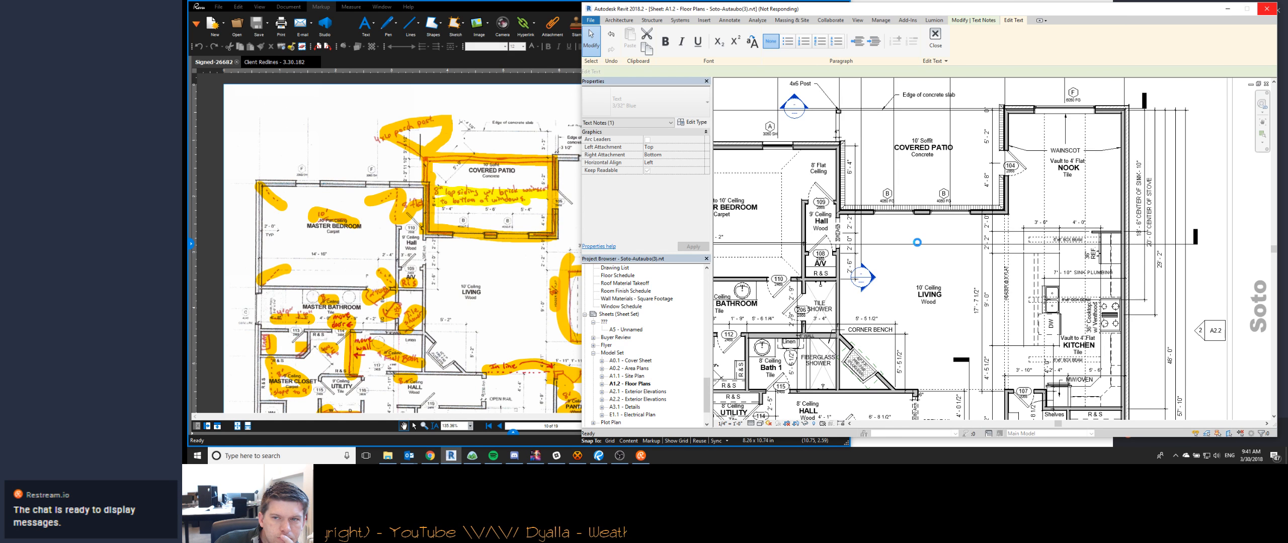
- Switch to the PDF editor and open the client redlines document to review the list of requested changes
left_click(395, 280)
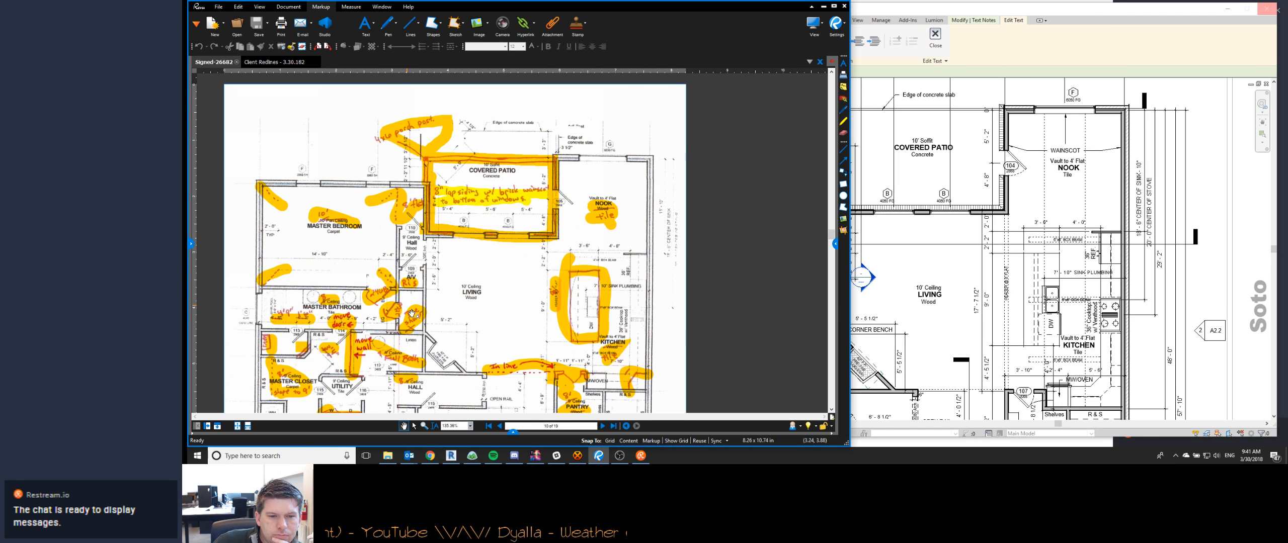
left_click(273, 62)
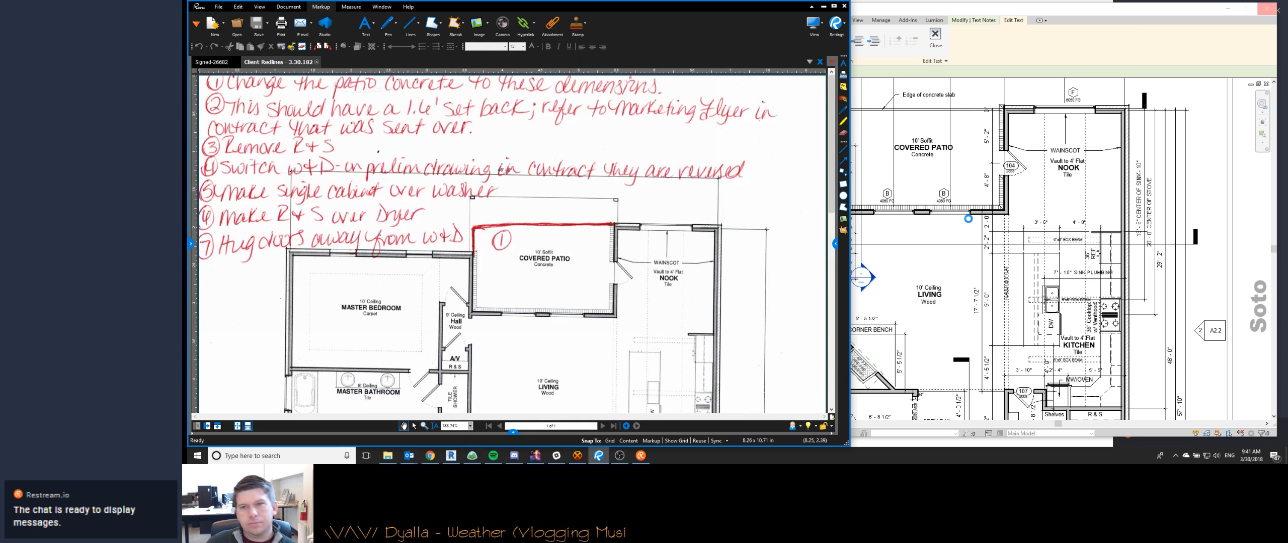
key("alt+Tab")
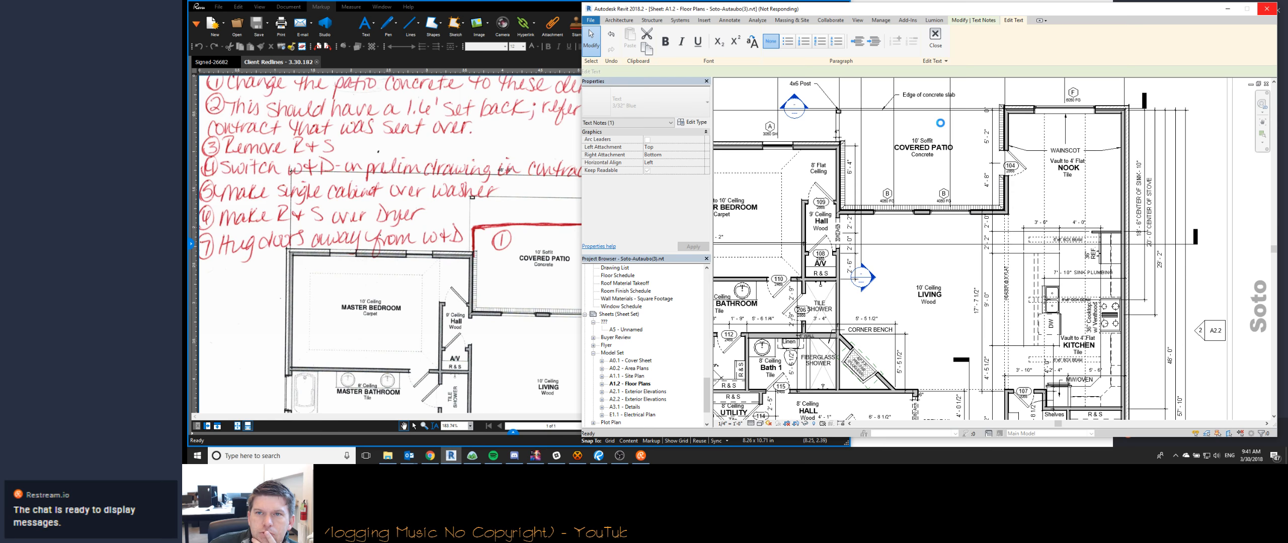
left_click(394, 458)
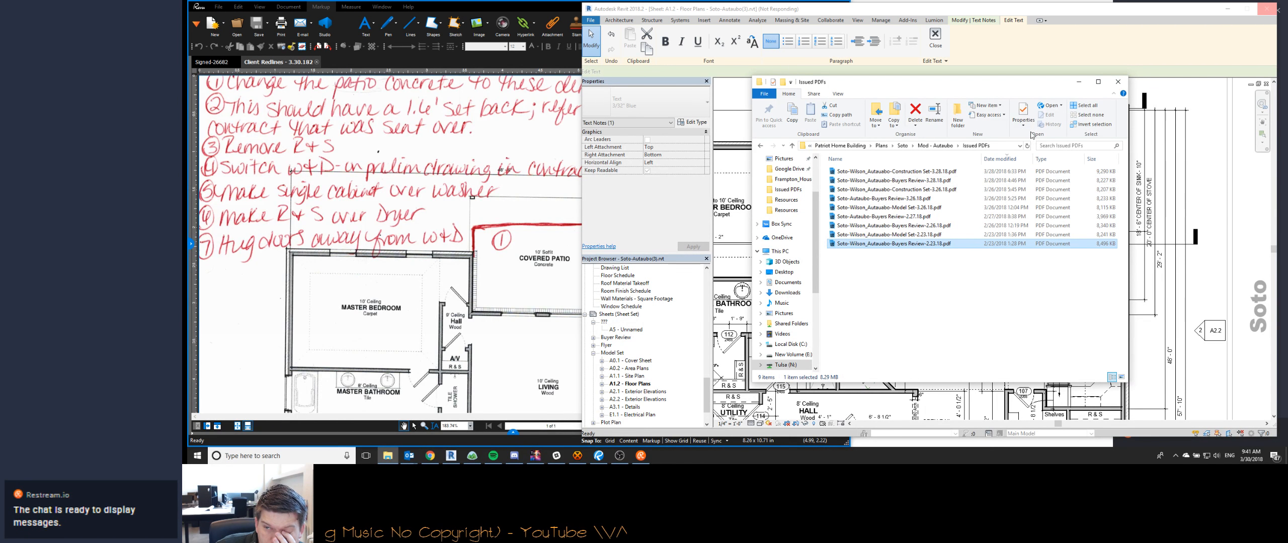
left_click(830, 293)
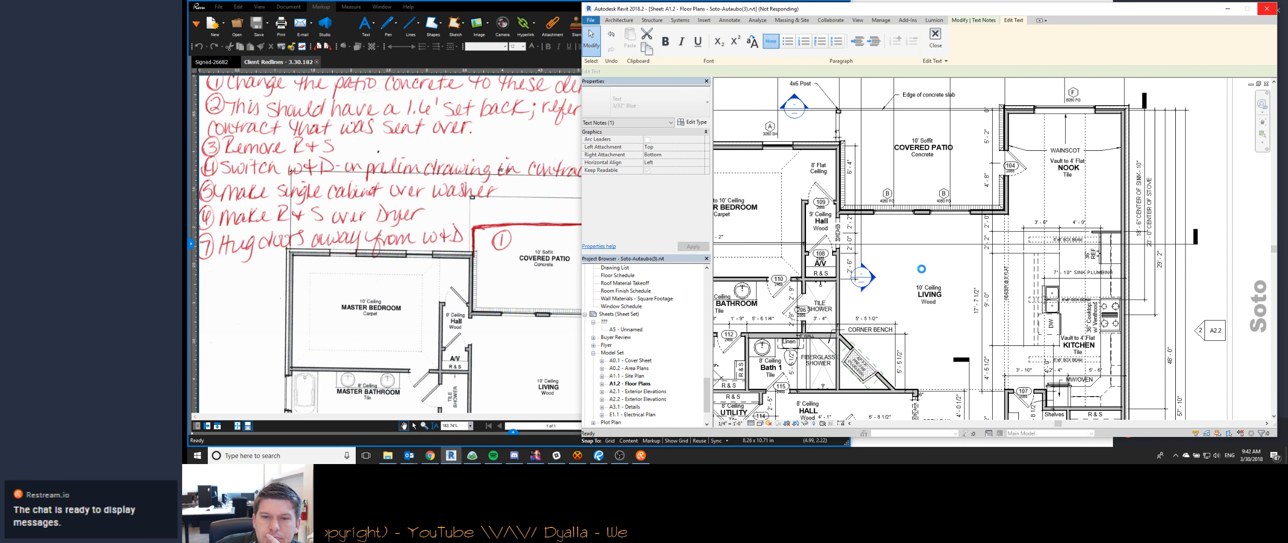
left_click(387, 456)
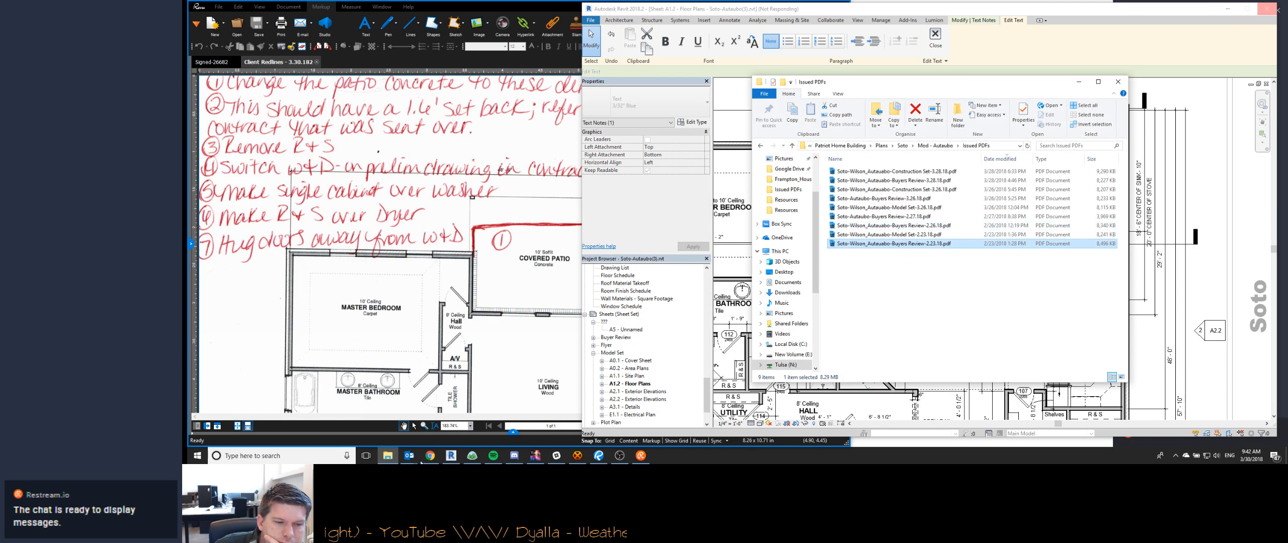
- Switch to Chrome and run an internet speed test on speedof.me in a new tab
left_click(430, 456)
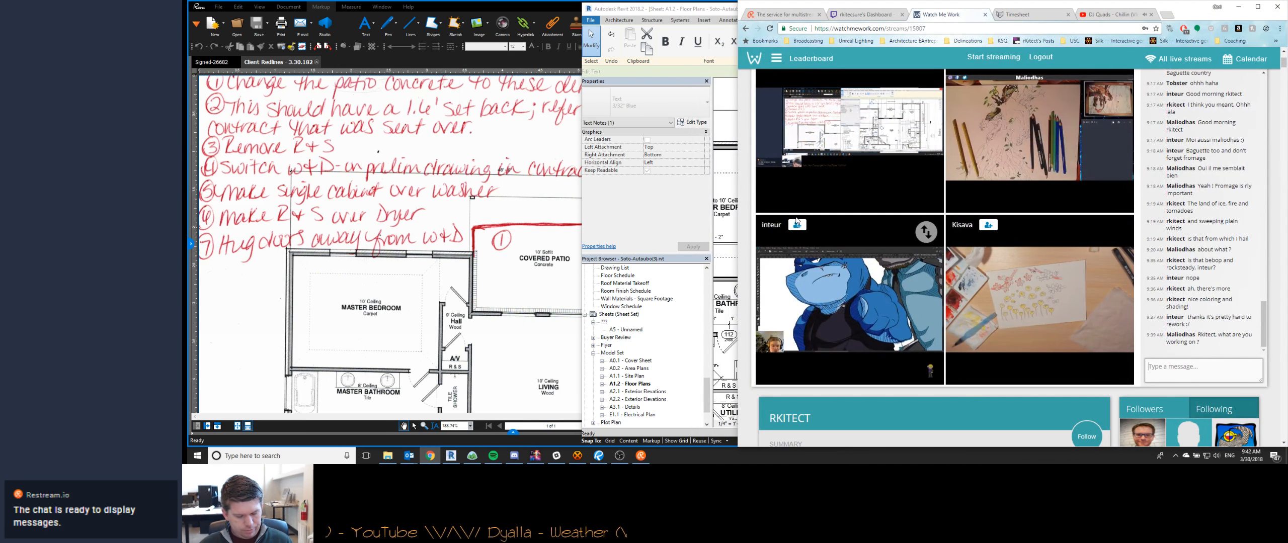
key("ctrl+t")
type("speedofme")
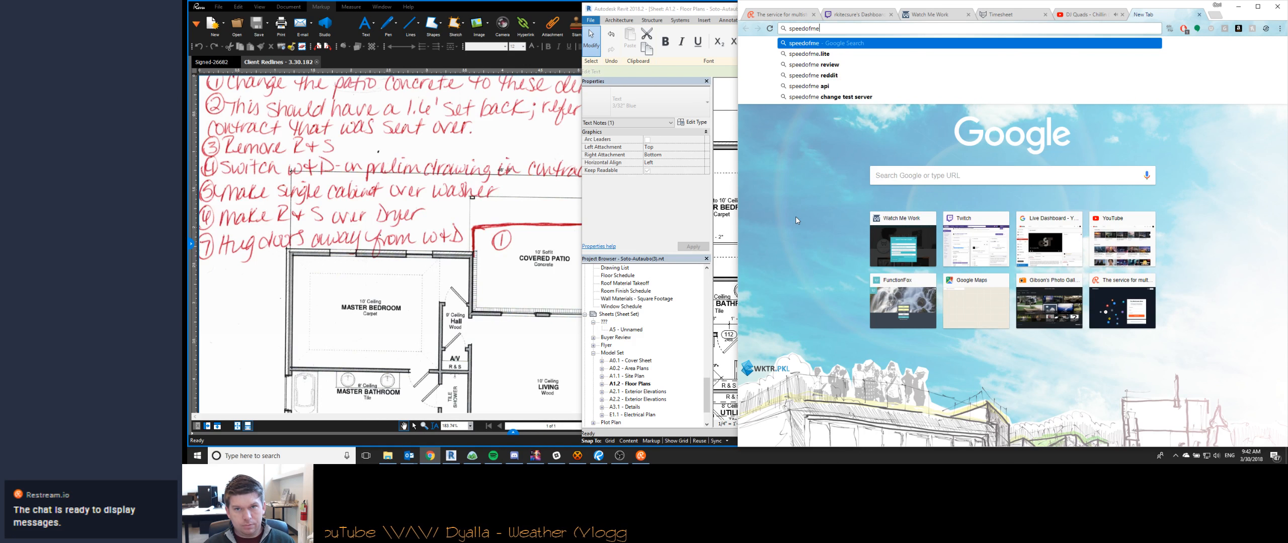
key("BackSpace")
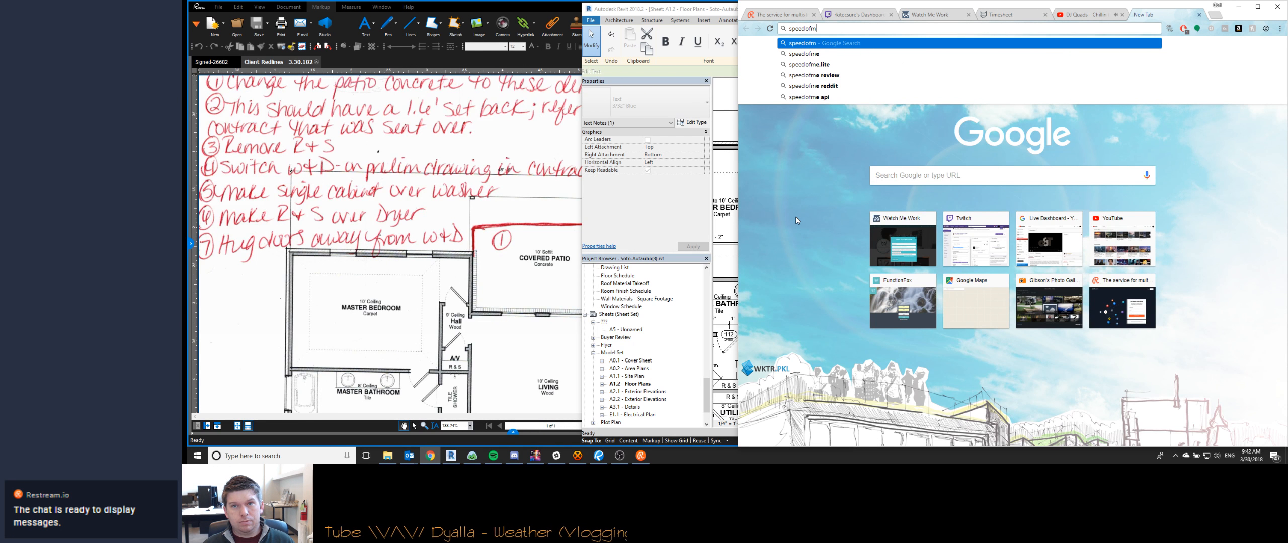
type(".me")
key("Return")
left_click(844, 380)
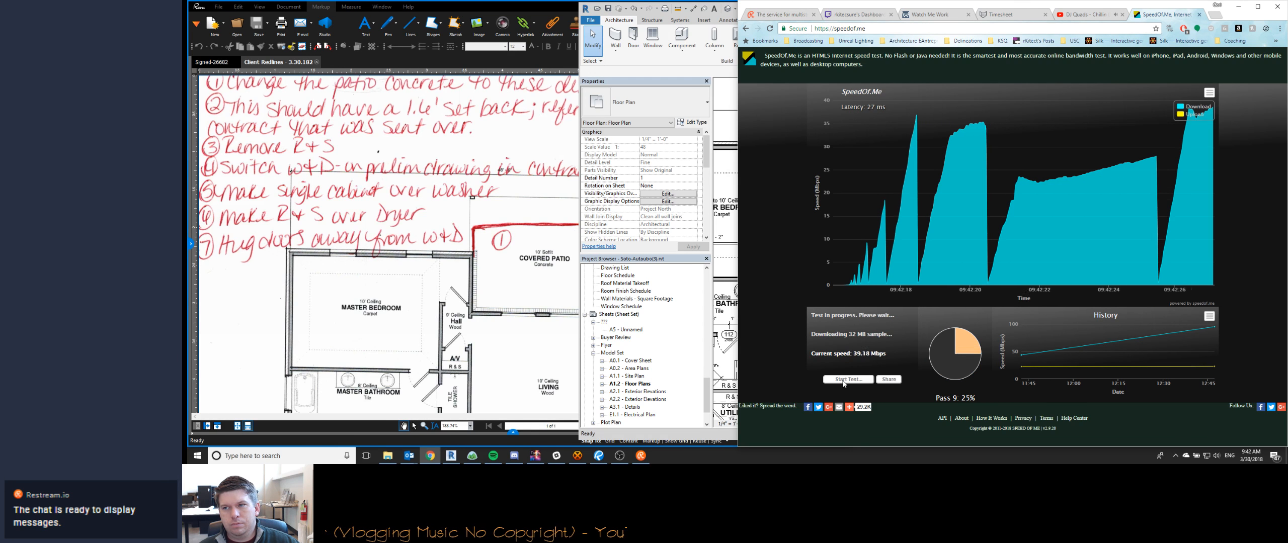
- Switch to Revit and inspect the floor plan around the corner bench, showers and hall
left_click(450, 455)
middle_click_drag(855, 332, 888, 254)
scroll(894, 256, "up", 3)
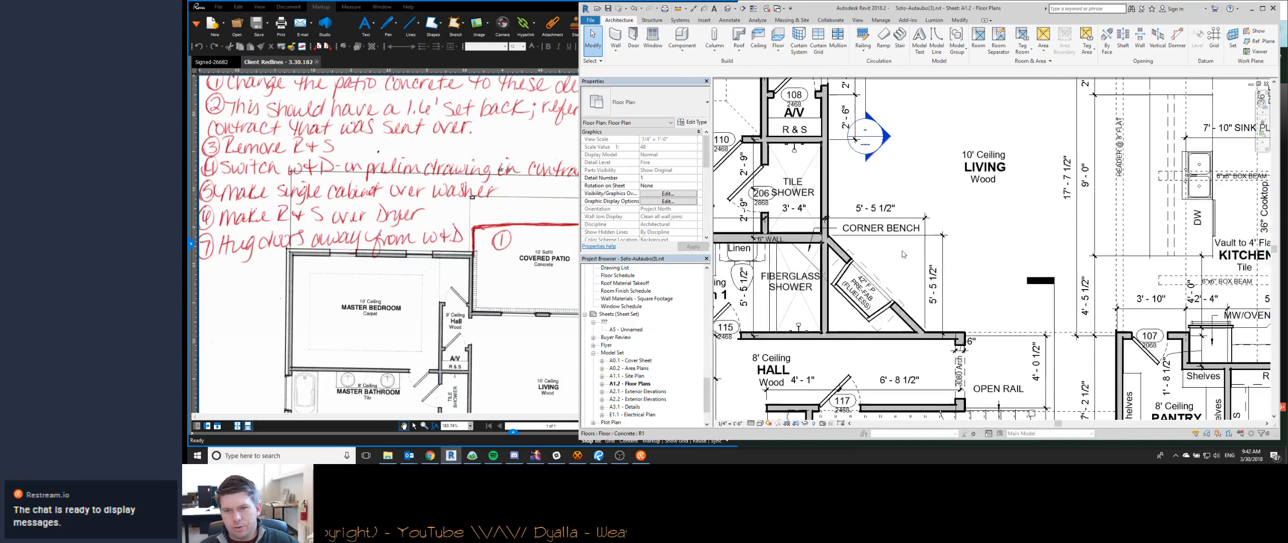
- Return to Chrome and post "yes, house plans" in the Watch Me Work stream chat
left_click(429, 458)
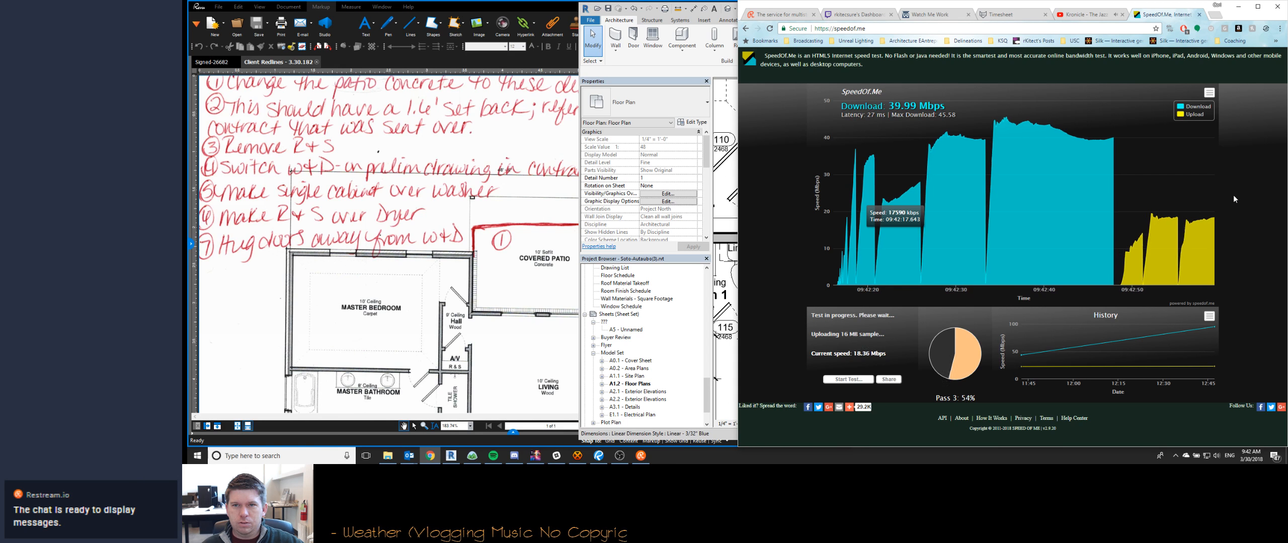
left_click(929, 15)
left_click(1195, 242)
type("yes, house plans")
key("Return")
- Post "doing some redline changes for a client" and "but having to deal with network issues first (yay)" in the chat, then return to Revit
type("doing some redline changes for a client")
key("Return")
type("but having to deal with network issues fir")
type("st (yay")
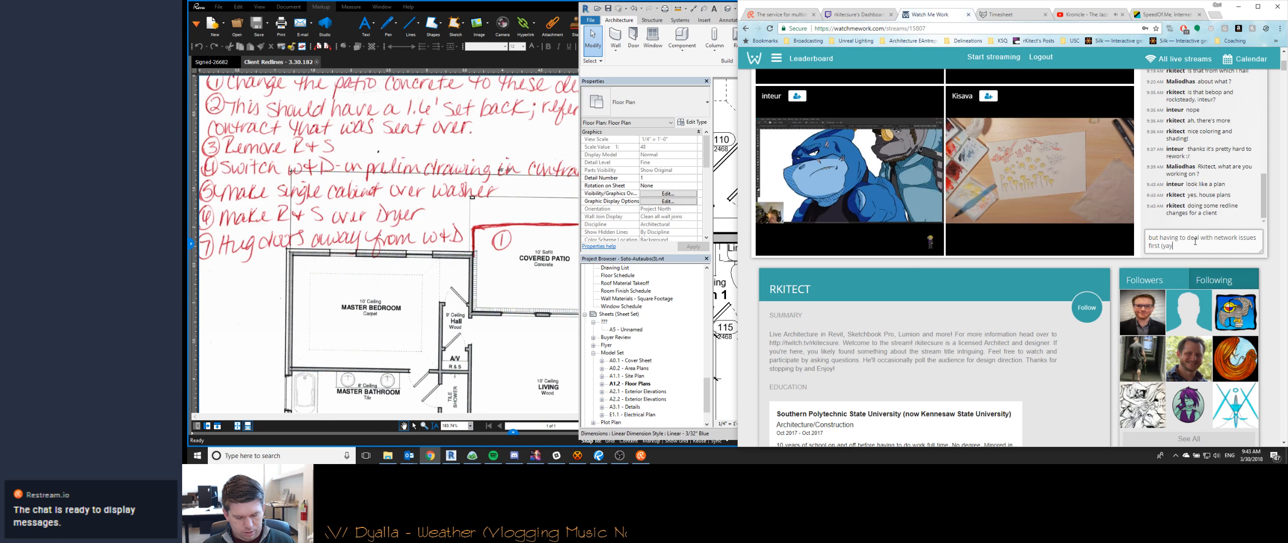
type(")")
key("Return")
left_click(1238, 7)
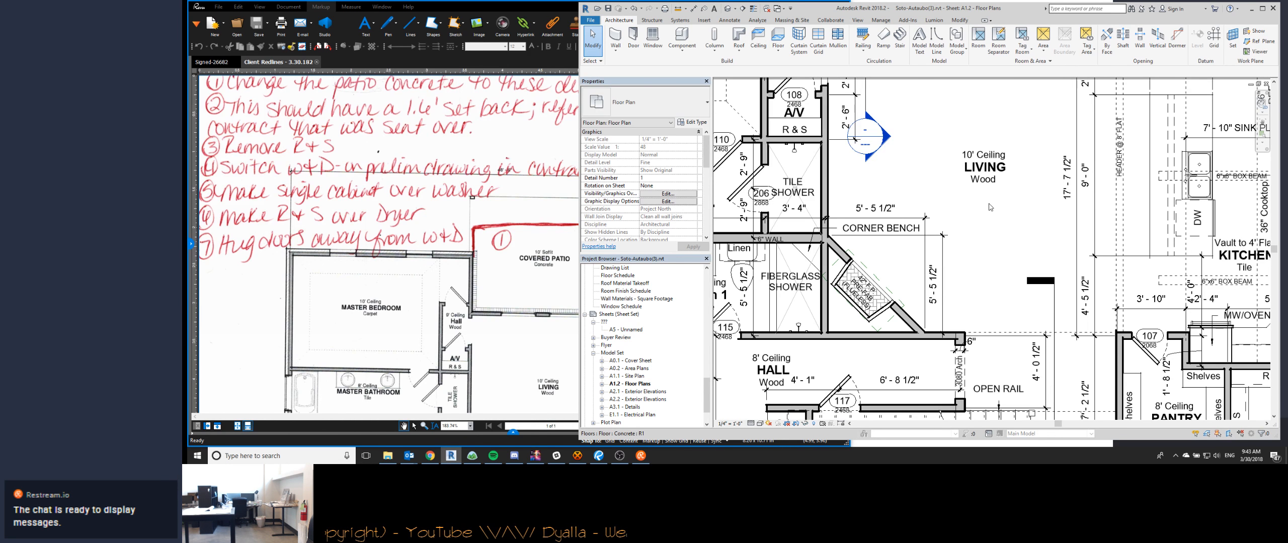
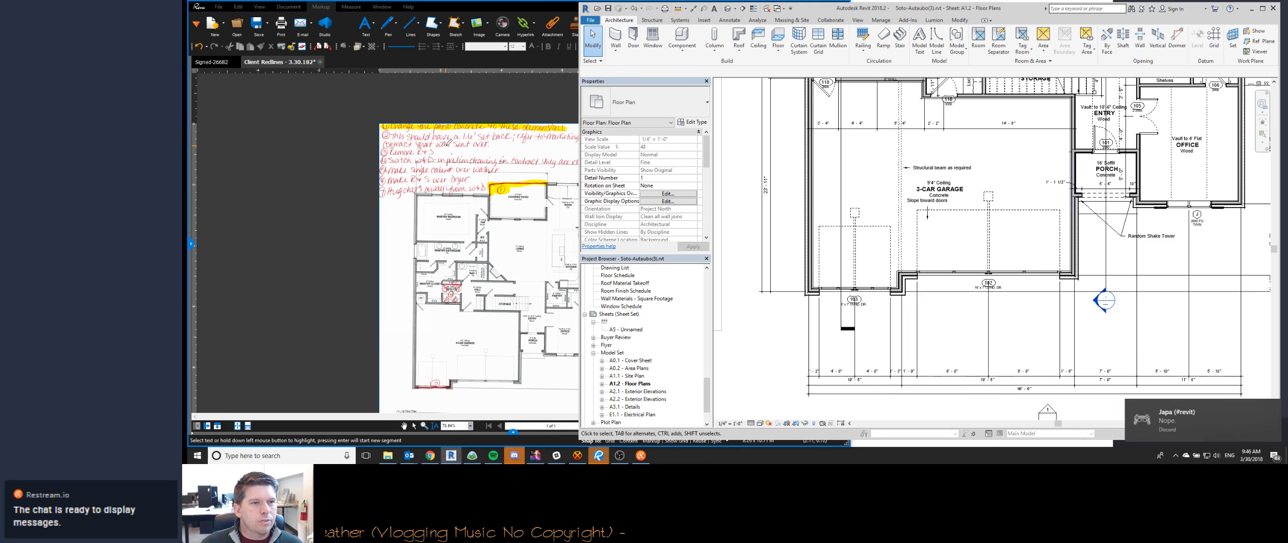
- Switch to Bluebeam Revu and examine the signed redlines PDF around the 3-car garage
left_click(214, 62)
scroll(534, 309, "down", 4)
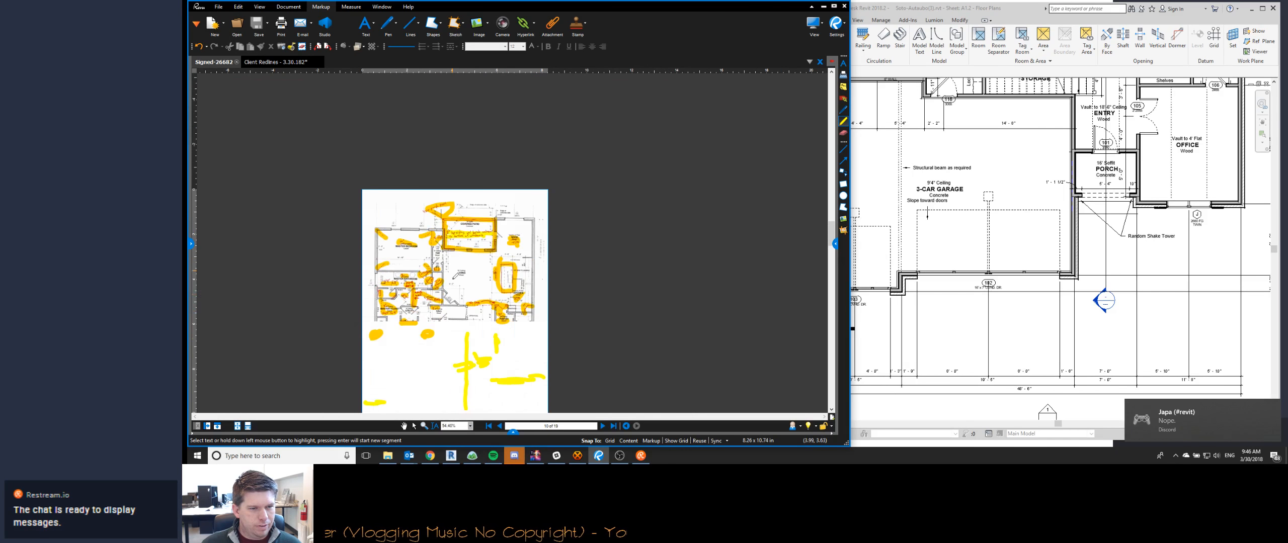
scroll(424, 298, "up", 4)
scroll(424, 298, "up", 2)
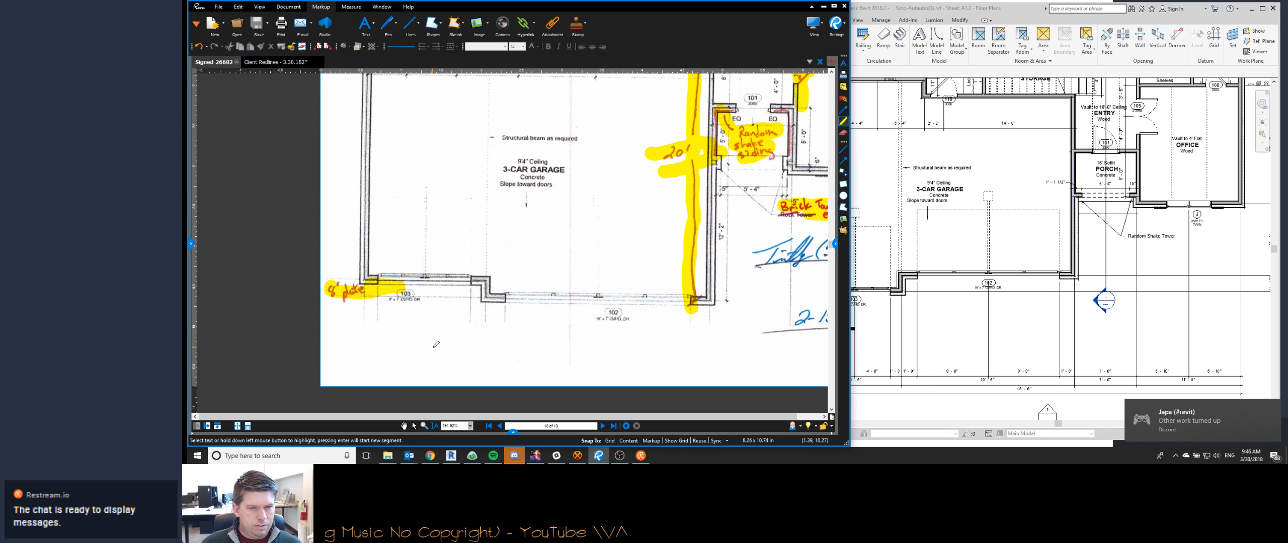
- Switch to Discord and reply "of course it was" in the revit channel
left_click(1205, 430)
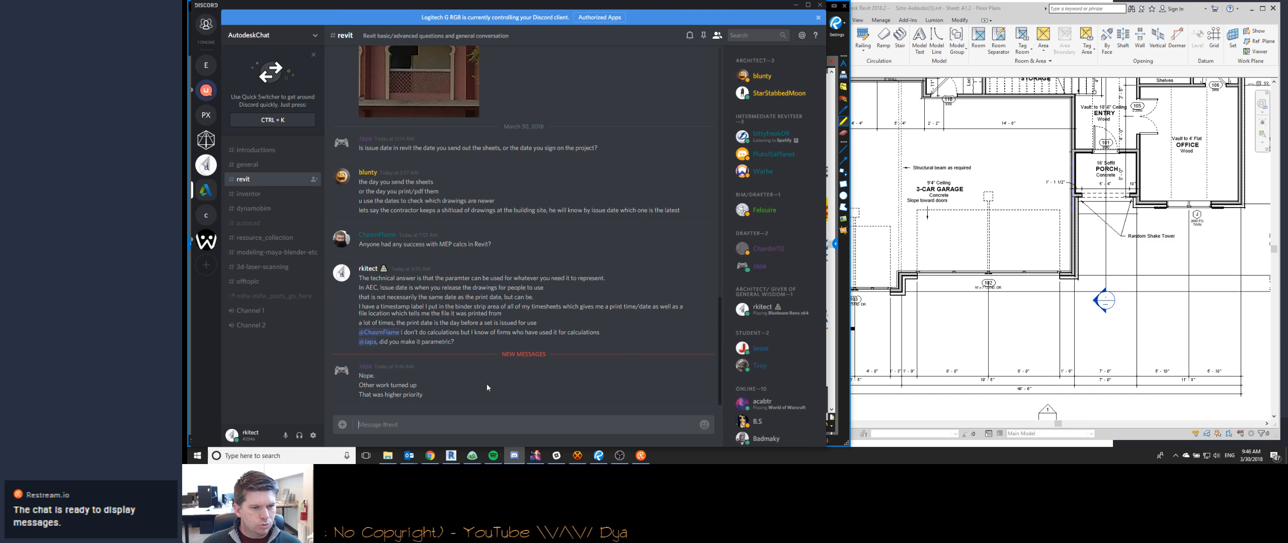
type("of course it was")
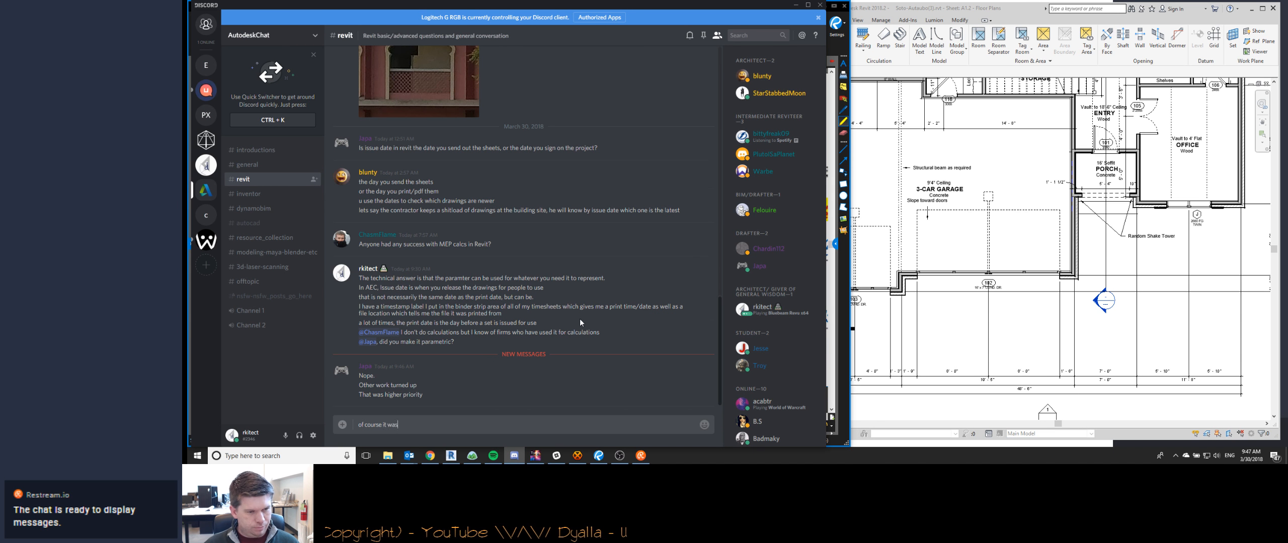
key("Return")
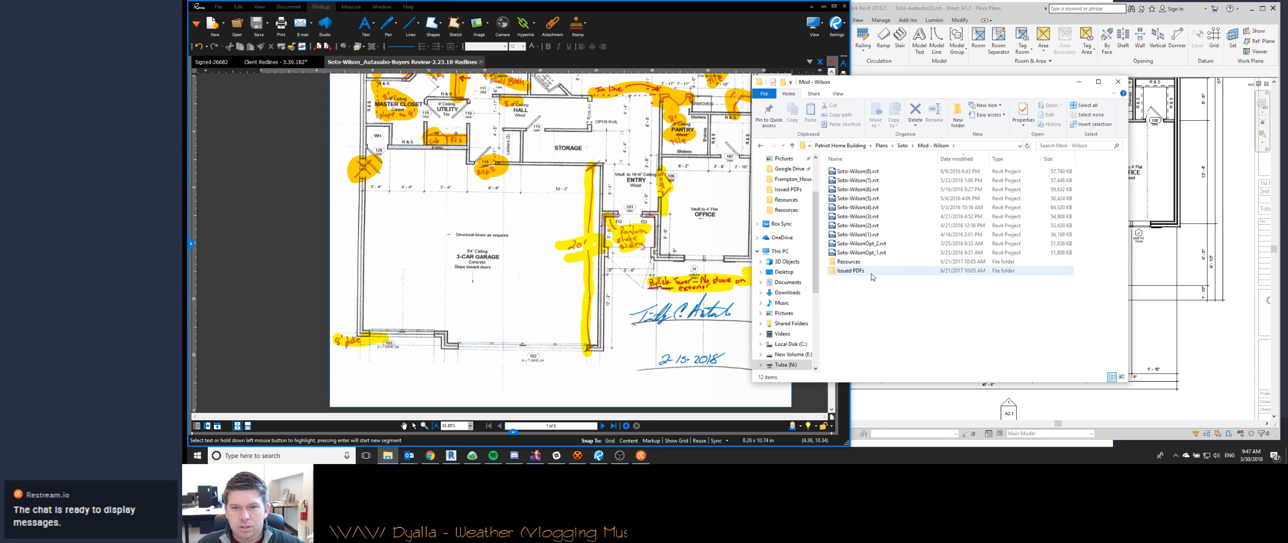
- Sort the Mod - Wilson project's Issued PDFs folder by newest date, open Soto-Wilson_5.23.2016.pdf and view its roof plan
double_click(872, 271)
left_click(951, 158)
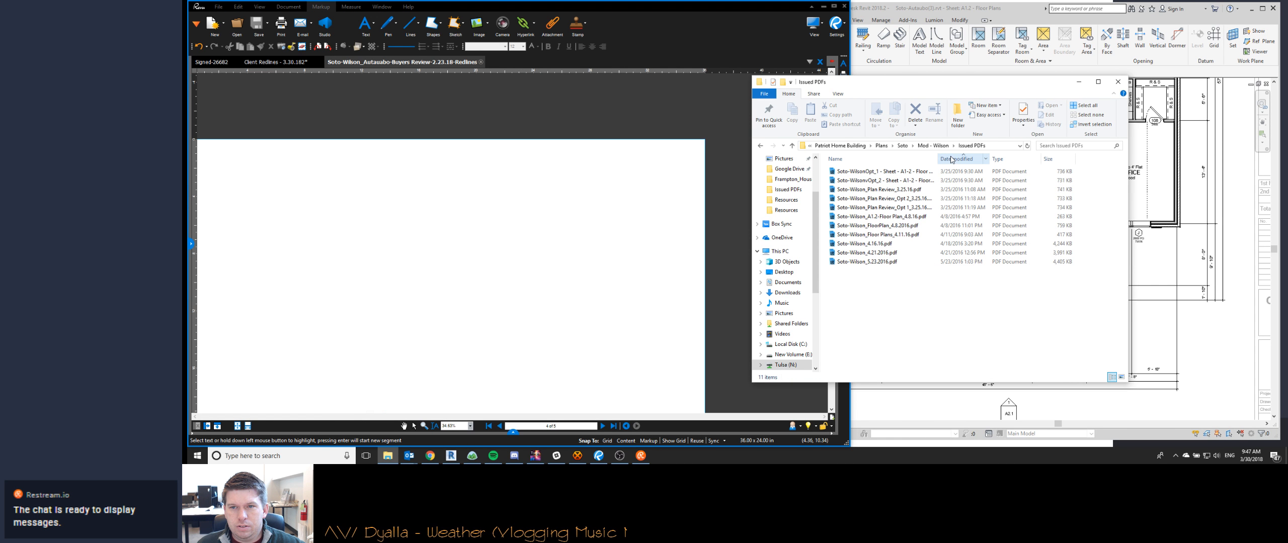
left_click(951, 159)
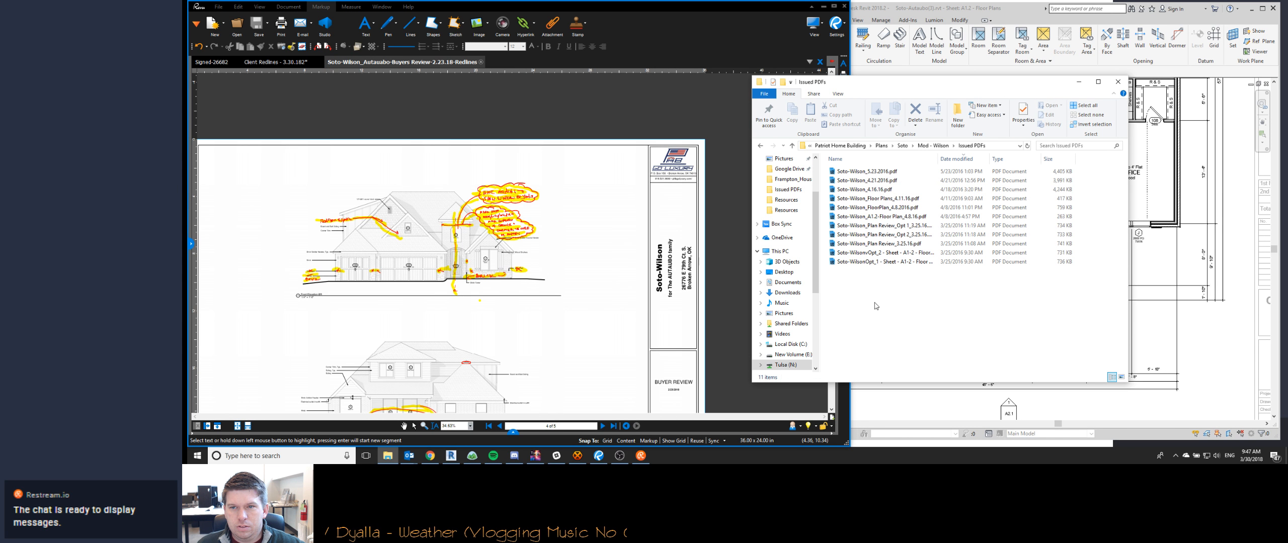
double_click(861, 172)
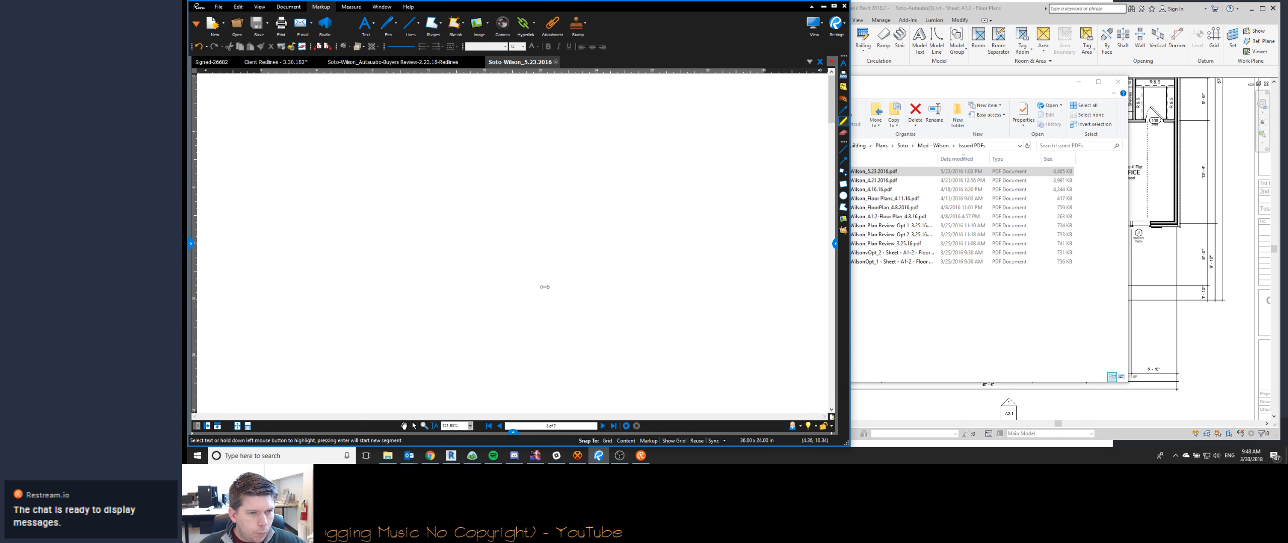
scroll(561, 283, "down", 4)
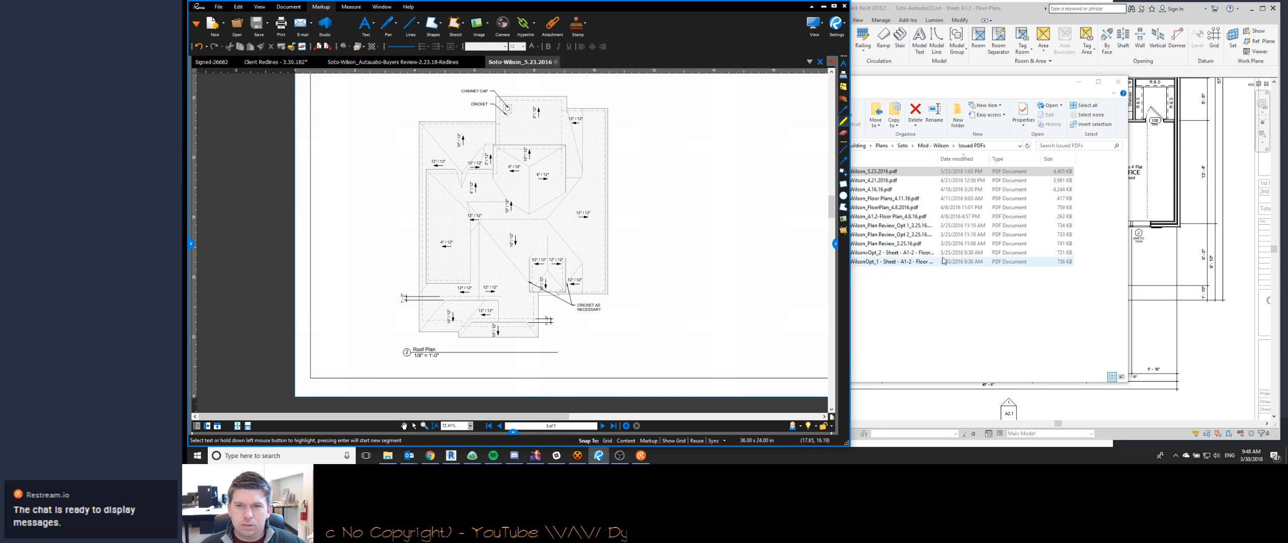
- Check the Client Redlines - 3.30.182 PDF, then return to File Explorer and open the Redlines-26682 PDF from the current project's Resources folder
left_click(868, 173)
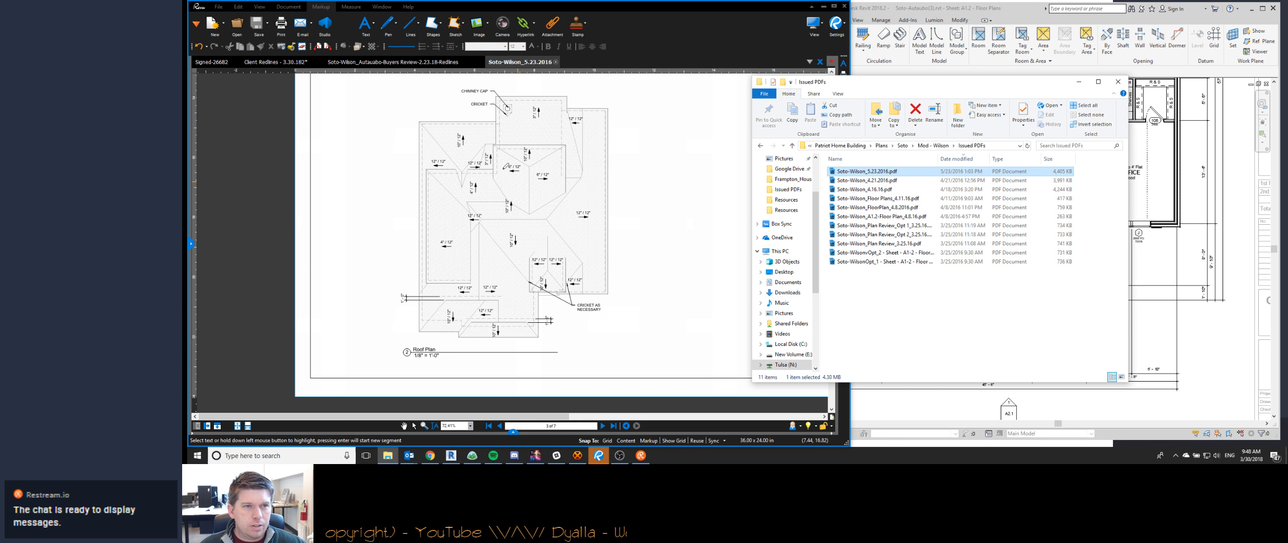
left_click(275, 62)
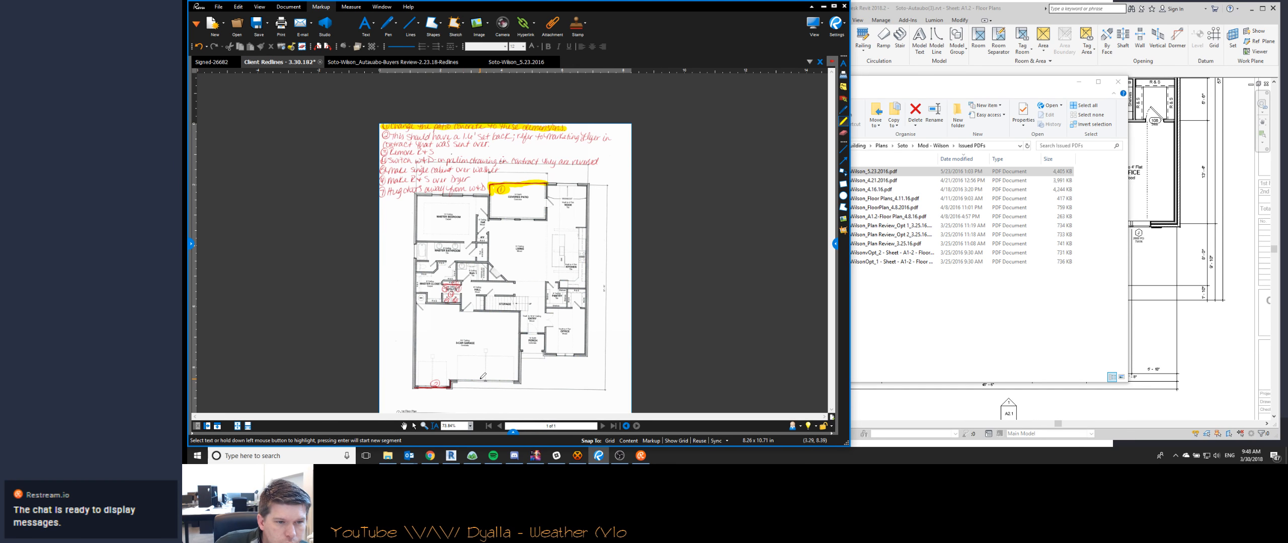
left_click(907, 298)
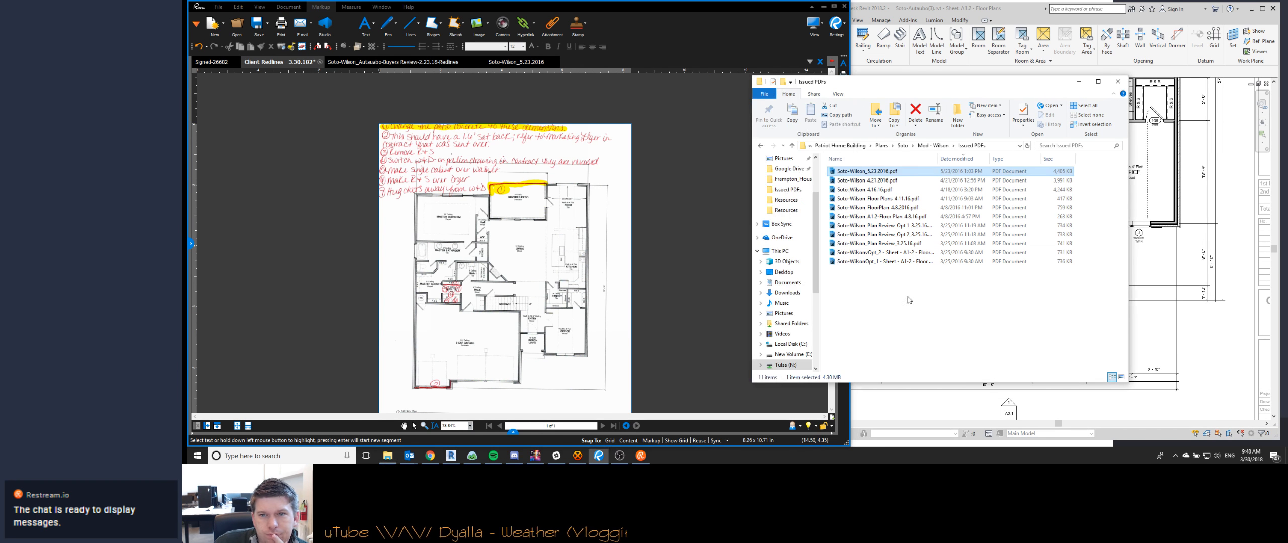
left_click(761, 147)
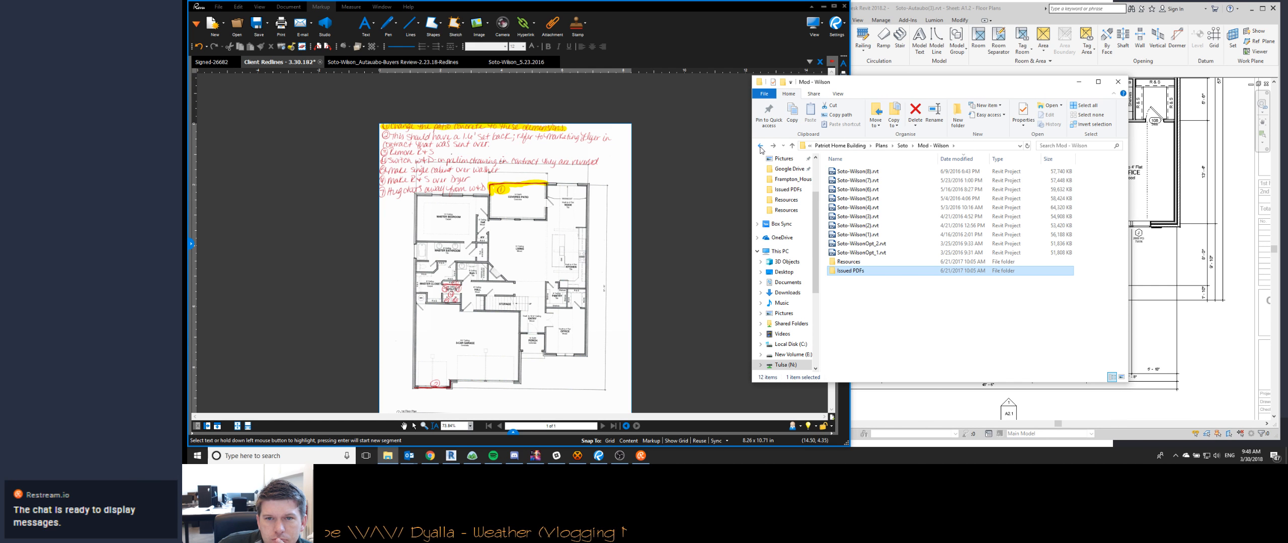
left_click(761, 147)
left_click(761, 147)
left_click(760, 147)
double_click(876, 190)
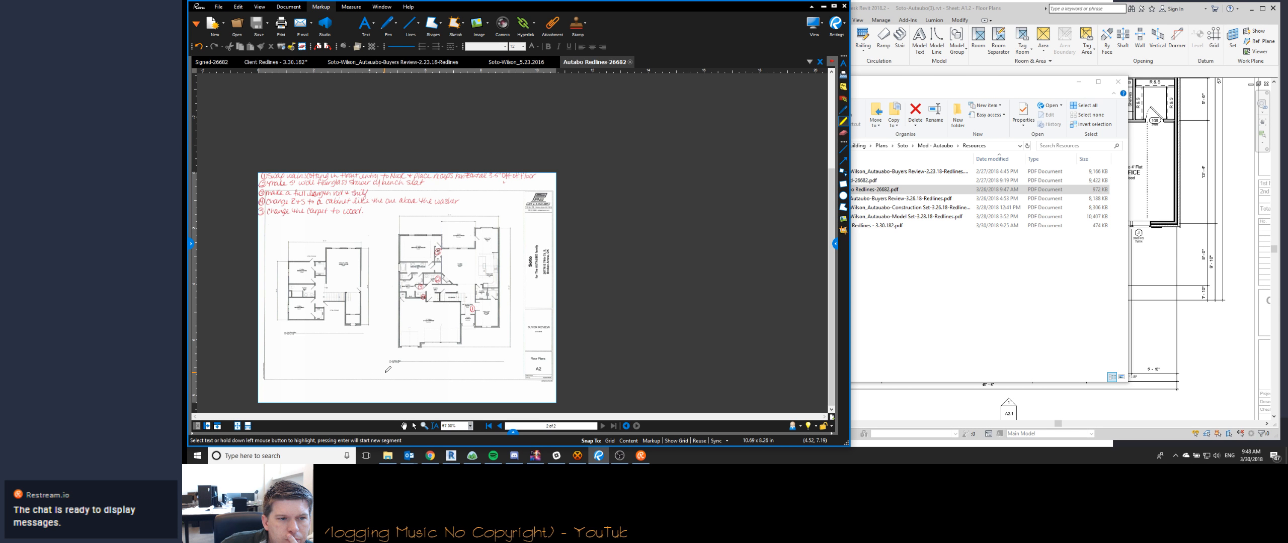
- Compare the open Buyers Review, client redlines and signed redlines PDFs with the Soto-Wilson_5.23.2016 roof plan
left_click(869, 172)
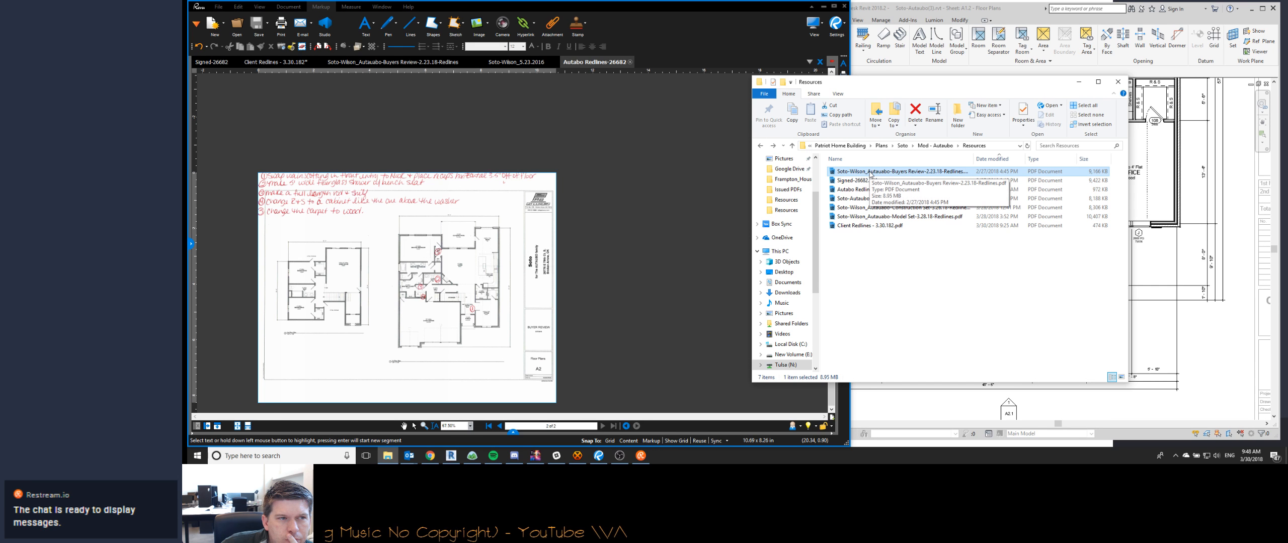
left_click(425, 62)
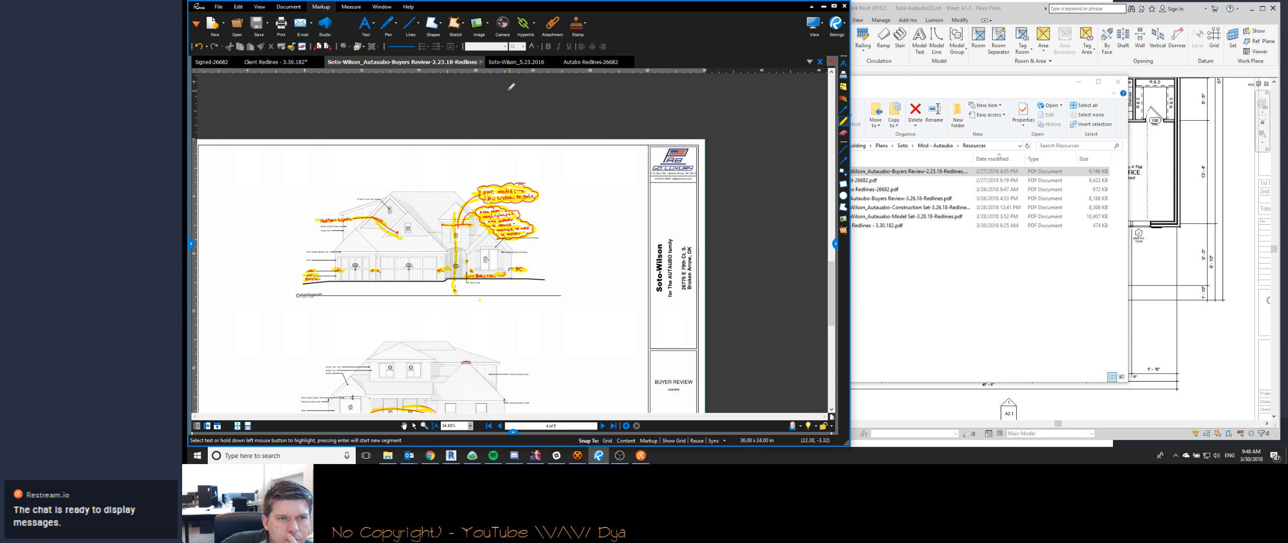
left_click(276, 62)
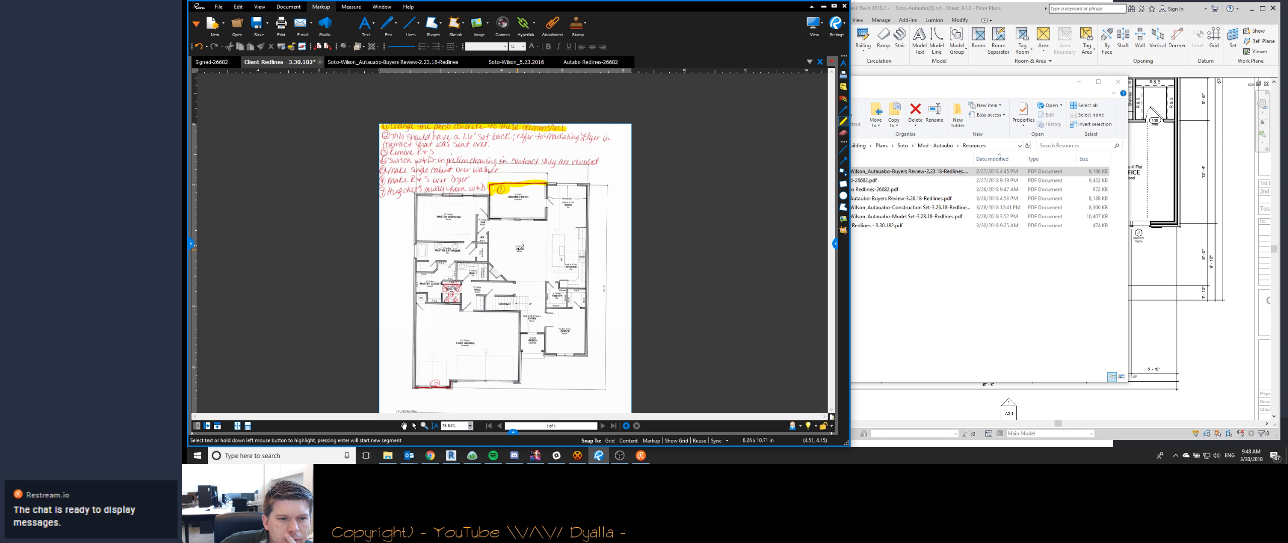
left_click(215, 62)
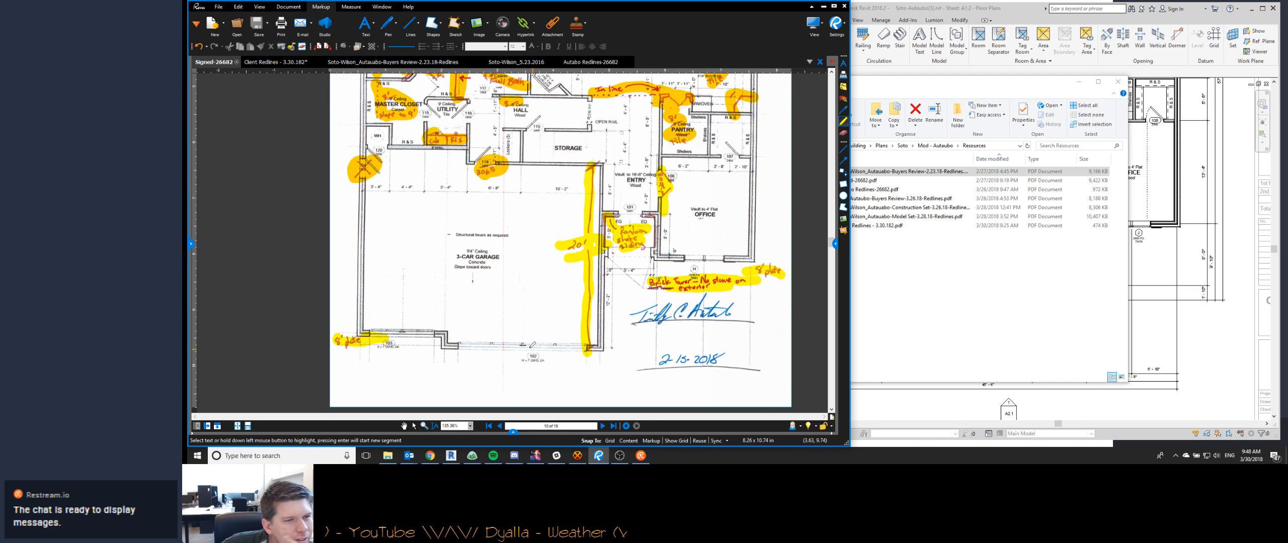
left_click(520, 62)
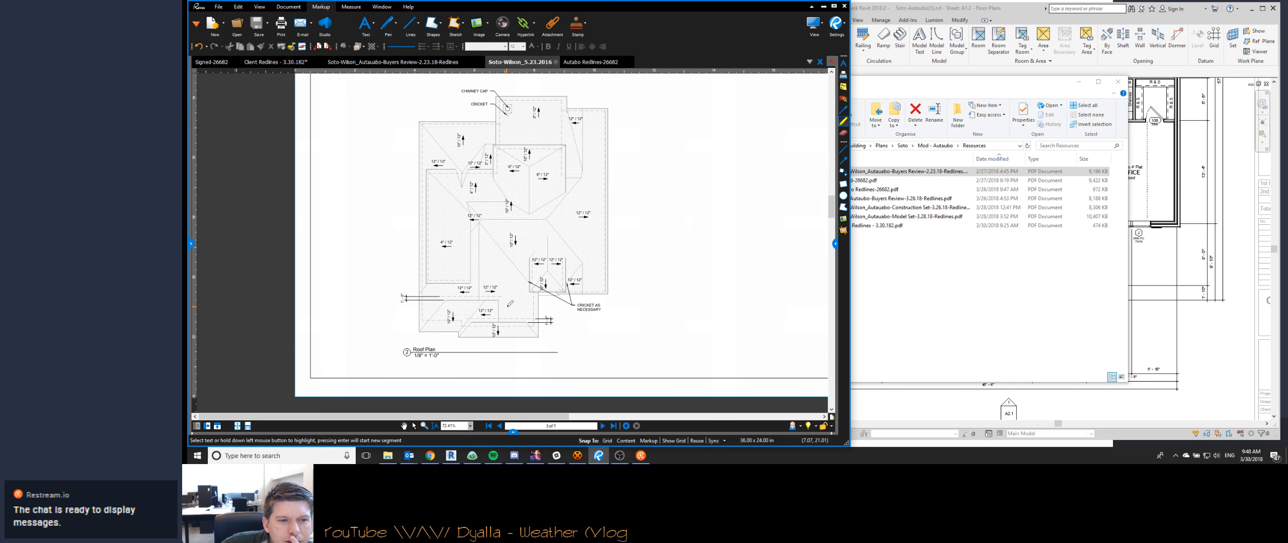
left_click(225, 64)
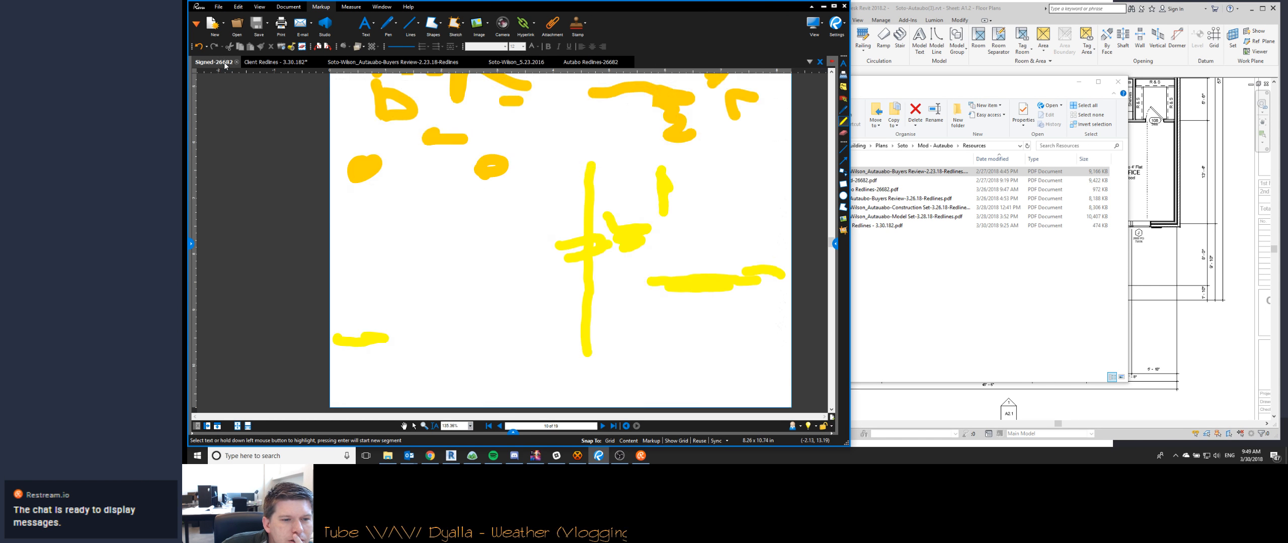
left_click(520, 63)
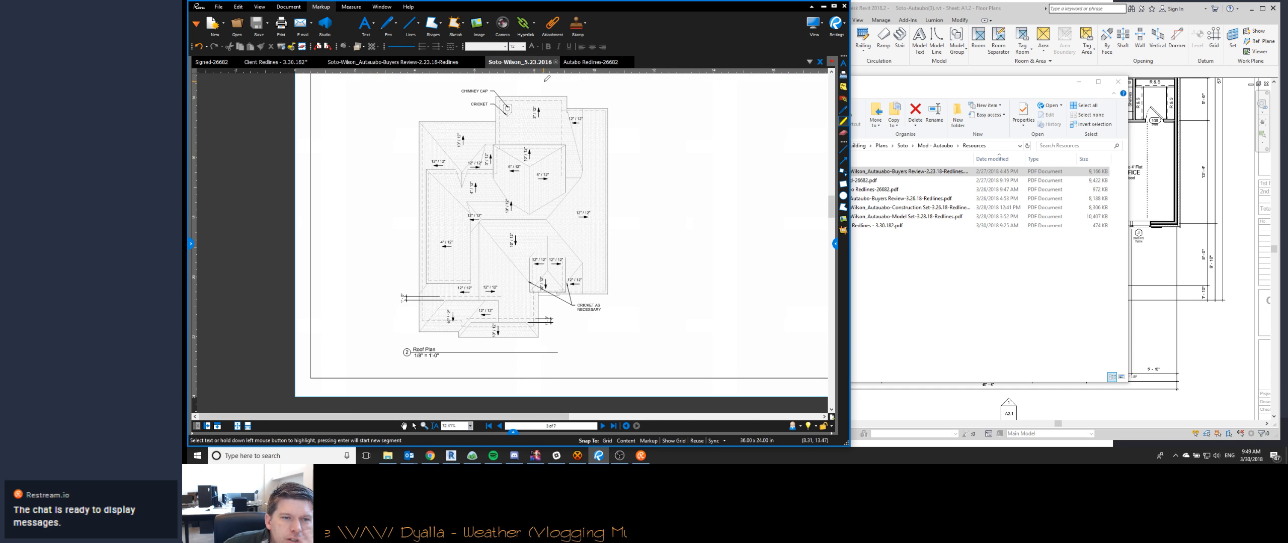
- Open the most recent Soto-Wilson Revit project from the Mod - Wilson folder and upgrade the model to Revit 2018
left_click(902, 146)
double_click(859, 190)
double_click(859, 172)
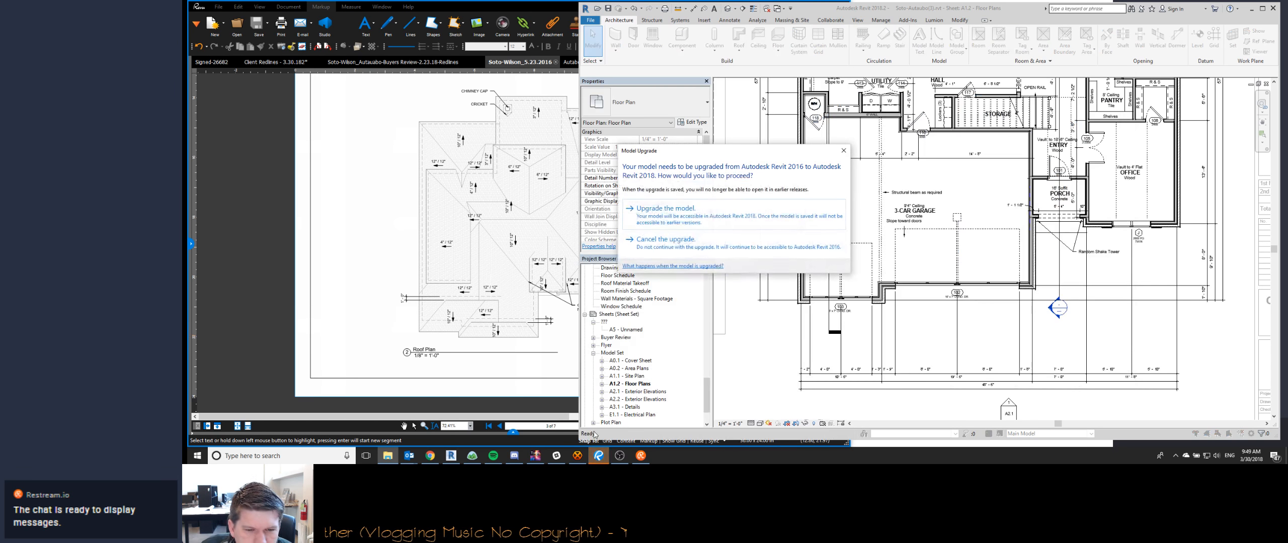
left_click(679, 220)
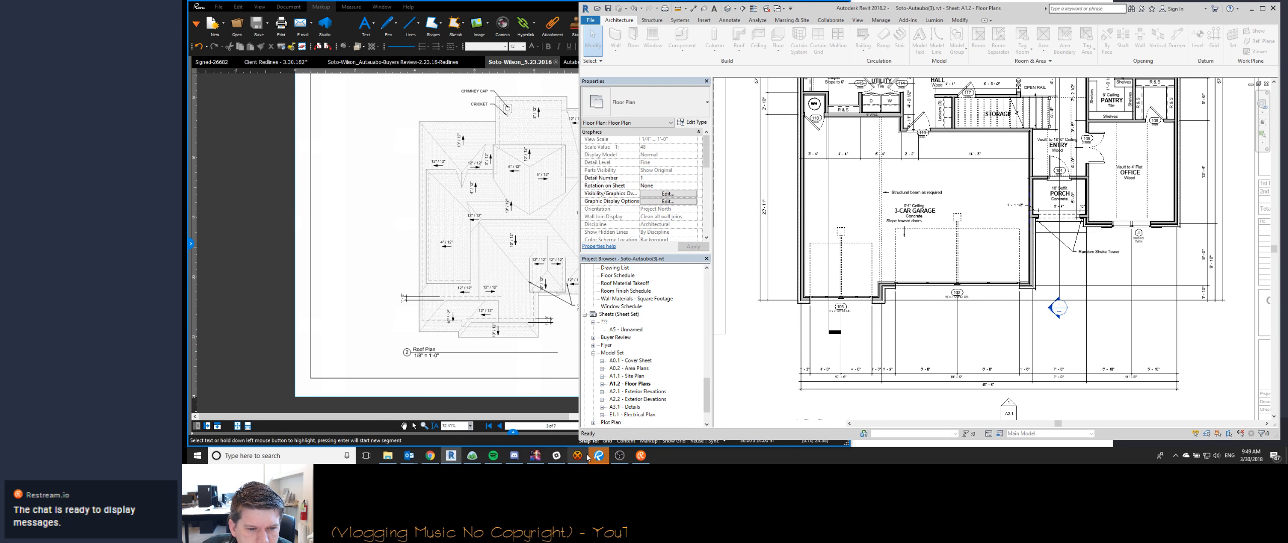
- Post in the Watch Me Work chat that IT blames constantly dropping internet, though streaming while working proves otherwise, and return to Revit
left_click(430, 456)
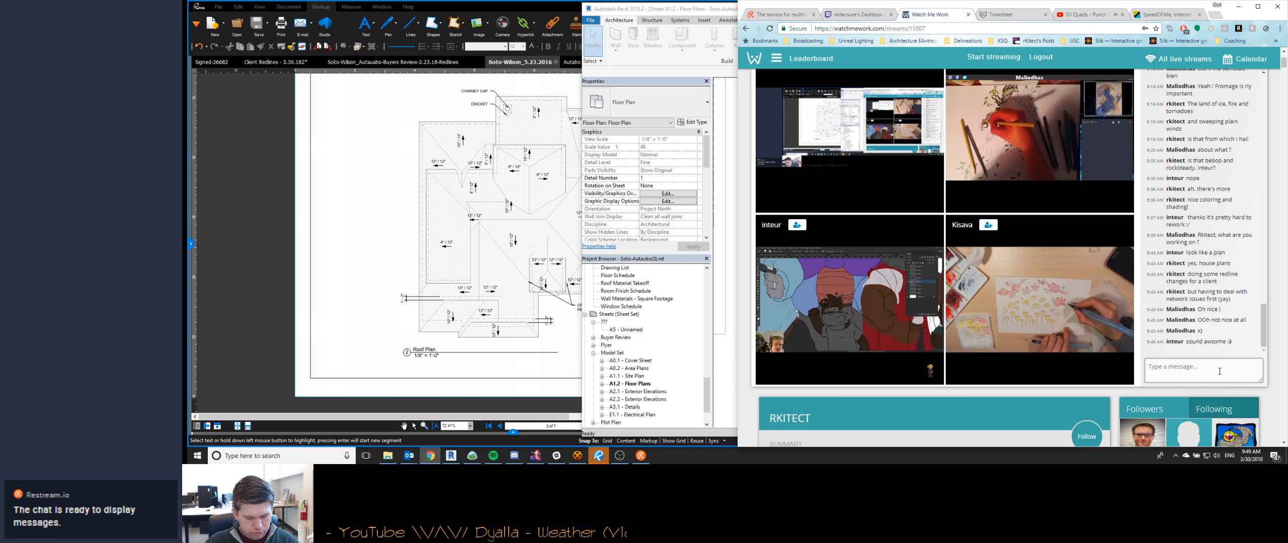
type("IT guys s")
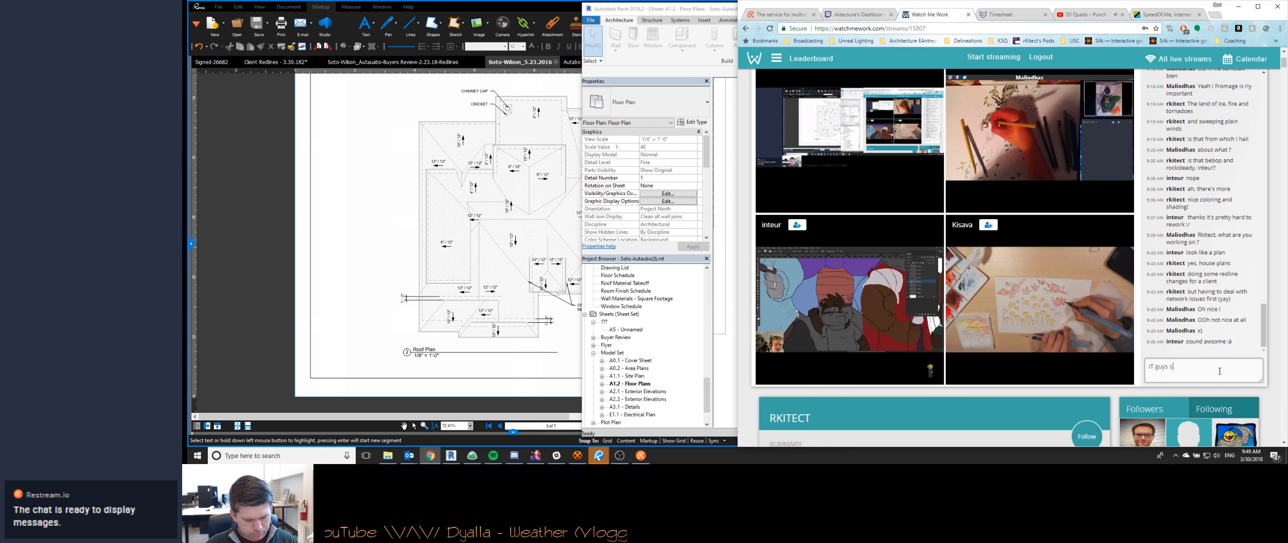
type("ays it's because ")
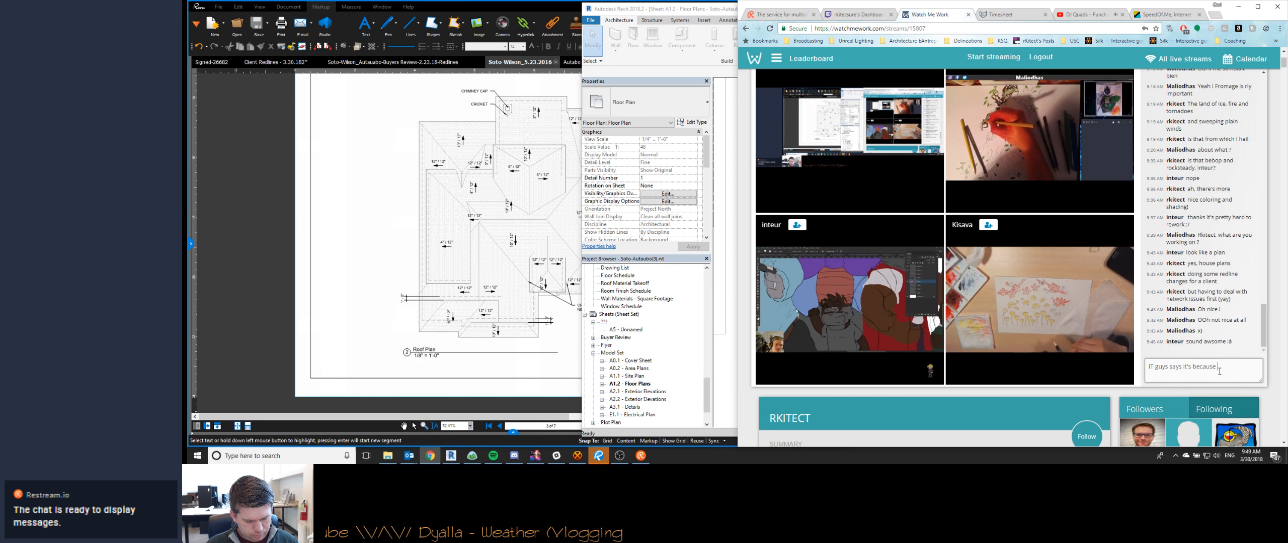
type("my internet is const")
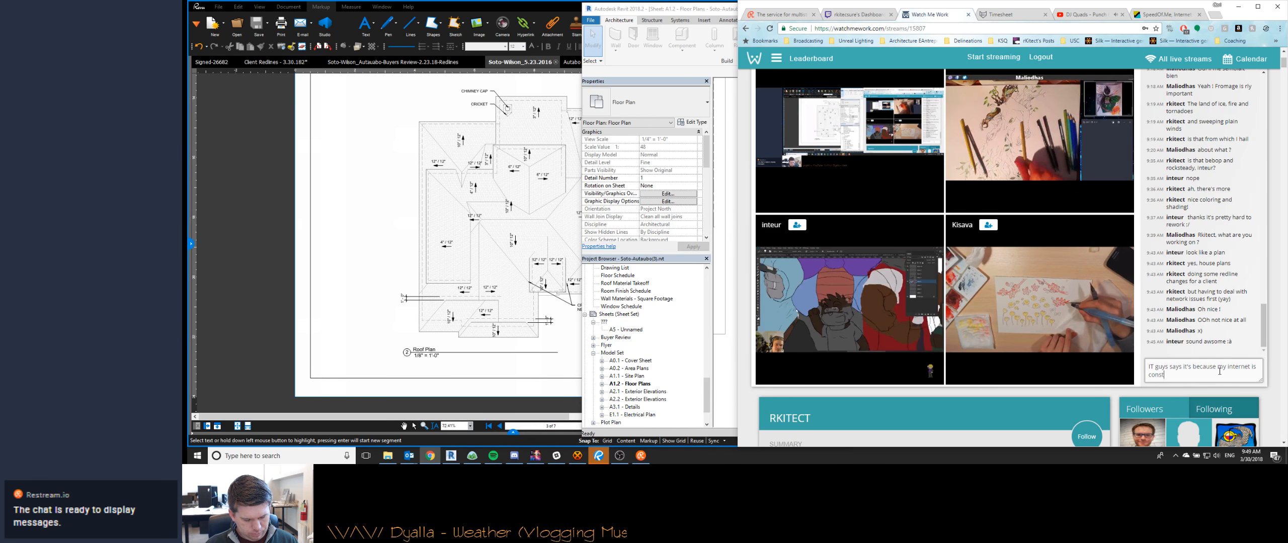
type("antly dropping")
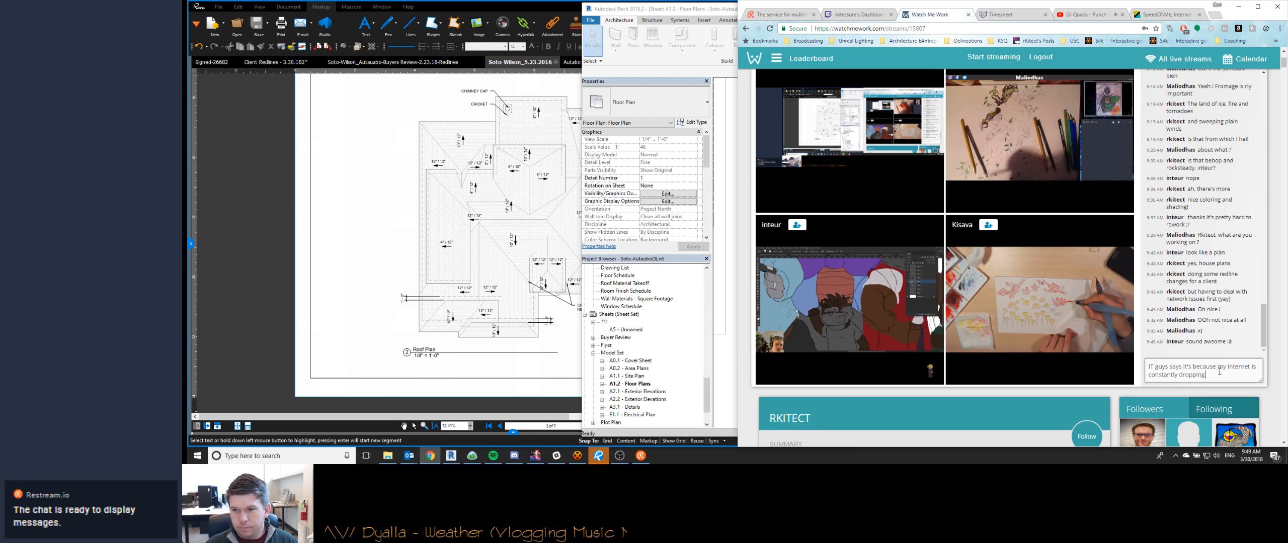
type("... I don")
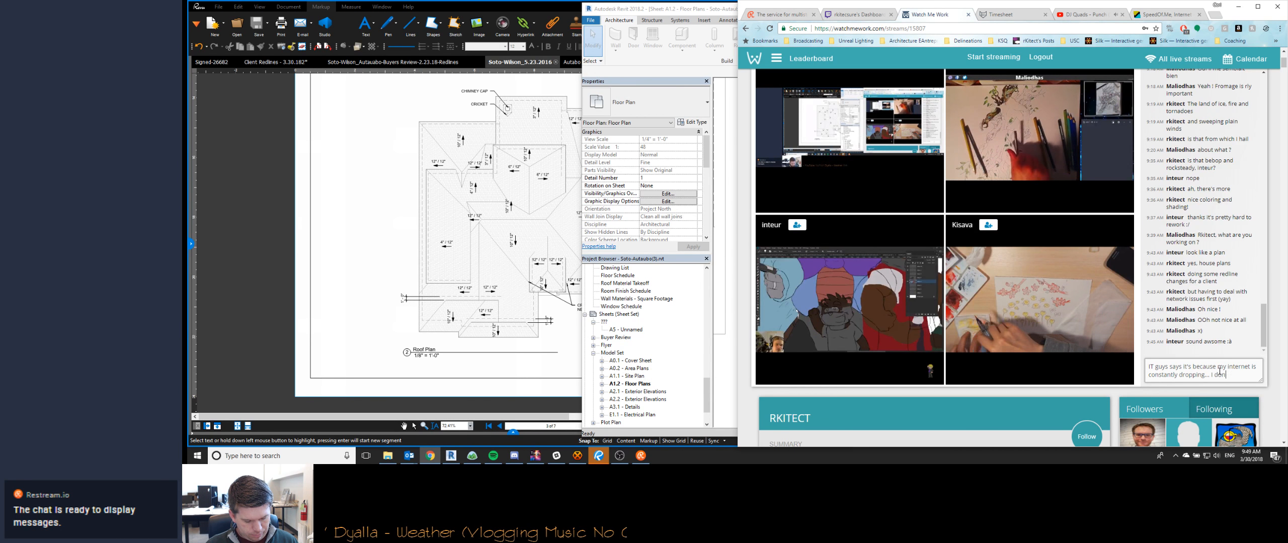
type("'t know how to tell him ")
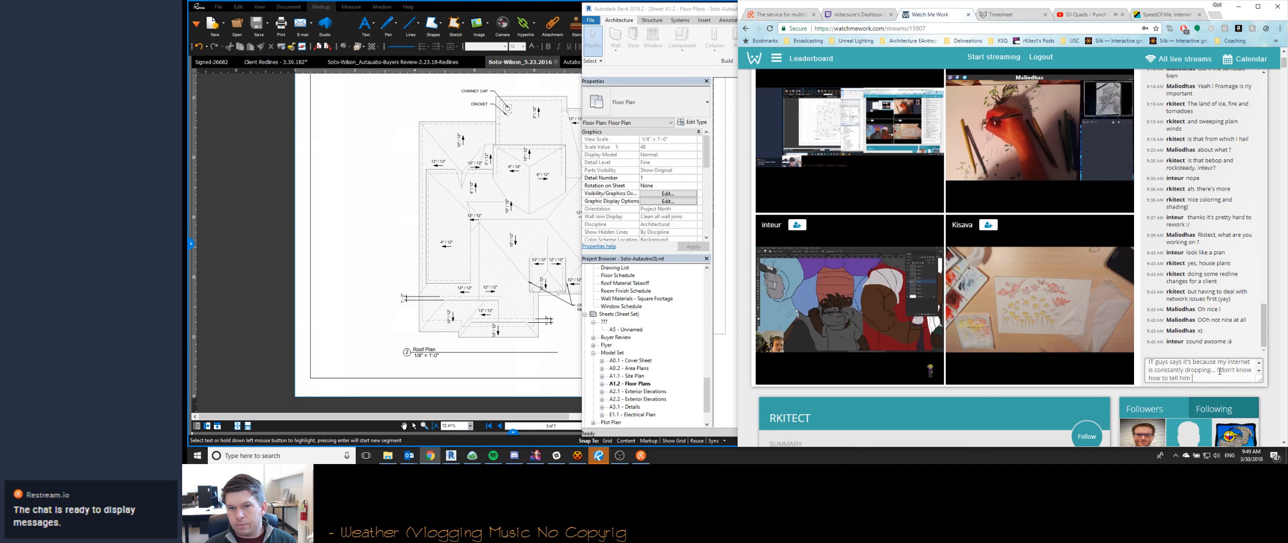
type("that ")
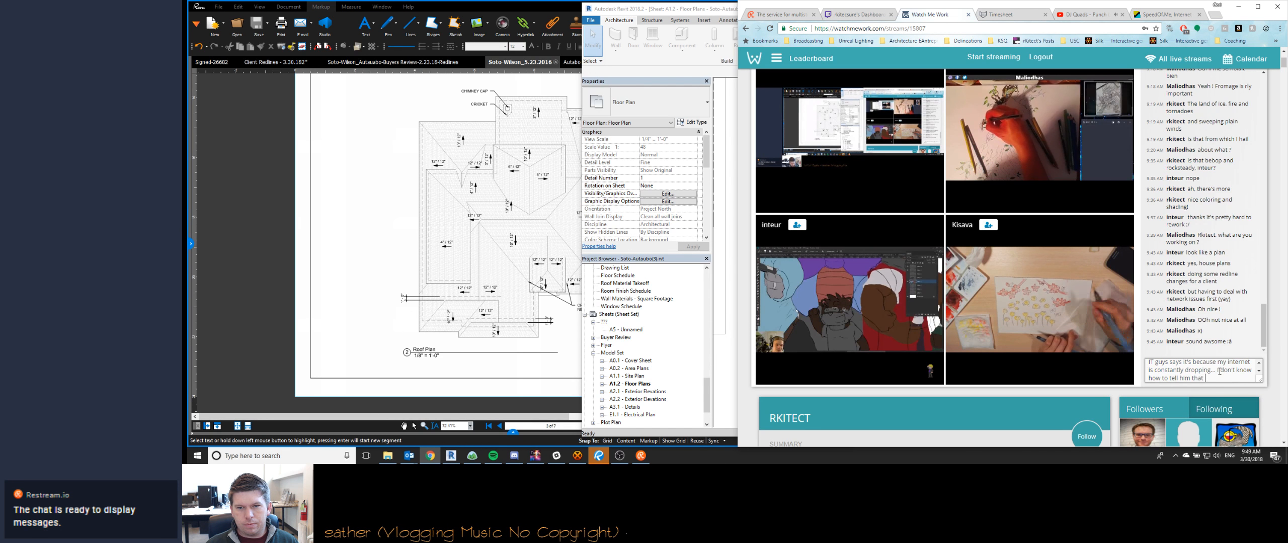
type("I stream consta")
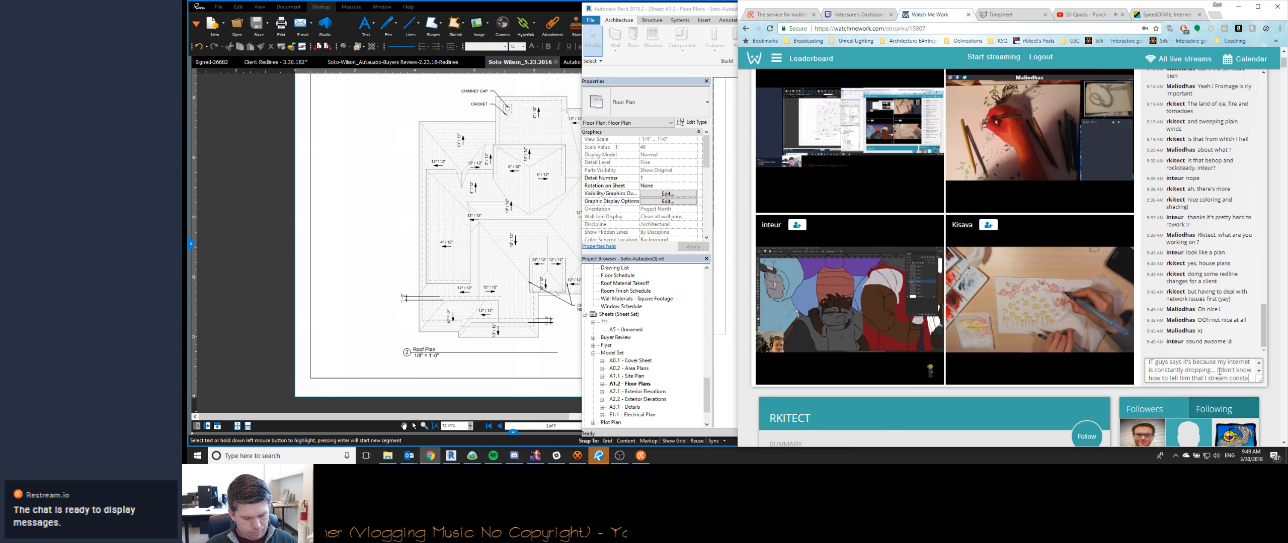
type("ntly while working")
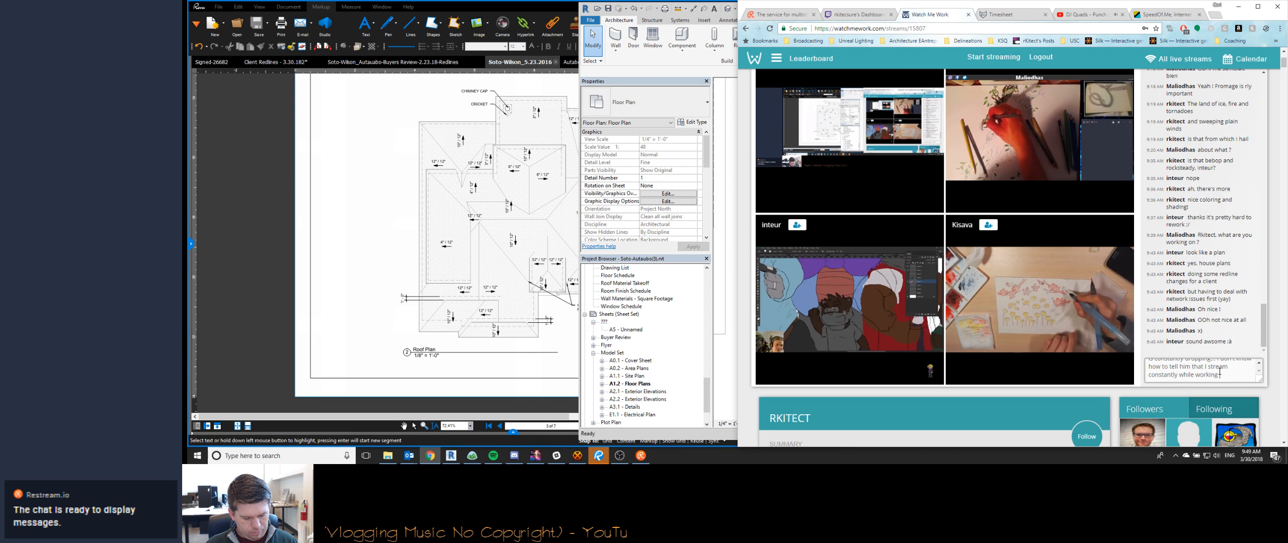
type(" and am positi")
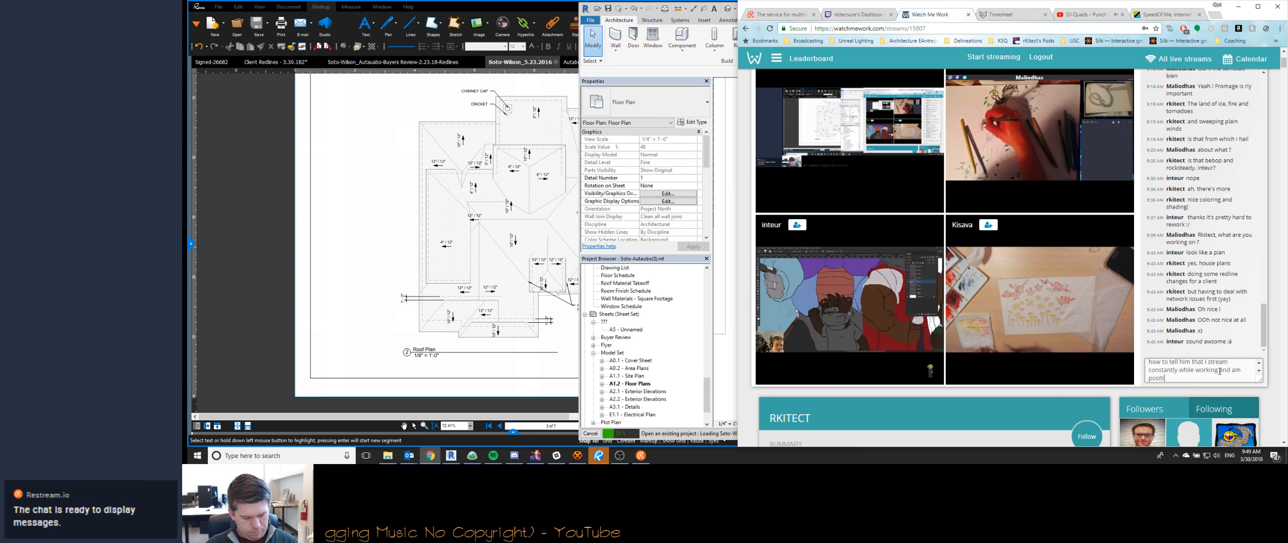
type("ve it's not an")
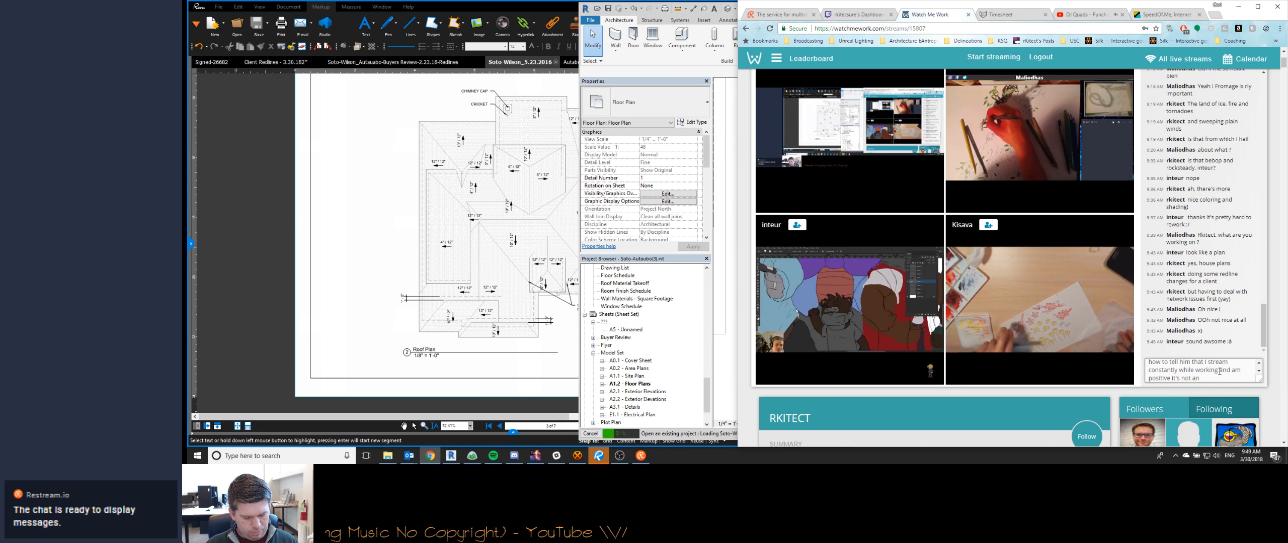
type(" internet issue")
key("Return")
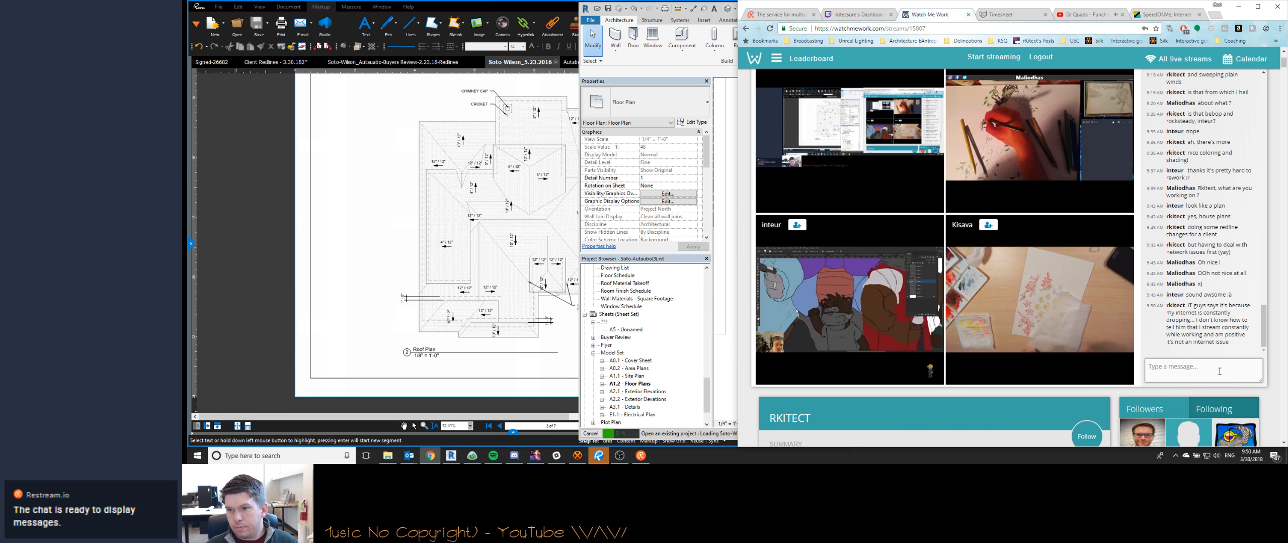
left_click(1239, 10)
left_click(918, 229)
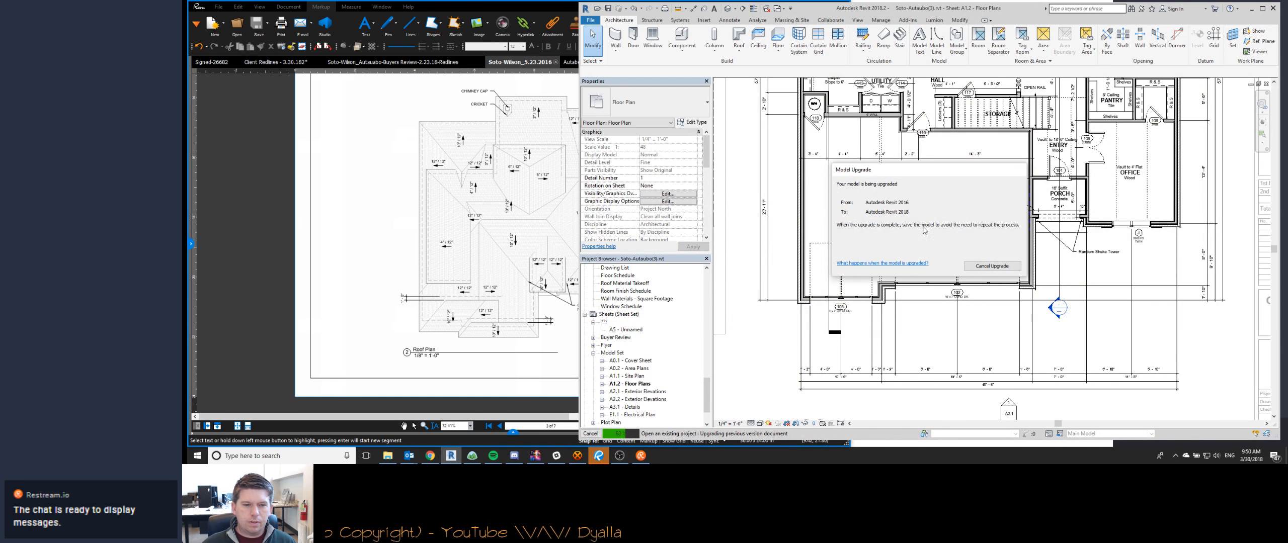
- Switch to the PDF viewer and examine the highlighted floor plan markups in the Signed-26682 PDF, from covered patio to garage
left_click(371, 245)
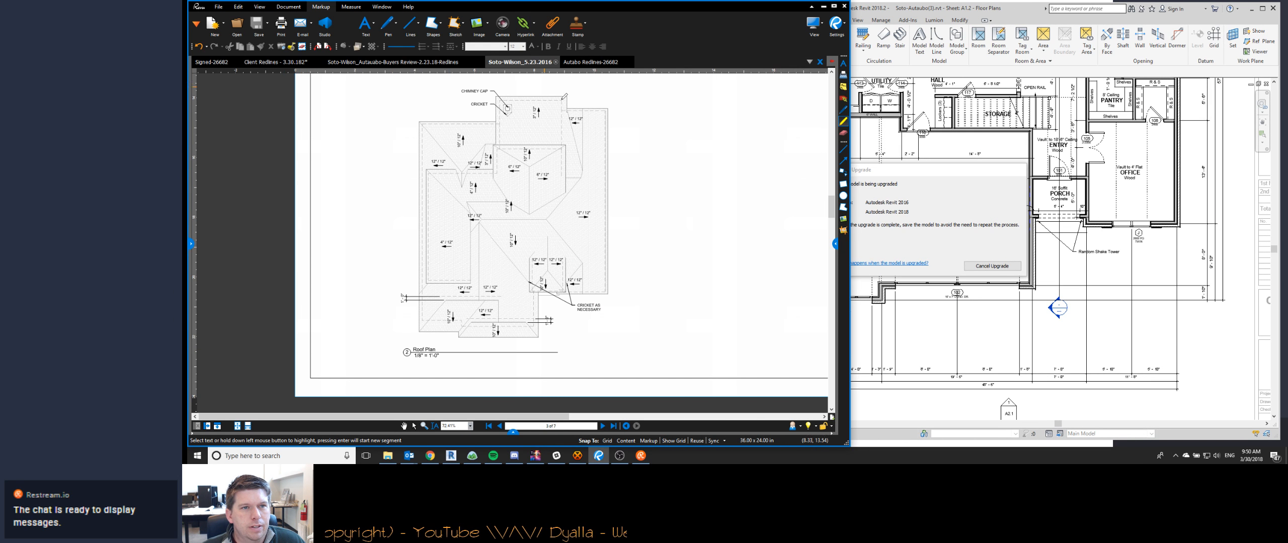
left_click(361, 62)
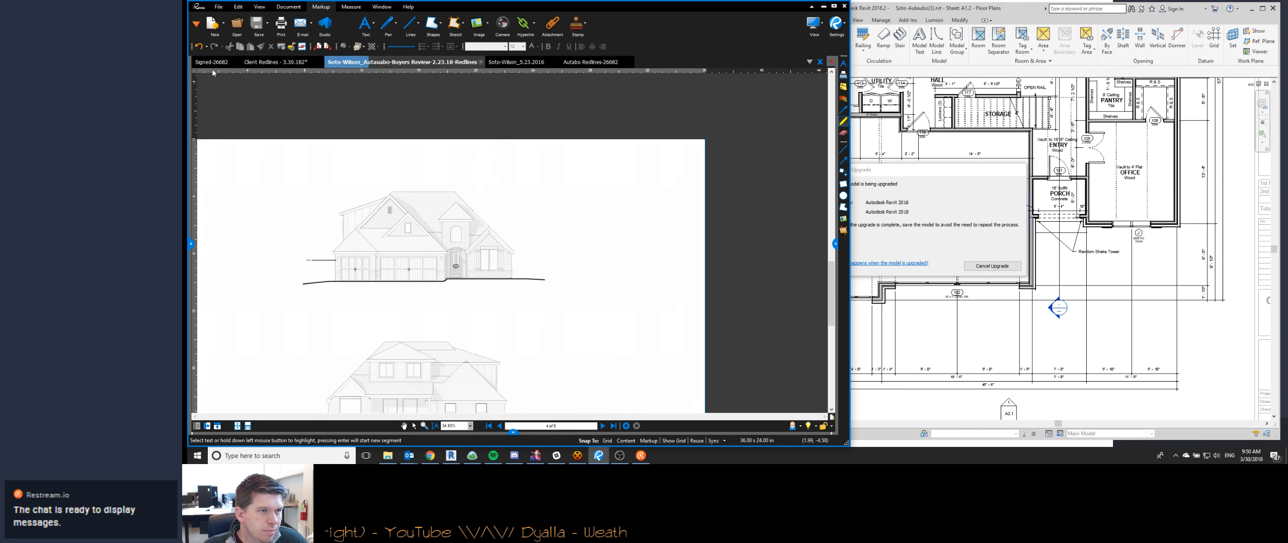
left_click(216, 62)
scroll(488, 328, "down", 6)
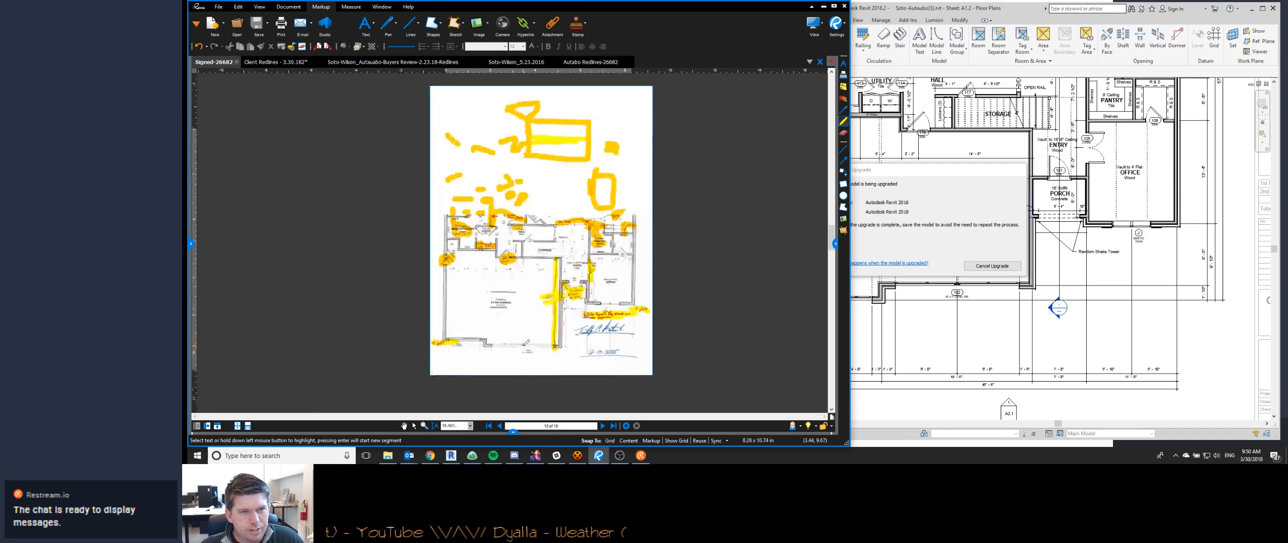
scroll(539, 168, "up", 4)
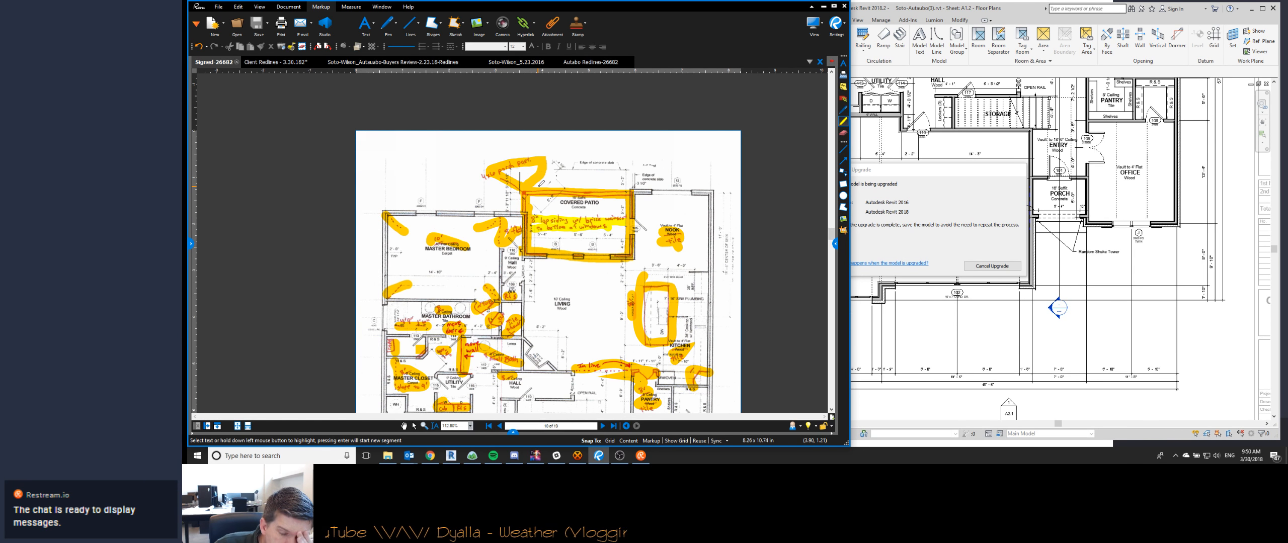
scroll(541, 179, "down", 12)
scroll(511, 371, "up", 14)
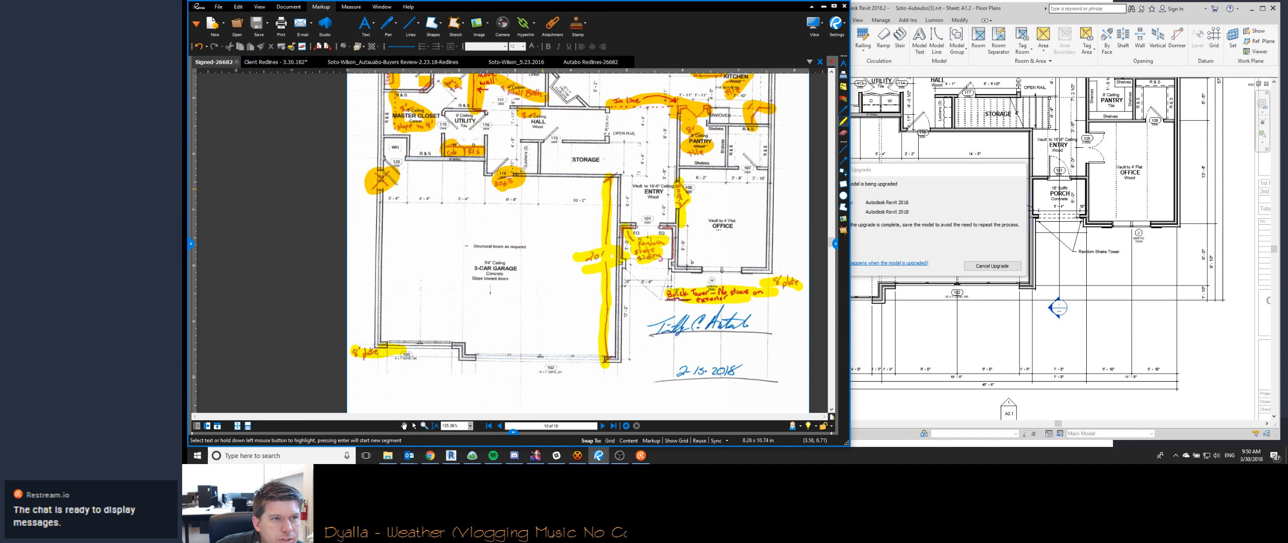
- Check the Soto-Wilson_5.23.2016 roof plan against the floor plan on sheet A2 of the 2.23.18 Buyers Review redlines
mouse_move(518, 65)
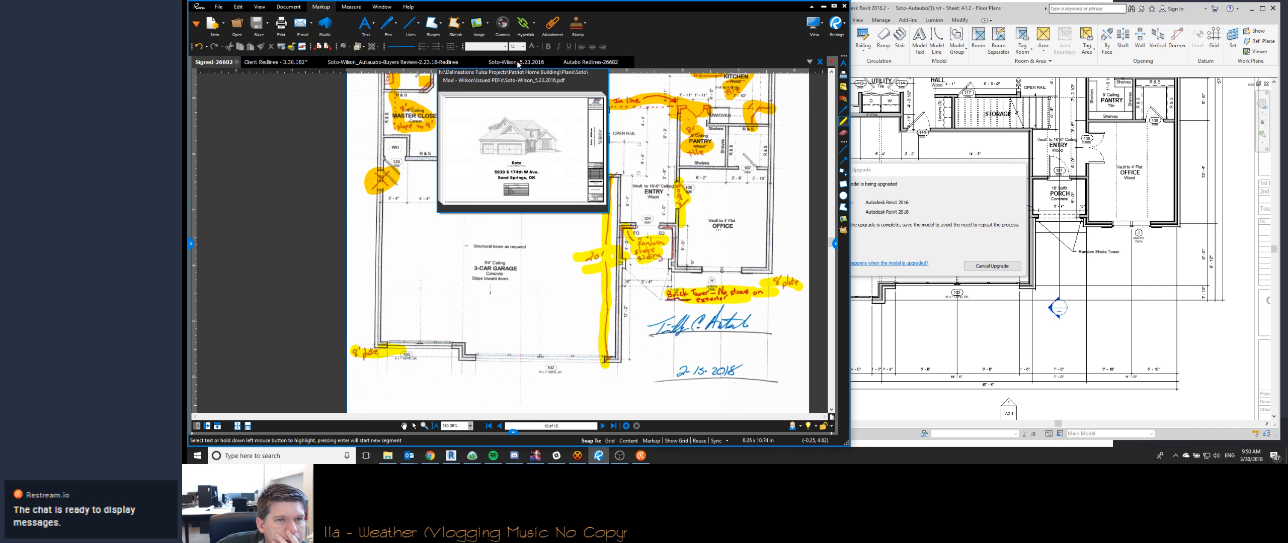
left_click(519, 63)
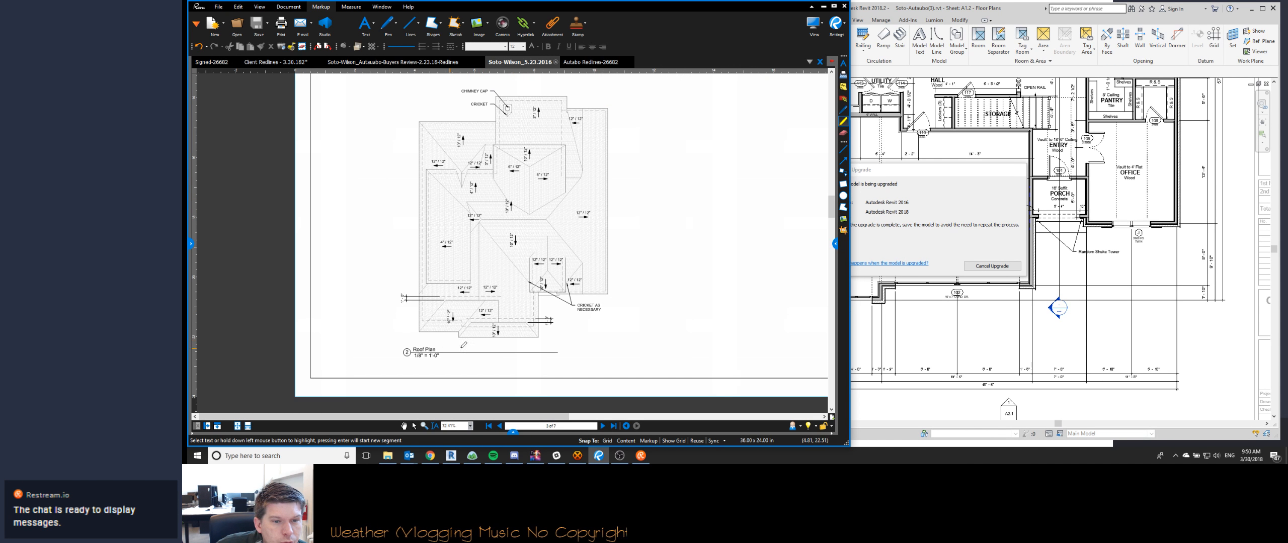
left_click(403, 62)
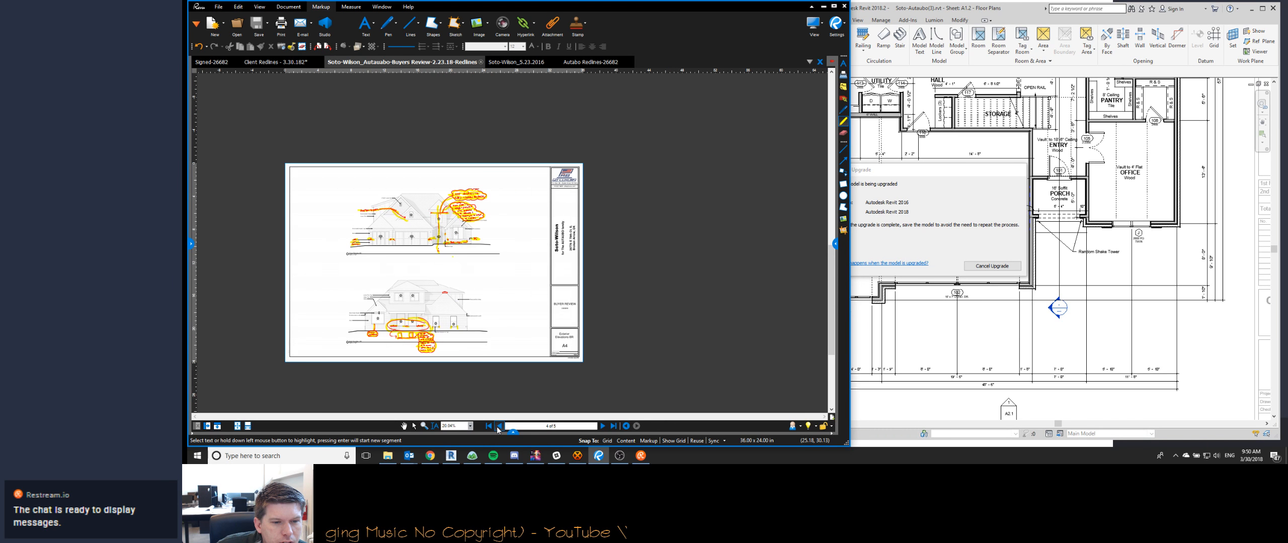
left_click(498, 427)
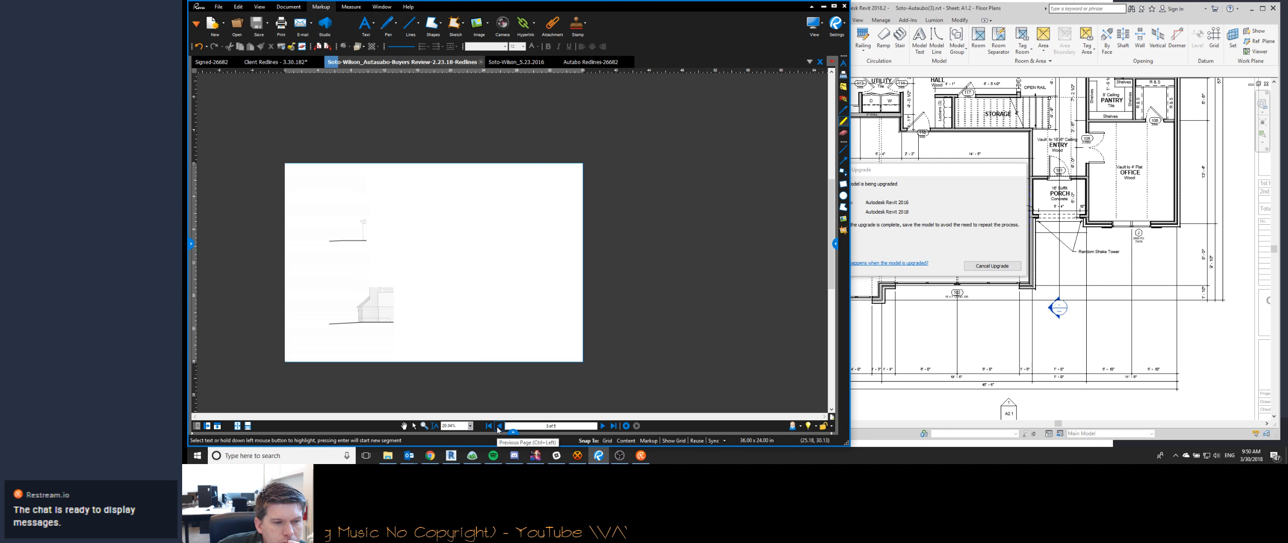
left_click(498, 427)
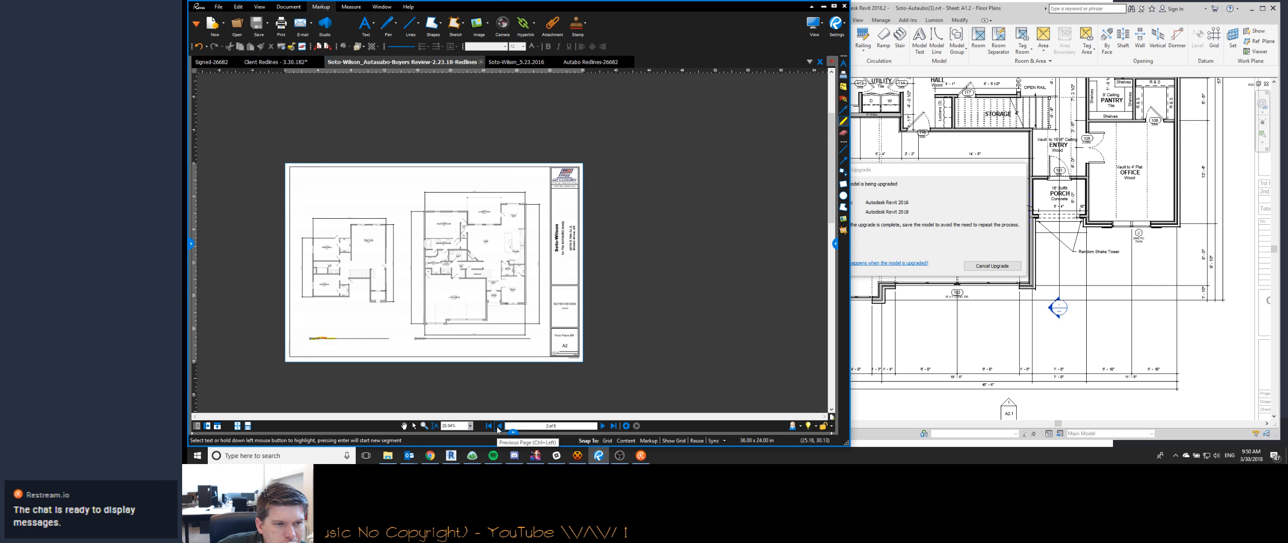
scroll(456, 328, "up", 5)
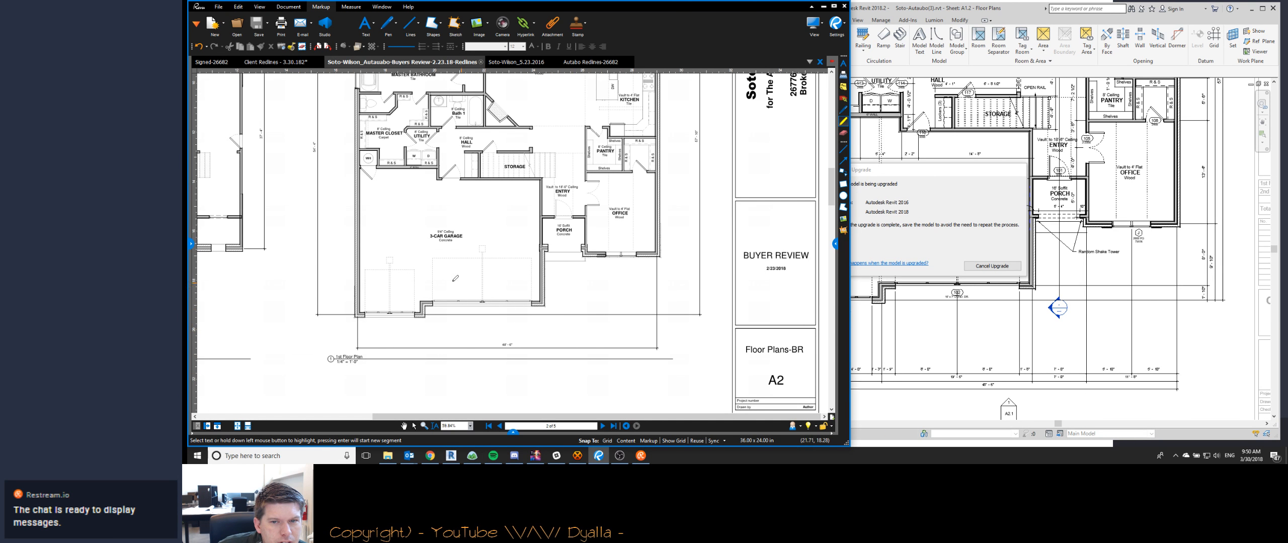
scroll(501, 313, "down", 1)
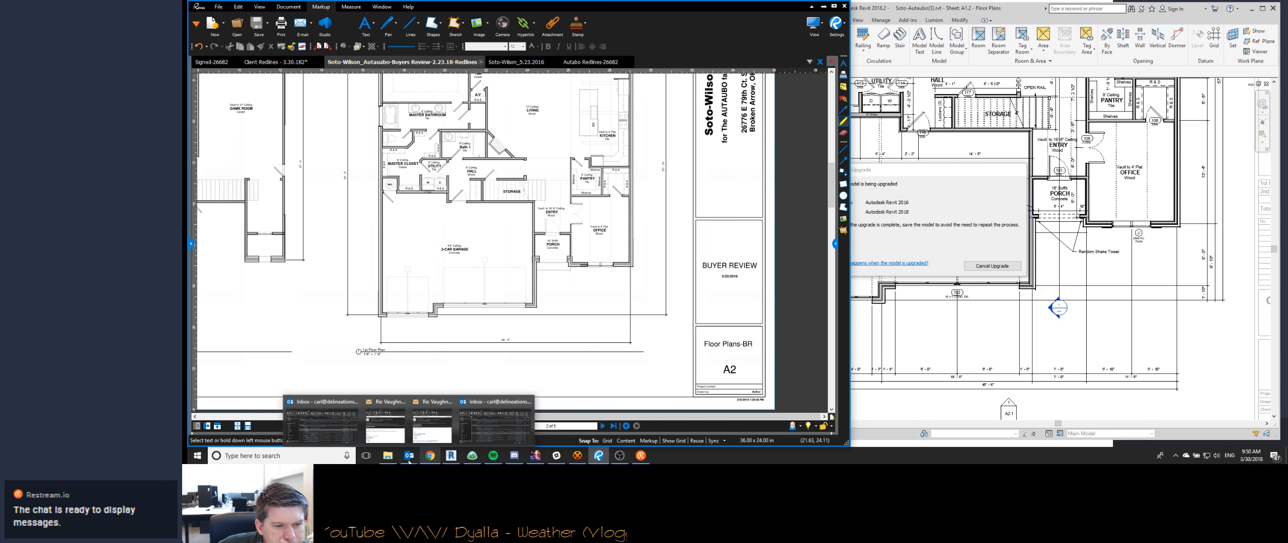
- Open the 3.26.18 Buyers Review redlines from the current project's Resources folder, review its floor plan markups, and close the PDF
left_click(387, 456)
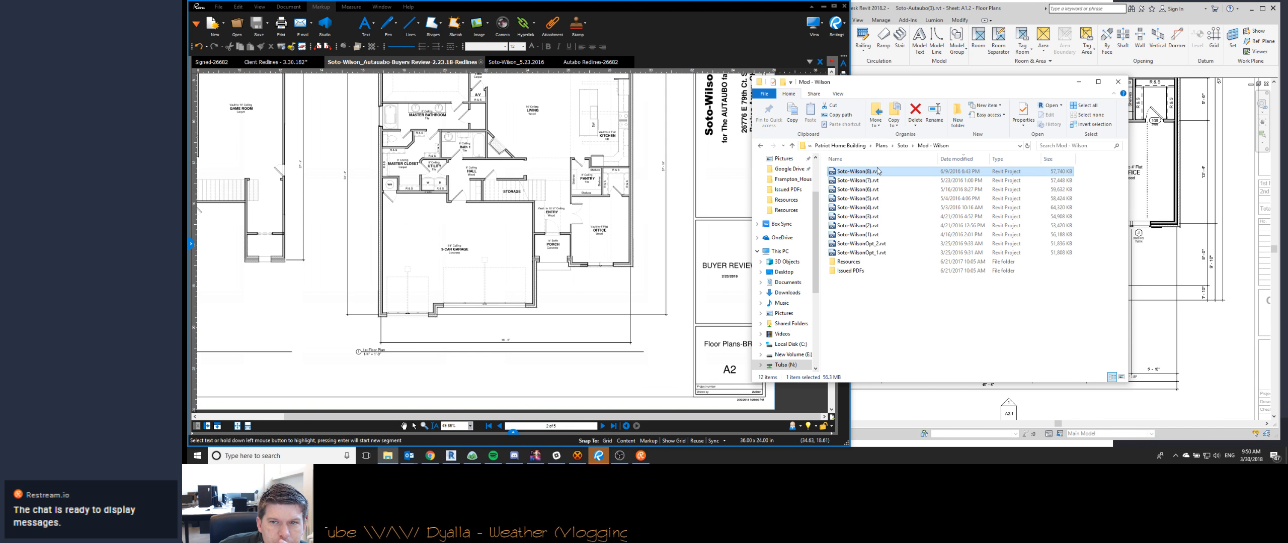
left_click(760, 149)
left_click(760, 150)
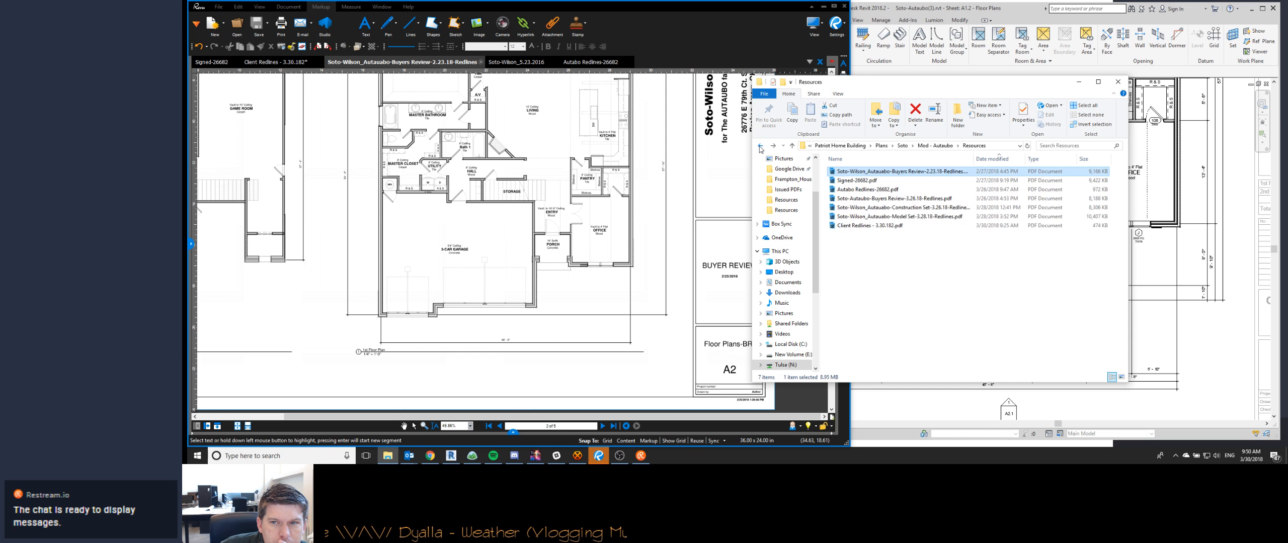
double_click(914, 199)
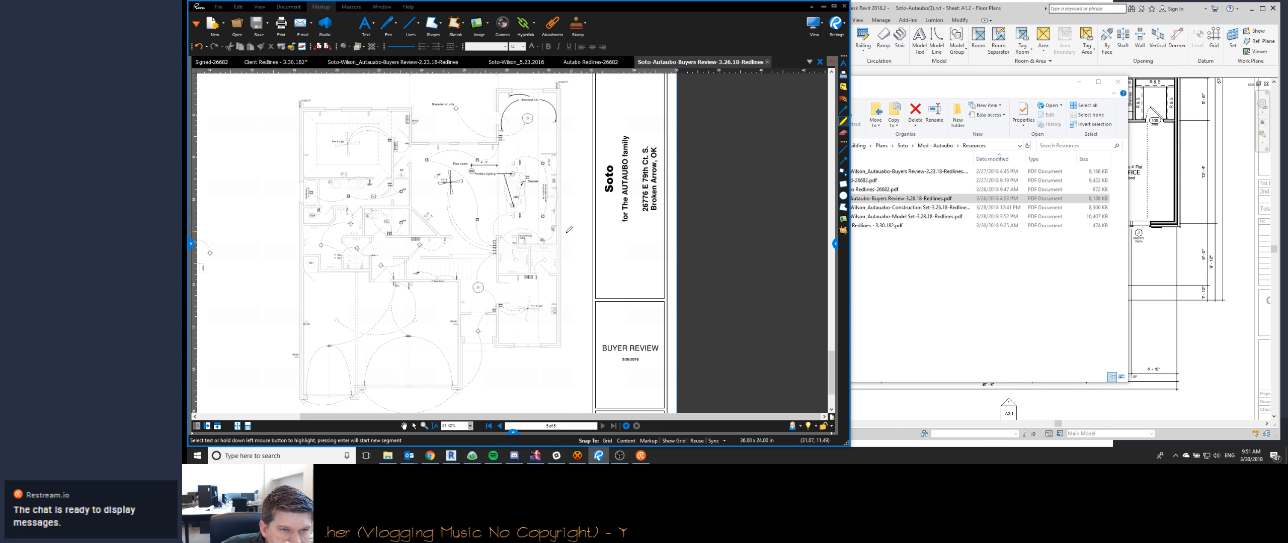
left_click(500, 426)
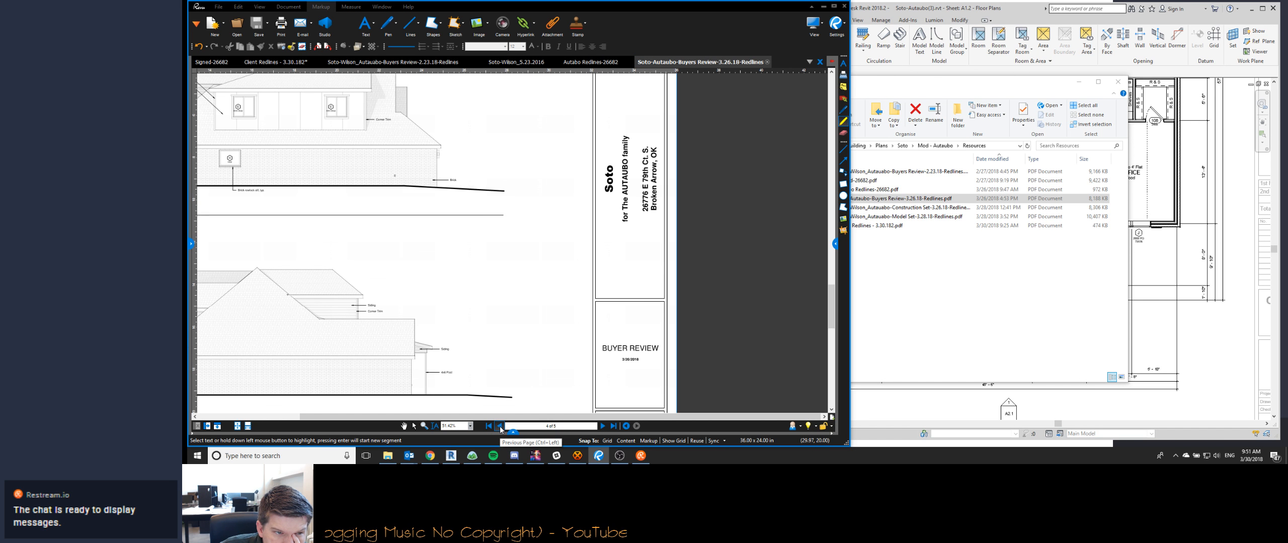
left_click(501, 425)
left_click(501, 425)
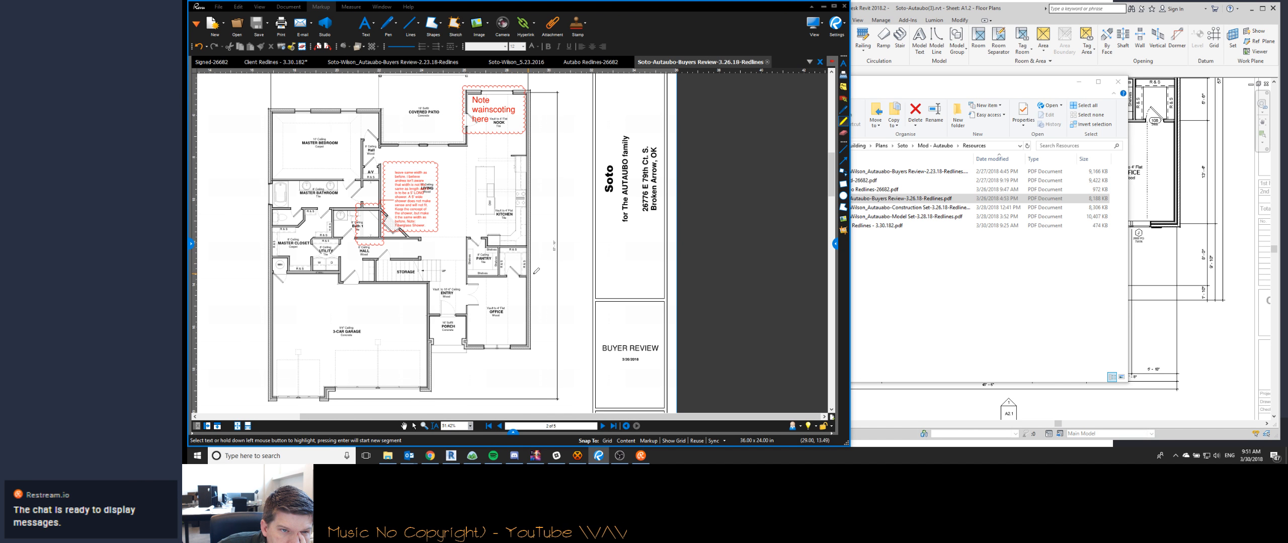
left_click(766, 62)
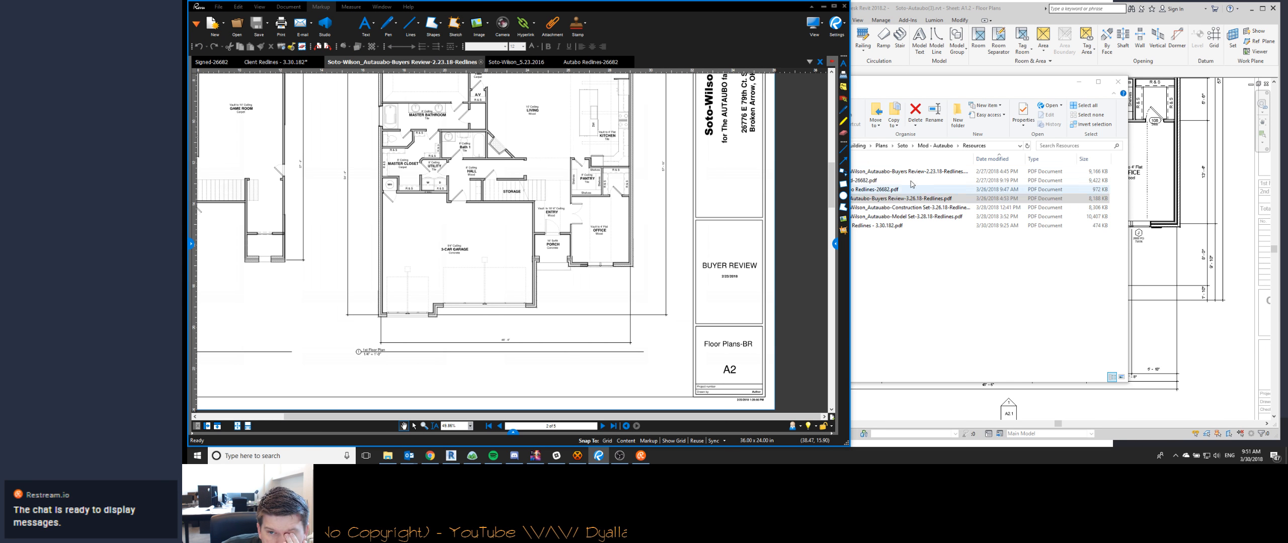
- Select the 3.28.18 Construction Set redlines file in the Resources folder and return to the Client Redlines - 3.30.182 PDF
left_click(909, 210)
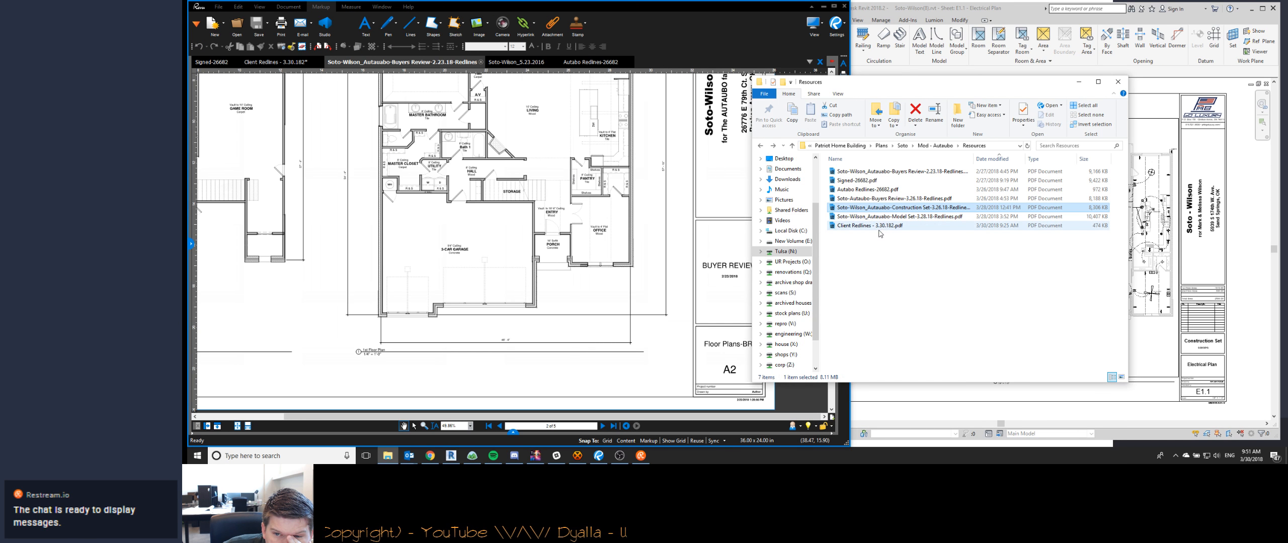
left_click(275, 61)
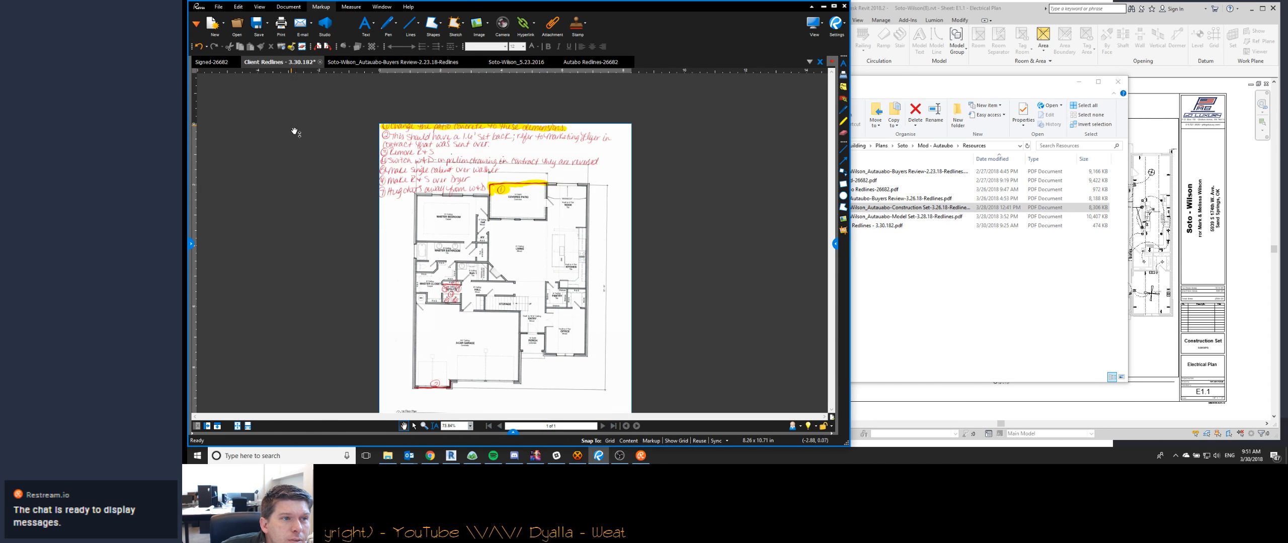
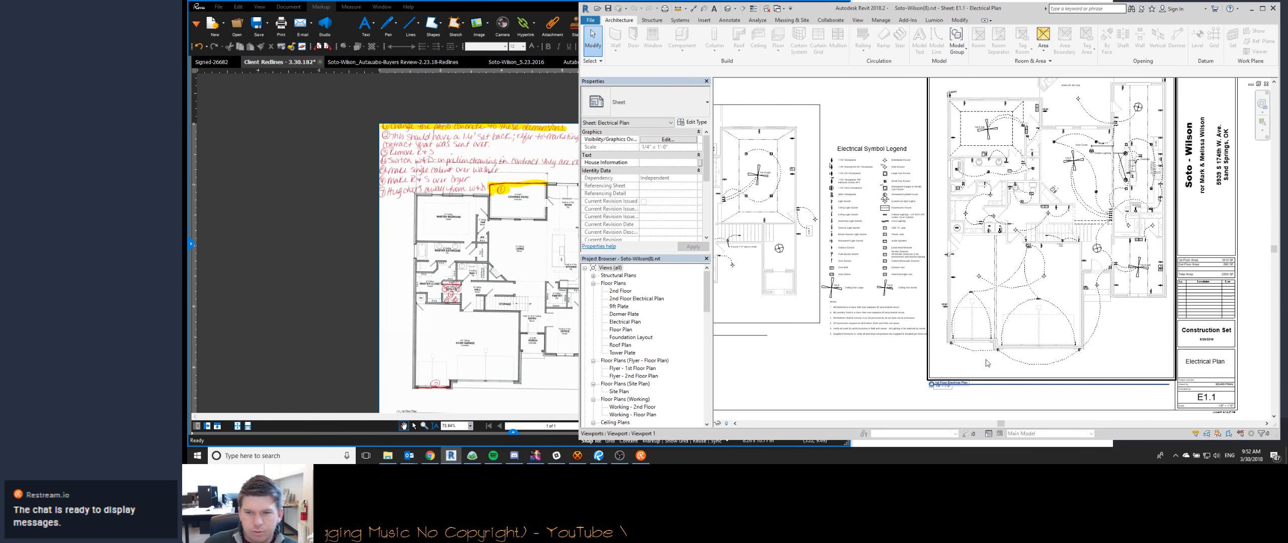
- Try to open the Soto-Wilson model from the Mod - Autaubo project folder and upgrade it to Revit 2018
left_click(386, 459)
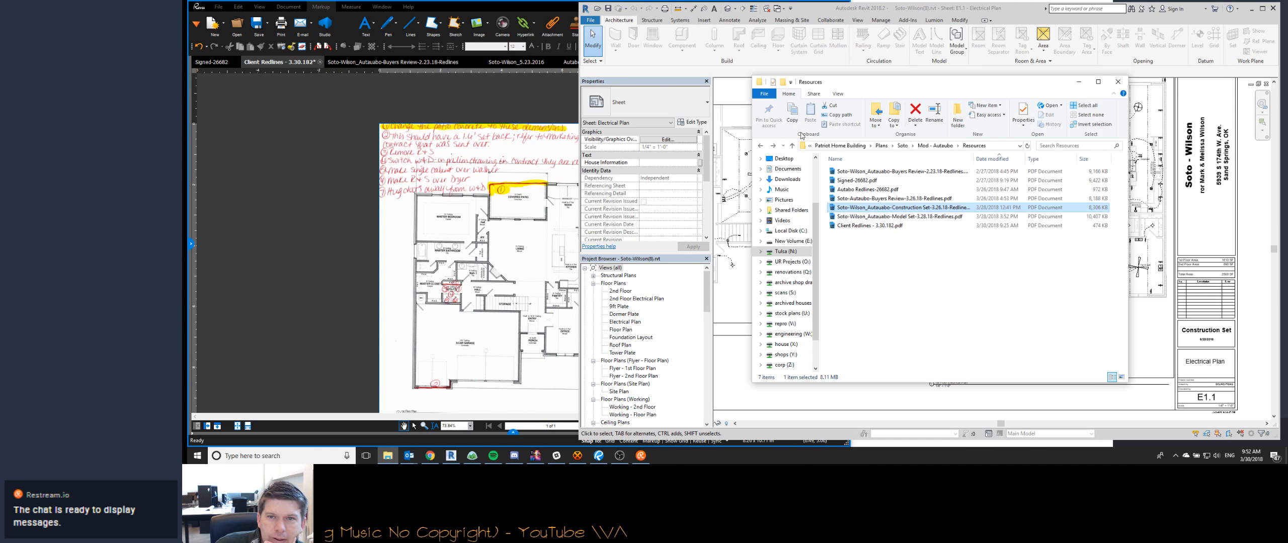
left_click(932, 146)
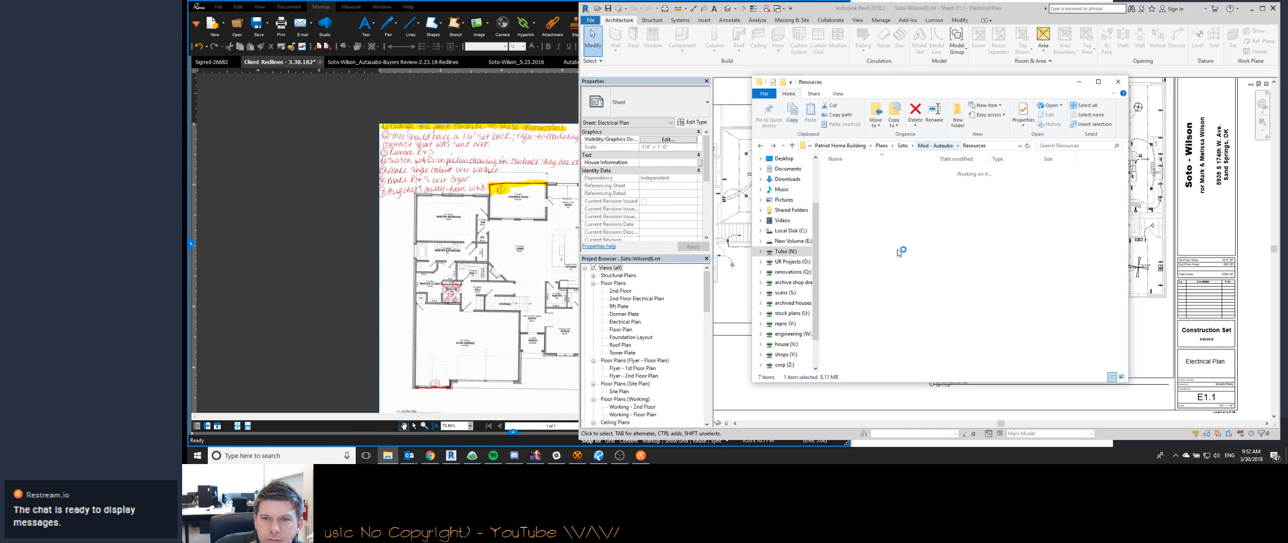
double_click(866, 262)
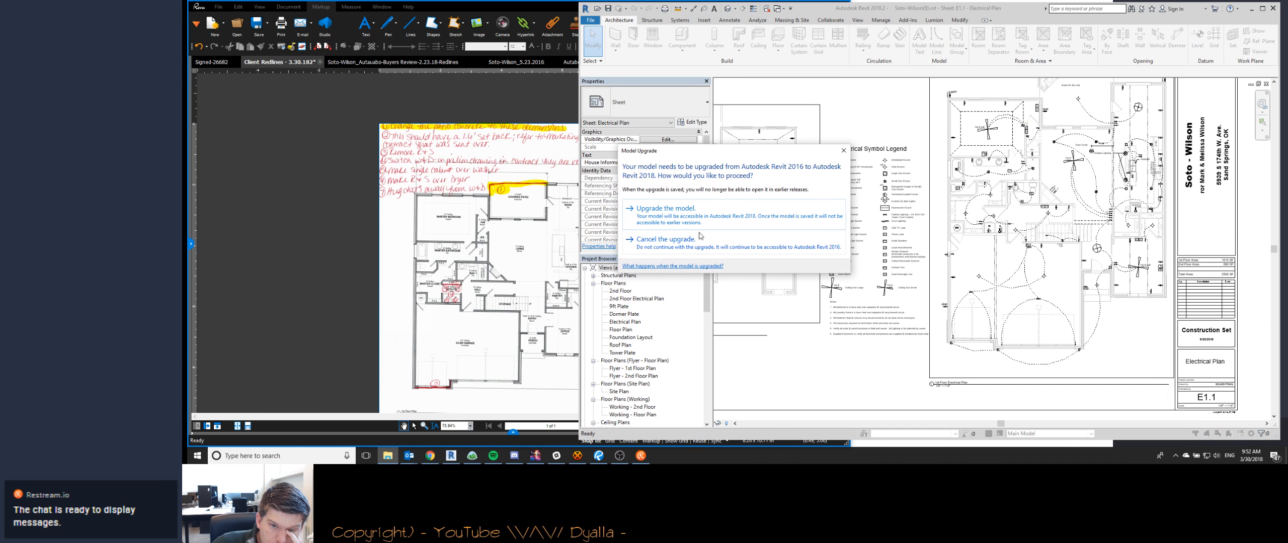
left_click(665, 208)
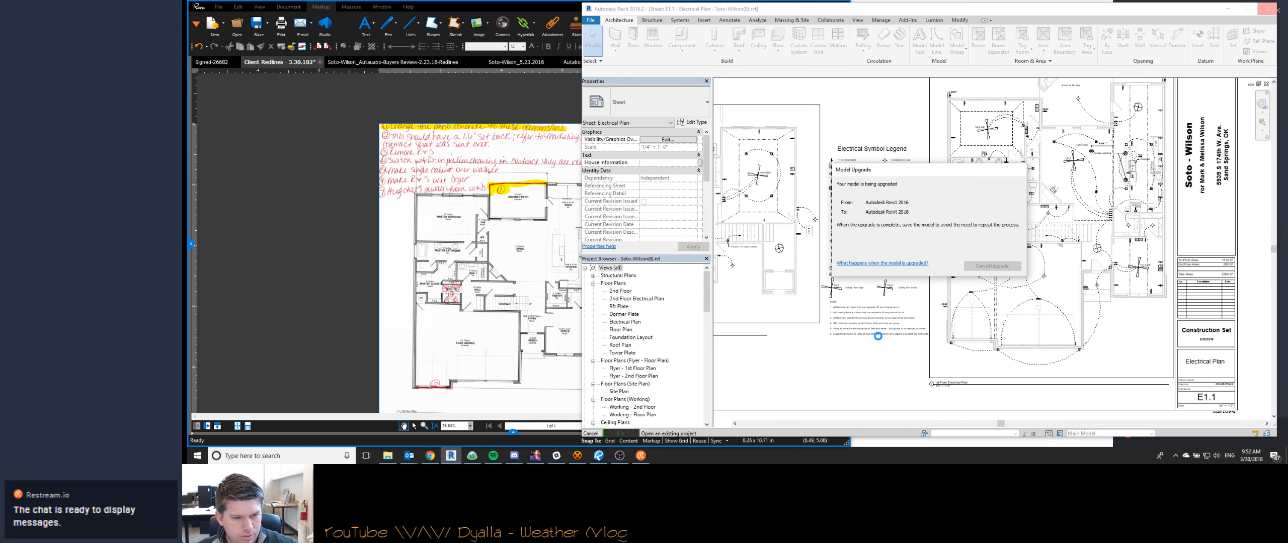
- Switch to Basecamp, open the Redlines list of the PHB - Soto-Autaubo project, and read the Original Plan modifications to-do
left_click(472, 456)
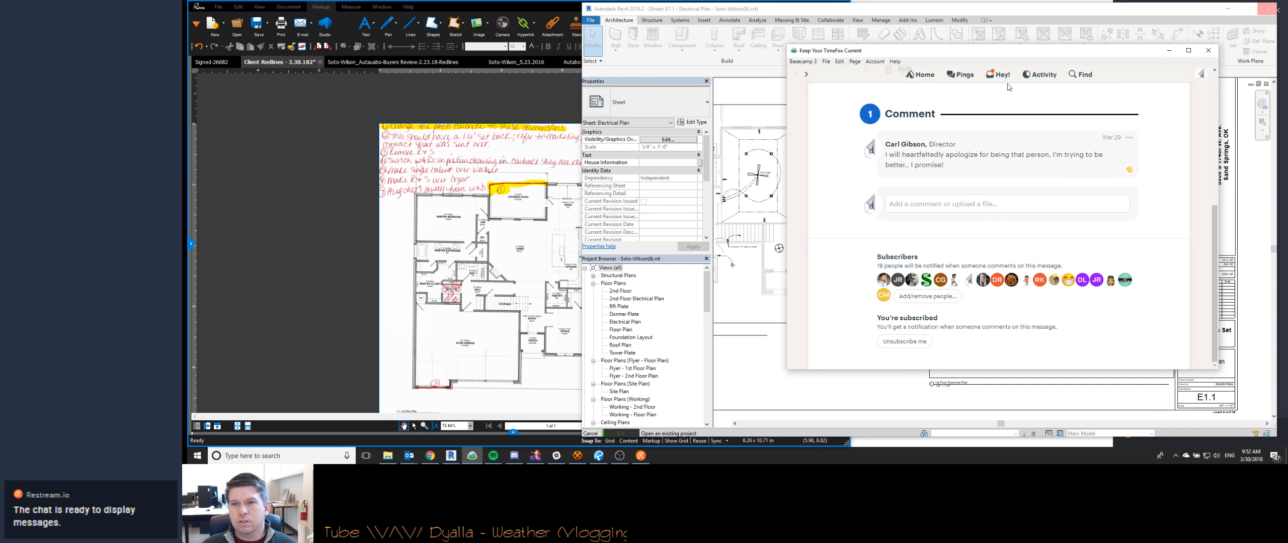
key("ctrl+j")
type("auta")
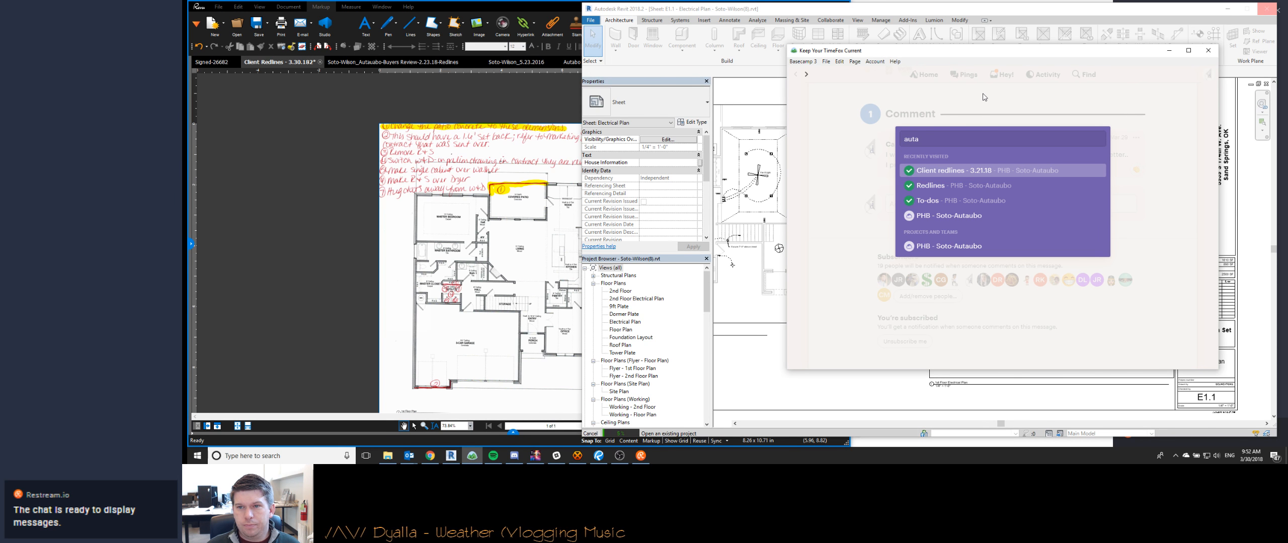
key("Down")
key("Return")
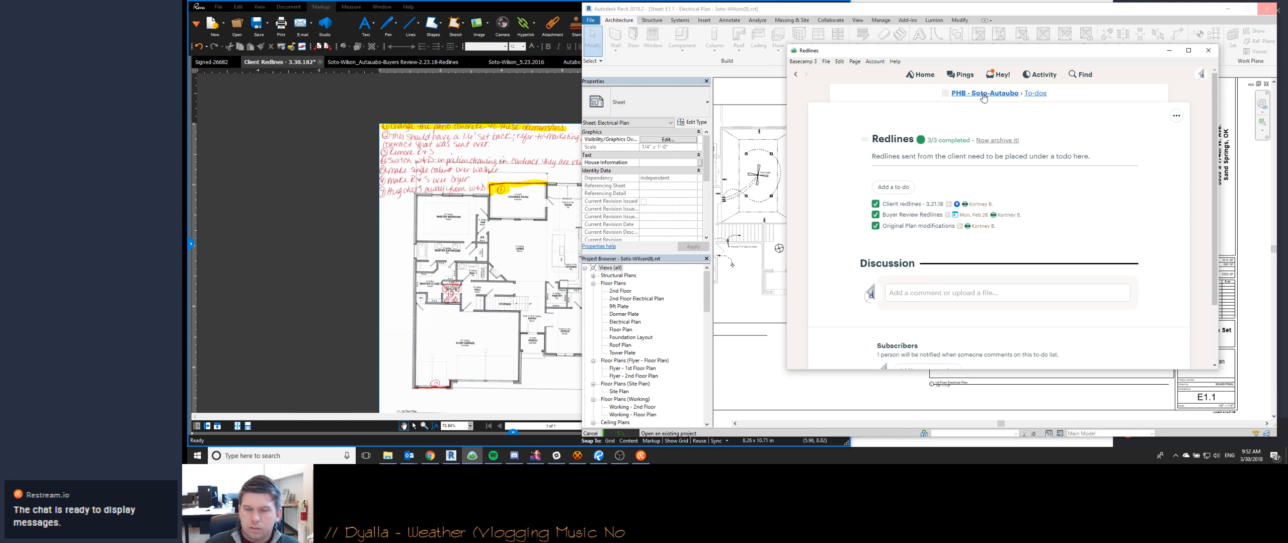
left_click(906, 228)
scroll(861, 256, "down", 10)
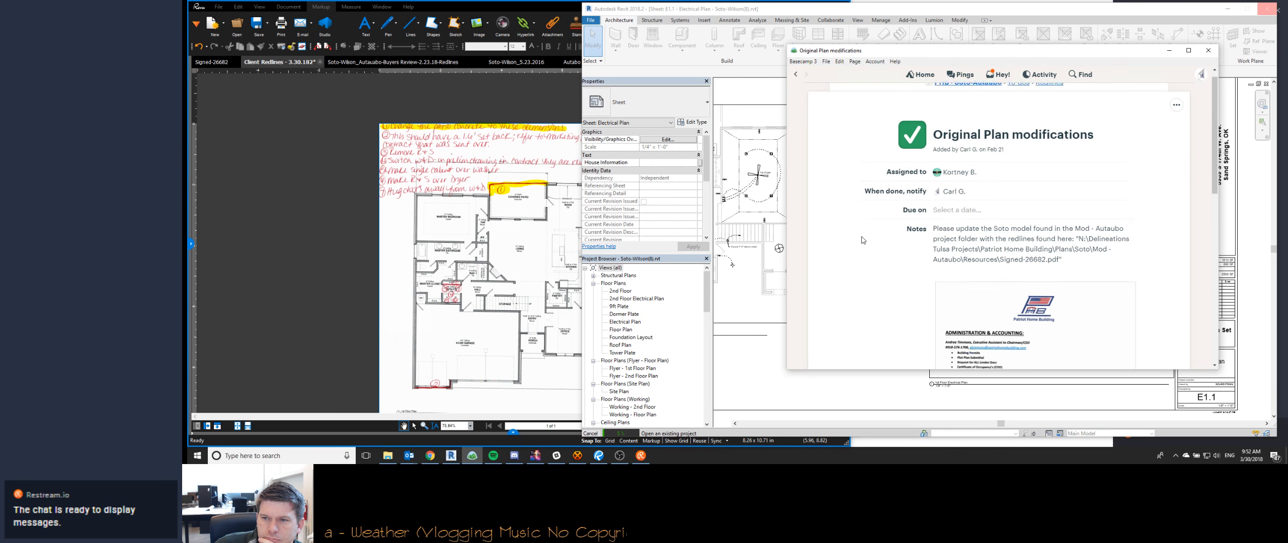
scroll(860, 241, "up", 10)
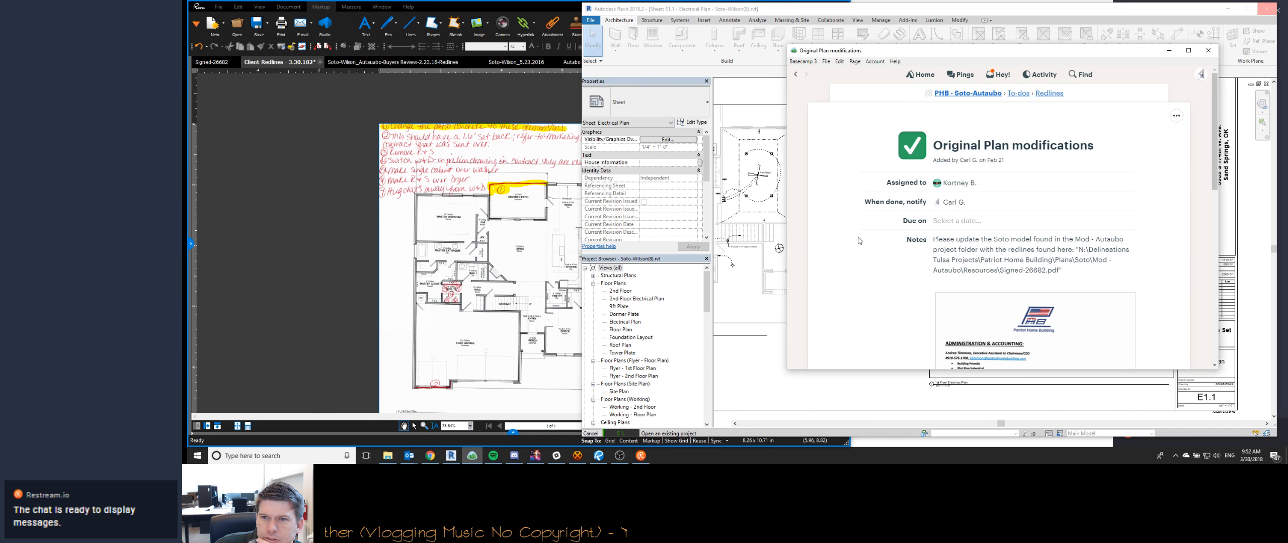
- Review the Buyer Review Redlines to-do and its attached redline file, and return to the Signed-26682 PDF
left_click(1042, 94)
left_click(920, 214)
scroll(992, 210, "down", 3)
scroll(950, 217, "down", 2)
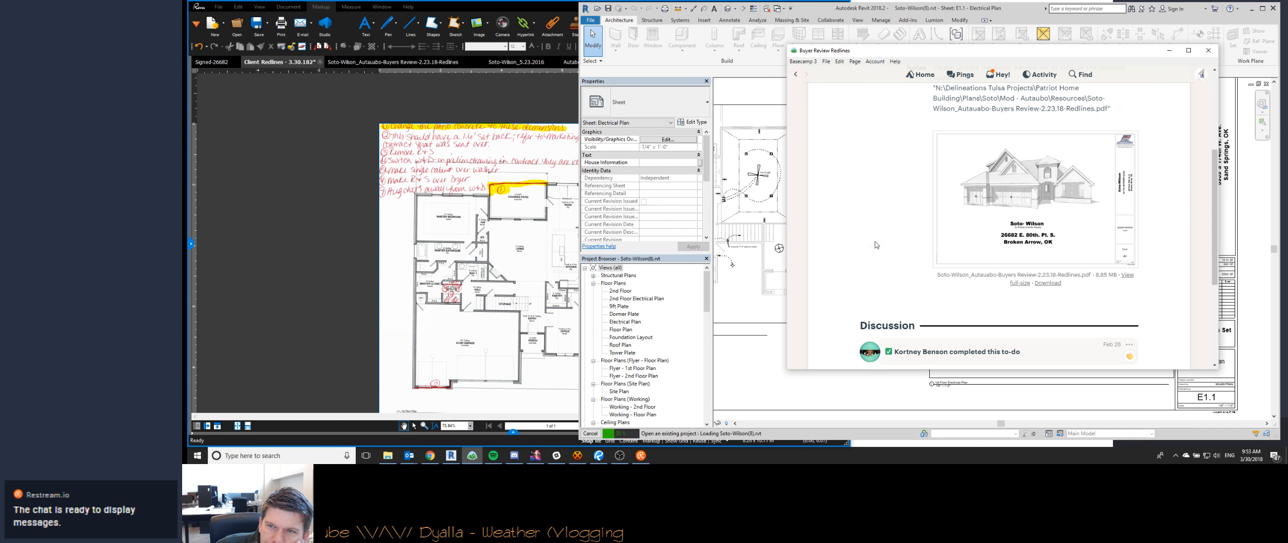
scroll(891, 254, "up", 3)
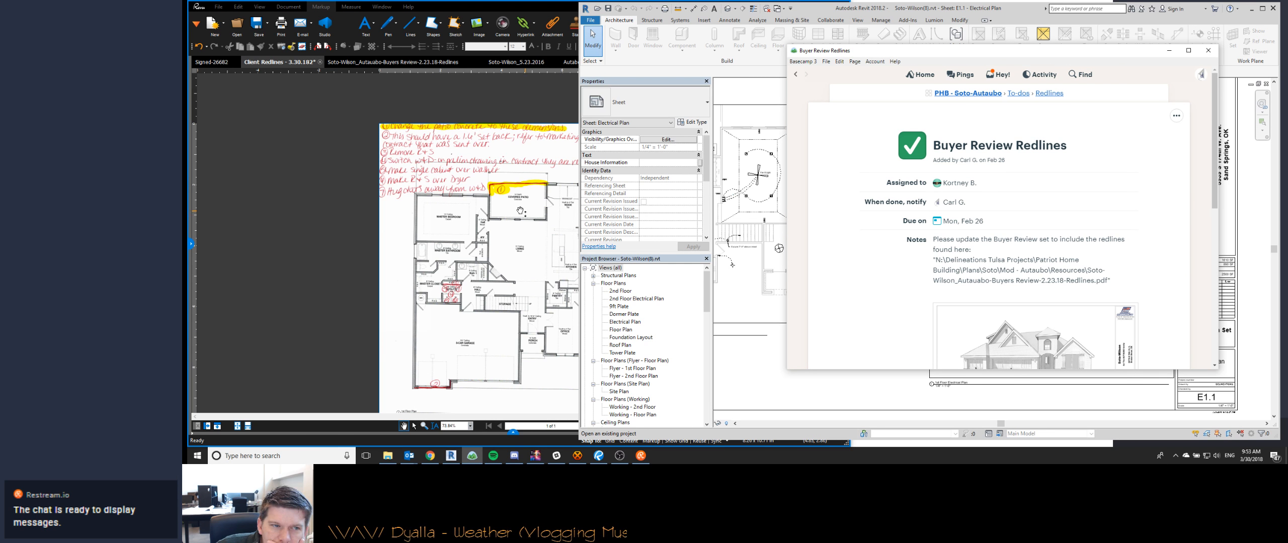
left_click(210, 63)
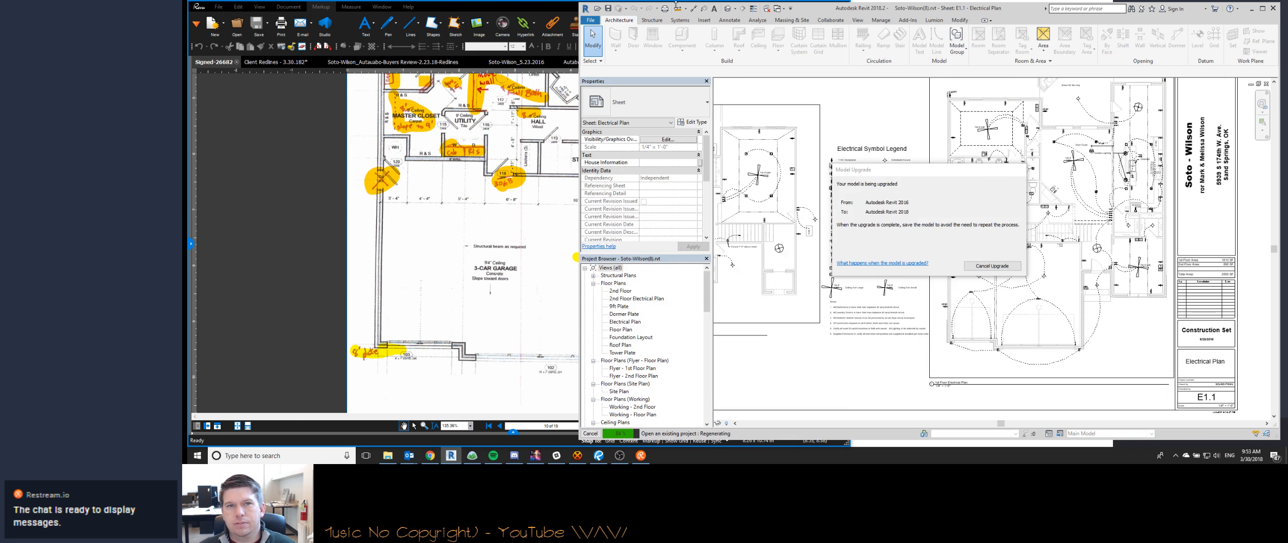
- Cancel the Soto-Wilson model upgrade in Revit and dismiss the notice
left_click(969, 266)
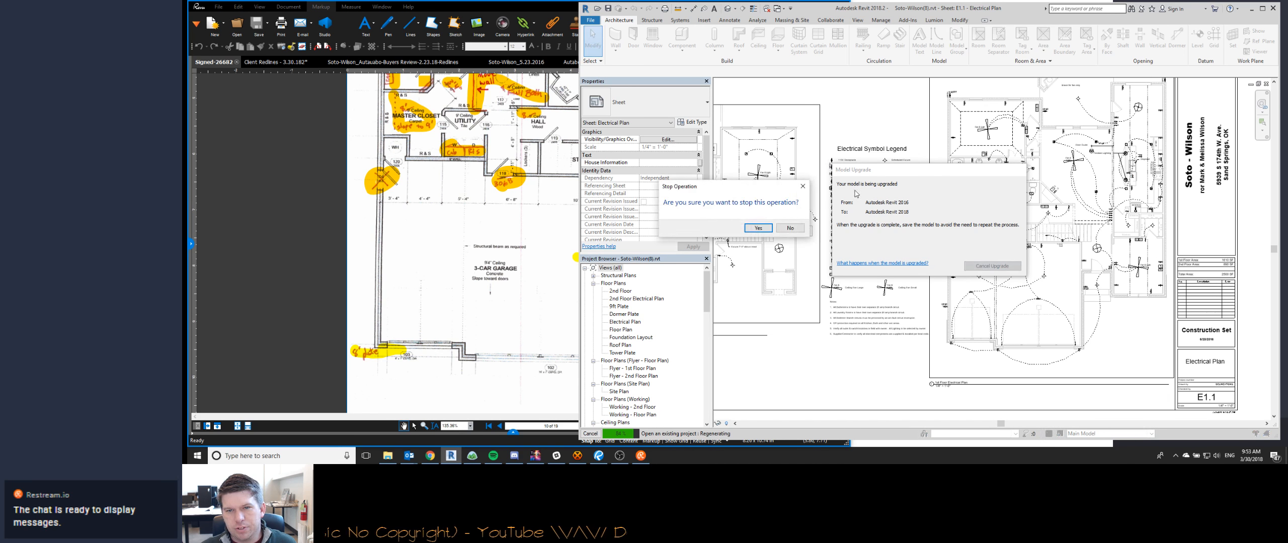
left_click(760, 229)
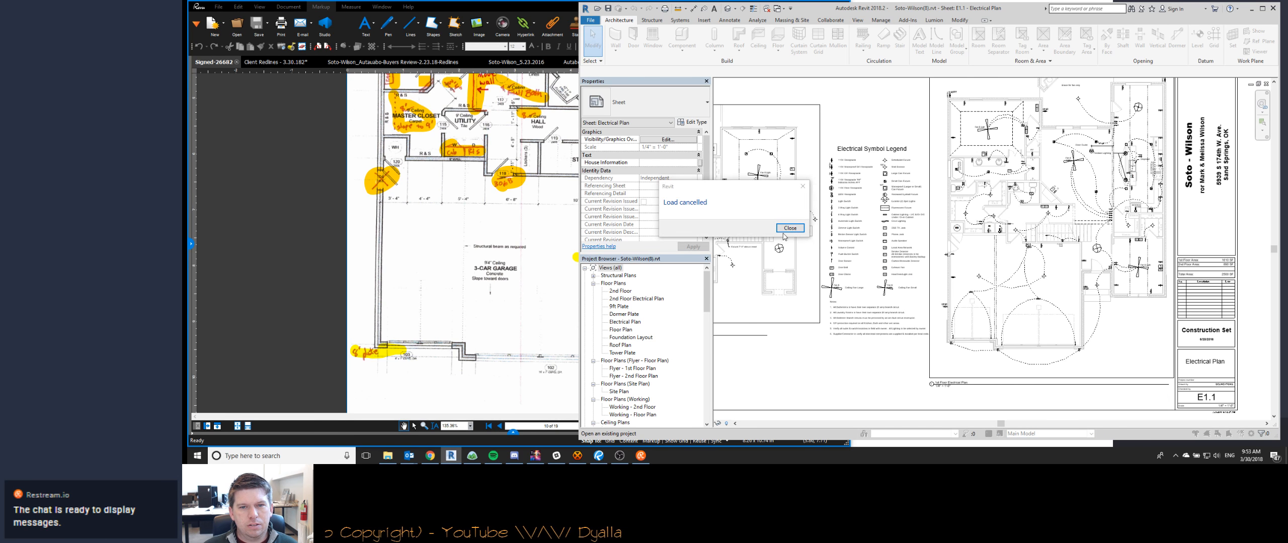
left_click(787, 228)
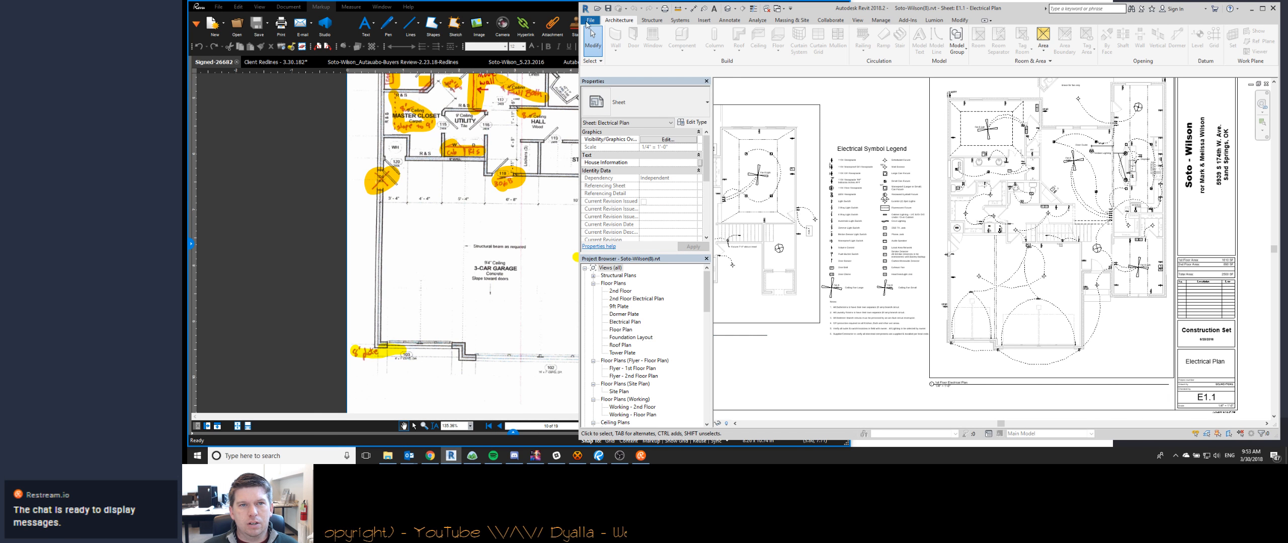
- View the Soto-Wilson house front in 3D, and switch to sheet A1.2 - Floor Plans of the Soto-Autaubo model
left_click(728, 9)
middle_click_drag(798, 222, 824, 212, "shift")
key("c")
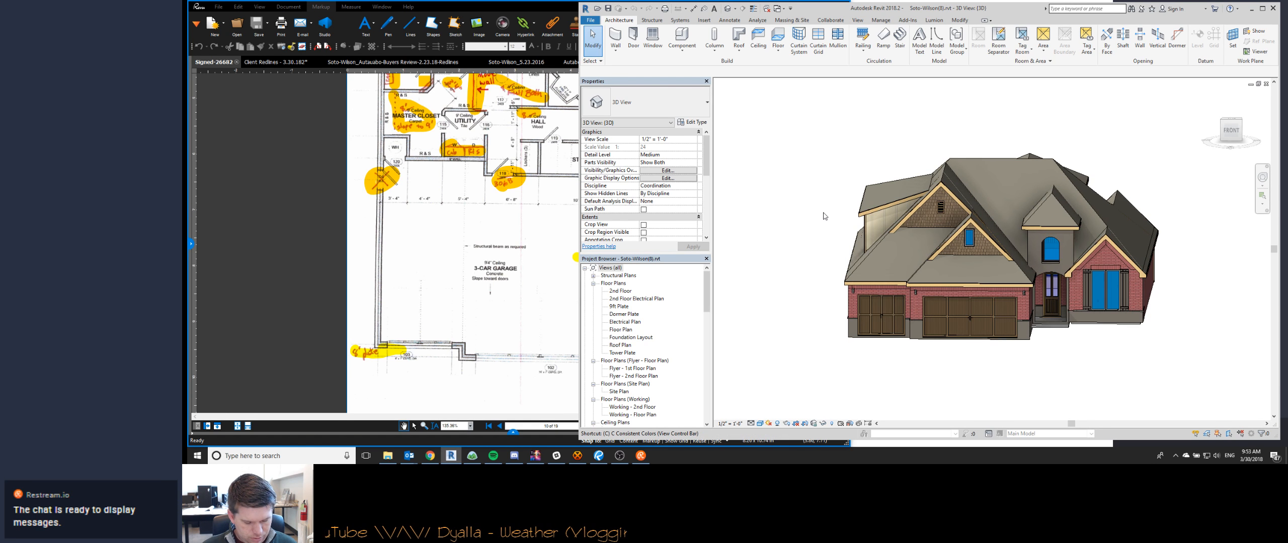
key("h")
key("ctrl+Tab")
key("z")
key("f")
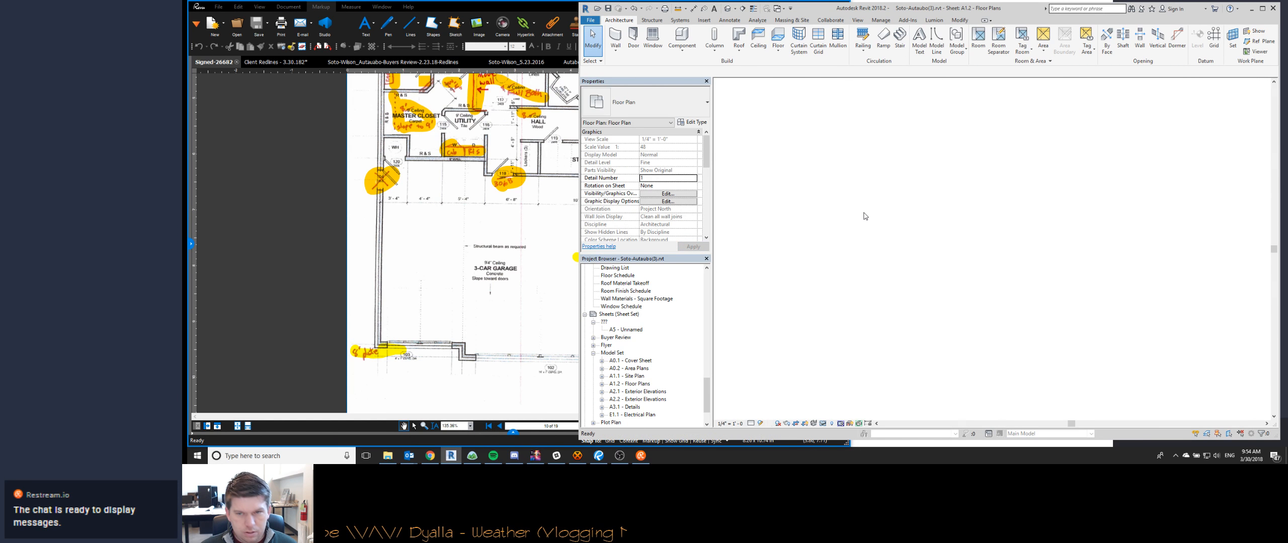
- Turn off the section box in the Soto-Autaubo model's 3D view and turn the house toward its front
key("ctrl+Tab")
scroll(669, 201, "down", 5)
left_click(644, 179)
left_click(951, 297)
middle_click_drag(1081, 327, 925, 304, "shift")
key("Escape")
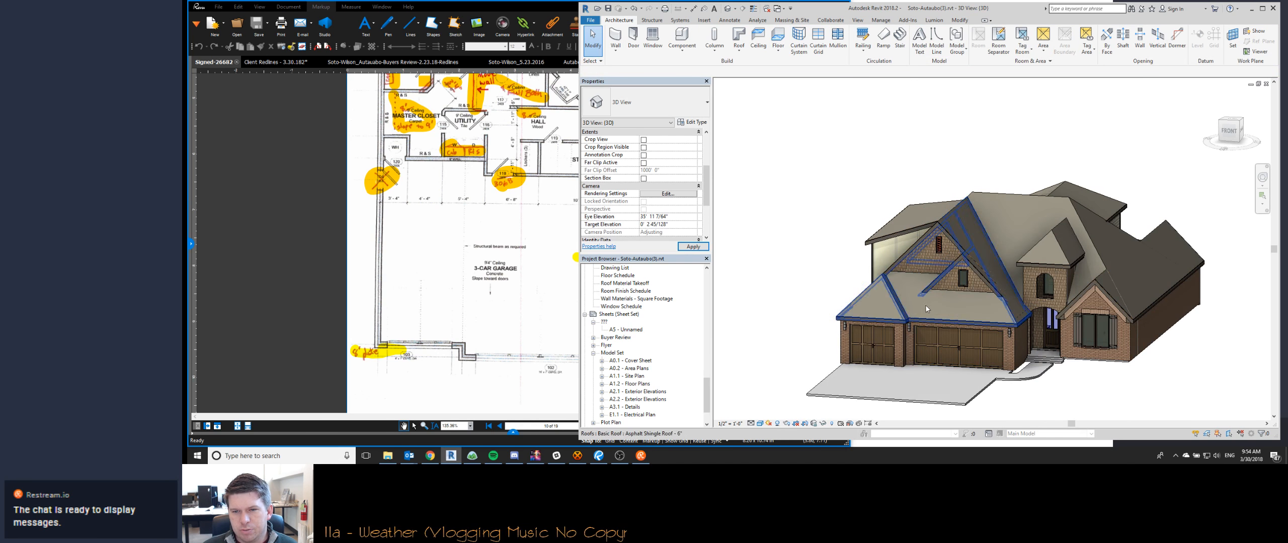
- Examine the garage roof, gables and side dormer of the Soto-Autaubo house in 3D from several angles
middle_click_drag(865, 313, 855, 292, "shift")
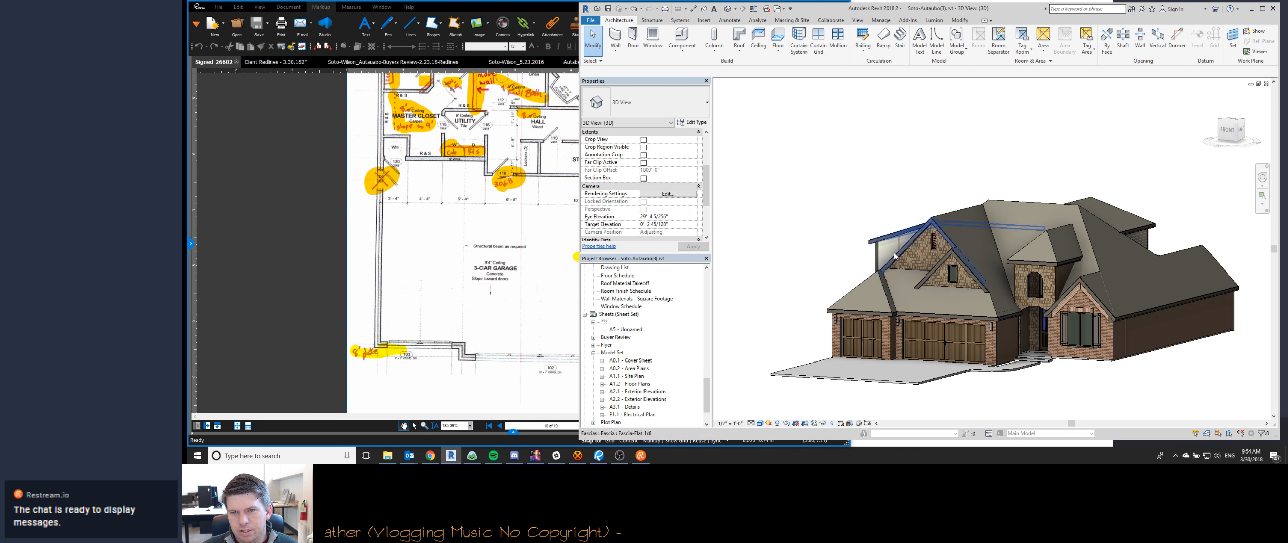
middle_click_drag(893, 254, 768, 271, "shift")
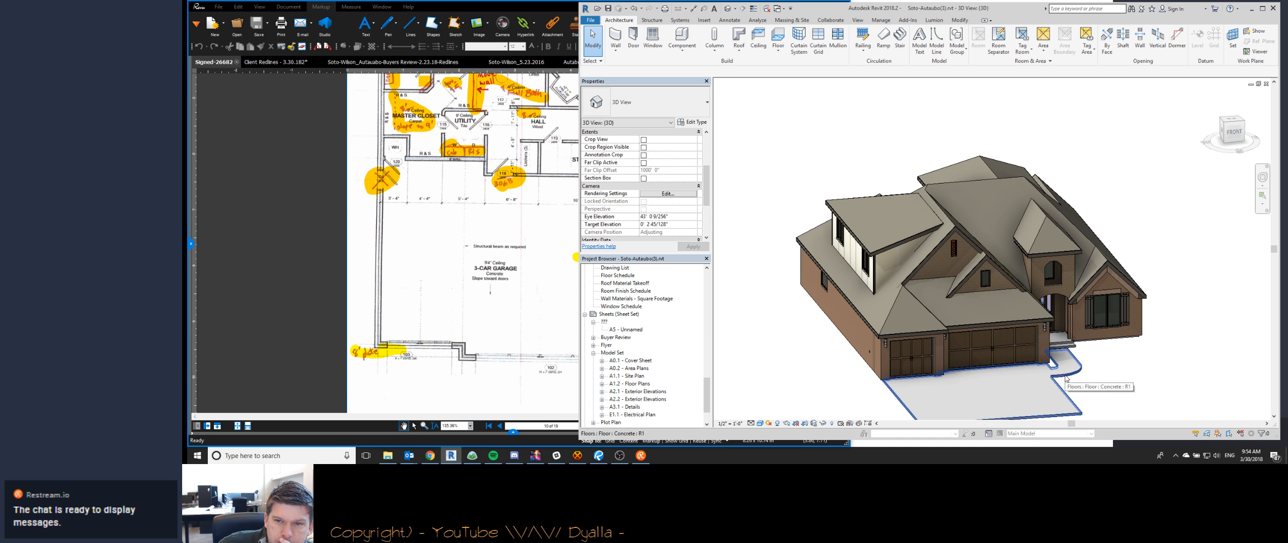
middle_click_drag(916, 376, 889, 287, "shift")
scroll(889, 287, "up", 5)
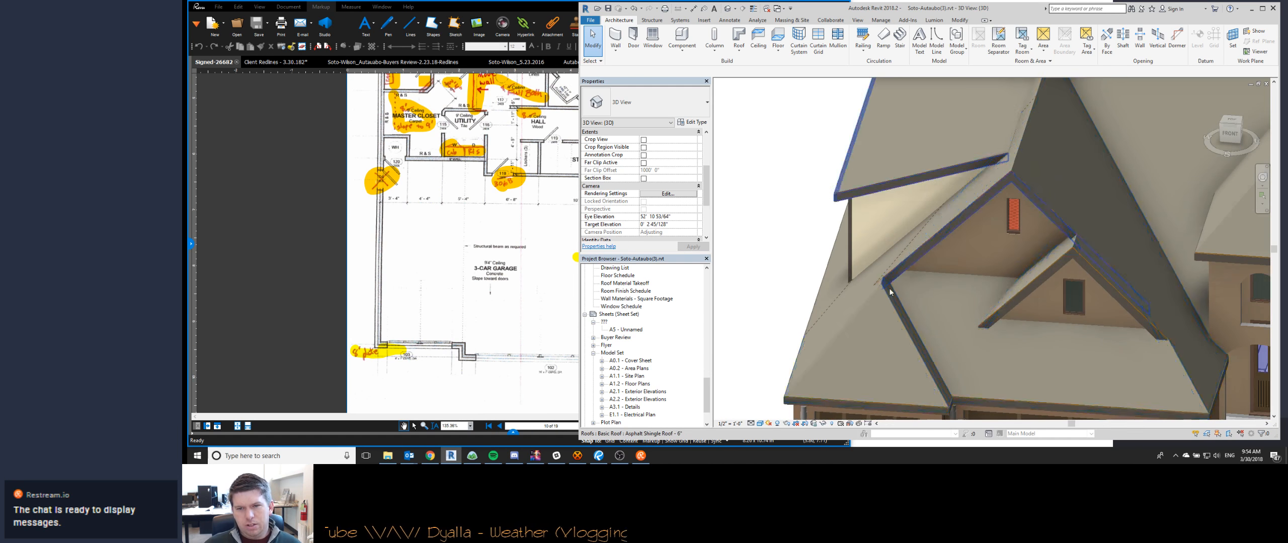
middle_click_drag(1005, 365, 952, 312)
scroll(931, 312, "down", 1)
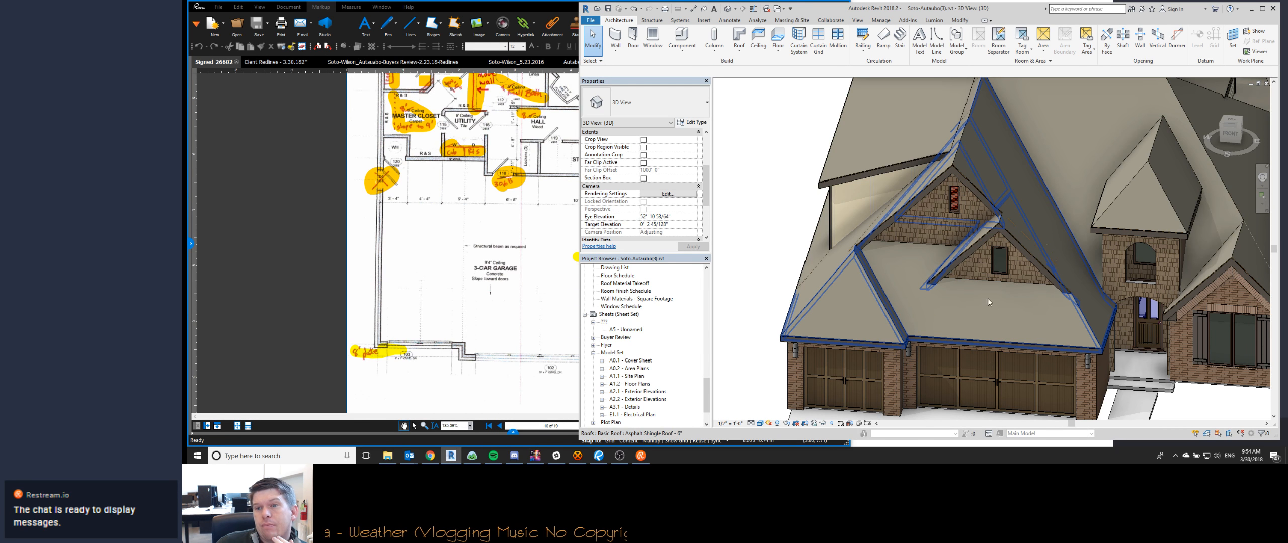
- Bring up the Client Redlines - 3.30.182 PDF, and return to the Soto-Autaubo floor plan on sheet A1.2 in Revit
left_click(497, 313)
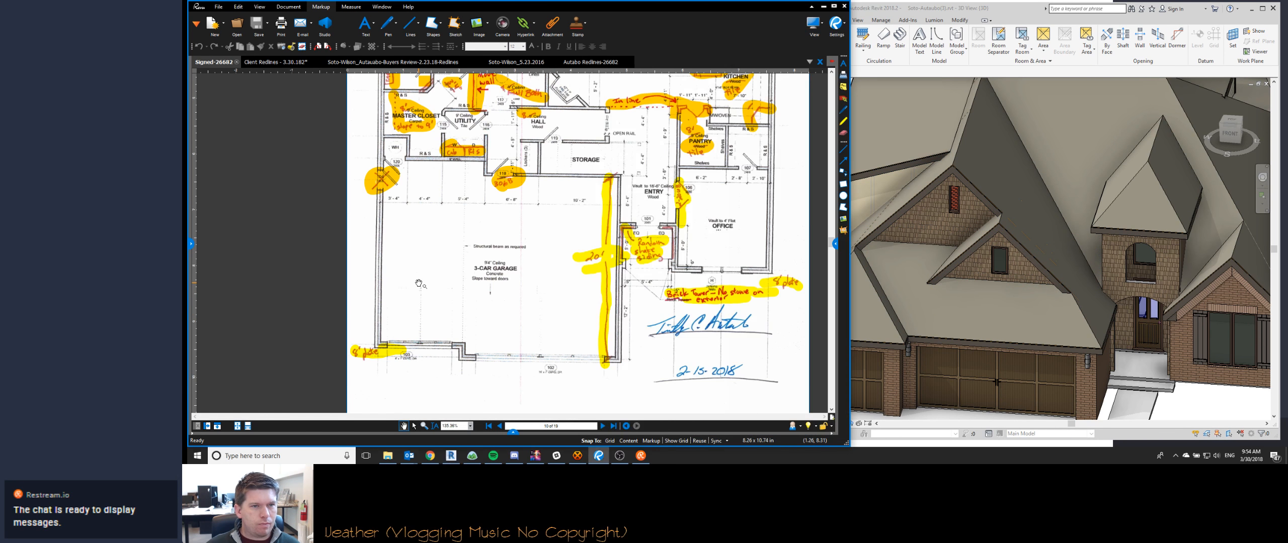
left_click(275, 62)
left_click(901, 309)
key("ctrl+Tab")
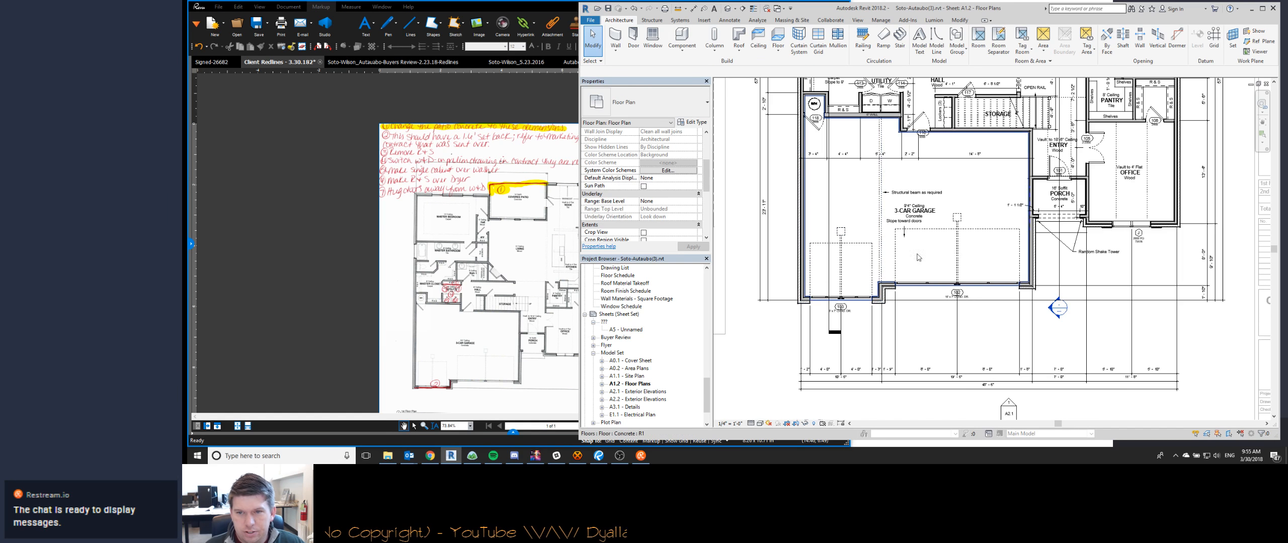
- Try to dimension the 3-car garage's depth between its back wall and the front wall at the double door
scroll(917, 258, "up", 4)
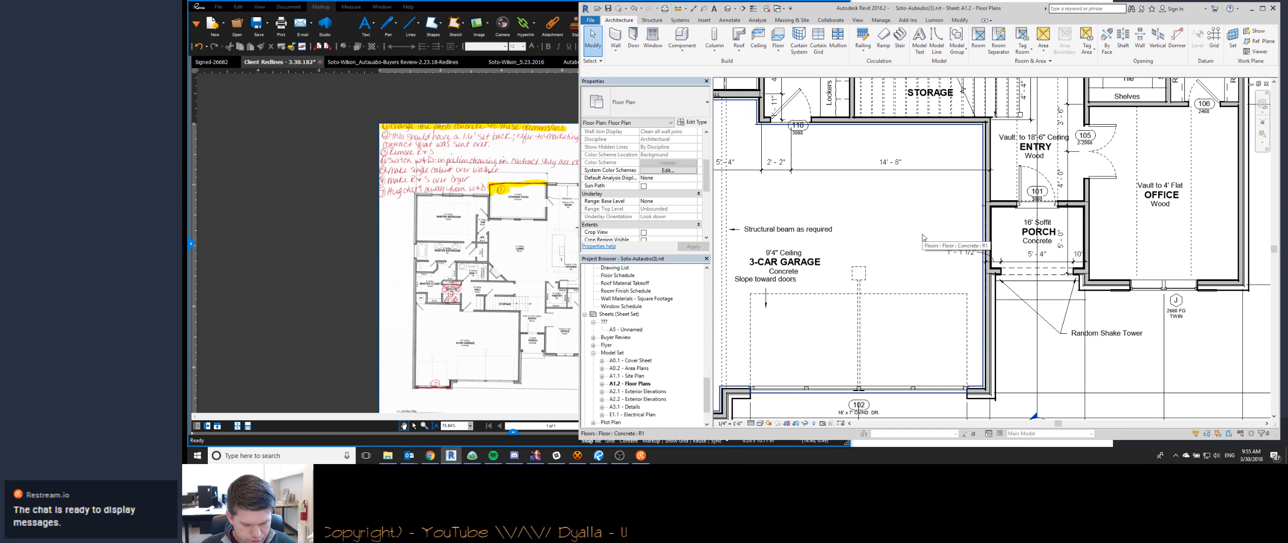
key("d")
key("i")
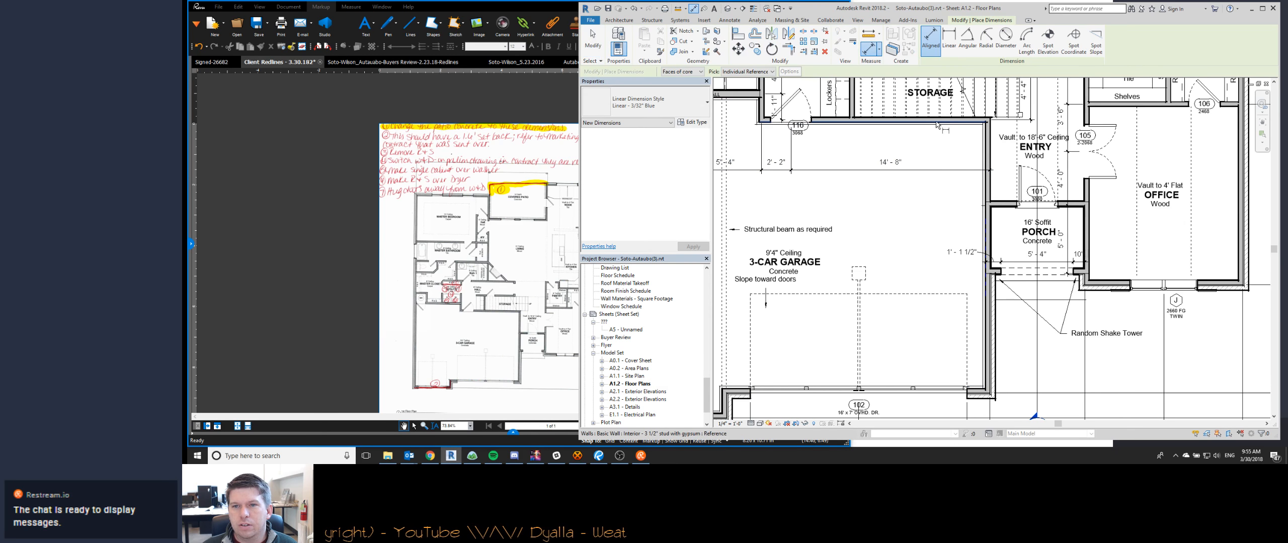
left_click(936, 122)
left_click(978, 391)
key("Escape")
key("Escape")
key("d")
key("i")
left_click(978, 393)
left_click(943, 124)
left_click(922, 286)
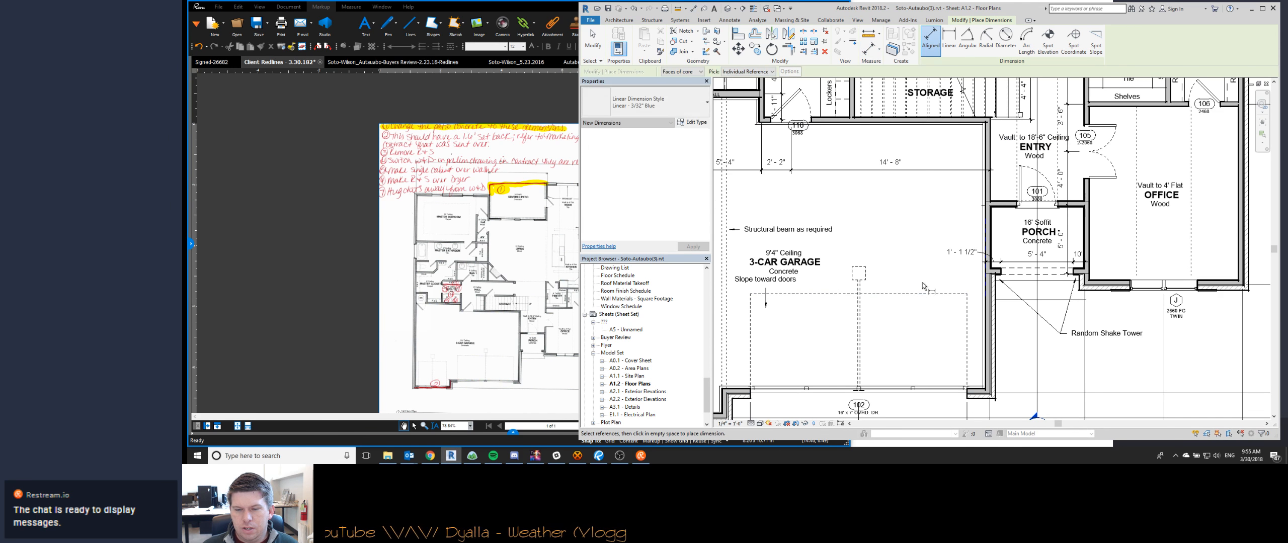
scroll(923, 286, "down", 5)
key("Escape")
key("Escape")
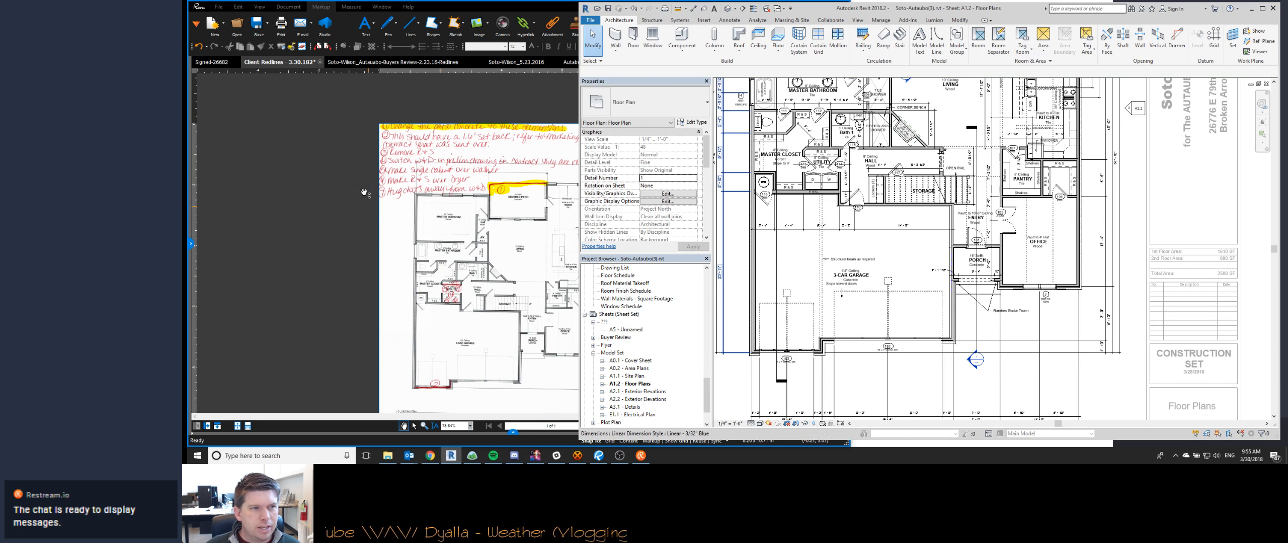
- Compare the garage front in the Signed-26682 and Client Redlines - 3.30.182 PDFs with sheet A1.2, and return to the client redlines
left_click(225, 65)
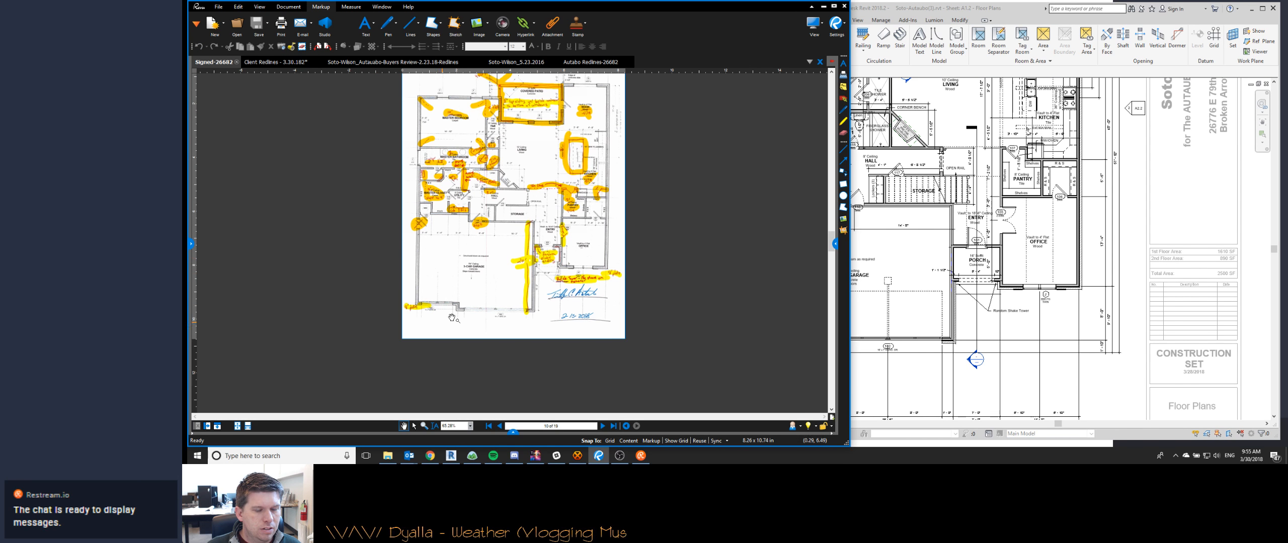
left_click(302, 65)
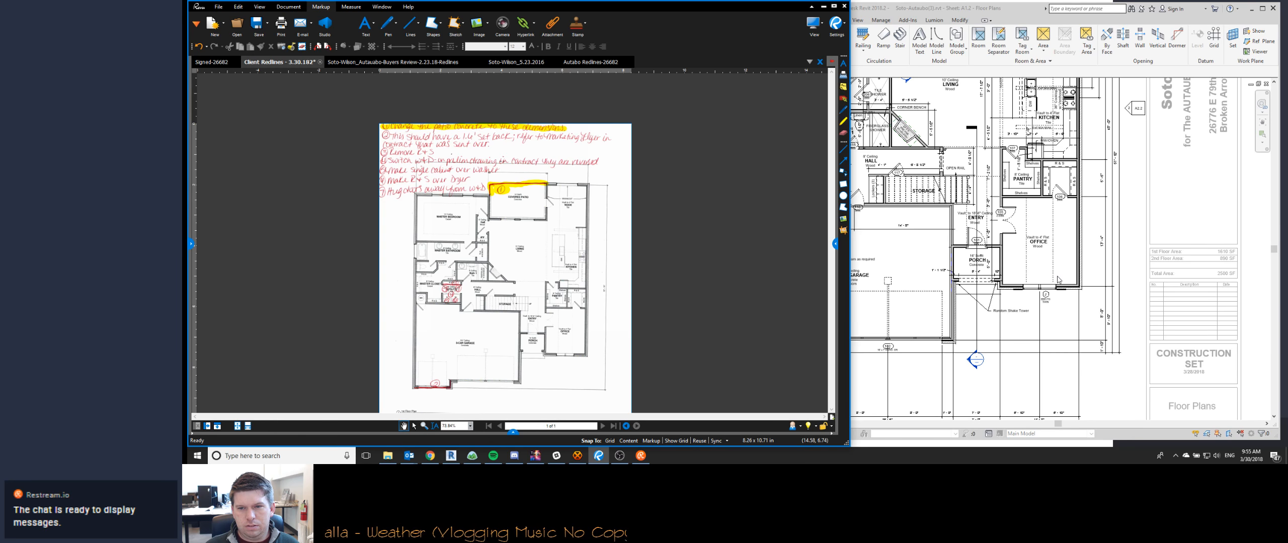
key("alt+Tab")
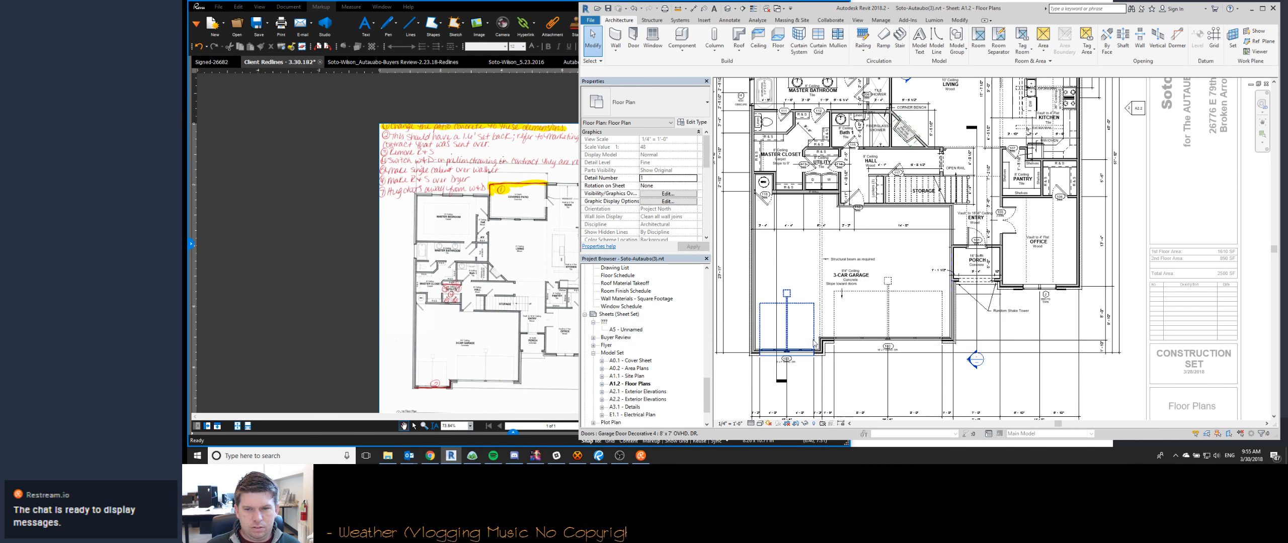
middle_click_drag(918, 370, 984, 368)
scroll(859, 349, "up", 3)
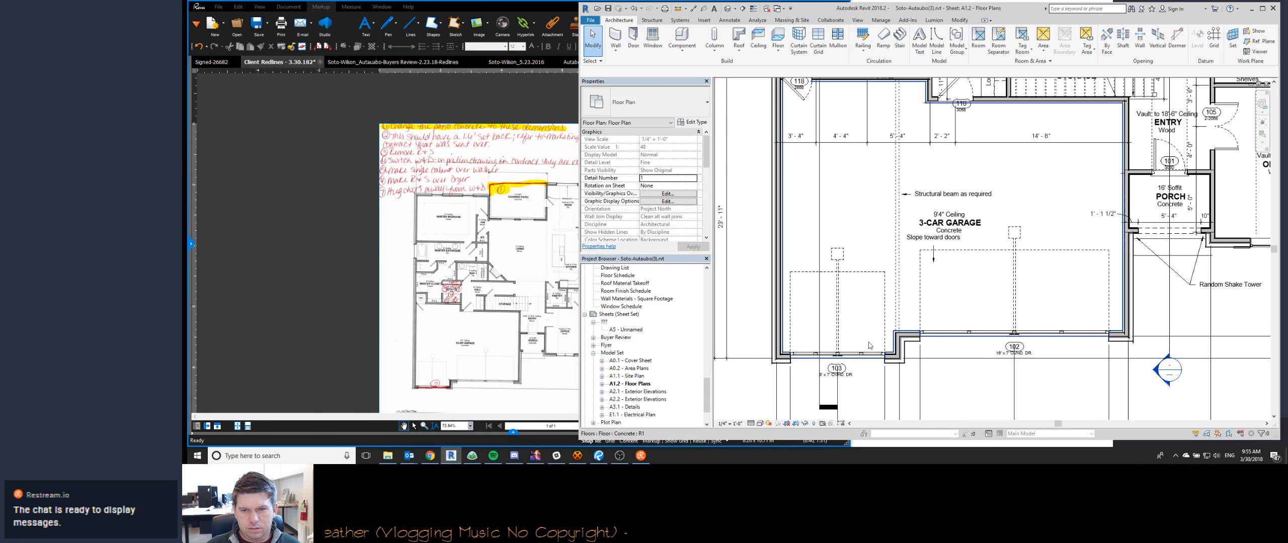
scroll(845, 355, "down", 2)
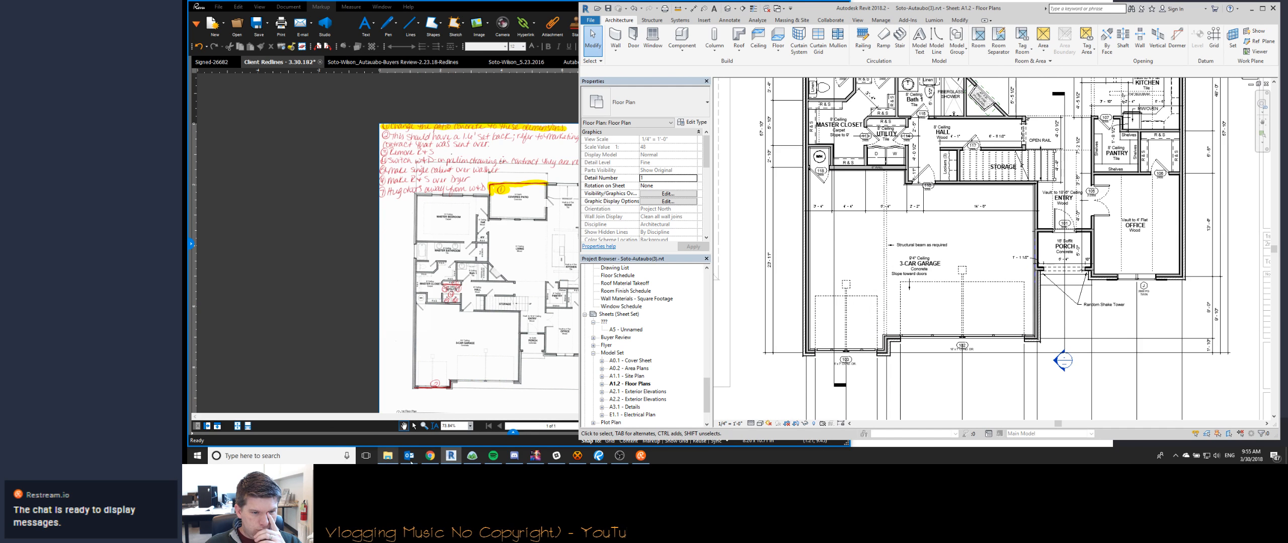
mouse_move(405, 461)
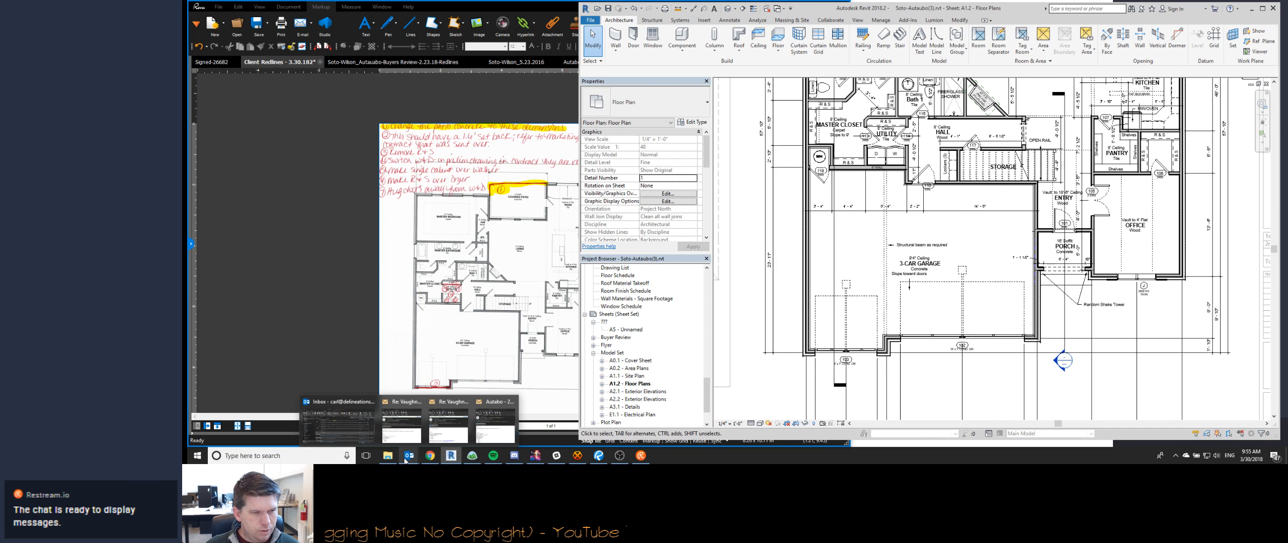
left_click(440, 143)
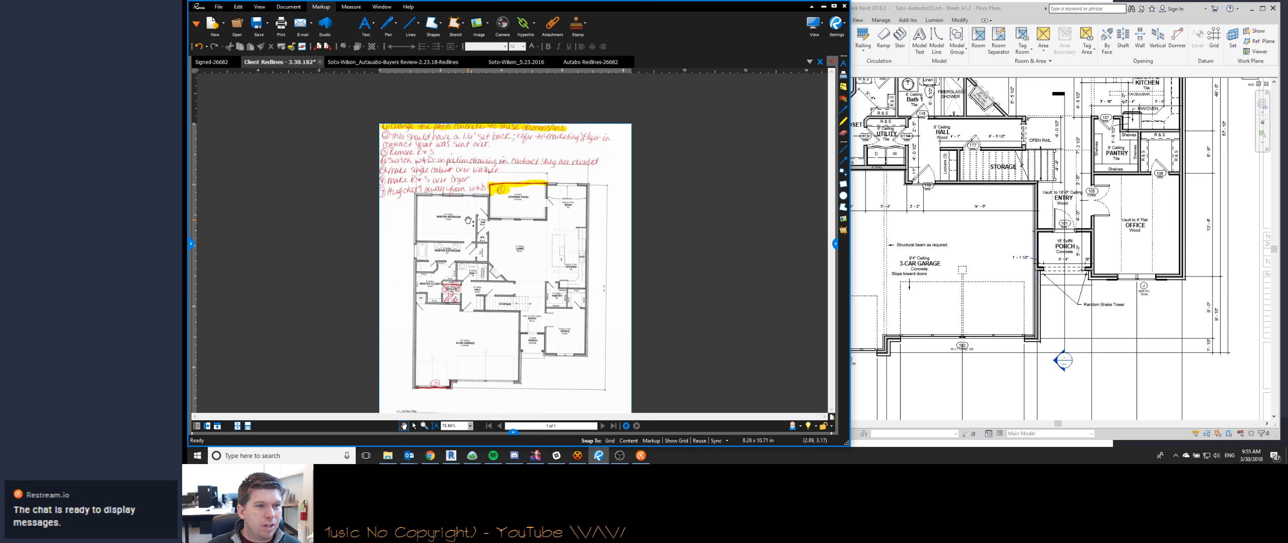
- Look through the Signed-26682 contract pages up to the marked-up floor plan, and return to the Client Redlines - 3.30.182 PDF
left_click(221, 63)
left_click(603, 427)
left_click(603, 426)
left_click(603, 426)
left_click(603, 427)
left_click(603, 427)
left_click(602, 427)
left_click(602, 427)
left_click(602, 427)
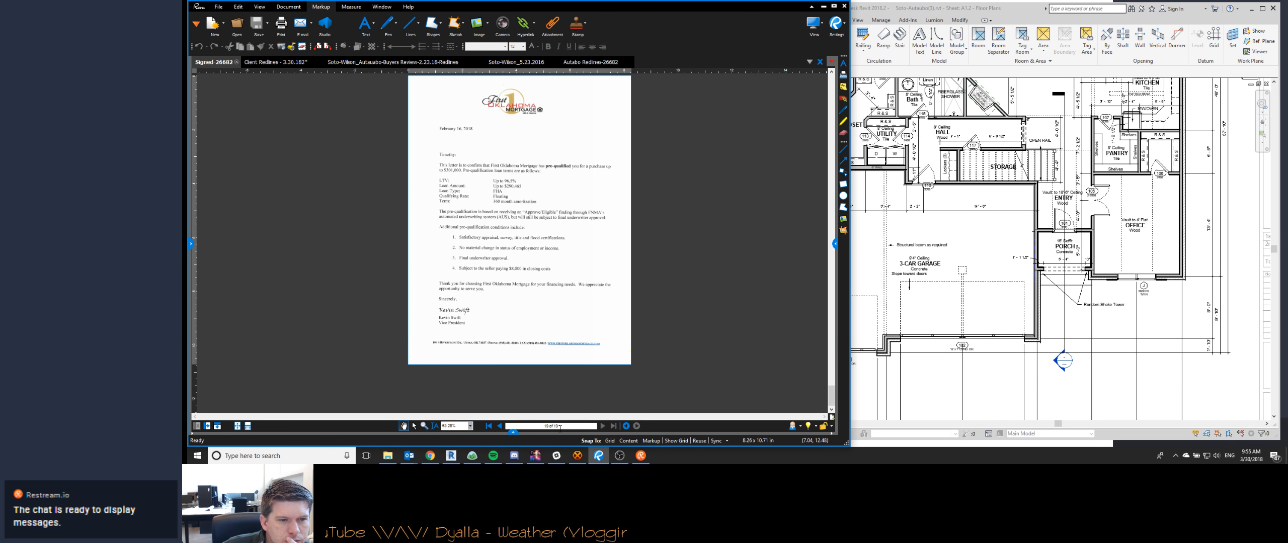
left_click(499, 427)
left_click(488, 427)
left_click(603, 426)
left_click(603, 427)
left_click(603, 426)
left_click(602, 426)
left_click(602, 427)
left_click(602, 426)
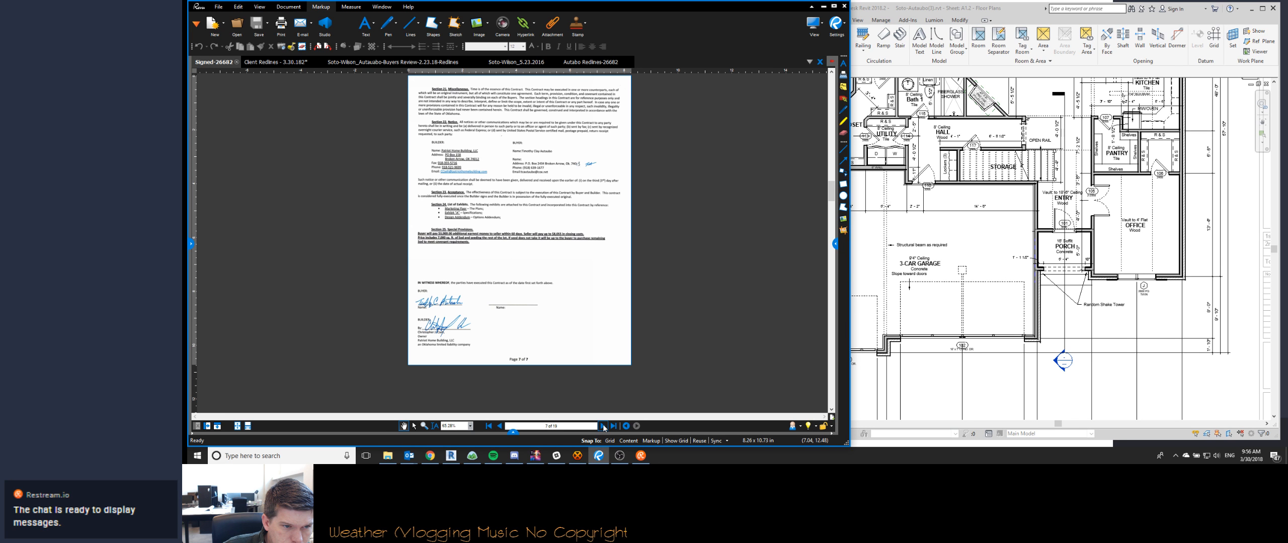
left_click(603, 426)
left_click(603, 426)
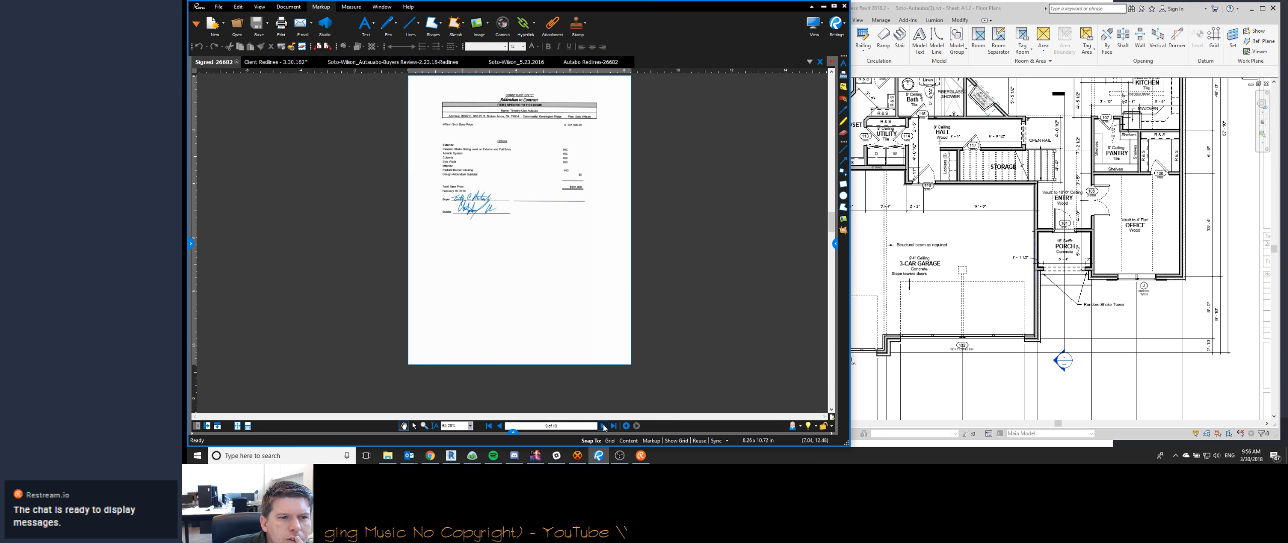
left_click(602, 427)
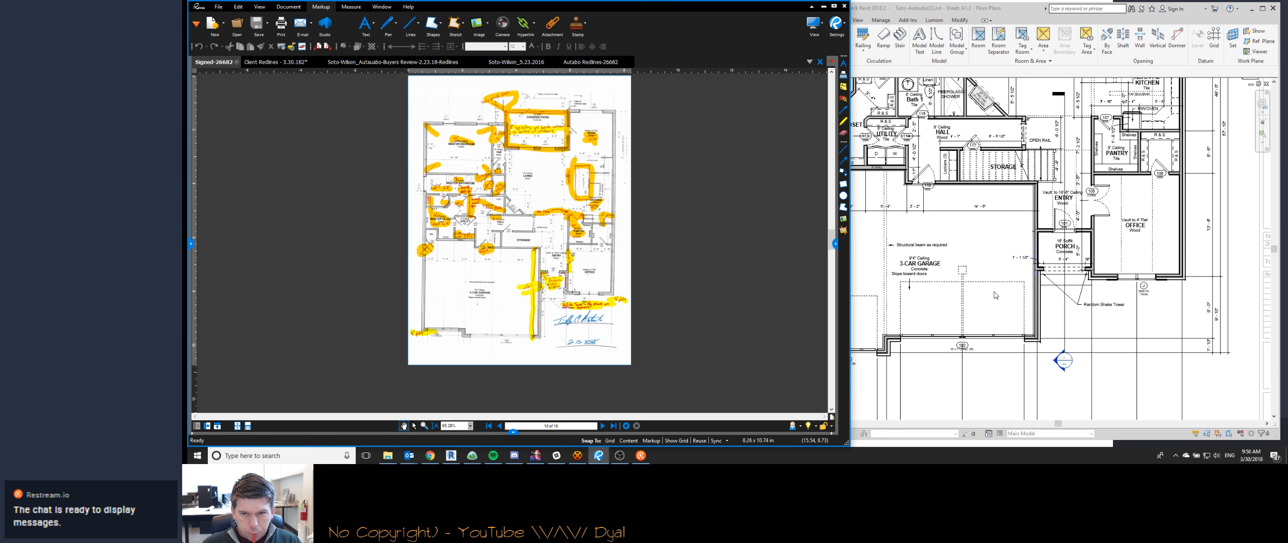
left_click(267, 63)
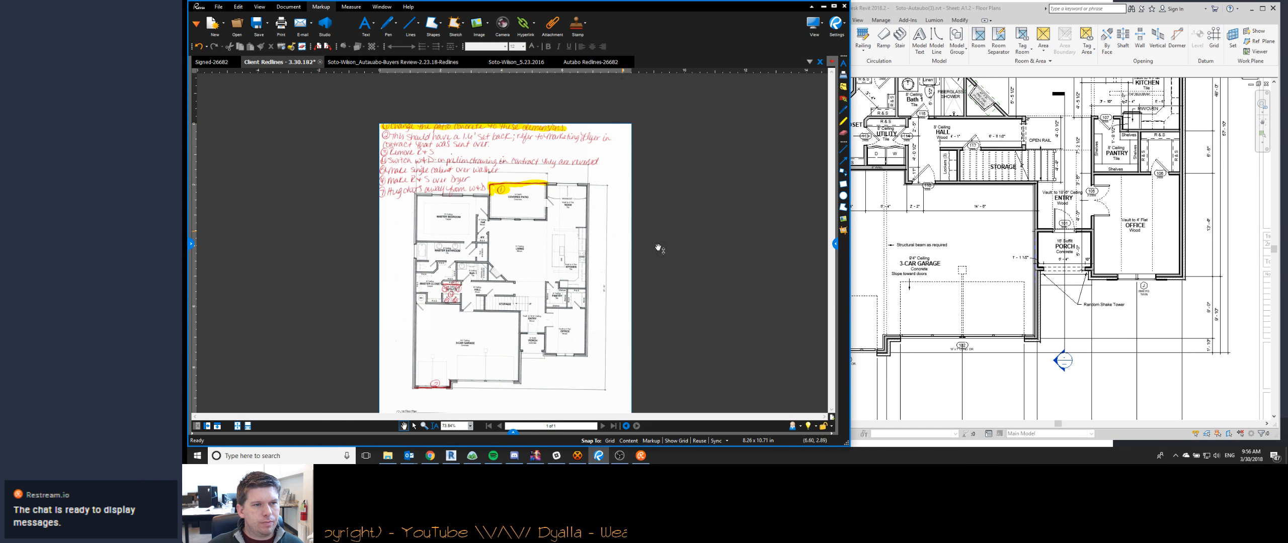
- Swap the washer and dryer positions in the utility room on the Soto-Autaubo floor plan in Revit
left_click(905, 320)
scroll(901, 221, "up", 5)
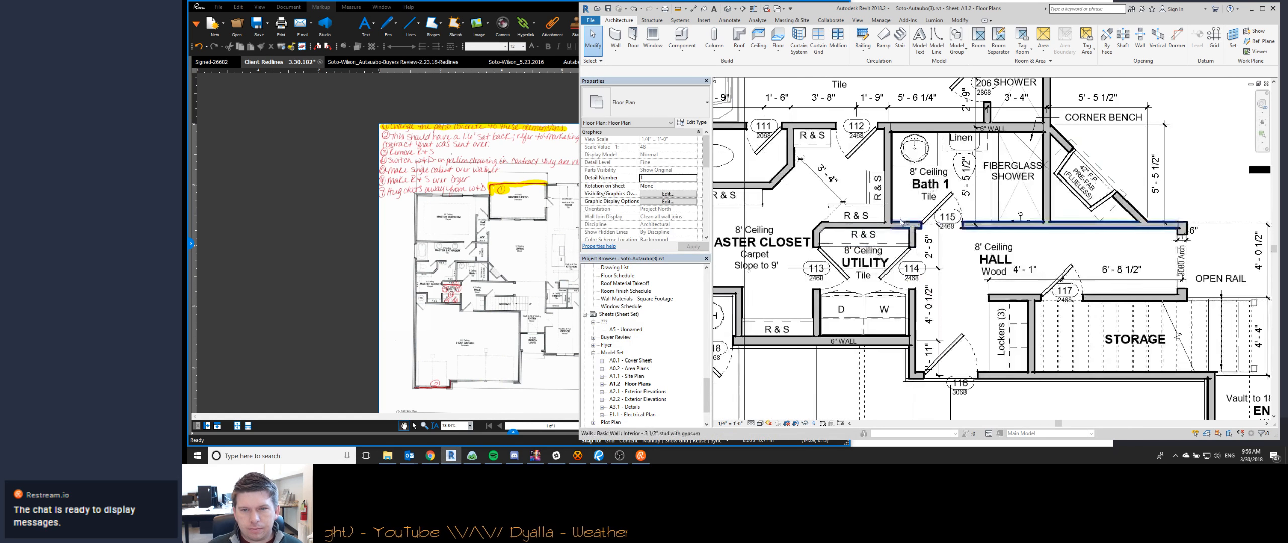
left_click(443, 320)
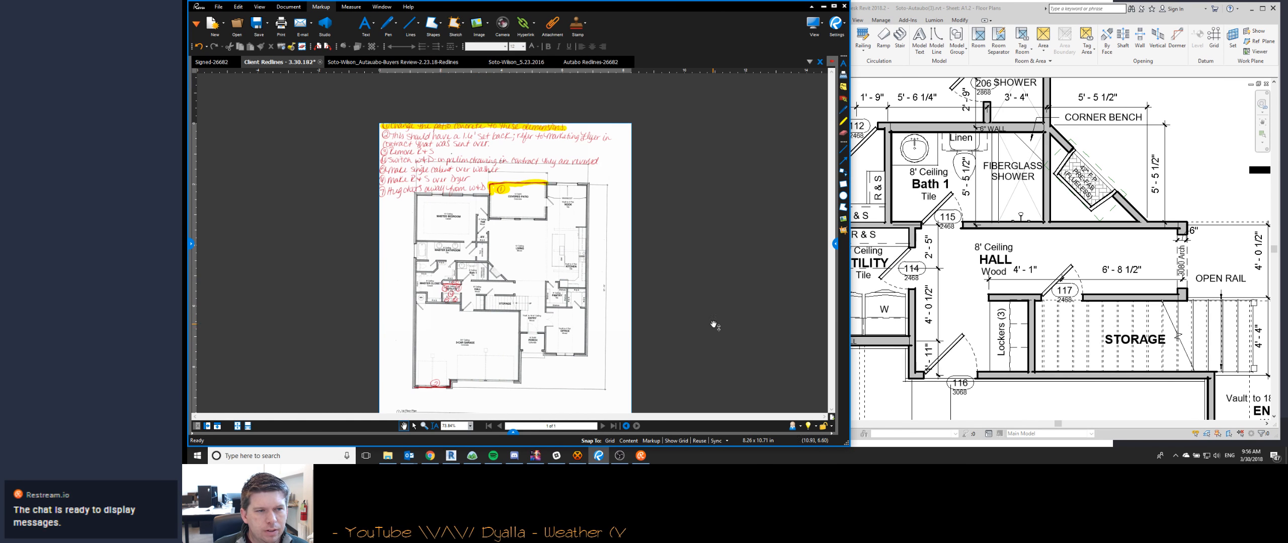
left_click(855, 327)
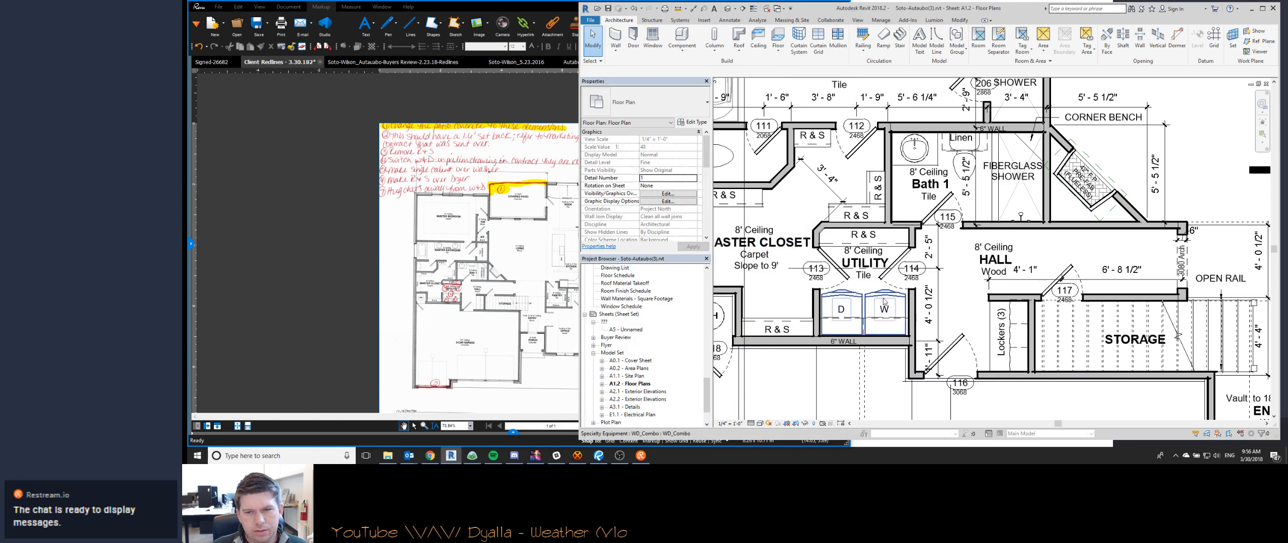
left_click(848, 327)
key("space")
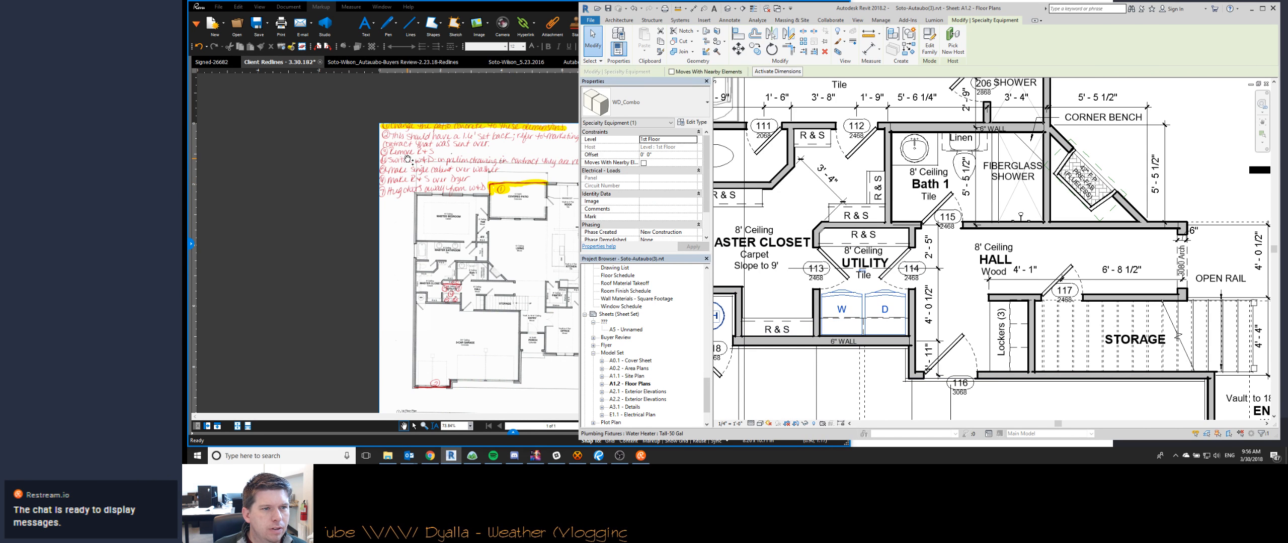
- Highlight notes 4 and 5 in the Client Redlines PDF, about switching the washer and dryer and the single cabinet over the washer
left_click(402, 166)
key("h")
left_click_drag(380, 159, 608, 162)
left_click(878, 309)
left_click(393, 168)
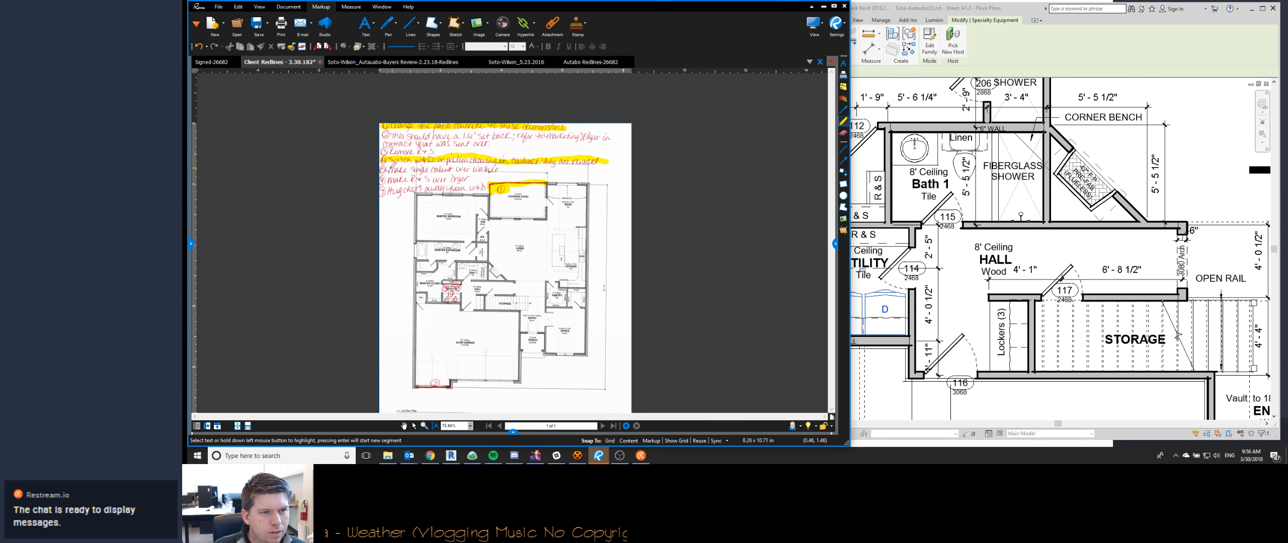
left_click_drag(383, 168, 499, 169)
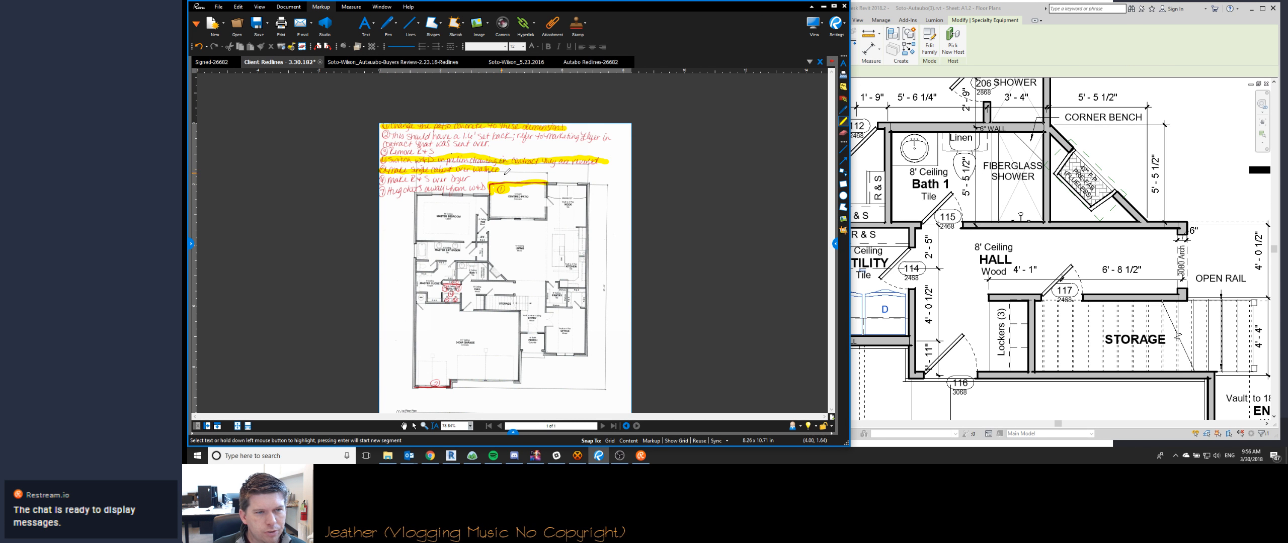
- Replace the upper cabinet over the dryer in Revit with a 12" deep closet shelf and pole labelled R & S
left_click(874, 322)
left_click(878, 327)
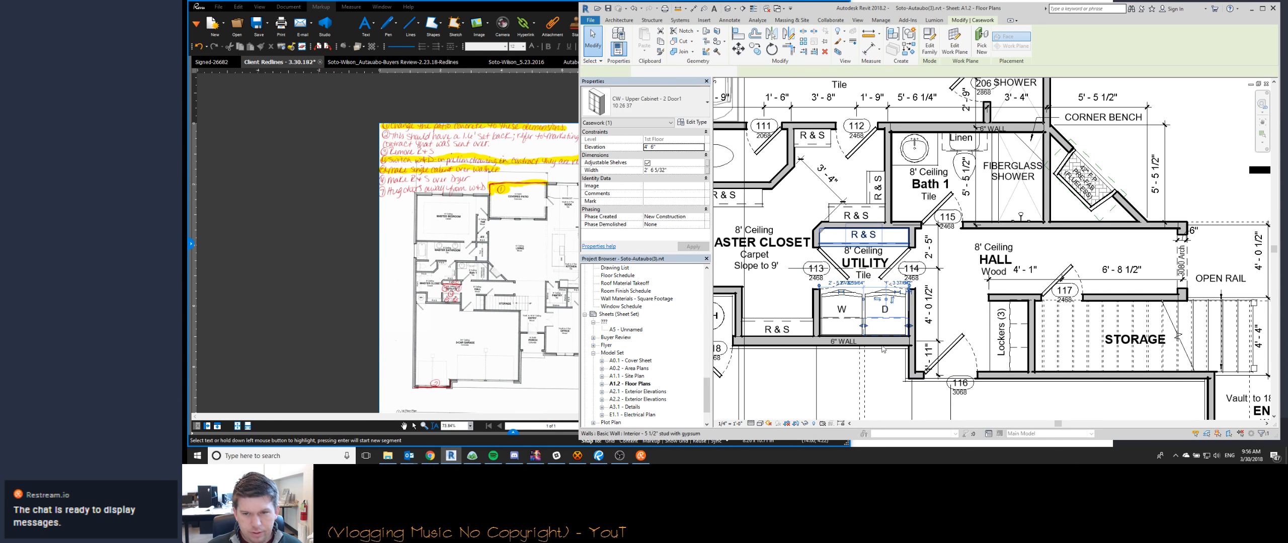
left_click(865, 238)
scroll(875, 318, "up", 4)
key("c")
key("s")
left_click(839, 373)
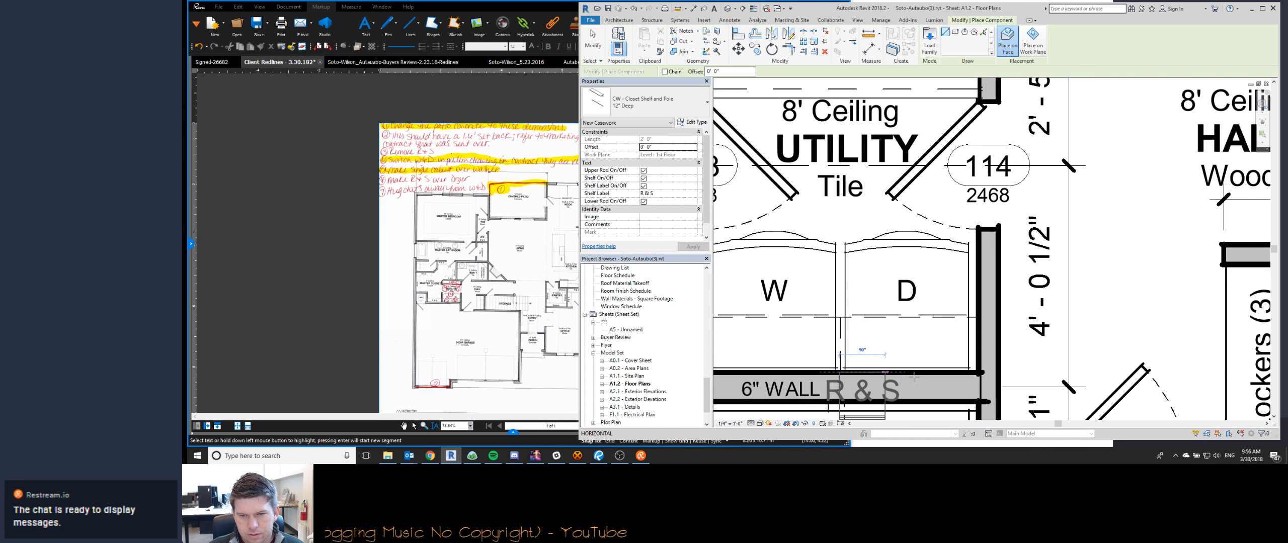
left_click(976, 373)
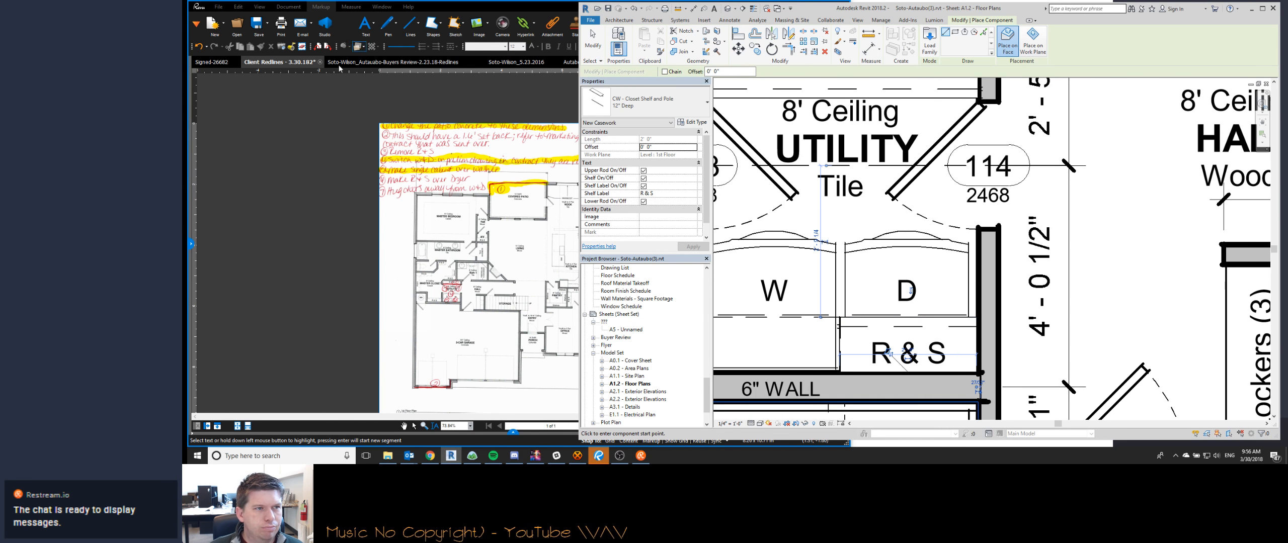
- Compare the cabinet and R & S over the washer and dryer in the Signed-26682 plan with the utility room on sheet A1.2
left_click(213, 63)
scroll(466, 232, "up", 1)
scroll(466, 232, "up", 4)
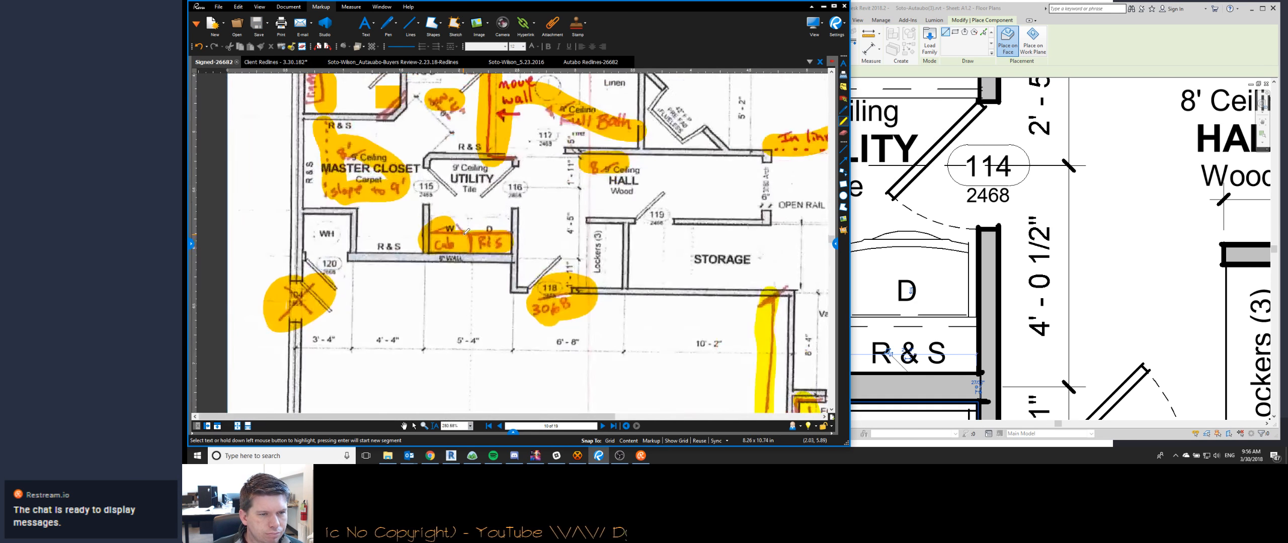
left_click(913, 313)
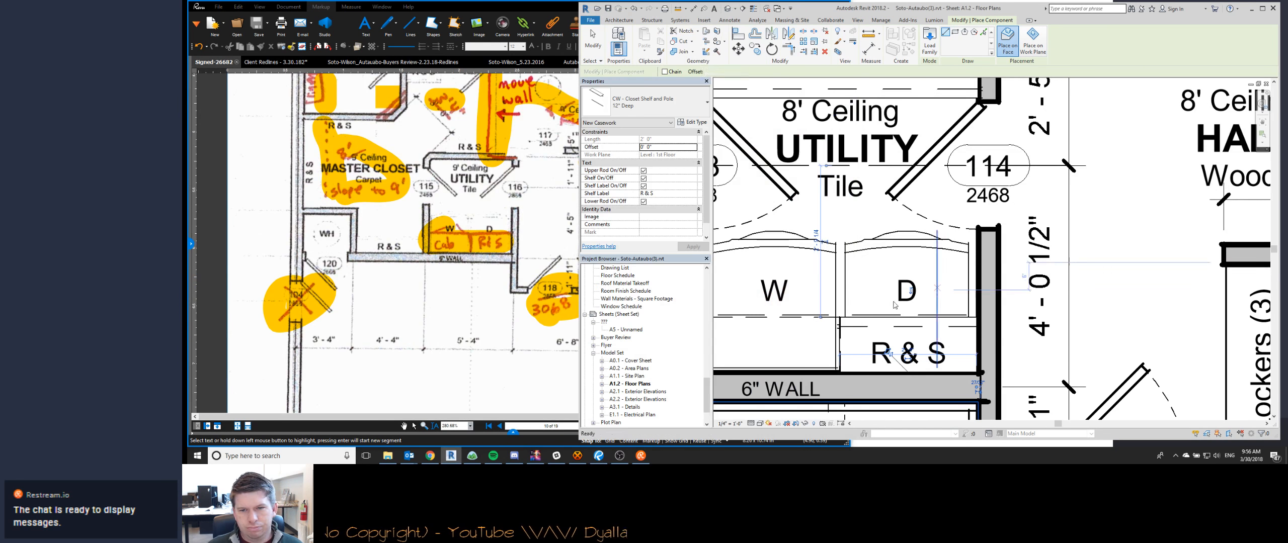
key("Escape")
key("Escape")
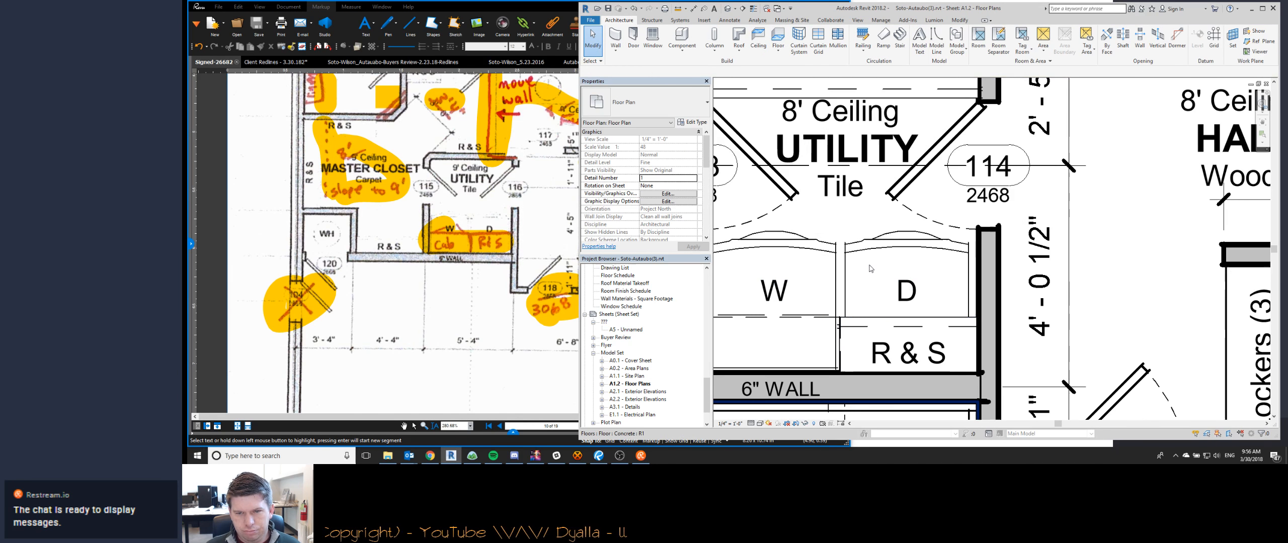
scroll(860, 318, "down", 2)
left_click(887, 304)
key("Escape")
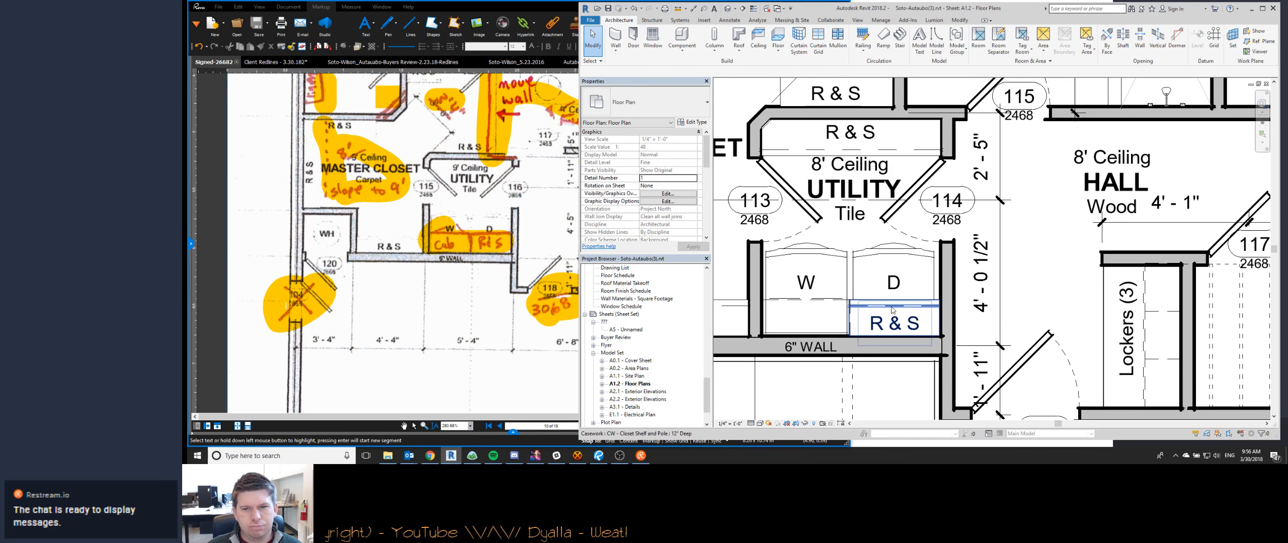
left_click(887, 304)
key("Escape")
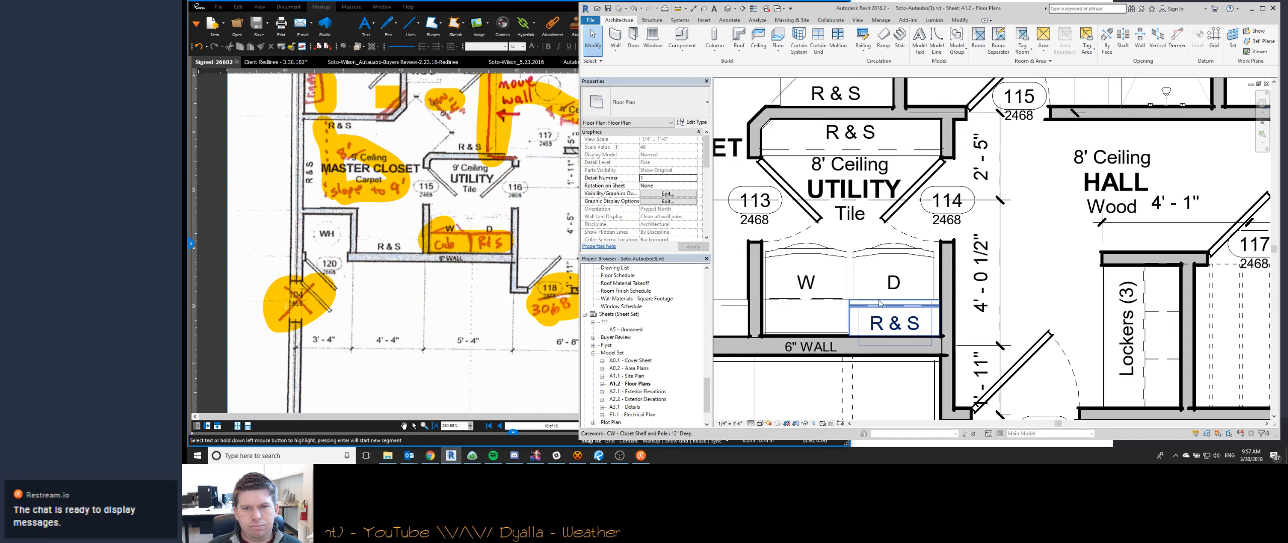
scroll(866, 306, "down", 2)
scroll(866, 305, "down", 3)
scroll(755, 246, "up", 3)
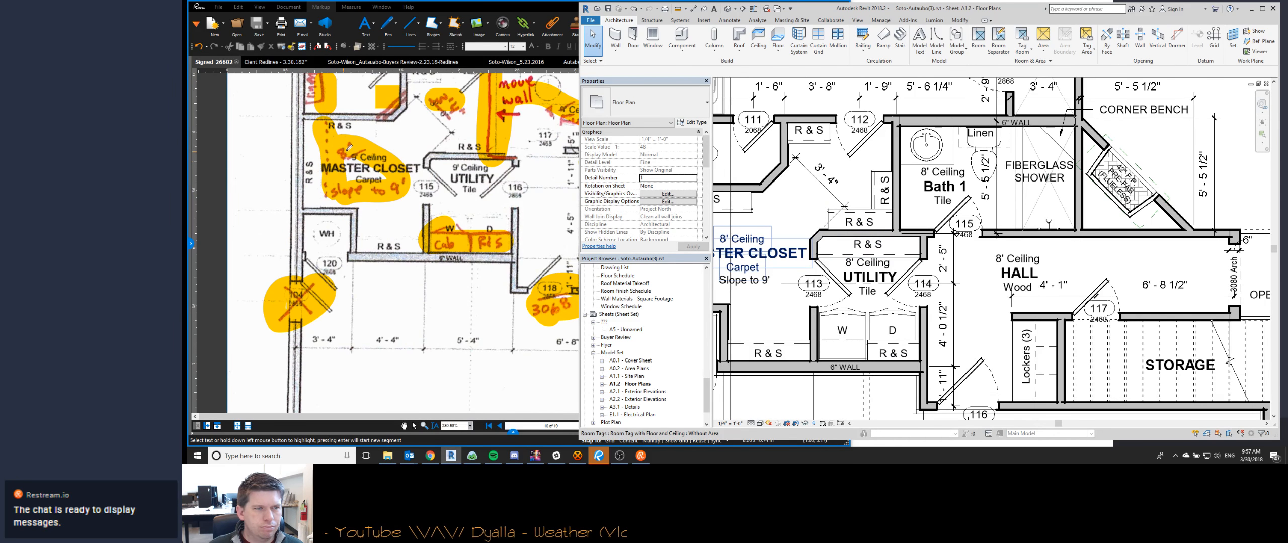
- Highlight notes 3 and 6 in the Client Redlines PDF, plus callouts 3 to 6 on its utility room plan
left_click(286, 67)
left_click_drag(381, 151, 434, 151)
left_click_drag(381, 179, 472, 180)
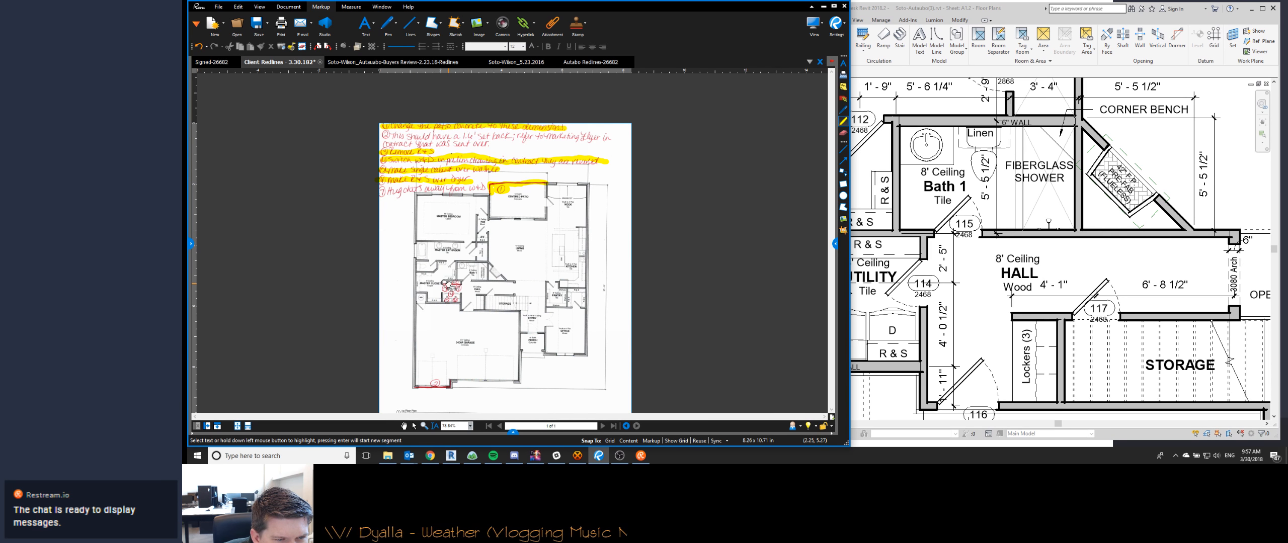
scroll(452, 285, "up", 5)
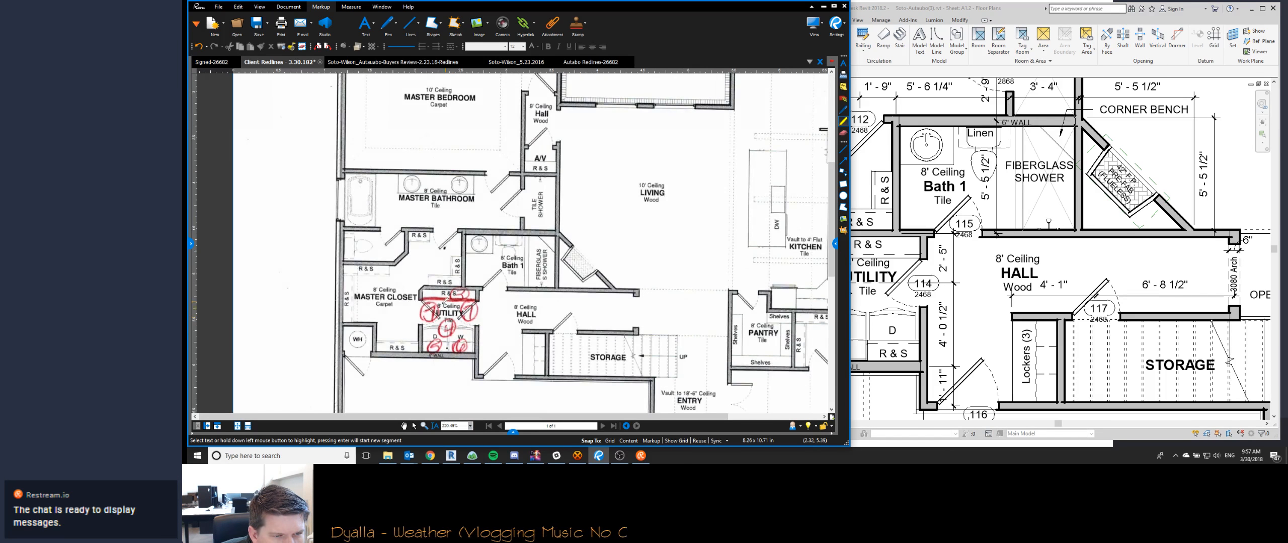
scroll(437, 291, "up", 3)
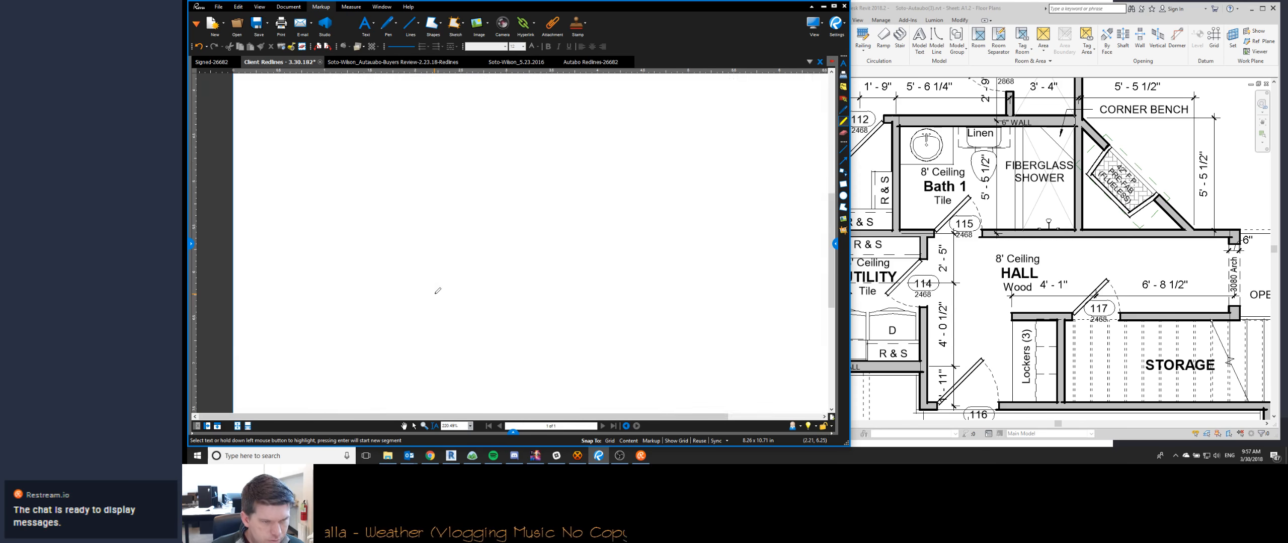
scroll(435, 248, "down", 2)
left_click_drag(416, 160, 494, 160)
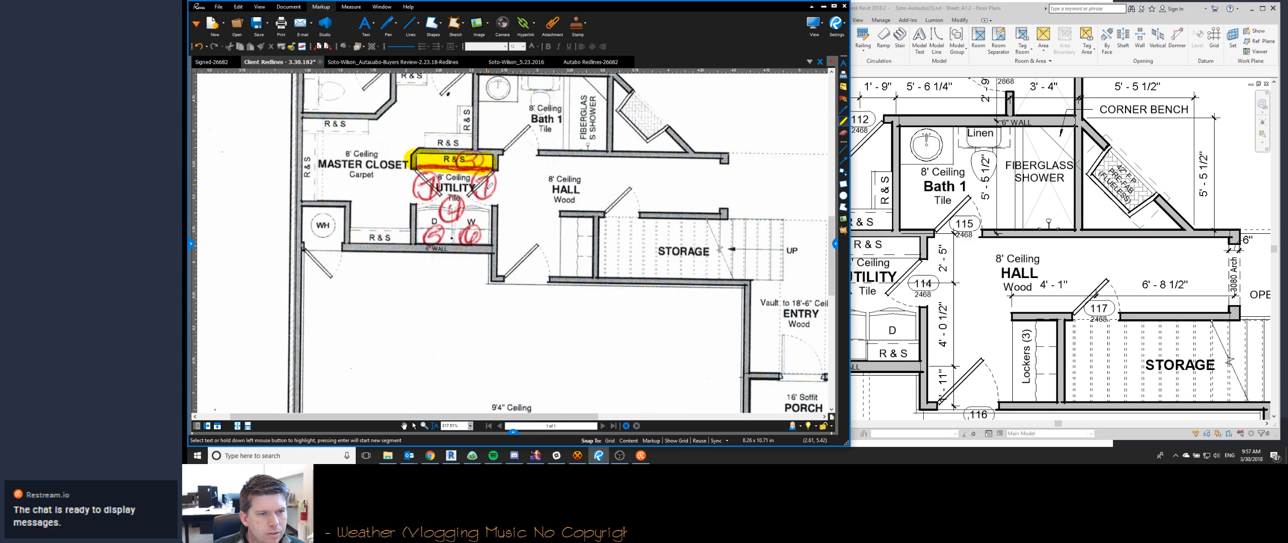
mouse_move(453, 198)
left_mouse_down()
mouse_move(446, 249)
mouse_move(478, 231)
left_mouse_up()
- Delete the utility room's R & S opposite the washer and dryer in Revit, and move doors 113 and 114 to a 2'-0" offset
left_click(900, 274)
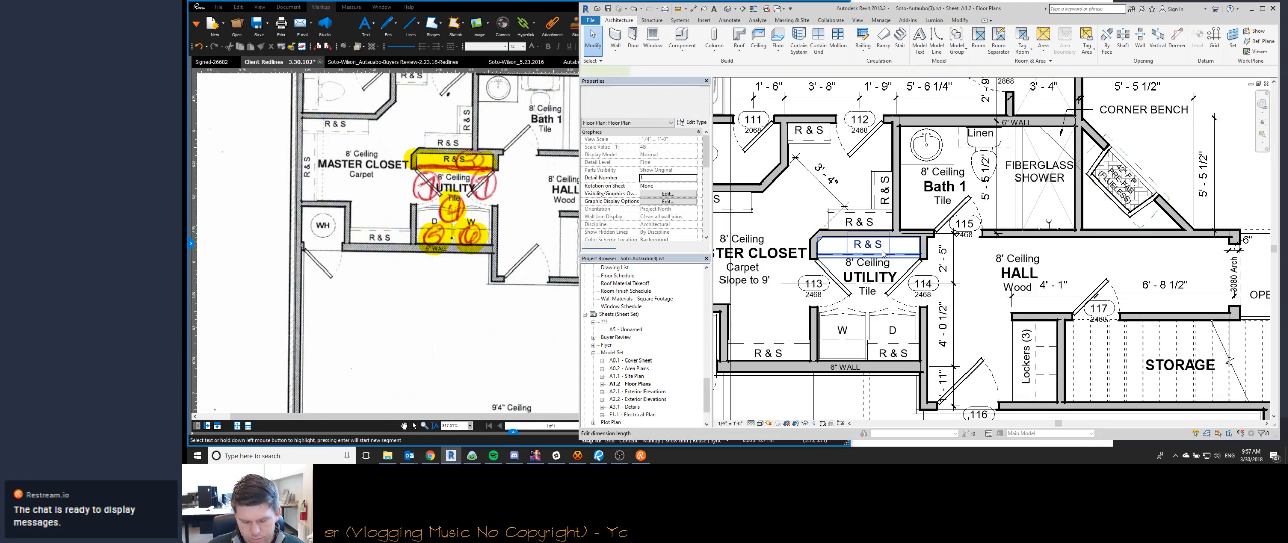
left_click(906, 278)
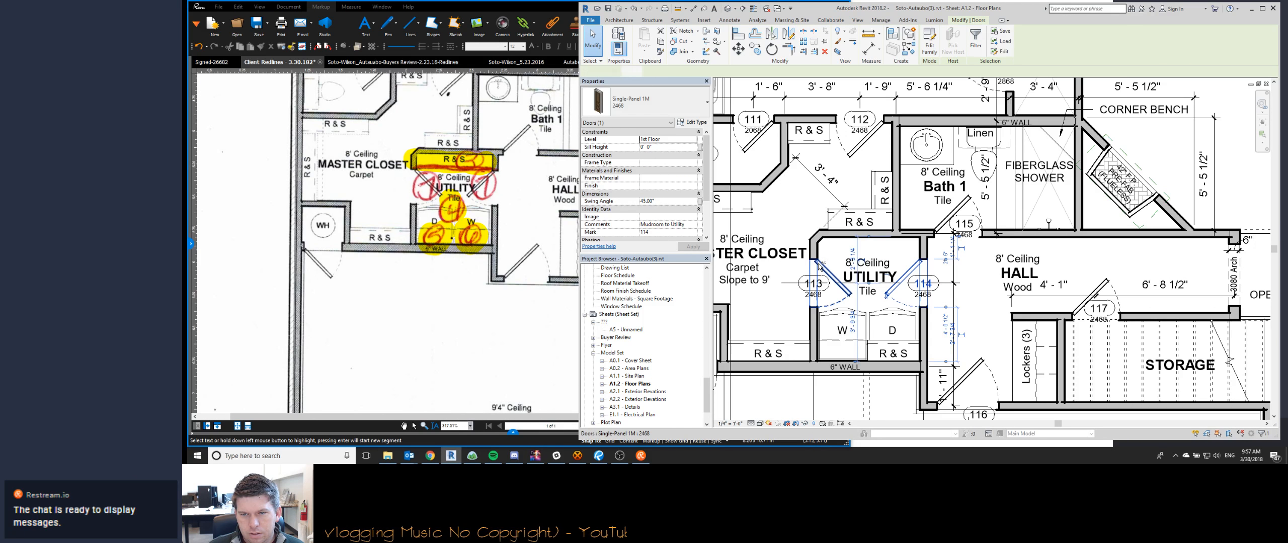
left_click(832, 277, "ctrl")
left_click(656, 71)
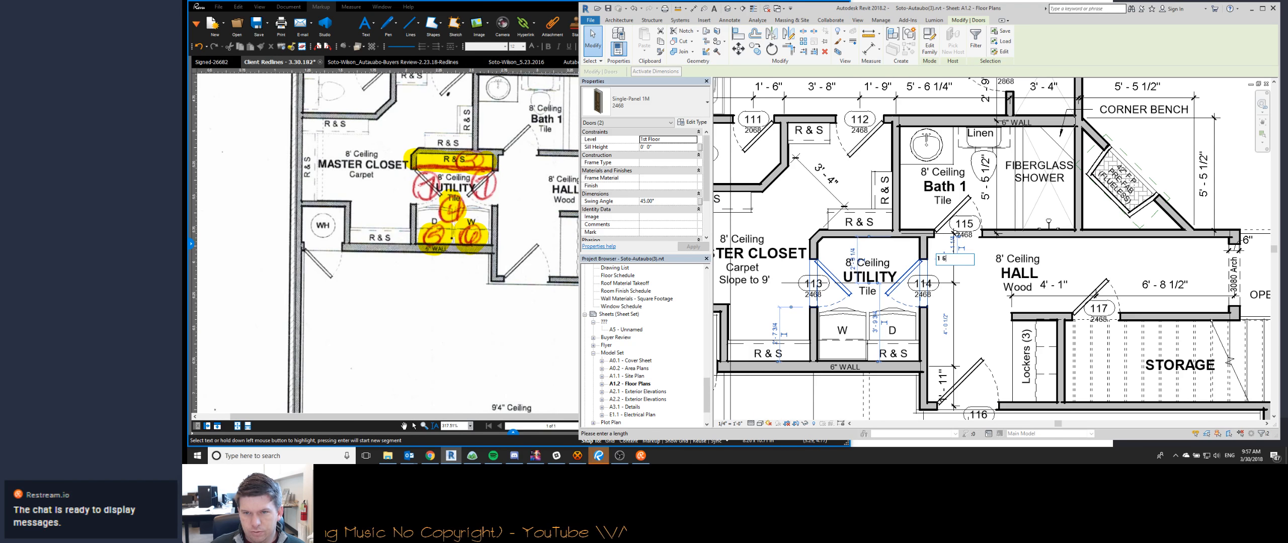
key("Return")
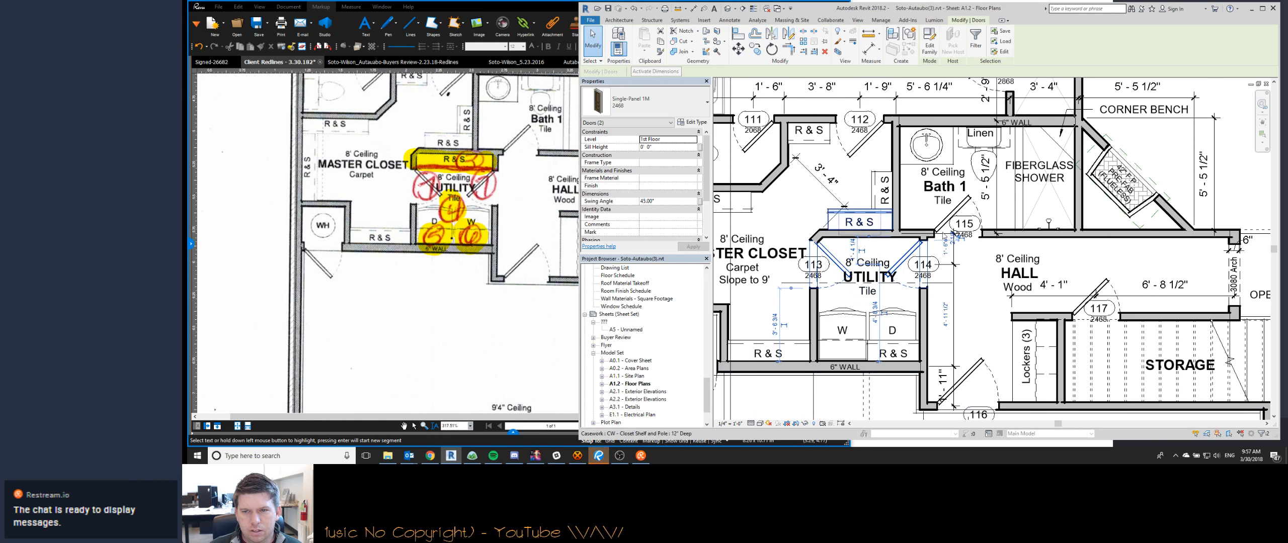
left_click(946, 248)
type("2")
key("Return")
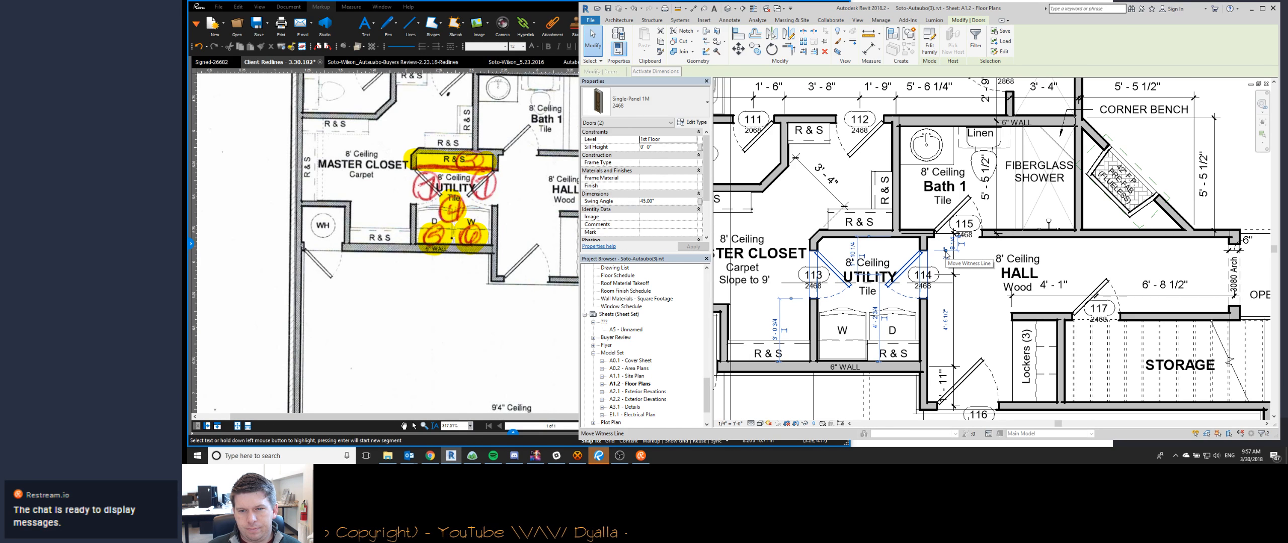
key("Escape")
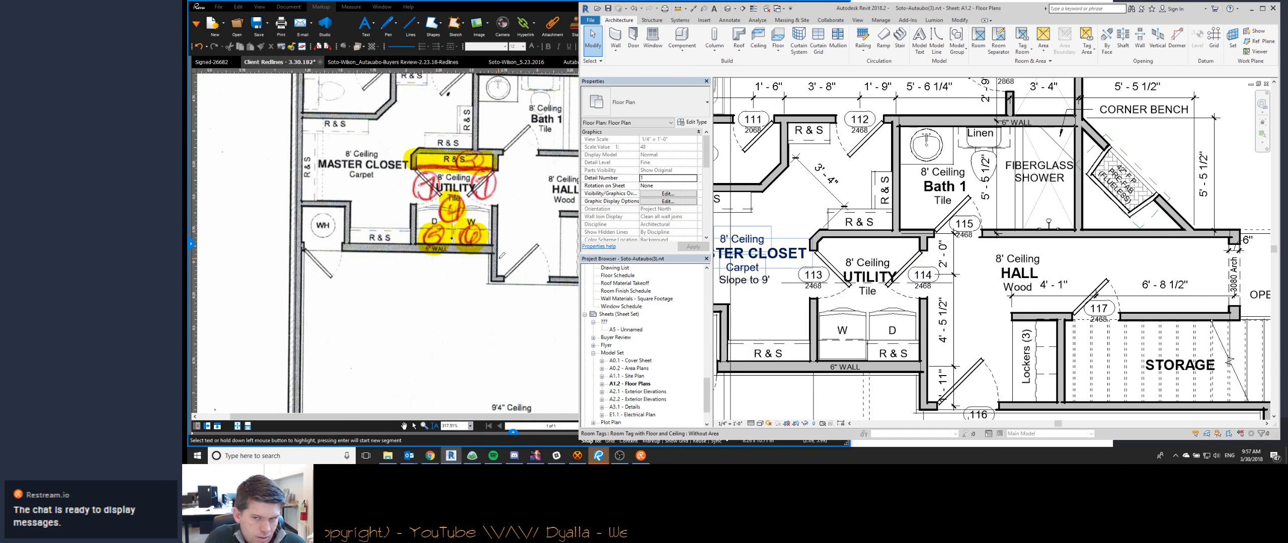
- Highlight both door callouts 7 in the redlined utility room and note 7 about moving the doors away from the washer and dryer
mouse_move(426, 189)
left_mouse_down()
mouse_move(432, 172)
mouse_move(420, 178)
left_mouse_up()
left_click_drag(481, 179, 497, 207)
scroll(568, 286, "down", 6)
middle_click_drag(441, 137, 437, 240)
left_click_drag(421, 226, 571, 220)
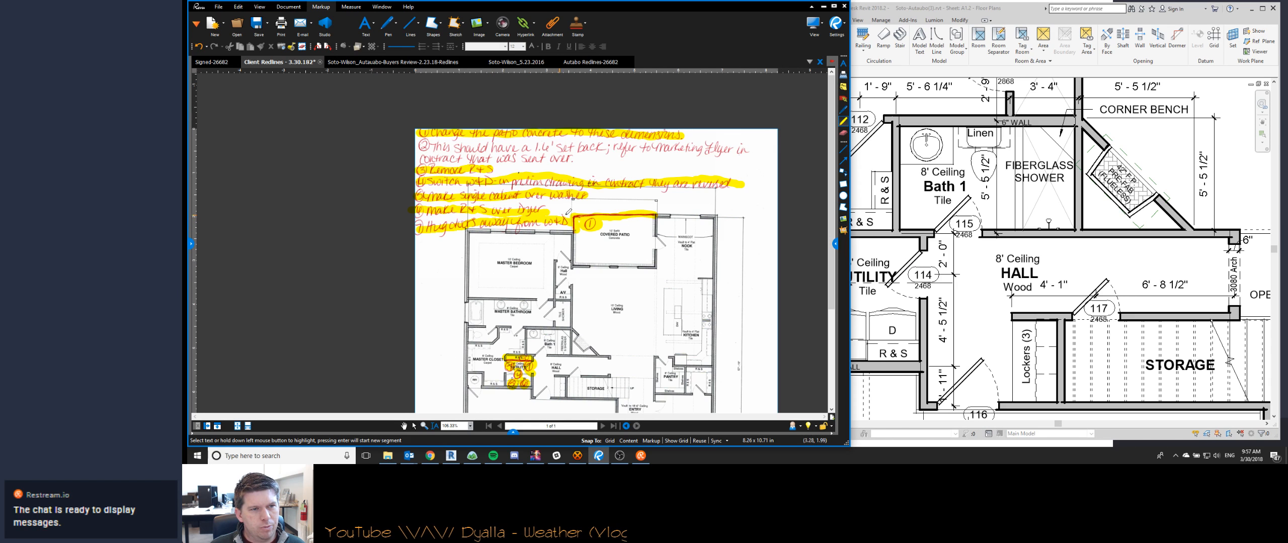
- Set the front setback of the 3-car garage's single-door bay to 1'-6" on sheet A1.2 in Revit
left_click(938, 112)
scroll(940, 113, "down", 4)
middle_click_drag(945, 264, 876, 172)
scroll(838, 241, "up", 4)
left_click(853, 236)
middle_click_drag(949, 285, 739, 290)
left_click(1213, 226)
type("1 6")
key("Return")
scroll(1214, 228, "down", 3)
- Highlight setback note 2 in the Client Redlines PDF and its callout at the single garage door
left_click(352, 201)
left_click_drag(420, 148, 750, 151)
- Review the garage front on sheet A1.2 in Revit and the whole Client Redlines page for remaining unhighlighted marks
scroll(553, 201, "down", 2)
scroll(505, 368, "up", 2)
mouse_move(477, 359)
left_mouse_down()
mouse_move(533, 358)
mouse_move(496, 349)
left_mouse_up()
middle_click_drag(509, 347, 484, 341)
left_click(1069, 339)
scroll(1071, 342, "down", 2)
mouse_move(1083, 351)
middle_mouse_down()
mouse_move(1072, 324)
mouse_move(1009, 355)
middle_mouse_up()
scroll(1074, 295, "up", 4)
scroll(1074, 295, "down", 3)
middle_click_drag(498, 270, 498, 271)
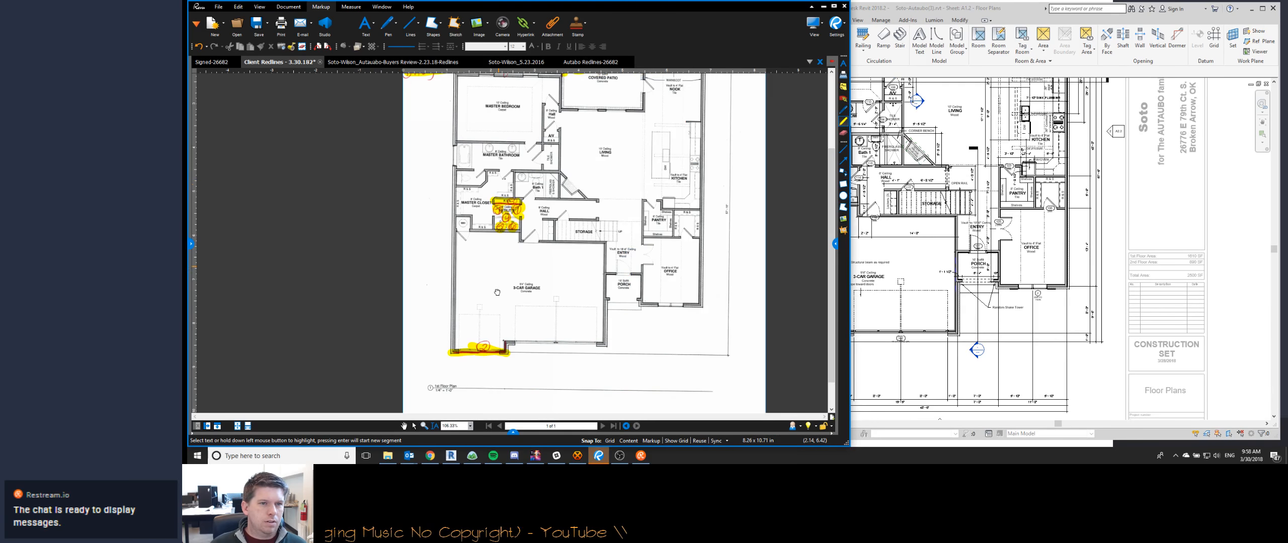
scroll(497, 270, "down", 3)
scroll(497, 270, "up", 1)
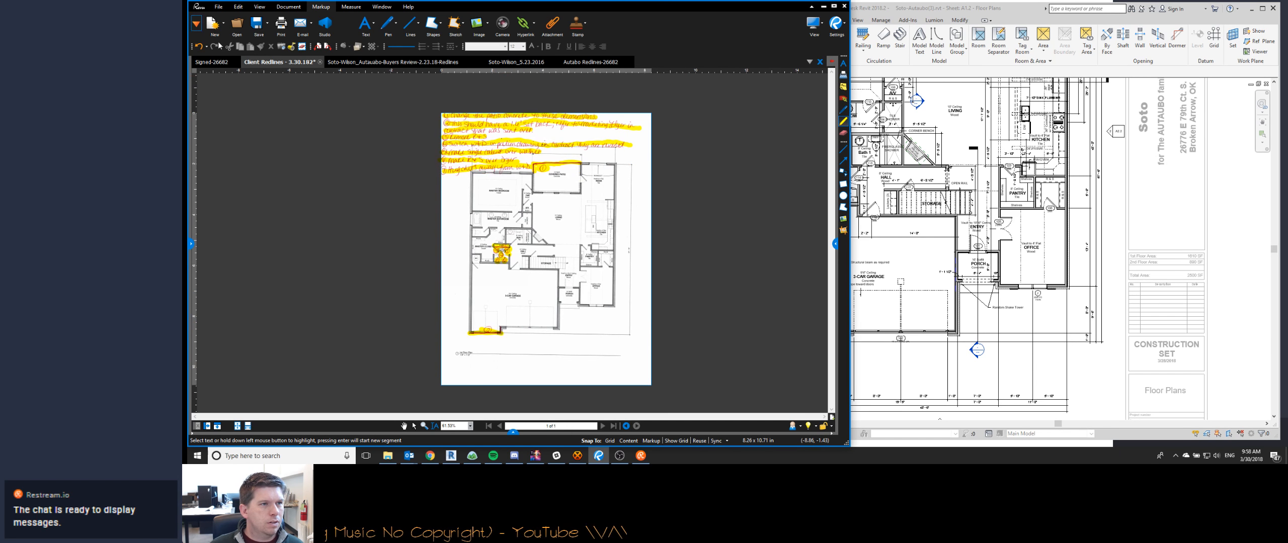
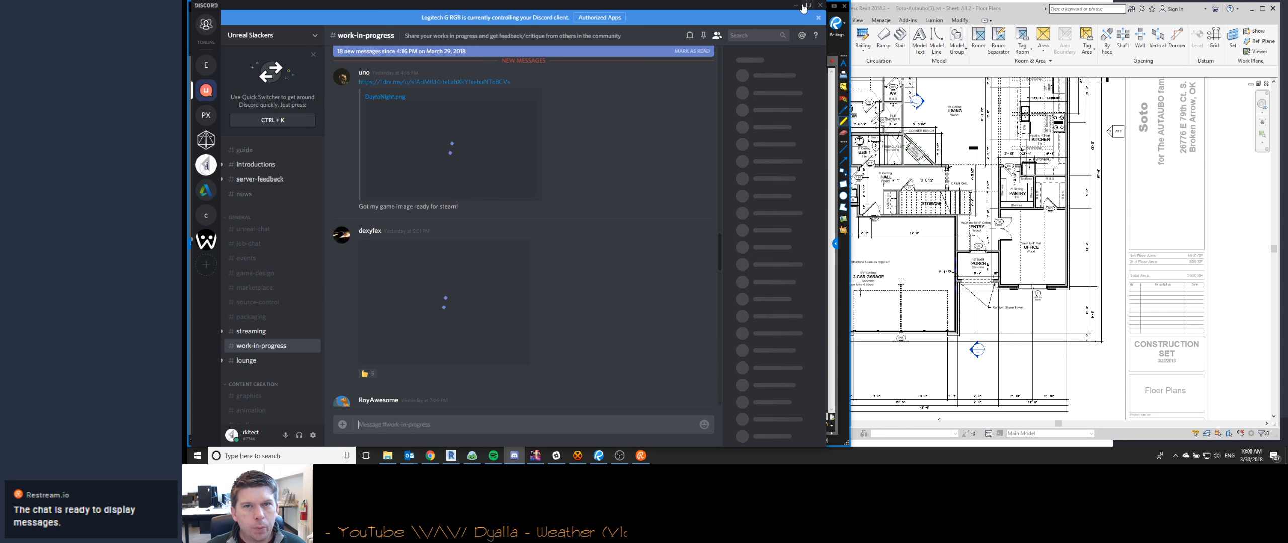
- Switch from Discord to Chrome and open the Yelp website in a new tab
left_click(514, 456)
left_click(428, 456)
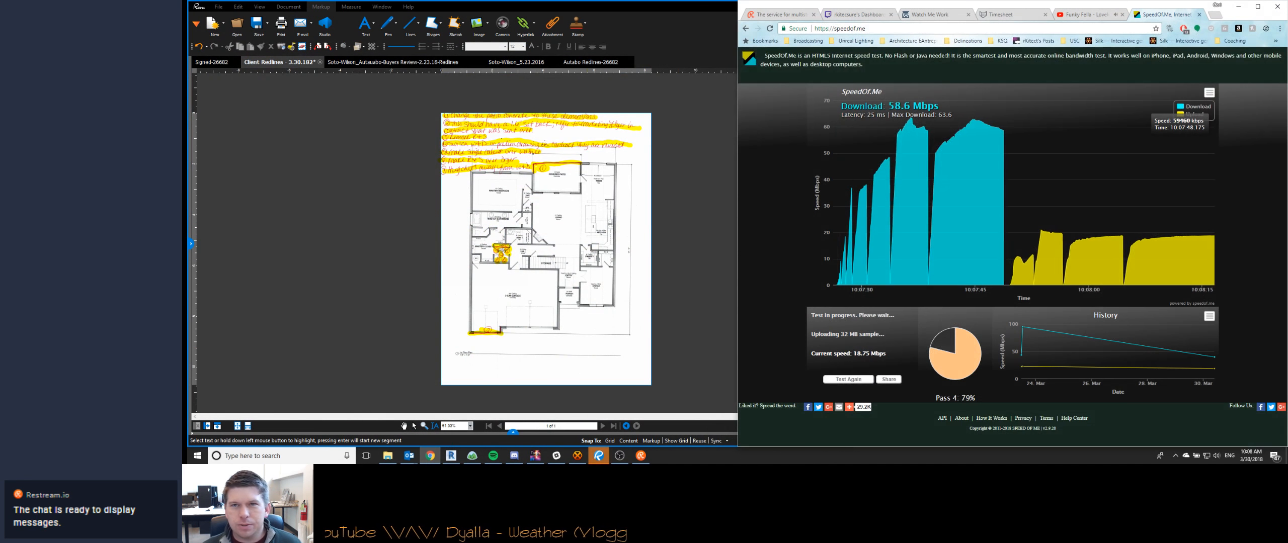
key("ctrl+t")
type("yelp.")
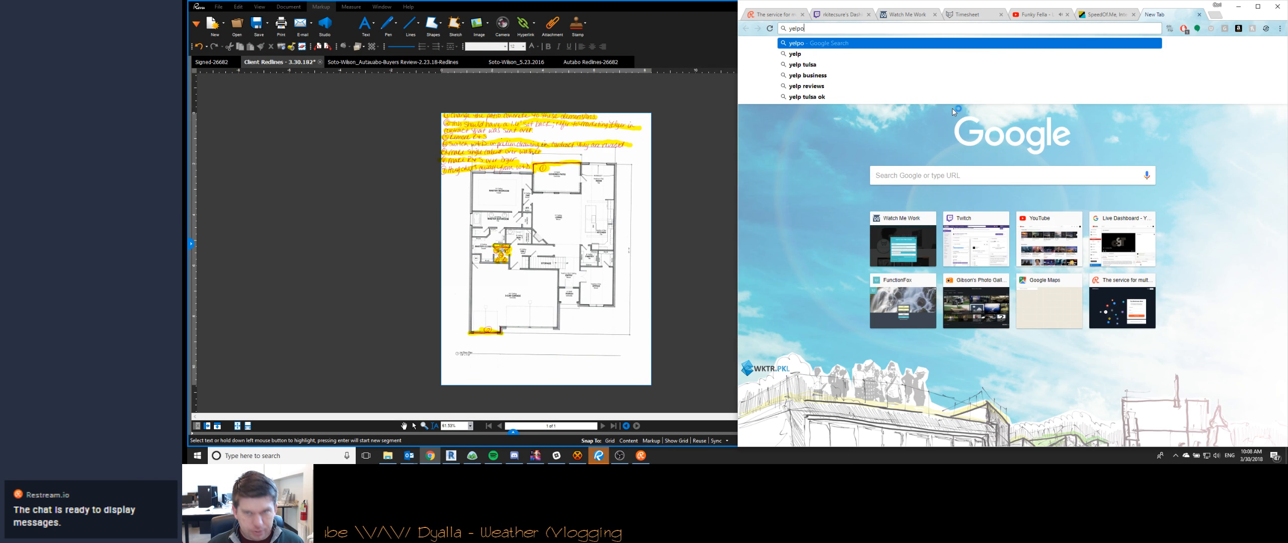
key("Return")
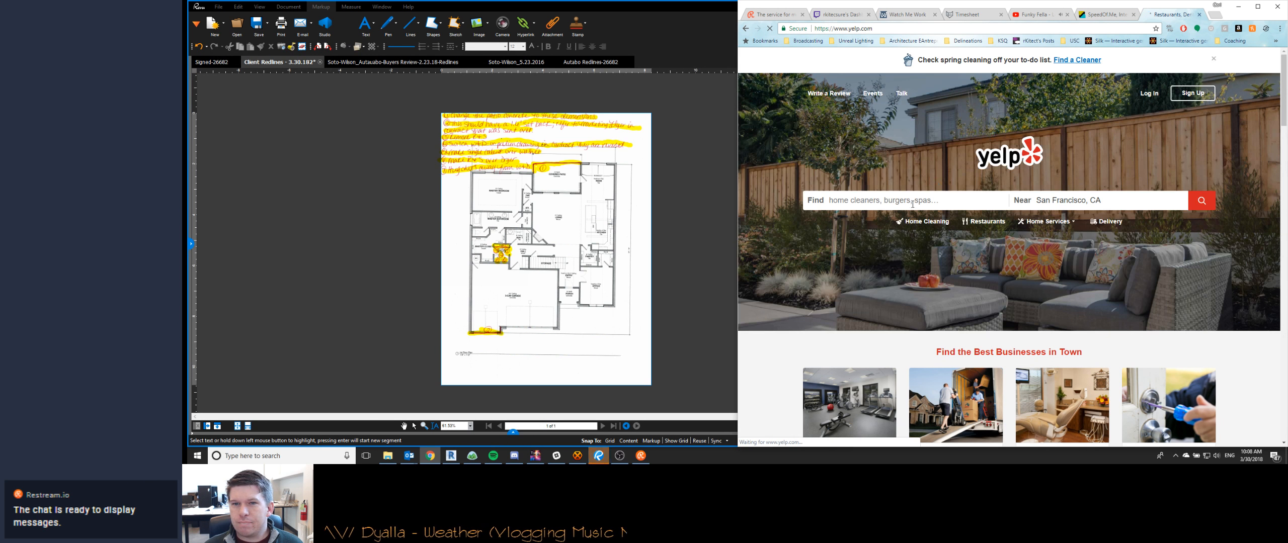
- Search Yelp for "delineations tulsa" near Tulsa, OK
left_click(891, 207)
type("delineations tulsa")
key("Tab")
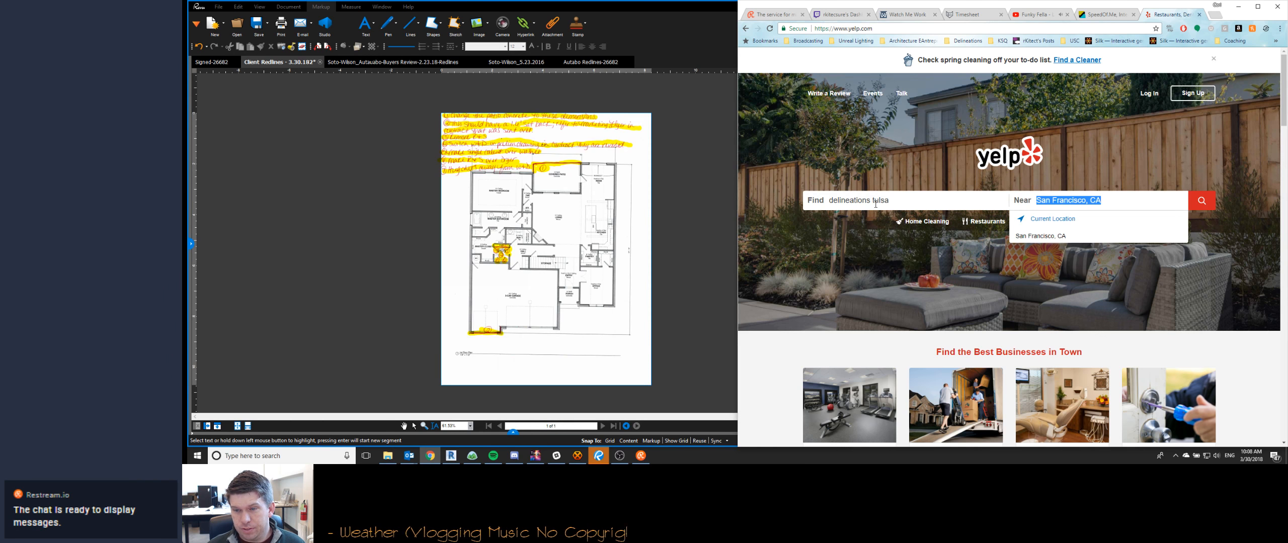
type("tulsa, ok")
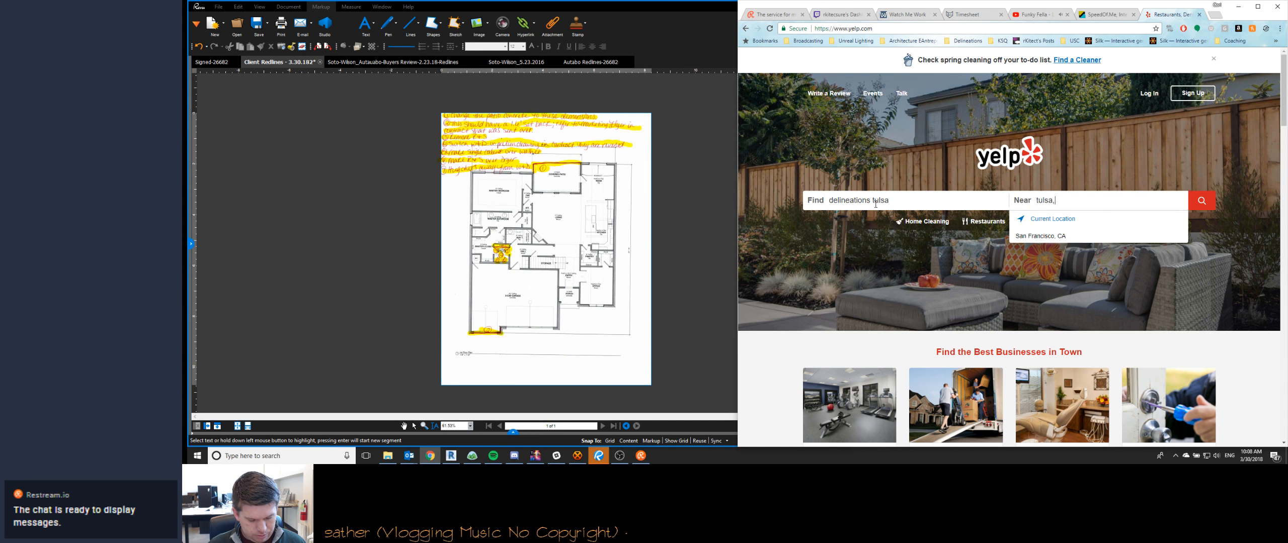
key("Return")
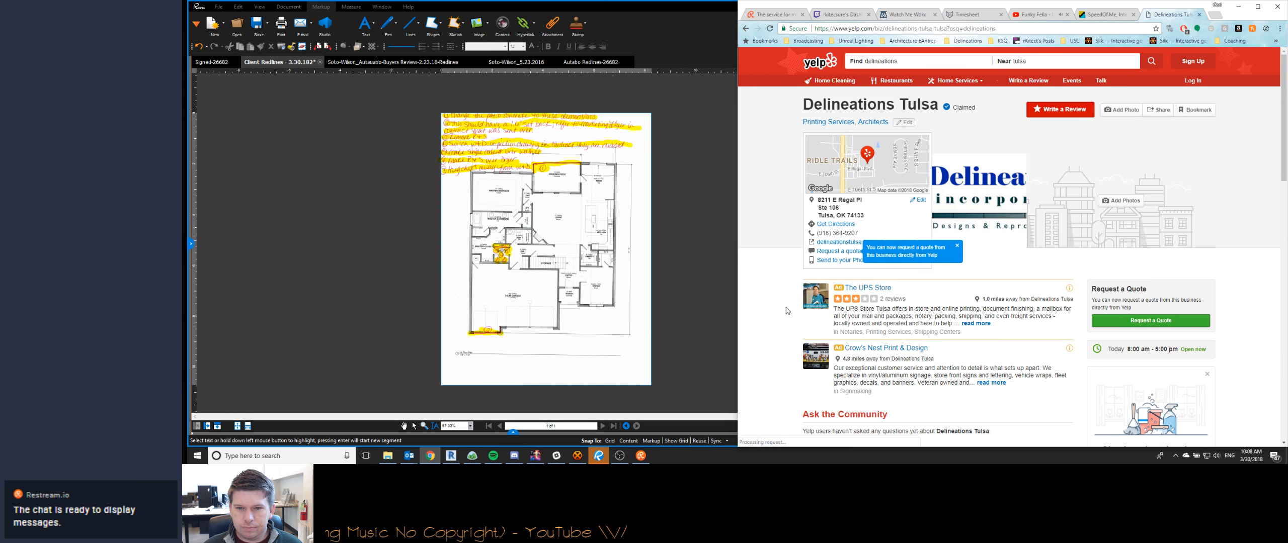
- Examine the Delineations Tulsa listing for reviews, business description, hours and photo
scroll(787, 309, "down", 1)
scroll(787, 310, "down", 3)
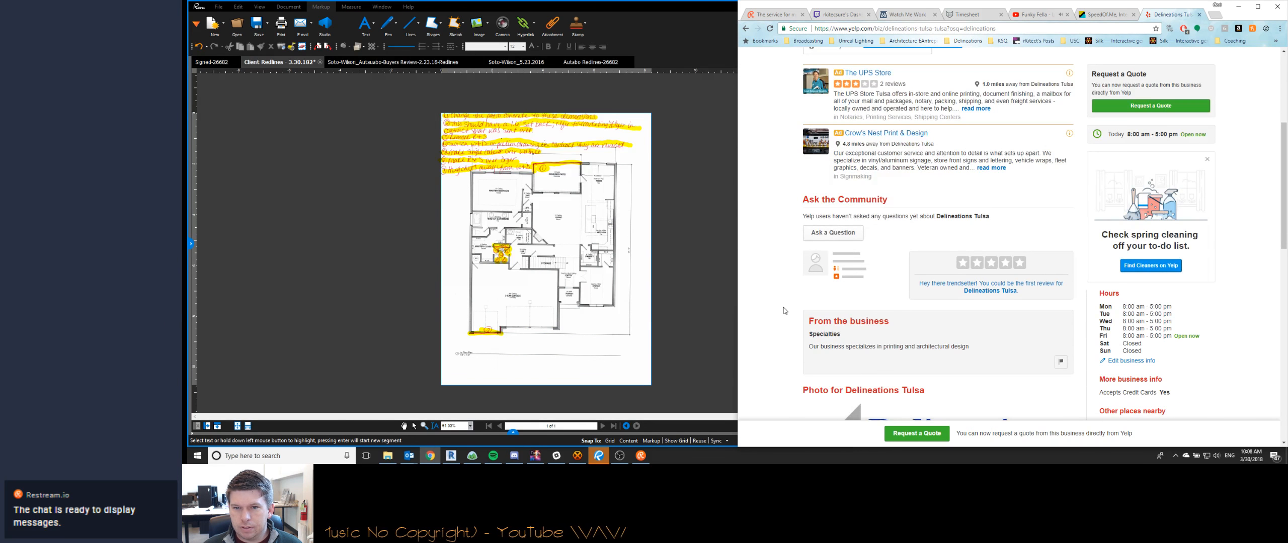
scroll(785, 310, "down", 10)
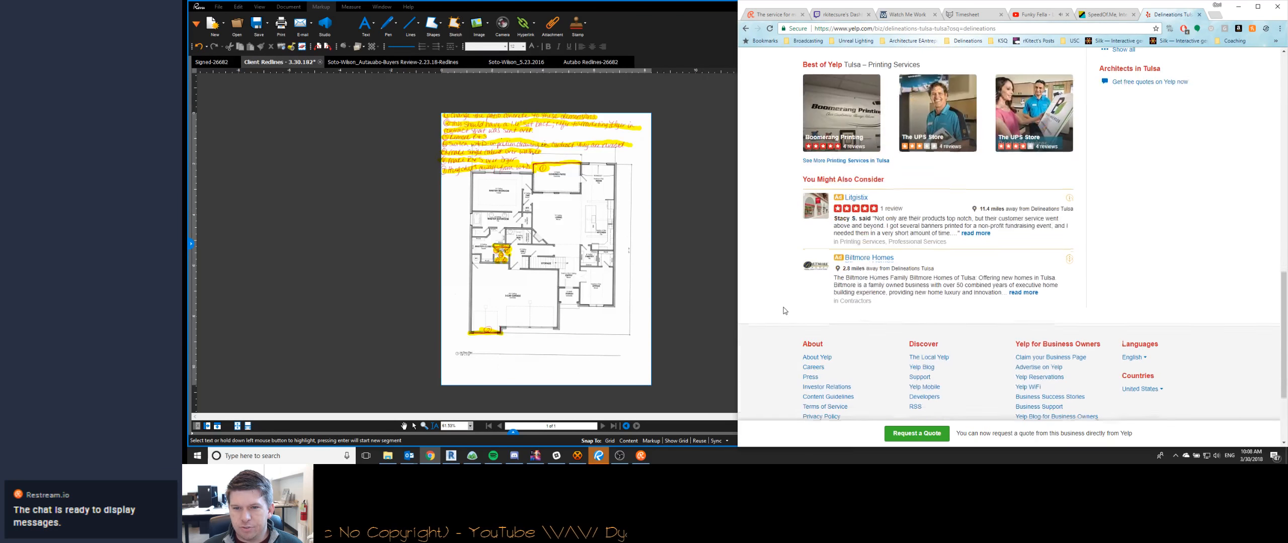
scroll(785, 310, "down", 1)
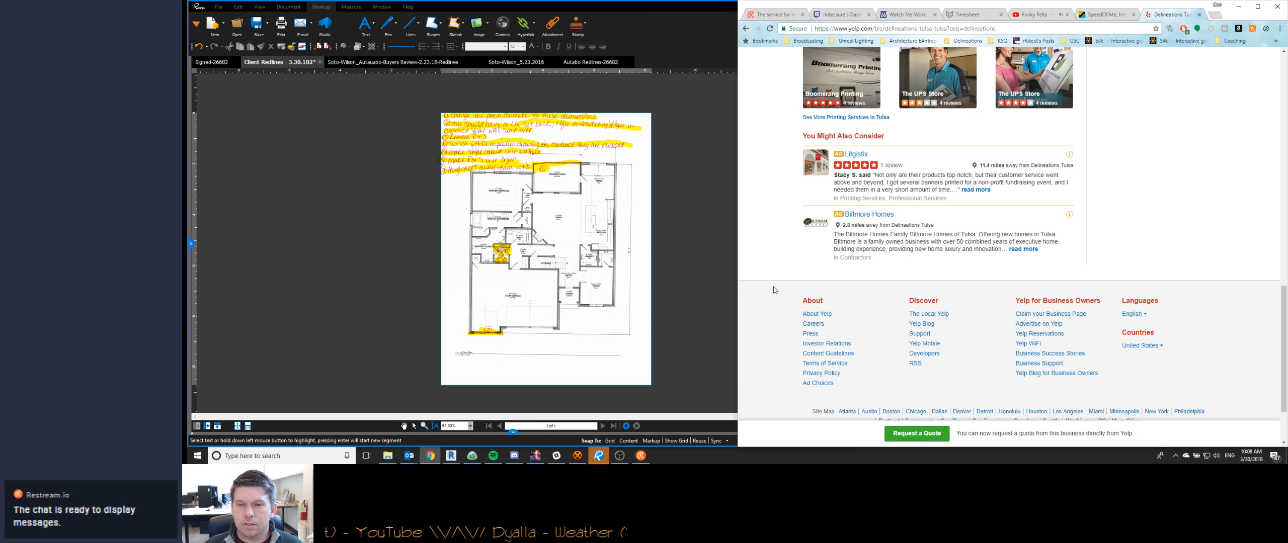
scroll(783, 253, "up", 3)
scroll(782, 253, "up", 10)
scroll(782, 253, "down", 9)
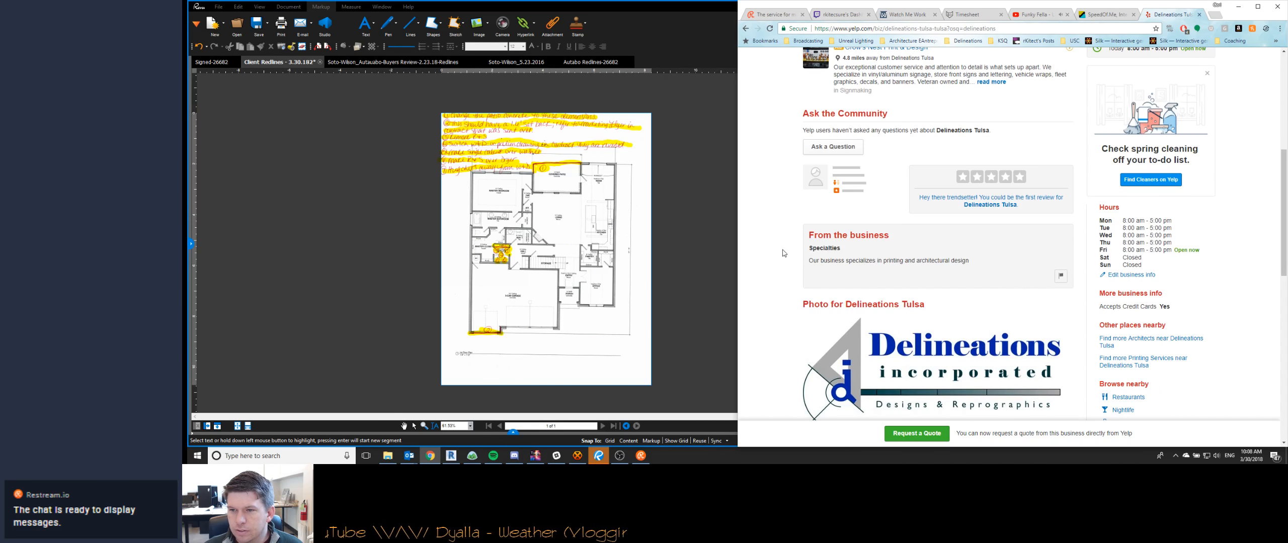
scroll(784, 254, "down", 5)
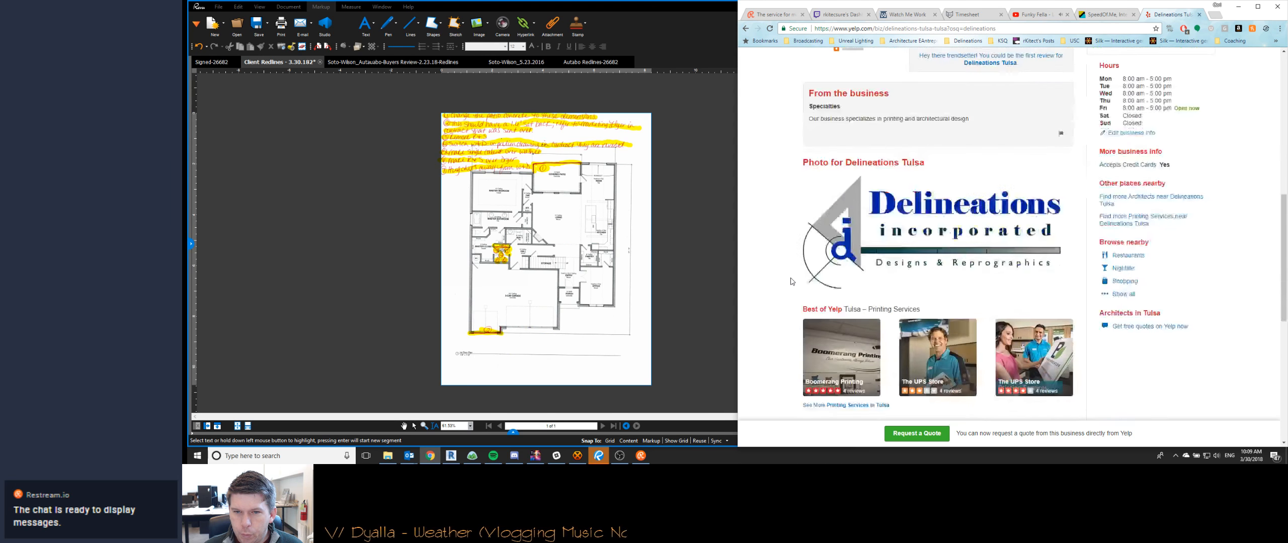
scroll(797, 278, "up", 6)
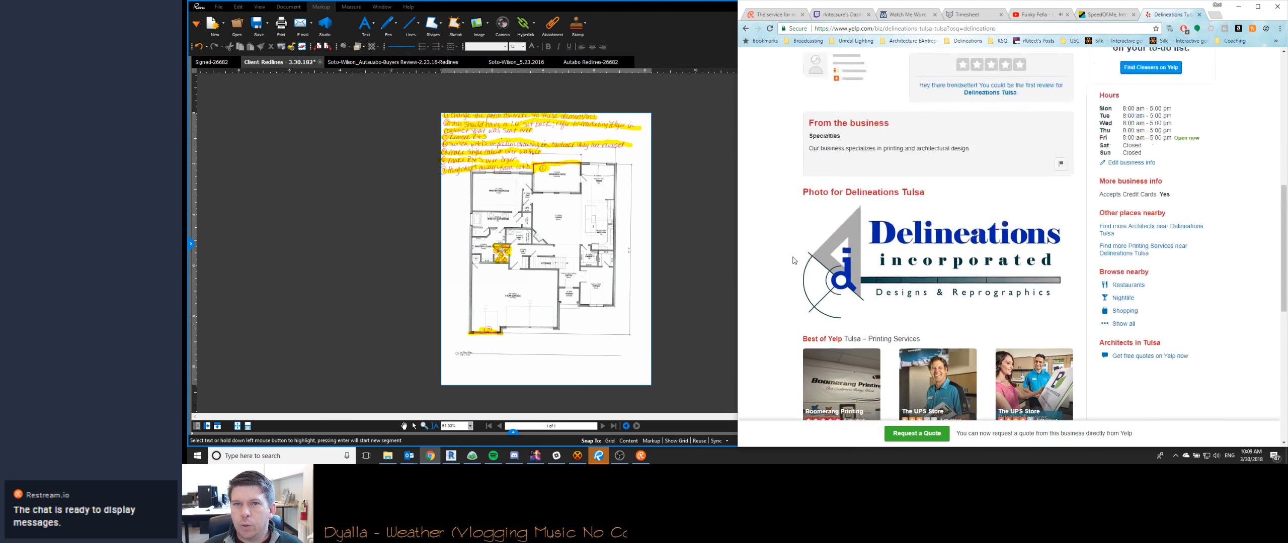
scroll(794, 261, "up", 5)
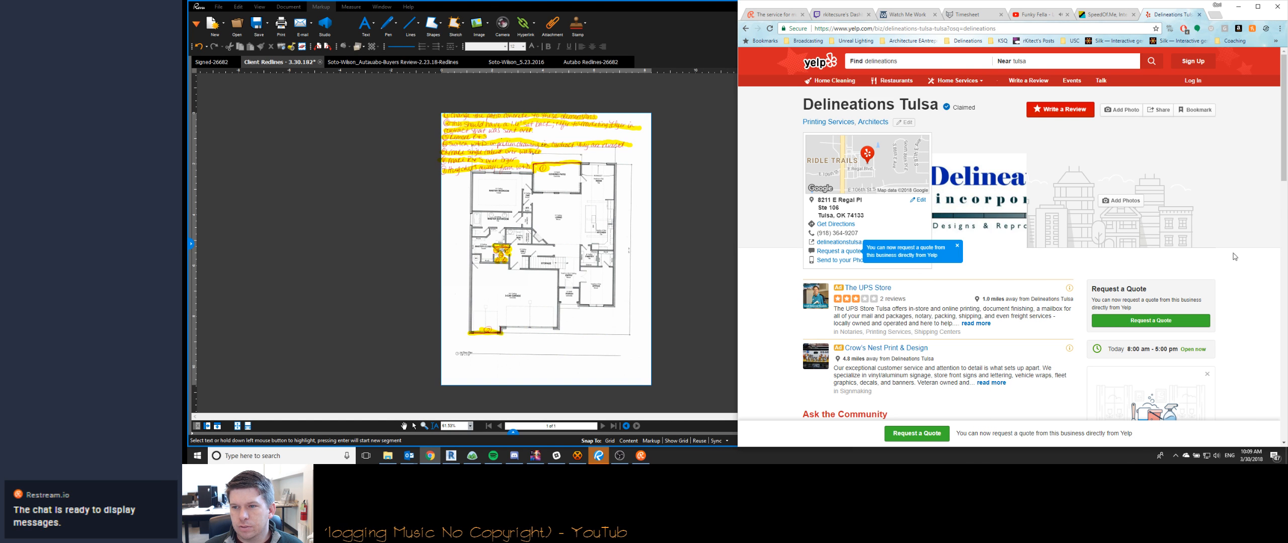
- Search Yelp for delineations near Marble Falls, TX
left_click(1013, 58)
type("marble falls")
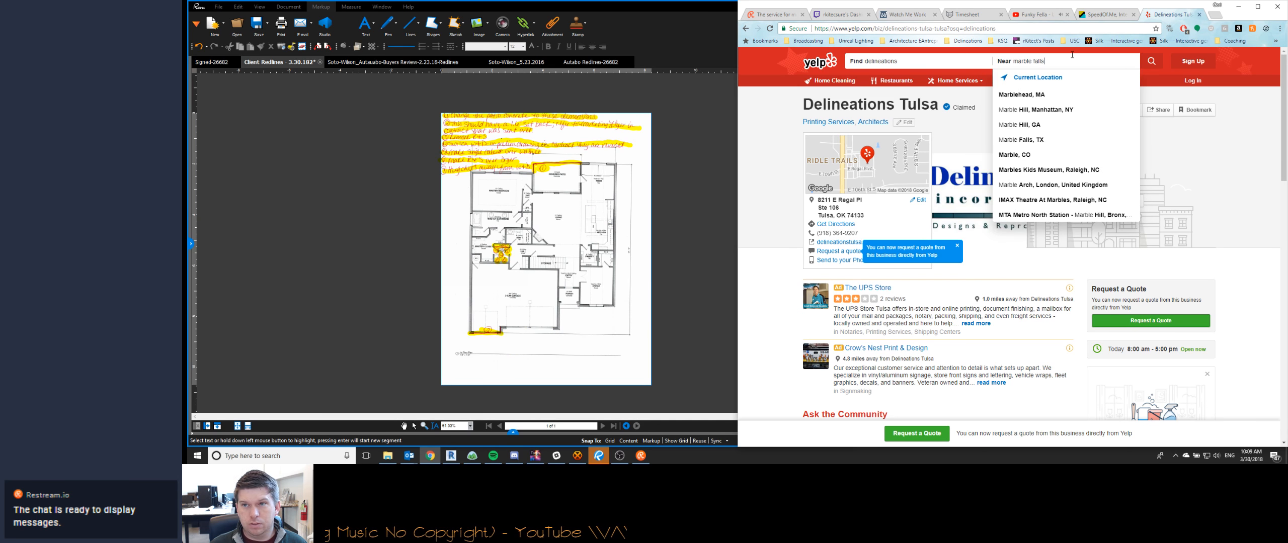
key("Down")
key("Down")
key("Return")
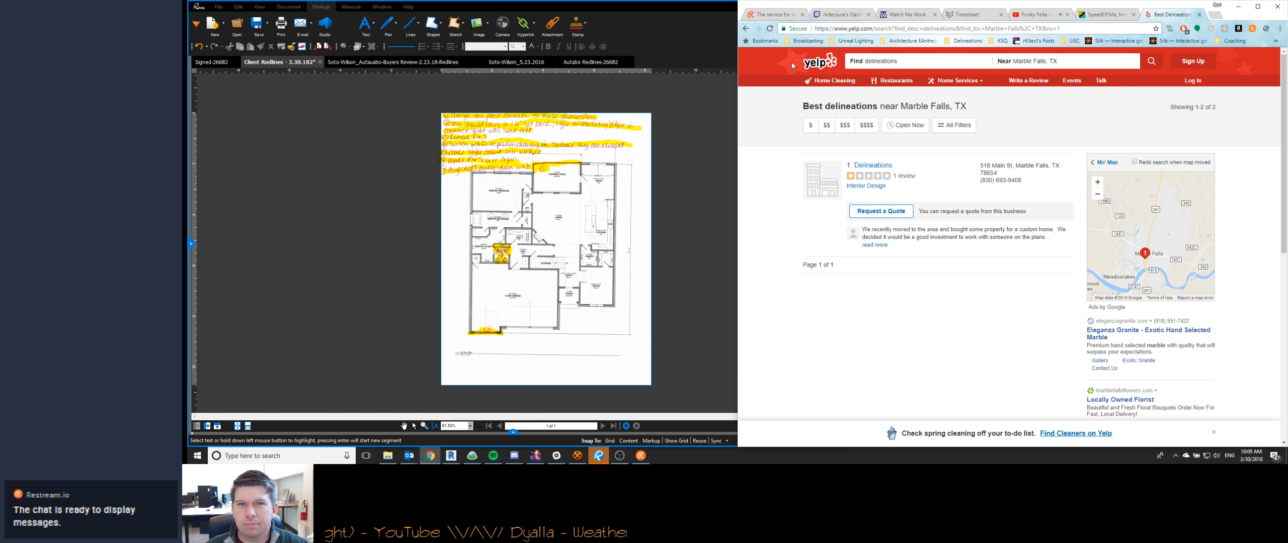
- Recheck the Delineations Tulsa listing on Yelp, and close the Yelp and SpeedOf.Me tabs
left_click(758, 28)
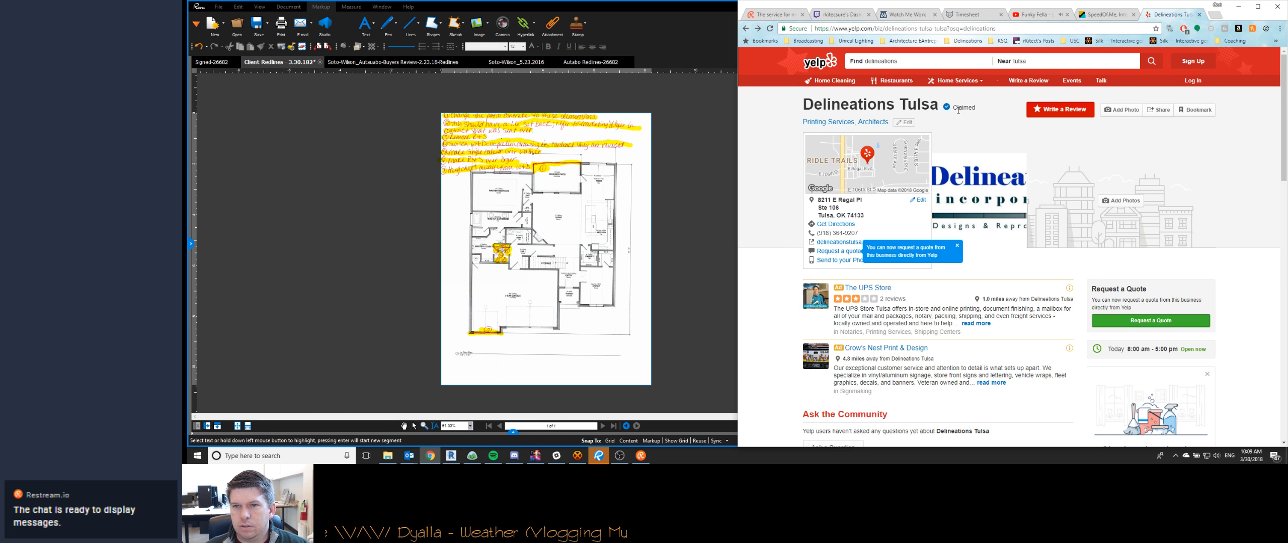
mouse_move(947, 108)
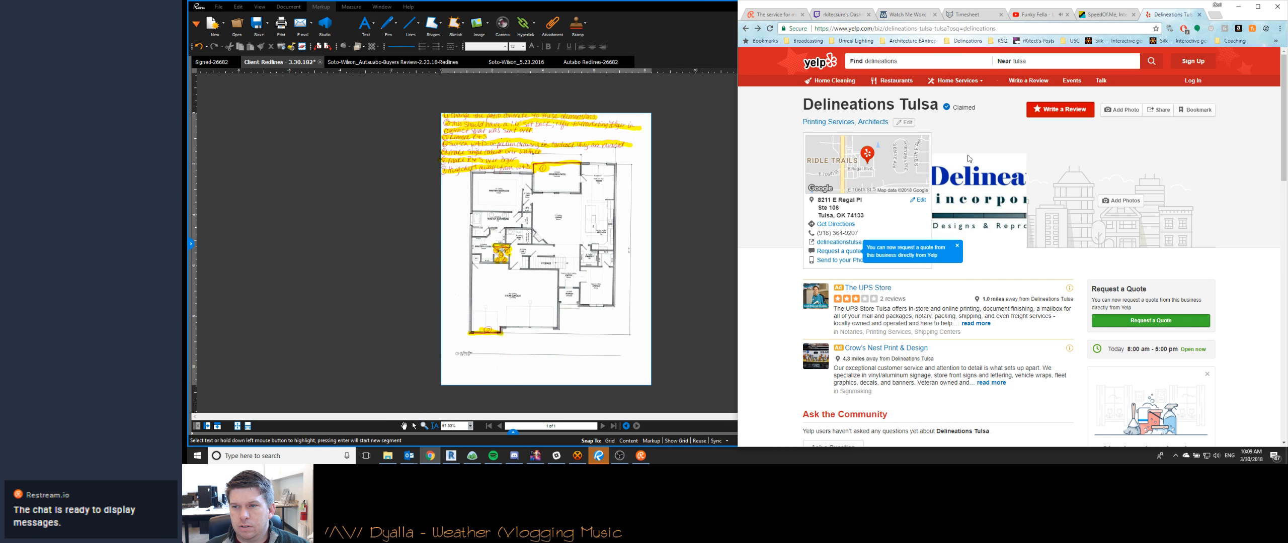
mouse_move(960, 220)
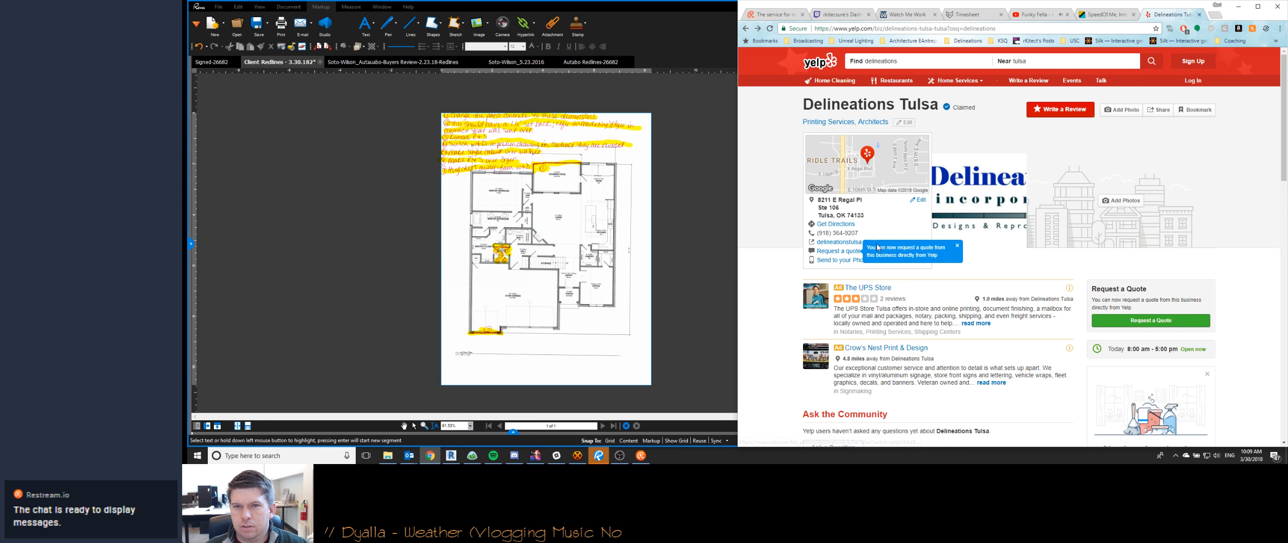
scroll(1249, 183, "down", 1)
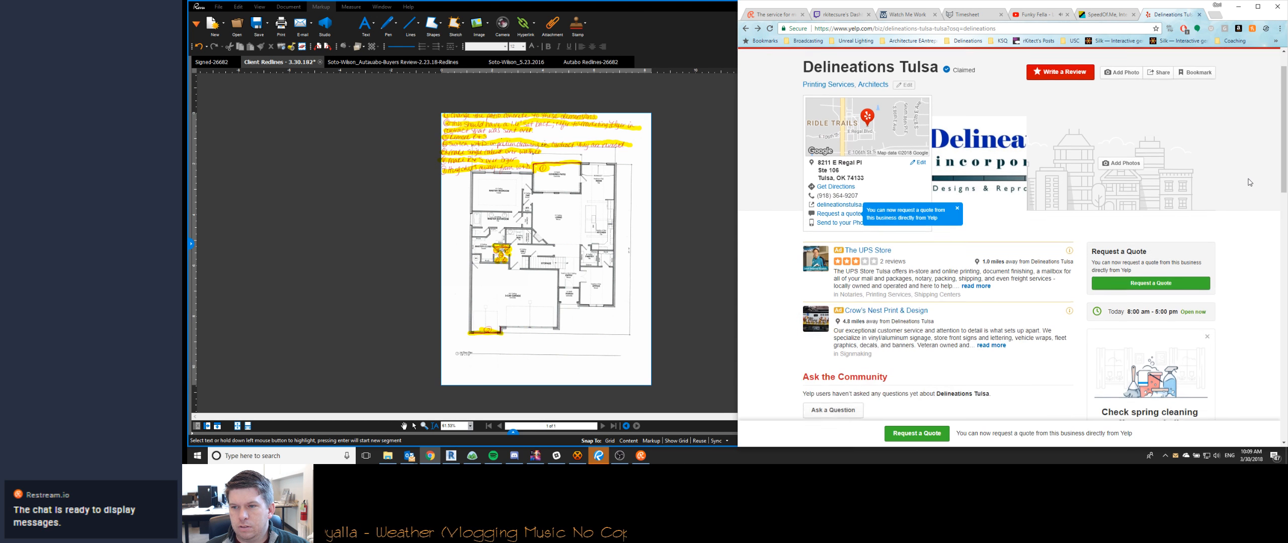
scroll(1248, 183, "up", 1)
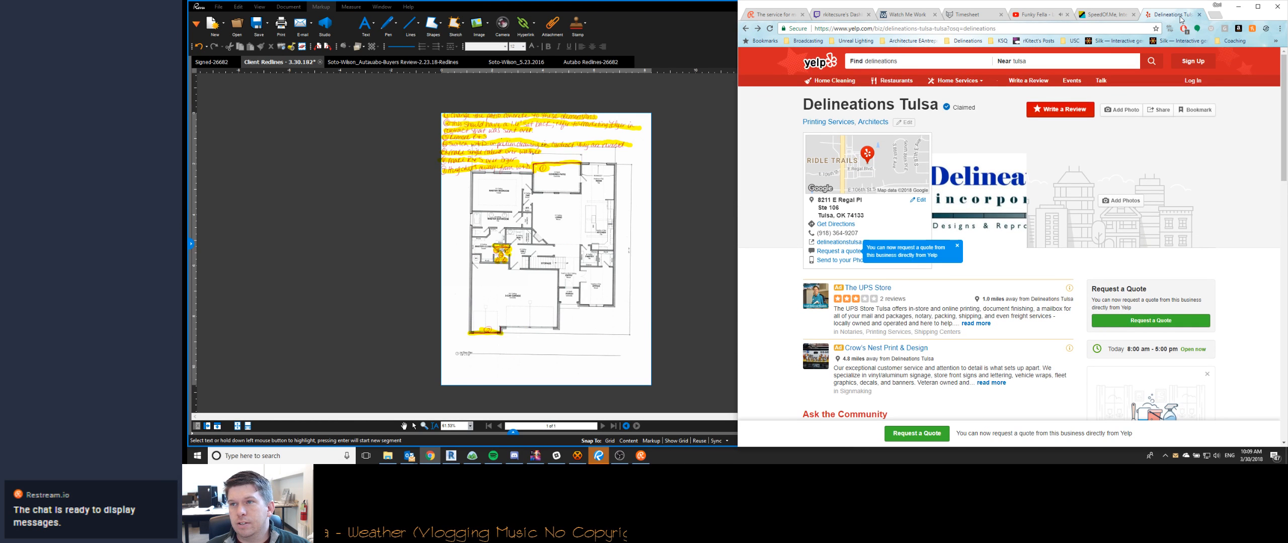
left_click(1198, 15)
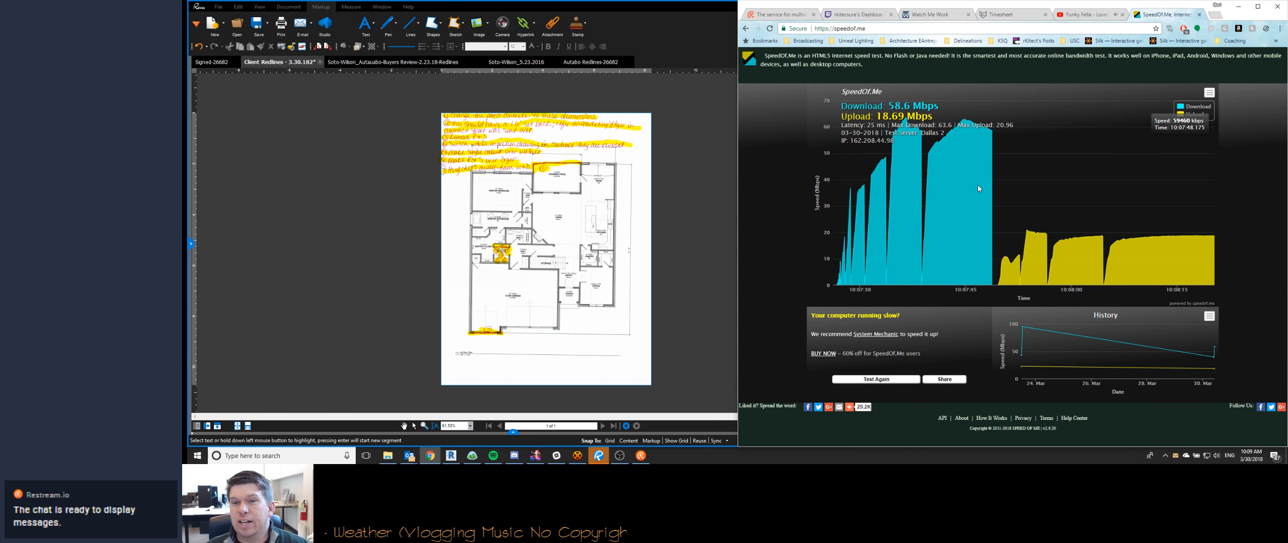
left_click(1200, 15)
- Open the incoming Redlines email, and try a reply to all without downloading its external content
left_click(1202, 405)
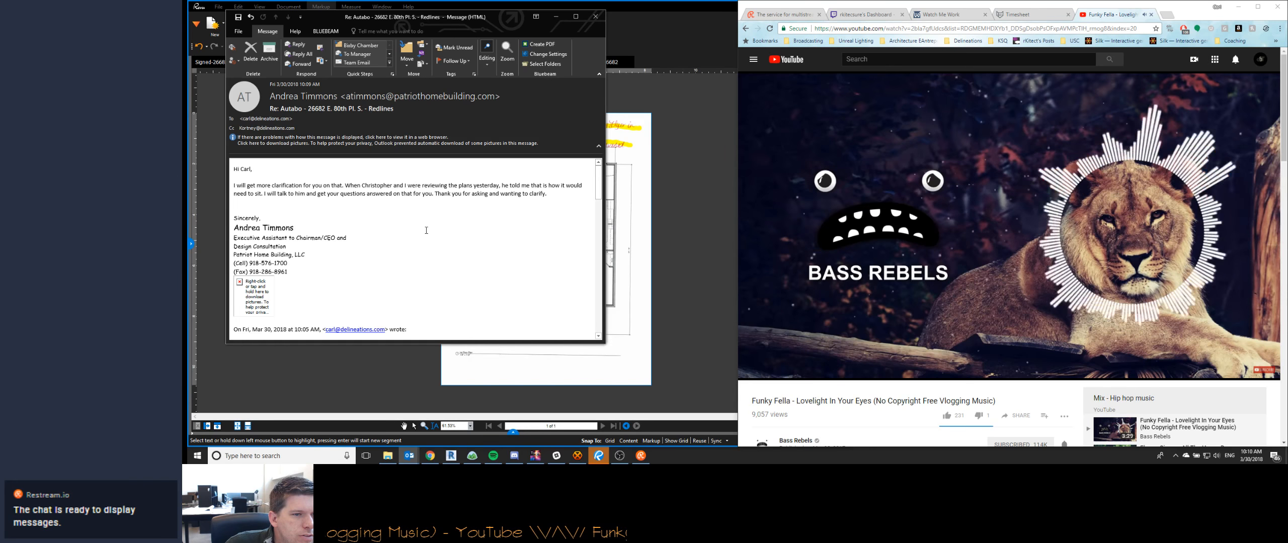
left_click(295, 54)
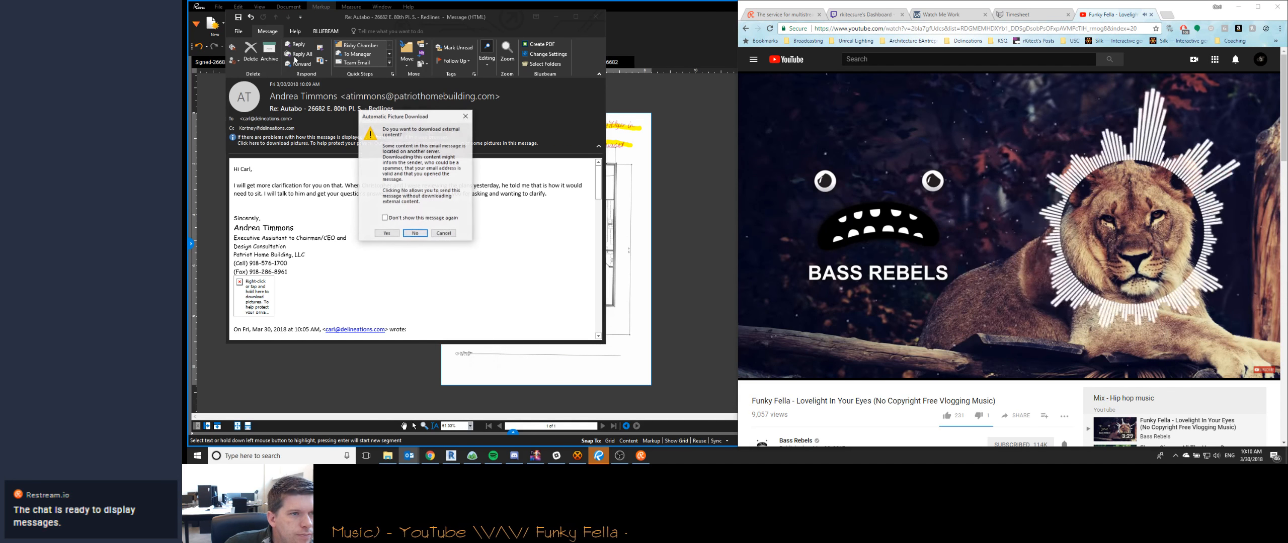
left_click(416, 233)
left_click(596, 17)
left_click(664, 10)
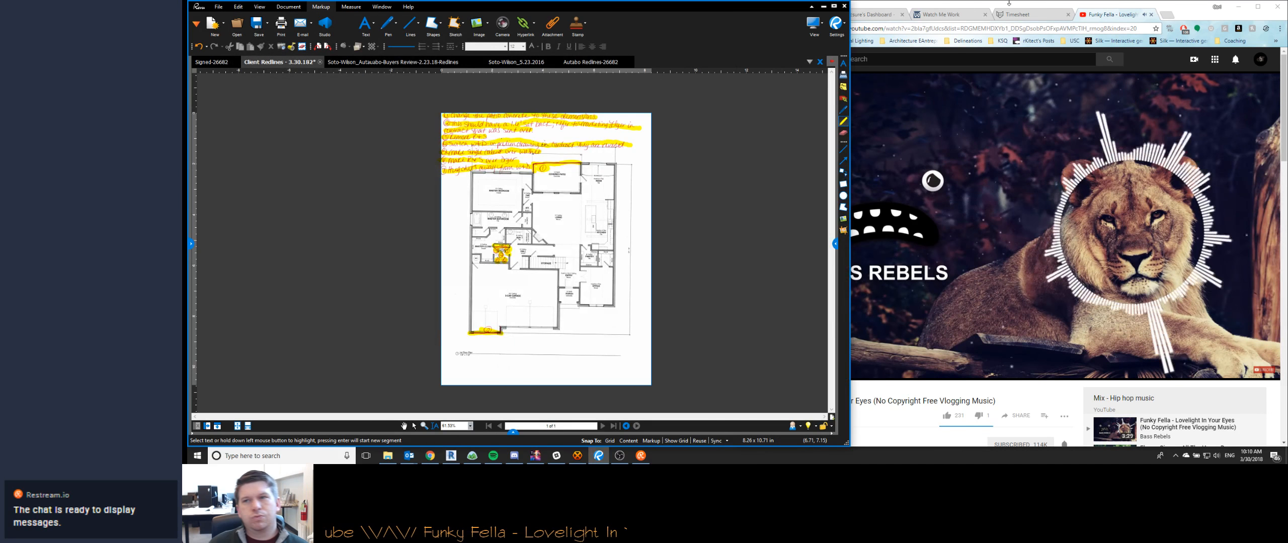
- Switch to Revit and examine the 3-car garage front and its surroundings on sheet A1.2
left_click(1232, 5)
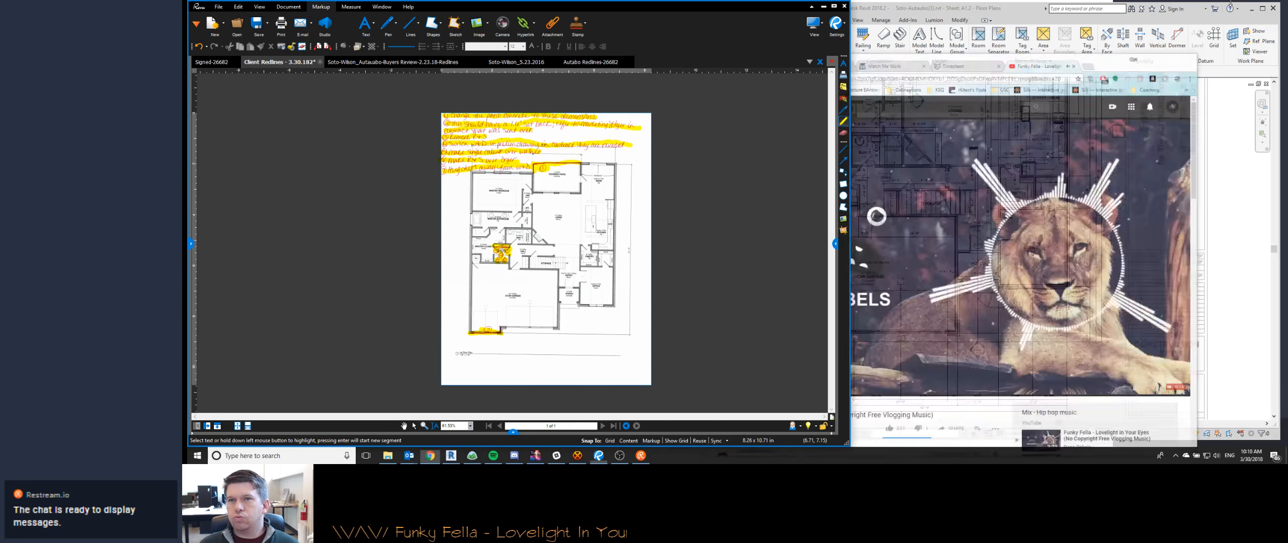
left_click(452, 455)
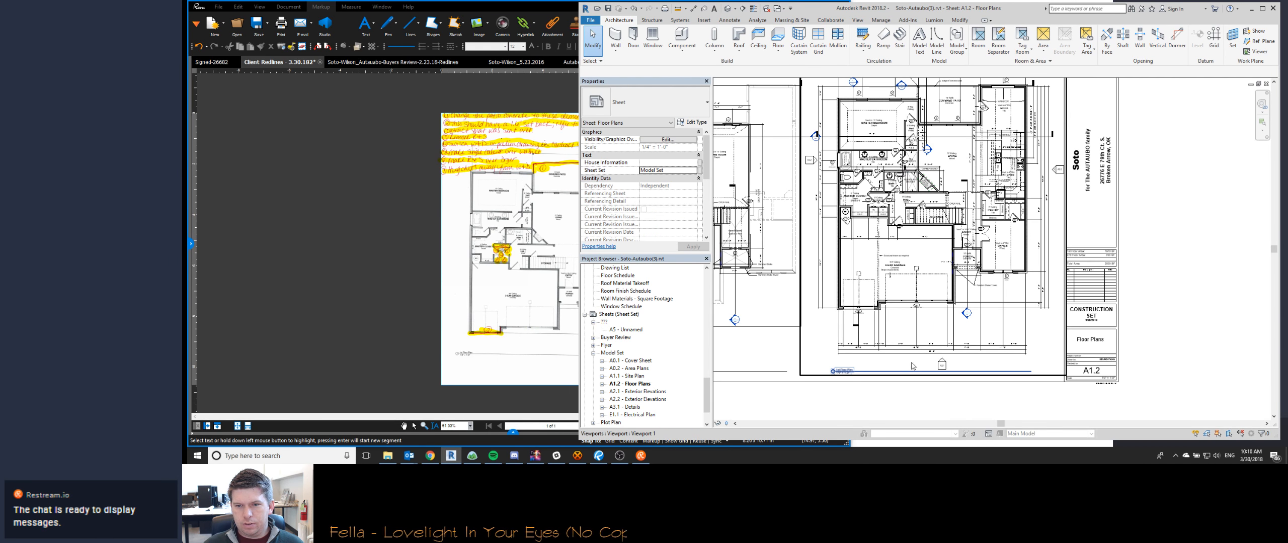
scroll(916, 265, "up", 3)
scroll(917, 265, "down", 3)
scroll(880, 281, "up", 2)
scroll(846, 299, "down", 1)
scroll(846, 298, "up", 1)
scroll(852, 293, "up", 2)
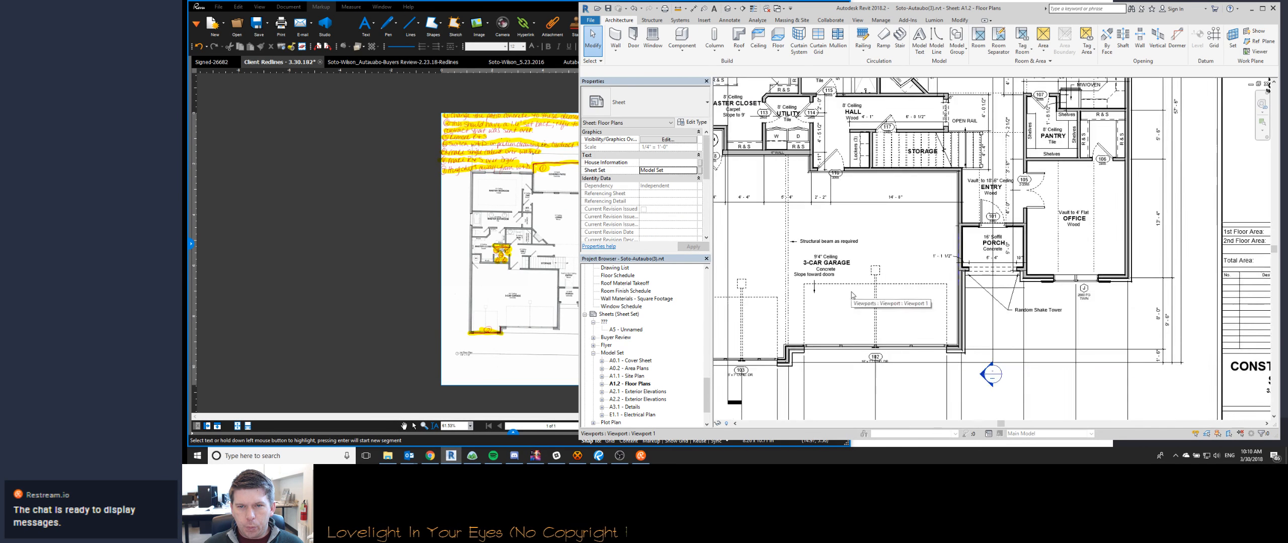
scroll(778, 298, "down", 1)
middle_click_drag(778, 297, 926, 312)
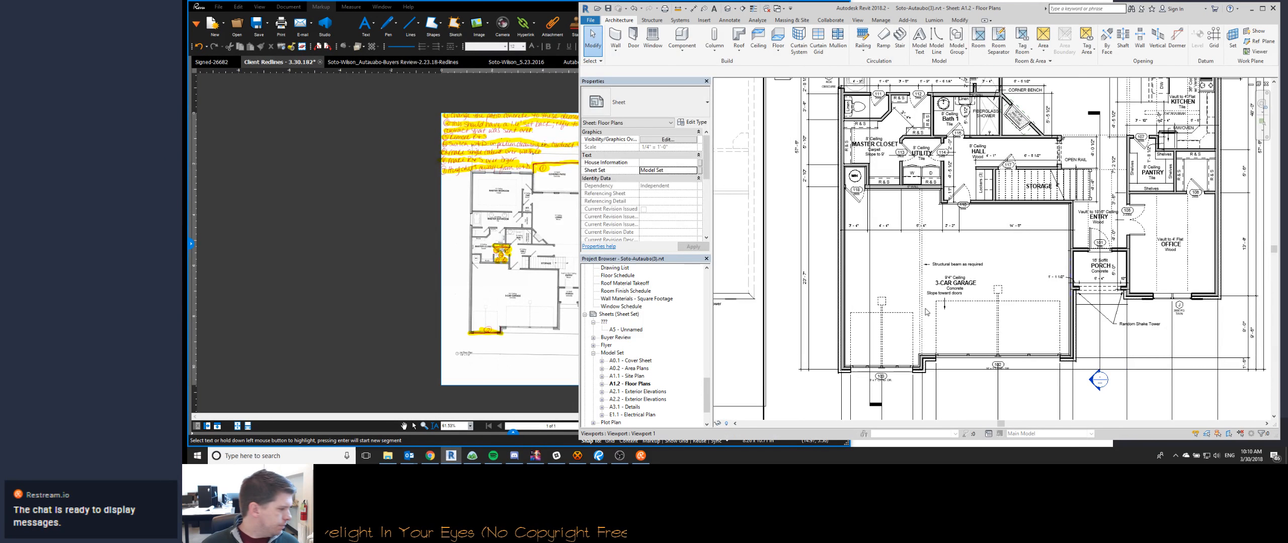
- Switch to the signed contract PDF and examine the marked-up floor plan around the 3-car garage, utility room and entry
left_click(225, 64)
scroll(505, 178, "down", 6)
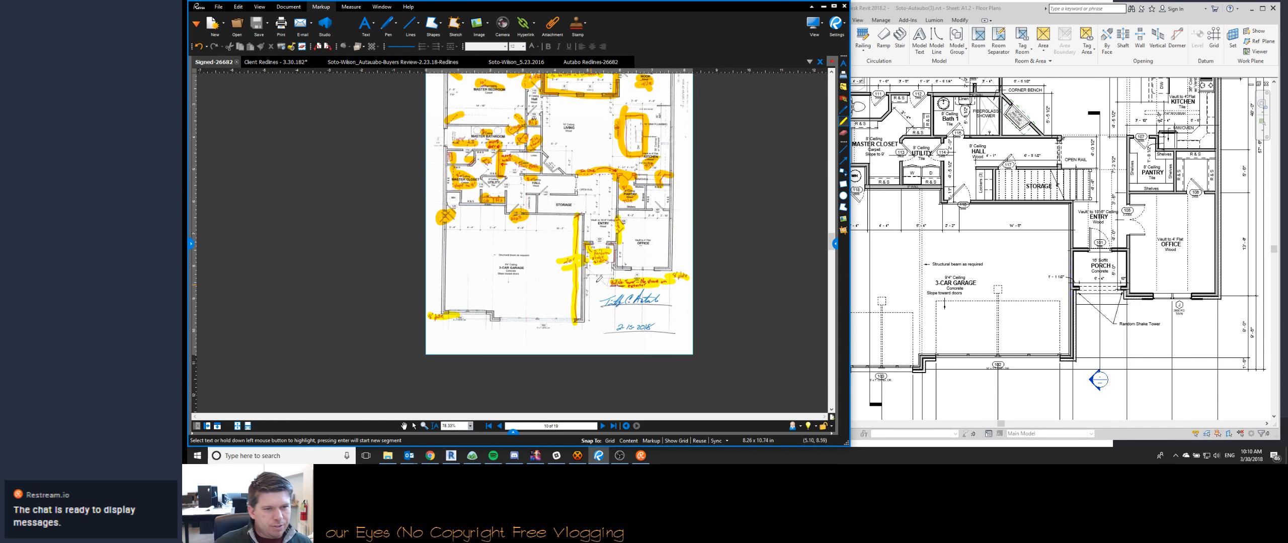
scroll(573, 229, "up", 1)
scroll(573, 229, "up", 2)
scroll(576, 271, "down", 1)
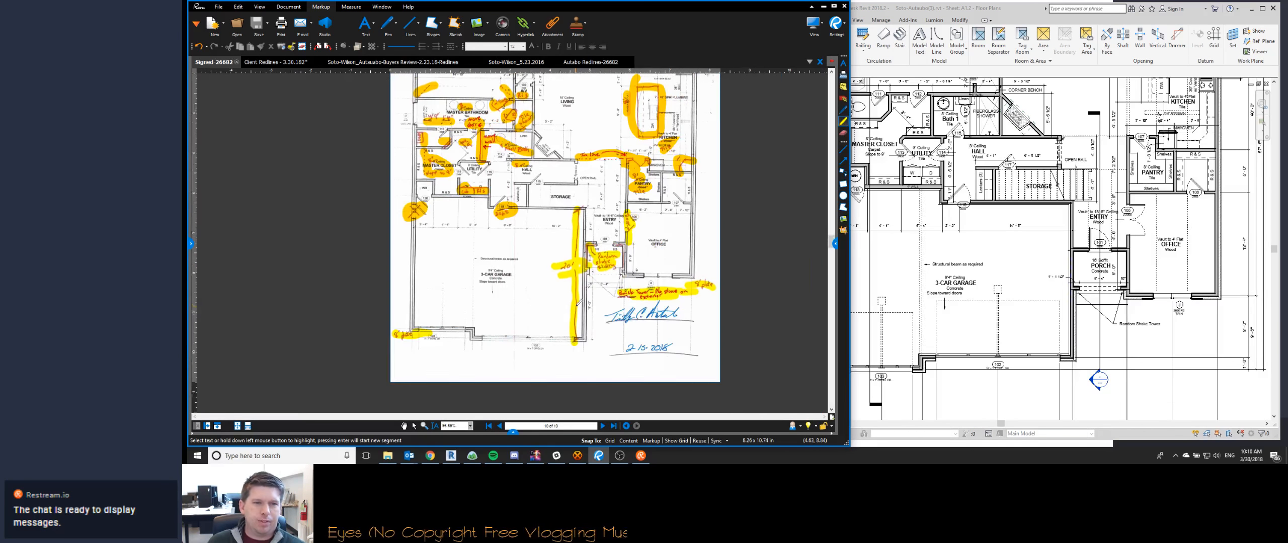
scroll(578, 302, "up", 1)
scroll(578, 304, "down", 4)
scroll(493, 125, "up", 5)
scroll(497, 256, "down", 4)
scroll(501, 255, "down", 4)
scroll(487, 226, "up", 4)
scroll(481, 201, "down", 4)
scroll(477, 191, "up", 4)
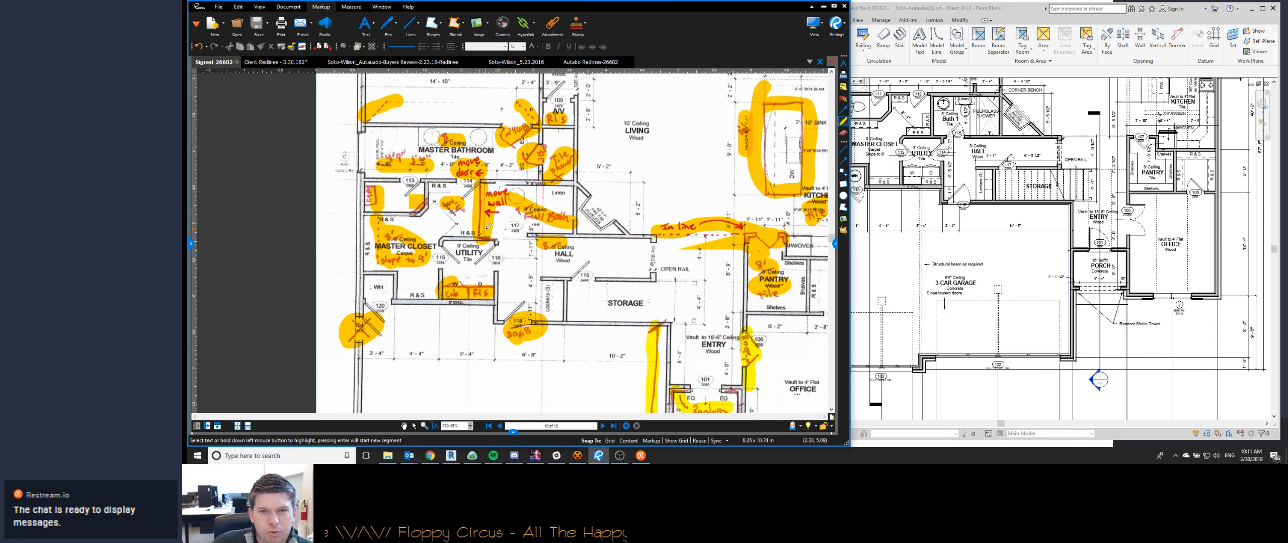
scroll(488, 226, "down", 5)
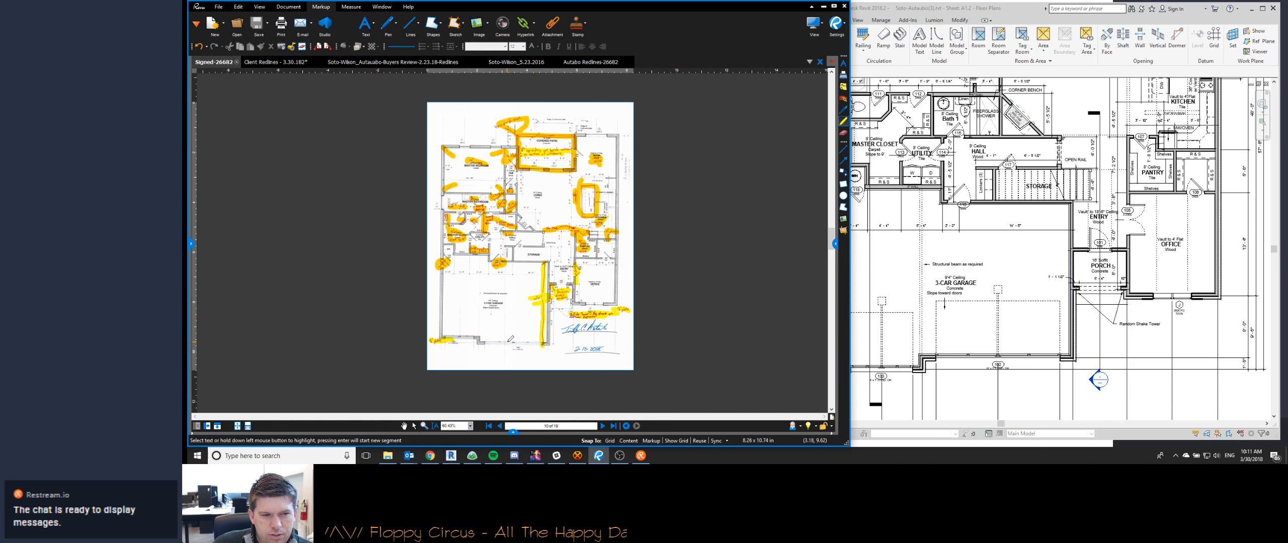
scroll(523, 352, "up", 4)
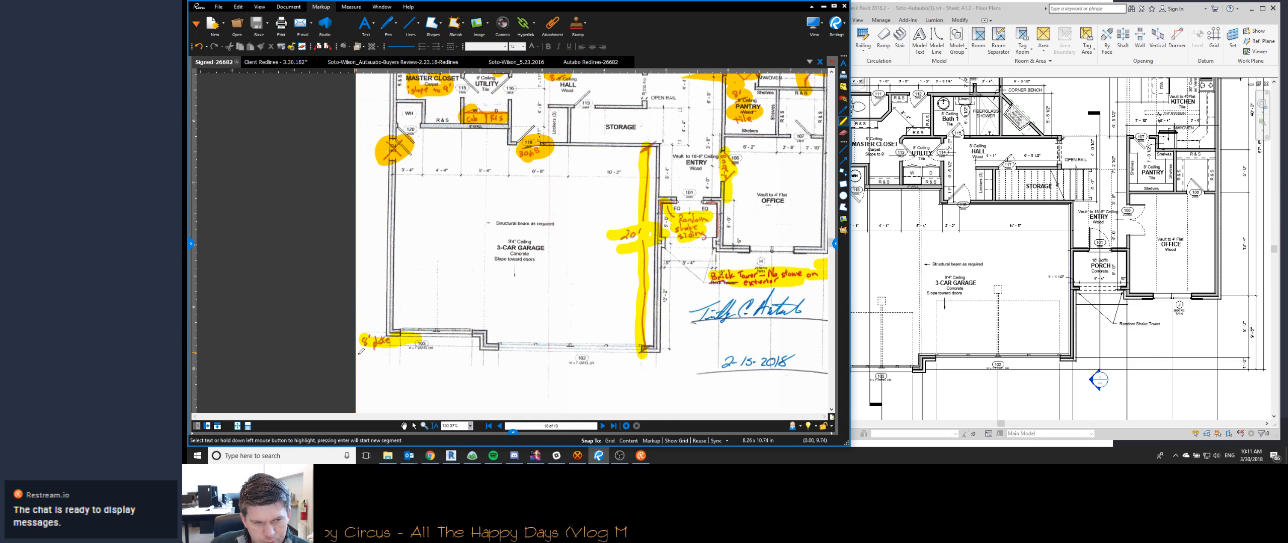
- Undo a trial highlight around the garage front and sketch a red pen line across the double-door bay, just inside the door
mouse_move(700, 346)
left_mouse_down()
mouse_move(347, 332)
mouse_move(689, 347)
left_mouse_up()
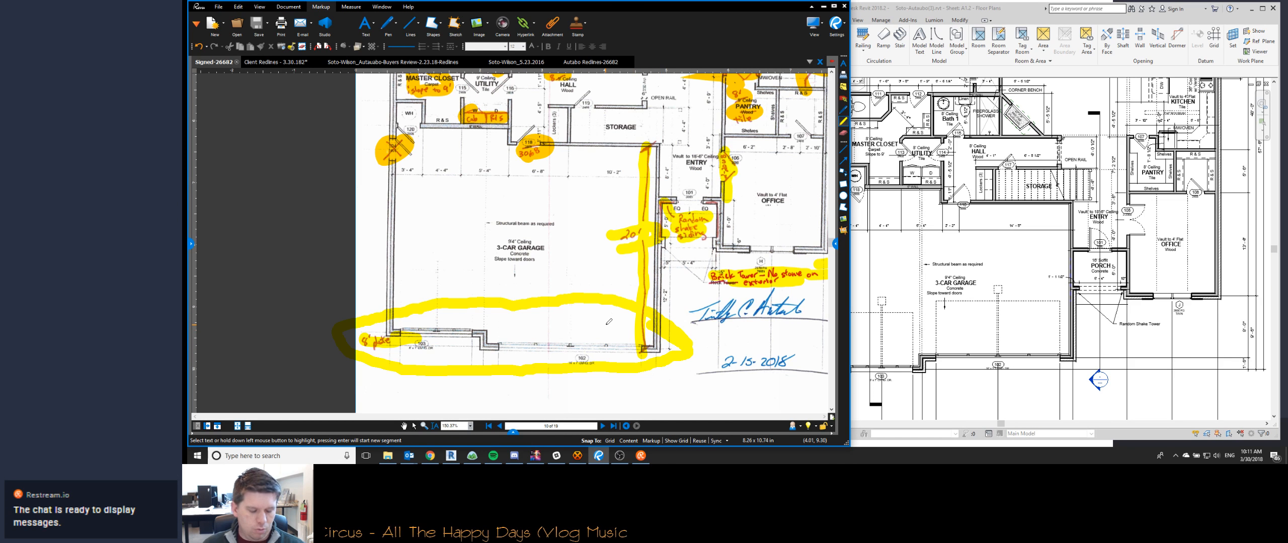
key("ctrl+z")
key("p")
left_click_drag(480, 336, 655, 312)
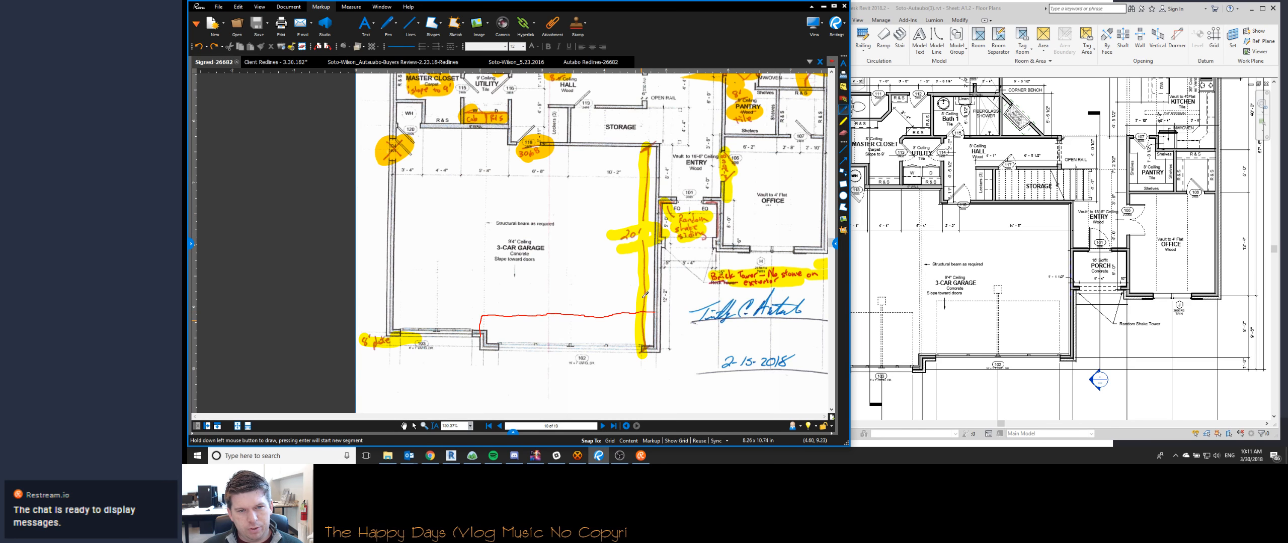
- Undo the red pen line across the garage's double-door bay in the signed contract PDF
key("Escape")
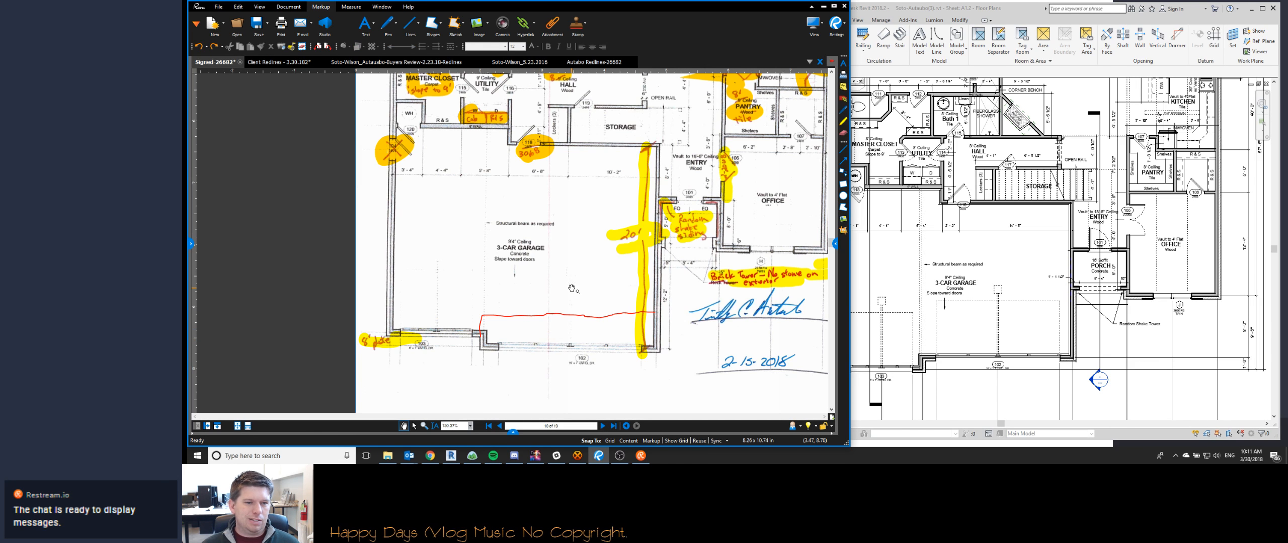
key("ctrl+z")
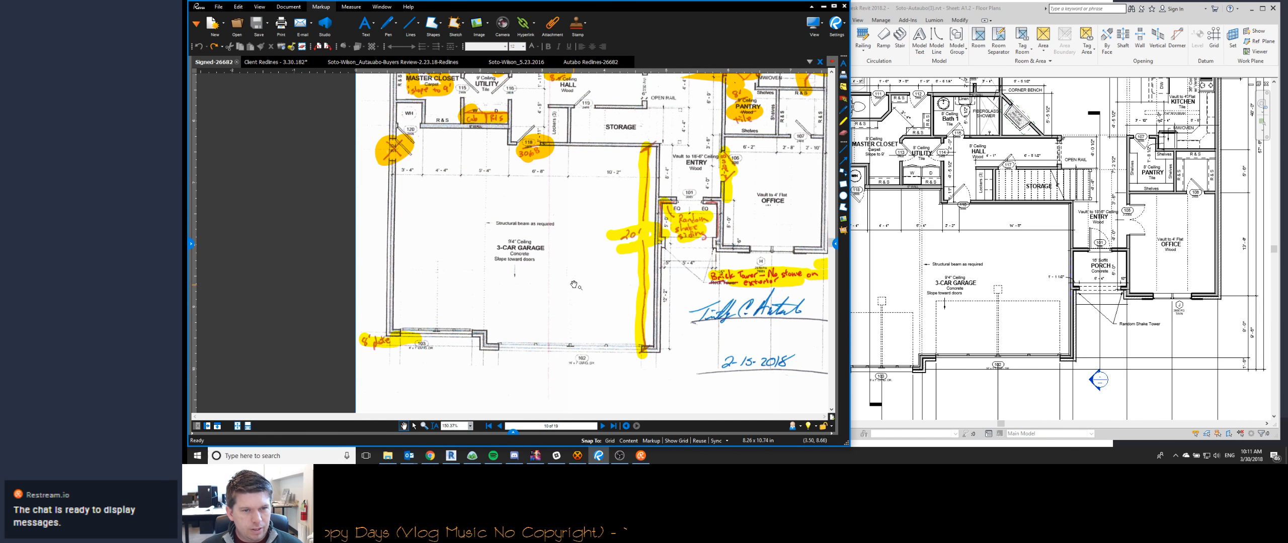
scroll(531, 351, "down", 2)
scroll(531, 350, "down", 3)
- Switch to Revit, open cover sheet A0.1 and examine the house front around the garage, entry tower and office window
left_click(960, 236)
scroll(959, 237, "down", 3)
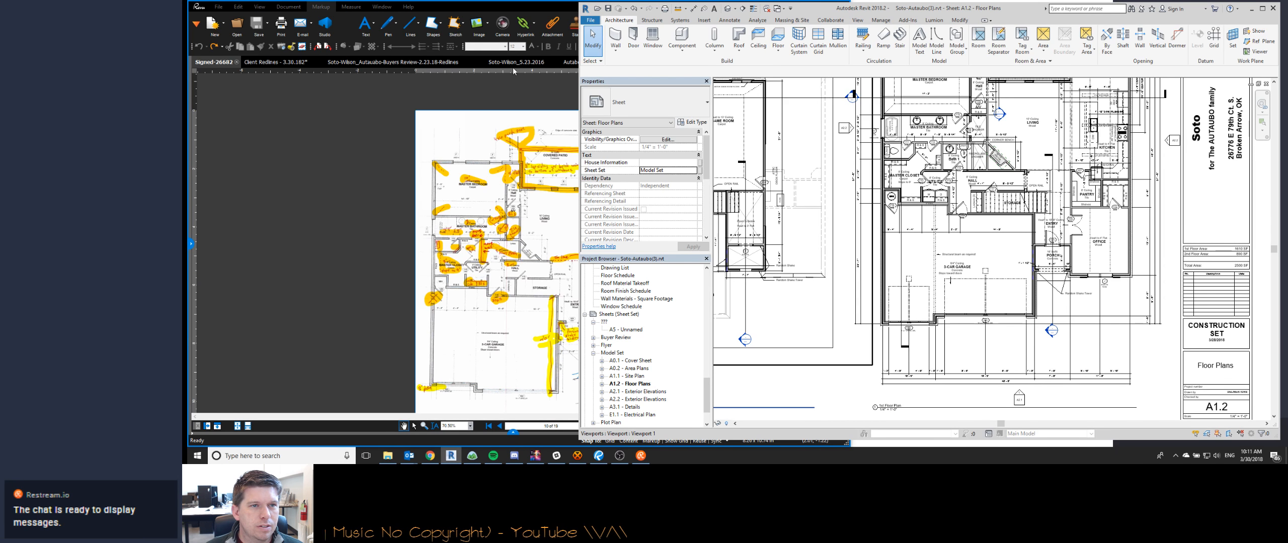
scroll(892, 272, "down", 3)
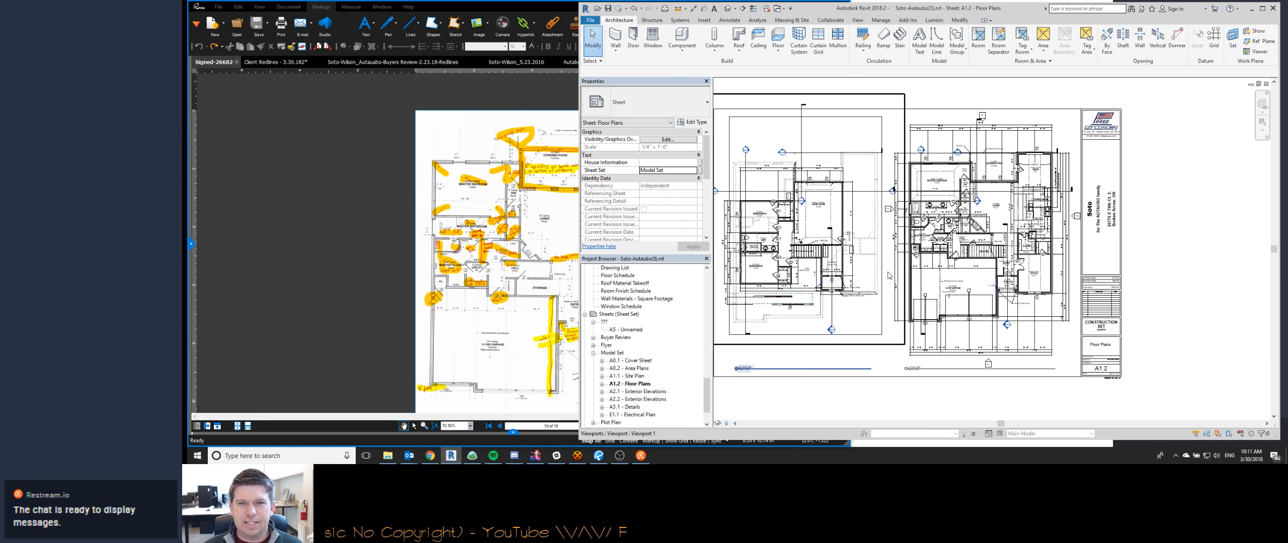
middle_click_drag(891, 272, 913, 266)
double_click(631, 360)
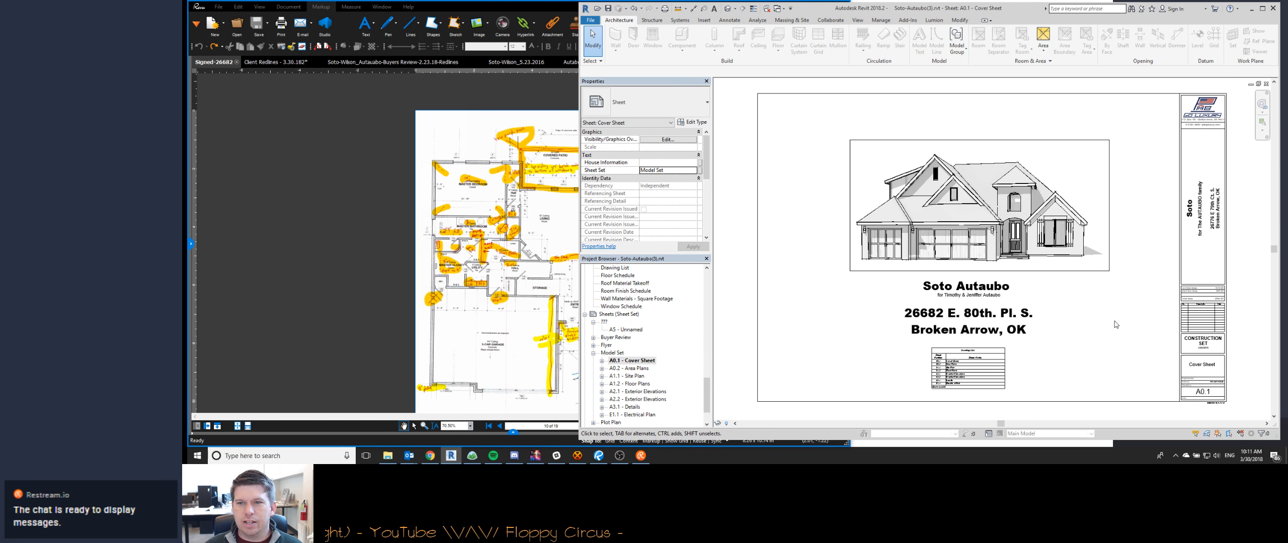
scroll(1016, 197, "up", 4)
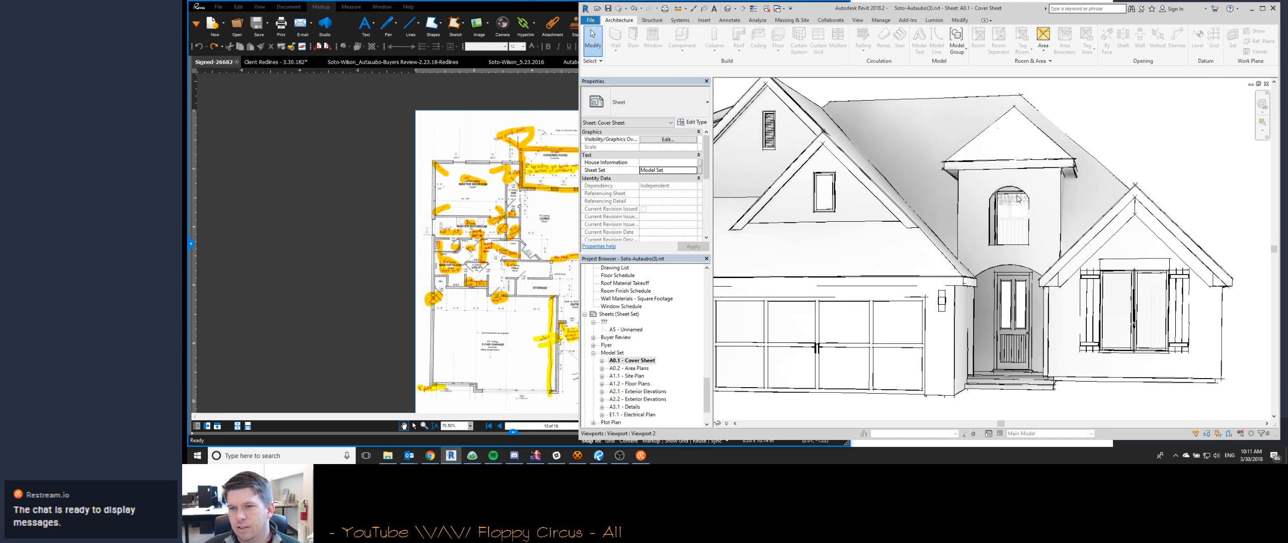
middle_click_drag(1023, 168, 1025, 119)
scroll(1007, 144, "down", 2)
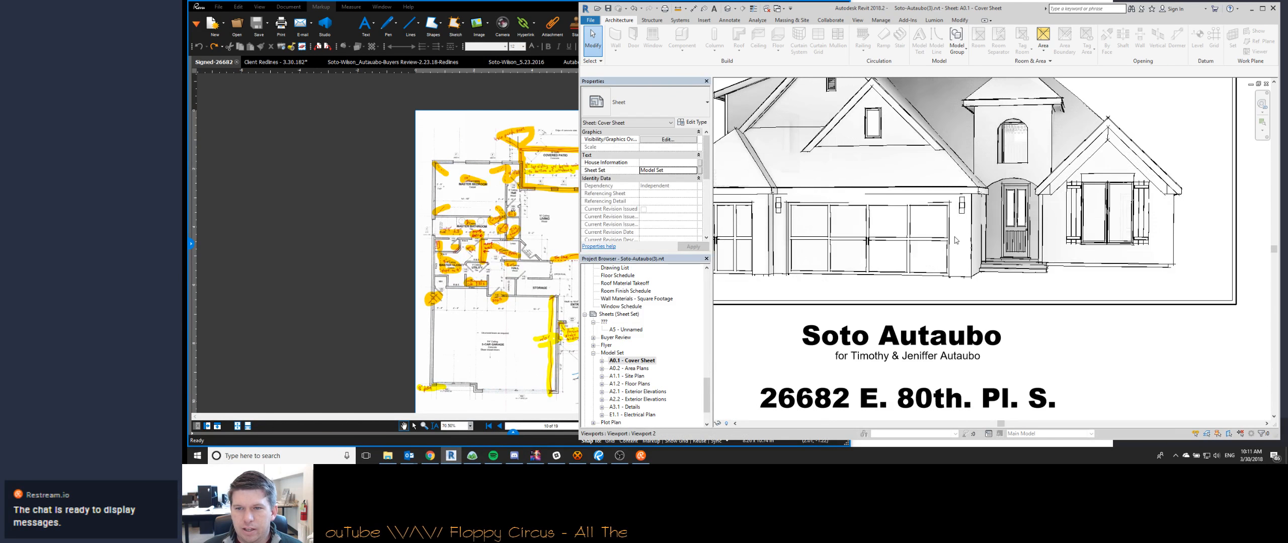
scroll(956, 242, "up", 2)
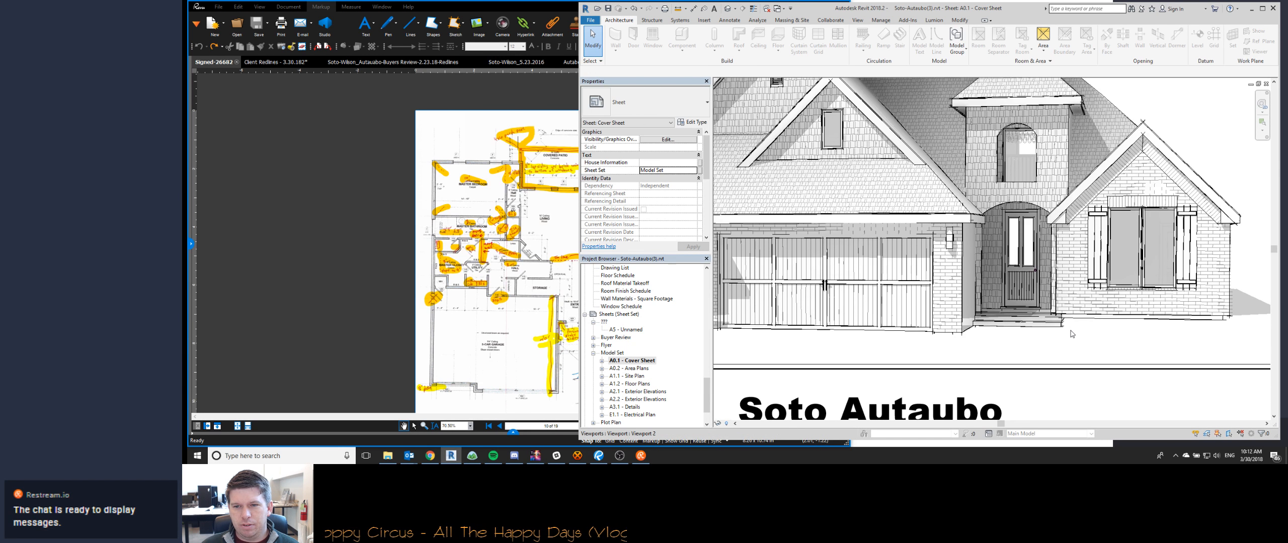
scroll(1071, 334, "down", 2)
- Review sheet A0.2 - Area Plans and the foundation layout and roof plan on sheet A1.1 - Site Plan
double_click(632, 371)
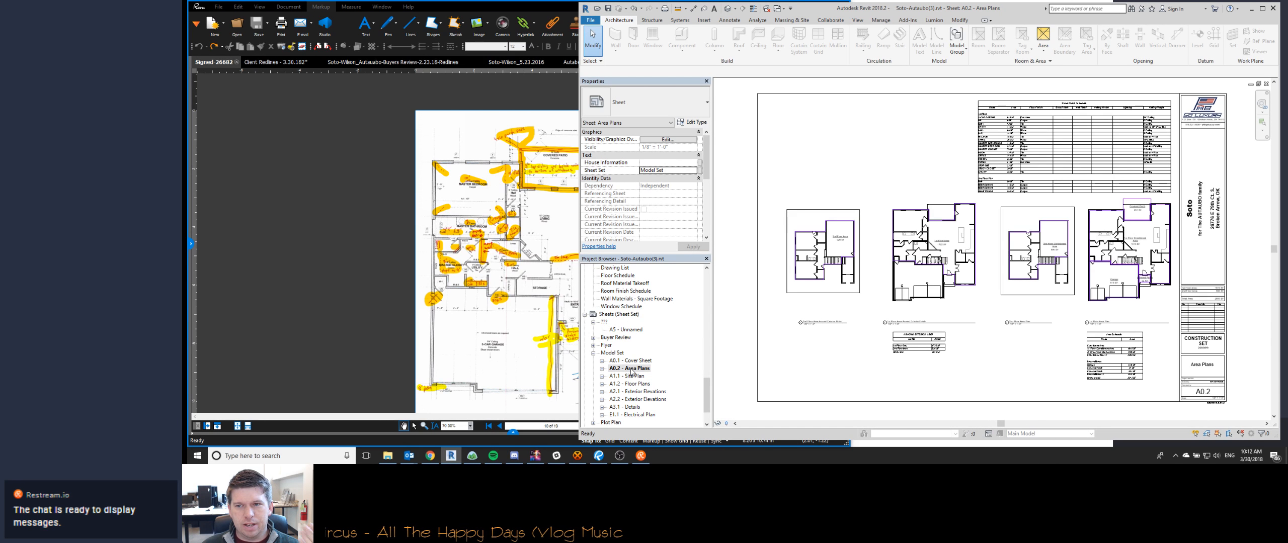
left_click(629, 377)
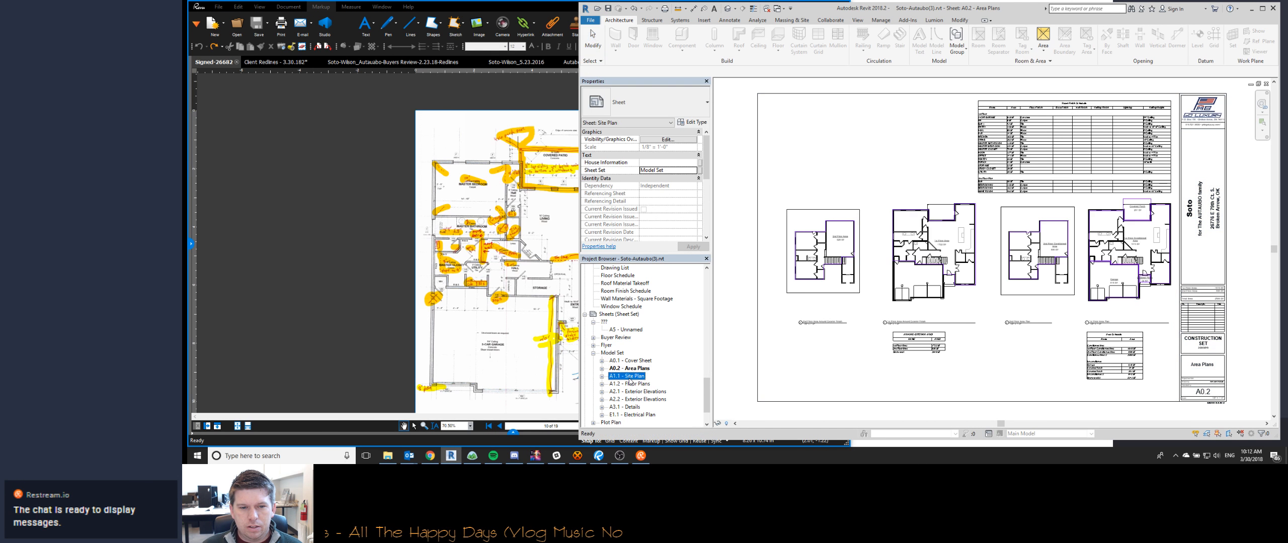
double_click(629, 378)
scroll(899, 337, "up", 3)
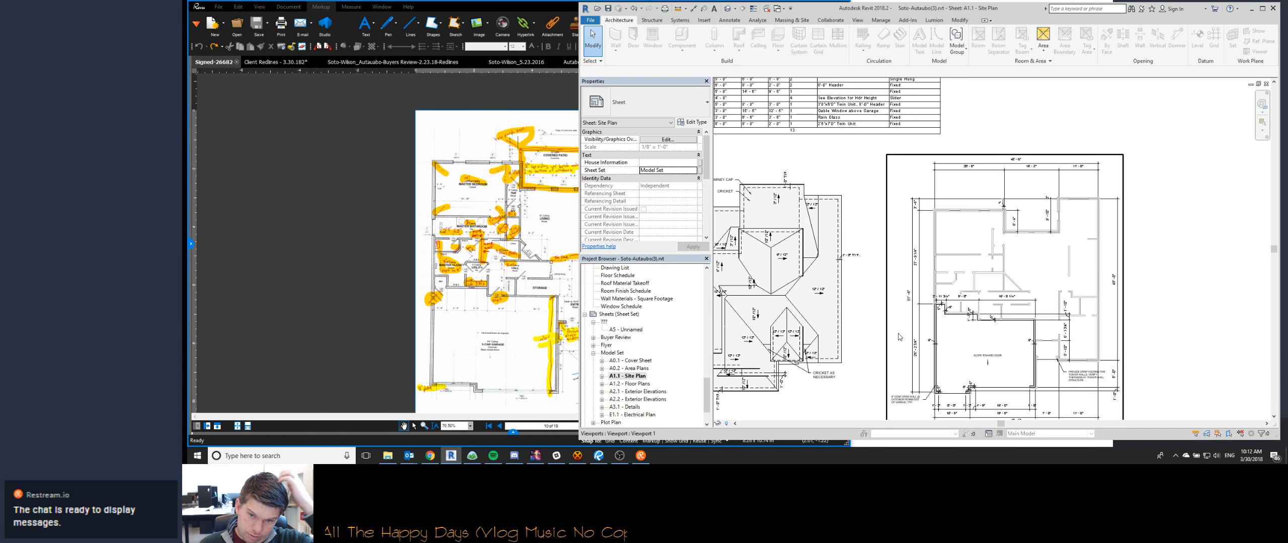
scroll(1021, 333, "up", 2)
scroll(1021, 333, "up", 3)
scroll(1021, 333, "down", 3)
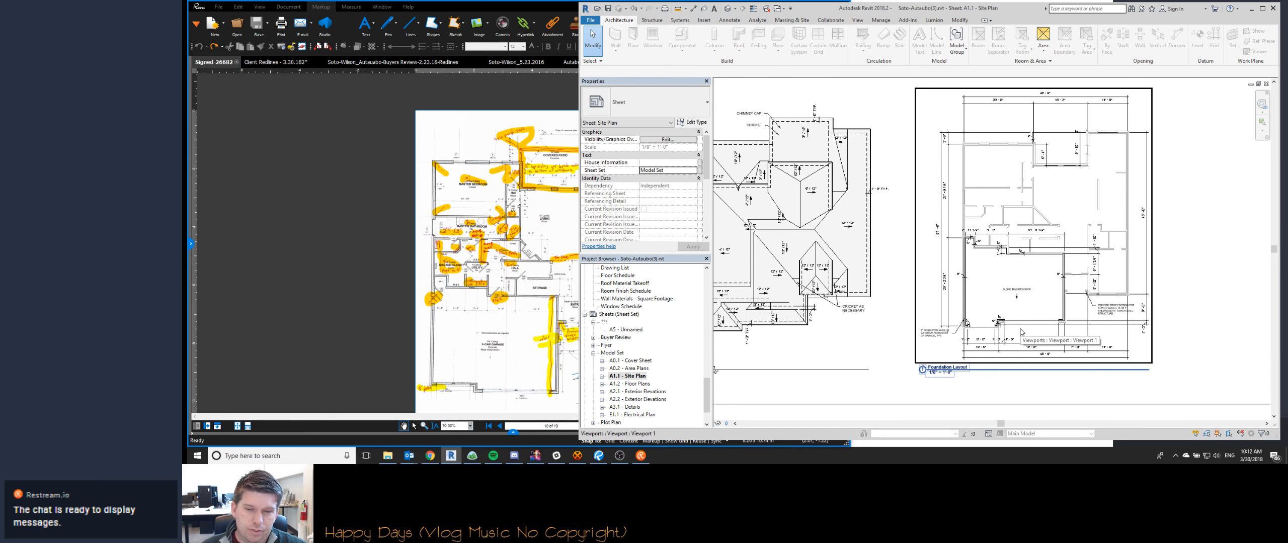
scroll(778, 147, "up", 5)
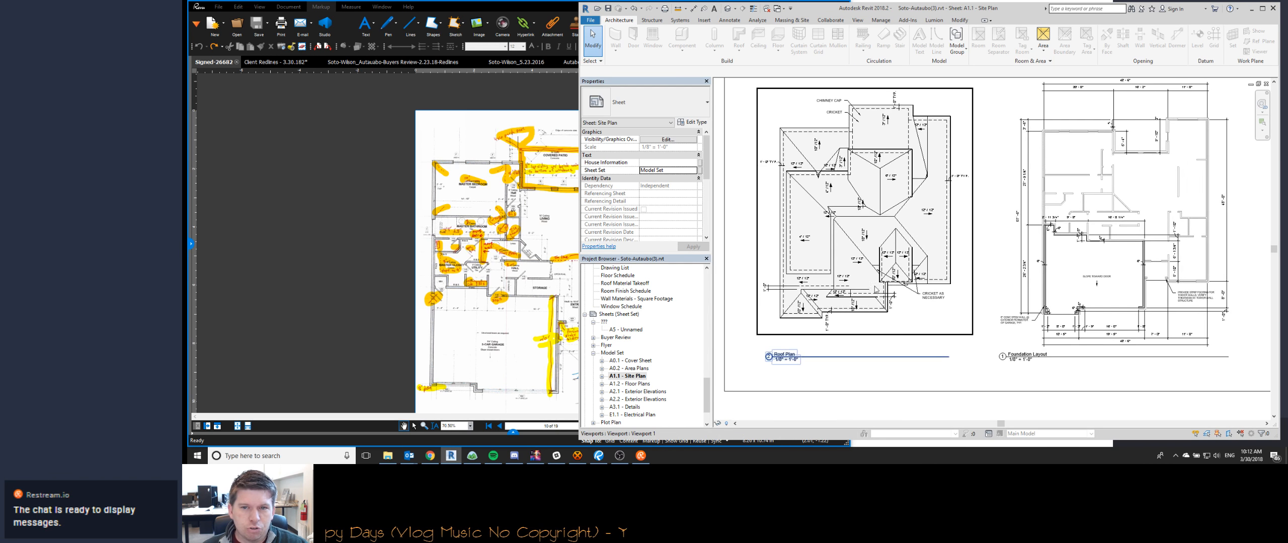
scroll(932, 255, "down", 5)
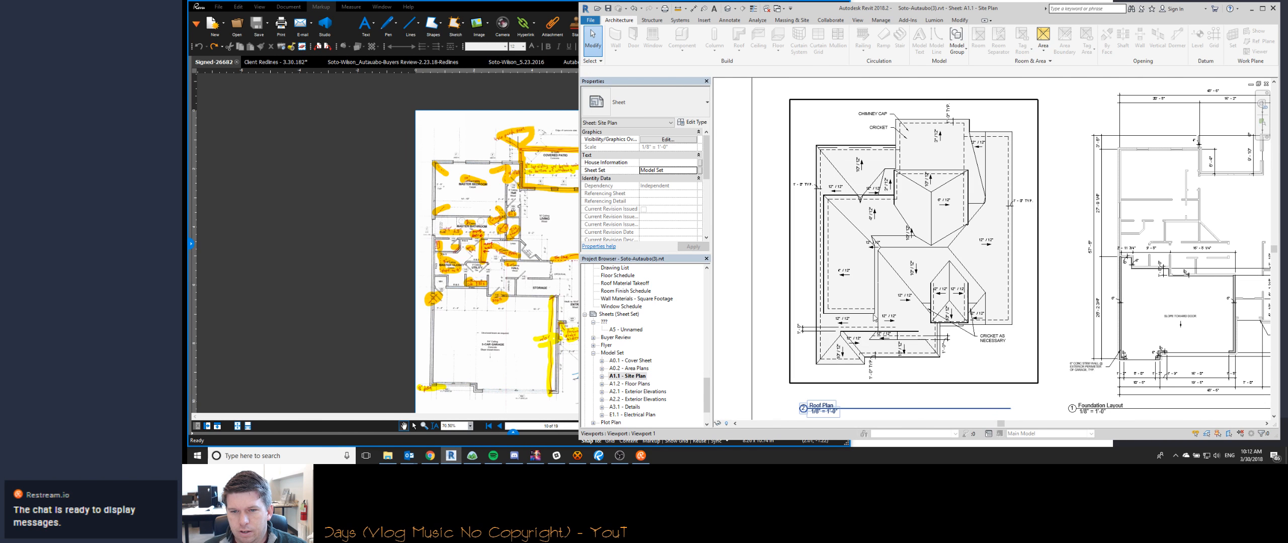
scroll(871, 260, "up", 5)
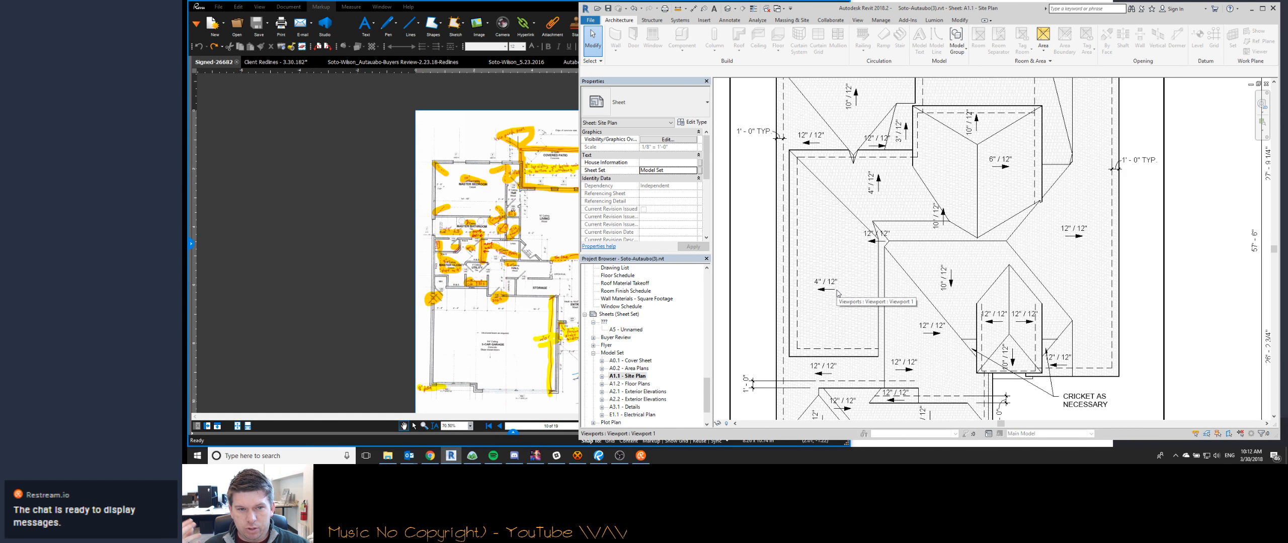
- Compare the signed contract's floor plan with the roof plan and the garage area of the foundation layout on sheet A1.1
left_click_drag(523, 312, 519, 202)
left_click_drag(580, 229, 547, 256)
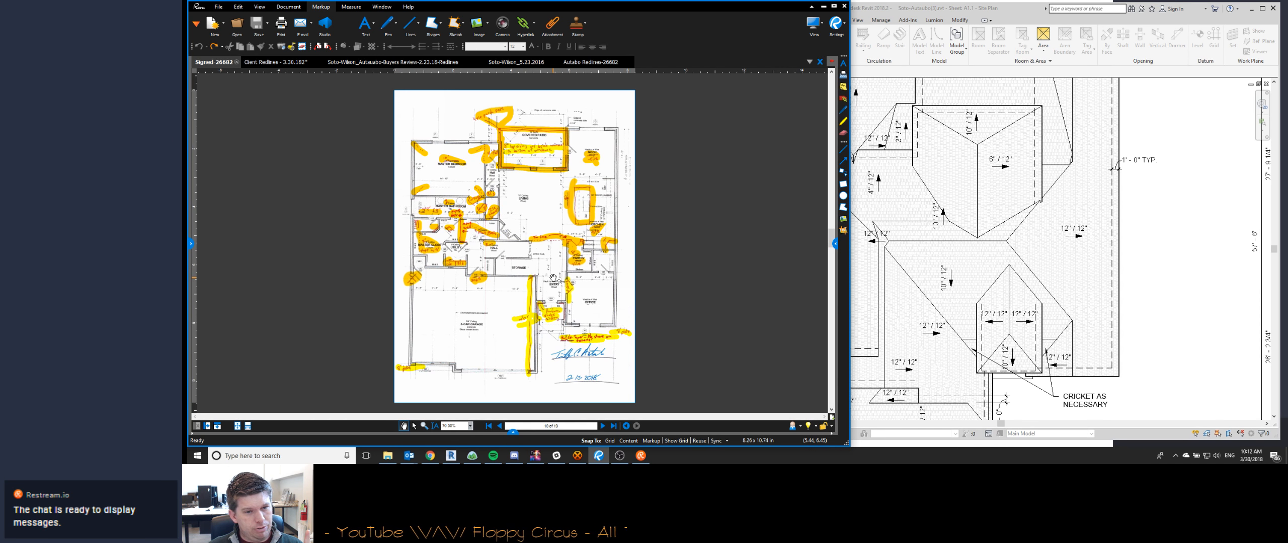
left_click(941, 313)
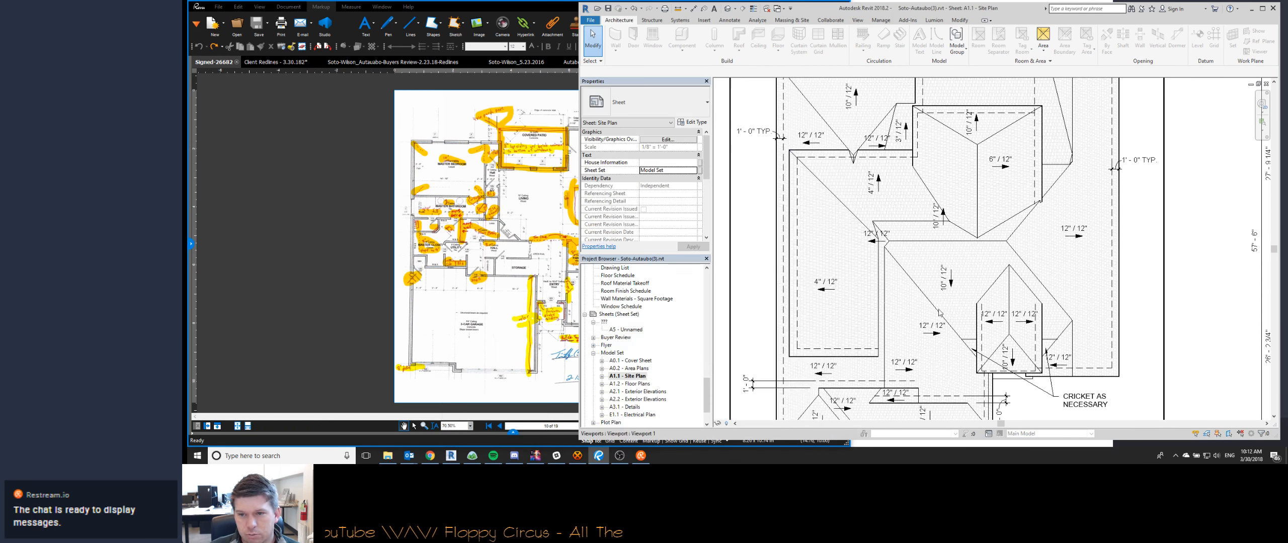
scroll(941, 312, "down", 3)
scroll(1084, 382, "up", 3)
middle_click_drag(1085, 381, 827, 346)
scroll(828, 346, "down", 3)
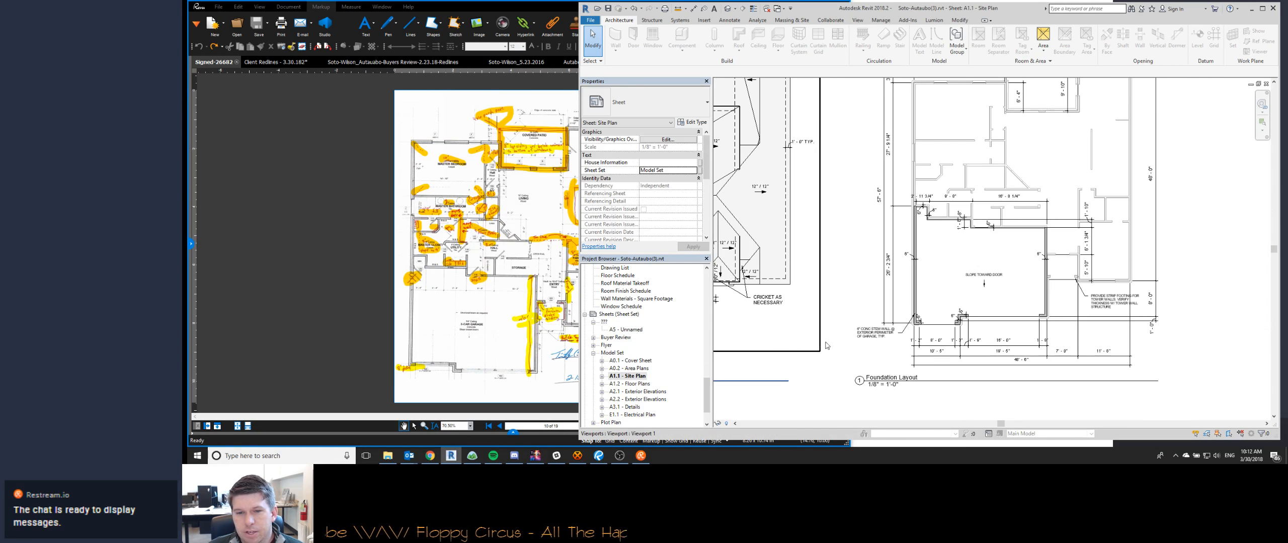
scroll(967, 232, "up", 5)
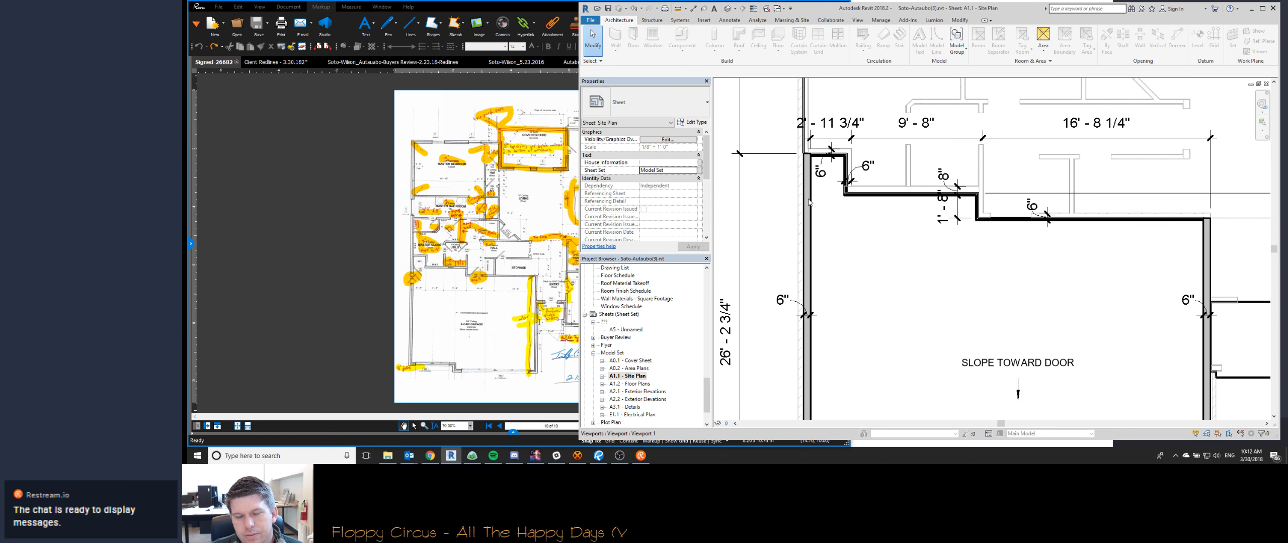
- Activate the Foundation Layout view on the sheet and check the solid gray filled region that represents the garage stem wall
double_click(920, 311)
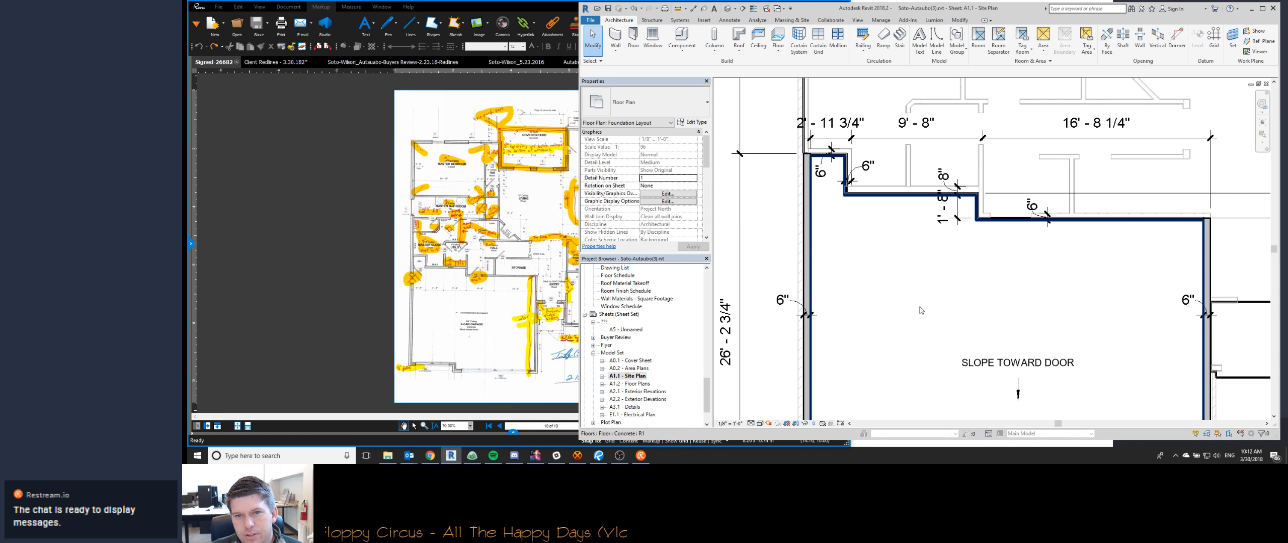
left_click(808, 209)
scroll(858, 205, "down", 2)
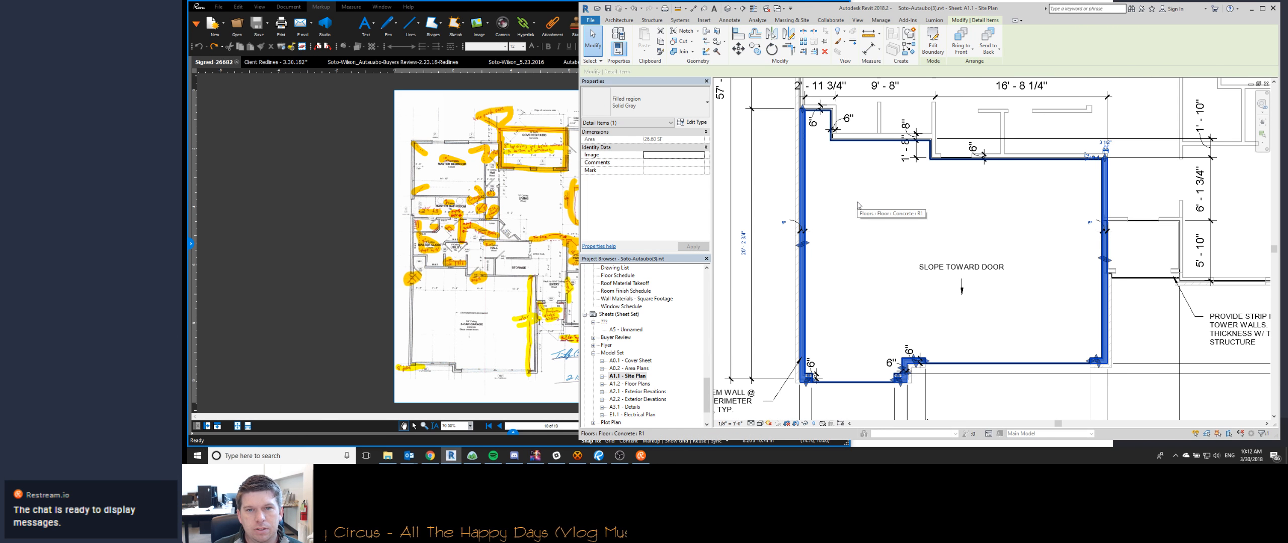
key("Escape")
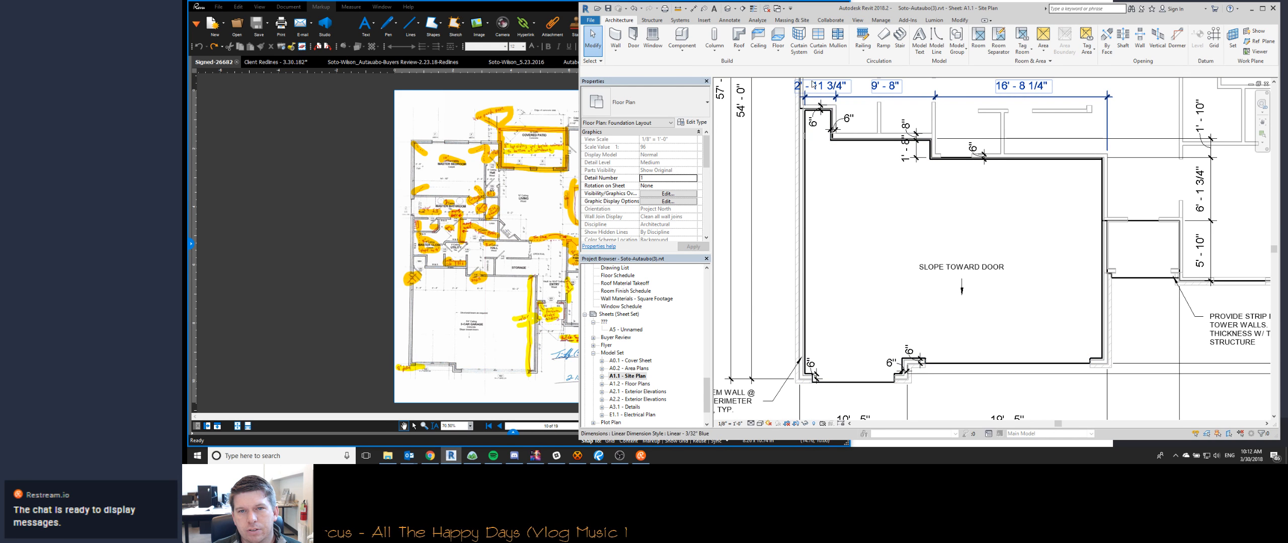
- Examine the garage slab outline, stem wall, door openings and dimension strings in the Foundation Layout view
scroll(808, 163, "up", 5)
scroll(803, 158, "down", 5)
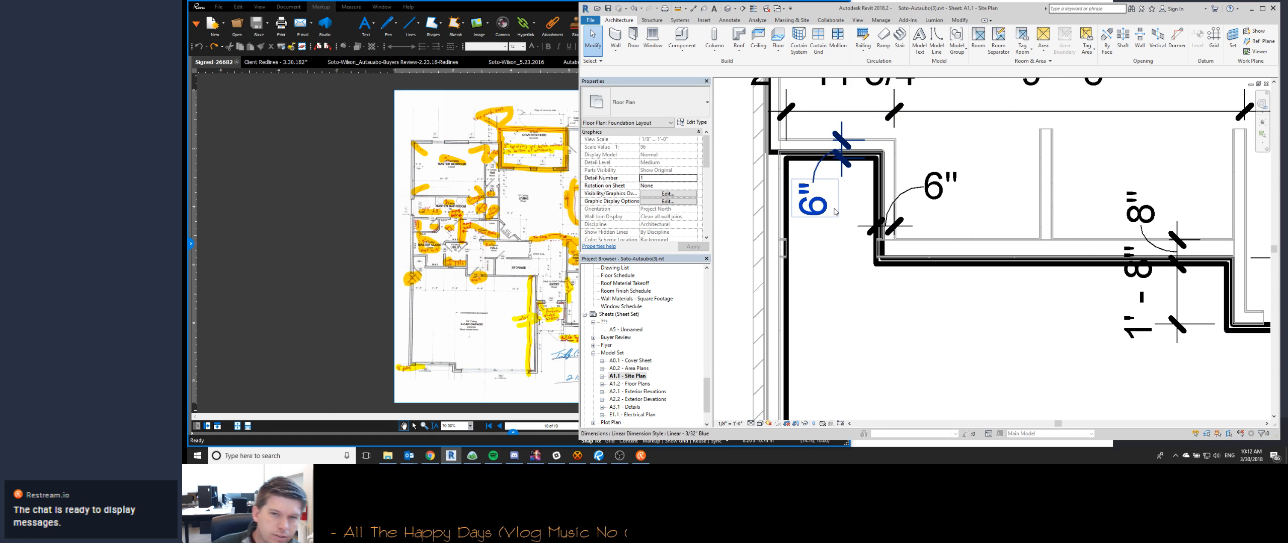
scroll(835, 246, "up", 4)
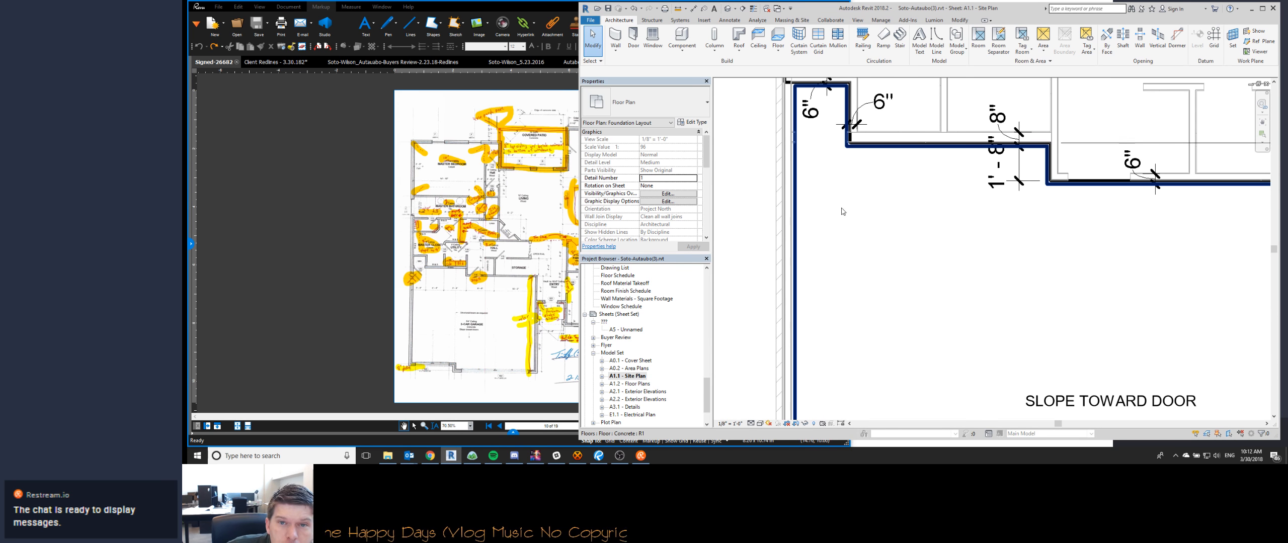
scroll(839, 251, "down", 2)
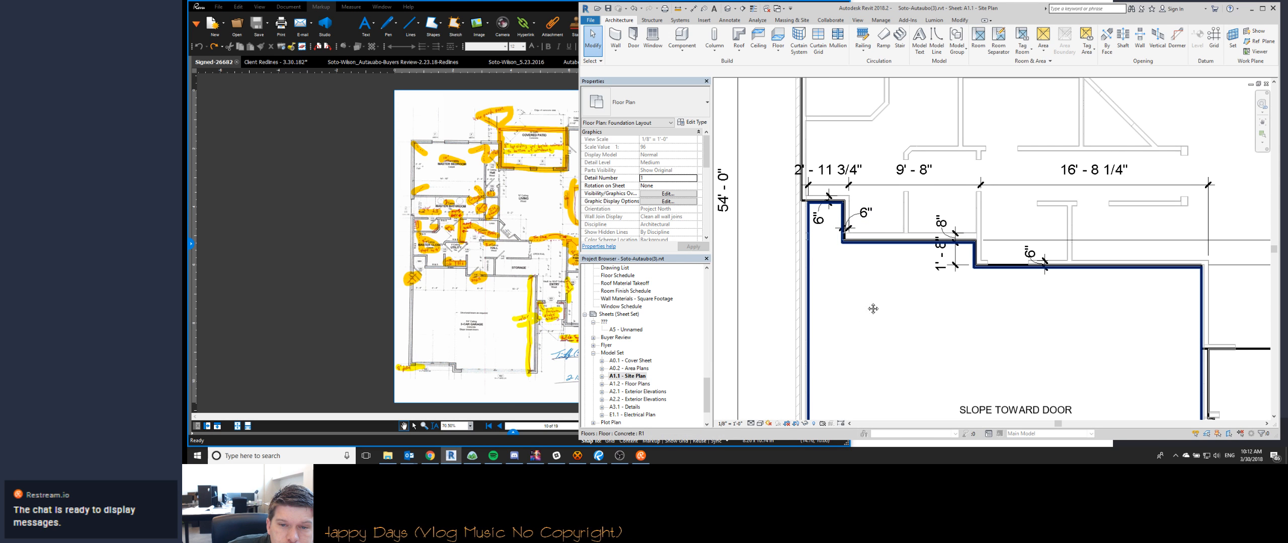
scroll(868, 302, "down", 2)
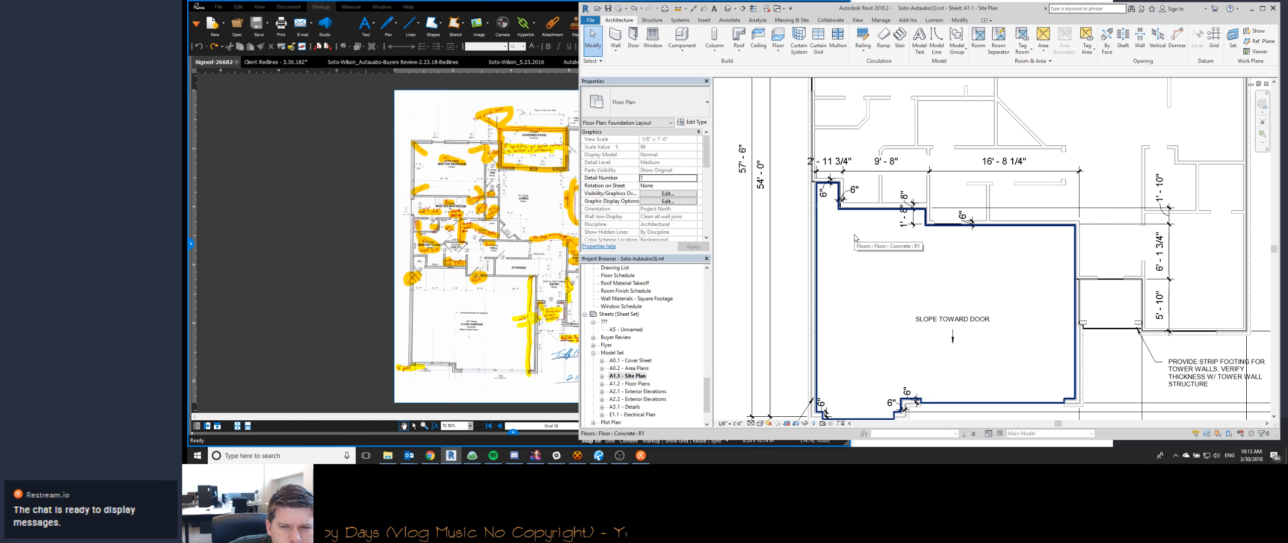
middle_click_drag(919, 308, 891, 238)
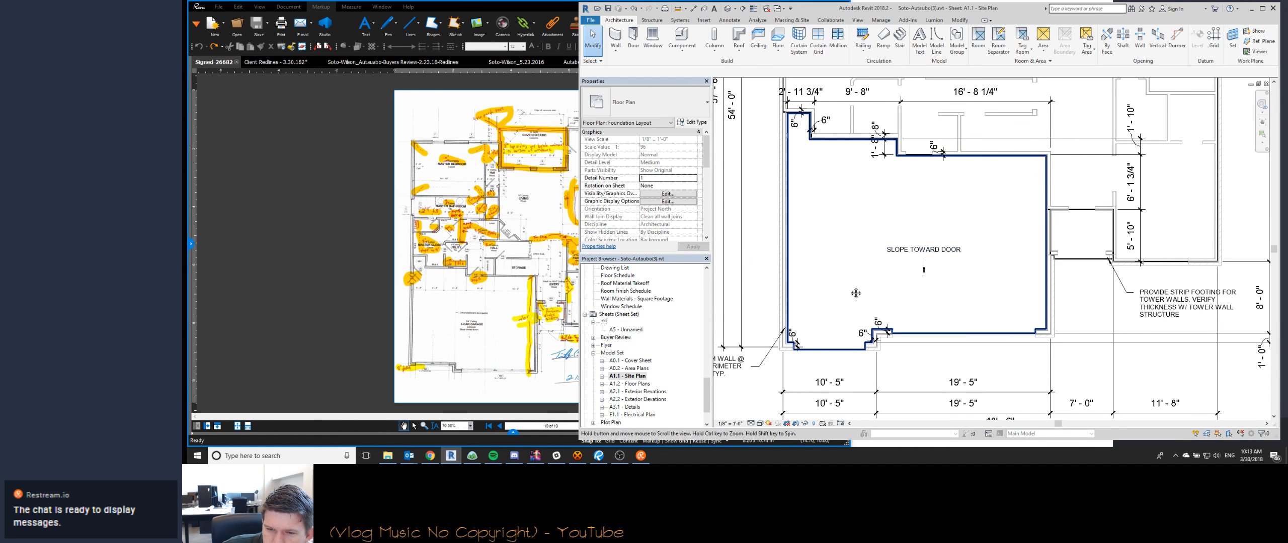
middle_click_drag(857, 296, 839, 222)
scroll(840, 222, "down", 1)
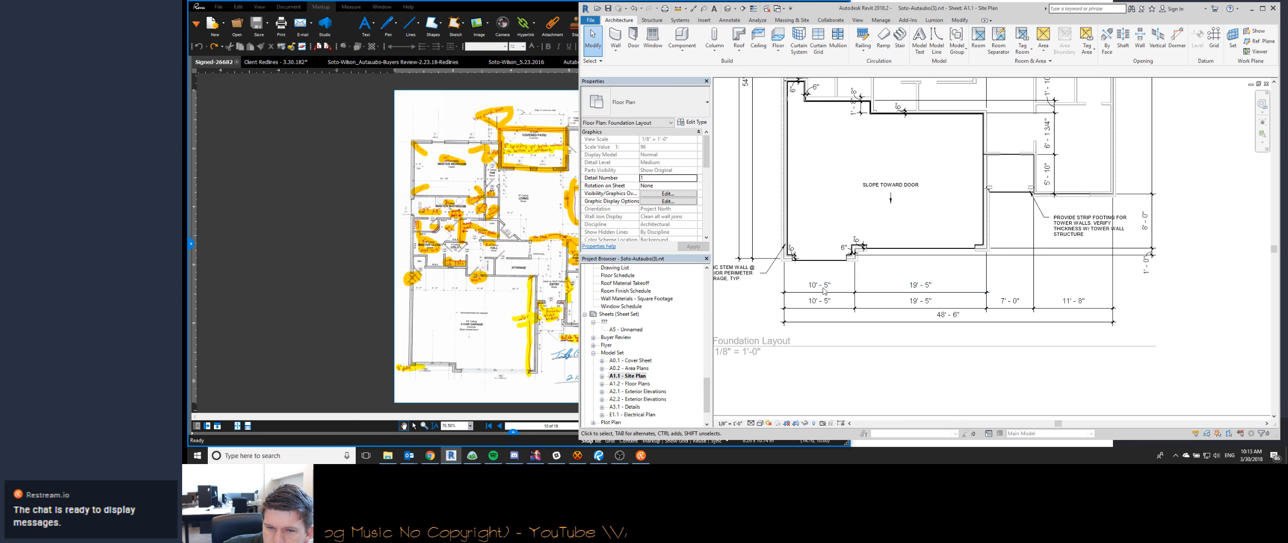
scroll(936, 291, "down", 2)
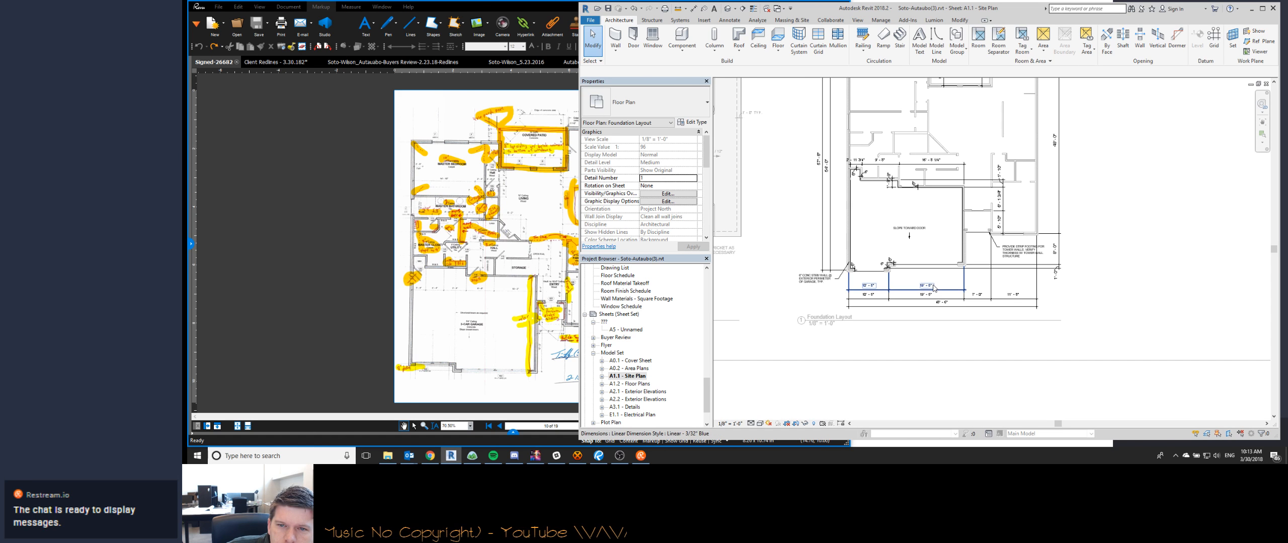
scroll(877, 262, "up", 4)
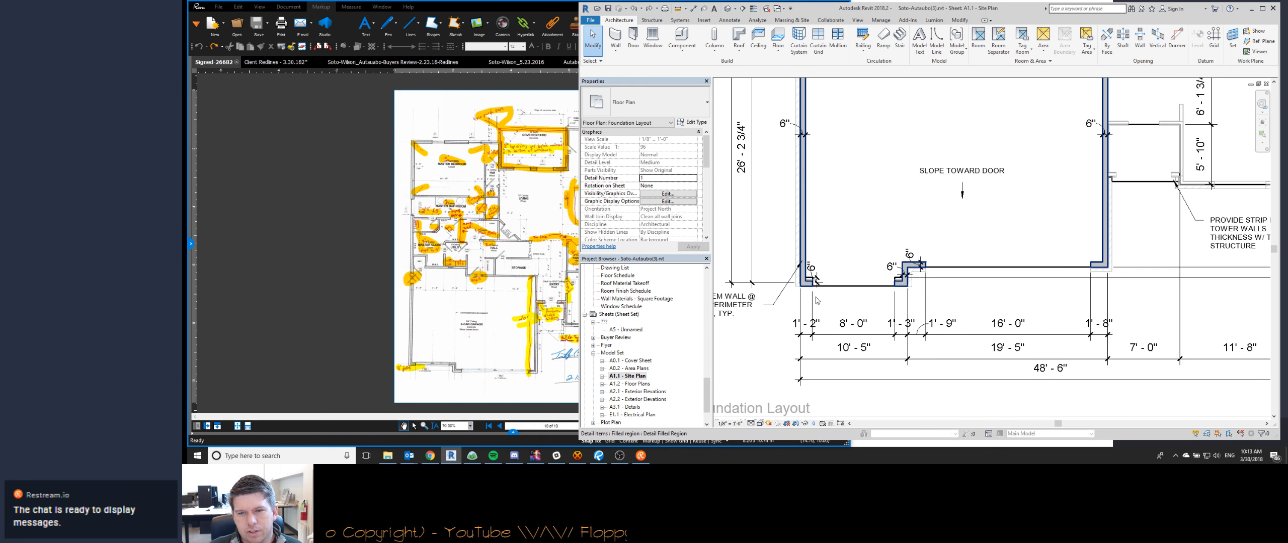
scroll(855, 241, "up", 5)
scroll(855, 267, "down", 3)
middle_click_drag(855, 267, 877, 156, "shift")
- In the 3D view, temporarily hide the element blocking the garage and inspect the concrete slab edge along the brick wall and doors
left_click(887, 354)
key("h")
key("h")
scroll(817, 292, "up", 4)
middle_click_drag(818, 292, 927, 215, "shift")
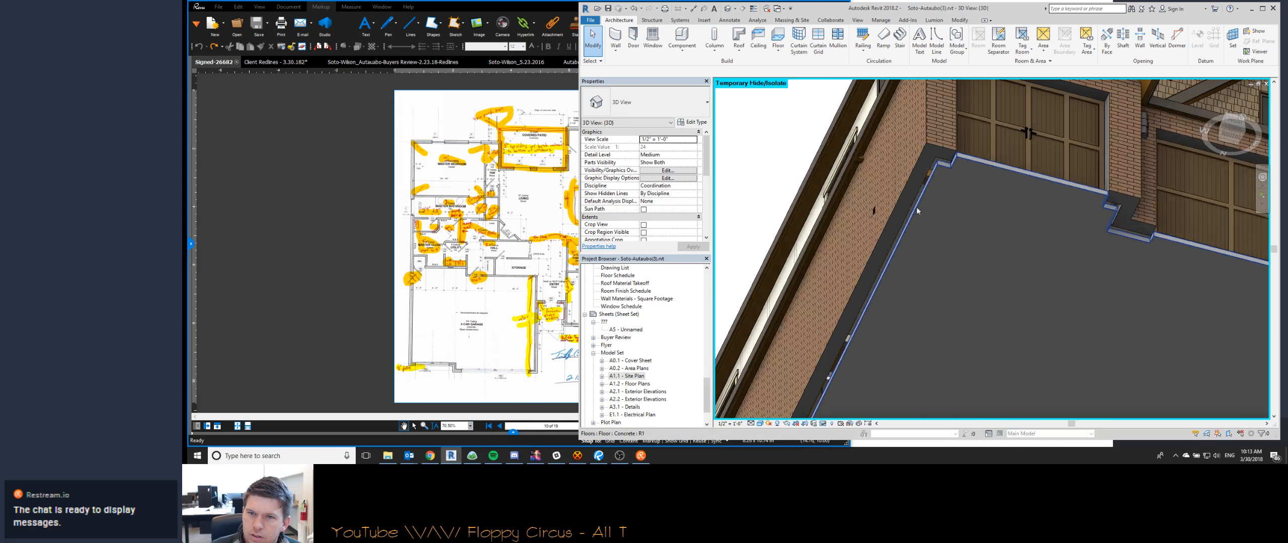
- Return to sheet A1.1 and temporarily hide the garage stem wall's filled region in the Foundation Layout view
double_click(628, 375)
scroll(810, 204, "up", 3)
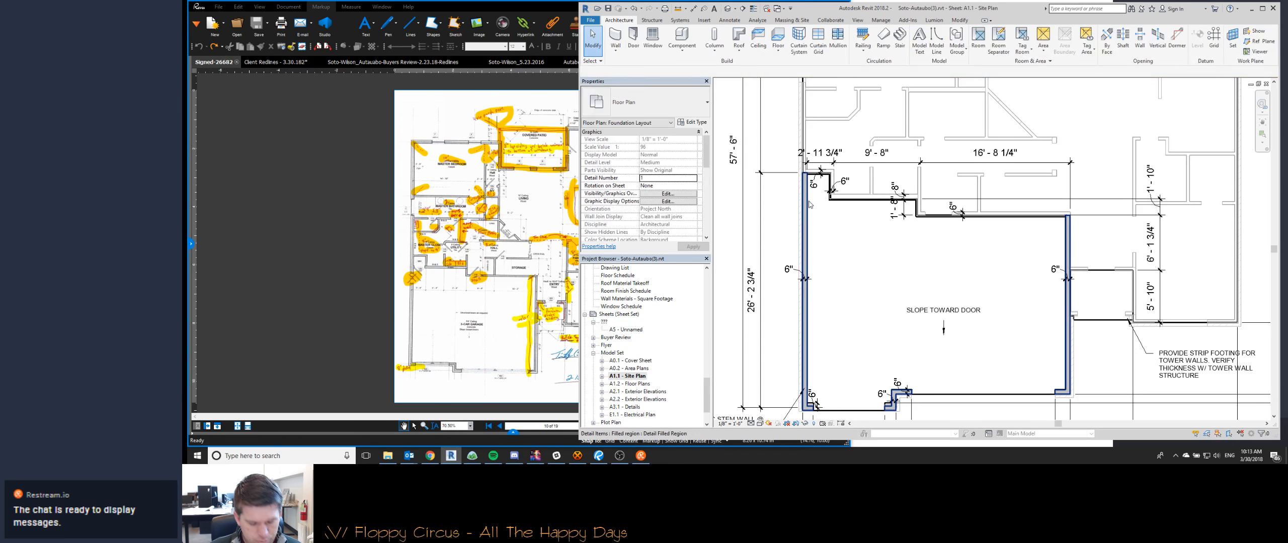
key("h")
key("h")
scroll(807, 198, "up", 4)
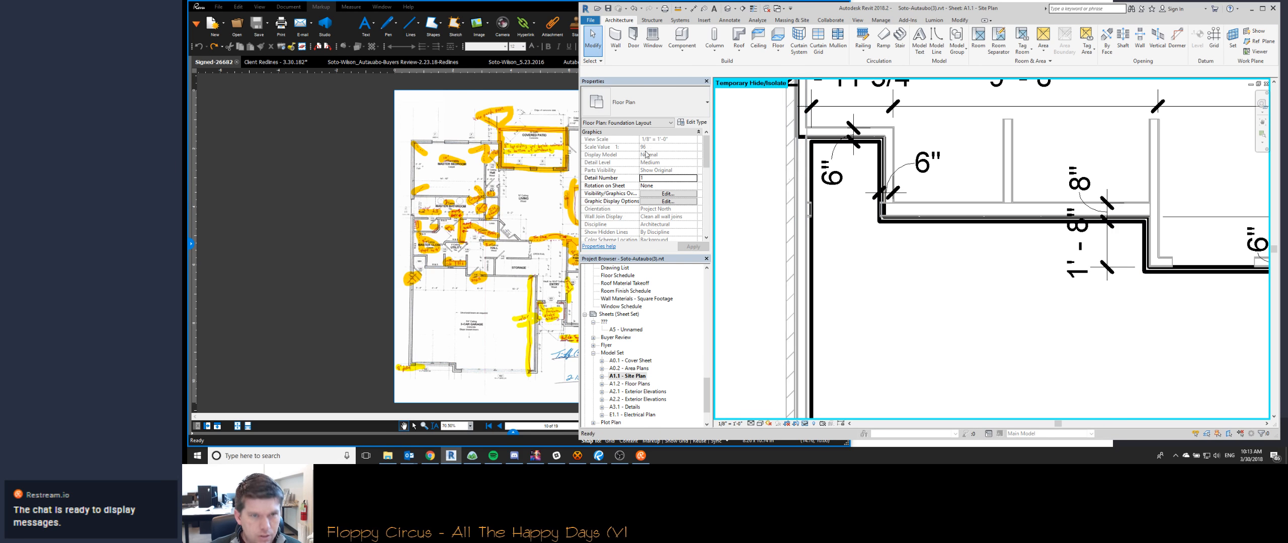
- Start a new wall of type Basic Wall Concrete - 6" and set its base offset to -1'
key("w")
key("a")
left_click(637, 101)
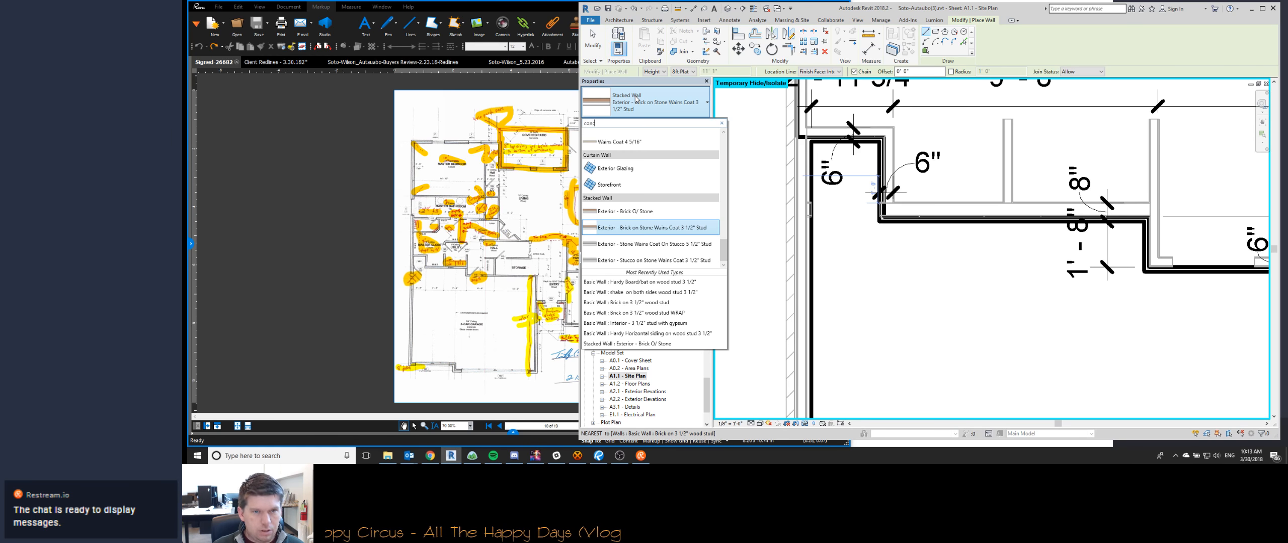
left_click(682, 156)
left_click(683, 156)
type("-1")
key("Return")
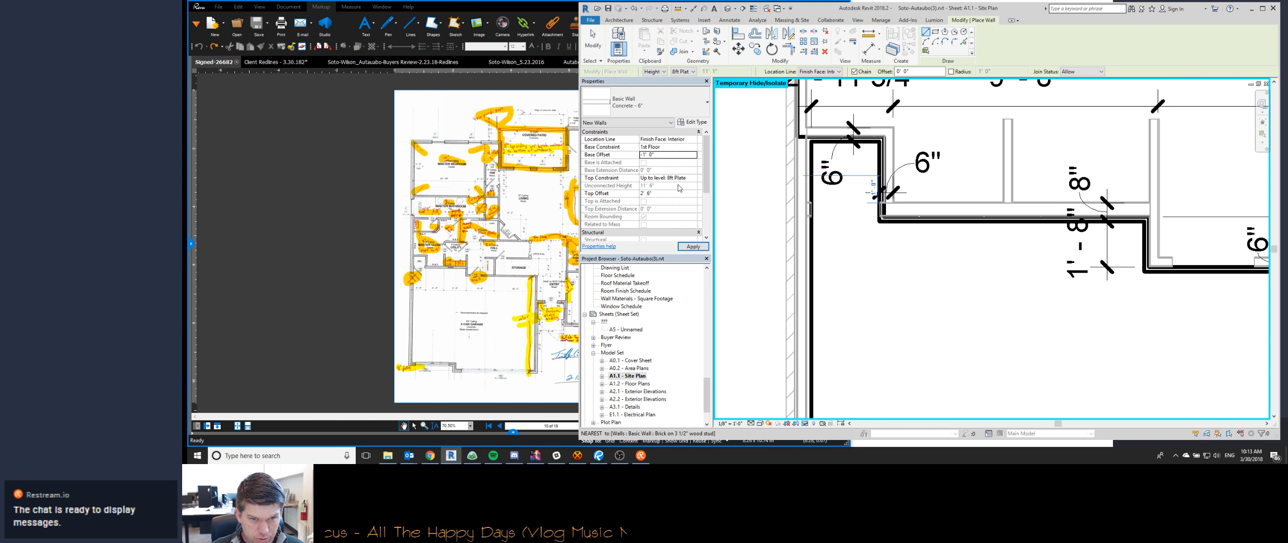
- Constrain the new wall's top up to level 1st Floor and set its top offset to 0
left_click(688, 179)
left_click(693, 178)
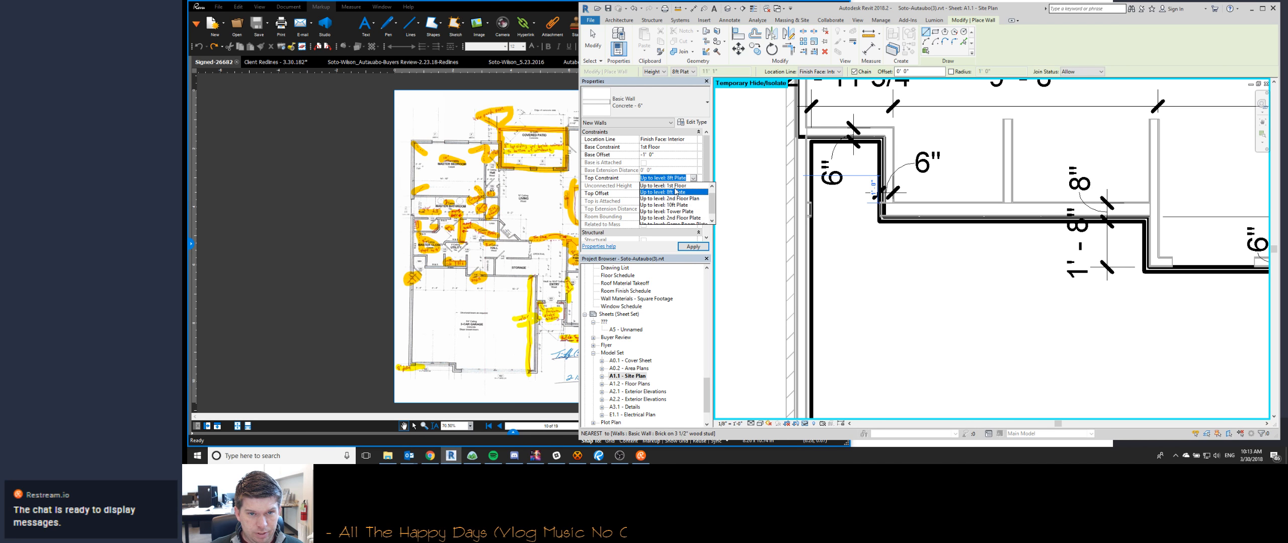
left_click(669, 186)
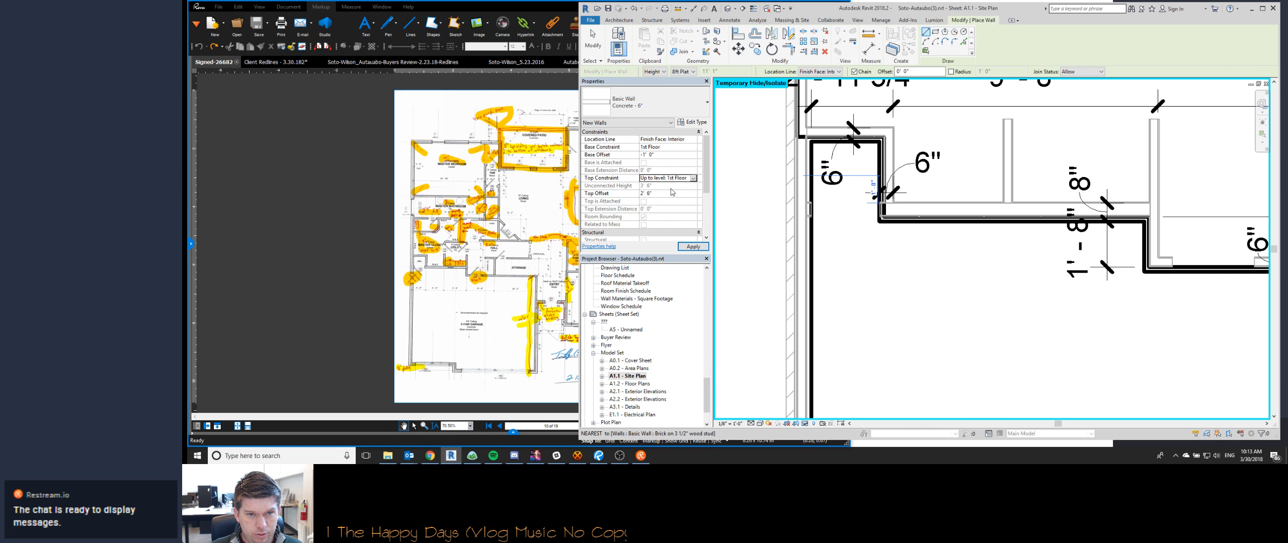
left_click(663, 193)
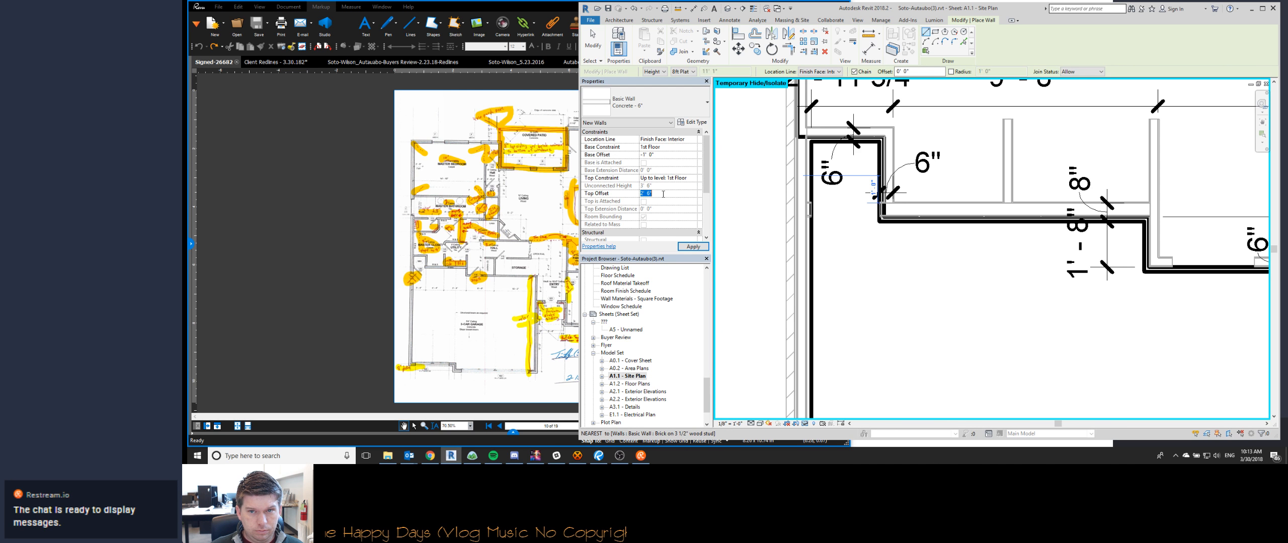
type("0")
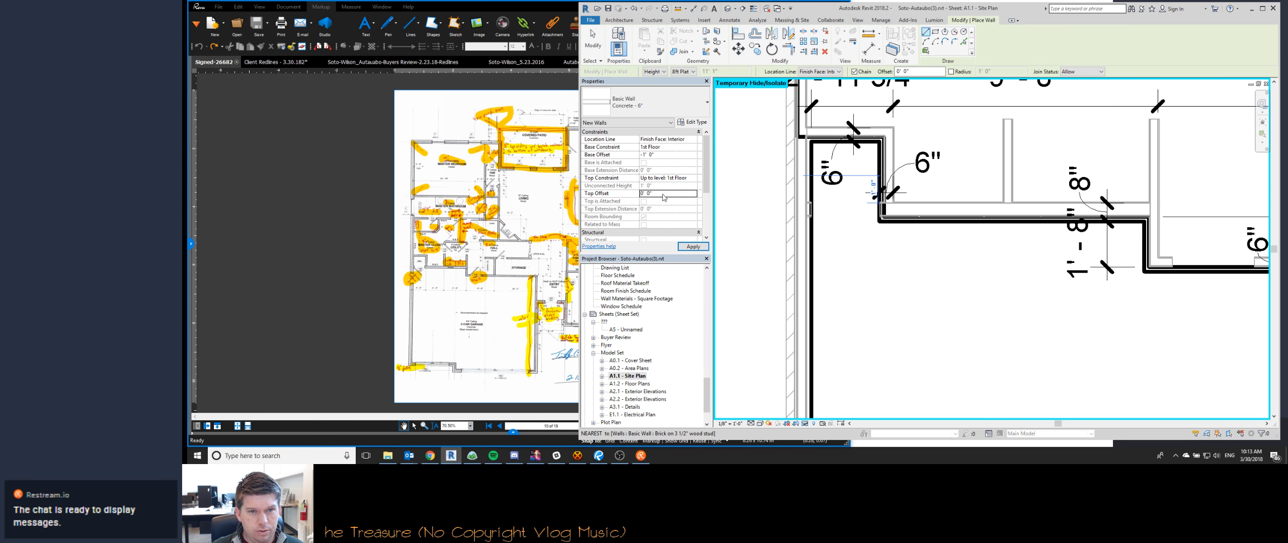
- Place concrete stem walls by picking the lines of the garage's left side wall and the smaller door's front wall
left_click(963, 43)
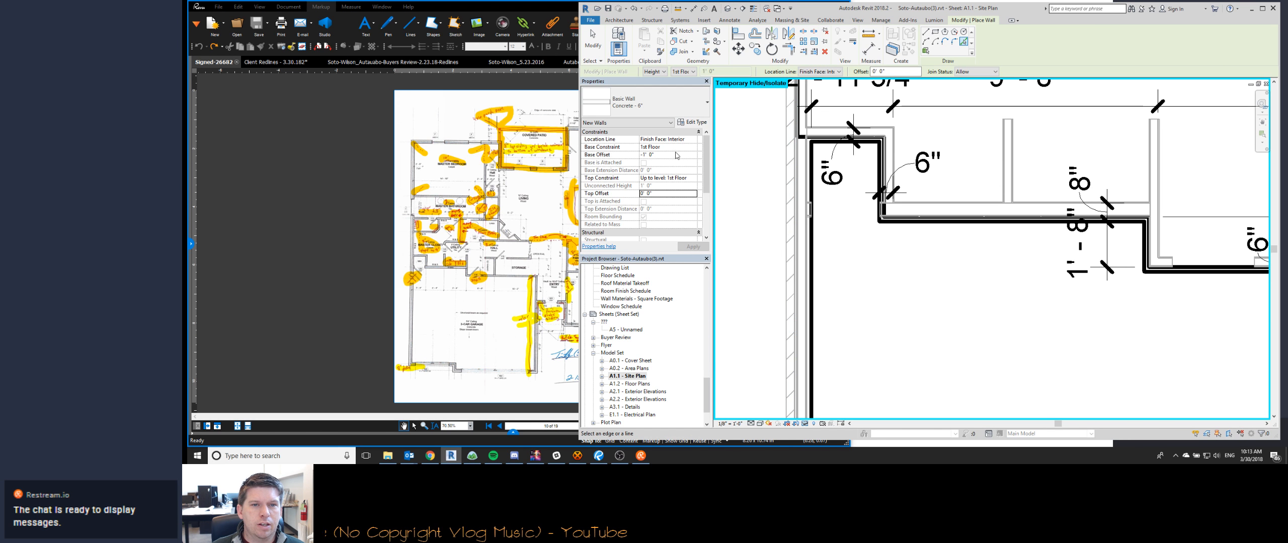
left_click(799, 200)
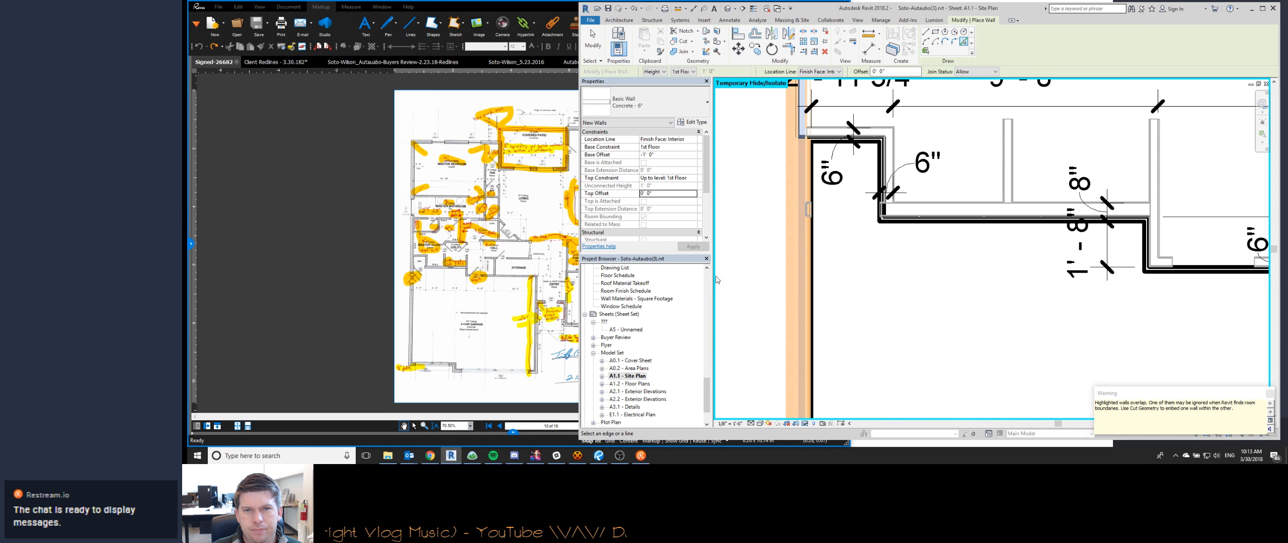
middle_click_drag(833, 223, 831, 202)
scroll(830, 201, "down", 4)
scroll(813, 370, "up", 6)
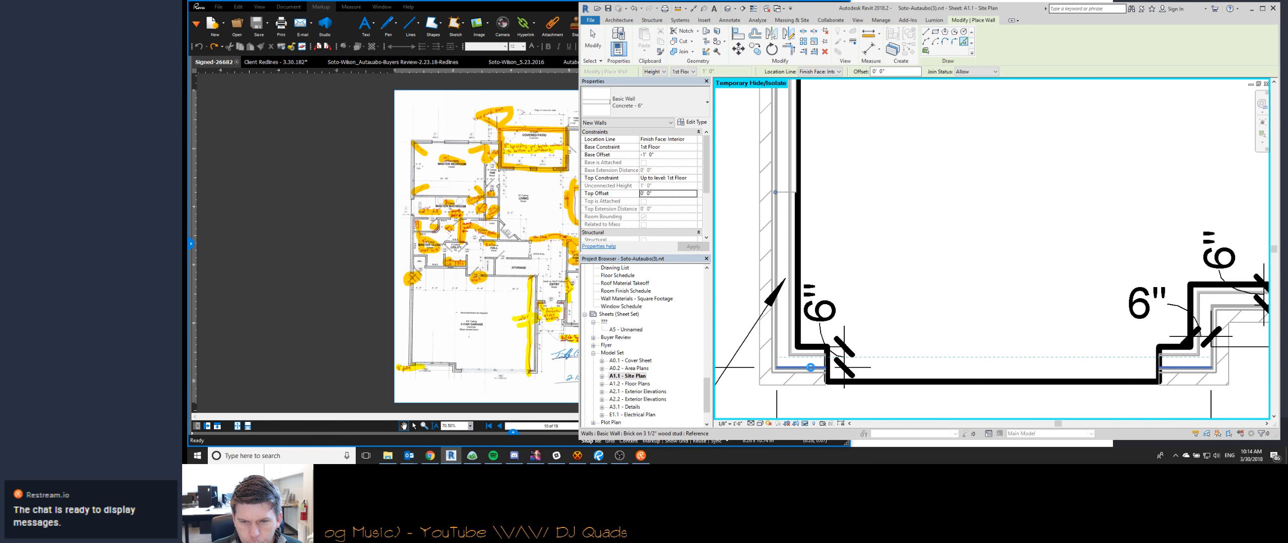
left_click(812, 371)
- Place concrete stem walls by picking the lines of the jog between the doors, the larger door's front wall and the garage's right side wall
middle_click_drag(1005, 294, 803, 300)
scroll(1001, 353, "up", 2)
left_click(1000, 353)
left_click(1057, 274)
scroll(1056, 274, "down", 3)
middle_click_drag(1157, 252, 754, 302)
left_click(1073, 247)
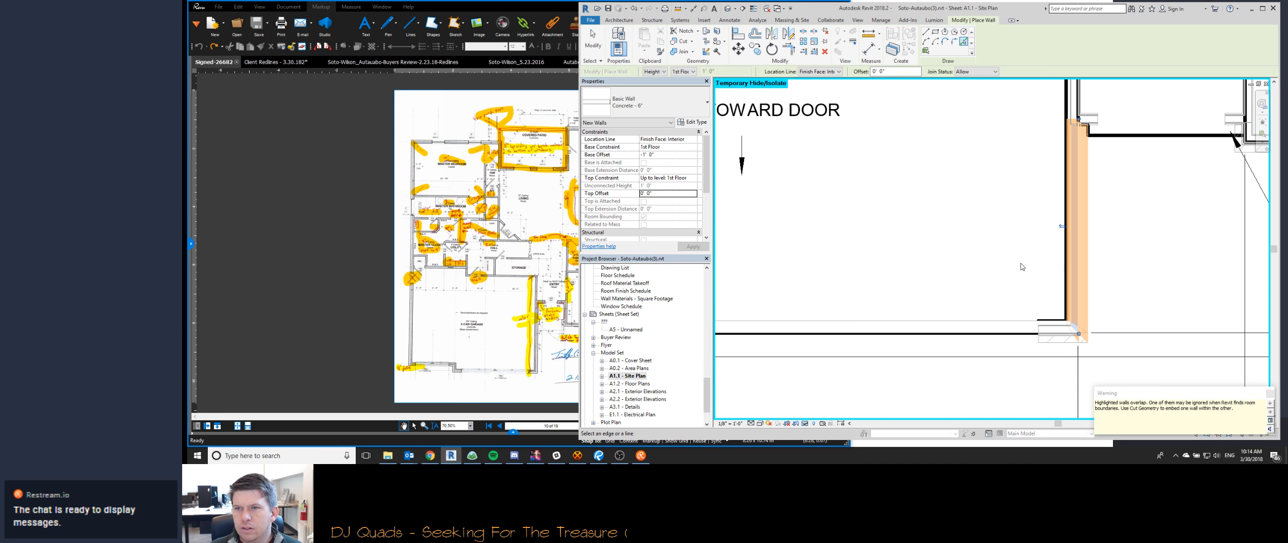
key("Escape")
scroll(988, 282, "down", 5)
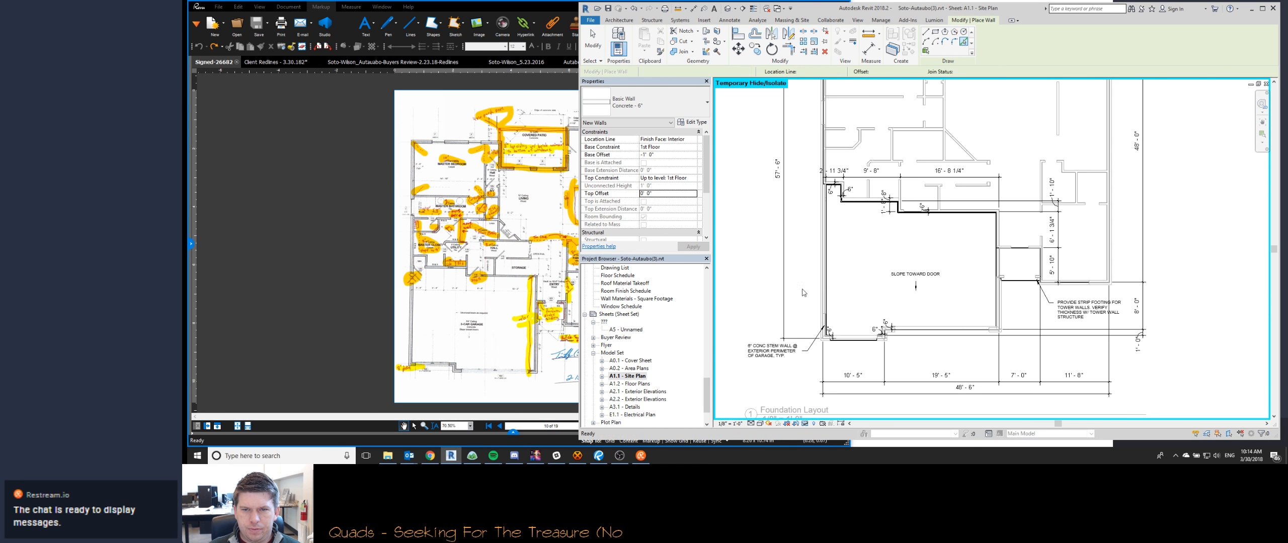
key("Escape")
- Check the filters in the Foundation Layout view's visibility and graphics overrides, leaving them as they are
scroll(831, 219, "up", 3)
key("v")
key("v")
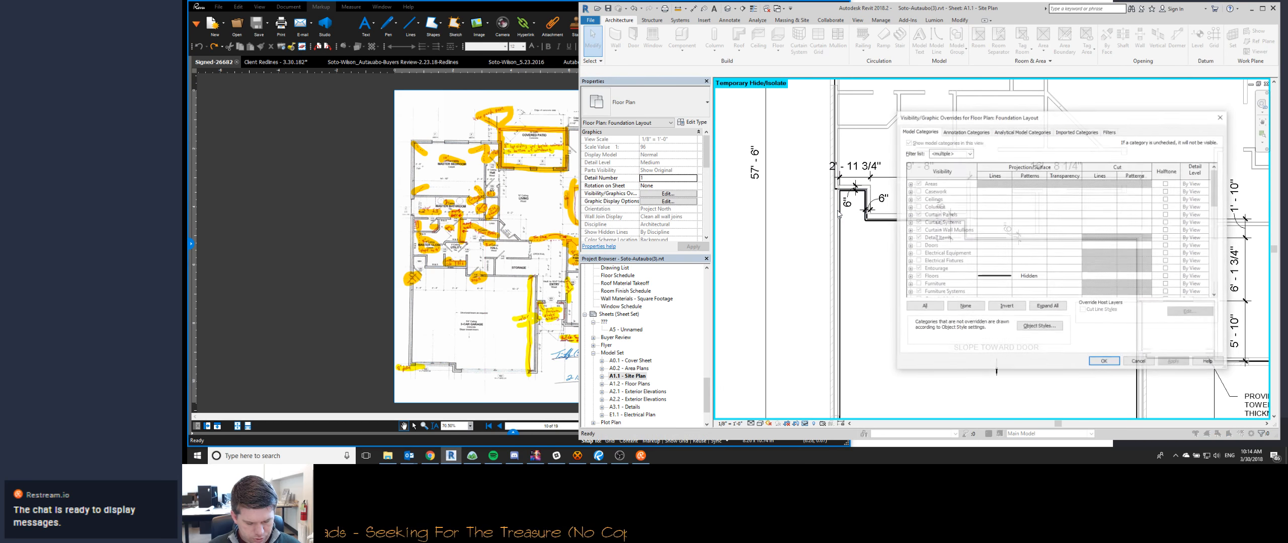
left_click(1109, 132)
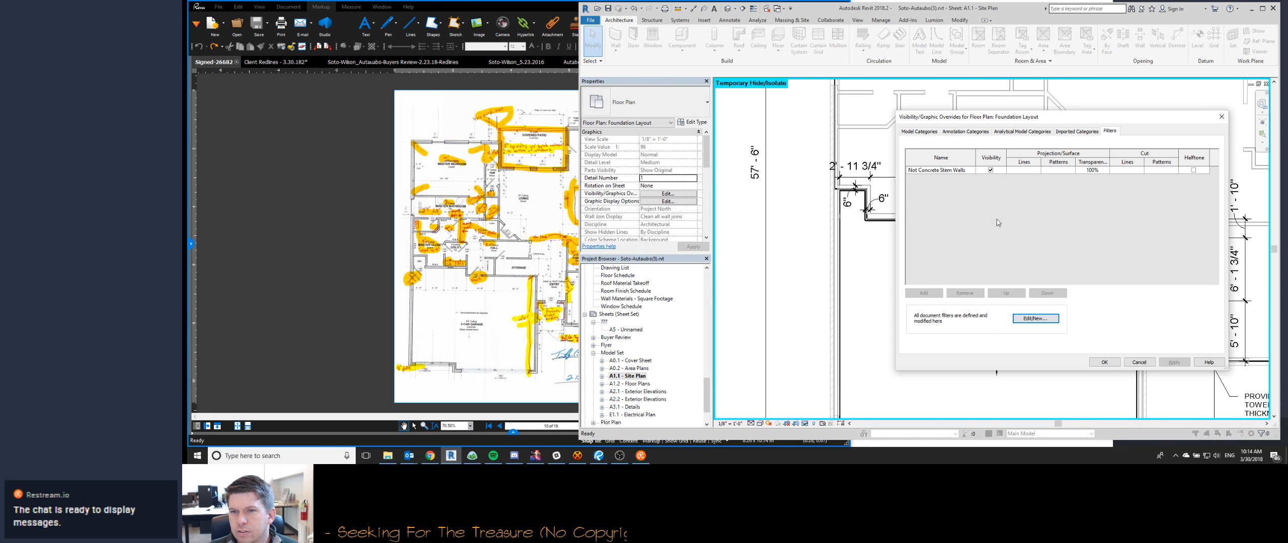
left_click(1136, 362)
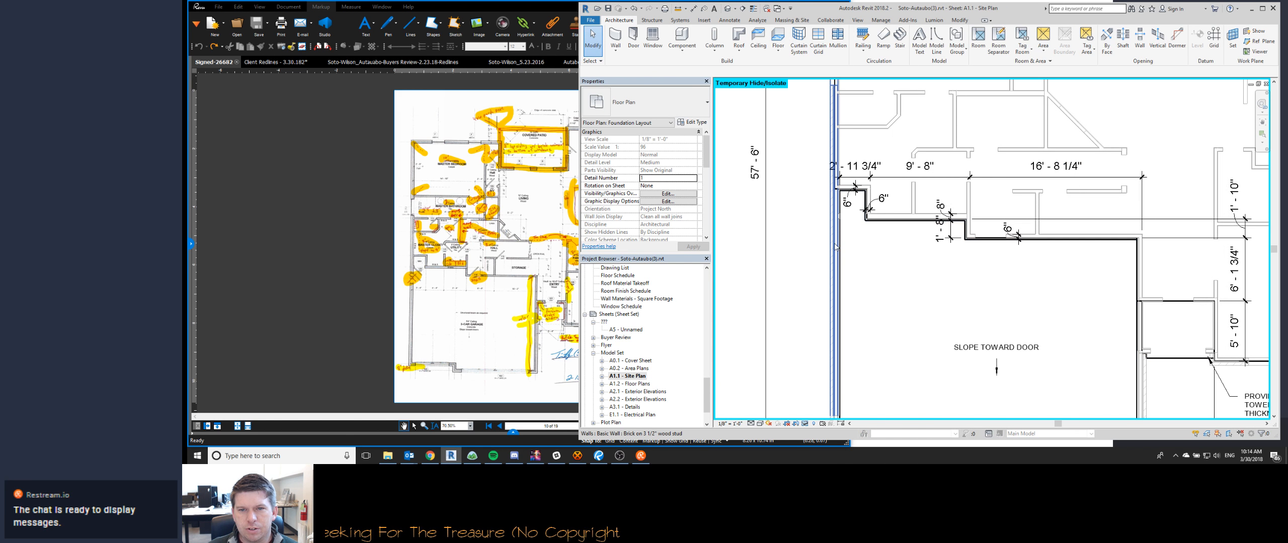
- Restore the hidden elements to compare the garage's filled region with the new stem walls, and temporarily hide the region again
scroll(837, 247, "up", 2)
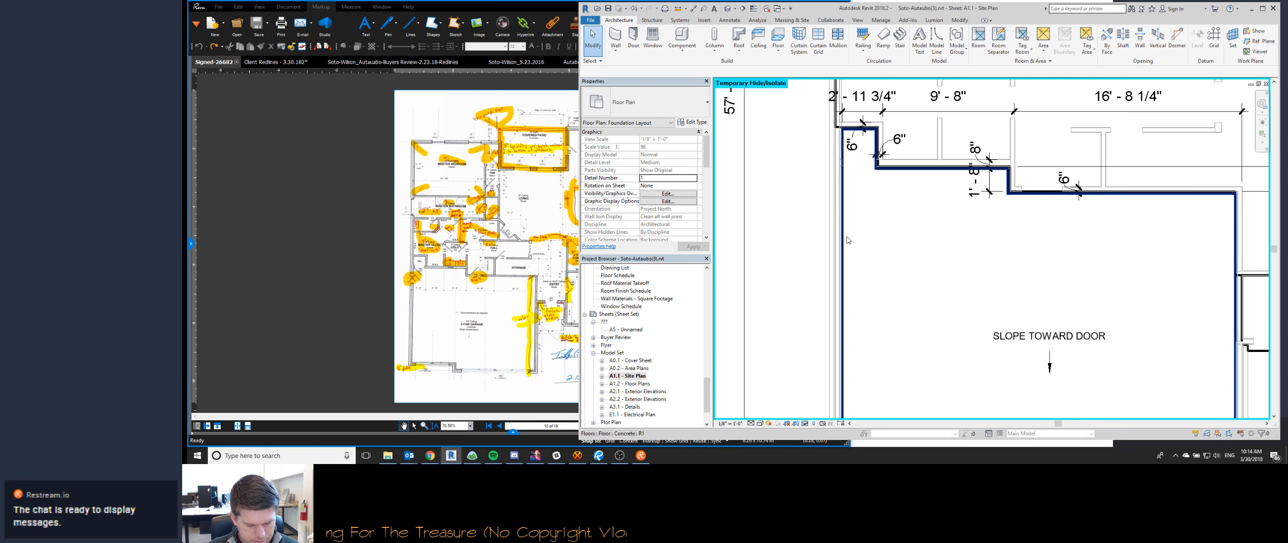
scroll(888, 272, "down", 3)
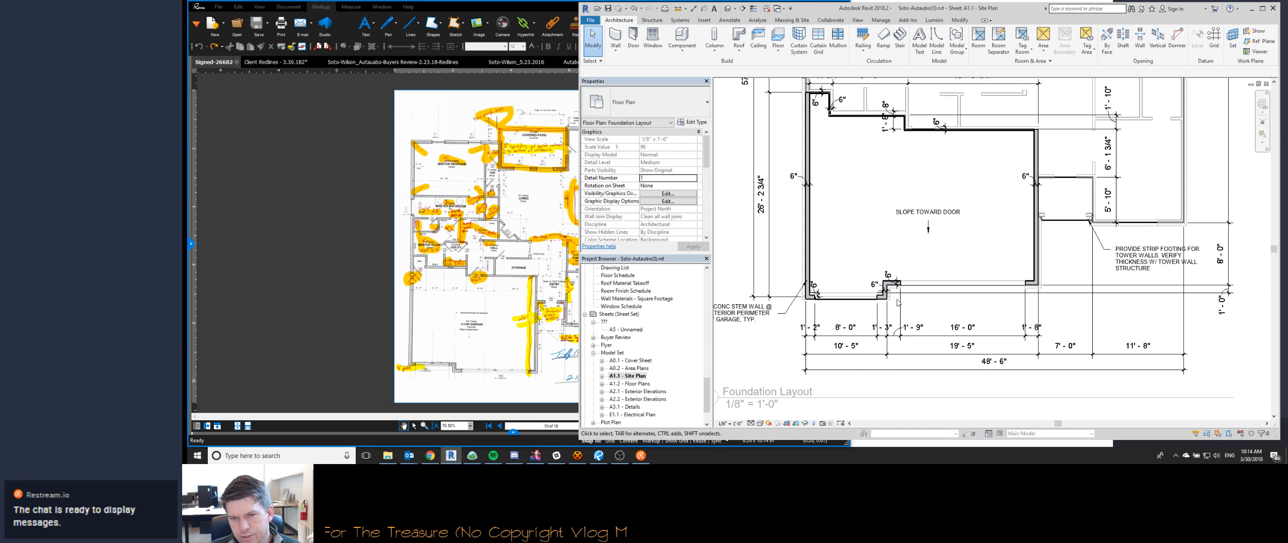
scroll(807, 115, "up", 1)
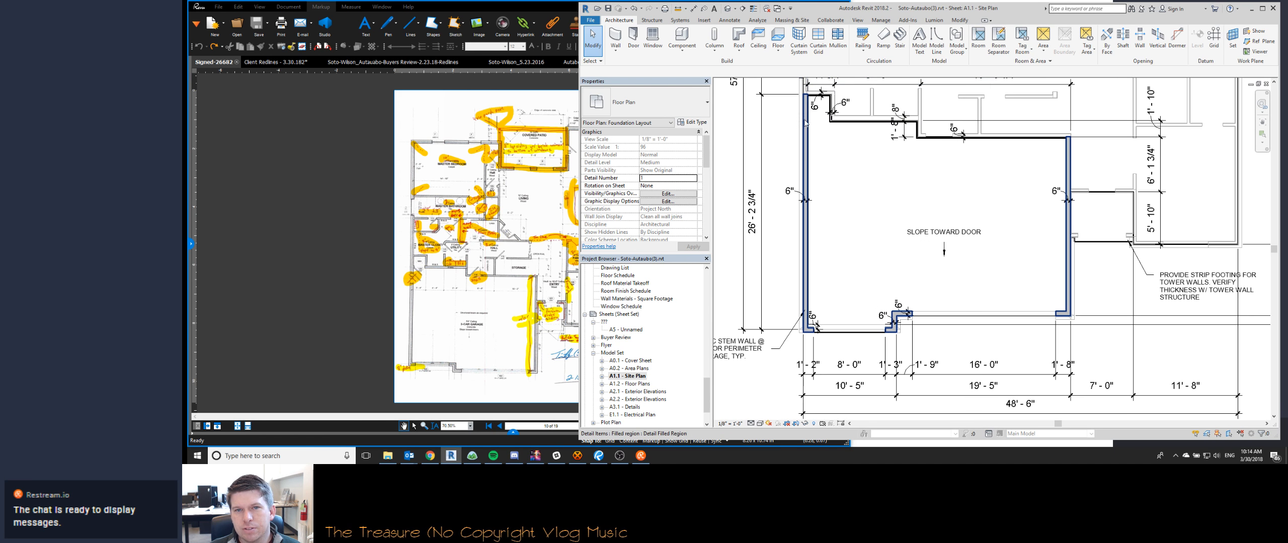
scroll(818, 150, "up", 3)
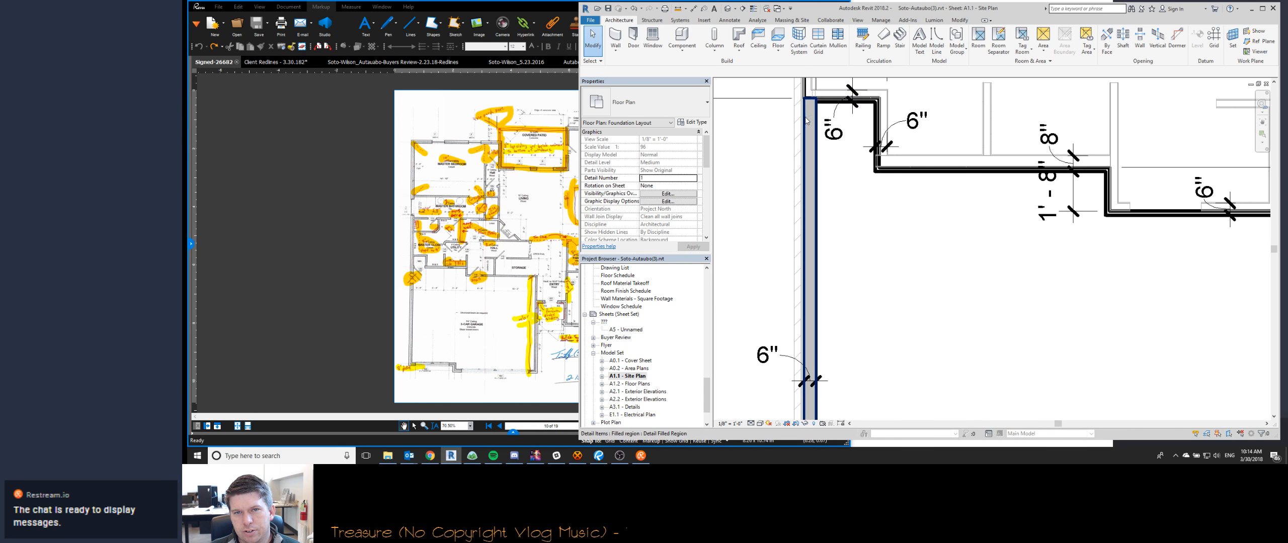
middle_click_drag(805, 120, 825, 252)
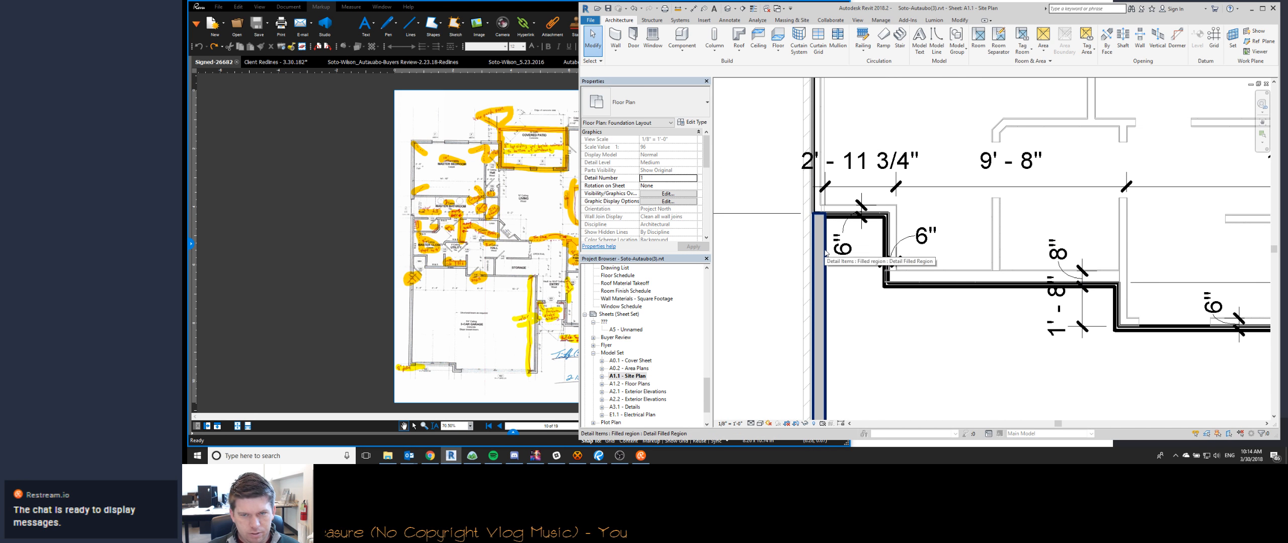
scroll(815, 251, "down", 3)
left_click(805, 250)
key("h")
key("h")
- Override the chained concrete stem walls' graphics in this view with a solid fill surface pattern in gray RGB 128-128-128
scroll(812, 118, "down", 2)
key("Tab")
left_click(807, 205)
right_click(808, 205)
mouse_move(865, 293)
left_click(931, 294)
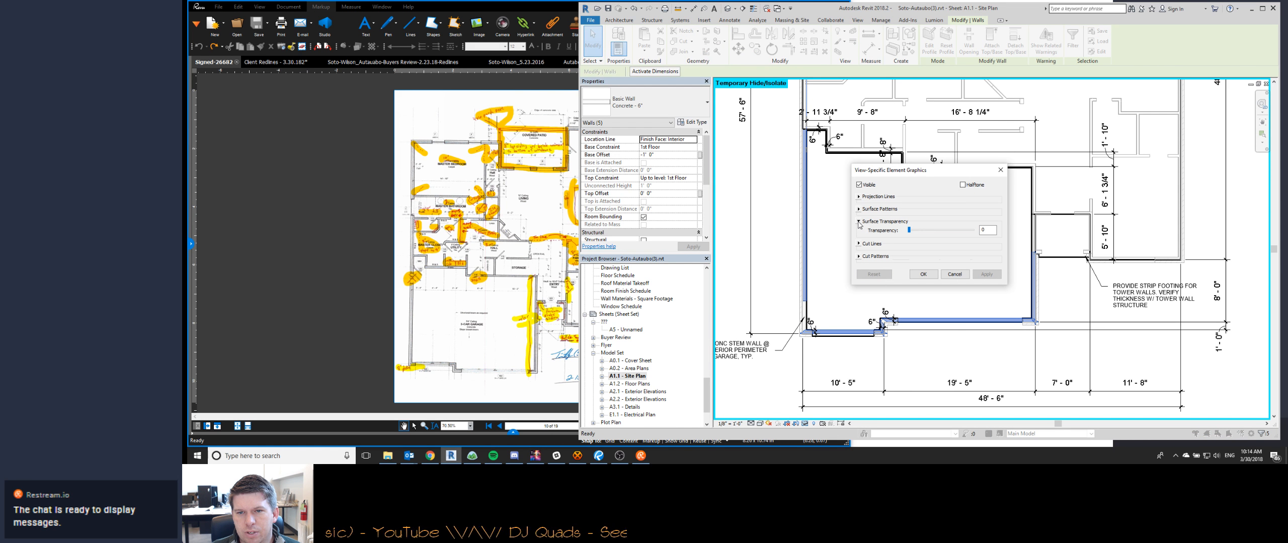
left_click(859, 208)
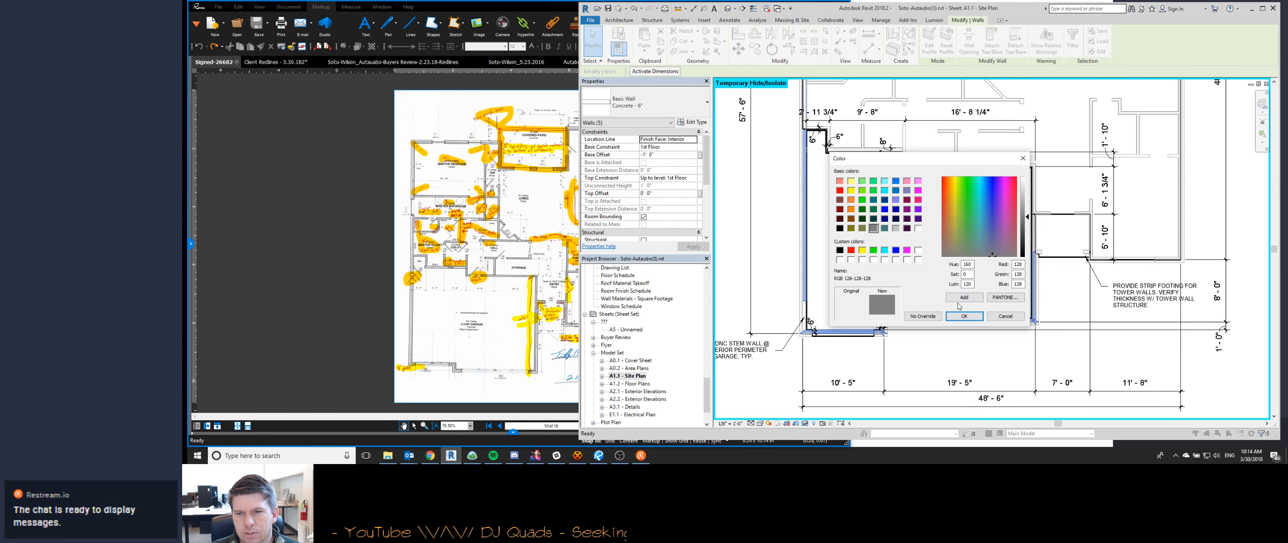
left_click(964, 313)
left_click(932, 246)
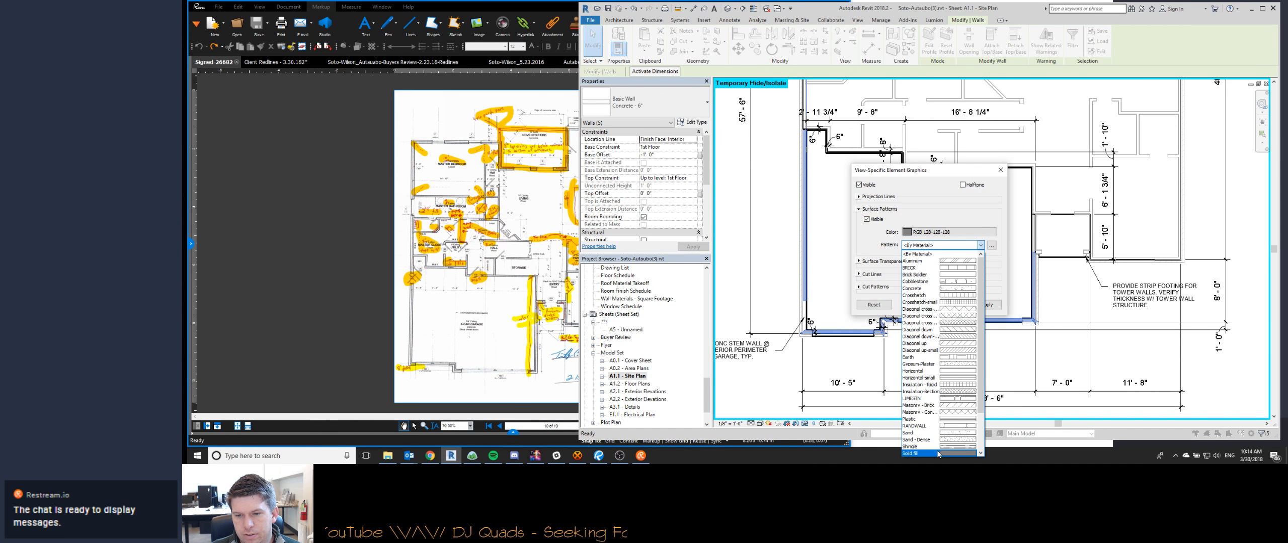
left_click(924, 454)
left_click(921, 304)
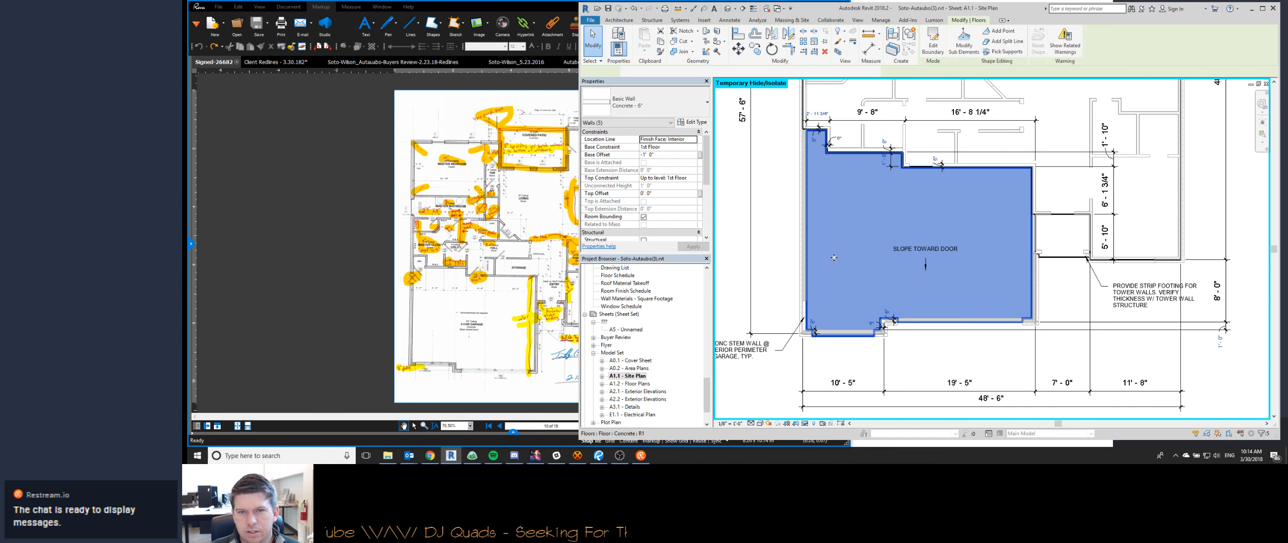
- Trim the garage's left side stem wall to the slab edge at the upper-left notch
key("Escape")
scroll(801, 134, "up", 8)
middle_click_drag(737, 178, 744, 245)
key("t")
key("r")
left_click(856, 175)
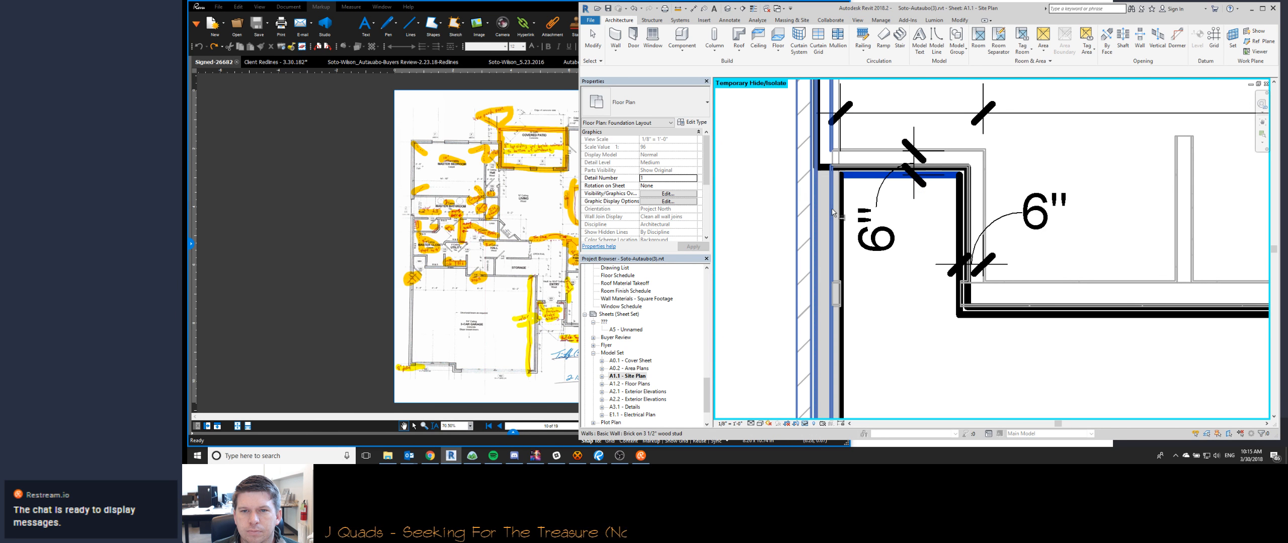
left_click(837, 218)
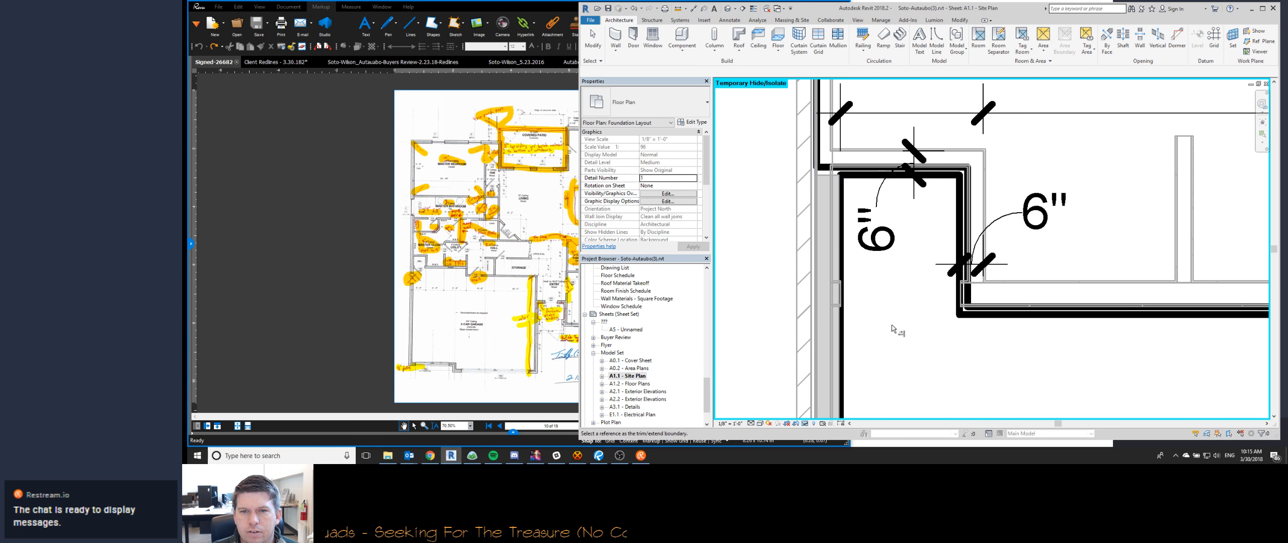
key("Escape")
- Extend the stem walls to meet at the garage's front-left corner beside the smaller door
middle_click_drag(850, 146, 1031, 182)
scroll(852, 182, "down", 5)
scroll(825, 302, "up", 3)
key("t")
key("r")
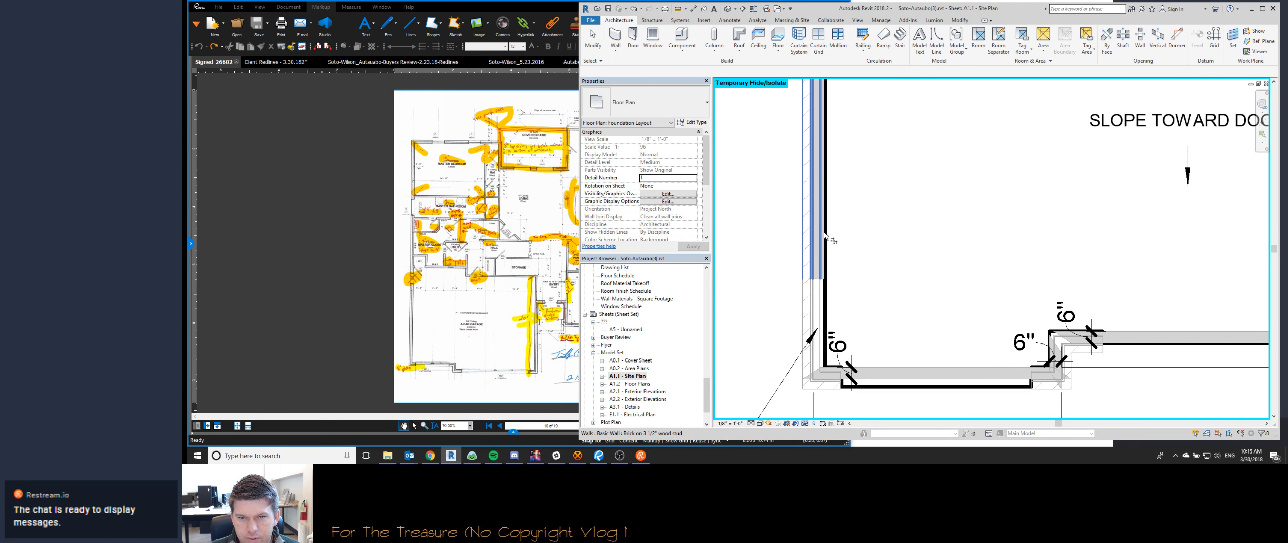
left_click(825, 276)
left_click(892, 373)
key("Escape")
key("Escape")
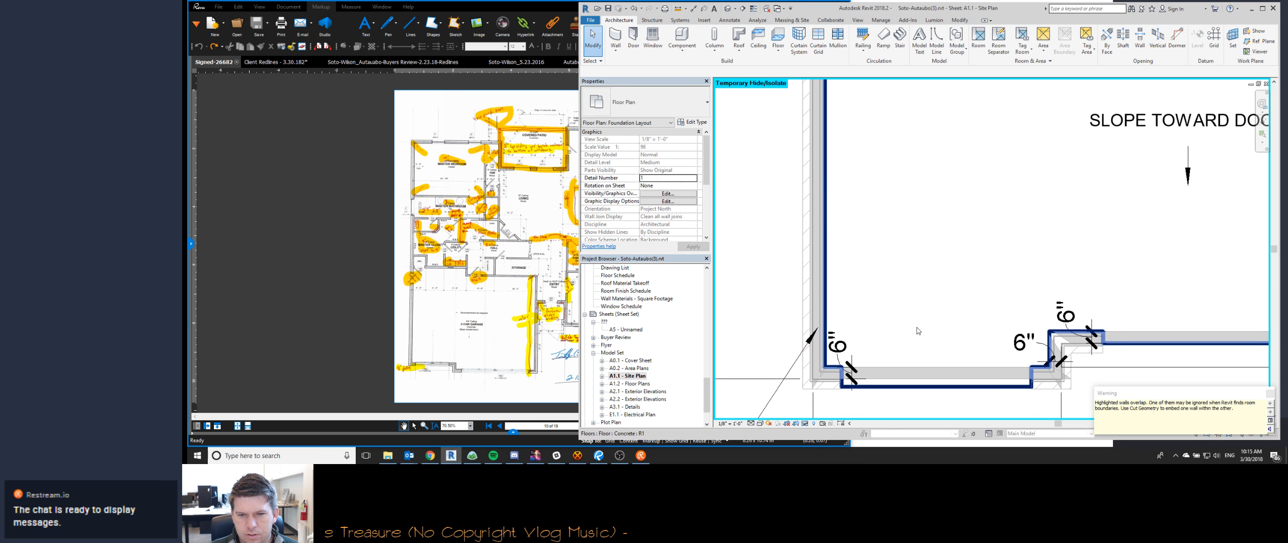
- Try to pull the left end of the front stem wall back from the garage's front-left corner
left_click(888, 374)
scroll(857, 375, "up", 3)
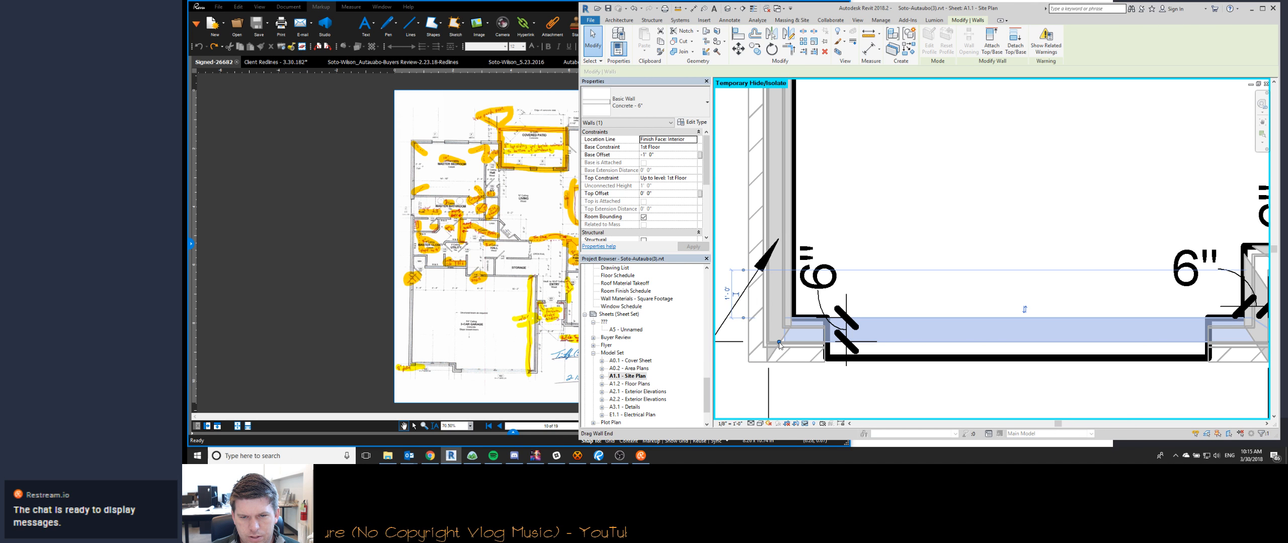
key("Escape")
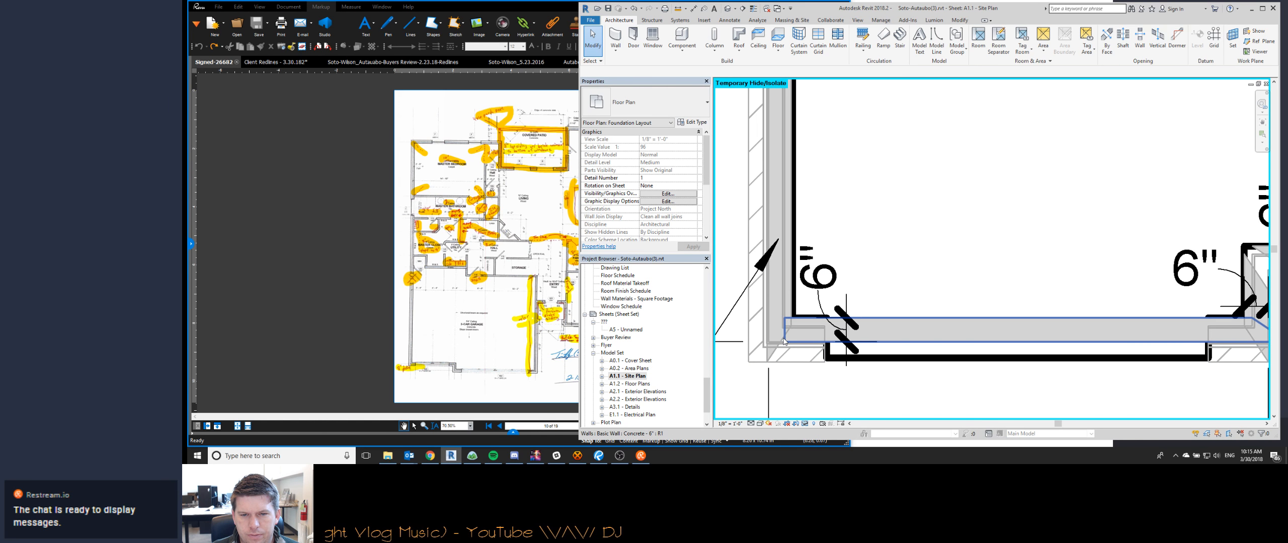
left_click(783, 339)
left_click_drag(779, 342, 800, 344)
key("Escape")
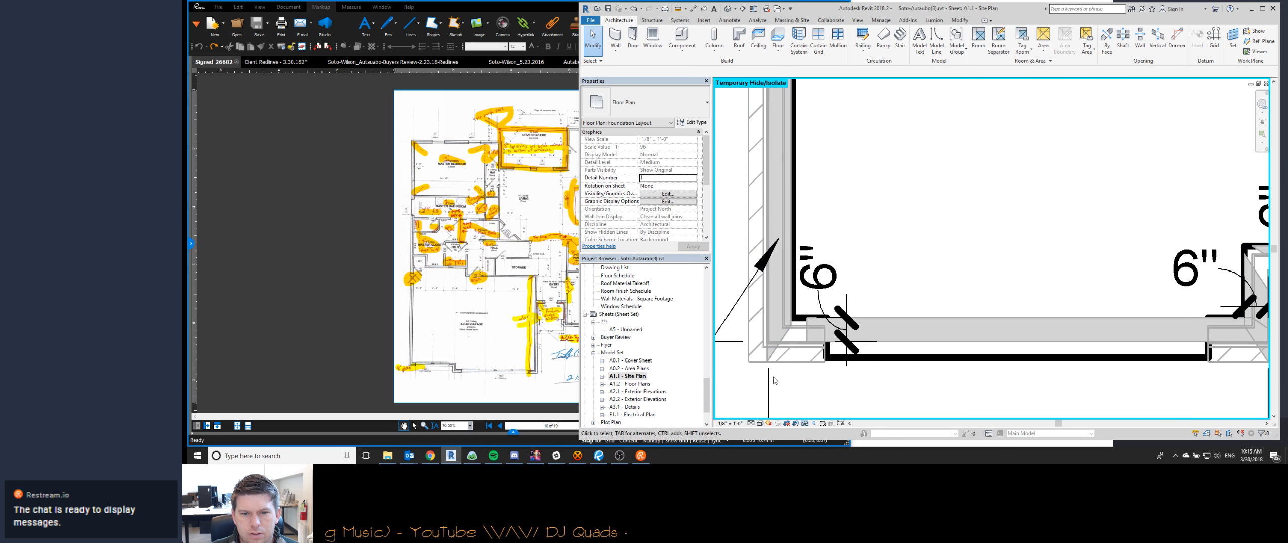
- Pull the left side stem wall's lower end back from the corner and adjust the front stem wall's left end
left_click(769, 345)
left_click_drag(768, 345, 769, 210)
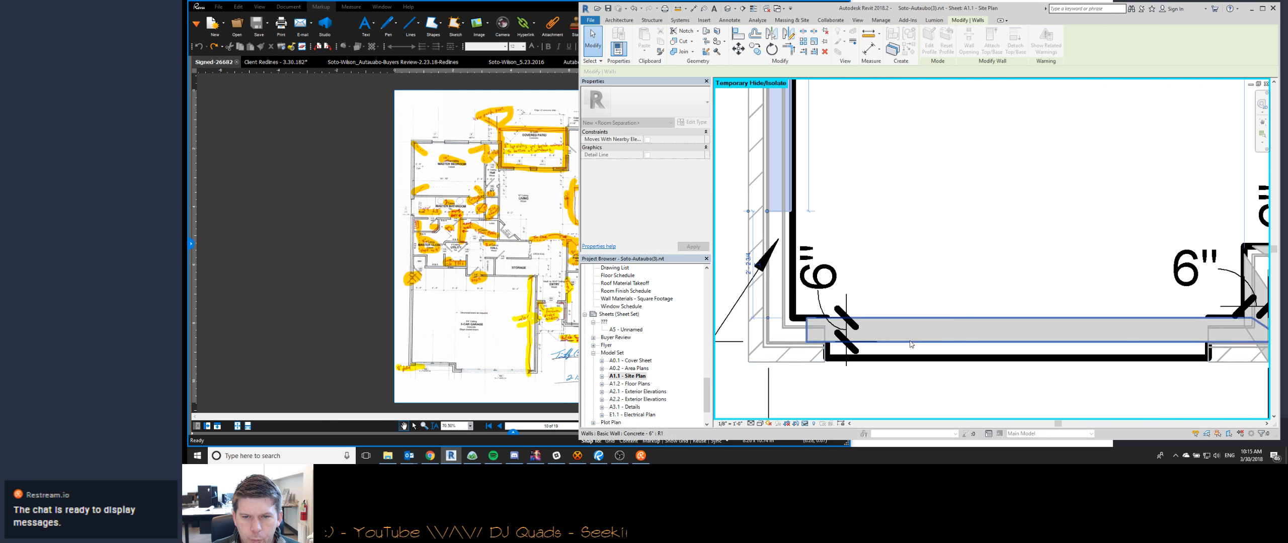
key("Escape")
left_click(912, 320)
key("Escape")
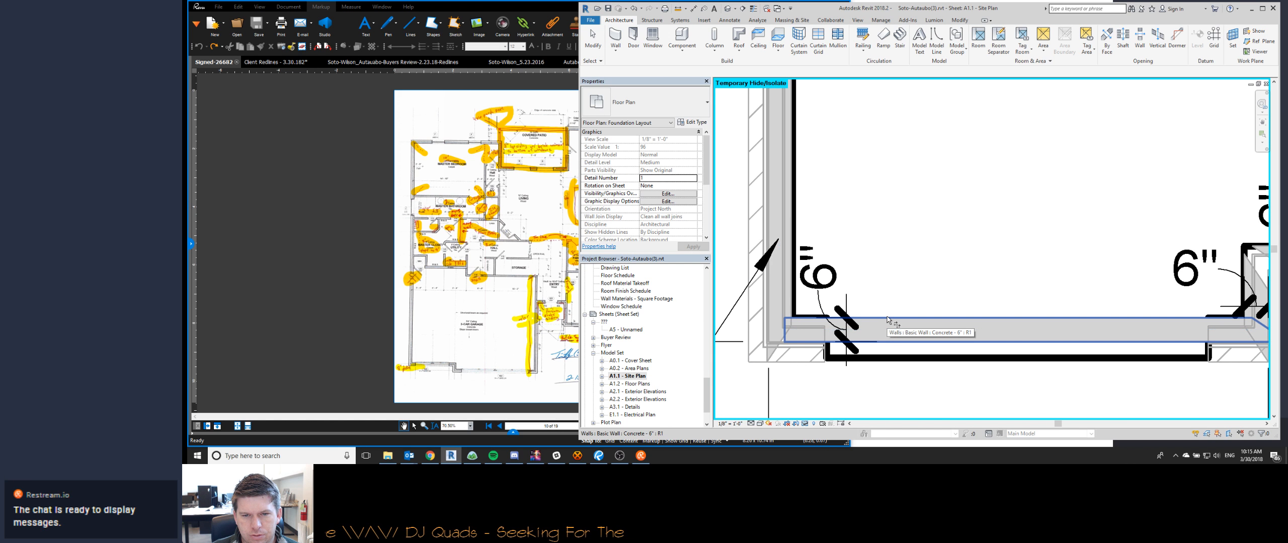
- Set the base offset of the brick wall at the garage's front-left side to 0
left_click(767, 311)
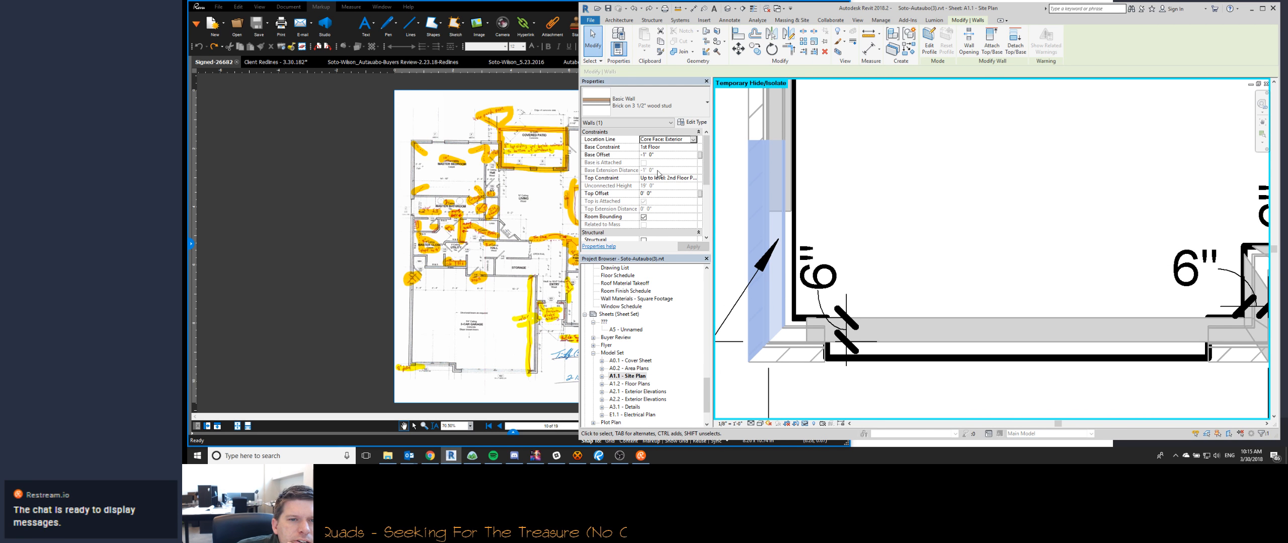
left_click(668, 156)
type("0")
key("Return")
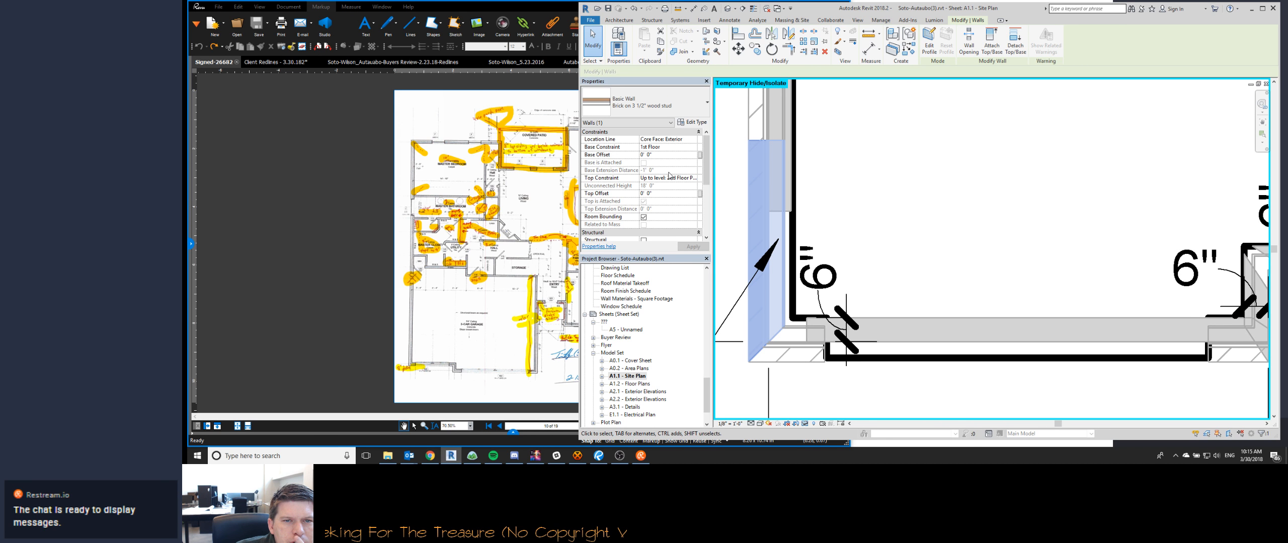
- In the "Brick on 3 1/2" wood stud" wall type's structure, unlock the sheathing layer's bottom edge so it can extend
left_click(692, 121)
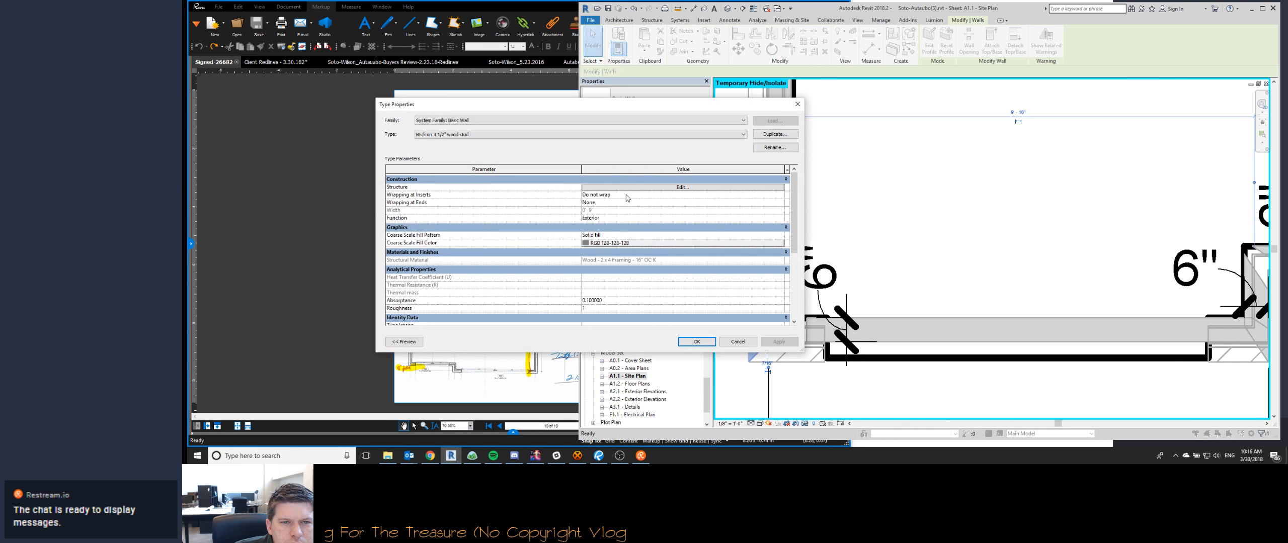
left_click(628, 190)
left_click(403, 345)
left_click(438, 342)
left_click(438, 355)
scroll(384, 301, "up", 8)
scroll(385, 299, "up", 2)
left_click(385, 297)
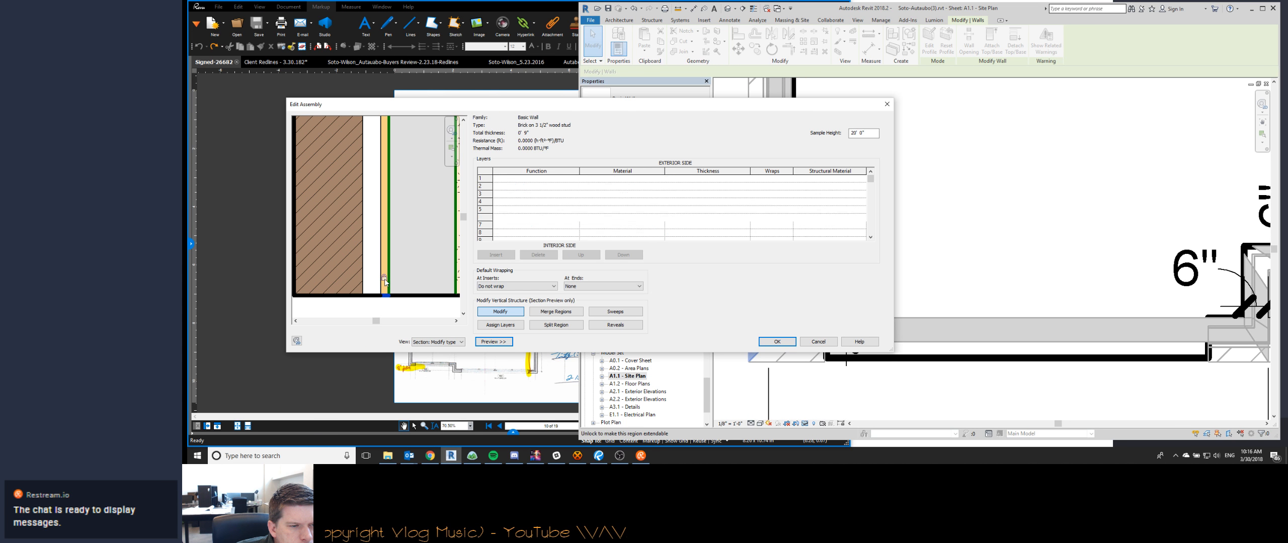
left_click(777, 342)
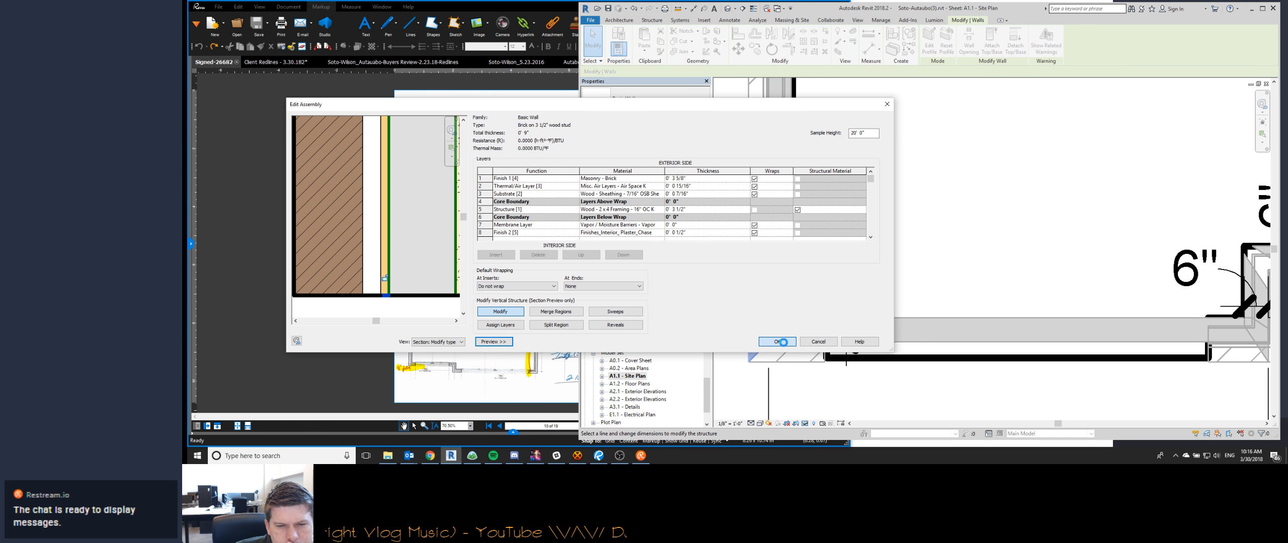
left_click(780, 343)
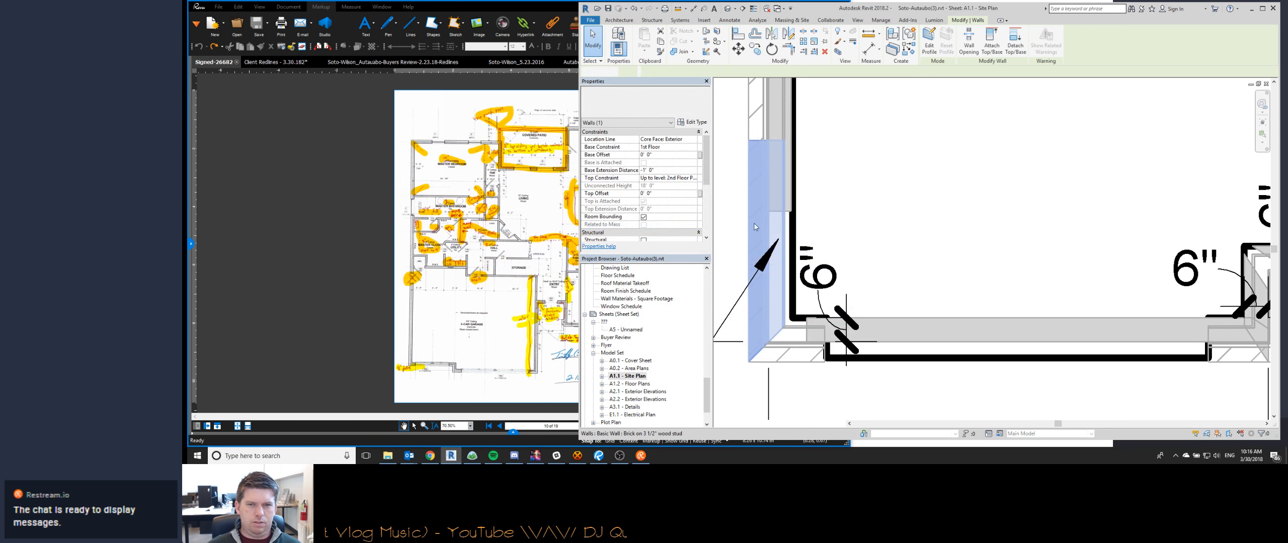
- Set base offset 0 and base extension distance -1' 0" for the brick walls around both garage doors and the front-right corner
scroll(791, 349, "down", 4)
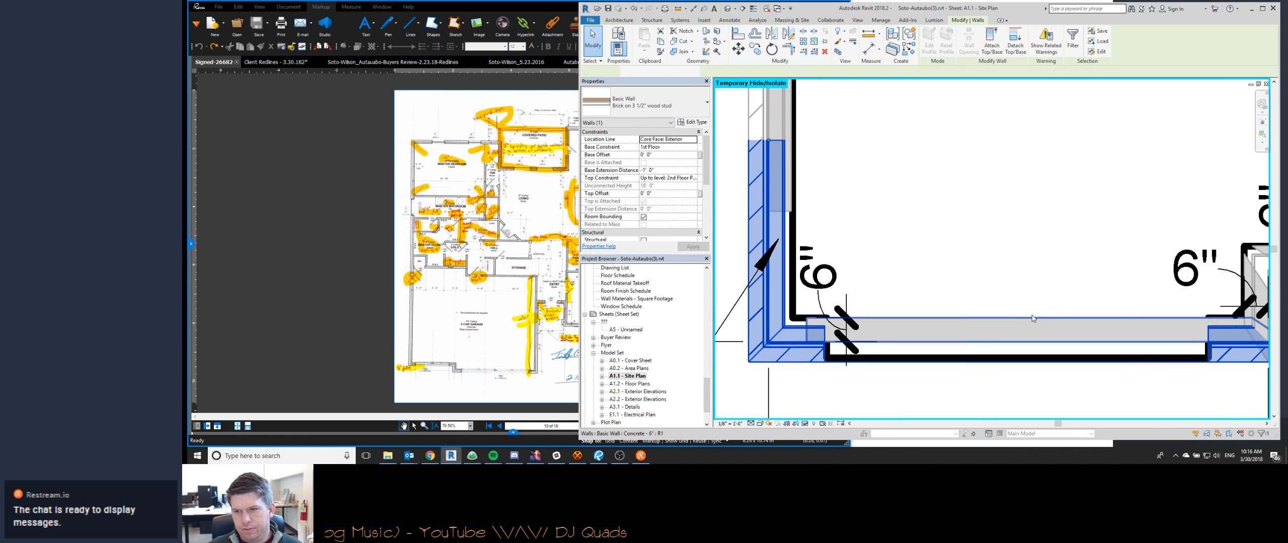
left_click(1034, 308, "ctrl")
left_click(1050, 275, "ctrl")
middle_click_drag(1189, 354, 965, 345)
scroll(964, 345, "down", 2)
left_click(1178, 300, "ctrl")
middle_click_drag(1178, 301, 987, 328)
scroll(1014, 273, "up", 1)
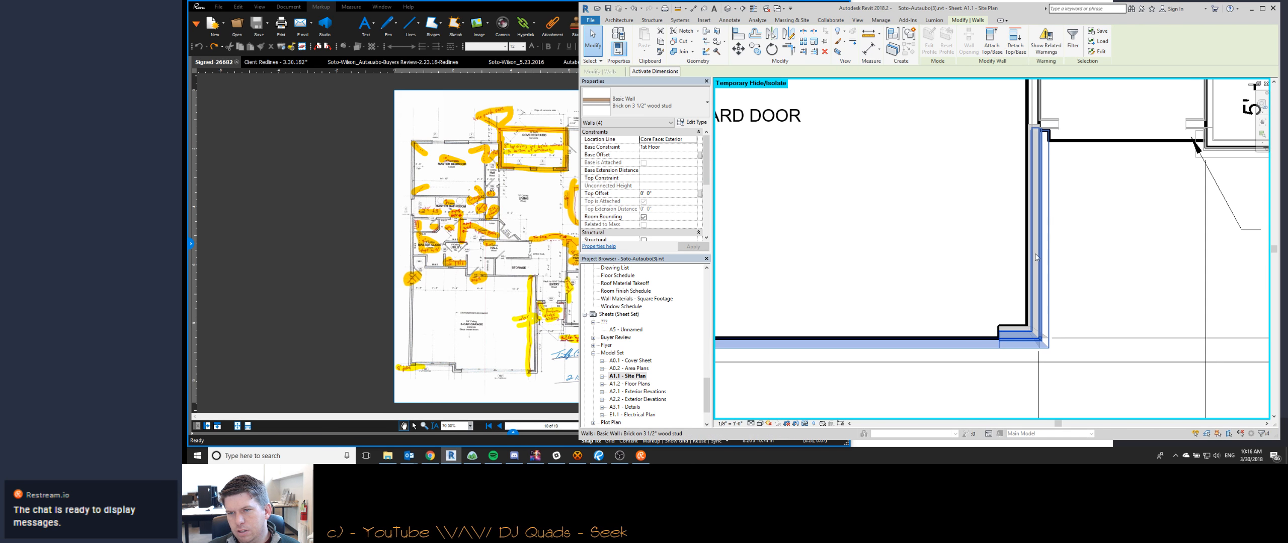
left_click(1040, 259, "ctrl")
scroll(1041, 259, "down", 2)
middle_click_drag(1084, 275, 1178, 311)
scroll(801, 326, "down", 1)
scroll(1178, 311, "down", 2)
scroll(866, 261, "up", 2)
left_click(657, 155)
type("0")
left_click(658, 171)
type("-1")
key("Return")
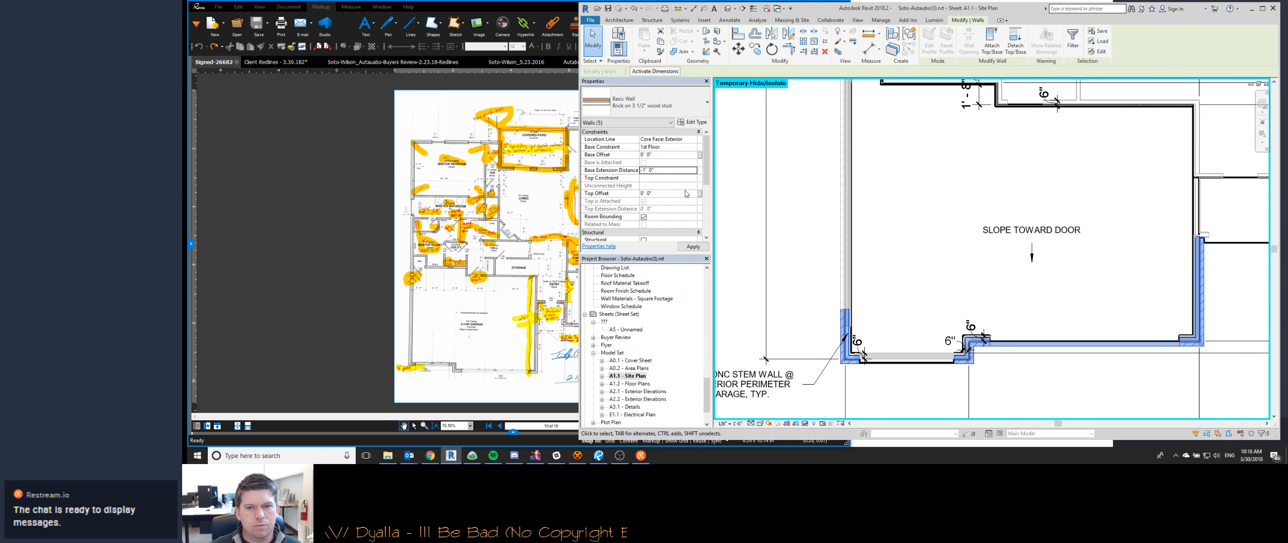
left_click(872, 381)
- Adjust the concrete stem wall ends so they meet at the corner of the jog between the two garage doors
middle_click_drag(912, 372, 895, 355)
scroll(890, 356, "up", 2)
scroll(792, 295, "up", 3)
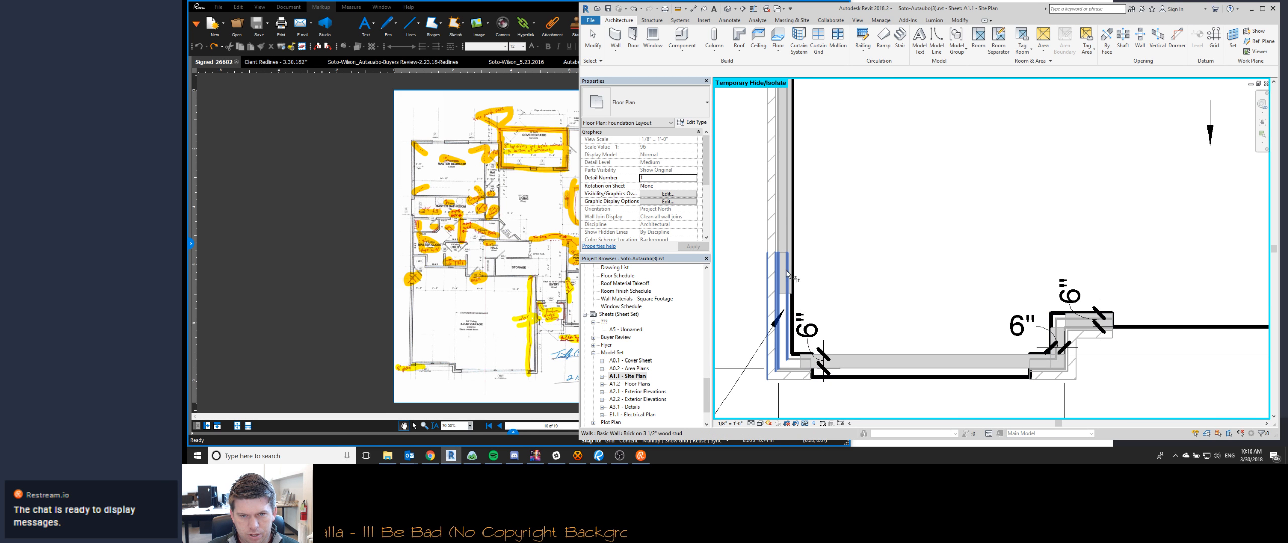
left_click(1000, 304)
middle_click_drag(1000, 304, 866, 333)
scroll(905, 342, "up", 2)
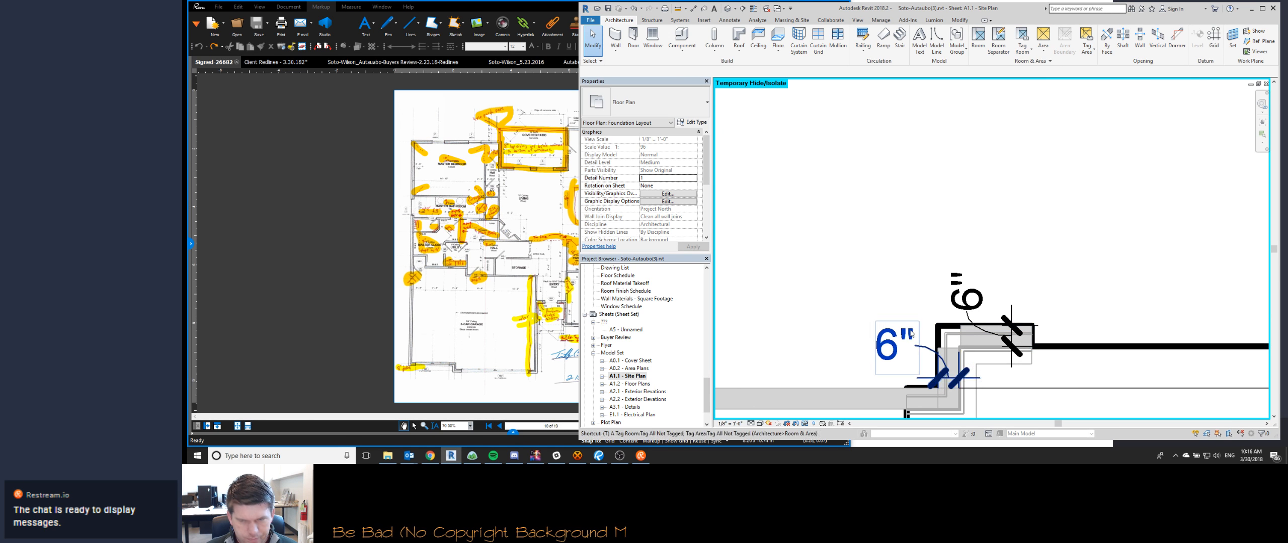
key("t")
key("r")
key("Escape")
key("Tab")
left_click(967, 345)
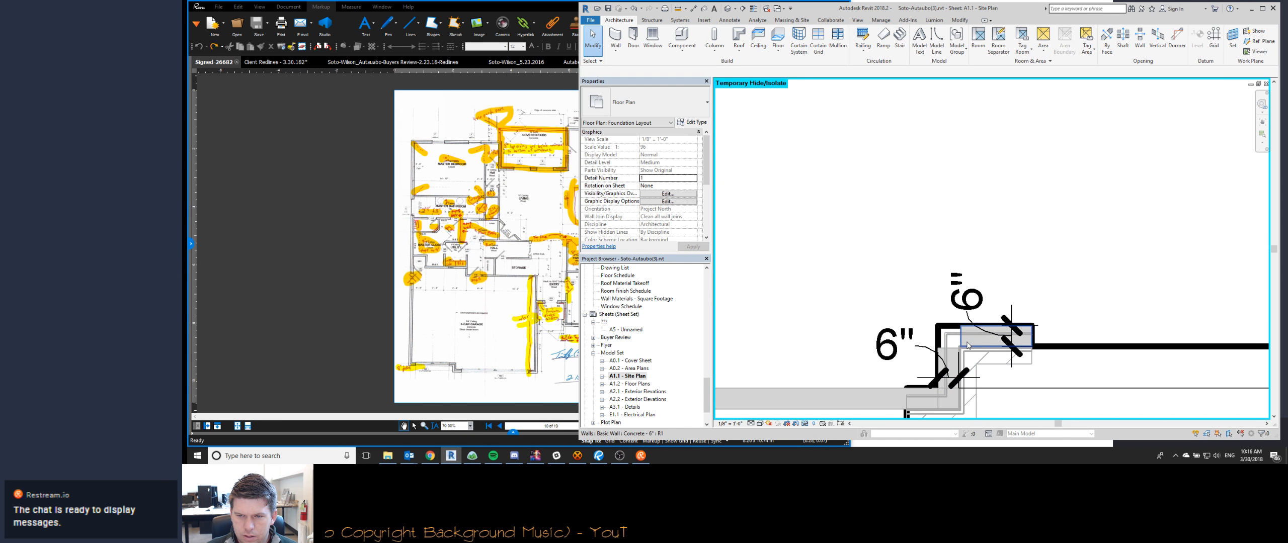
left_click(961, 342)
left_click_drag(961, 342, 952, 354)
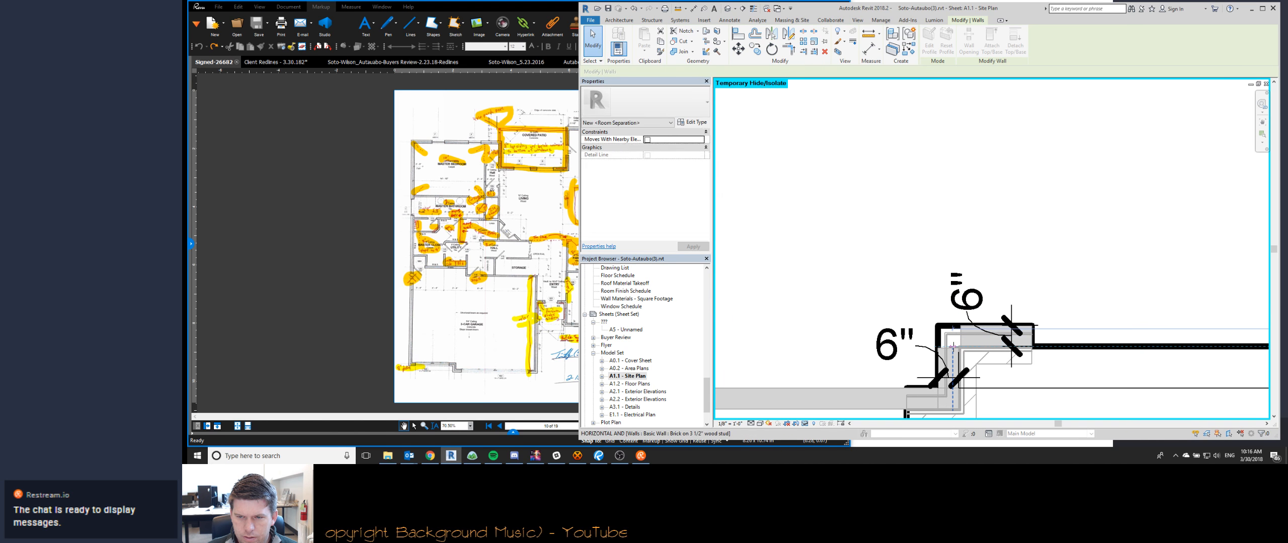
key("Escape")
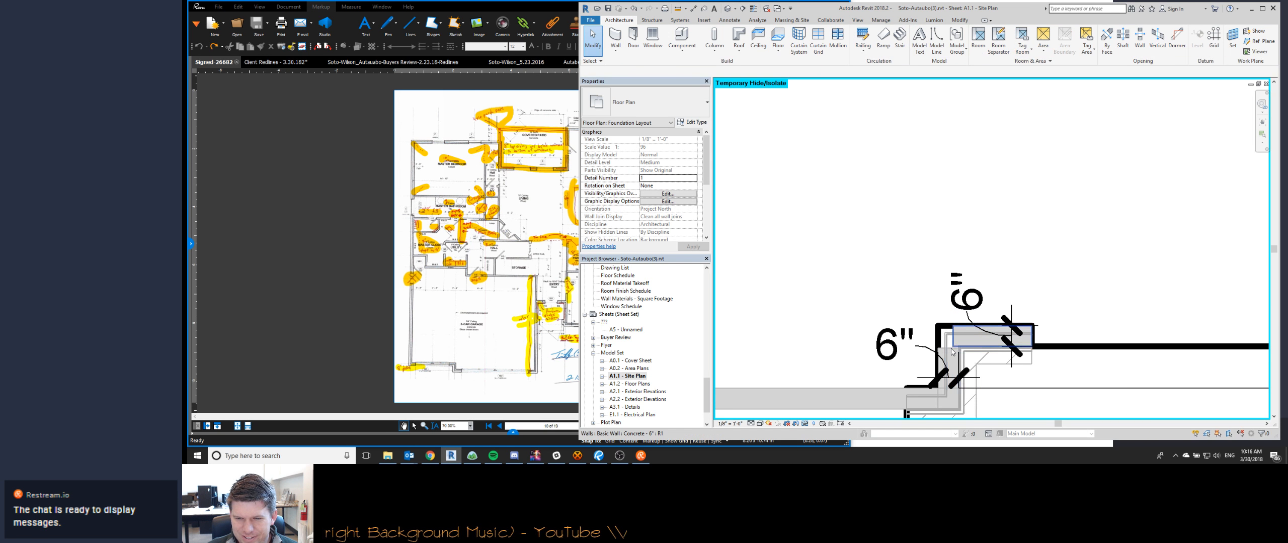
scroll(951, 354, "up", 4)
left_click(971, 350)
left_click_drag(971, 349, 971, 344)
key("Escape")
- Examine the brick and stem walls from the jog between the garage doors to the front-right corner
middle_click_drag(1069, 345, 892, 249)
scroll(891, 249, "down", 5)
scroll(890, 248, "down", 5)
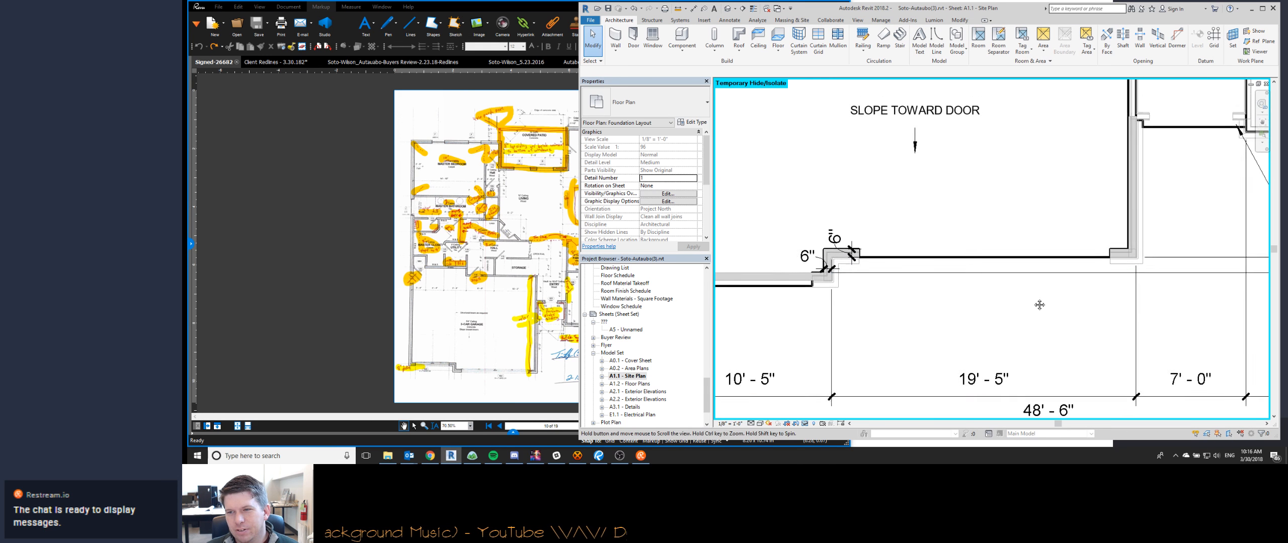
scroll(1107, 279, "up", 5)
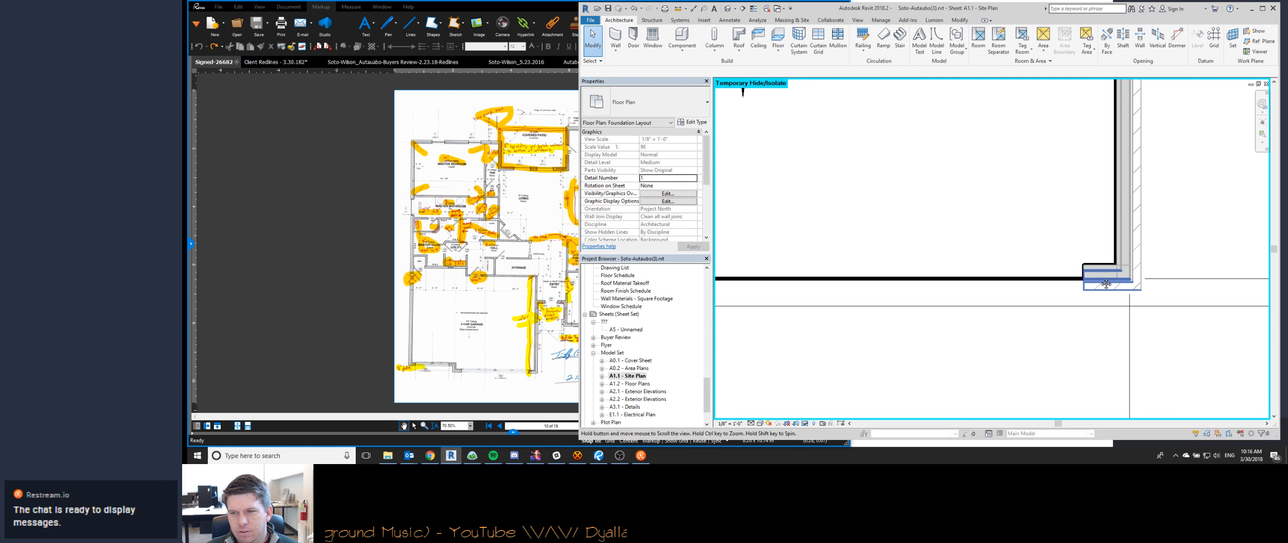
middle_click_drag(1099, 282, 1171, 305)
scroll(1171, 304, "down", 2)
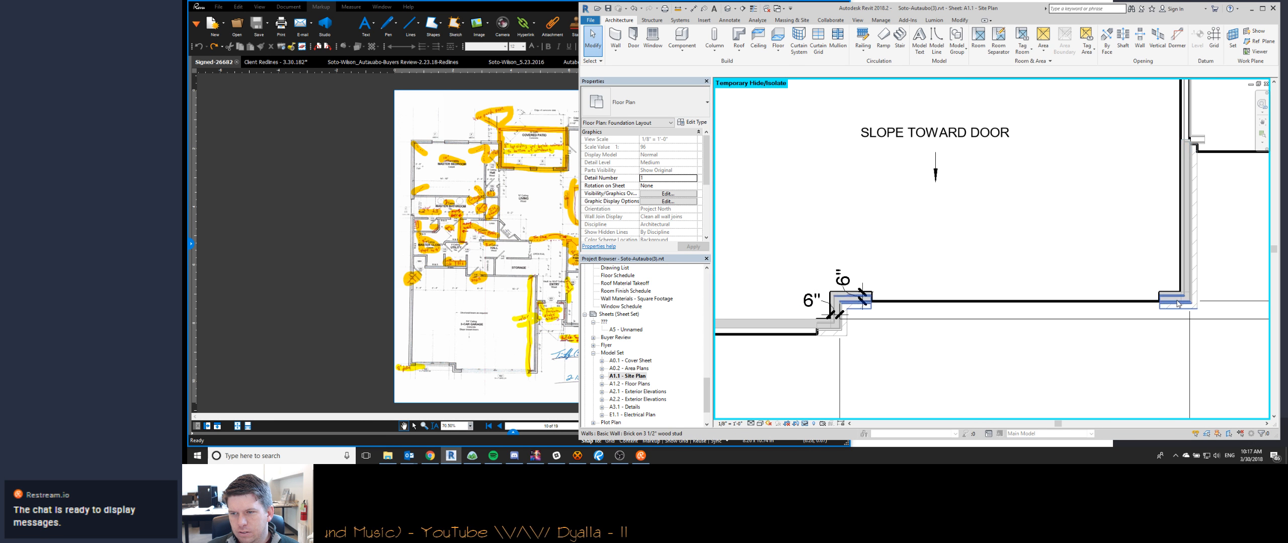
scroll(1162, 297, "down", 2)
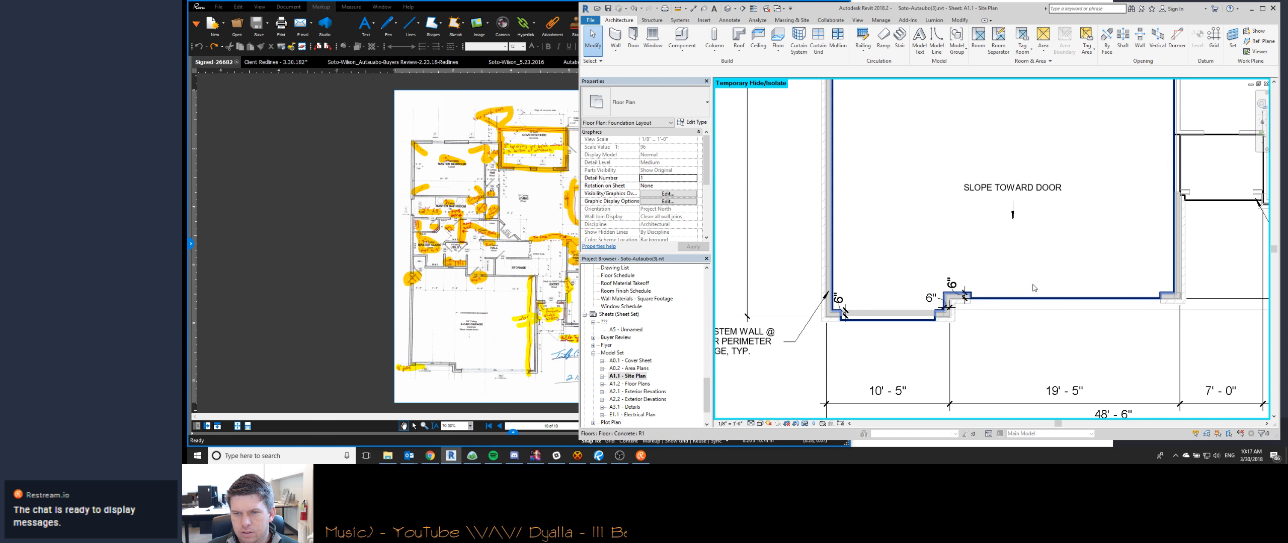
scroll(958, 297, "up", 2)
key("Tab")
key("Tab")
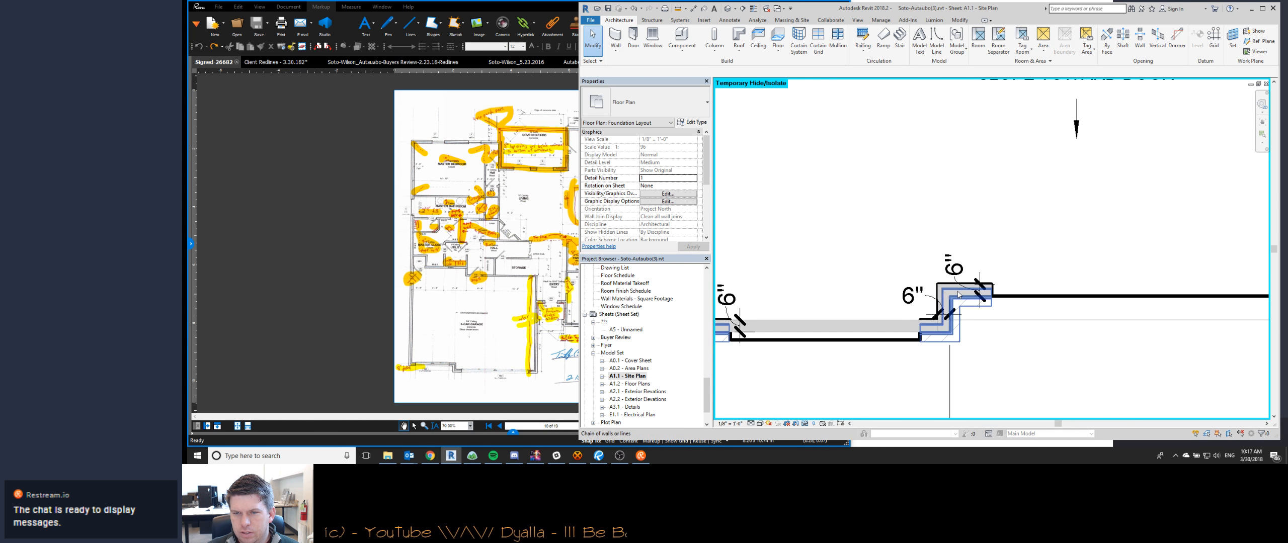
left_click(958, 295)
scroll(957, 294, "down", 2)
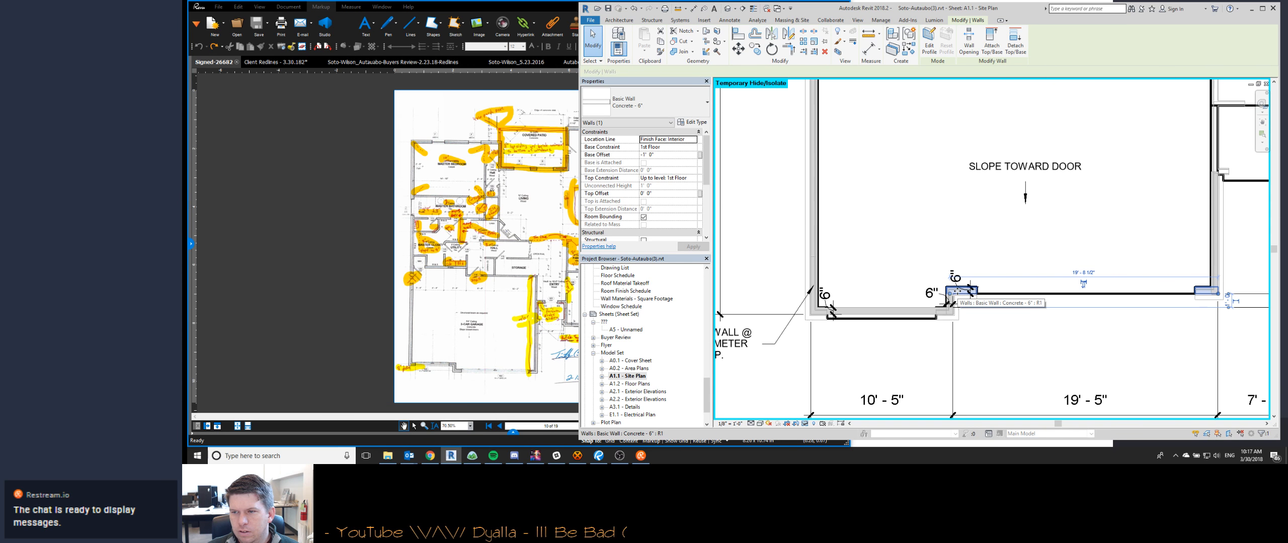
key("Escape")
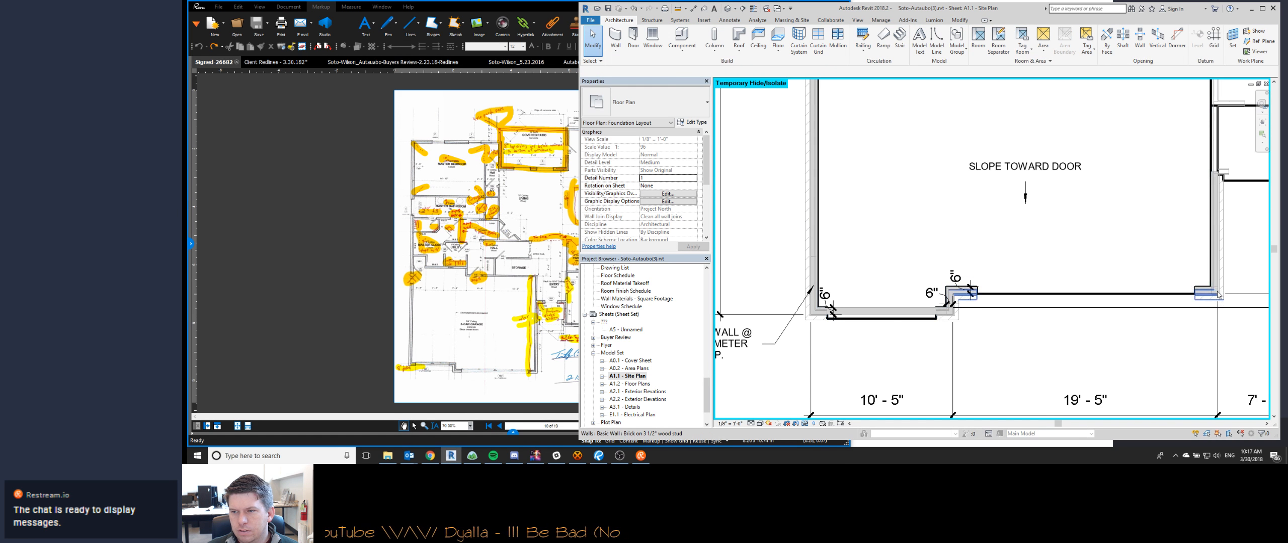
- Try to extend the garage's right side stem wall up to the back slab edge of the tower
scroll(1209, 275, "up", 3)
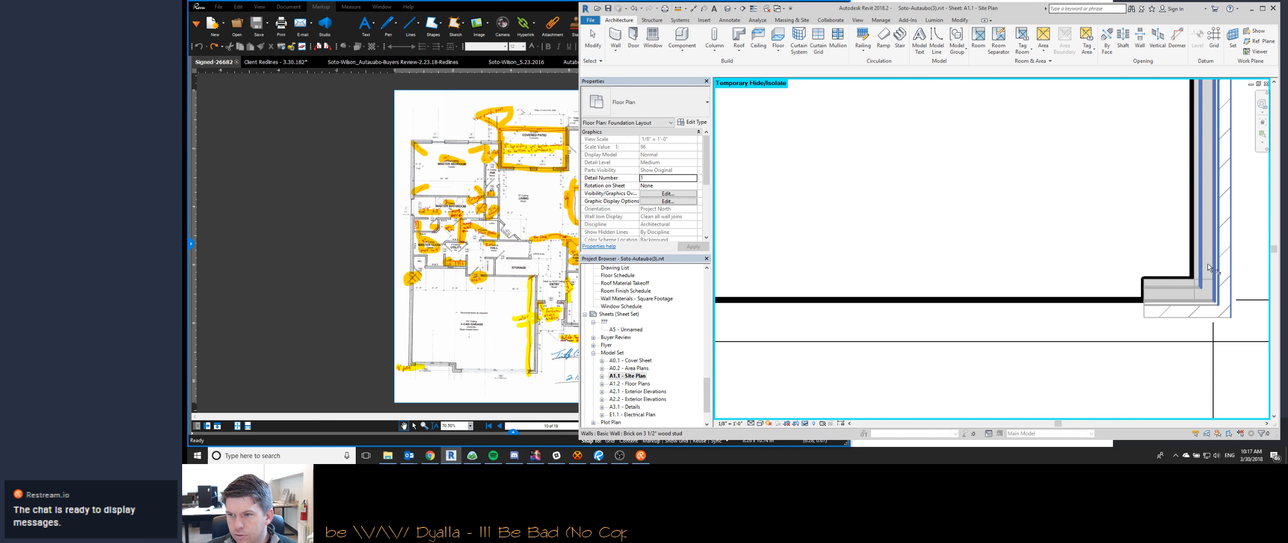
left_click(1173, 293)
key("Escape")
key("Tab")
key("Tab")
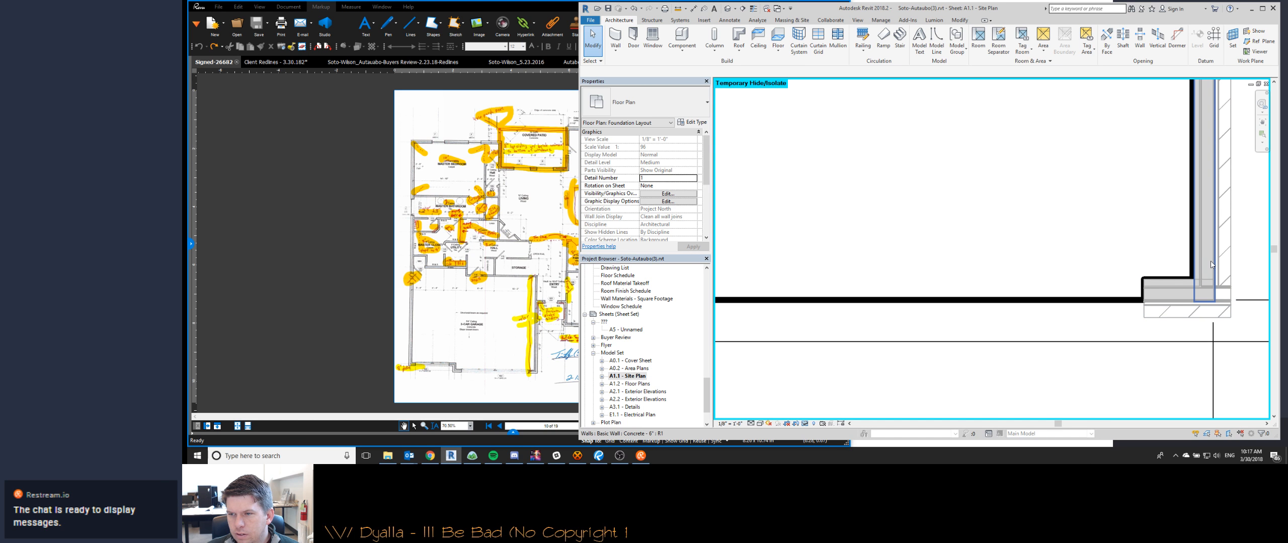
left_click(1210, 261)
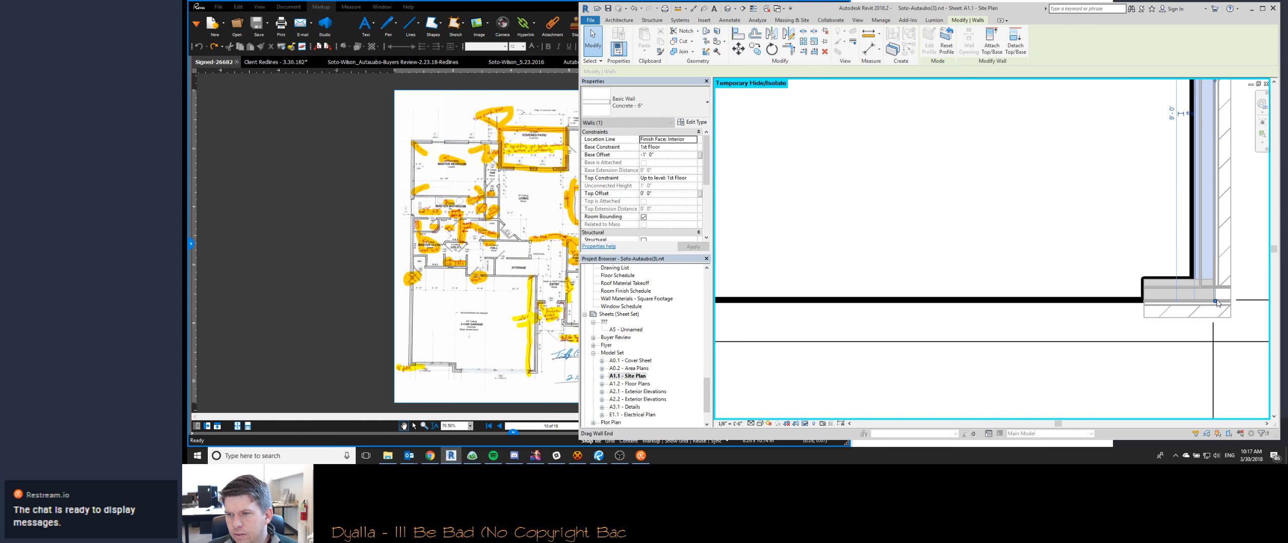
scroll(1218, 303, "down", 1)
middle_click_drag(1217, 101, 1017, 398)
left_click(803, 52)
left_click(1122, 156)
left_click(1001, 336)
scroll(971, 291, "down", 1)
key("Escape")
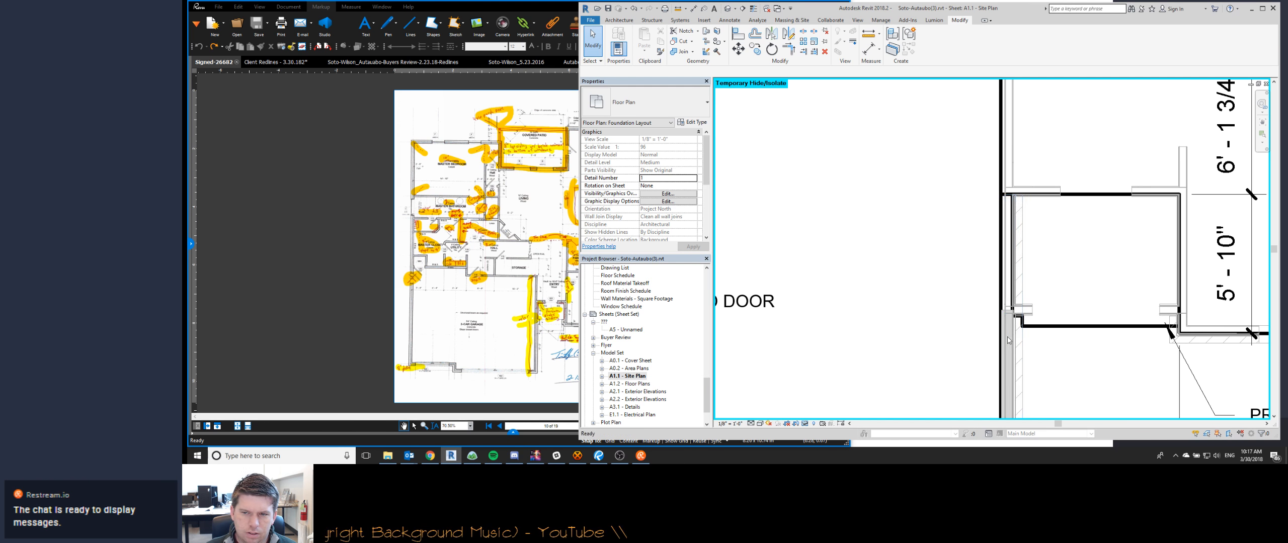
left_click(1005, 334)
key("Escape")
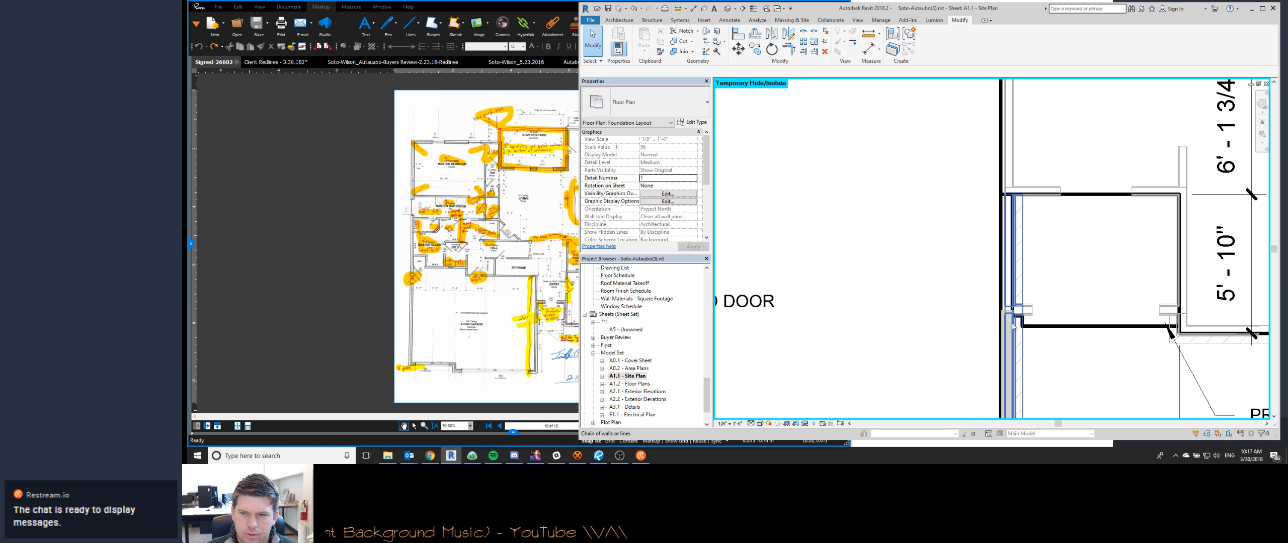
- Extend the garage's right side stem wall to the back slab edge of the tower using single-element Trim/Extend
scroll(1012, 323, "up", 1)
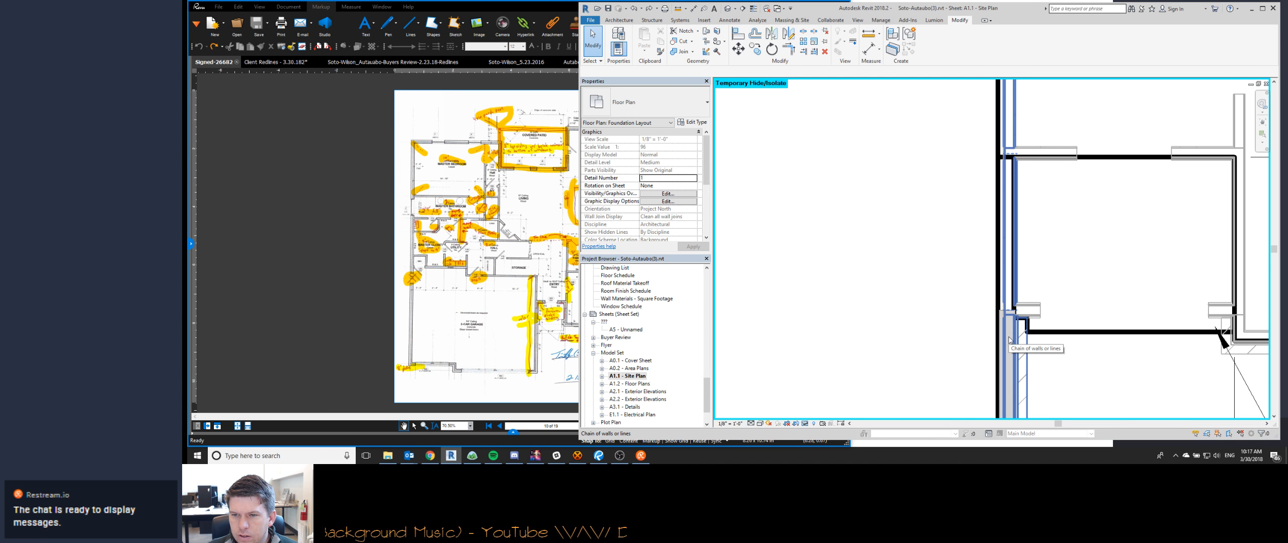
scroll(1008, 333, "down", 4)
scroll(1008, 337, "up", 5)
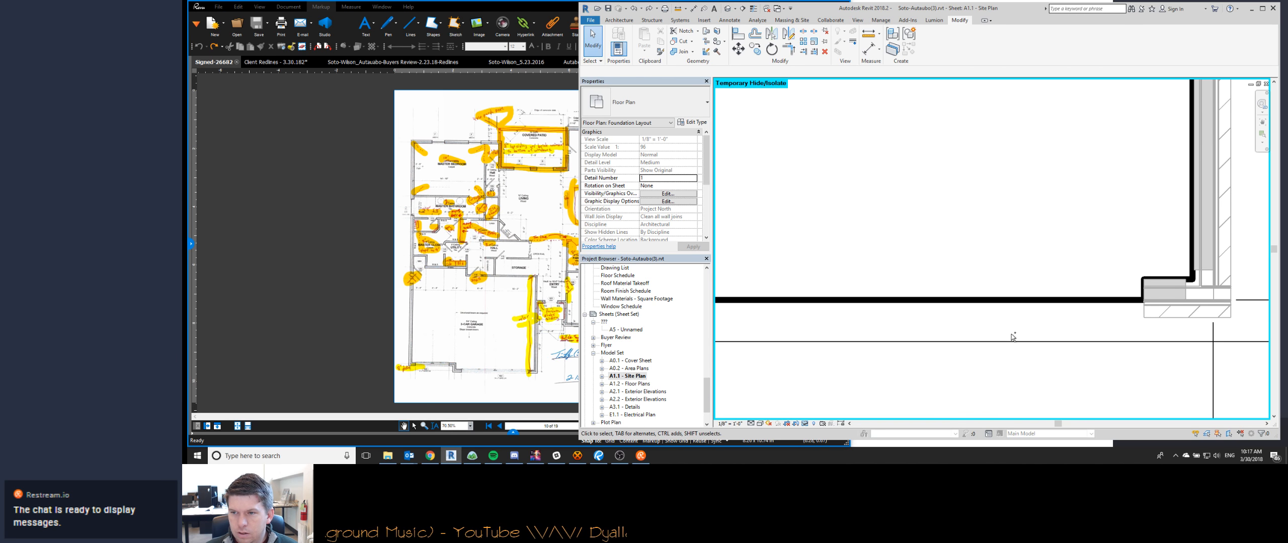
scroll(894, 367, "down", 3)
middle_click_drag(986, 217, 790, 402)
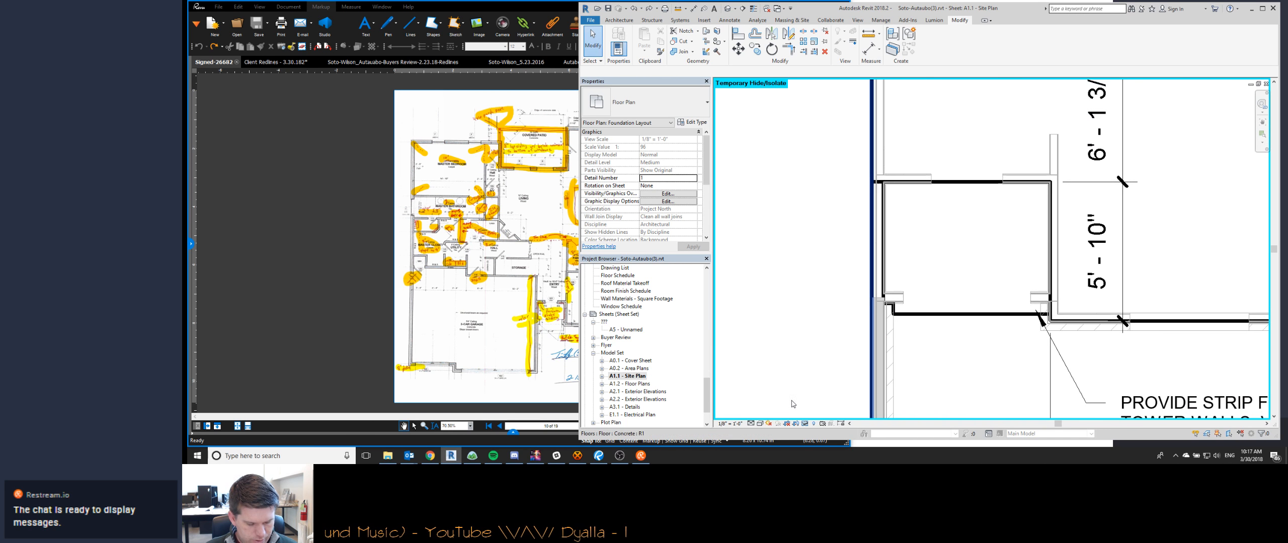
scroll(790, 402, "down", 1)
key("t")
key("e")
left_click(928, 213)
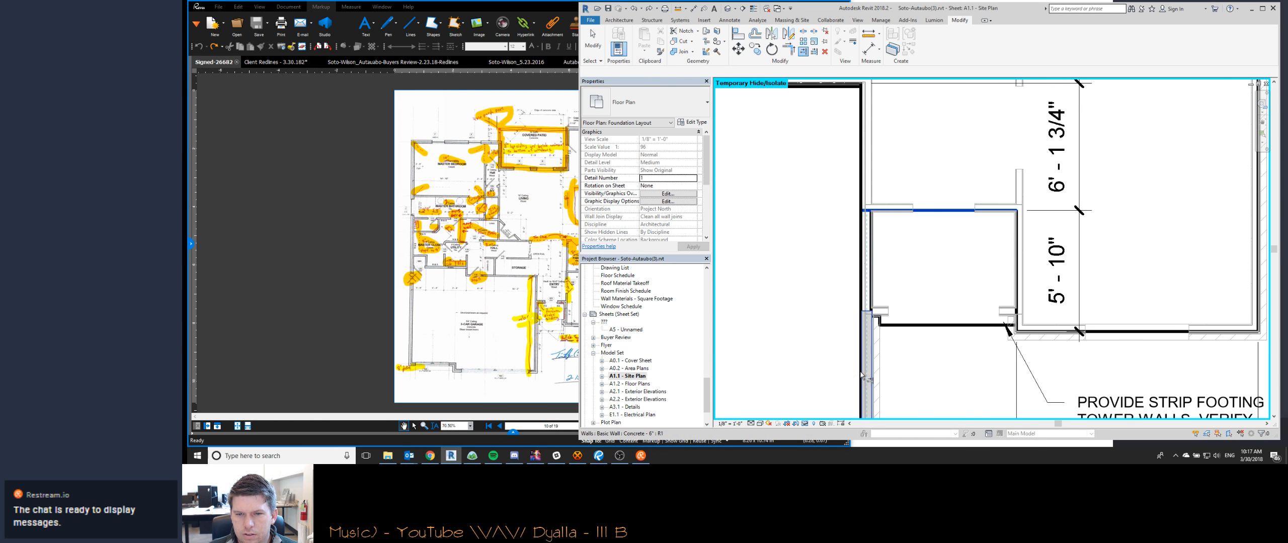
left_click(859, 371)
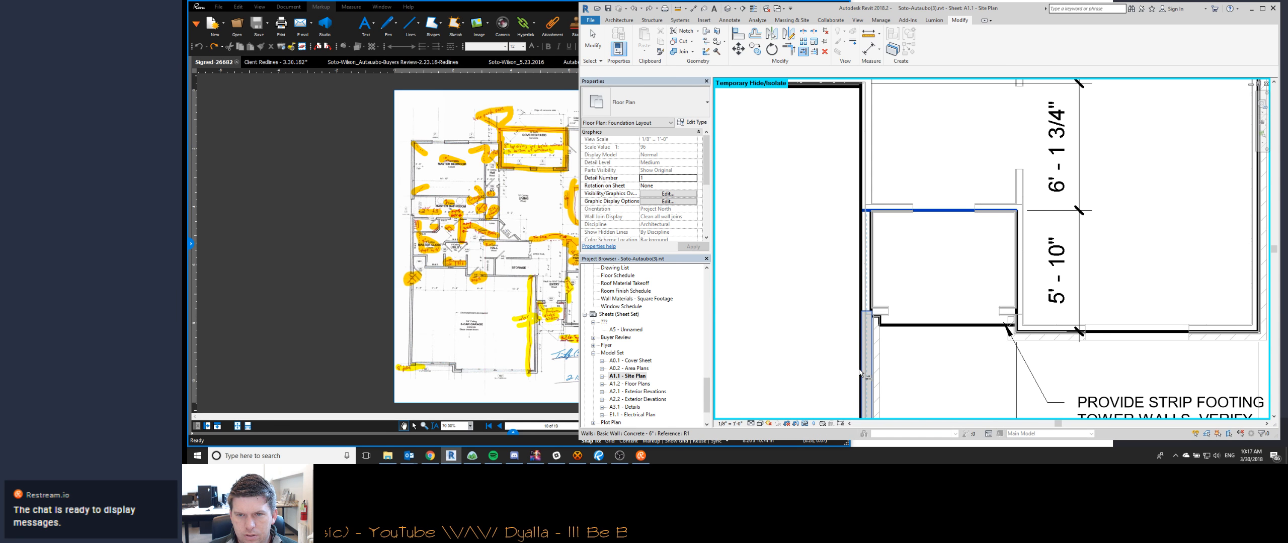
middle_click_drag(850, 315, 1010, 270)
scroll(1010, 269, "down", 2)
key("Escape")
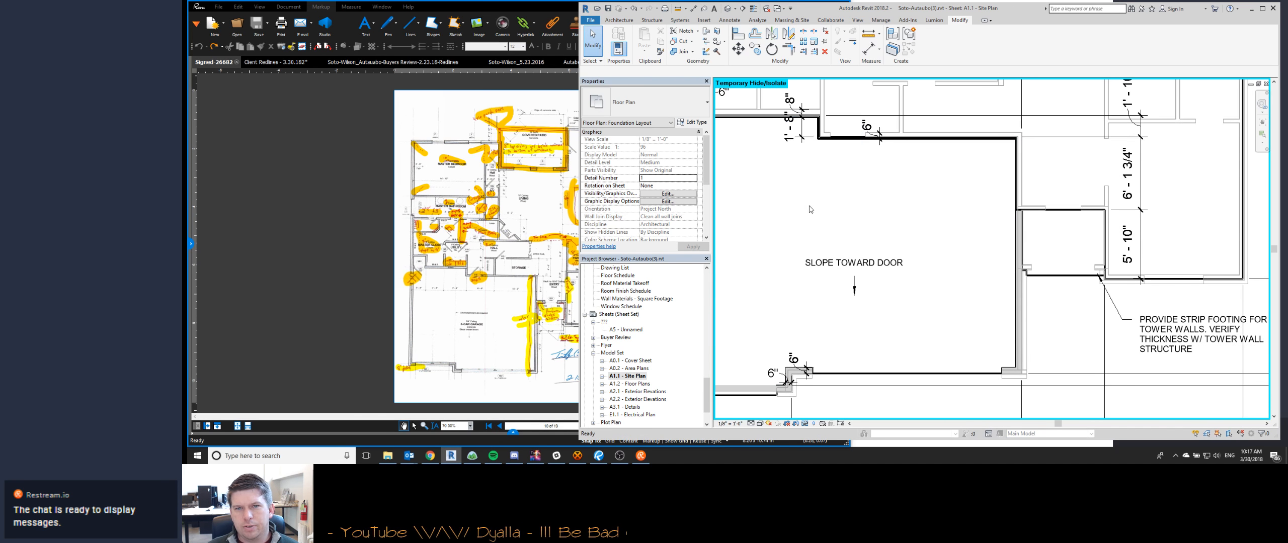
- Edit the house slab's boundary and place the horizontal line of the garage's upper-left notch at a 6" offset
scroll(975, 301, "down", 3)
middle_click_drag(835, 231, 931, 354)
scroll(932, 354, "up", 2)
scroll(896, 241, "up", 1)
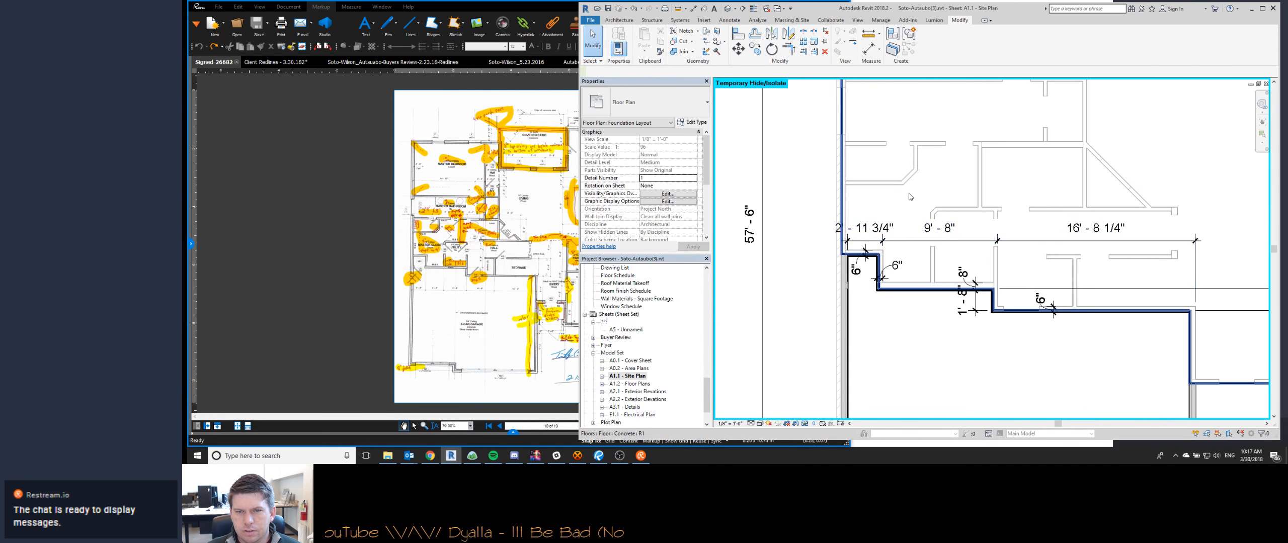
double_click(869, 253)
scroll(853, 250, "up", 8)
left_click(843, 273)
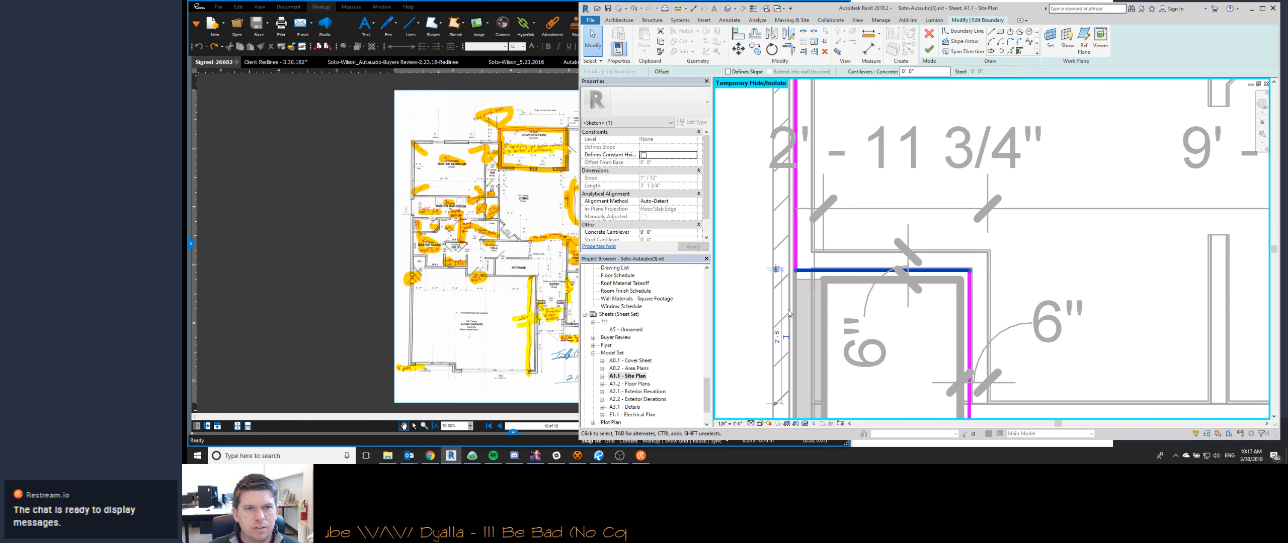
left_click_drag(777, 270, 776, 251)
left_click(778, 259)
type("0 6")
key("Return")
- Place the vertical boundary line of the garage's upper-left notch at a 6" offset
middle_click_drag(970, 290, 911, 218)
left_click(911, 218)
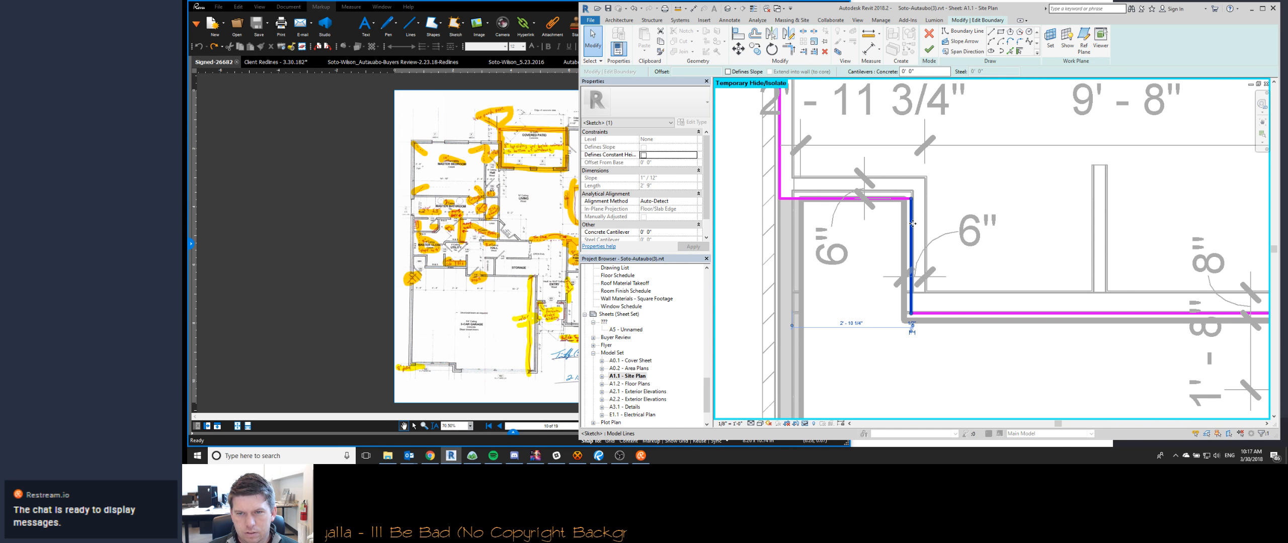
left_click_drag(914, 328, 924, 260)
left_click(919, 324)
type(".5")
key("Return")
left_click(939, 294)
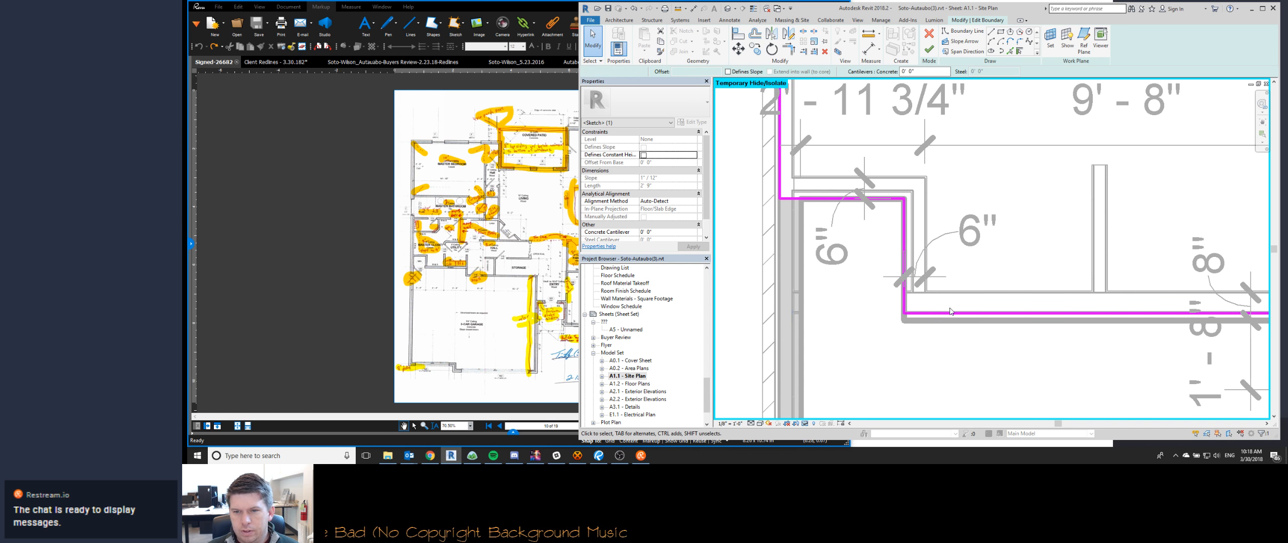
- Set the offset of the horizontal slab boundary line between the notch and the next jog to 2 1/2"
left_click(1052, 313)
middle_click_drag(1033, 331, 838, 316)
scroll(926, 284, "down", 2)
scroll(830, 287, "up", 3)
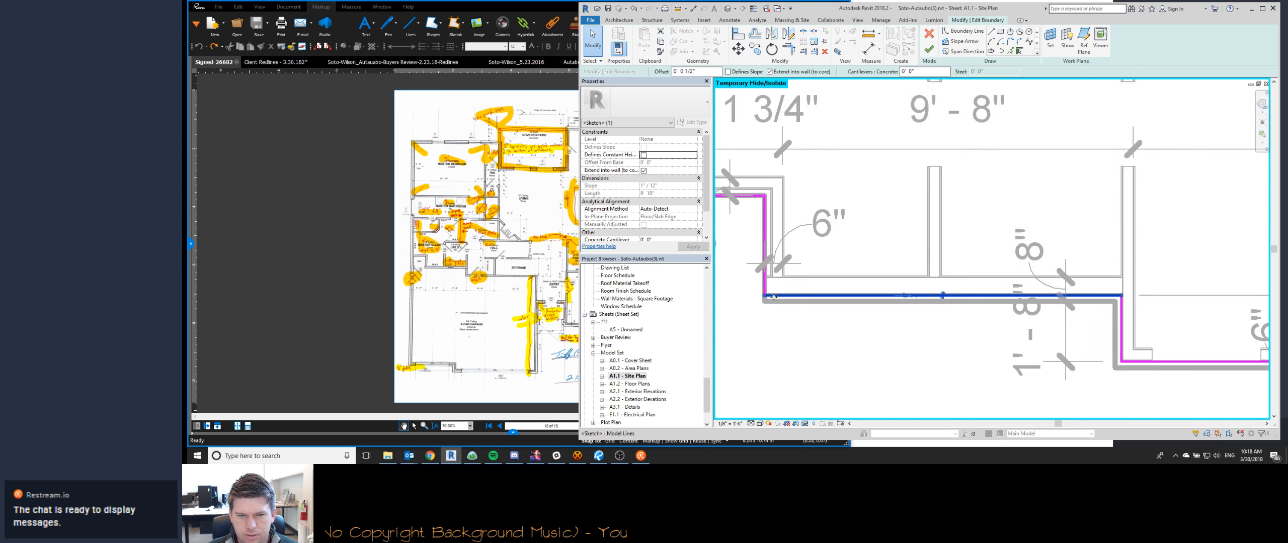
key("Escape")
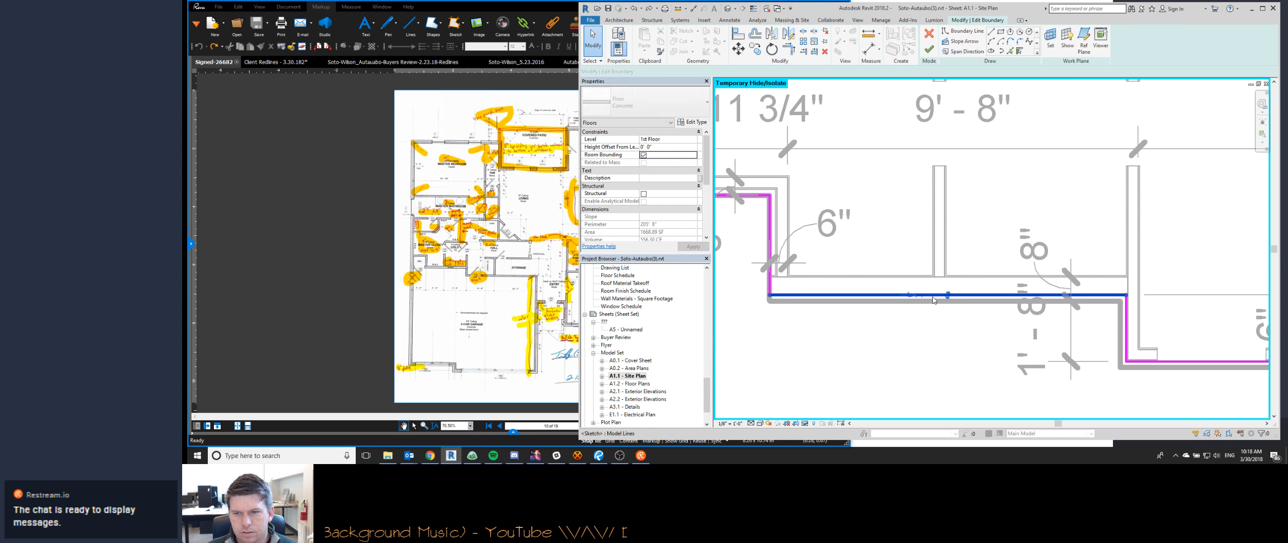
left_click(933, 301)
scroll(906, 317, "up", 2)
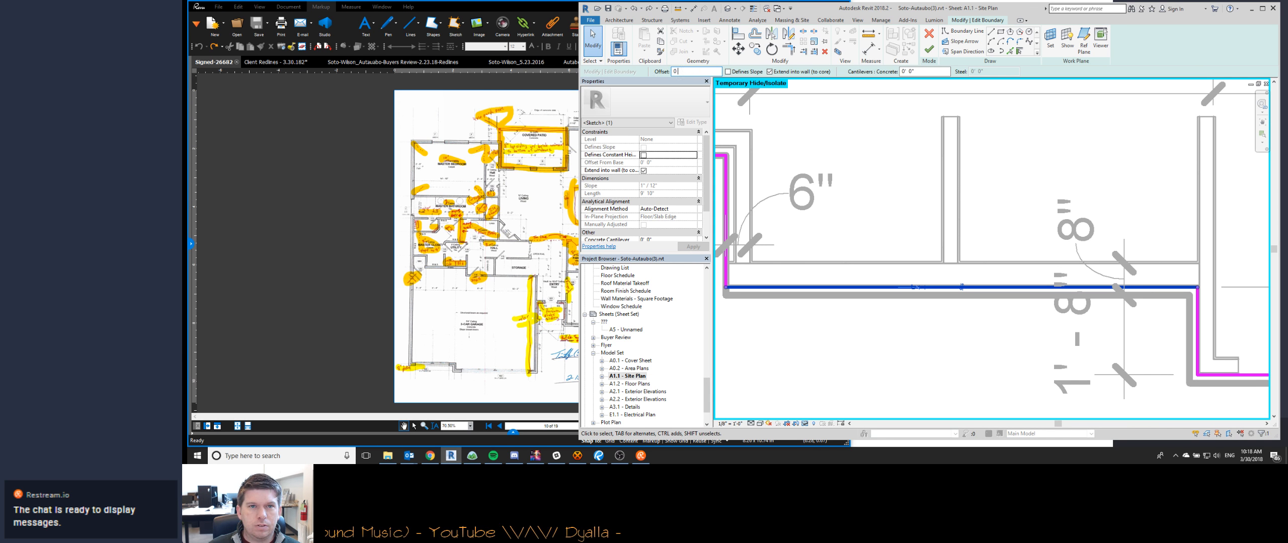
key("Return")
- Place the vertical boundary line at the jog right of the notch at a 6" offset
middle_click_drag(1010, 266, 859, 217)
left_click(1046, 269)
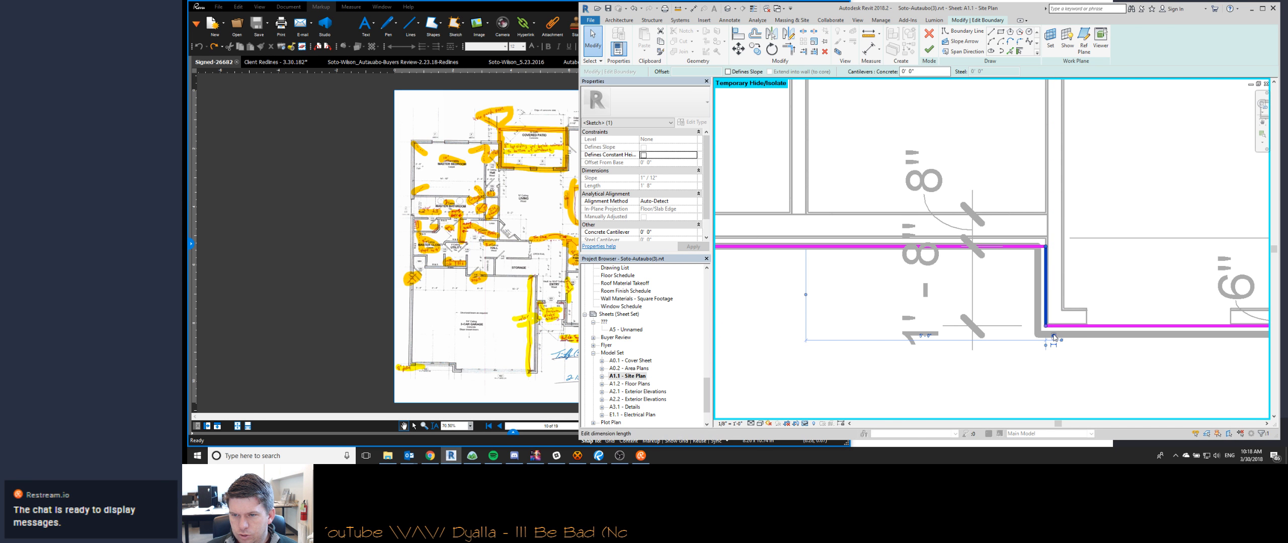
type(".5")
key("Return")
left_click(1089, 329)
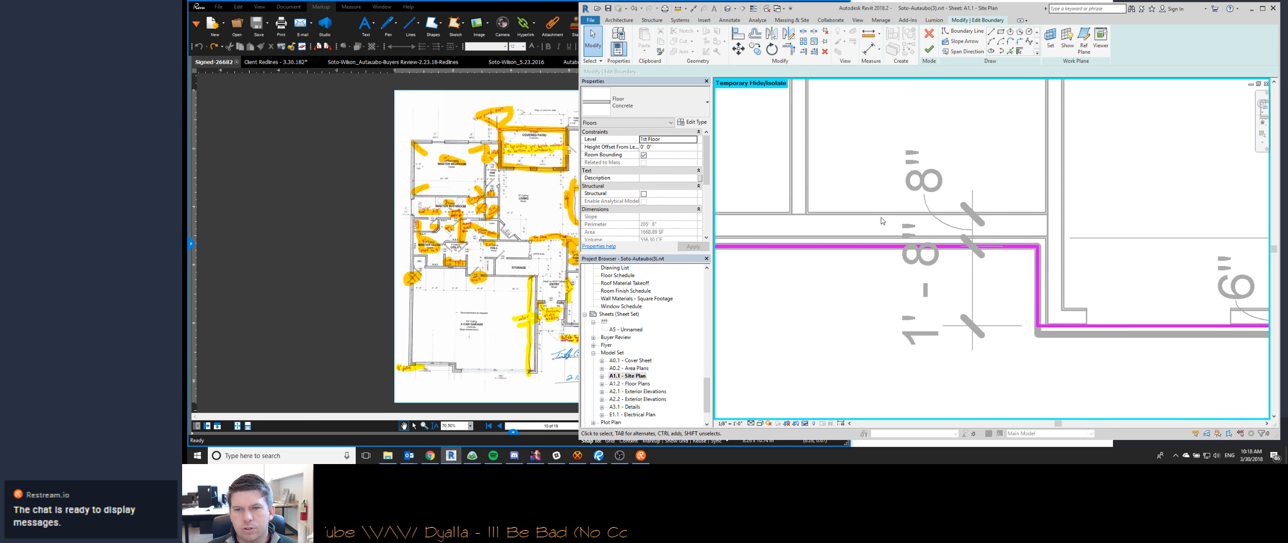
- Check the offset of the horizontal boundary line right of the notch and the spacing of the vertical line at the jog
left_click(878, 247)
middle_click_drag(874, 314, 1033, 312)
middle_click_drag(866, 298, 942, 301)
scroll(996, 245, "up", 2)
scroll(1006, 249, "down", 2)
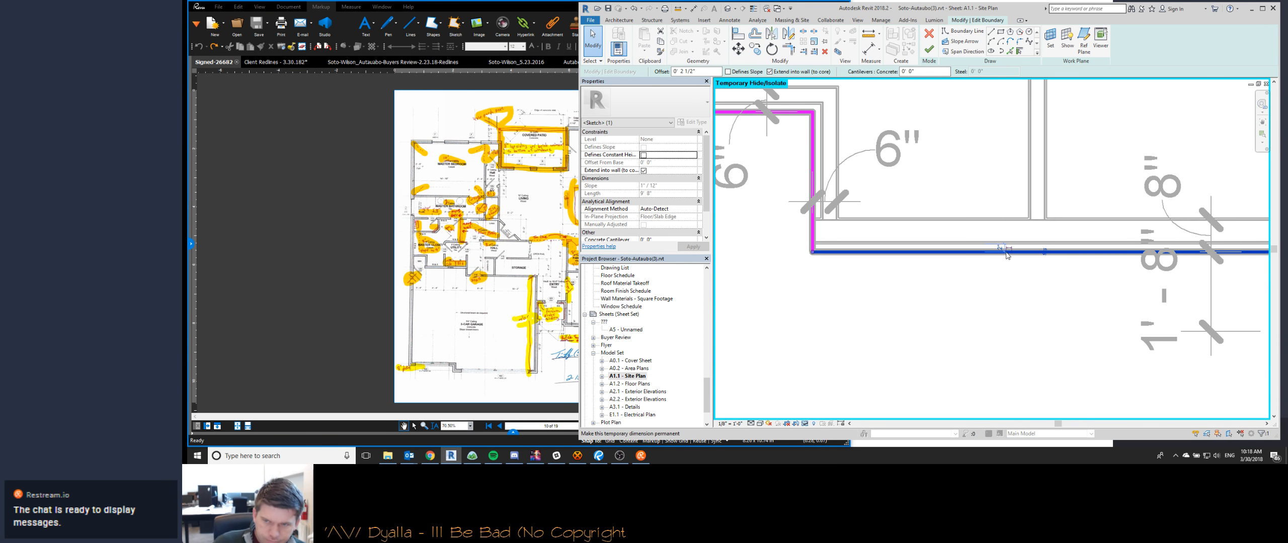
scroll(1007, 255, "up", 2)
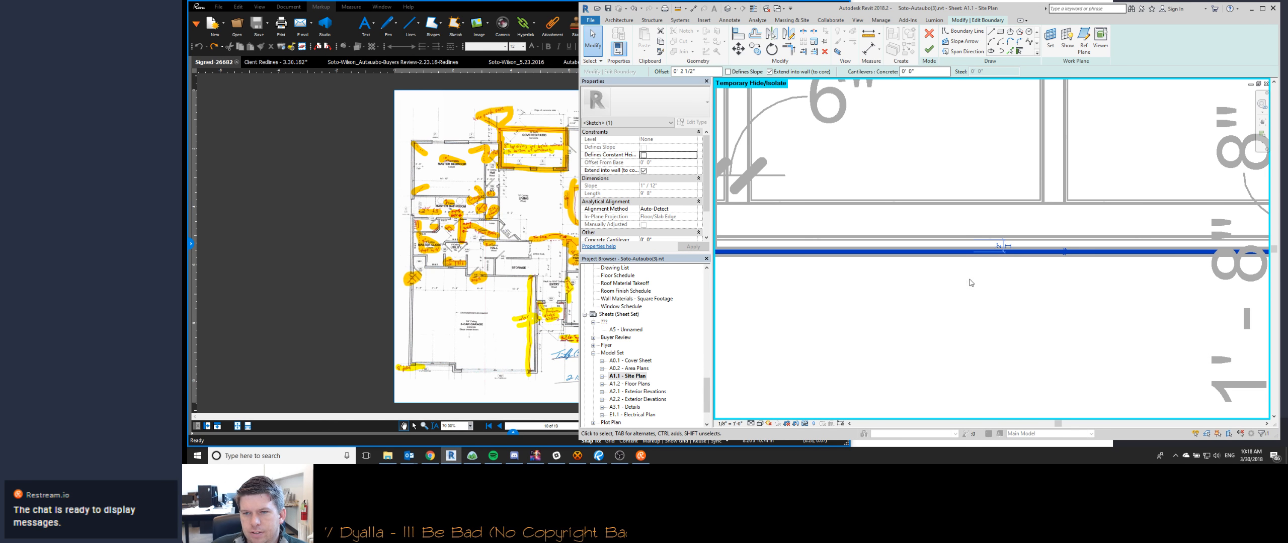
scroll(971, 282, "down", 2)
scroll(1209, 304, "up", 1)
left_click(1234, 307)
middle_click_drag(1143, 323, 950, 331)
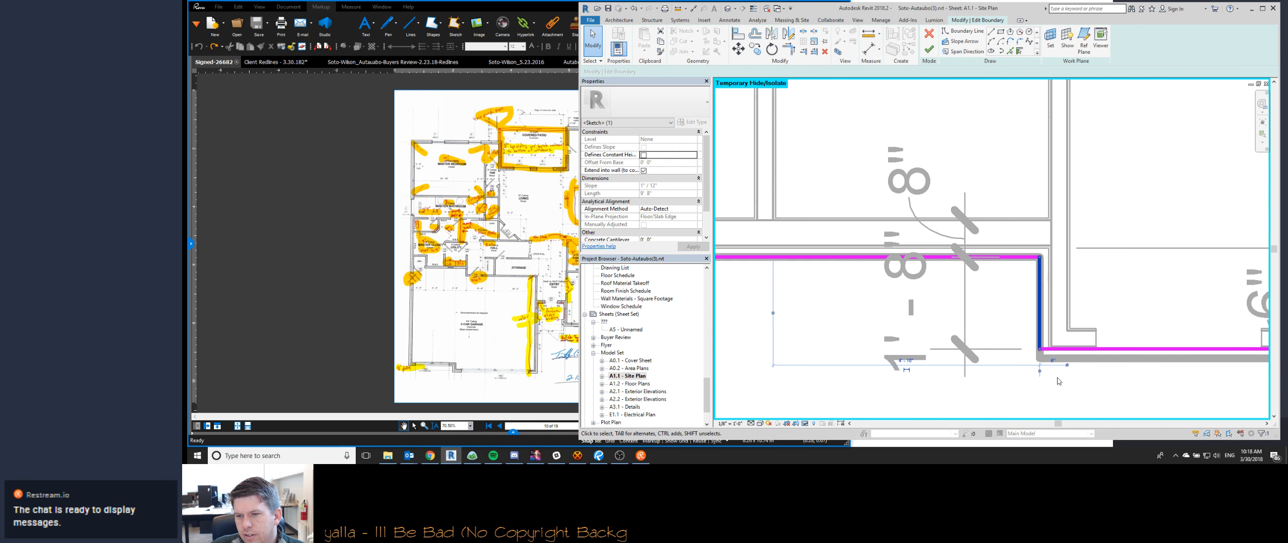
scroll(1058, 378, "up", 2)
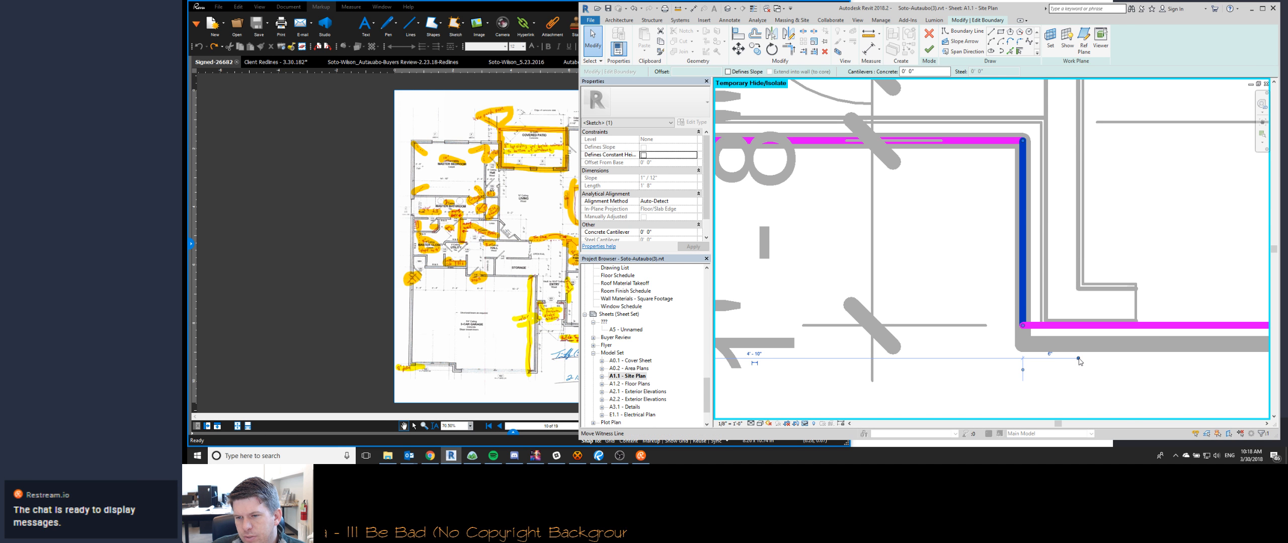
left_click_drag(1055, 388, 1173, 217)
scroll(1153, 241, "down", 2)
middle_click_drag(876, 250, 1045, 319)
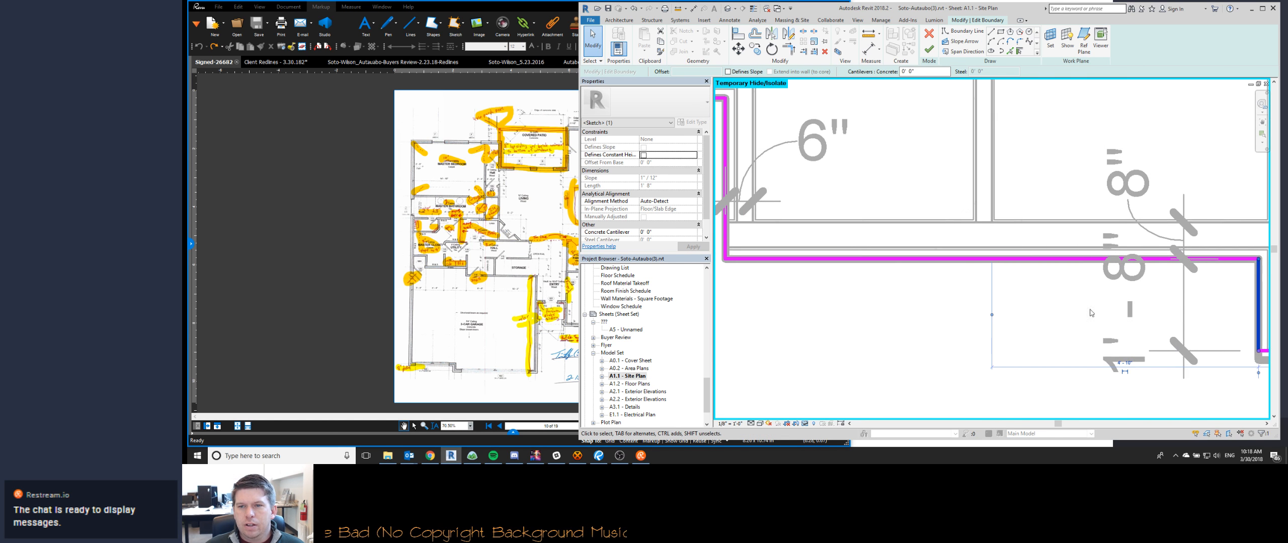
left_click(904, 261)
scroll(930, 261, "up", 2)
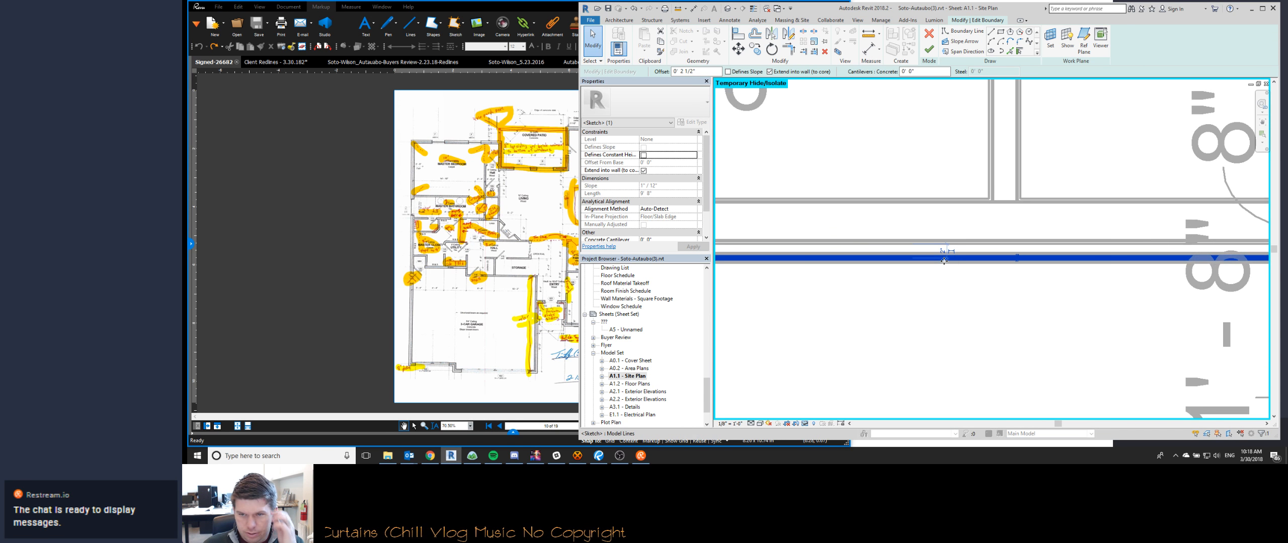
scroll(1006, 277, "down", 2)
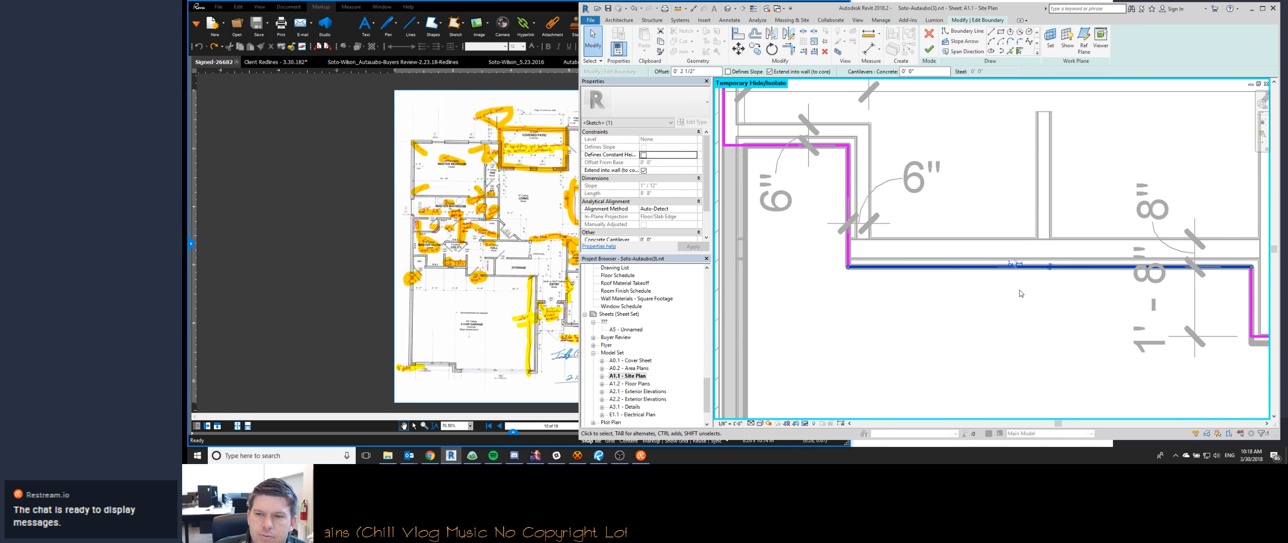
middle_click_drag(1029, 292, 942, 300)
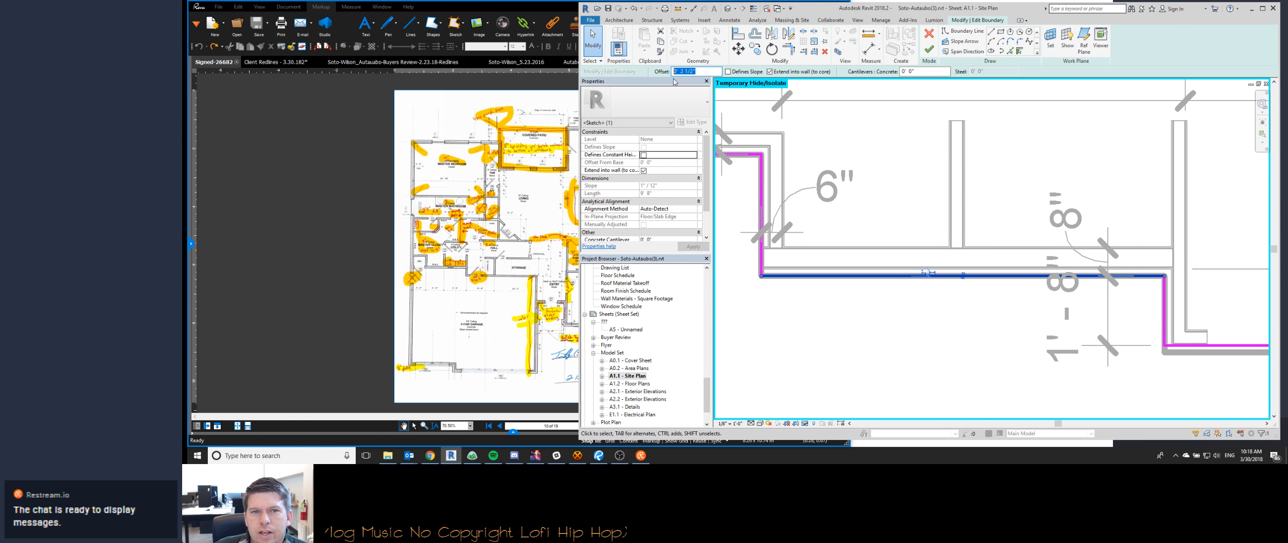
key("Escape")
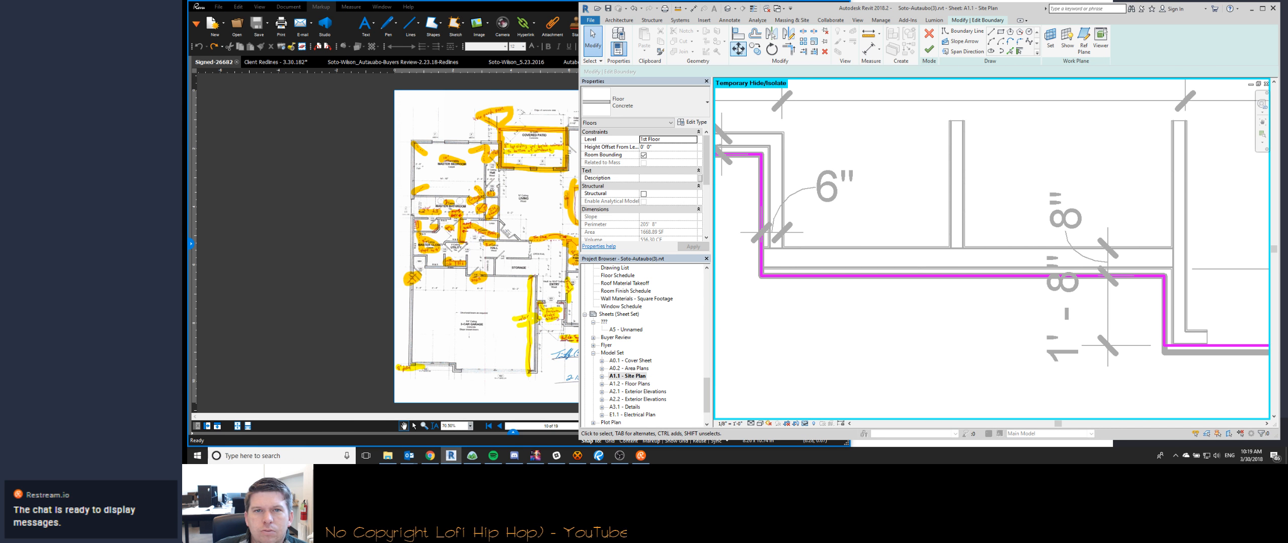
left_click(1018, 51)
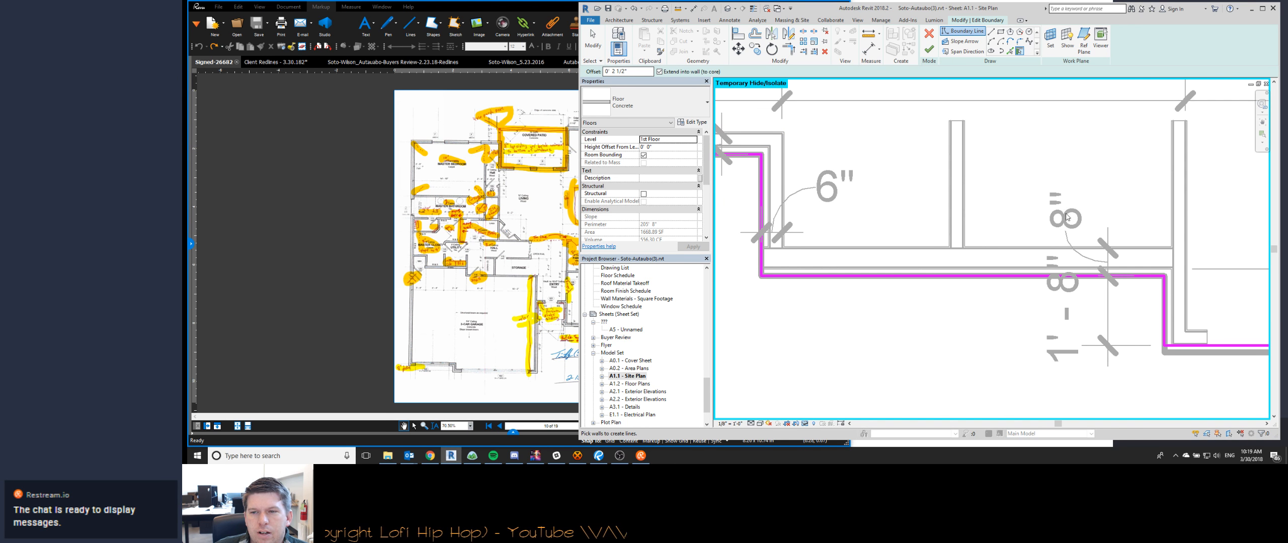
scroll(1066, 217, "down", 3)
key("Escape")
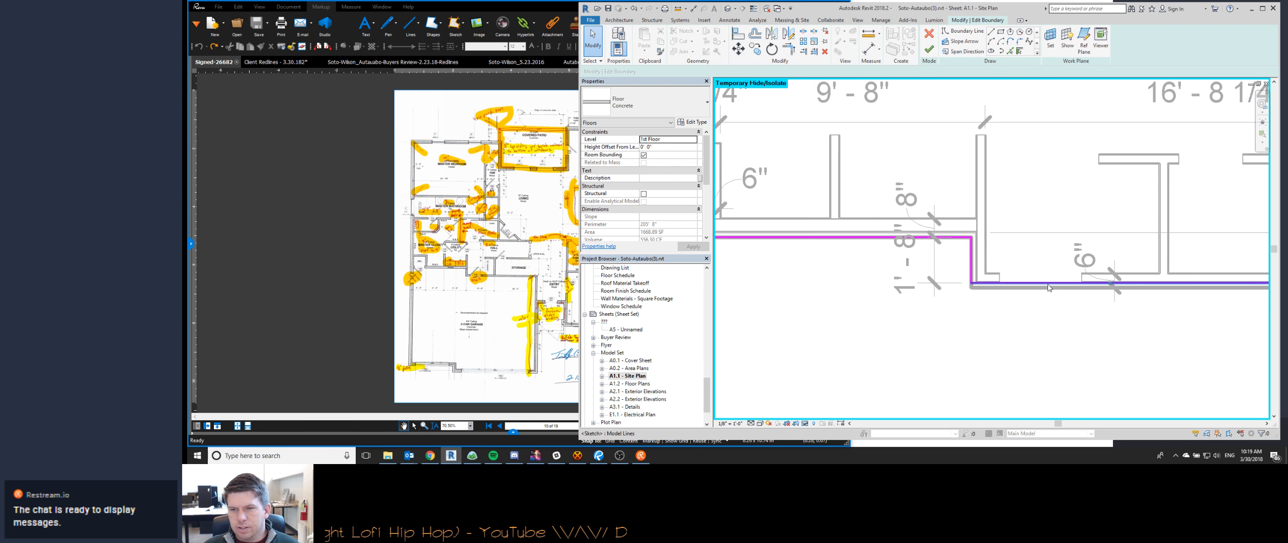
- Place the long horizontal boundary line right of the jog at a 6" offset
left_click(1048, 287)
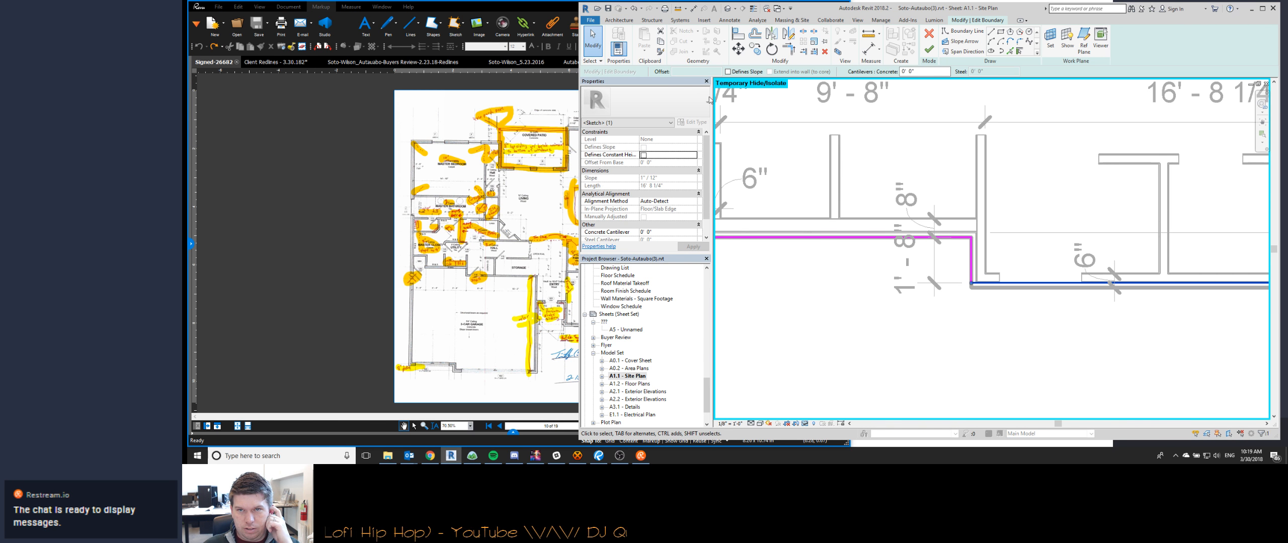
scroll(893, 225, "down", 3)
scroll(1180, 253, "up", 8)
left_click(1066, 235)
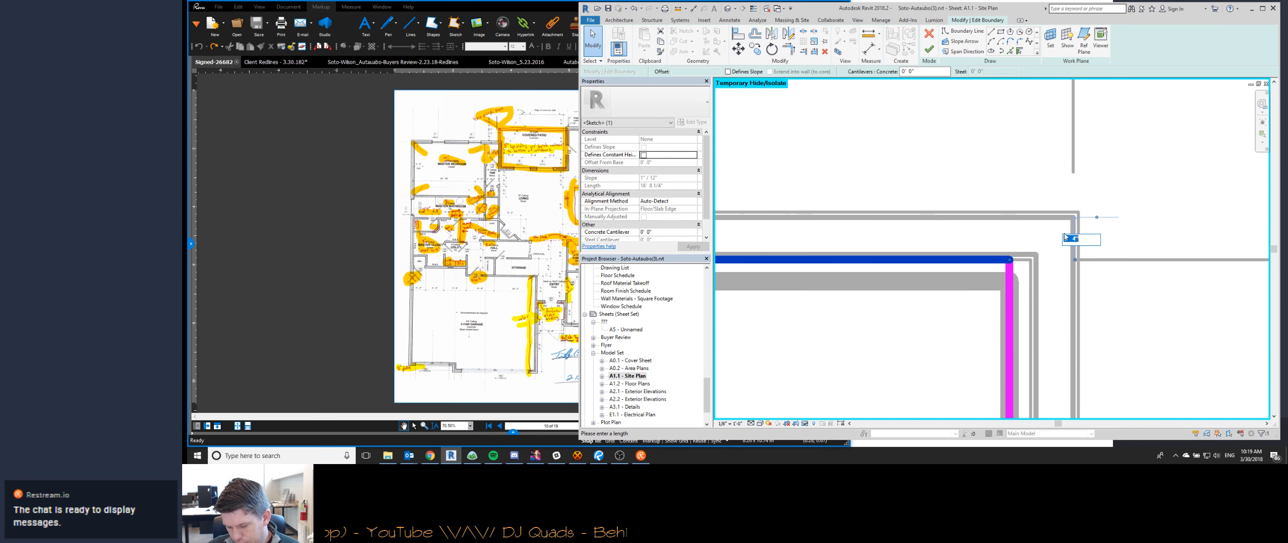
type(".5")
key("Return")
key("Escape")
- Finish the slab boundary edit and decline attaching the walls to the floor's bottom
scroll(1064, 235, "down", 8)
scroll(1054, 324, "up", 3)
scroll(956, 251, "down", 5)
scroll(873, 160, "up", 6)
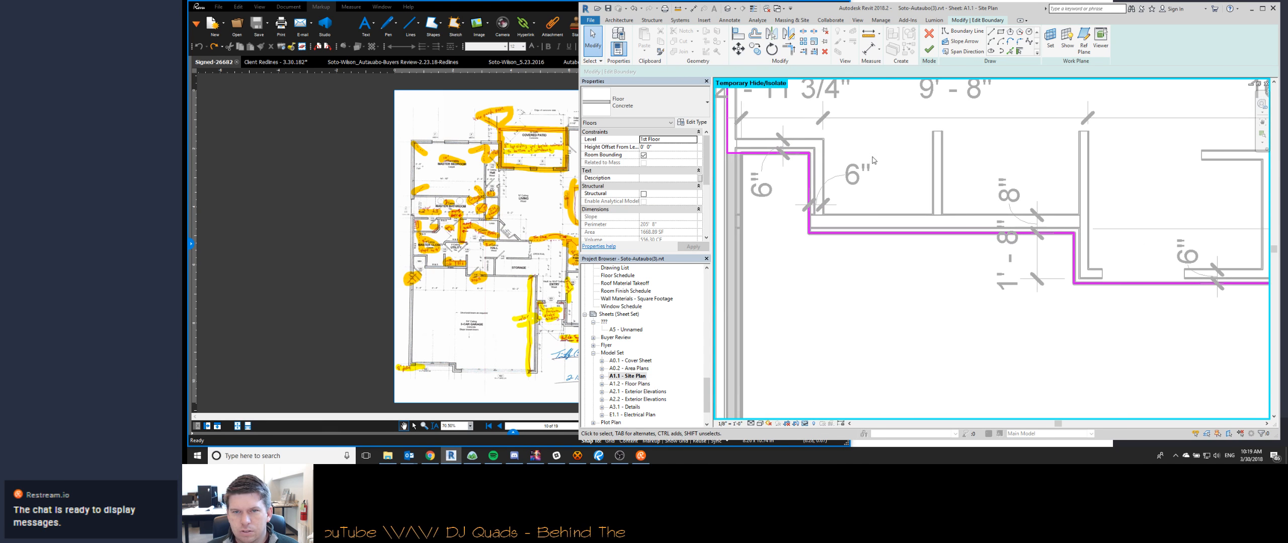
middle_click_drag(873, 160, 916, 246)
scroll(917, 246, "down", 1)
key("f")
key("f")
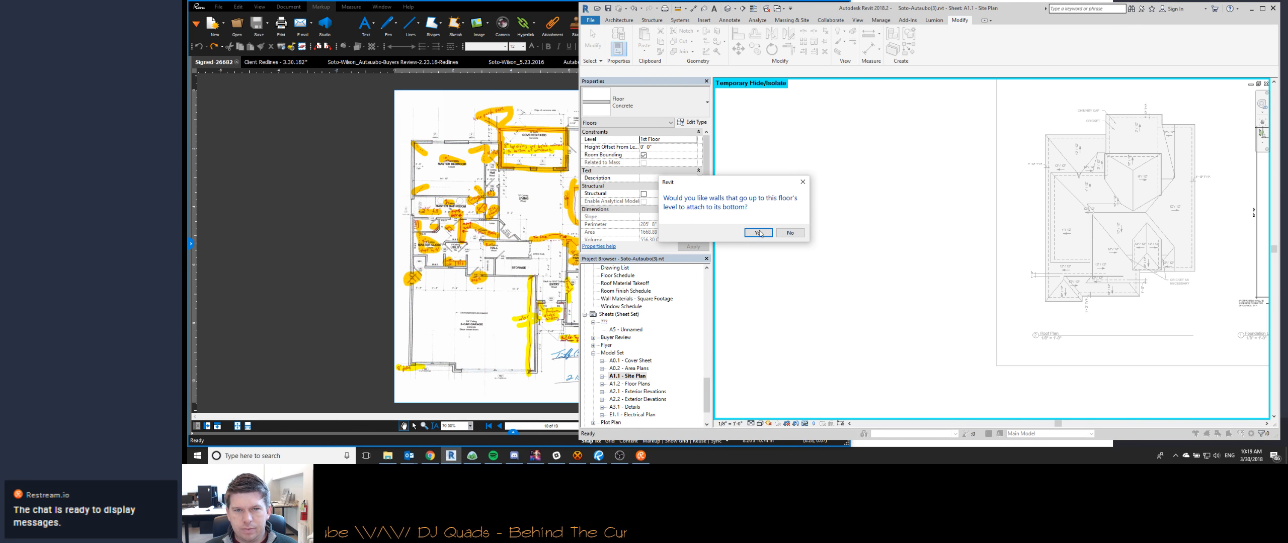
left_click(785, 234)
left_click(789, 235)
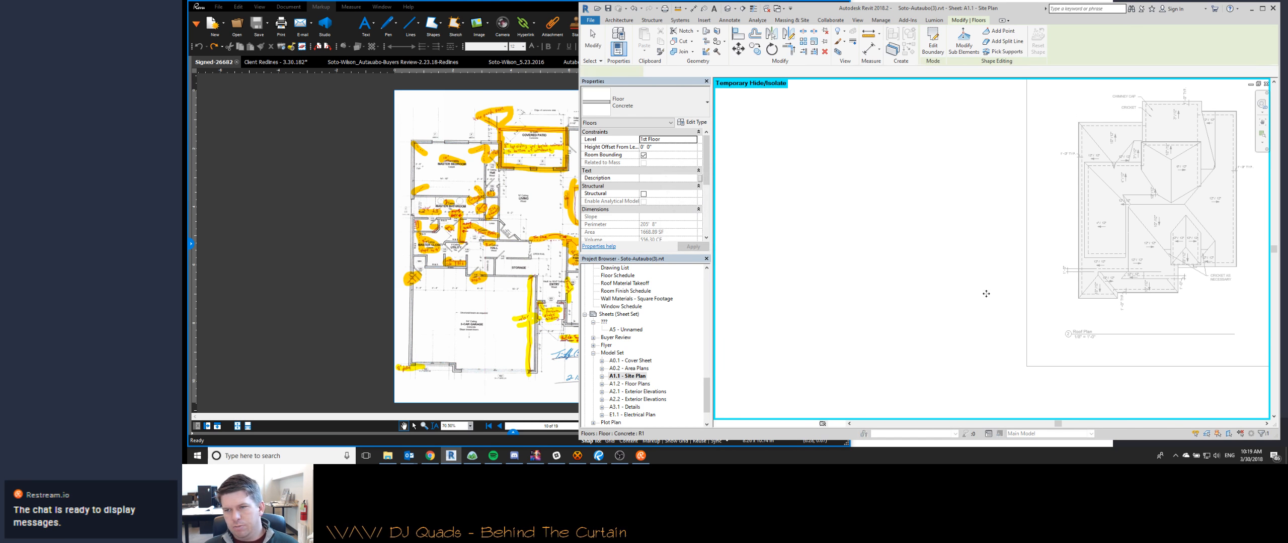
- Move the witness lines of the horizontal dimension string along the garage's back onto the corners of the revised slab edge
middle_click_drag(916, 329, 870, 201)
scroll(825, 201, "down", 3)
scroll(823, 201, "up", 4)
scroll(825, 201, "down", 6)
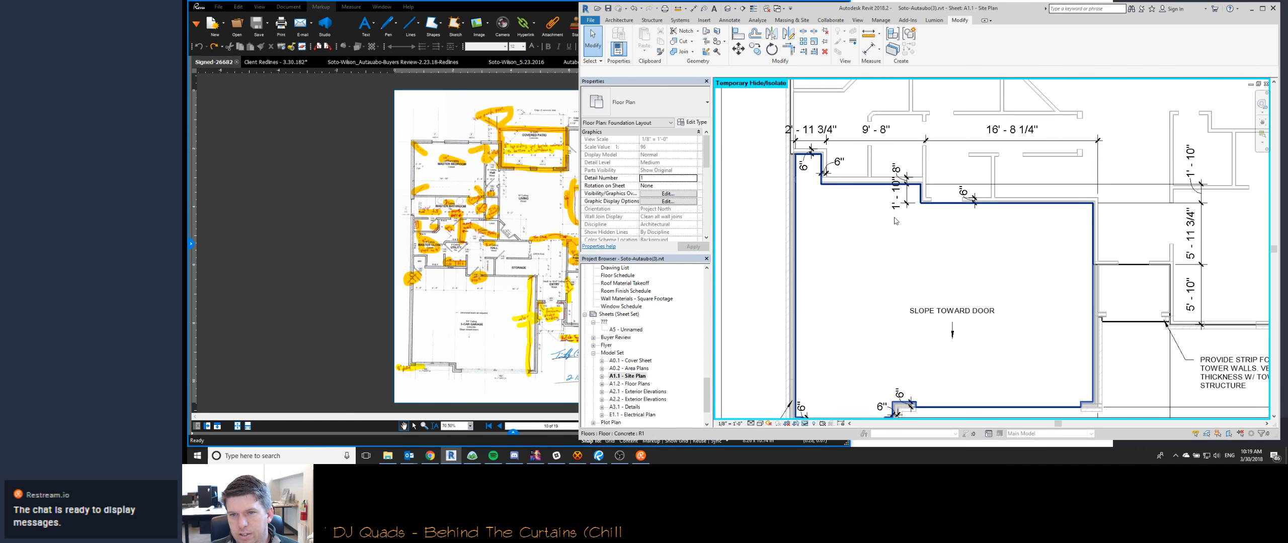
scroll(896, 224, "up", 2)
scroll(833, 251, "down", 3)
scroll(805, 242, "up", 5)
left_click(855, 212)
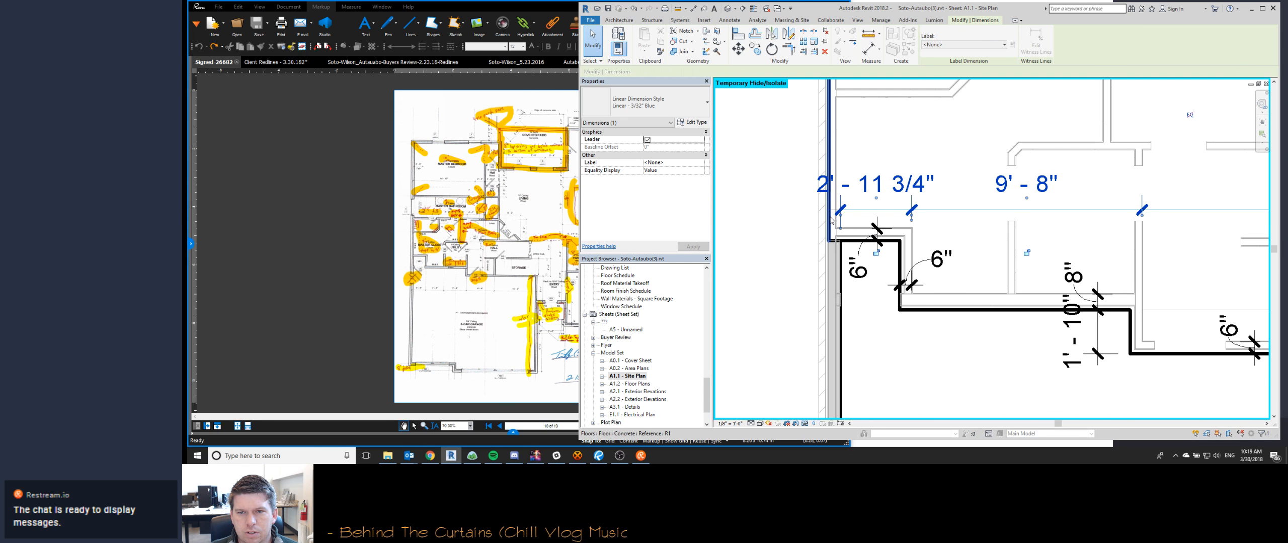
left_click_drag(832, 220, 827, 220)
left_click(898, 254)
middle_click_drag(1143, 213, 1007, 193)
left_click_drag(1007, 194, 998, 195)
middle_click_drag(1232, 221, 942, 209)
left_click_drag(1113, 187, 1115, 191)
left_click(1100, 325)
scroll(1092, 314, "down", 2)
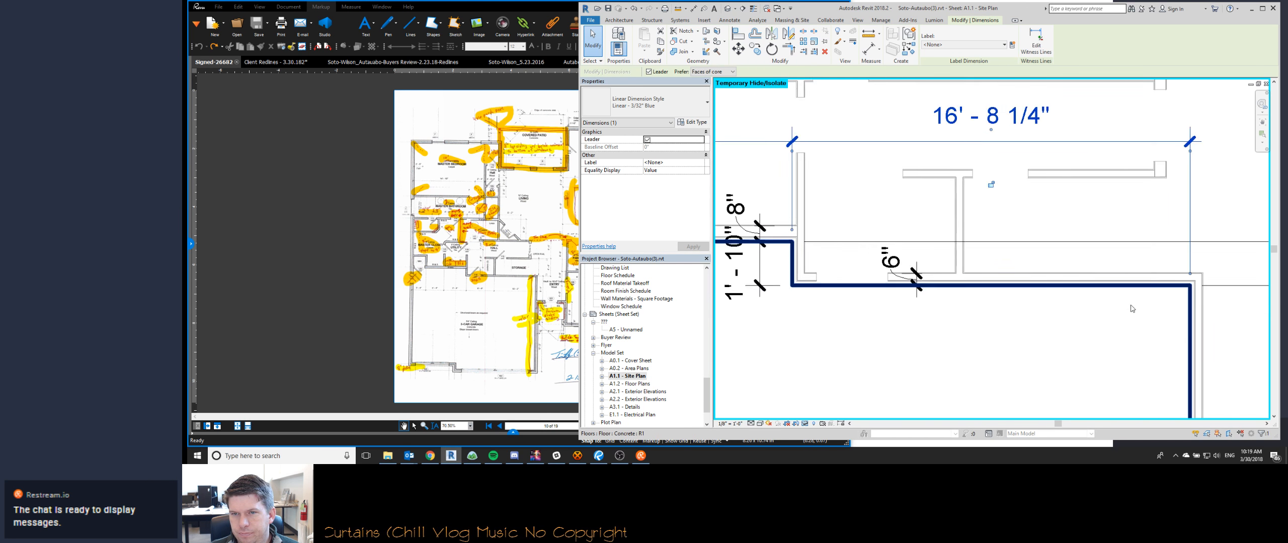
middle_click_drag(1086, 310, 1202, 304)
- Move the vertical jog dimension's upper witness line to the notch's slab edge and shift its lower text down clear of the string
left_click(983, 264)
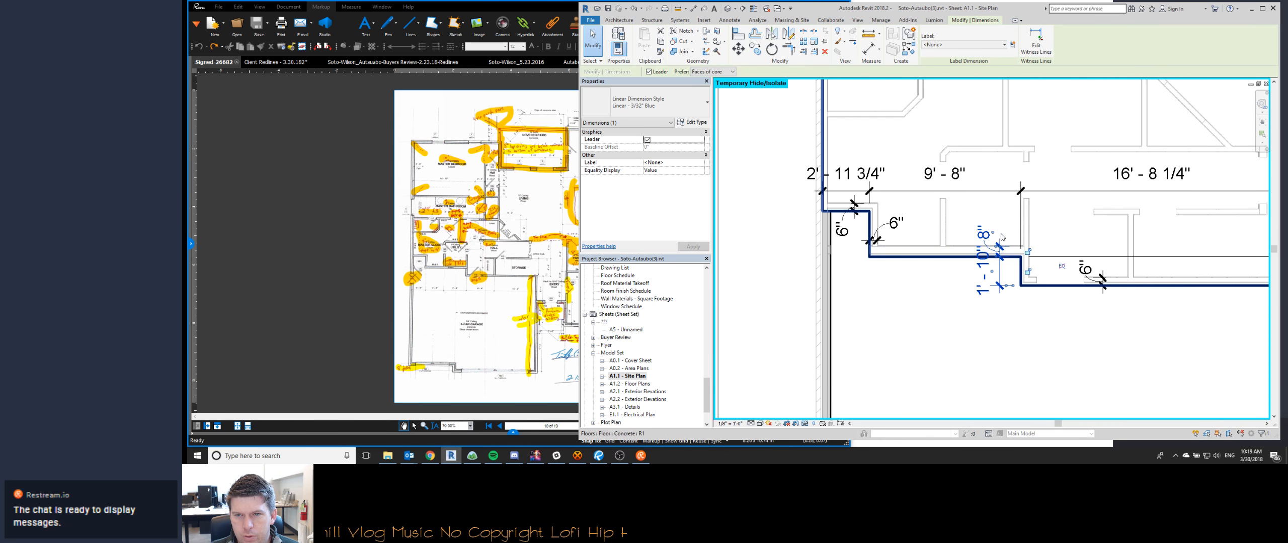
middle_click_drag(862, 284, 837, 271)
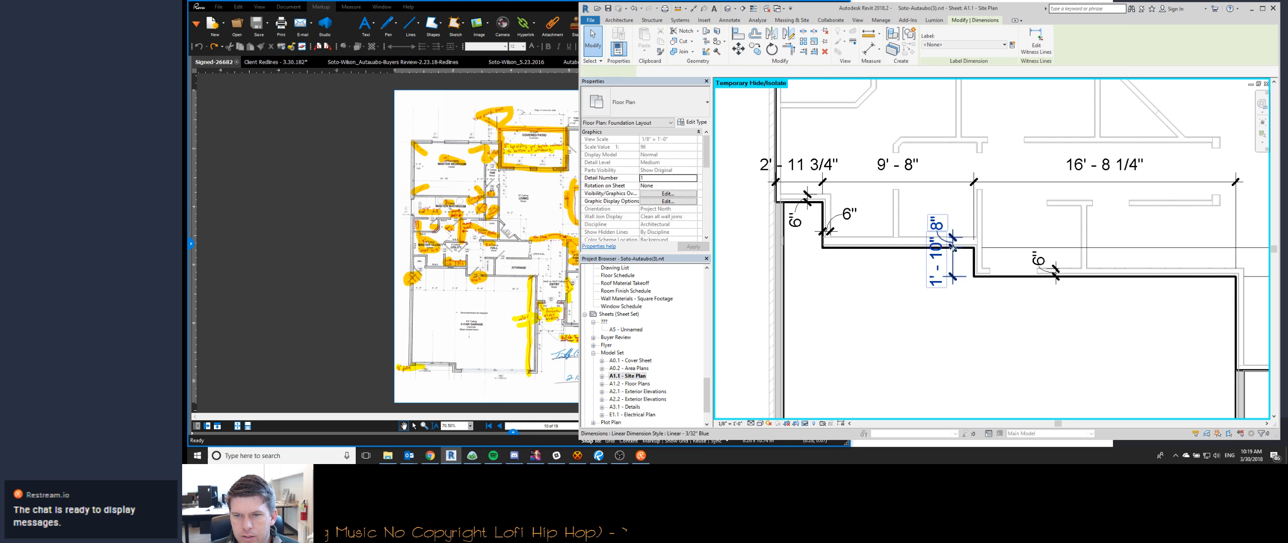
left_click_drag(806, 212, 830, 202)
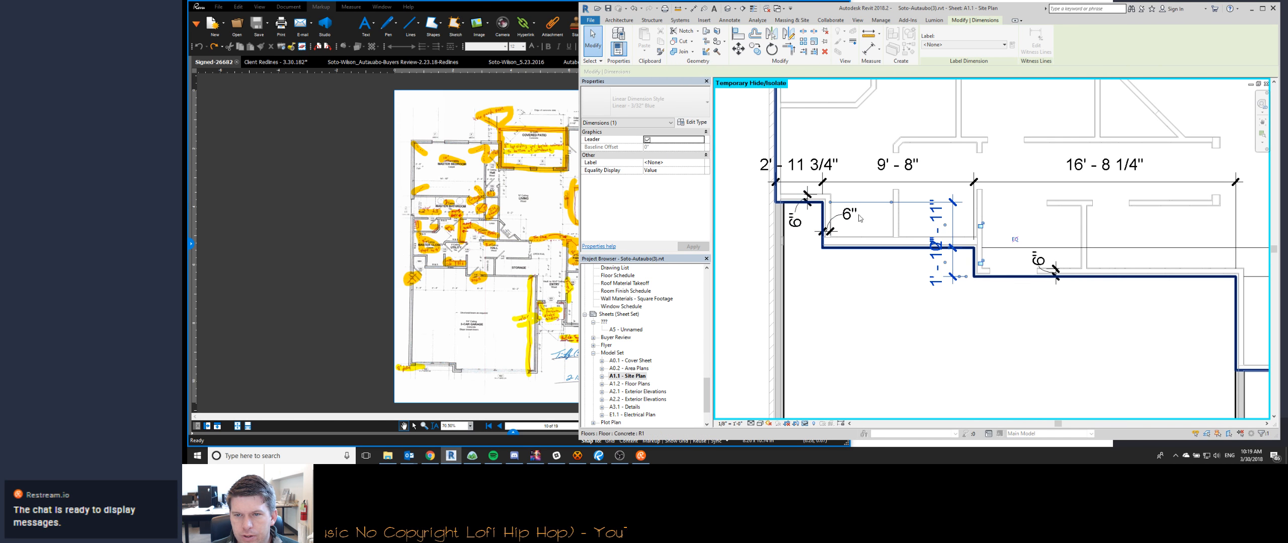
left_click_drag(949, 297, 949, 311)
key("Escape")
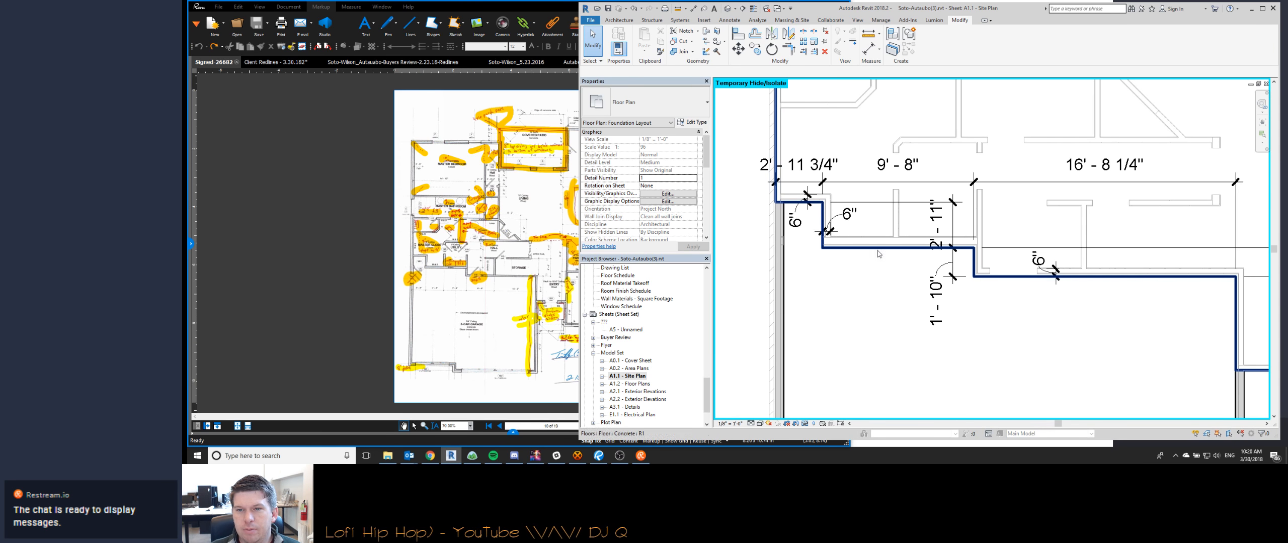
- Add an aligned dimension between the interior stud wall and the slab edge right of the notch, with its text below the edge
scroll(792, 216, "up", 3)
scroll(793, 216, "down", 2)
scroll(906, 257, "up", 1)
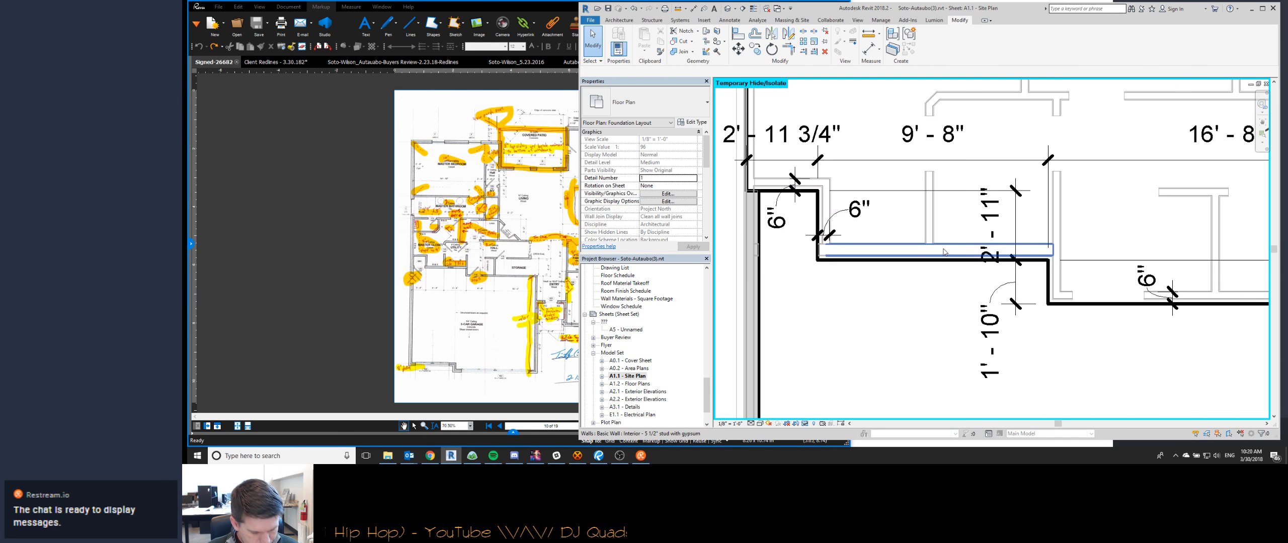
key("d")
key("i")
left_click(914, 249)
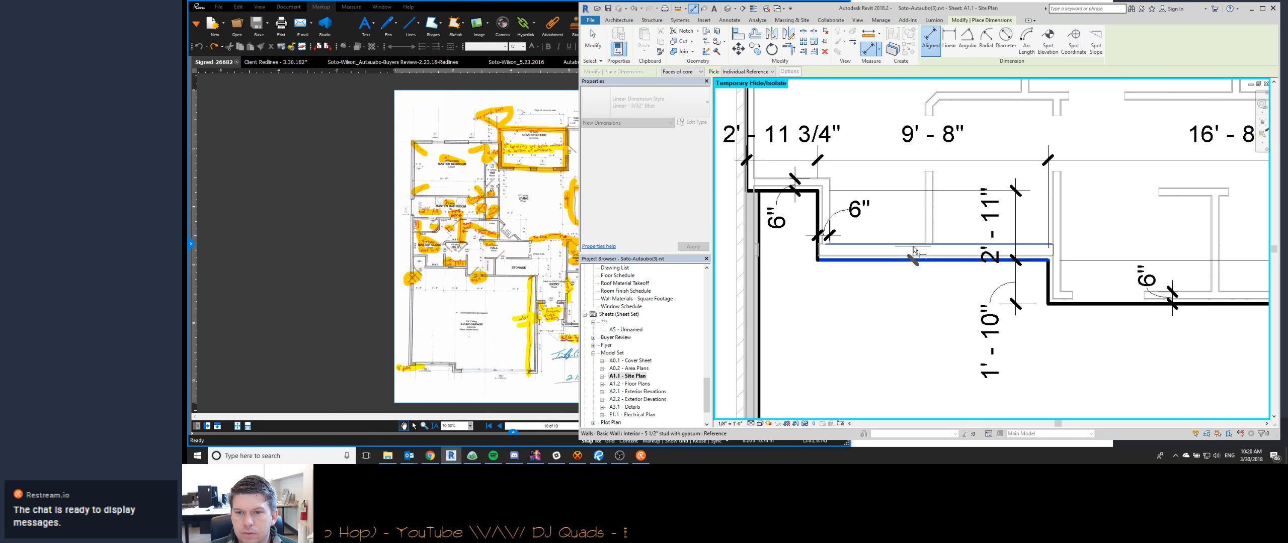
left_click(913, 259)
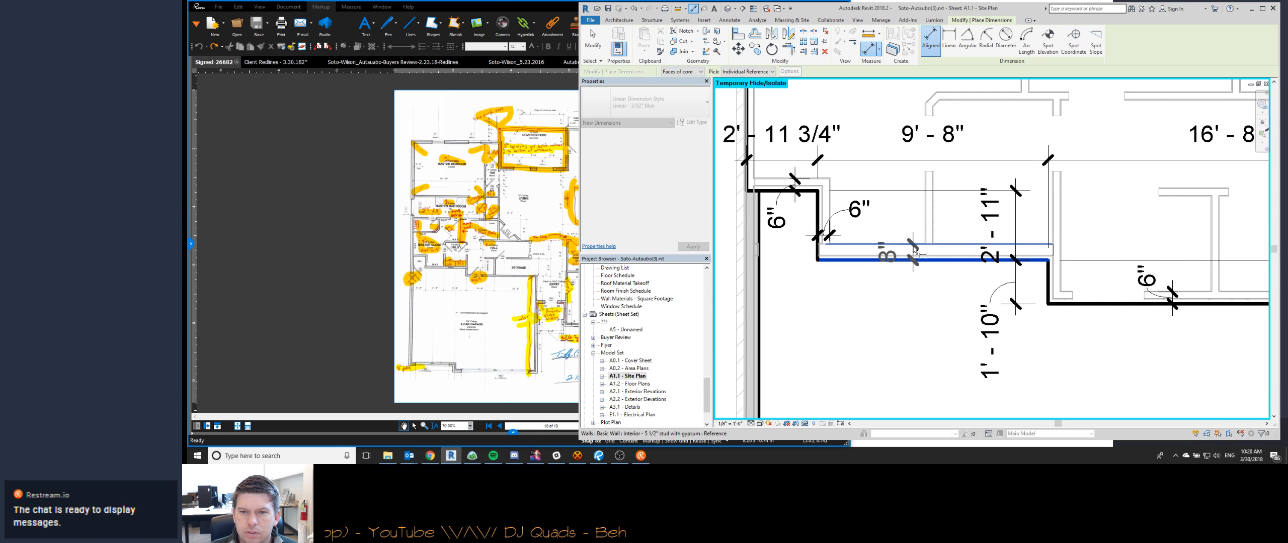
left_click(903, 255)
left_click_drag(897, 255, 894, 279)
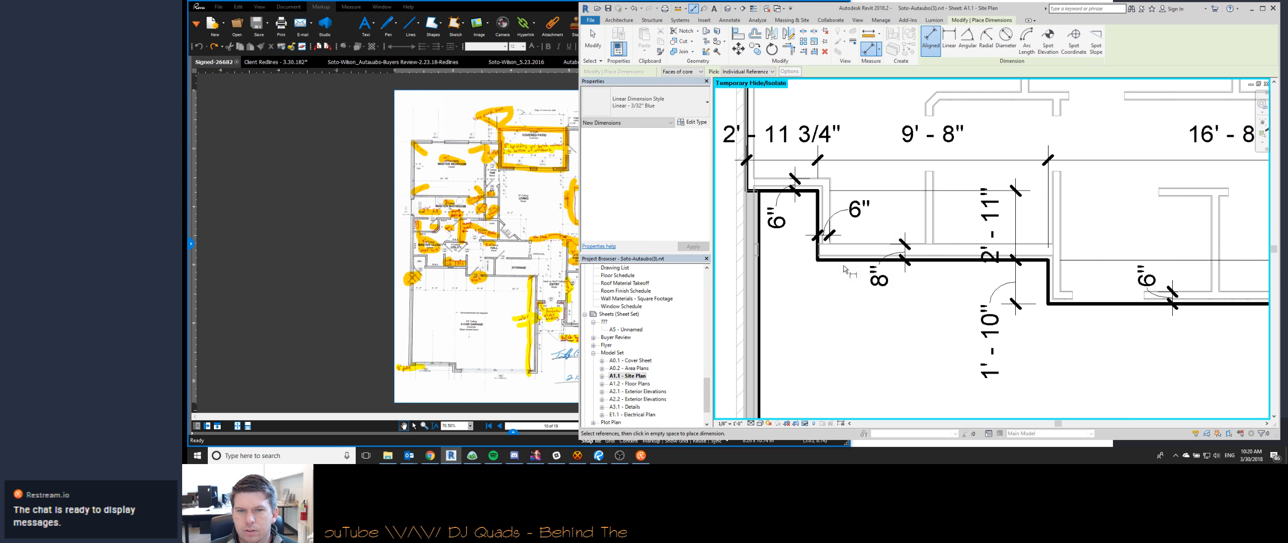
key("Escape")
- Move the text of the 6" wall-to-slab dimension right of the jog below the slab edge
middle_click_drag(1159, 297, 1046, 279)
left_click(1046, 277)
left_click_drag(1046, 277, 1041, 322)
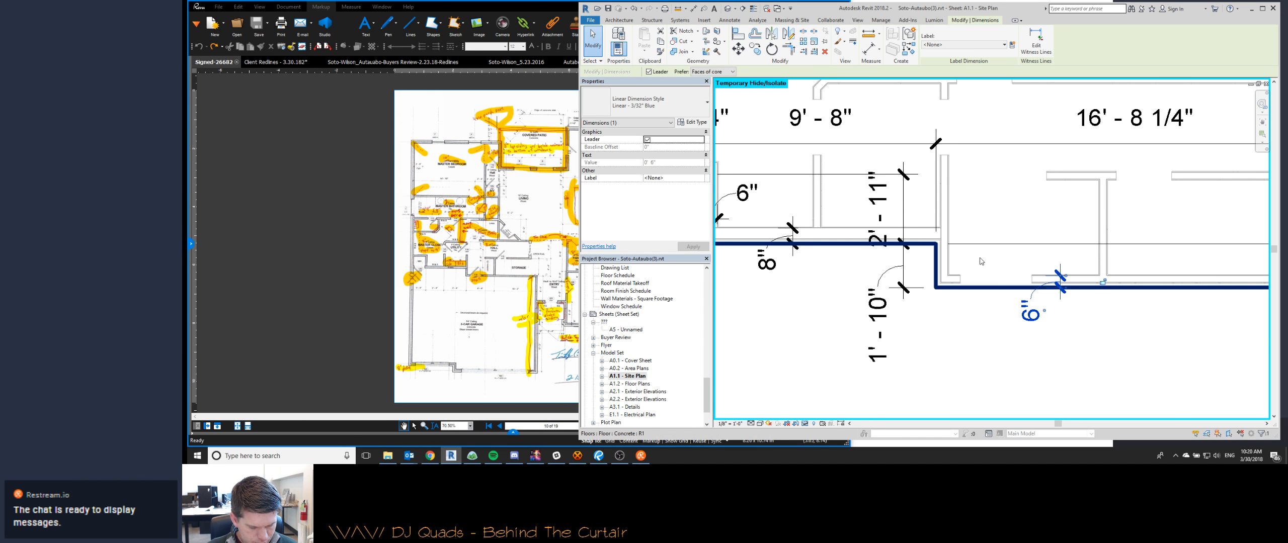
- Add an aligned dimension between the interior wall and the notch's vertical slab edge, with its text moved clear of the wall
key("d")
key("i")
left_click(947, 265)
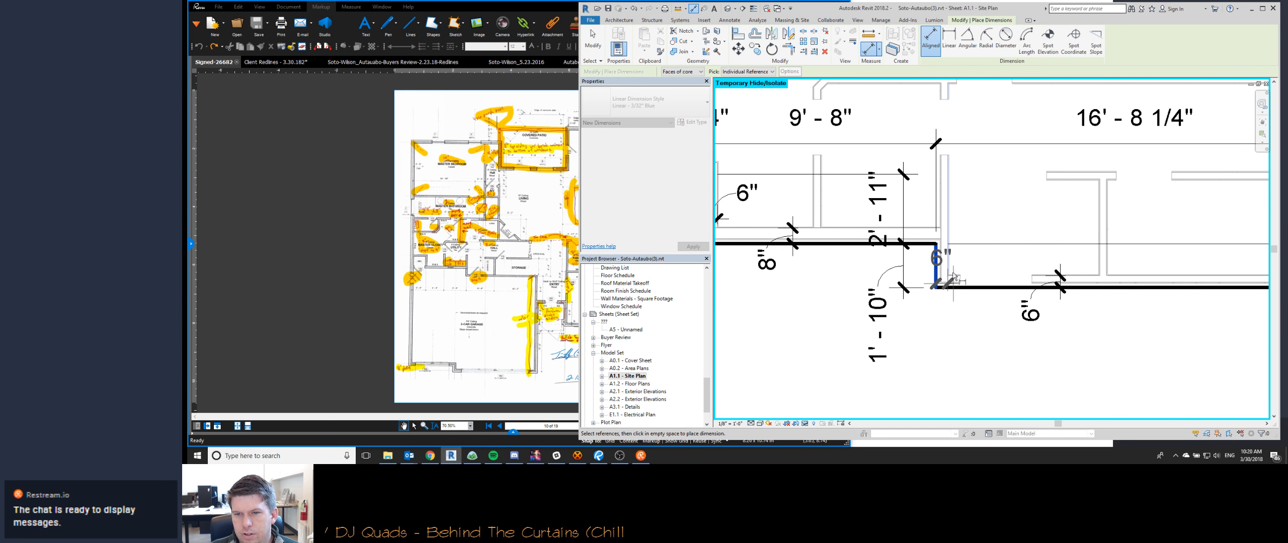
left_click(945, 254)
left_click_drag(945, 253, 983, 247)
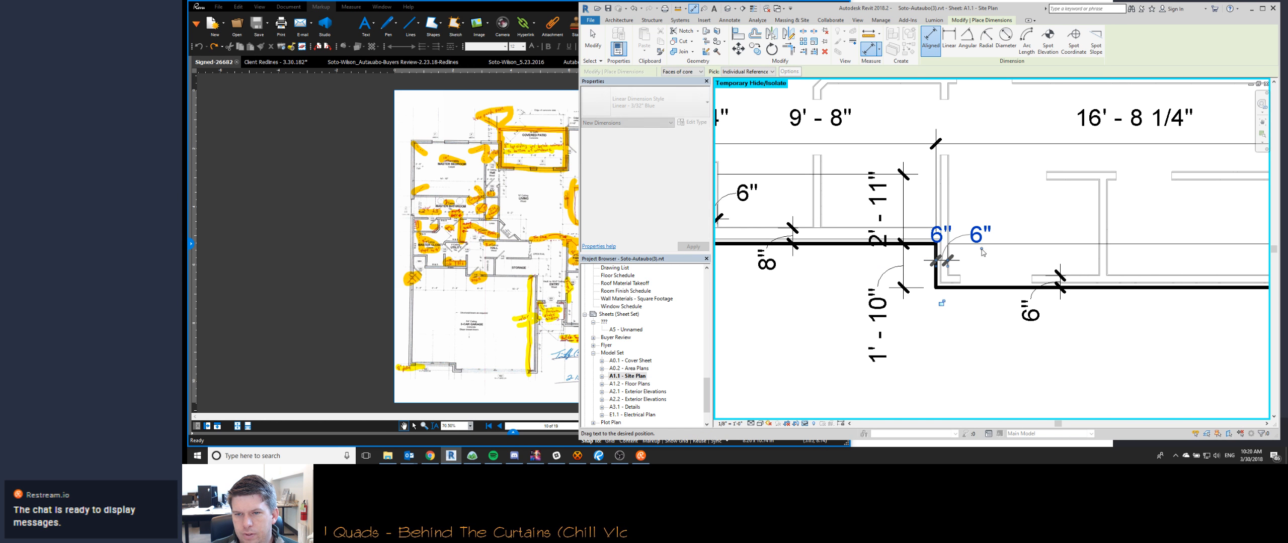
scroll(974, 256, "down", 3)
key("Escape")
key("Escape")
- Edit the witness lines of the dimension beside the garage, and delete the dimension near the house's rear left corner
scroll(935, 337, "down", 4)
left_click(823, 362)
left_click(1036, 41)
scroll(855, 201, "up", 6)
left_click(875, 327)
scroll(883, 356, "down", 1)
scroll(884, 357, "down", 2)
key("Escape")
key("Escape")
scroll(799, 251, "down", 2)
left_click(815, 146)
key("Delete")
key("d")
key("i")
left_click(990, 124)
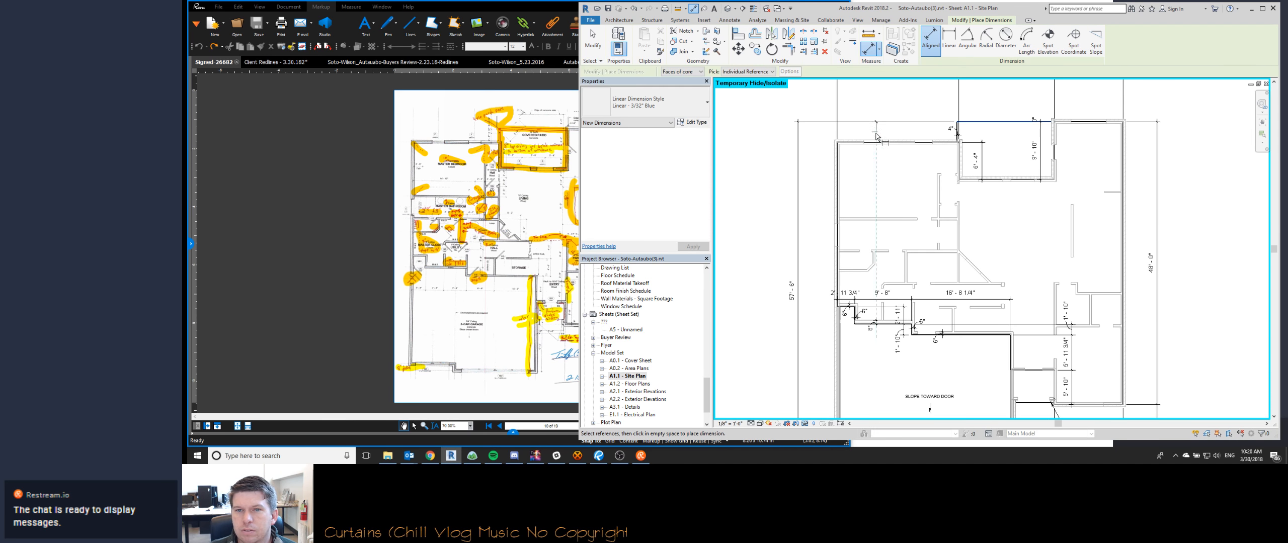
scroll(846, 144, "up", 3)
scroll(840, 156, "down", 2)
scroll(855, 352, "up", 3)
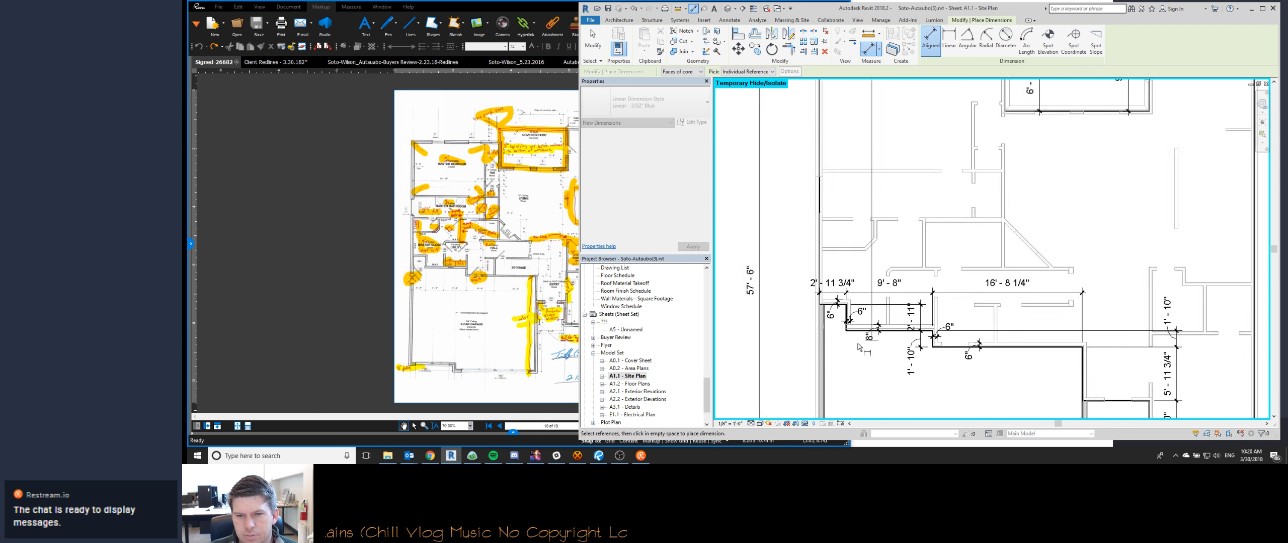
scroll(811, 284, "down", 5)
scroll(794, 332, "up", 5)
scroll(793, 336, "up", 3)
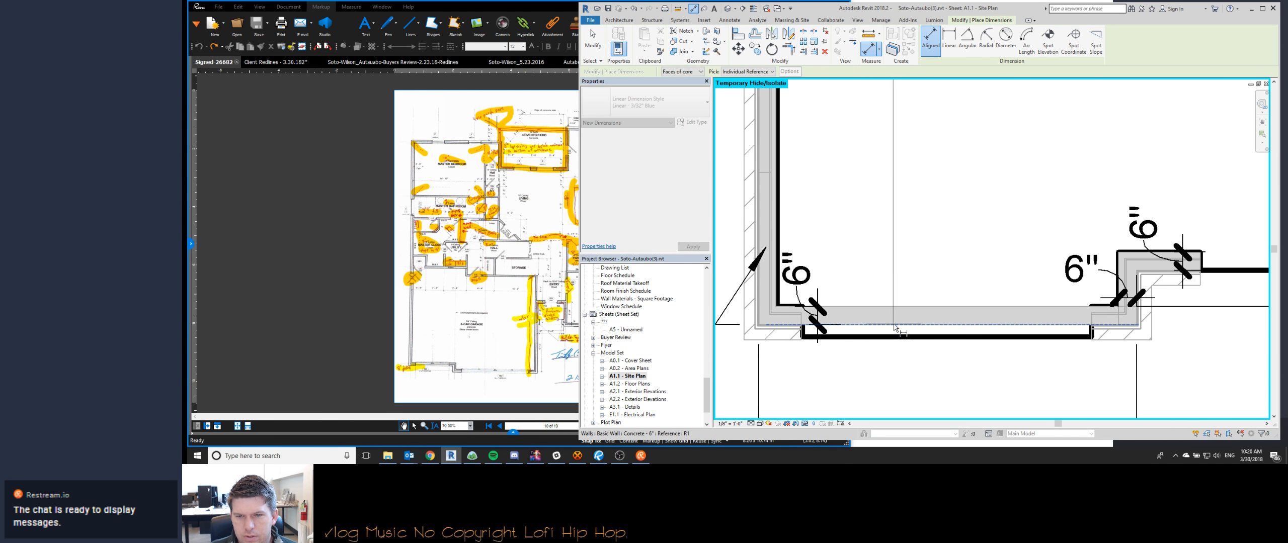
scroll(902, 335, "down", 2)
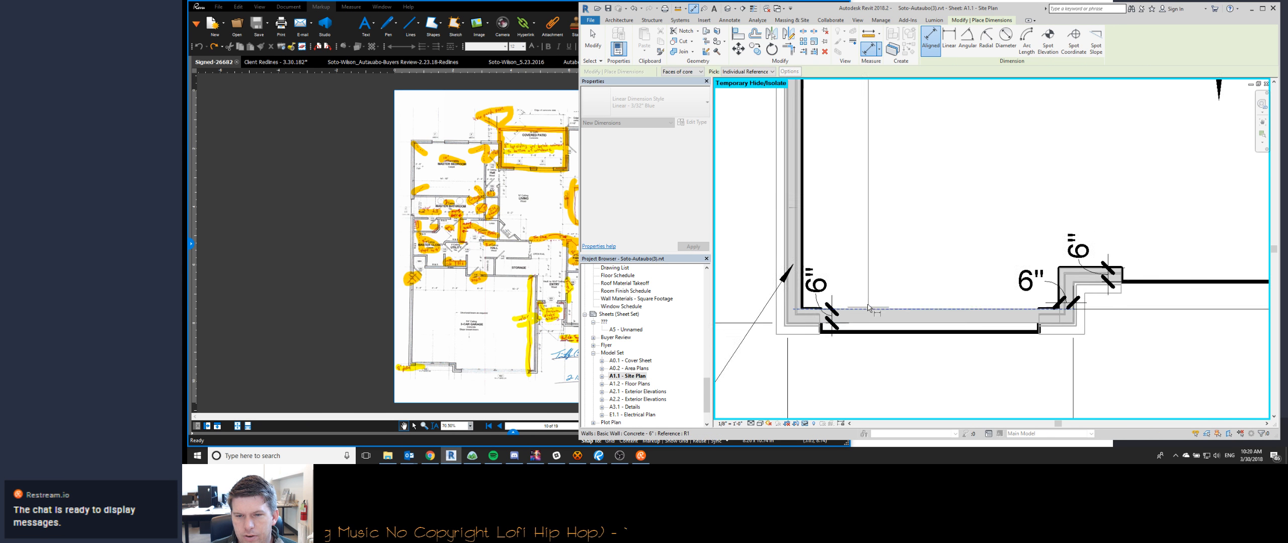
scroll(825, 327, "up", 4)
key("Tab")
key("Tab")
key("Tab")
key("Tab")
key("Tab")
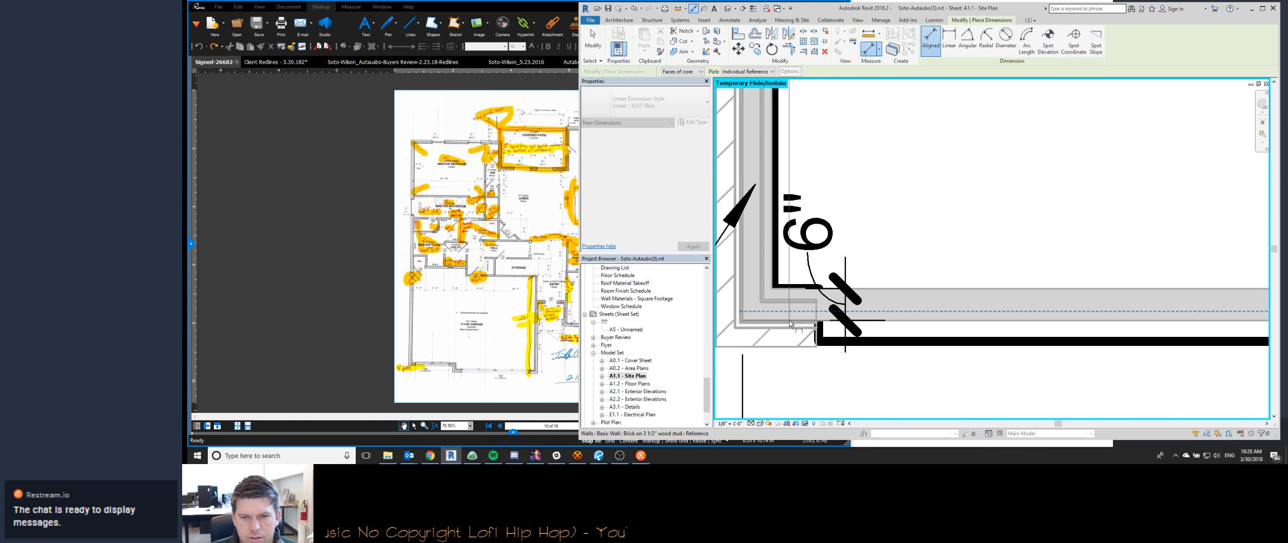
key("Tab")
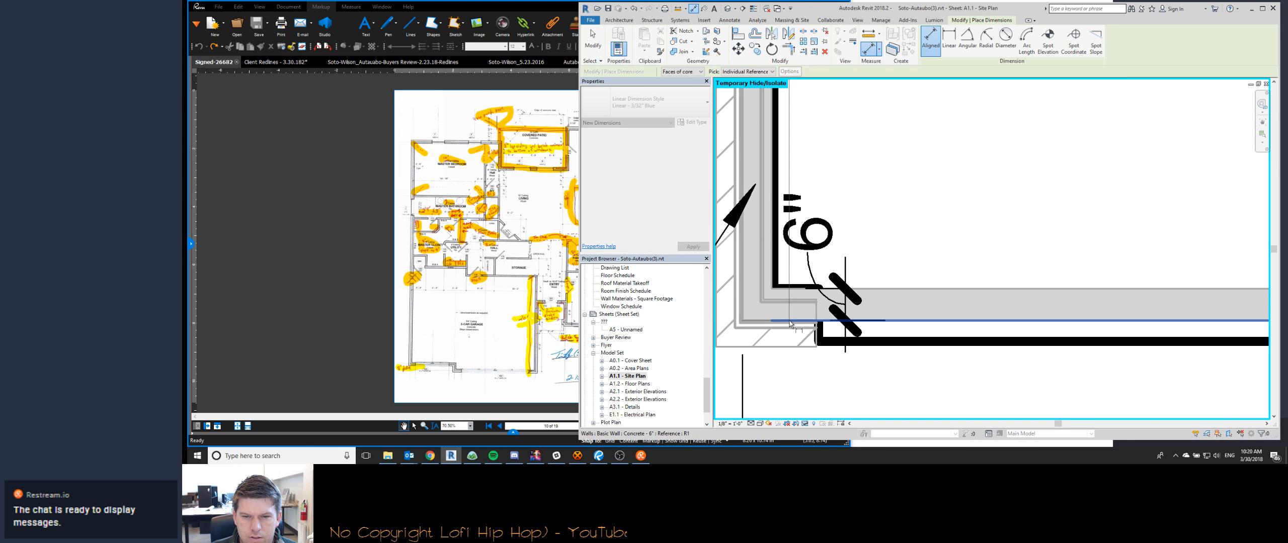
key("Escape")
key("Escape")
- Edit the garage slab's boundary, aligning its front edge at the single door with the stem wall's outer face, and finish the sketch
scroll(789, 324, "down", 5)
left_click(931, 40)
key("a")
key("l")
left_click(946, 308)
scroll(995, 342, "up", 2)
key("Escape")
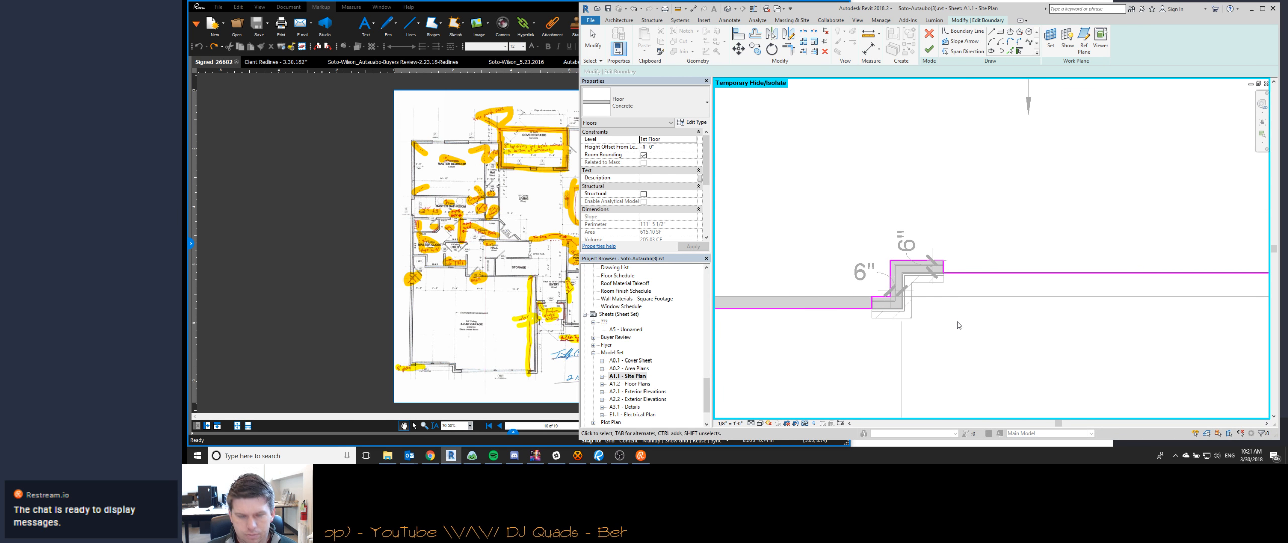
scroll(958, 326, "down", 2)
key("f")
key("f")
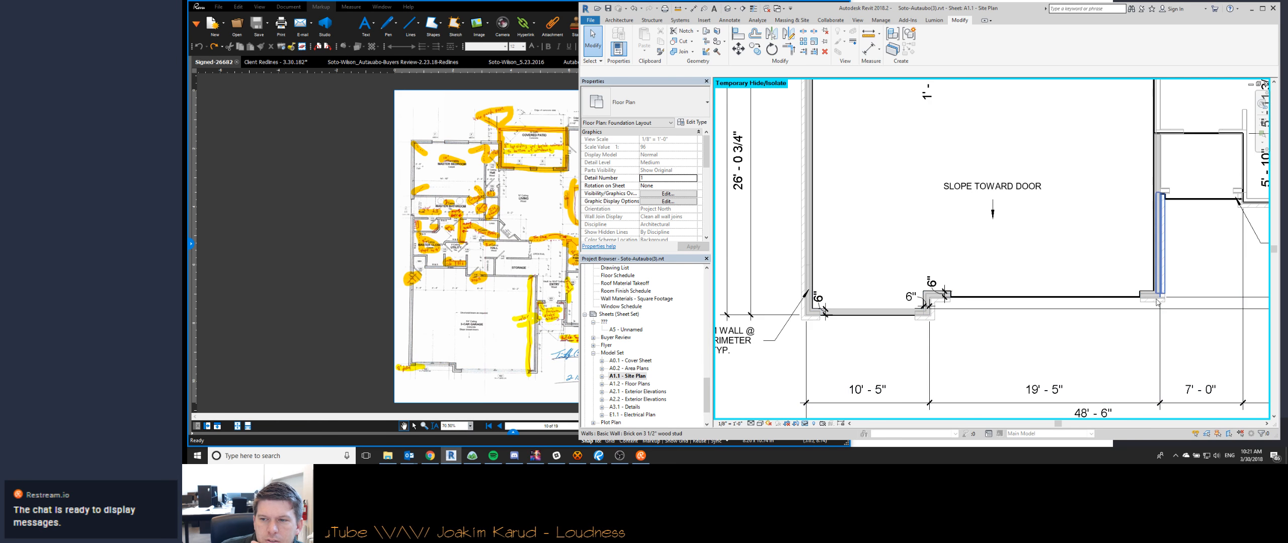
- Examine the concrete stem wall at the garage's front piers in plan and in the 3D view
scroll(1149, 299, "up", 4)
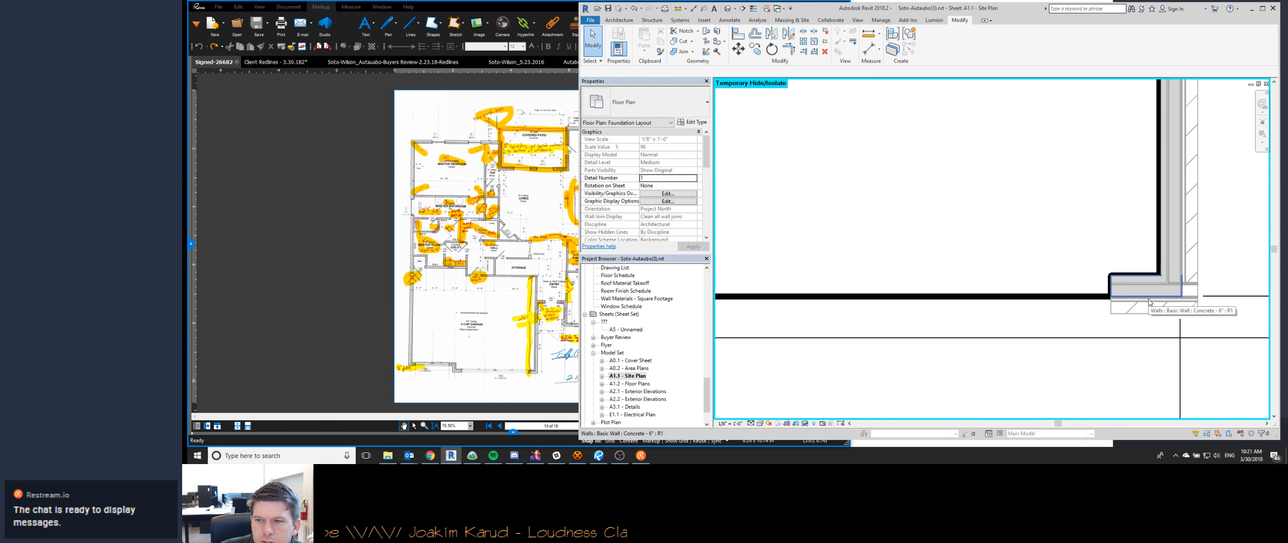
left_click(1149, 301)
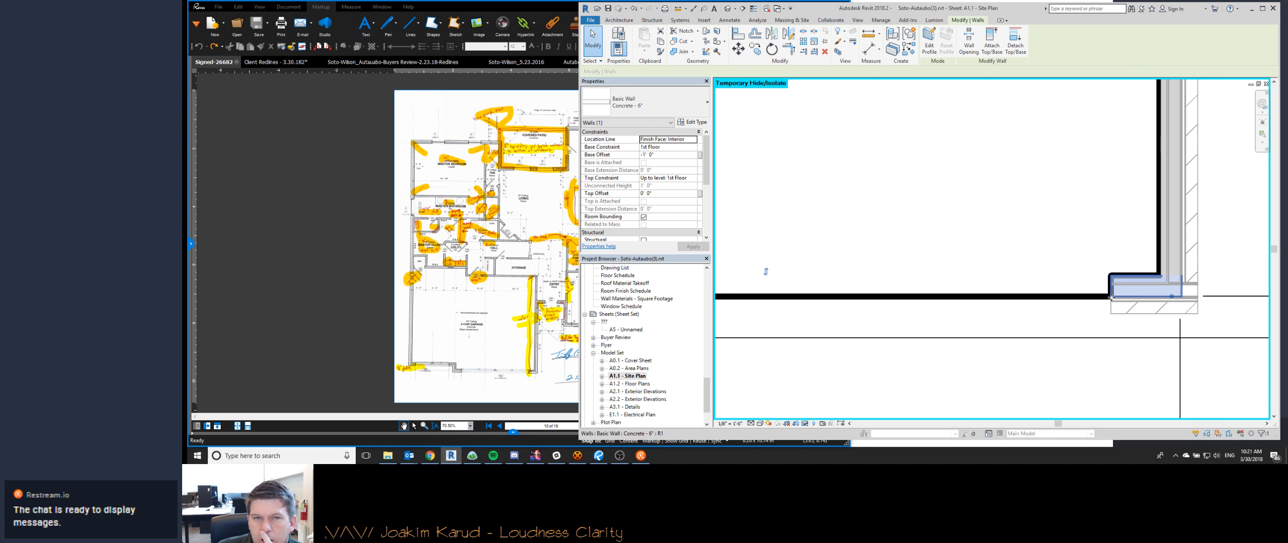
key("ctrl+Tab")
scroll(937, 256, "down", 3)
middle_click_drag(1017, 299, 962, 298, "shift")
scroll(947, 241, "up", 6)
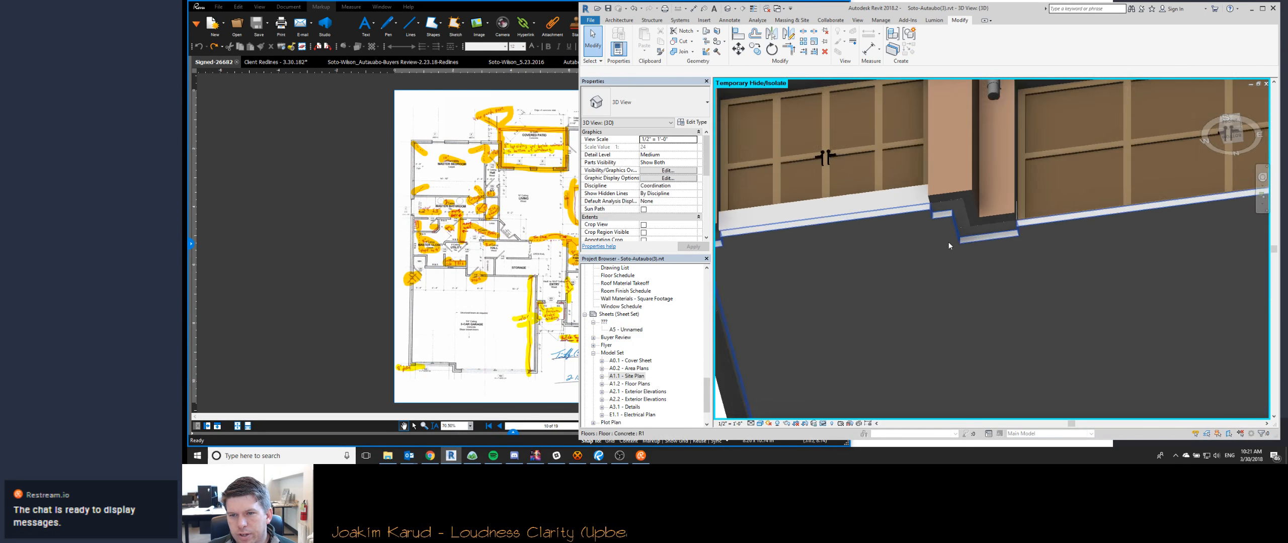
left_click(1019, 228)
scroll(879, 258, "down", 5)
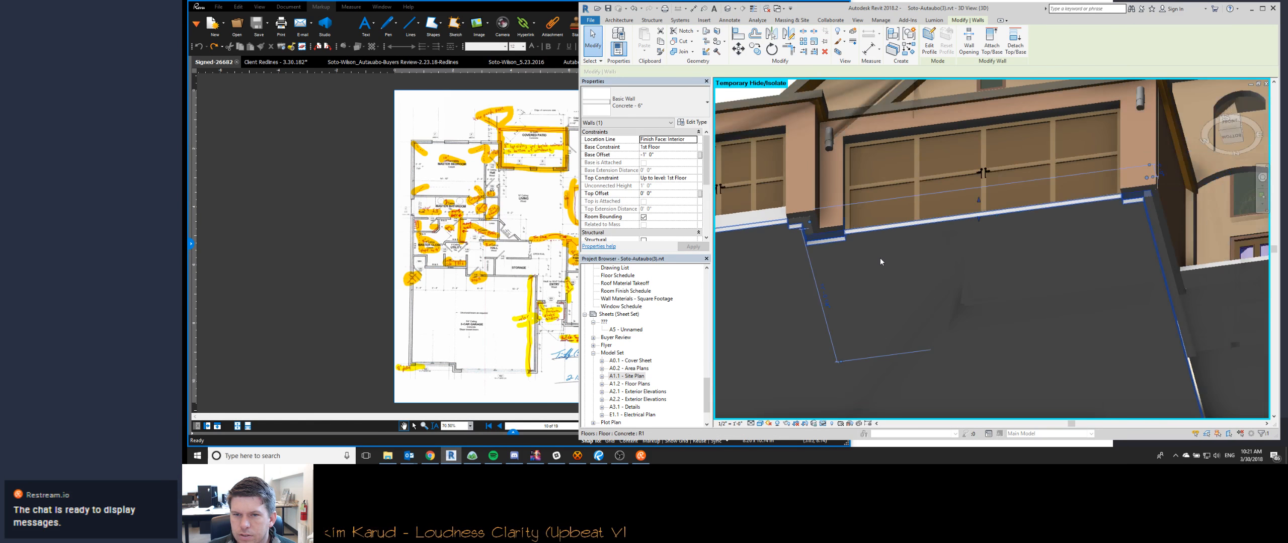
- In the 3D view, join the concrete stem wall below the single garage door with the brick wall
middle_click_drag(905, 268, 1046, 359, "shift")
scroll(1015, 282, "down", 2)
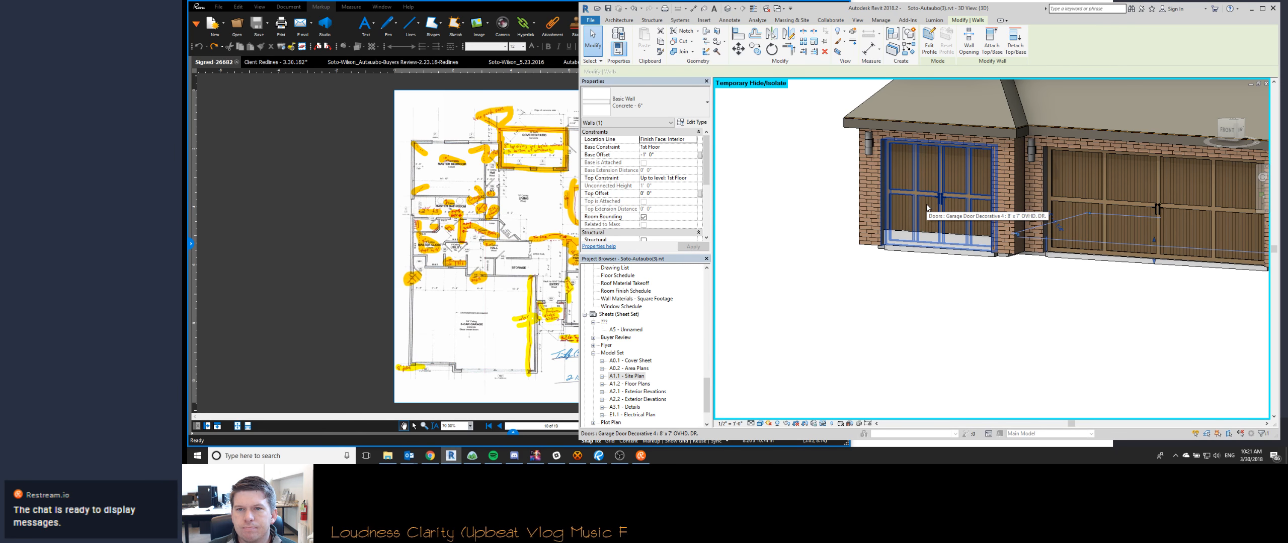
middle_click_drag(982, 339, 961, 304, "shift")
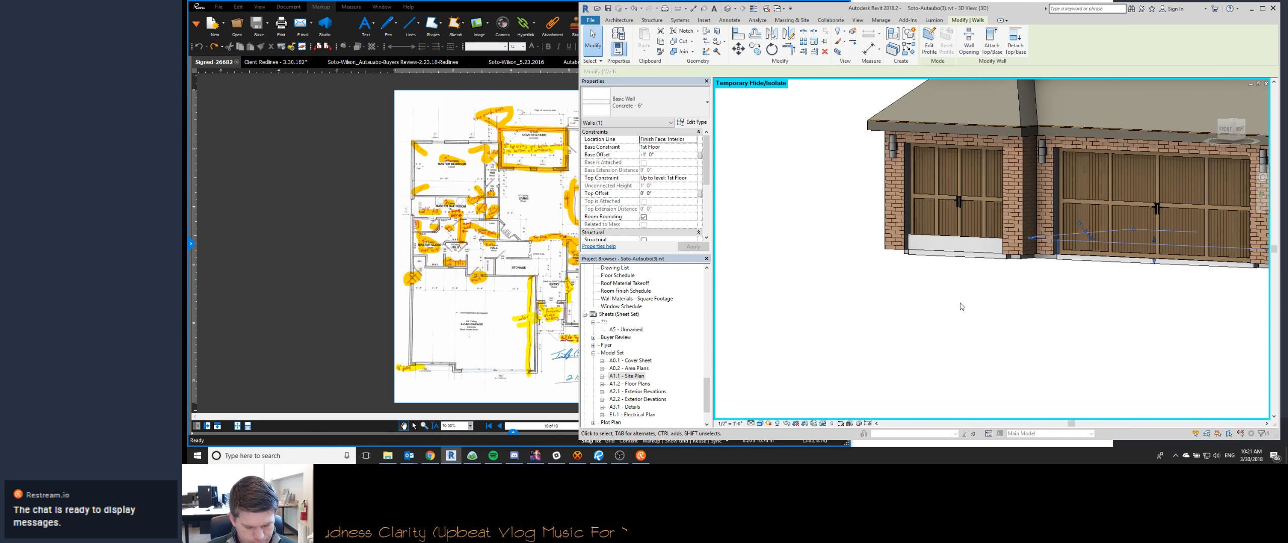
key("j")
key("g")
left_click(997, 246)
key("Escape")
key("Escape")
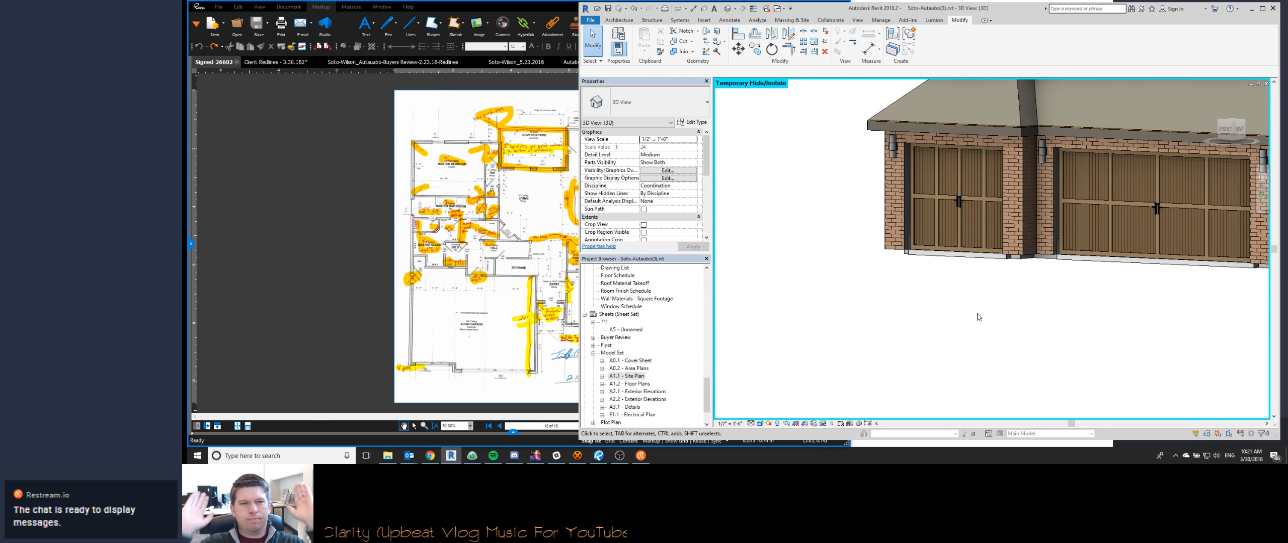
- Return to the Foundation Layout view and change the wall join at the garage's front right corner to a miter
key("ctrl+Tab")
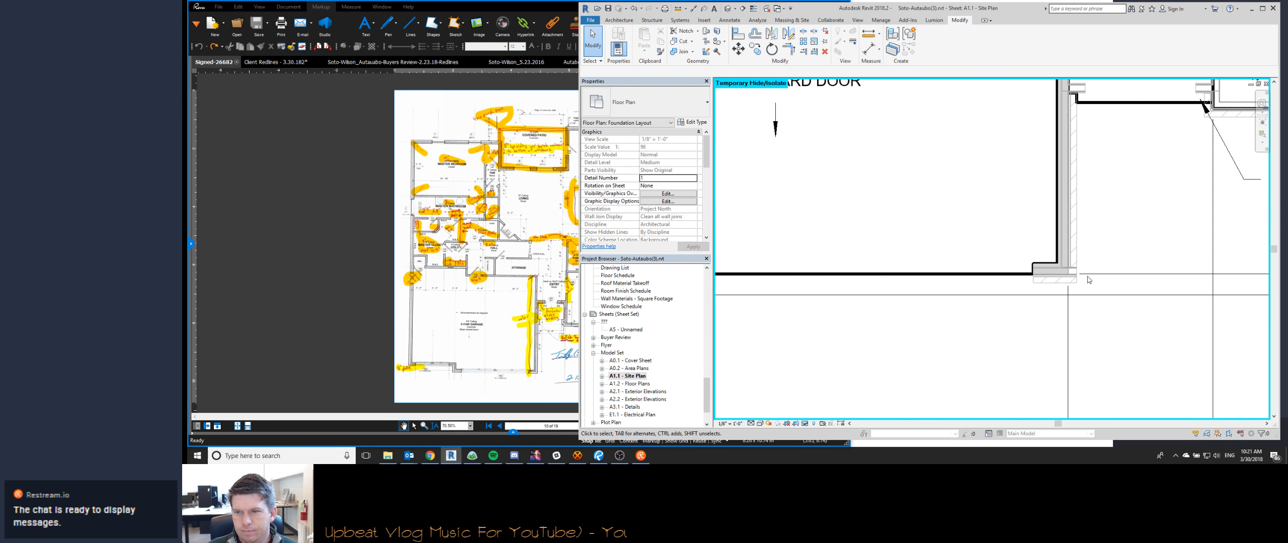
scroll(1088, 278, "up", 2)
scroll(1088, 275, "down", 4)
left_click(706, 52)
left_click(1068, 274)
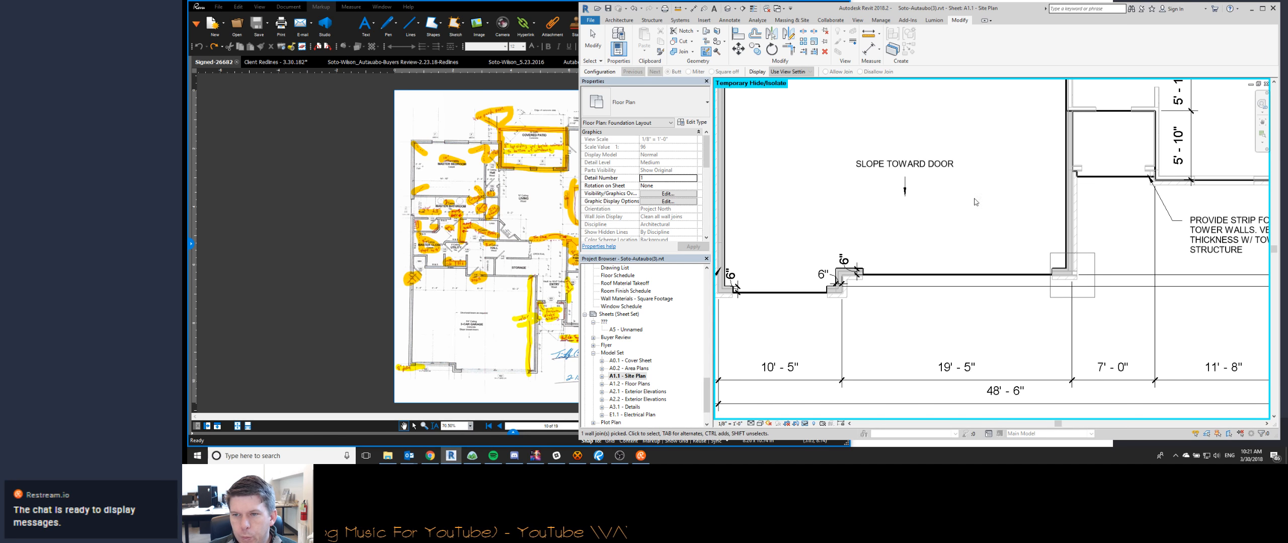
left_click(688, 72)
key("Escape")
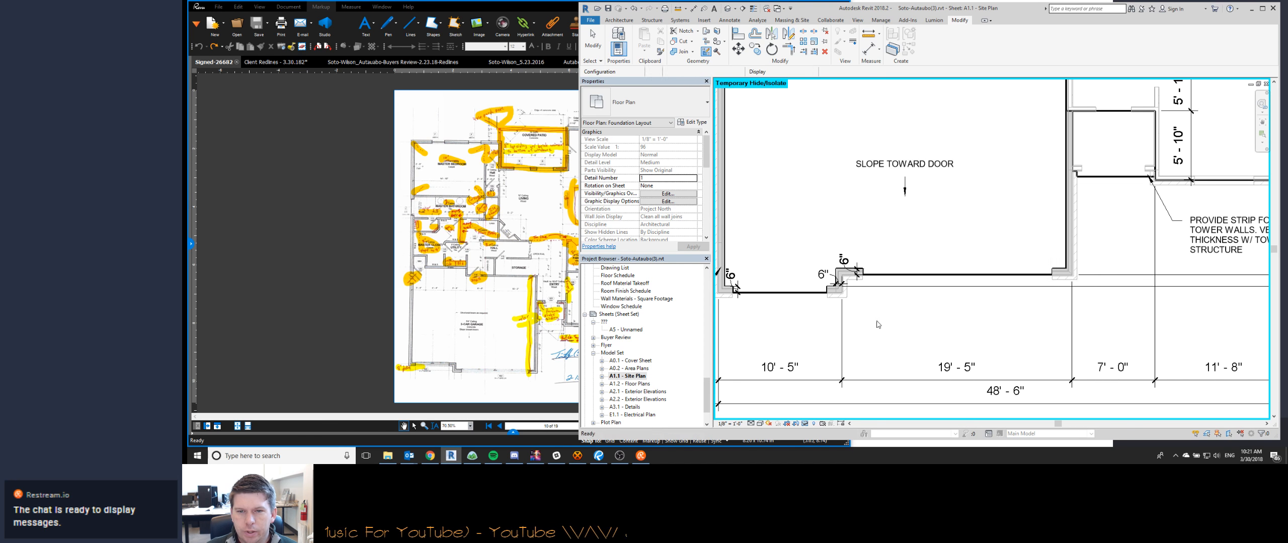
- Join the geometry of the concrete stem wall at the single garage door with the brick wall in the foundation plan
scroll(754, 284, "up", 3)
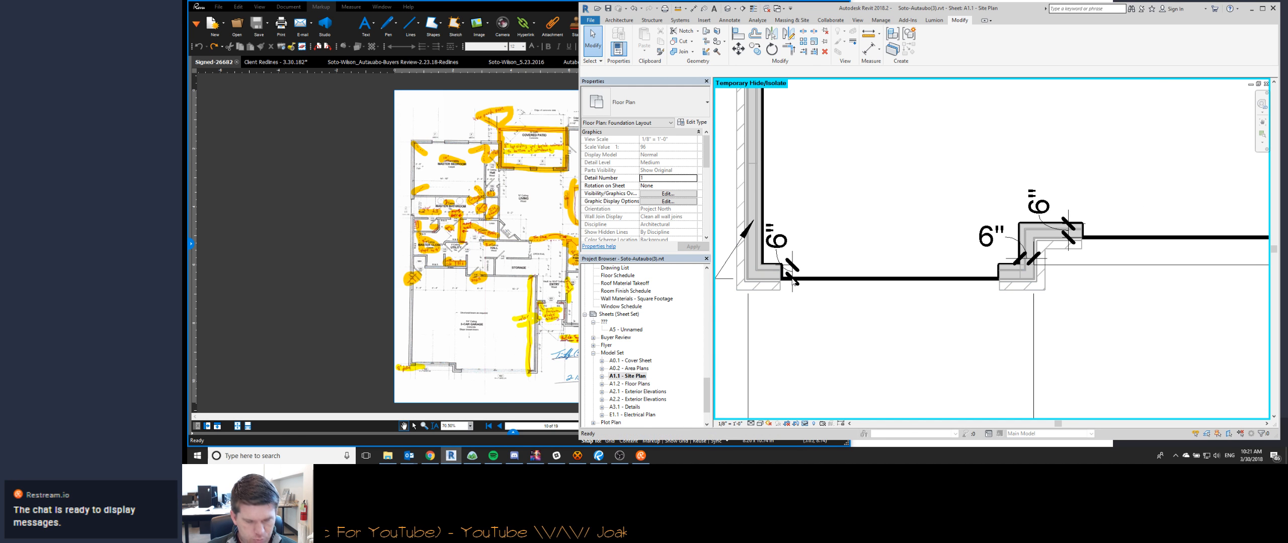
scroll(757, 288, "down", 3)
scroll(748, 294, "up", 2)
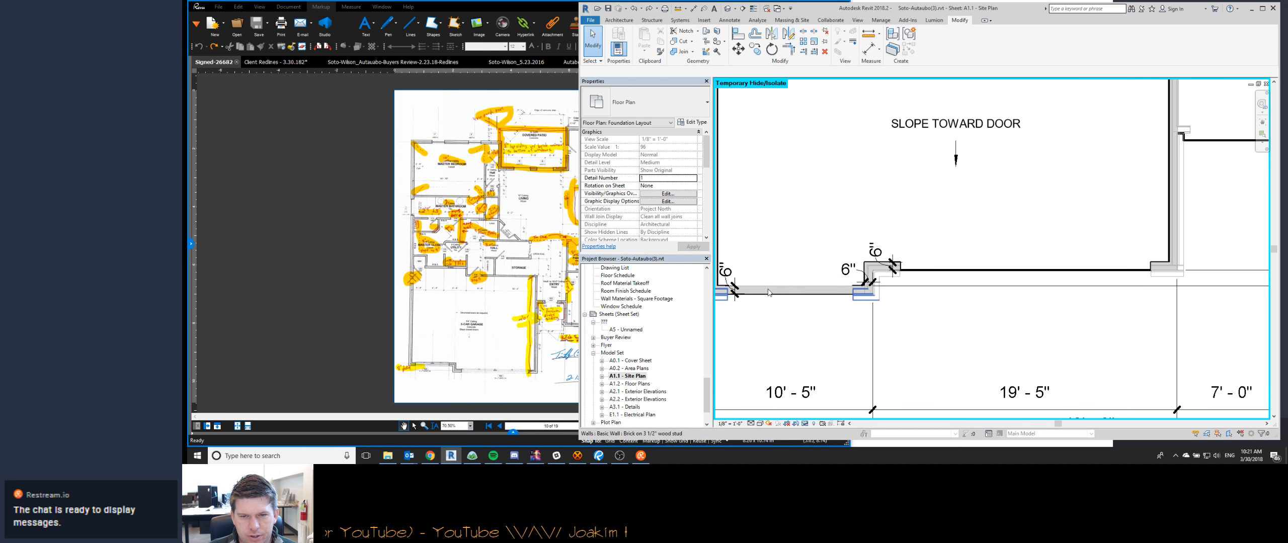
middle_click_drag(894, 290, 941, 284)
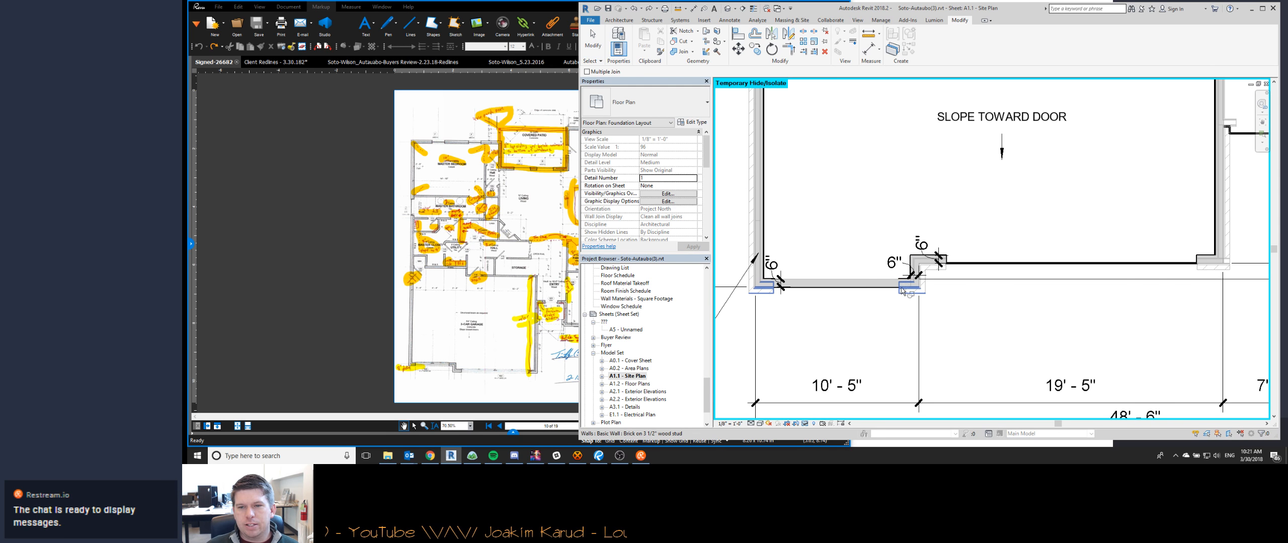
scroll(877, 296, "up", 2)
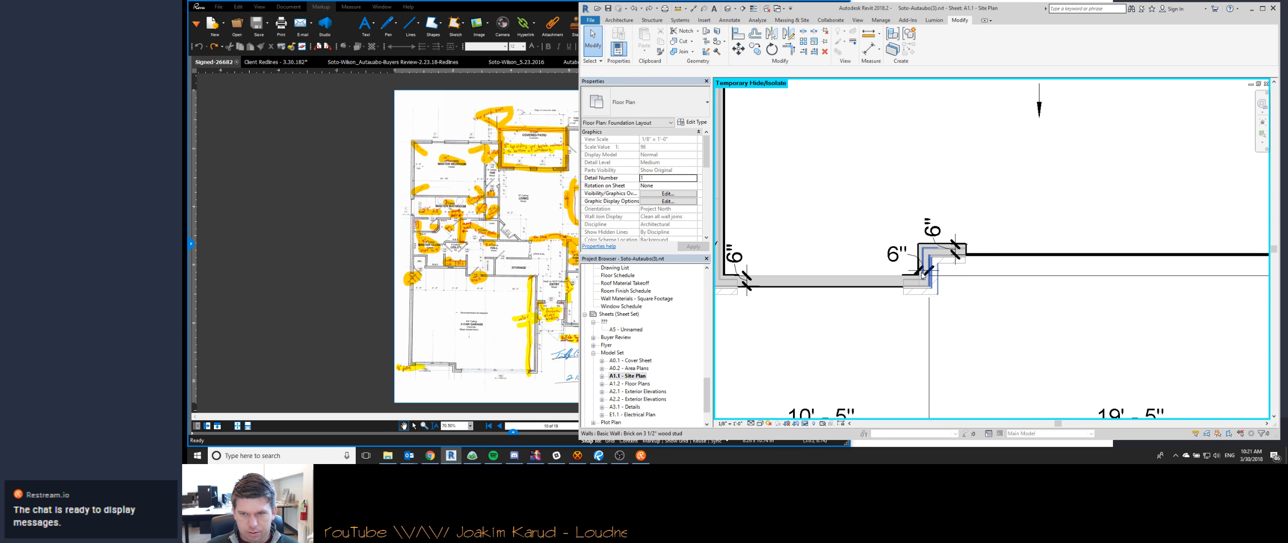
key("j")
key("g")
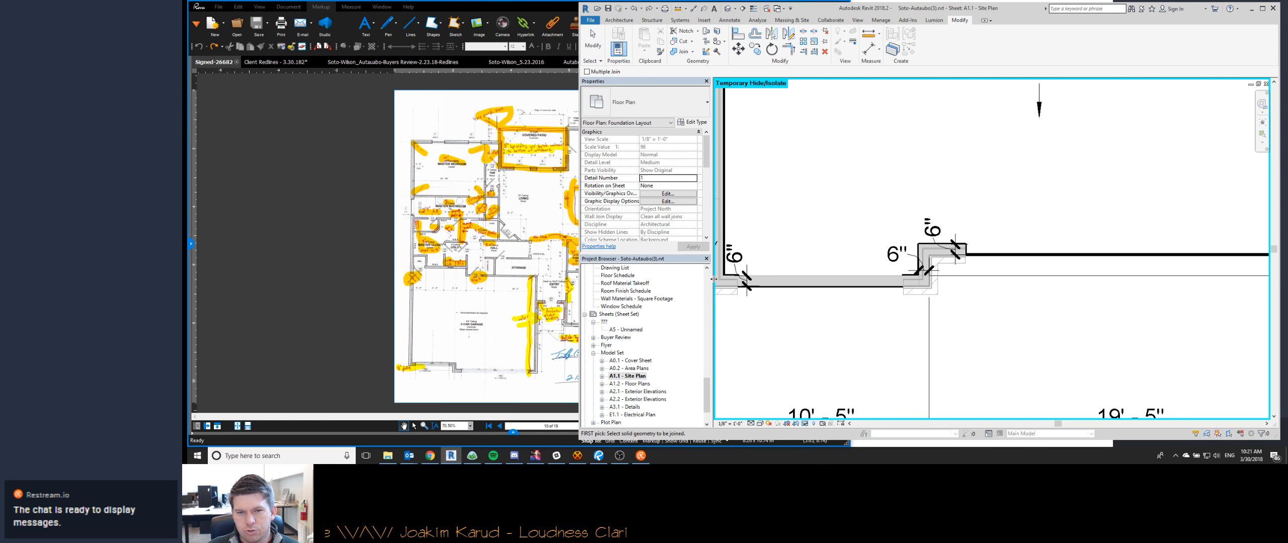
left_click(814, 282)
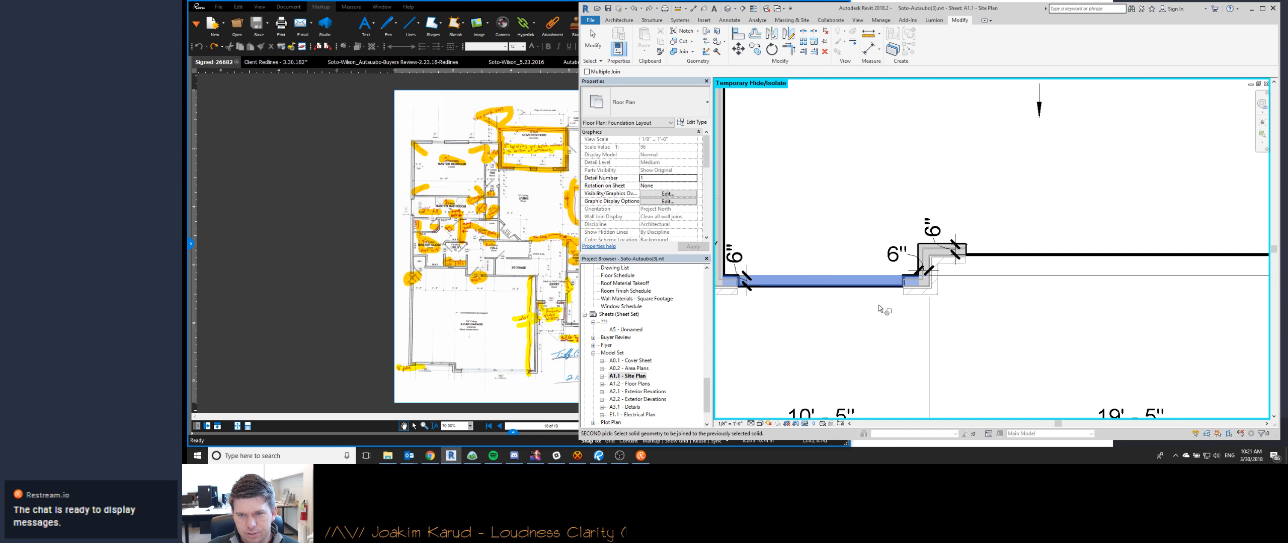
left_click(908, 294)
key("Escape")
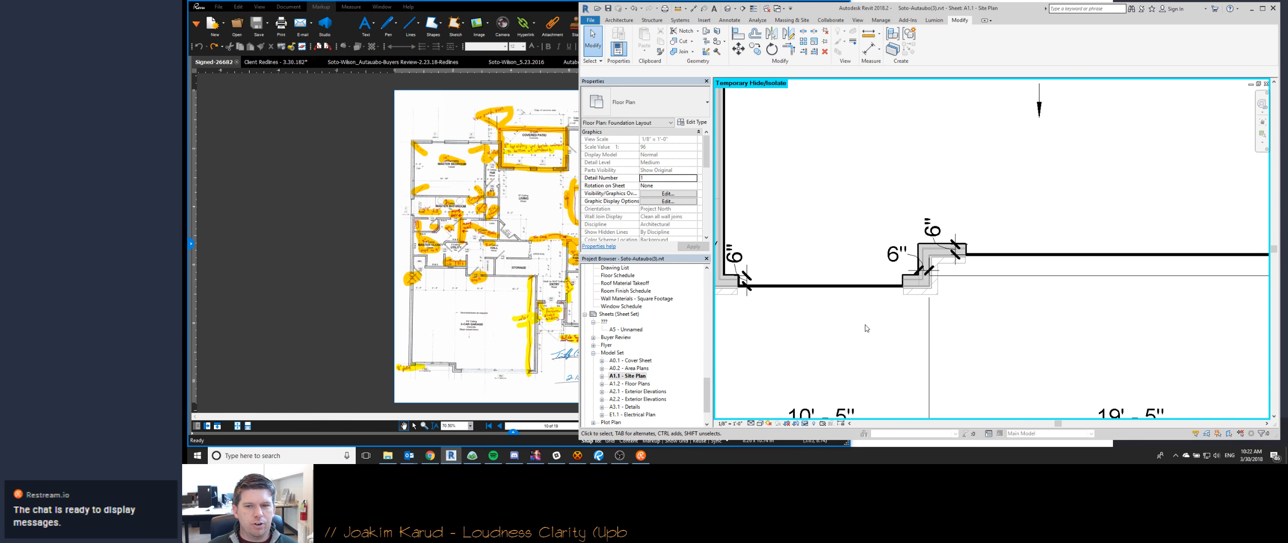
- Examine the garage's front wall and slab edges at the single door with thin lines switched on and off
key("t")
key("l")
scroll(750, 289, "up", 3)
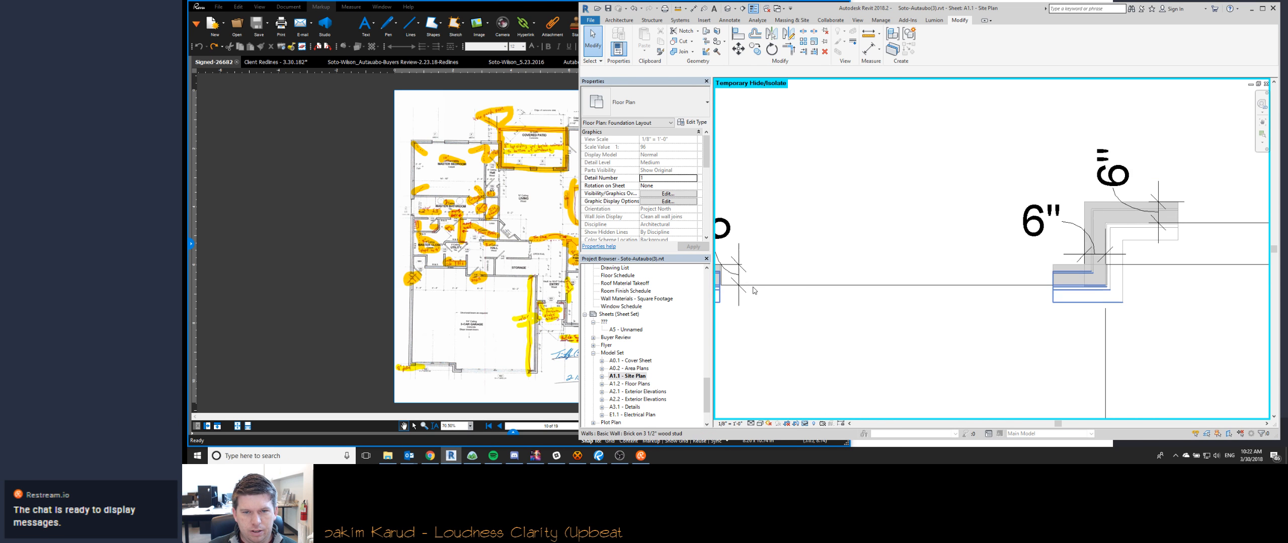
scroll(754, 290, "down", 2)
key("t")
key("l")
scroll(739, 282, "up", 5)
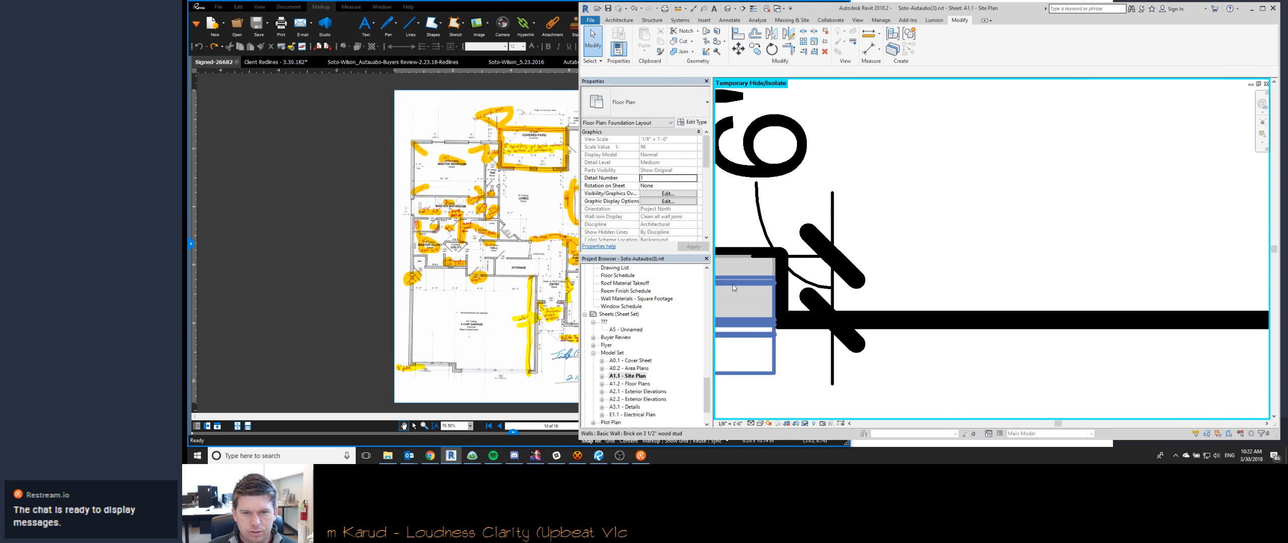
scroll(862, 249, "down", 5)
scroll(885, 301, "up", 3)
scroll(900, 331, "down", 3)
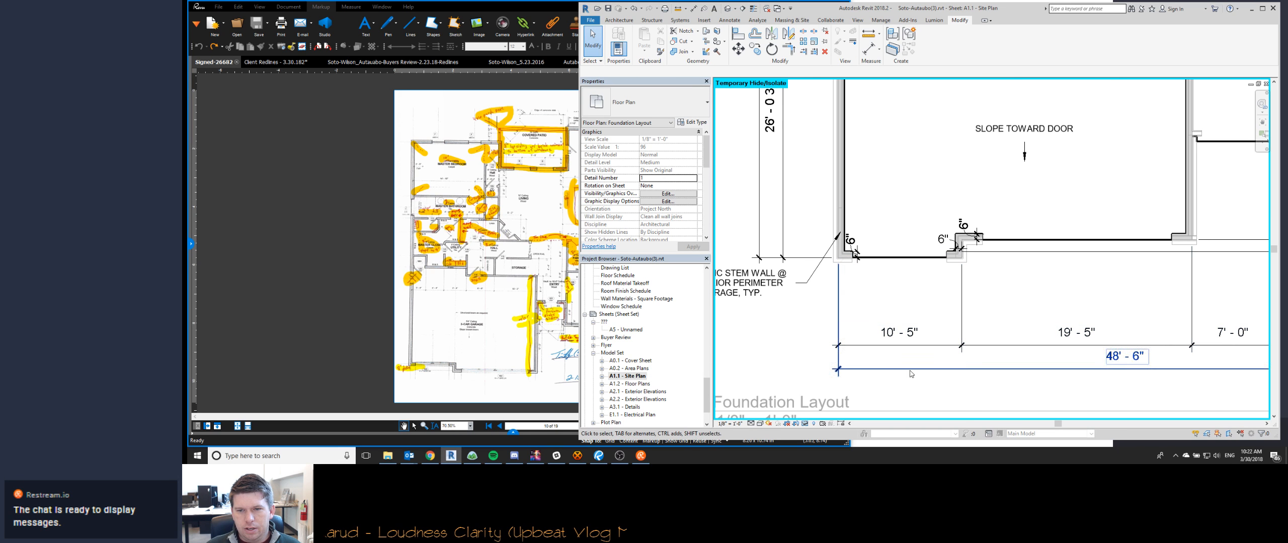
- Reset the temporary hide/isolate in the Foundation Layout view
middle_click_drag(905, 318, 870, 329)
key("h")
key("r")
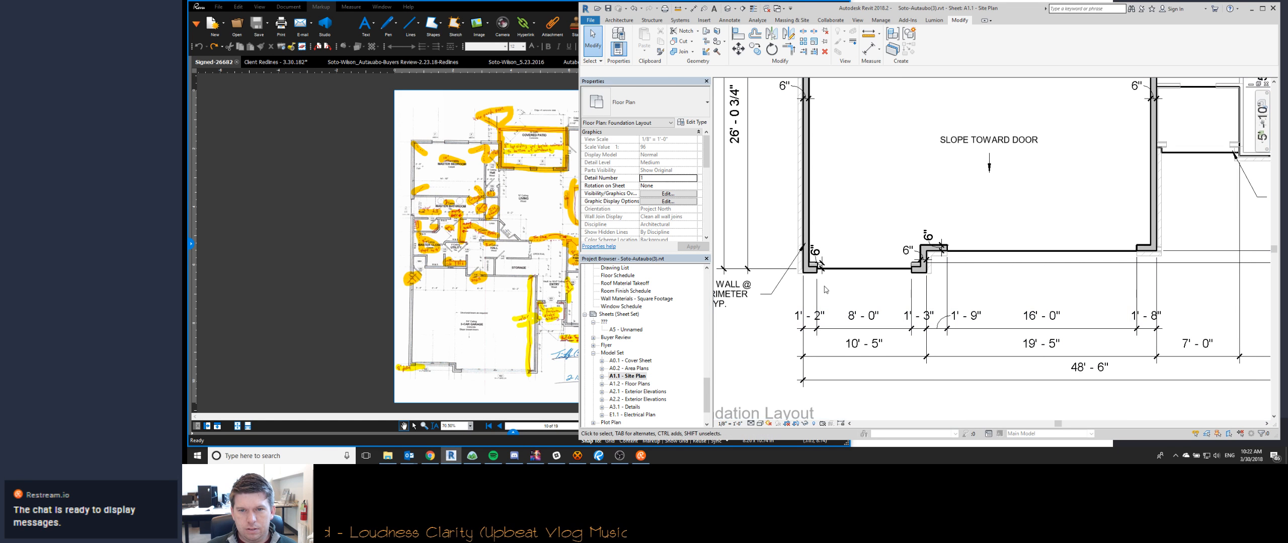
- Extend the witness lines of the garage door dimension string up toward the front slab edge
left_click(819, 301)
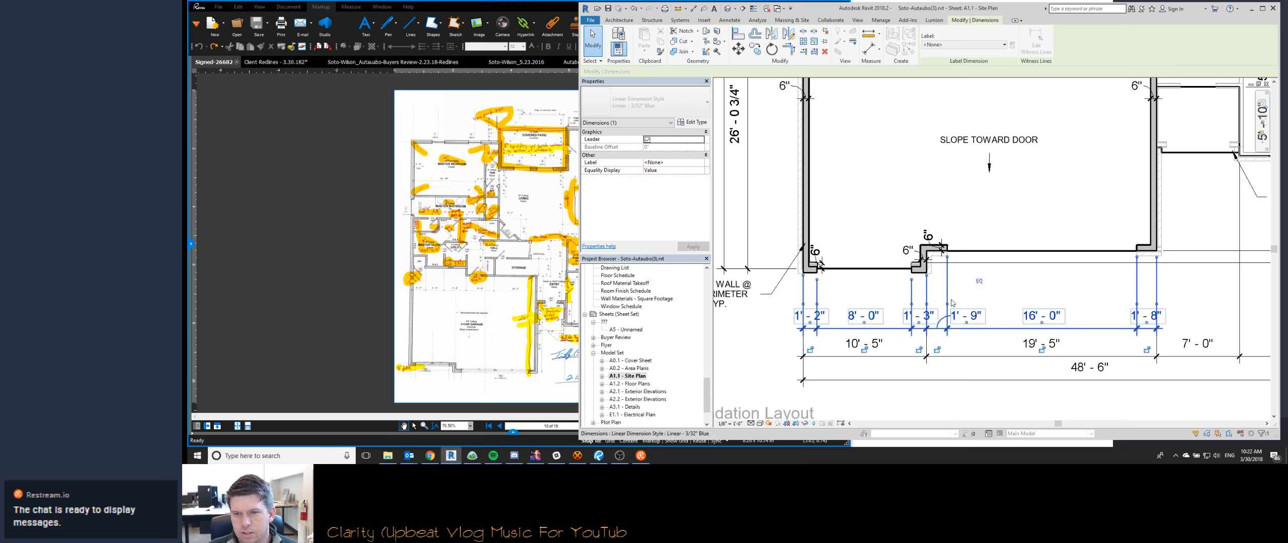
left_click(950, 258)
left_click_drag(1136, 303, 1137, 260)
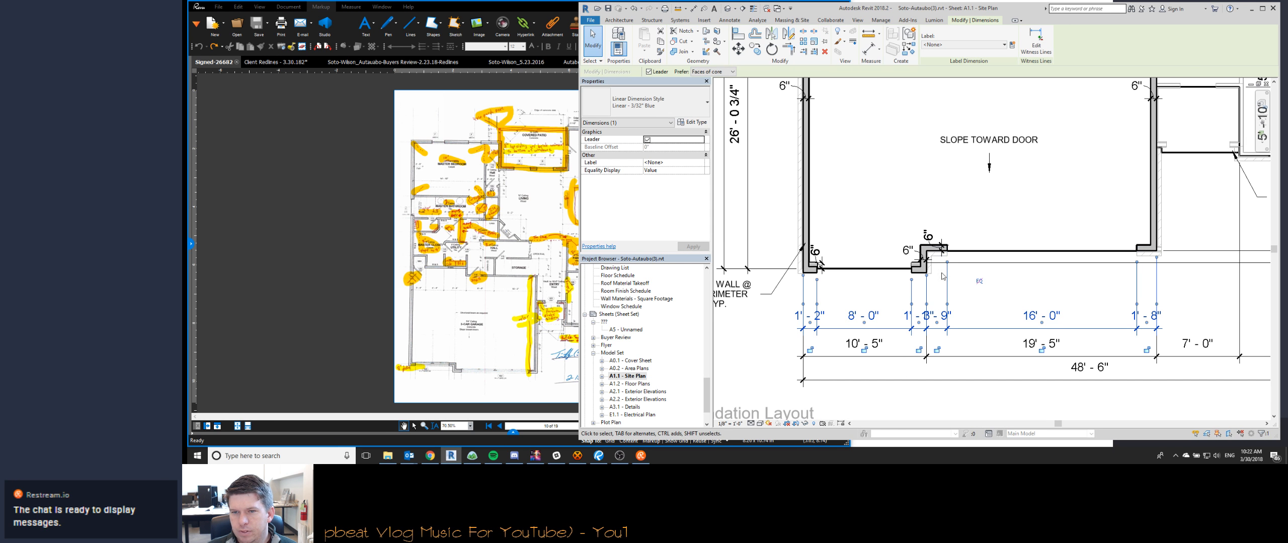
left_click(962, 275)
left_click(916, 272)
- Examine the gray filled region, the slab edges and the stem walls around the garage in the foundation plan
middle_click_drag(847, 139, 881, 317)
scroll(881, 317, "down", 4)
scroll(847, 193, "down", 3)
scroll(847, 193, "up", 4)
scroll(847, 192, "up", 1)
middle_click_drag(999, 314, 851, 204)
left_click(942, 267)
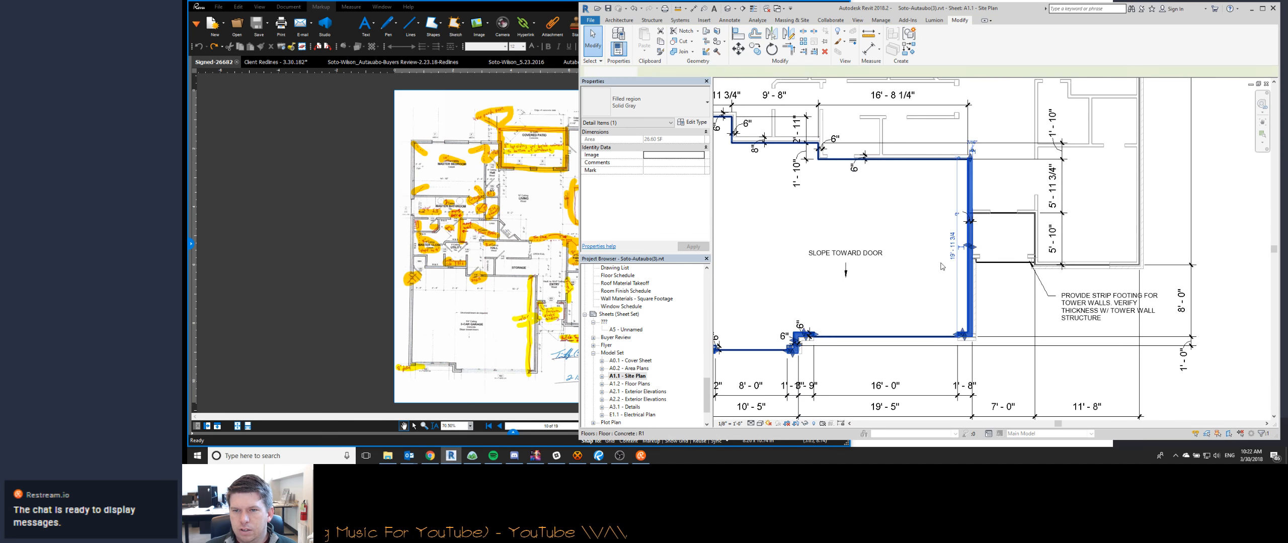
left_click(968, 248)
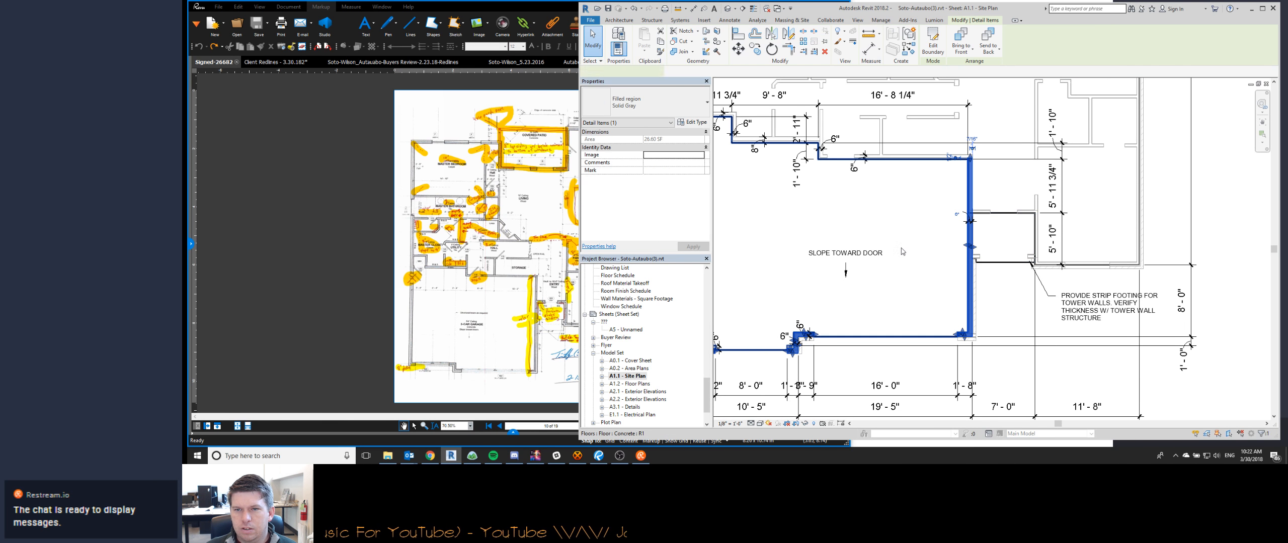
scroll(968, 249, "down", 3)
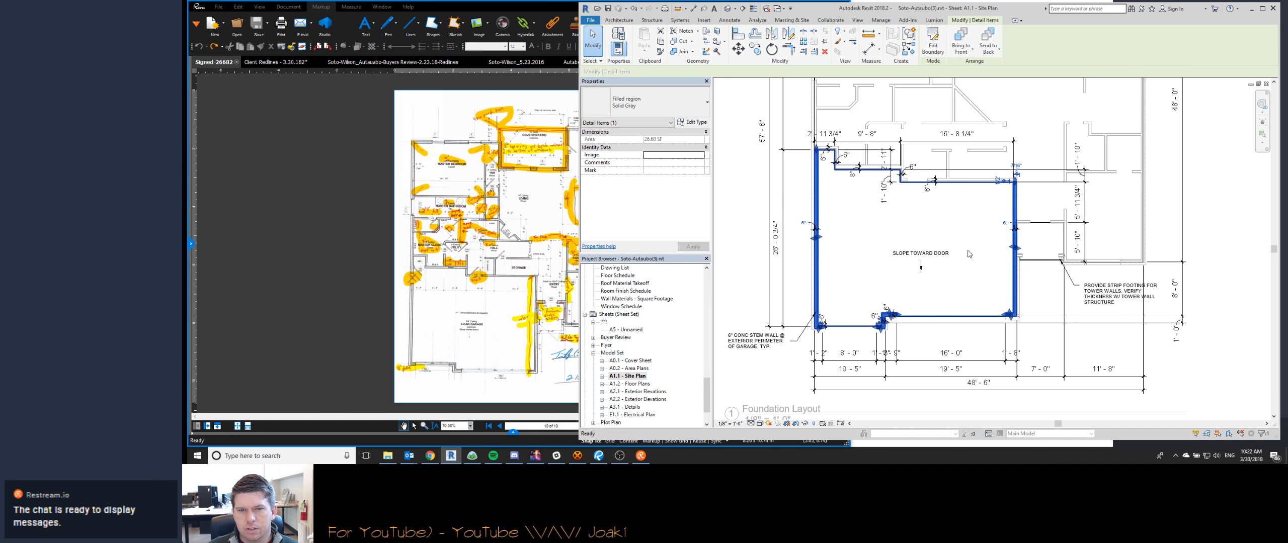
key("Escape")
scroll(819, 288, "up", 4)
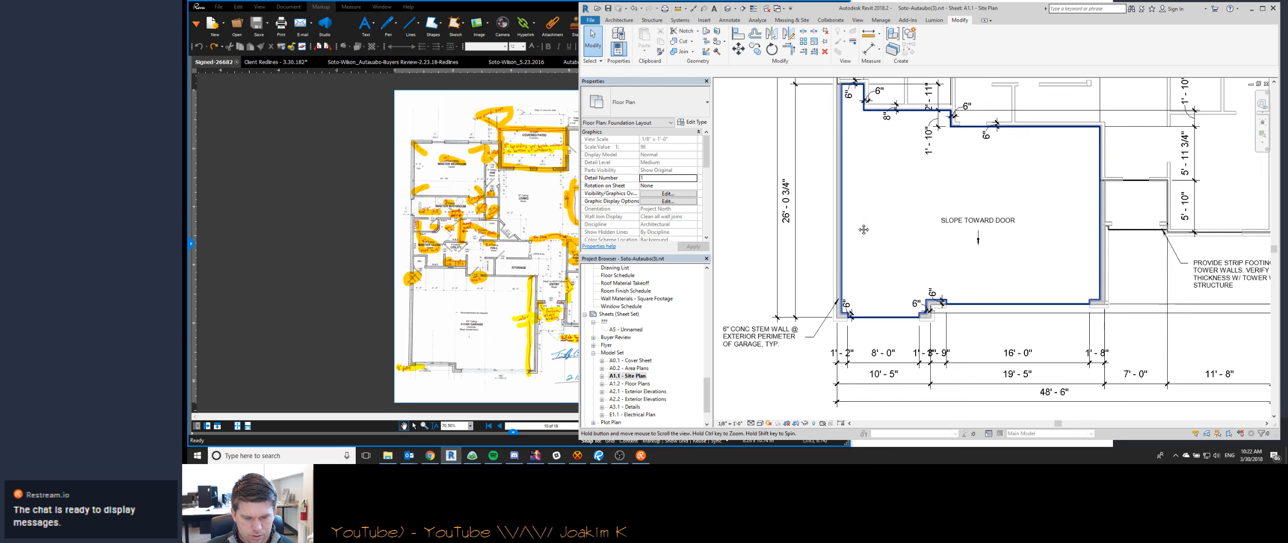
- Dimension the thickness of the garage's left stem wall and move the dimension text beside the wall
key("d")
key("i")
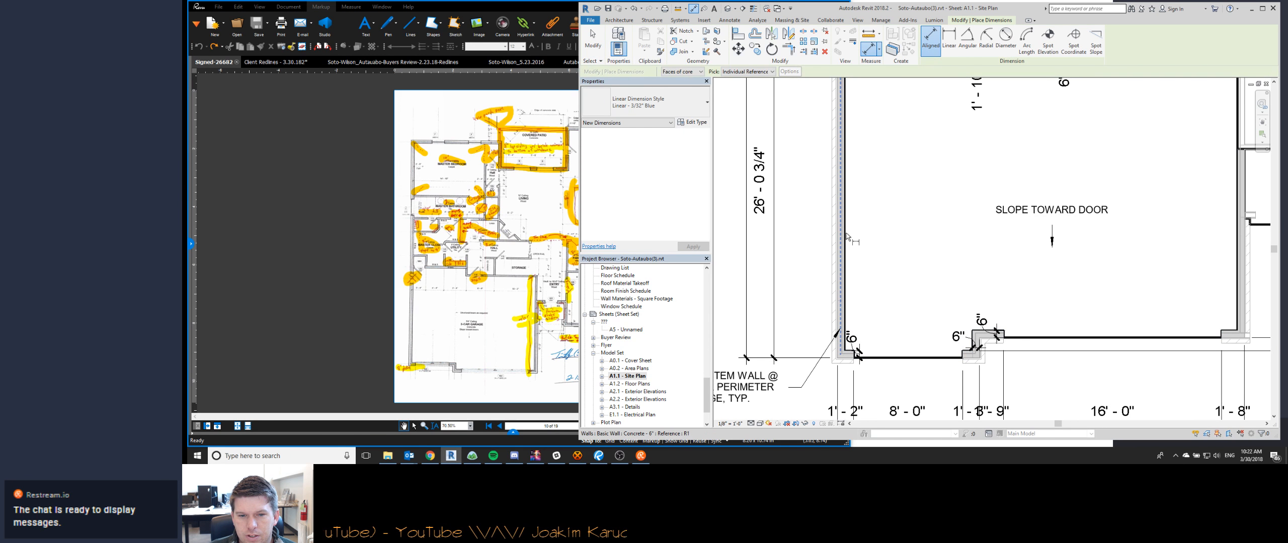
left_click(840, 234)
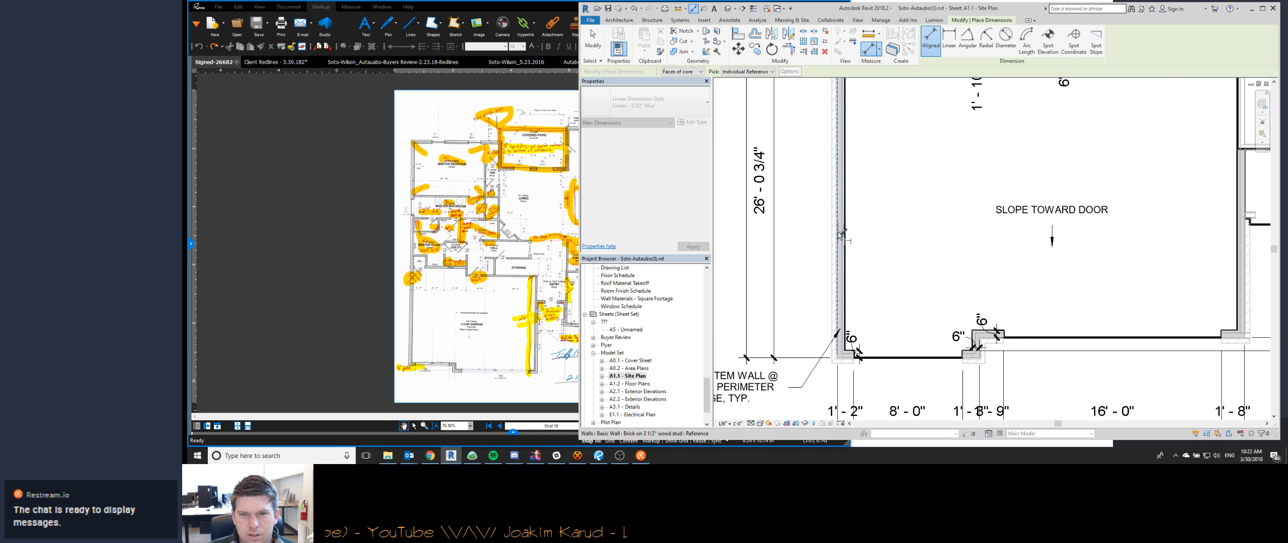
left_click(844, 234)
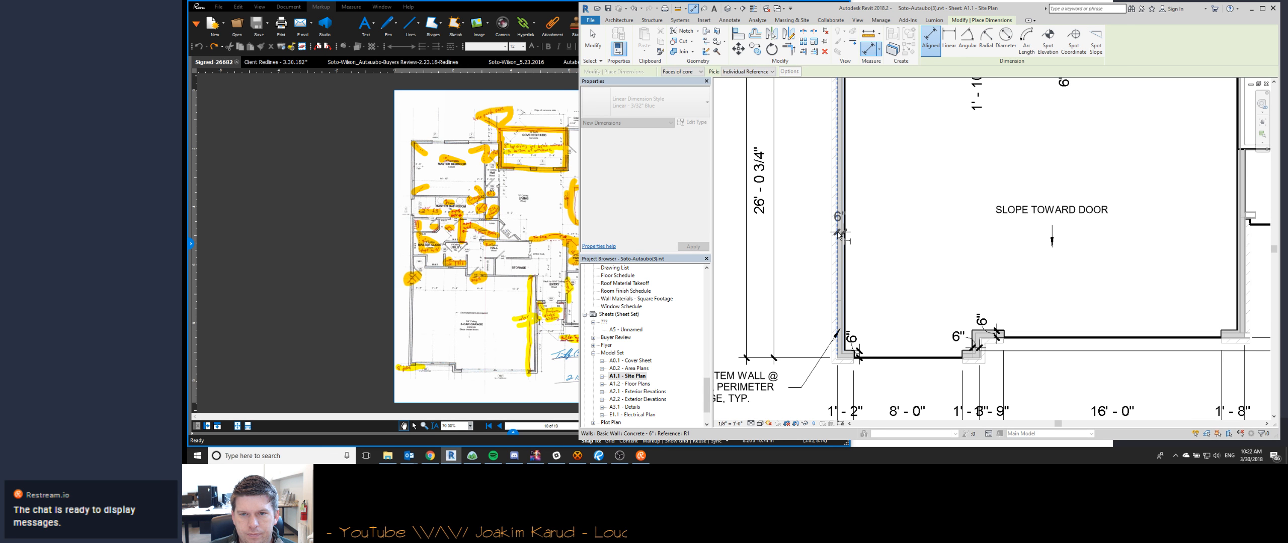
left_click(817, 234)
left_click_drag(839, 227, 856, 227)
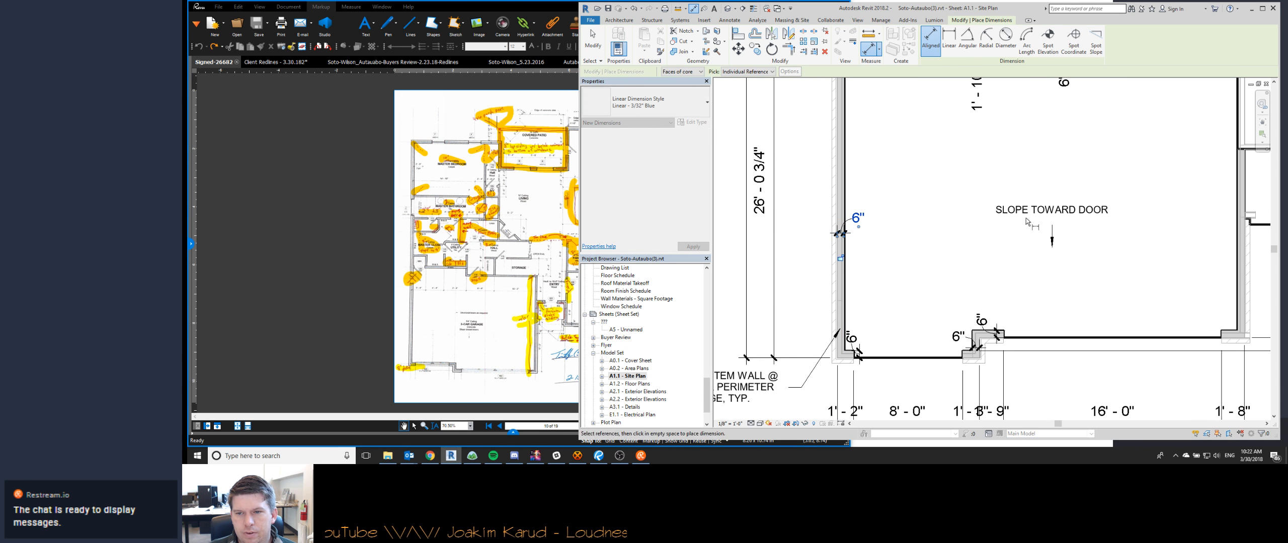
- Dimension the thickness of the garage's right stem wall near the tower and shift its text into the garage
middle_click_drag(1214, 175, 988, 225)
left_click(1011, 238)
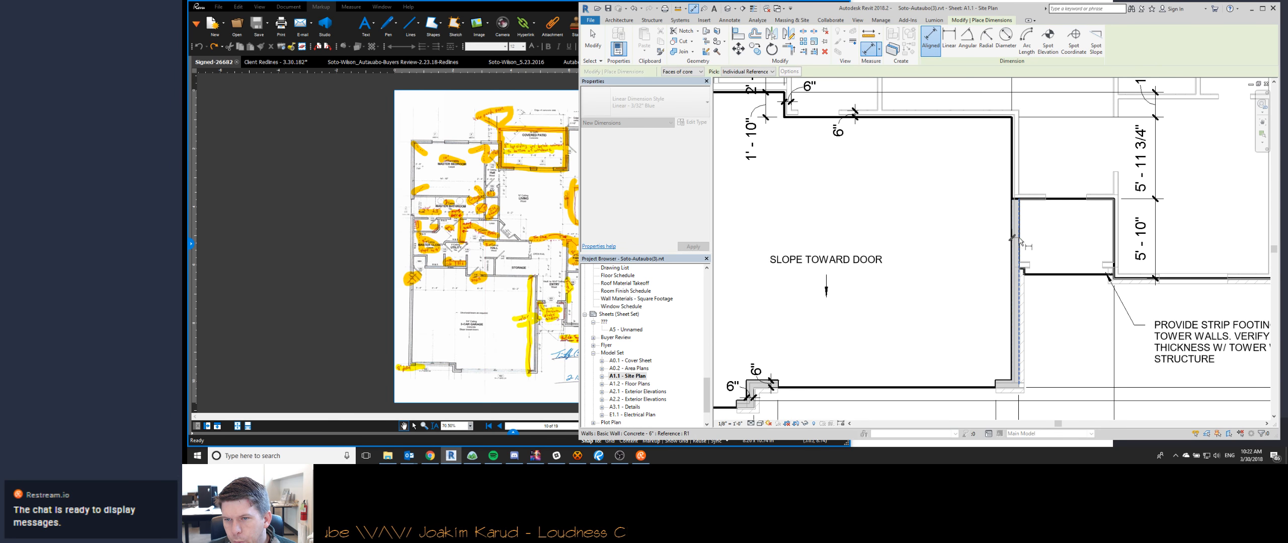
left_click(1019, 243)
left_click(987, 246)
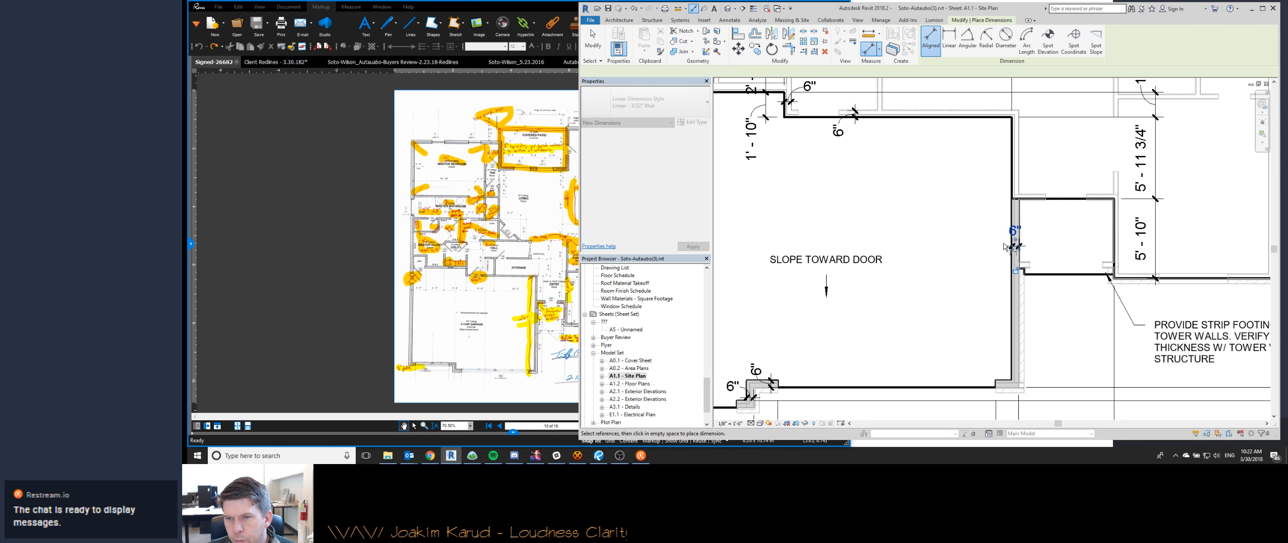
left_click_drag(1014, 239, 995, 238)
key("Escape")
key("Escape")
scroll(1000, 197, "down", 3)
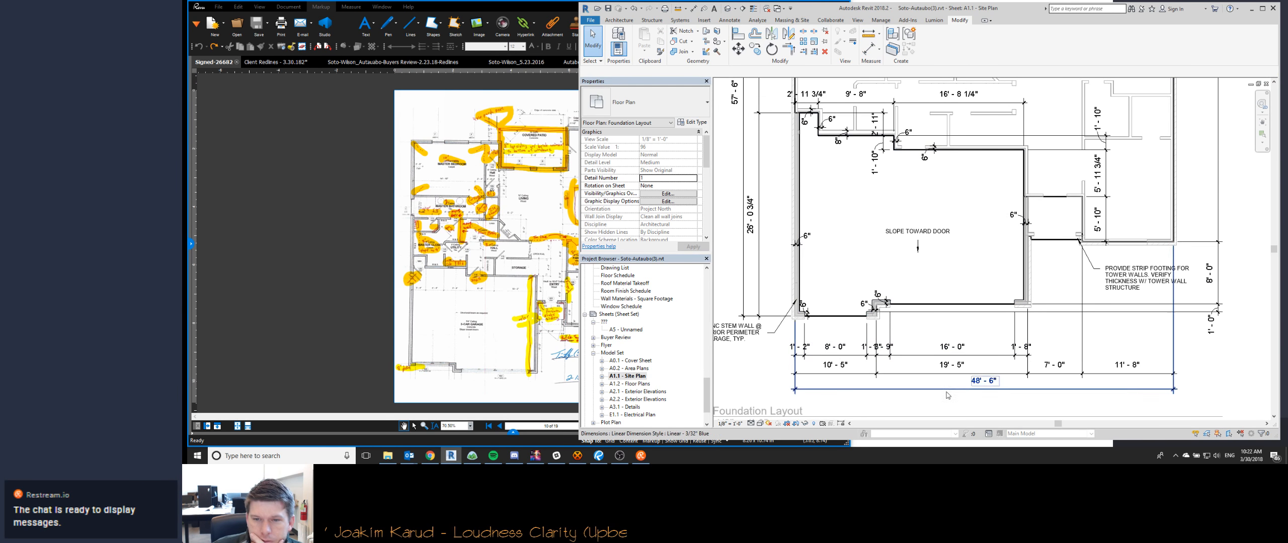
- Move the text of the short wall segment dimension beside the 16'-0" garage door clear of its neighbour
scroll(889, 366, "up", 3)
left_click(890, 352)
left_click_drag(890, 348, 927, 350)
key("Escape")
scroll(808, 134, "down", 3)
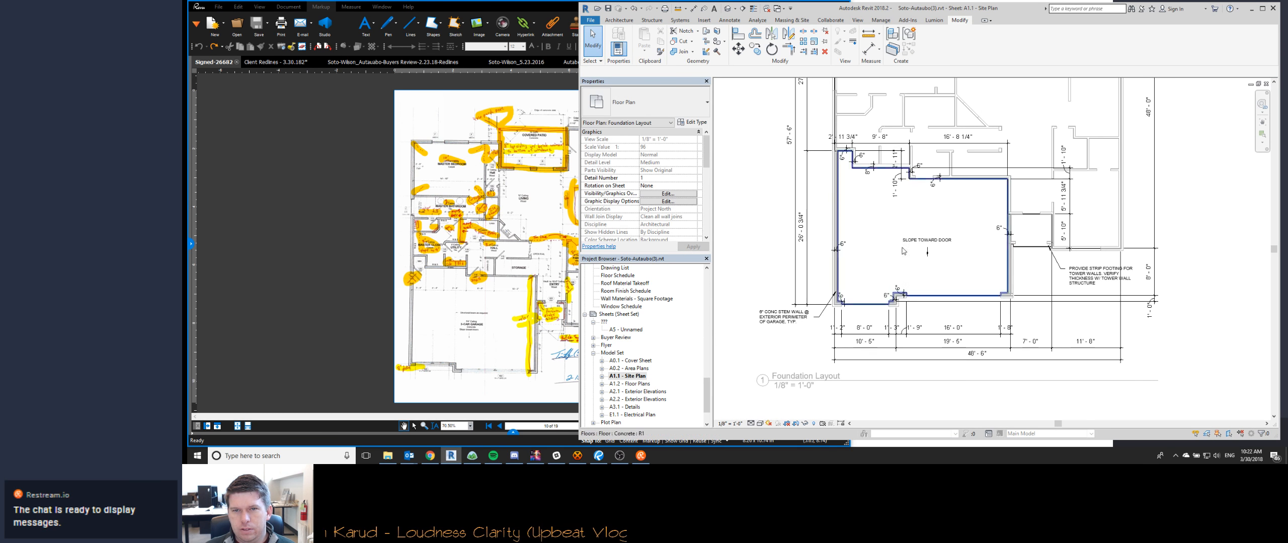
- Adjust the witness lines of the plan's right-hand vertical dimension string to the front wall at the single garage door
scroll(808, 134, "up", 1)
middle_click_drag(1051, 287, 913, 305)
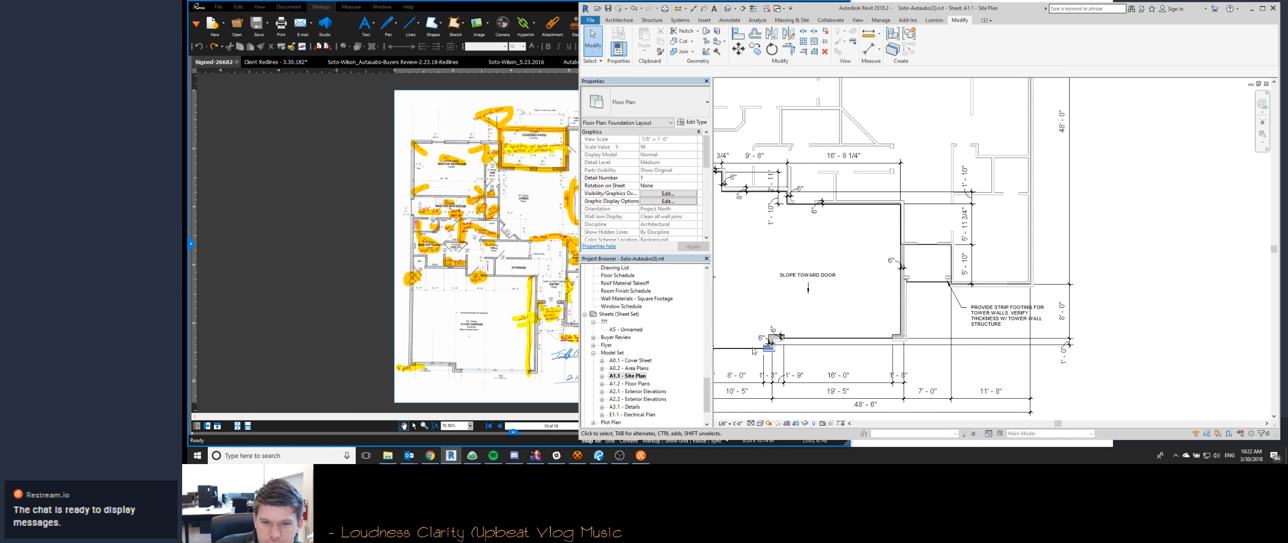
scroll(775, 351, "up", 2)
left_click(1200, 343)
middle_click_drag(1198, 344, 1236, 292)
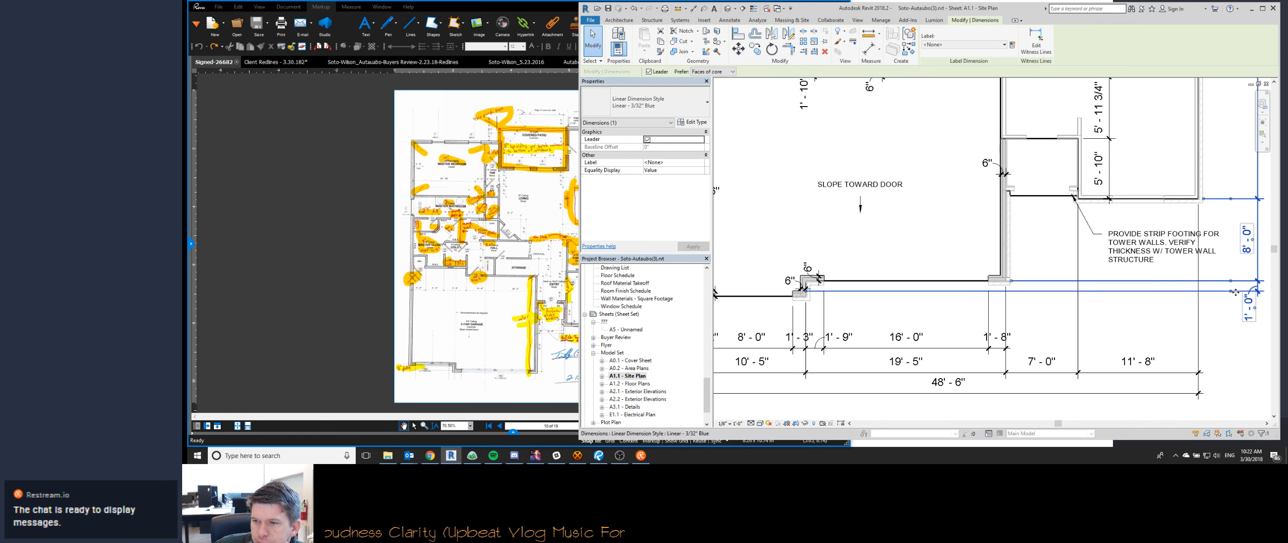
left_click(775, 300)
left_click(823, 321)
left_click(943, 342)
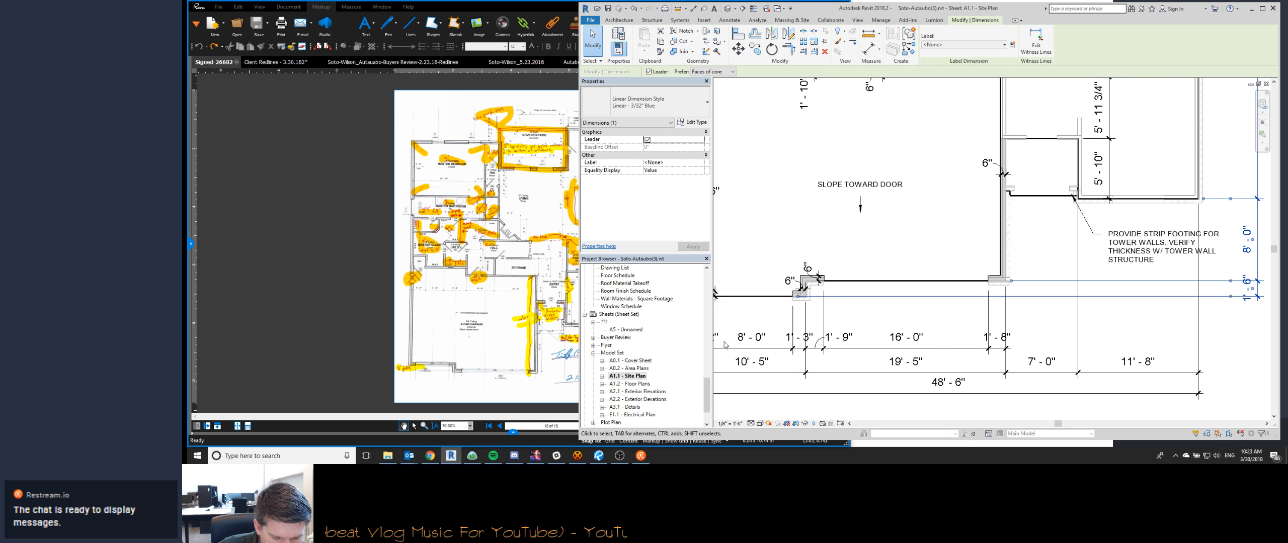
- Switch to the Watch Me Work chat in the browser, send "yup, last week was not a fun one" and return to Revit
left_click(430, 455)
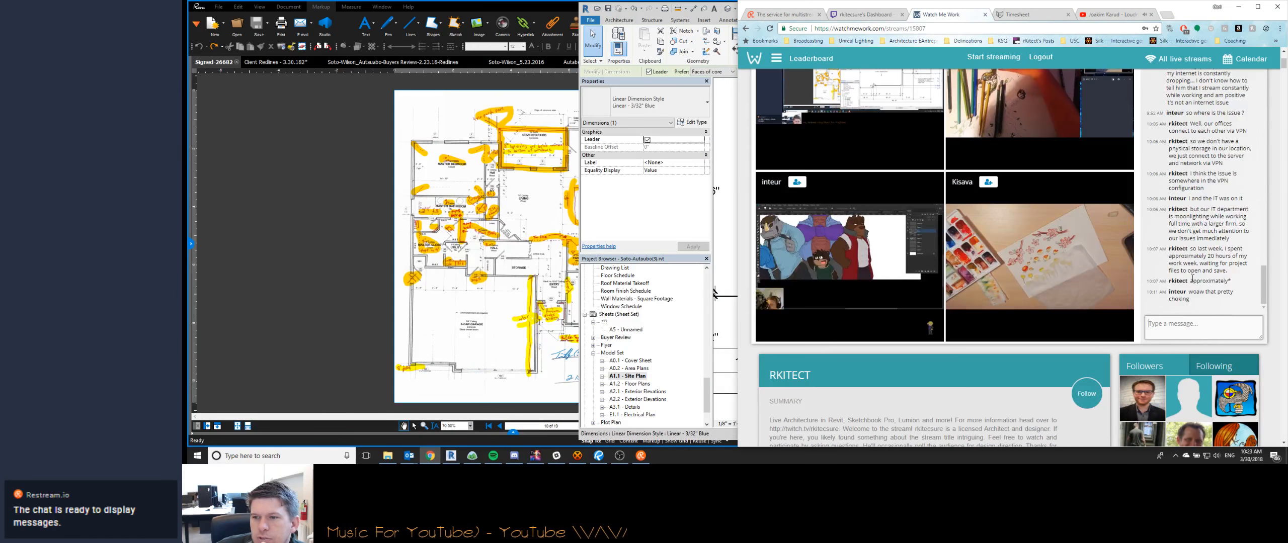
scroll(1004, 398, "up", 1)
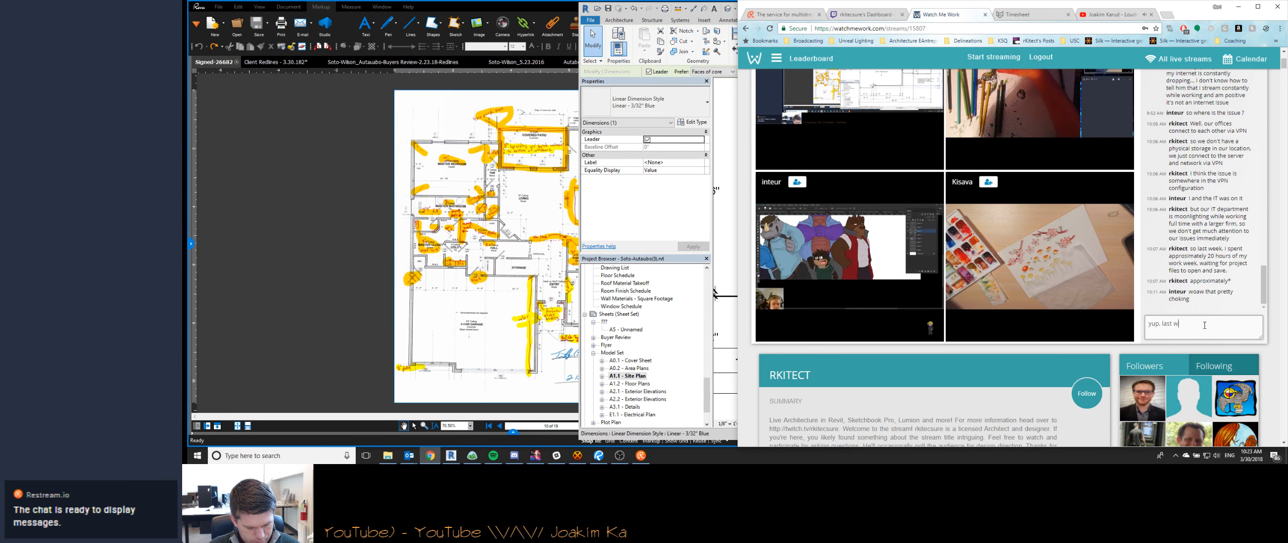
type("un one")
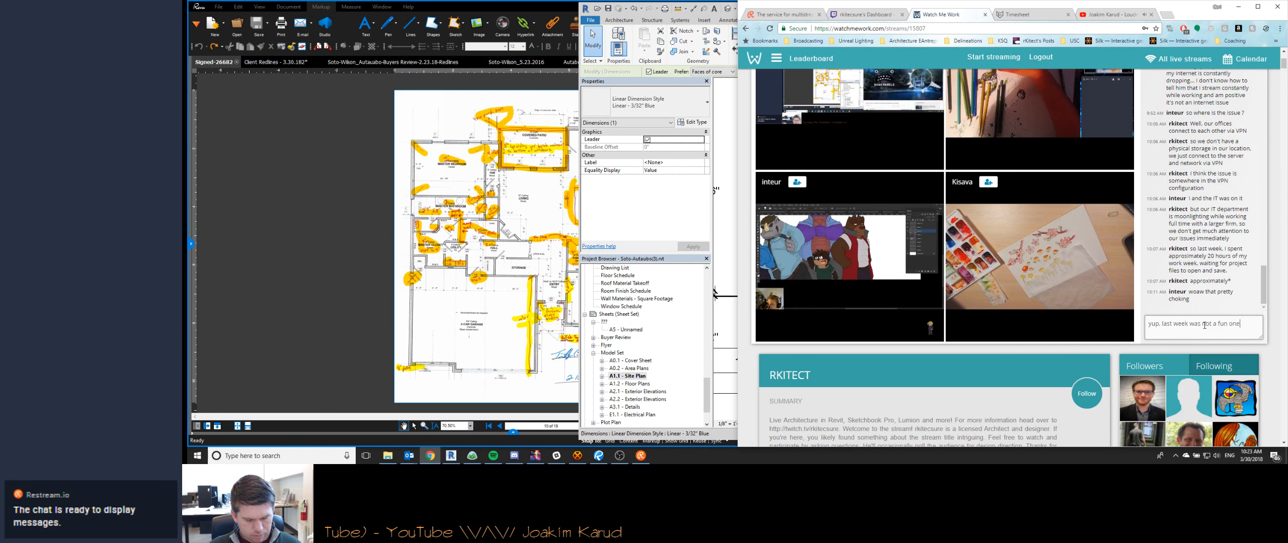
key("Return")
left_click(1238, 7)
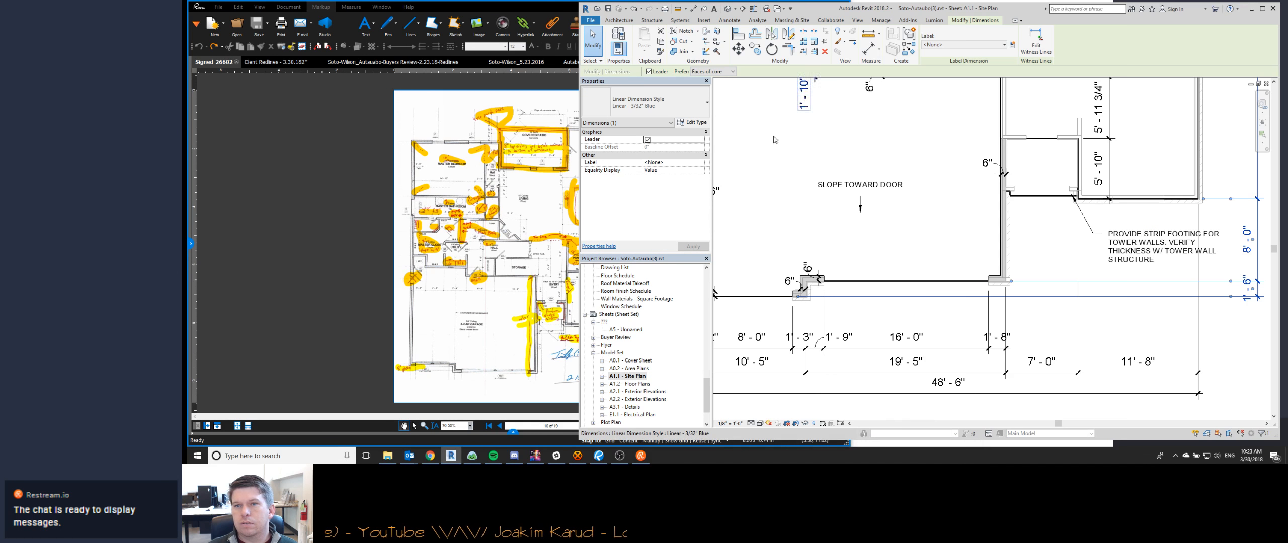
- Try to add the slab jogs to the vertical dimension string beside the tower and delete the separate jog dimension
scroll(949, 162, "down", 3)
scroll(950, 163, "up", 4)
scroll(949, 162, "down", 1)
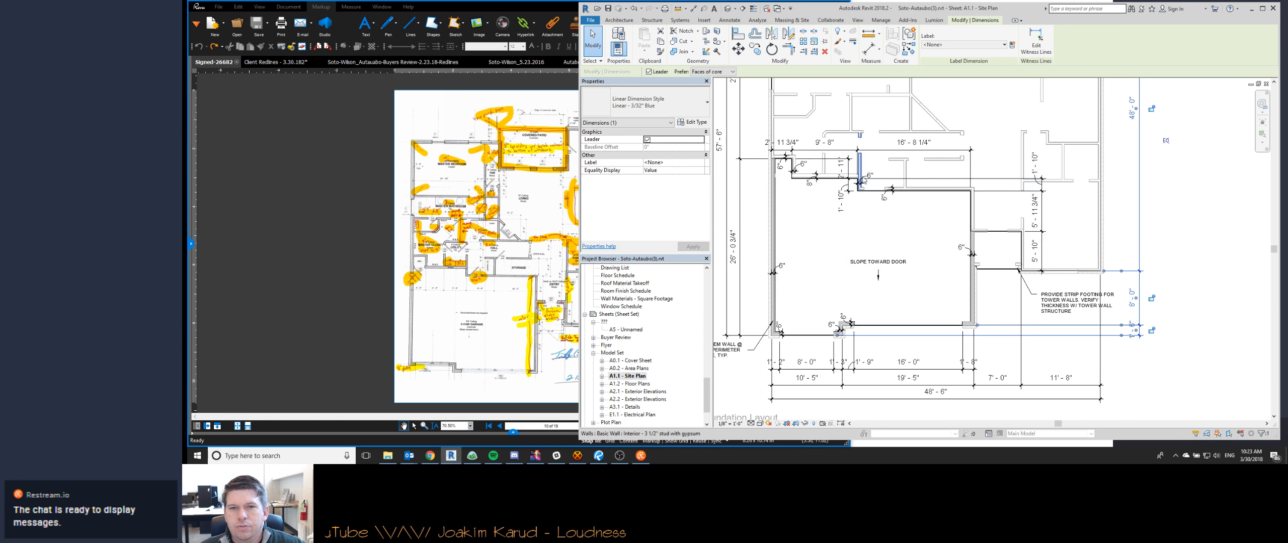
left_click(948, 178)
scroll(949, 179, "up", 1)
left_click(1036, 46)
left_click(757, 156)
left_click(809, 221)
left_click(833, 171)
key("Delete")
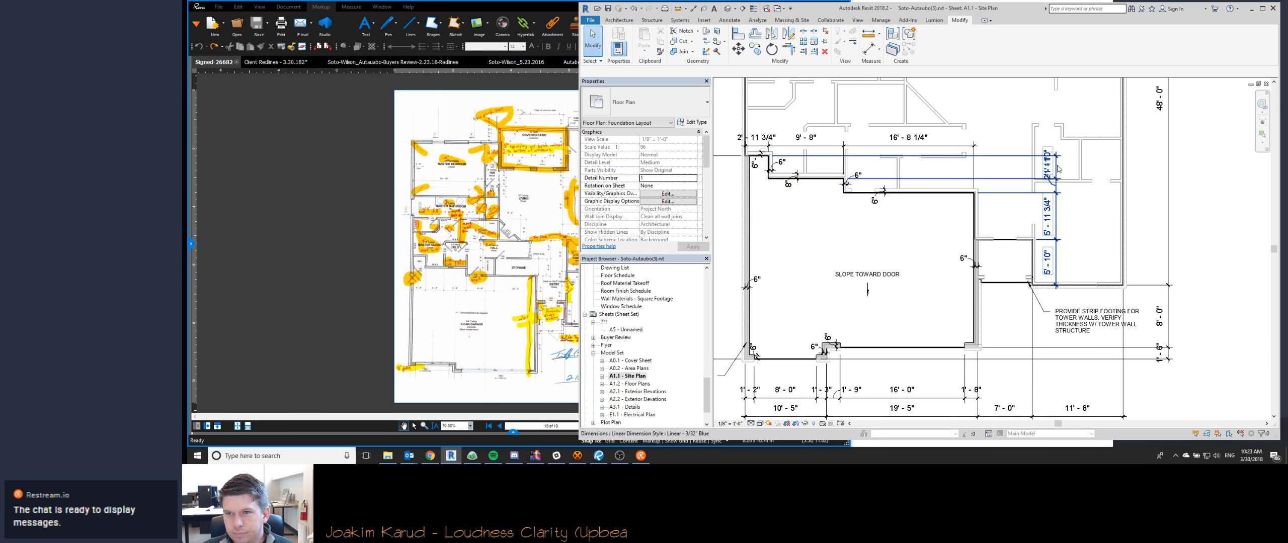
- Undo the deletion of the jog dimension and take the jog segments off the tower's vertical dimension string
left_click(1055, 168)
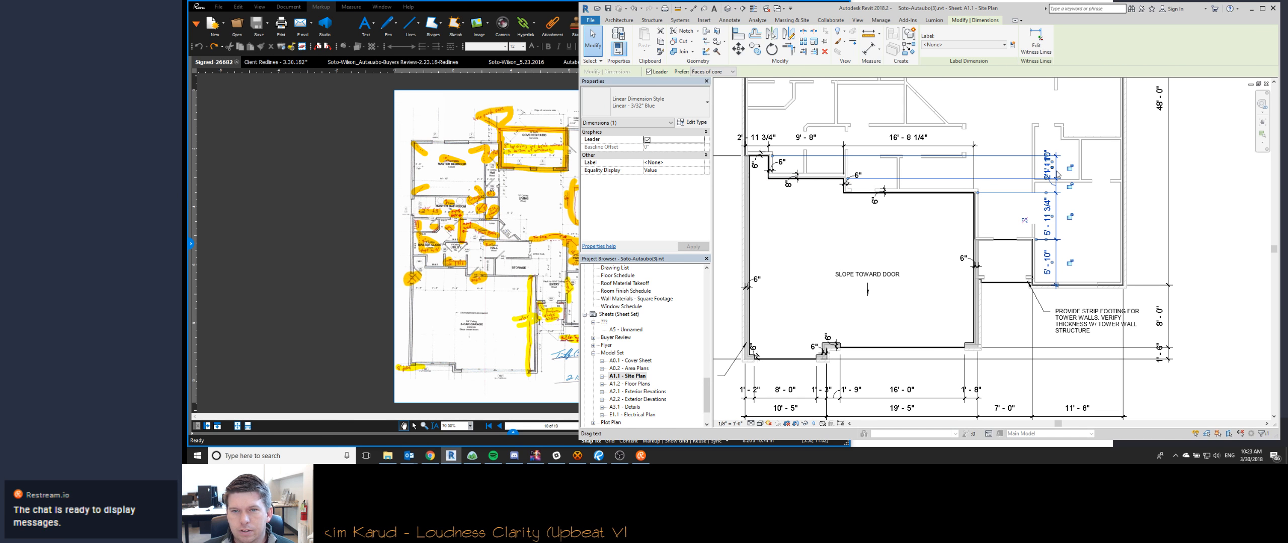
key("ctrl+z")
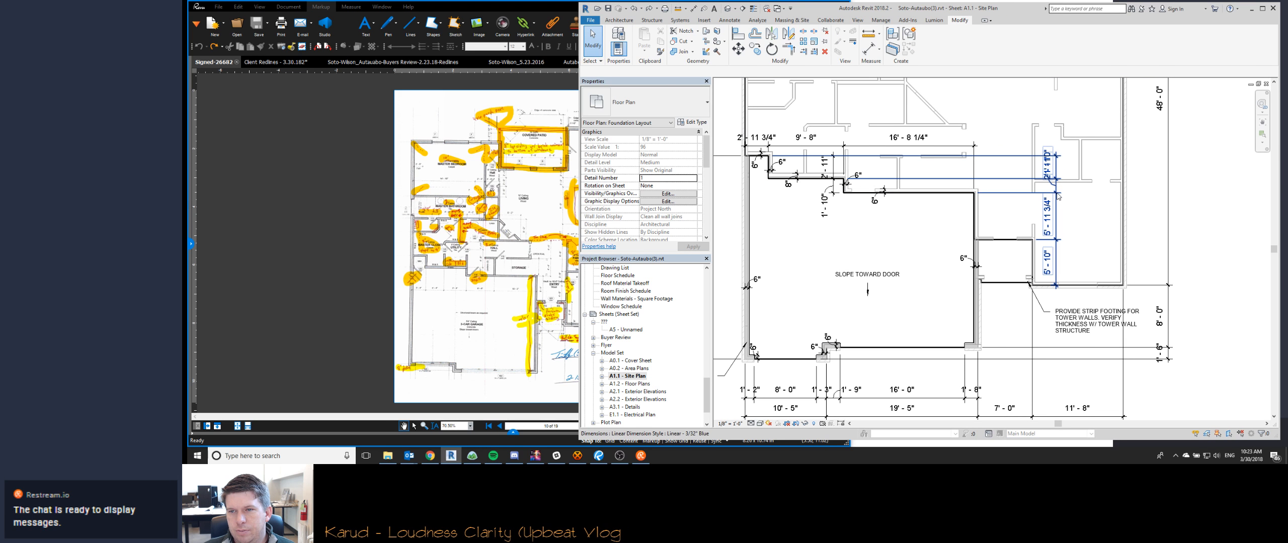
key("ctrl+z")
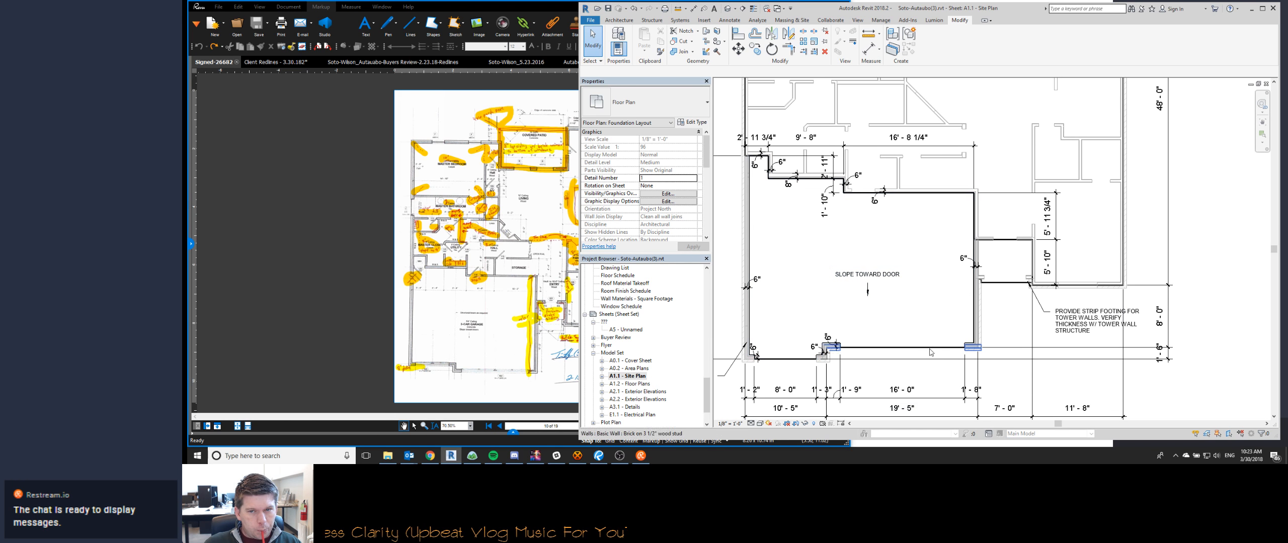
- Review the foundation dimensions and the garage's front corner beside the double door in the plan
middle_click_drag(1146, 378, 1152, 365)
scroll(877, 210, "down", 2)
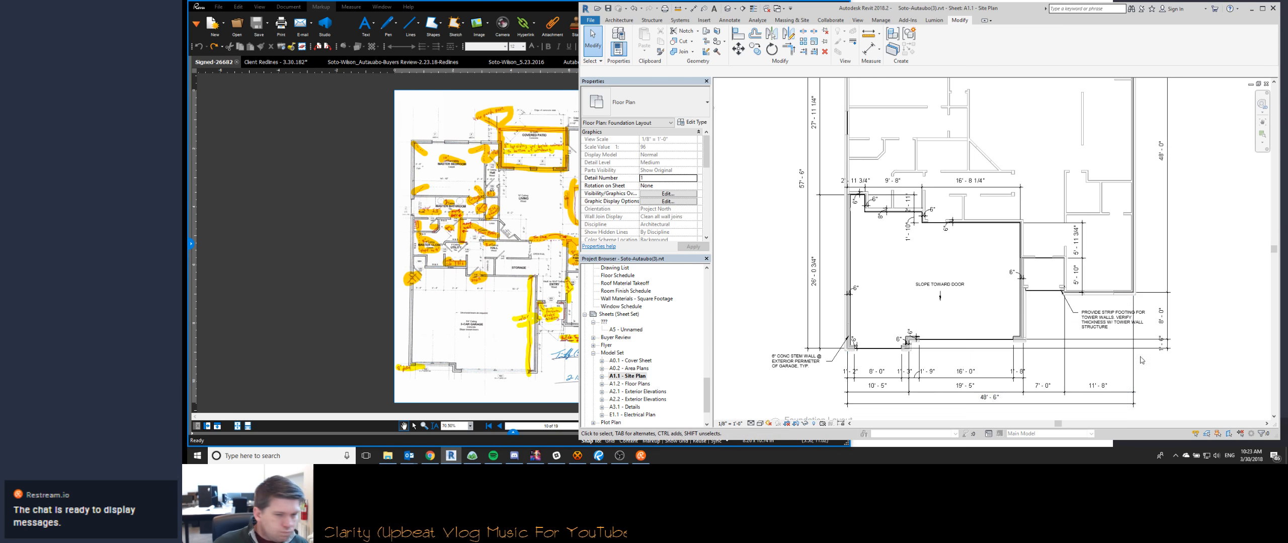
scroll(1039, 367, "up", 4)
scroll(939, 235, "down", 3)
middle_click_drag(994, 278, 980, 353)
scroll(980, 353, "down", 1)
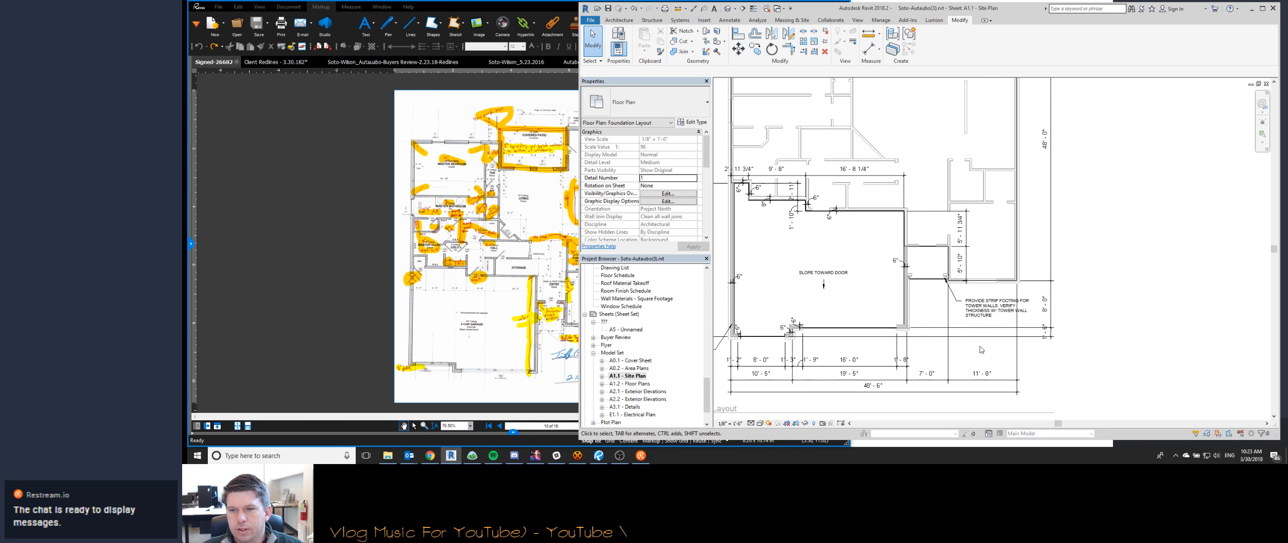
scroll(901, 353, "up", 4)
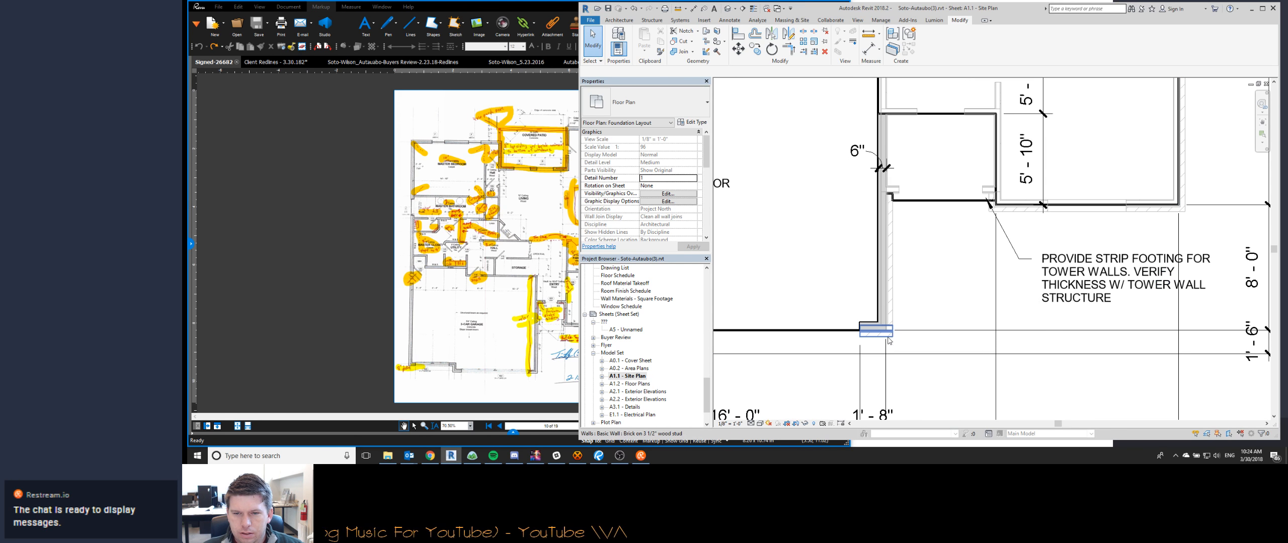
scroll(944, 383, "up", 1)
left_click(995, 267)
key("Escape")
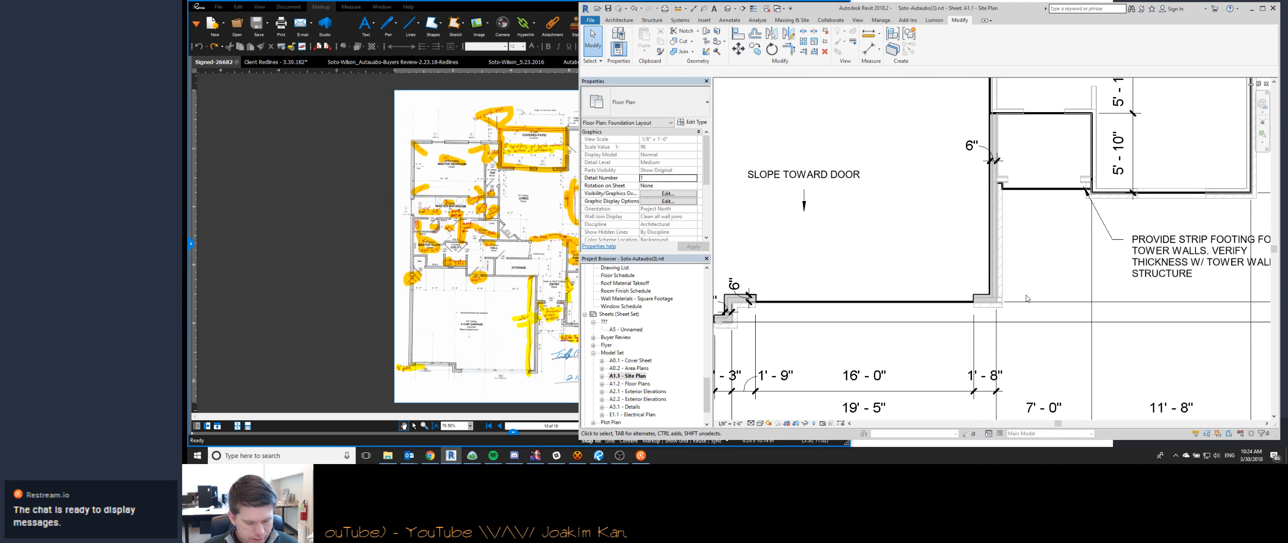
- Switch to the 3D view and lower the top of the section box to cut through the garage walls near the slab
key("ctrl+Tab")
key("ctrl+Tab")
scroll(1043, 282, "up", 8)
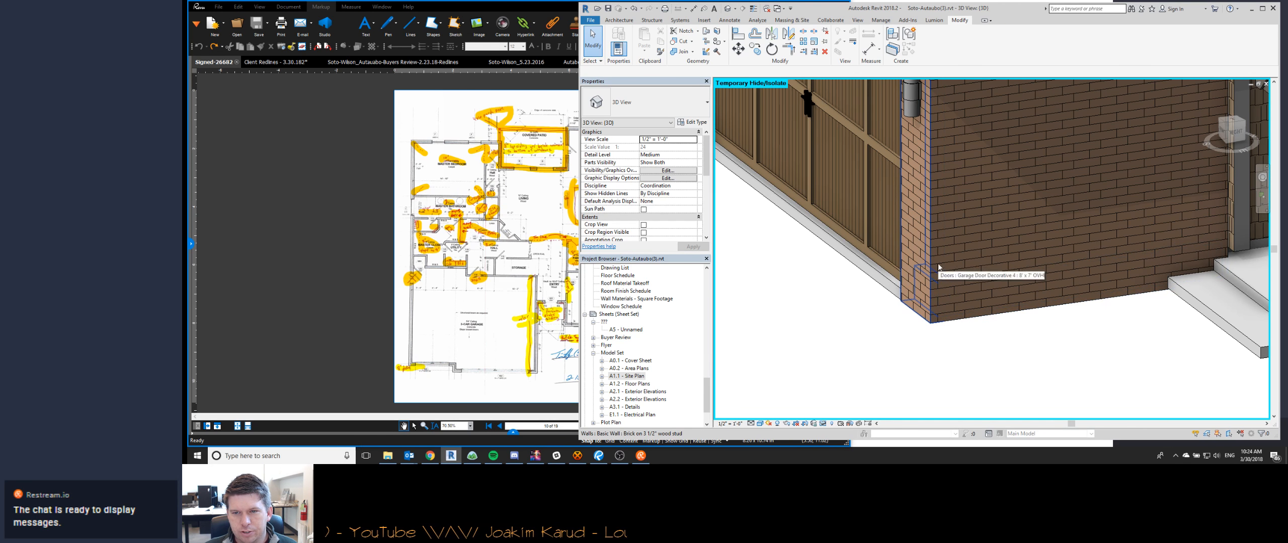
scroll(931, 355, "down", 7)
left_click(956, 307)
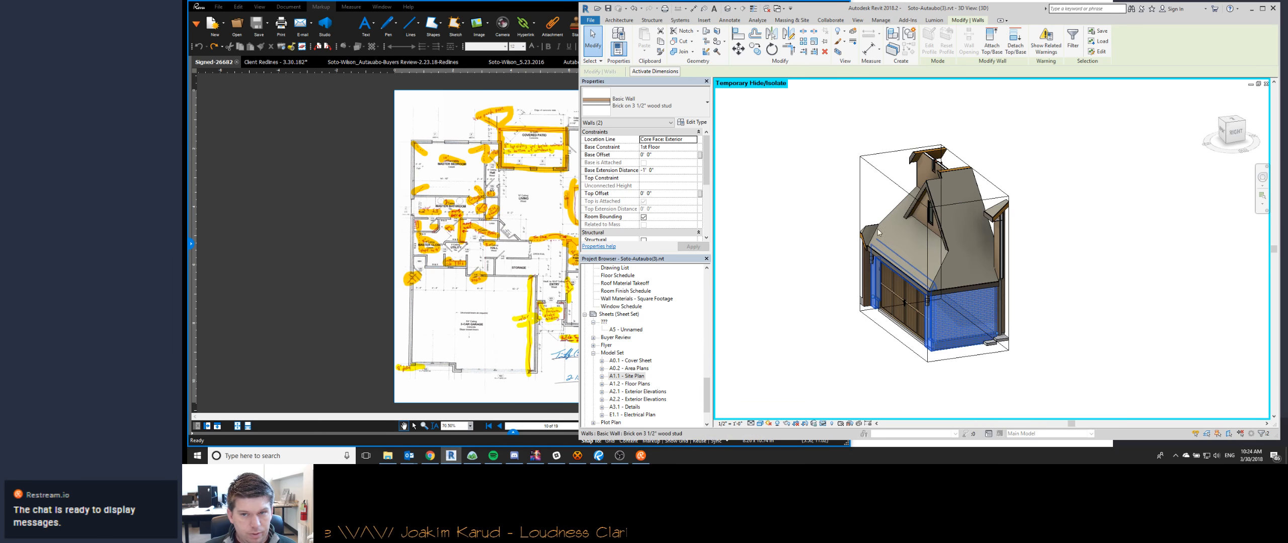
left_click(950, 152)
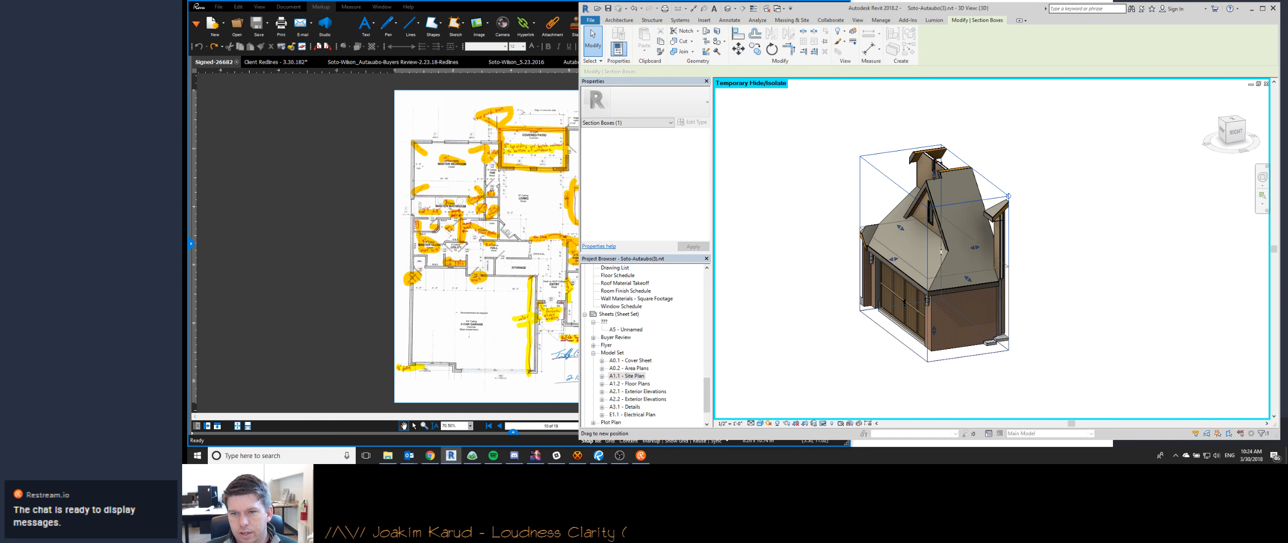
left_click_drag(948, 317, 948, 318)
middle_click_drag(947, 320, 931, 397, "shift")
- Inspect the cut brick and concrete wall layers at the garage's front corner and return to the Site Plan sheet
scroll(928, 401, "up", 5)
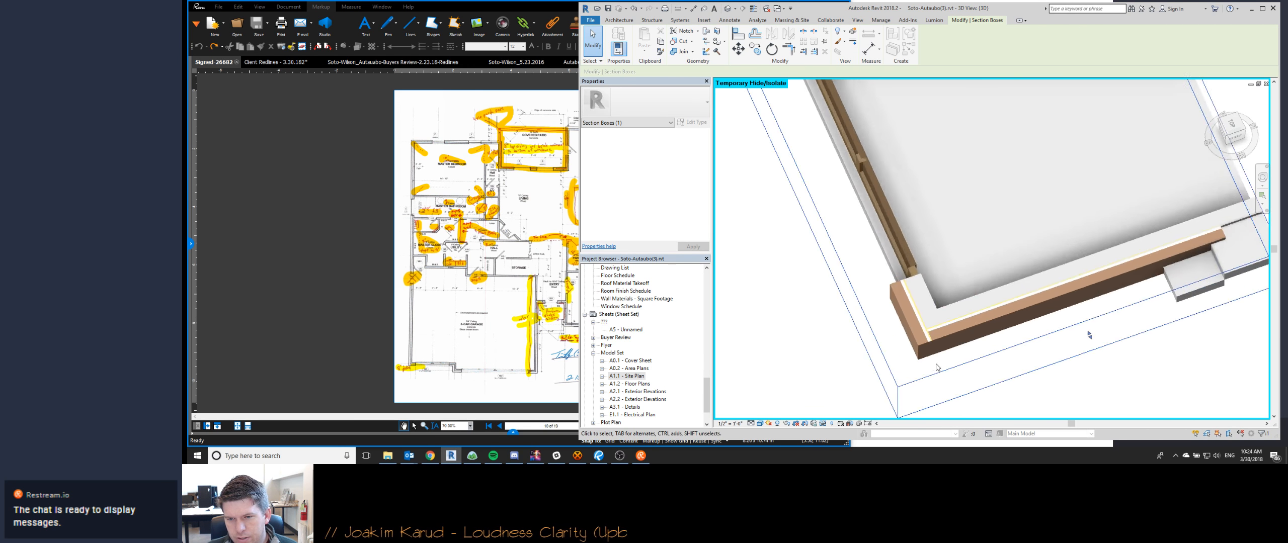
scroll(936, 305, "up", 3)
scroll(936, 302, "up", 6)
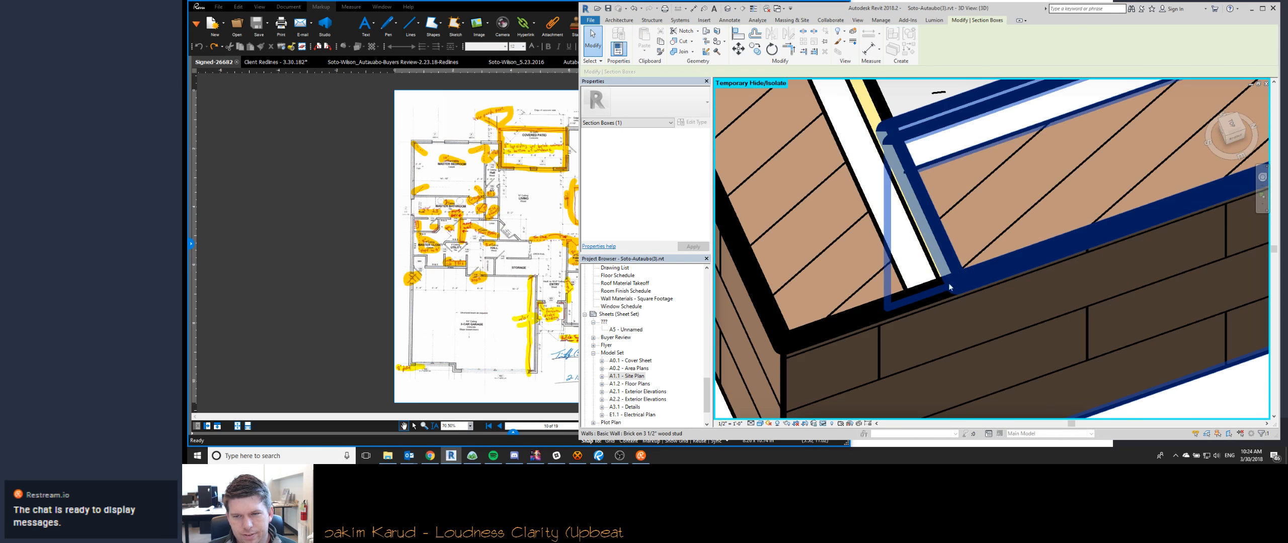
scroll(957, 287, "down", 6)
key("Escape")
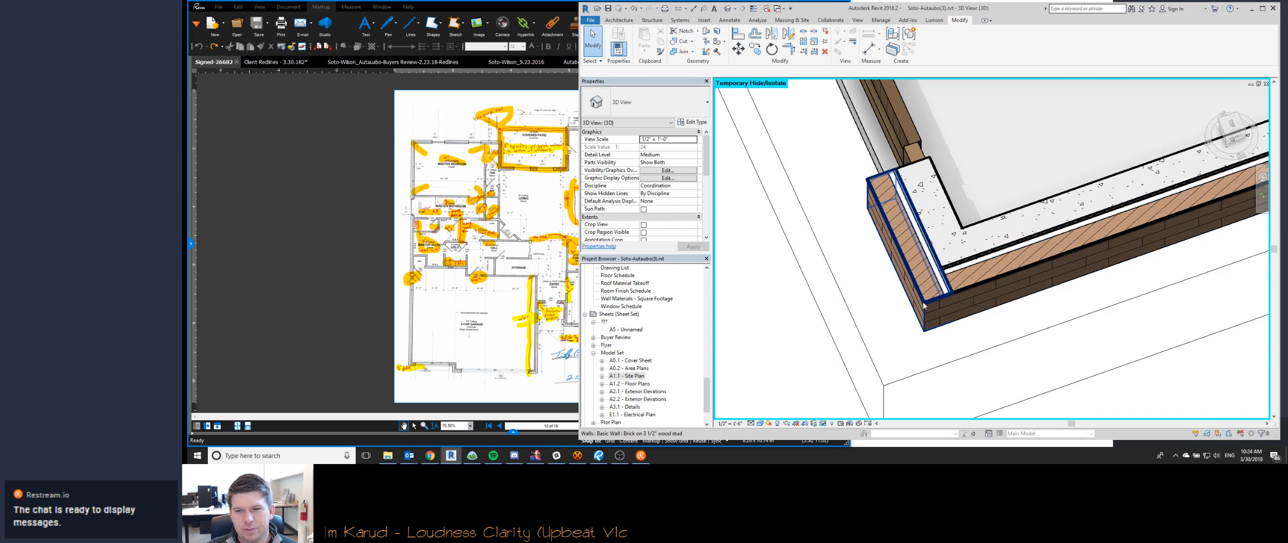
key("ctrl+Tab")
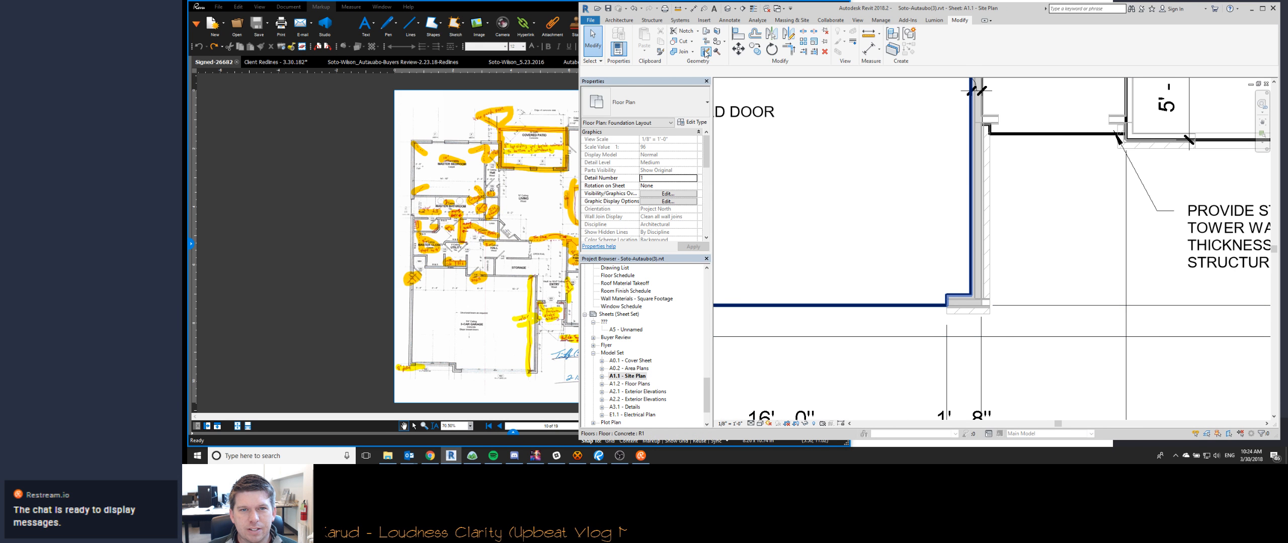
- Set the base extension distance of the two brick walls at the garage's front corner beside the tower to 0' 0"
left_click(792, 263)
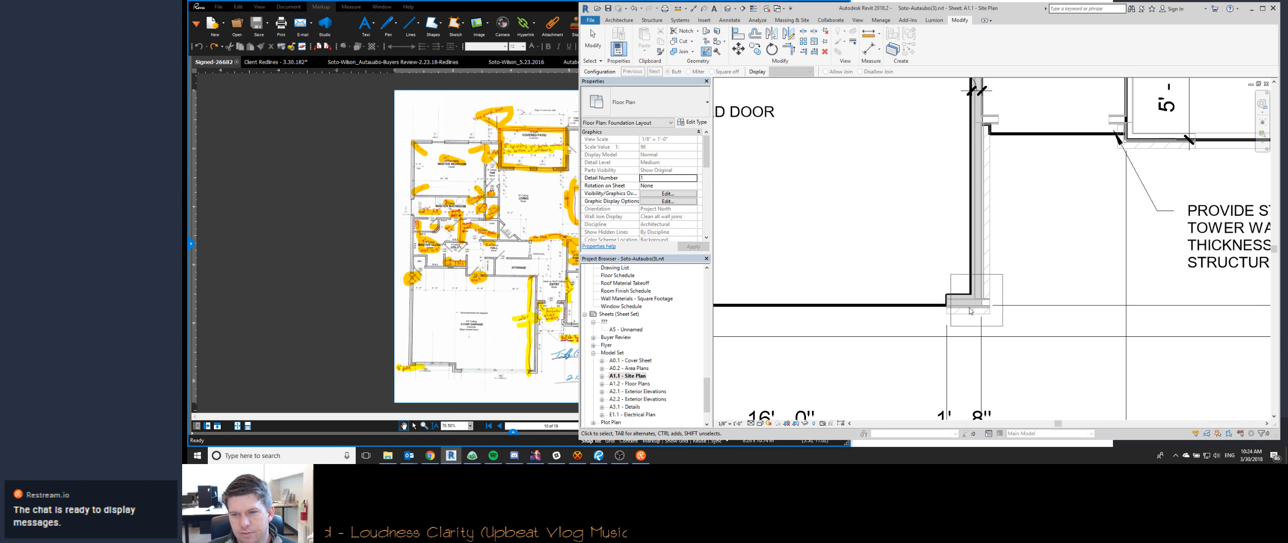
key("Escape")
left_click(981, 297)
left_click(664, 170)
type("0")
key("Return")
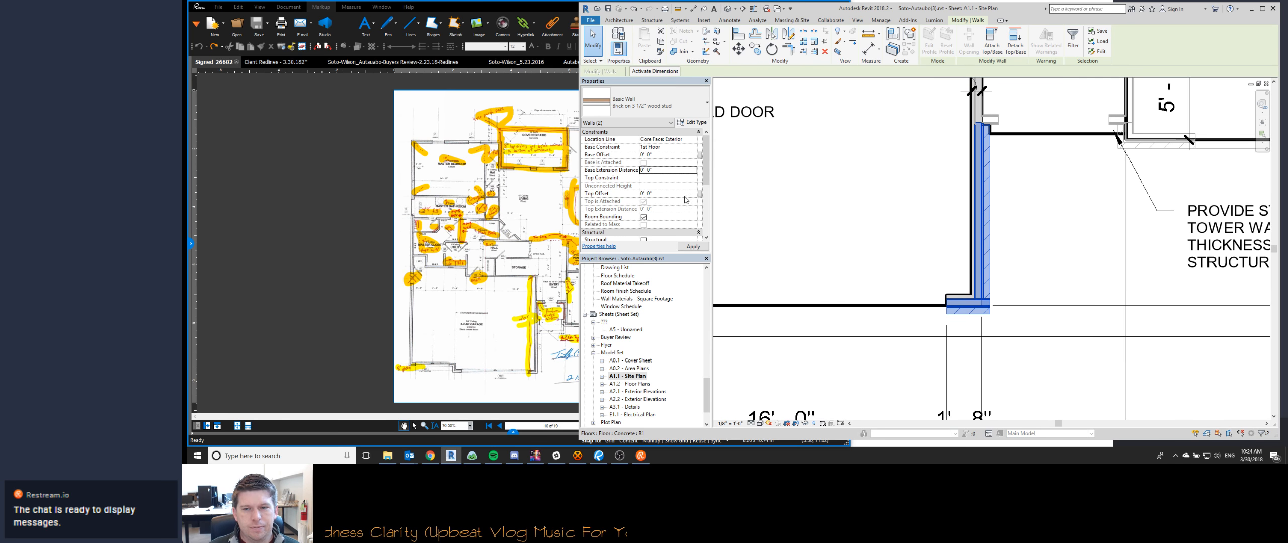
left_click(1000, 324)
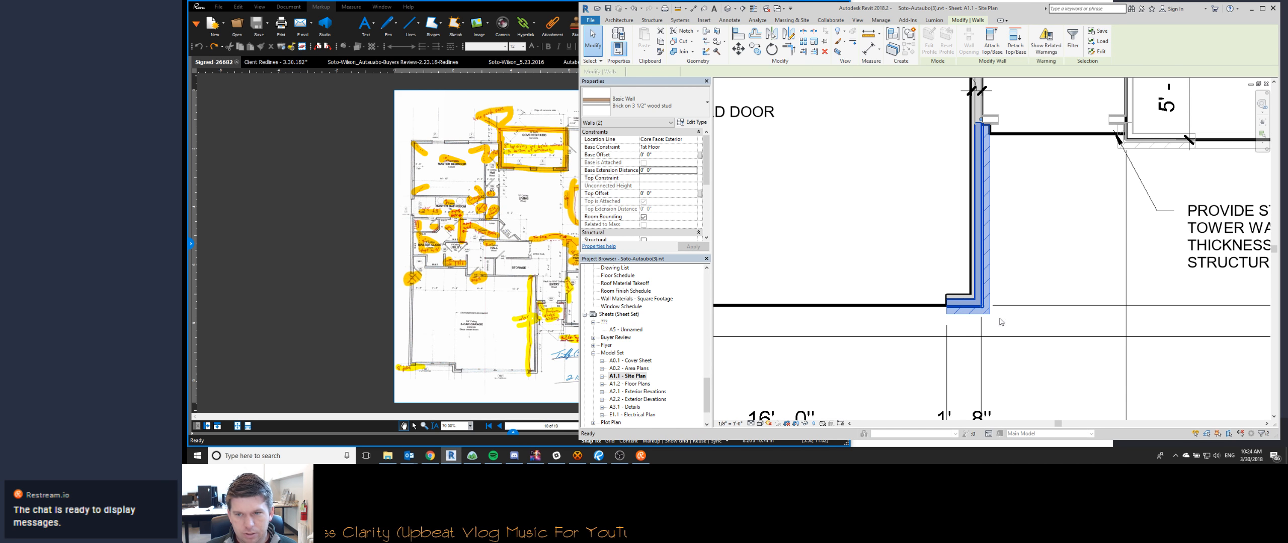
- Switch to the 3D view, turn off its section box and reset the temporary hide/isolate
scroll(928, 297, "down", 1)
scroll(928, 297, "up", 1)
key("ctrl+Tab")
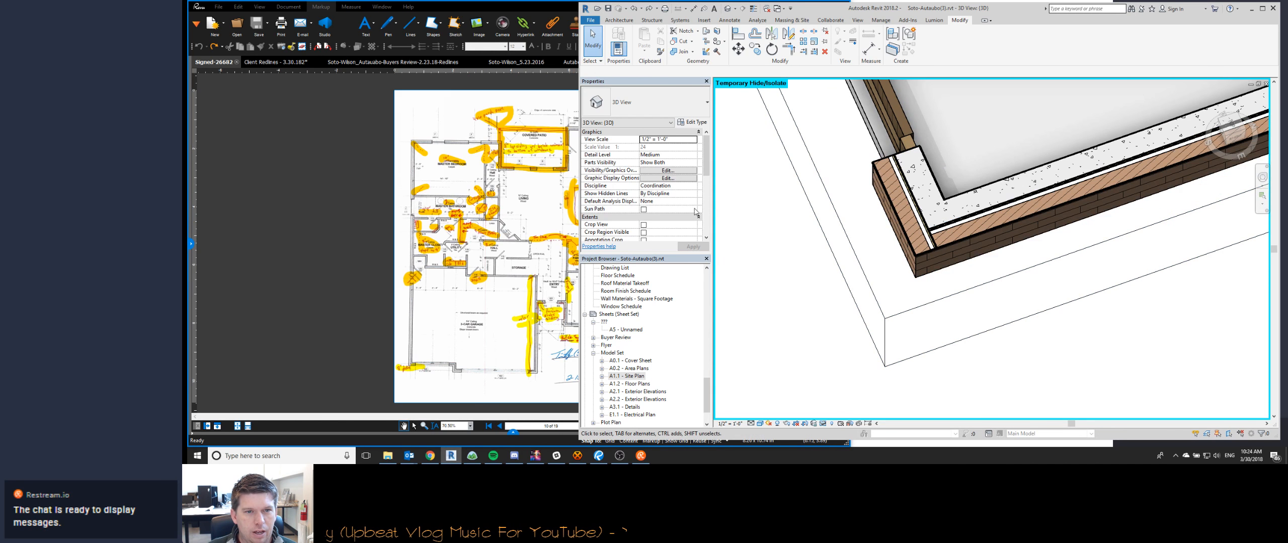
scroll(672, 227, "down", 5)
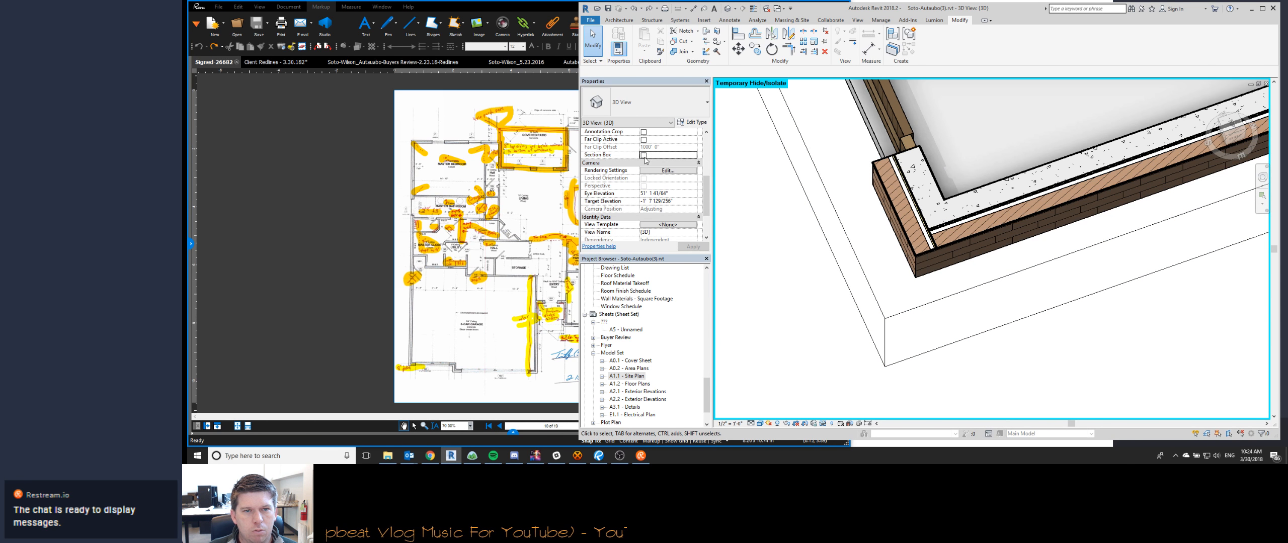
scroll(793, 267, "down", 4)
key("h")
key("r")
- Inspect the garage's front corner in 3D and check its wall join in the Foundation Layout on the Site Plan sheet
scroll(794, 267, "down", 1)
middle_click_drag(863, 300, 1024, 244, "shift")
left_click(981, 242)
key("Escape")
scroll(1022, 250, "down", 5)
middle_click_drag(960, 337, 1002, 327, "shift")
key("ctrl+Tab")
scroll(962, 311, "down", 1)
scroll(986, 291, "up", 1)
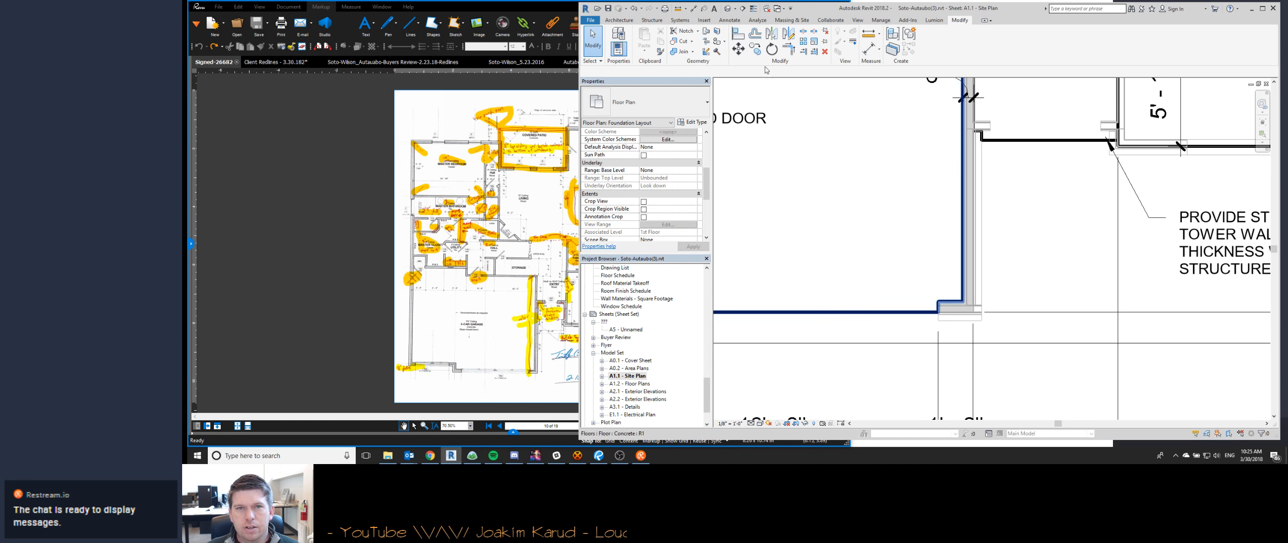
left_click(705, 52)
left_click(965, 309)
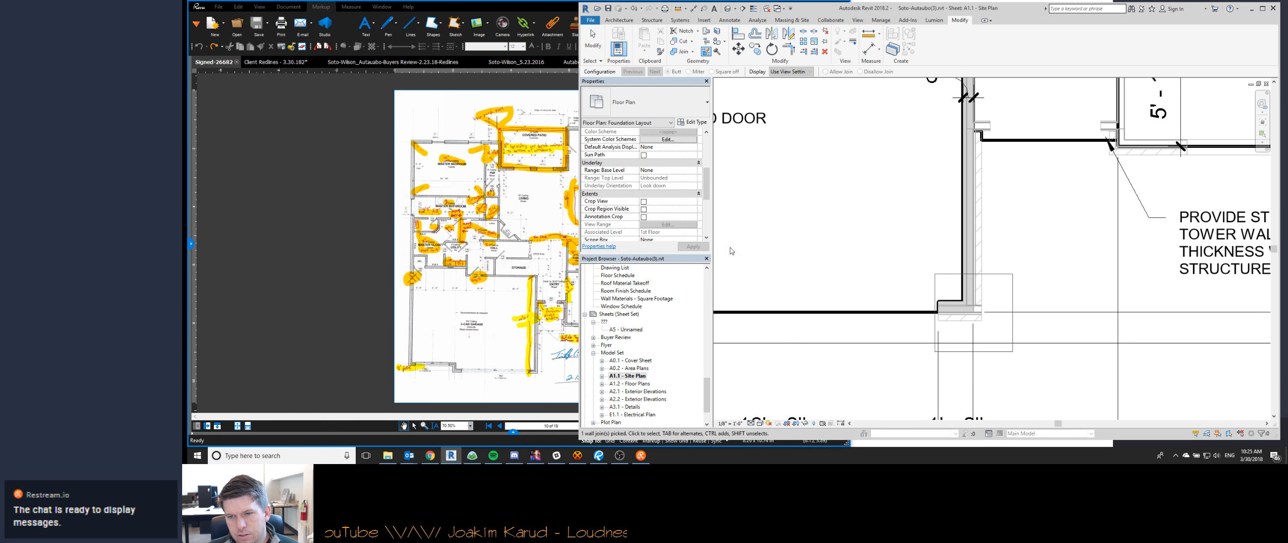
key("Escape")
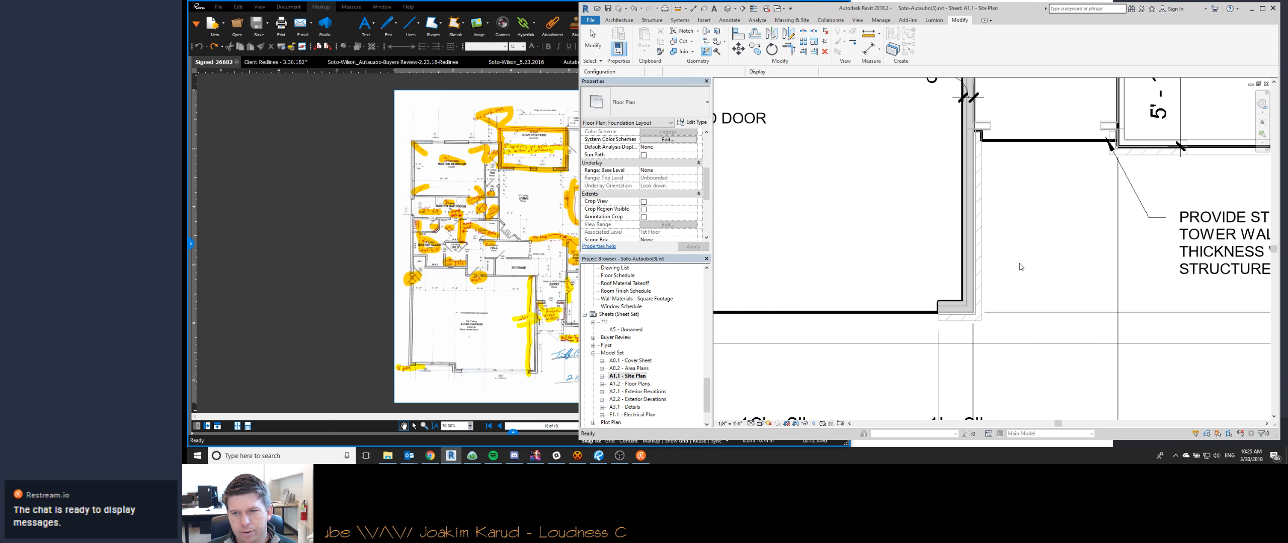
- Review the foundation plan's dimension strings around the garage, tower, interior jogs and rear patio
scroll(994, 241, "down", 3)
middle_click_drag(1062, 257, 1118, 395)
scroll(1118, 396, "down", 1)
middle_click_drag(793, 93, 807, 221)
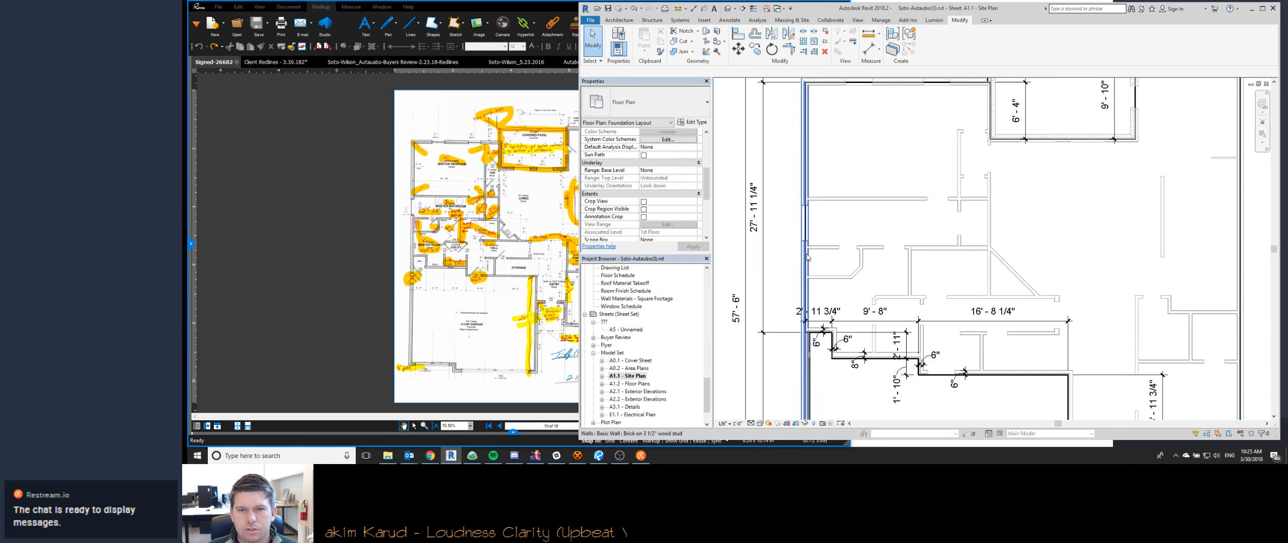
scroll(807, 221, "up", 2)
scroll(851, 218, "down", 3)
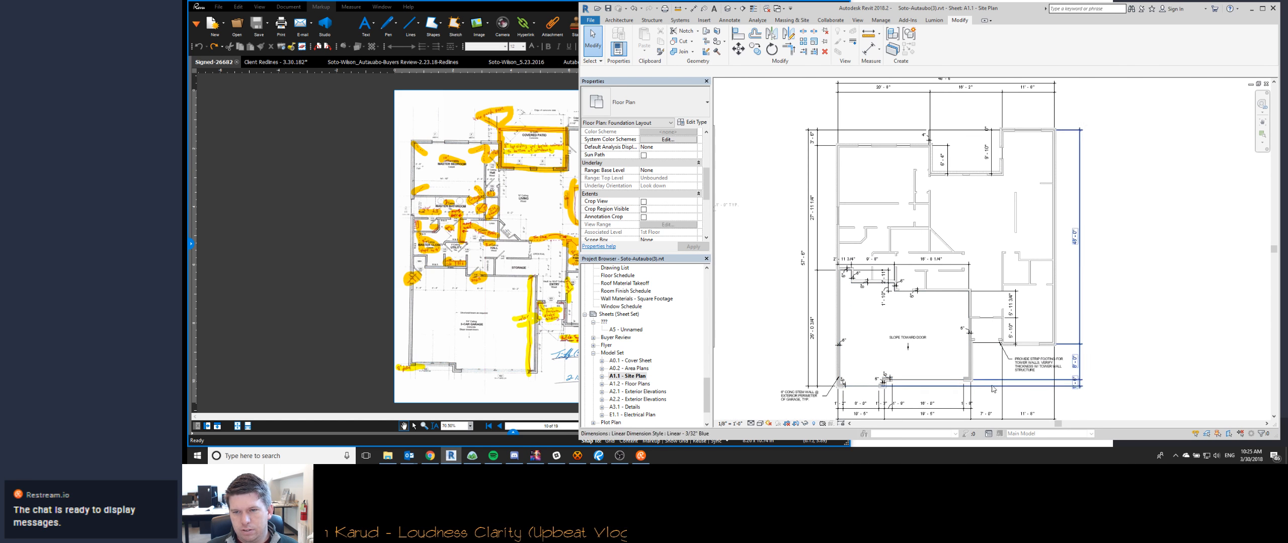
middle_click_drag(906, 372, 878, 311)
scroll(1003, 246, "up", 6)
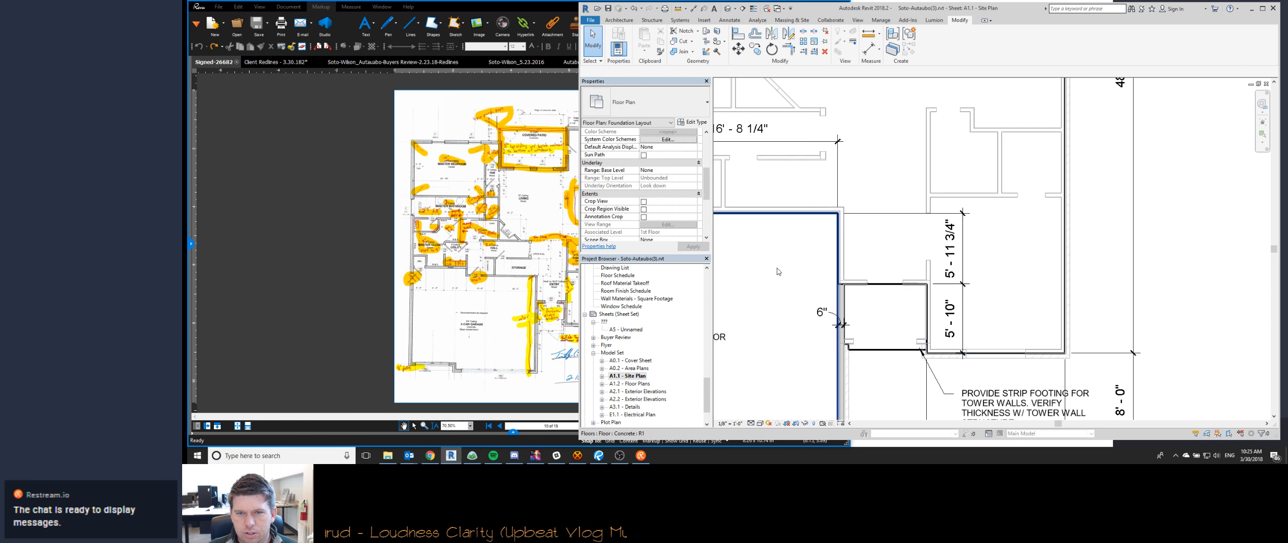
middle_click_drag(781, 272, 969, 269)
scroll(970, 268, "down", 3)
middle_click_drag(1066, 357, 951, 290)
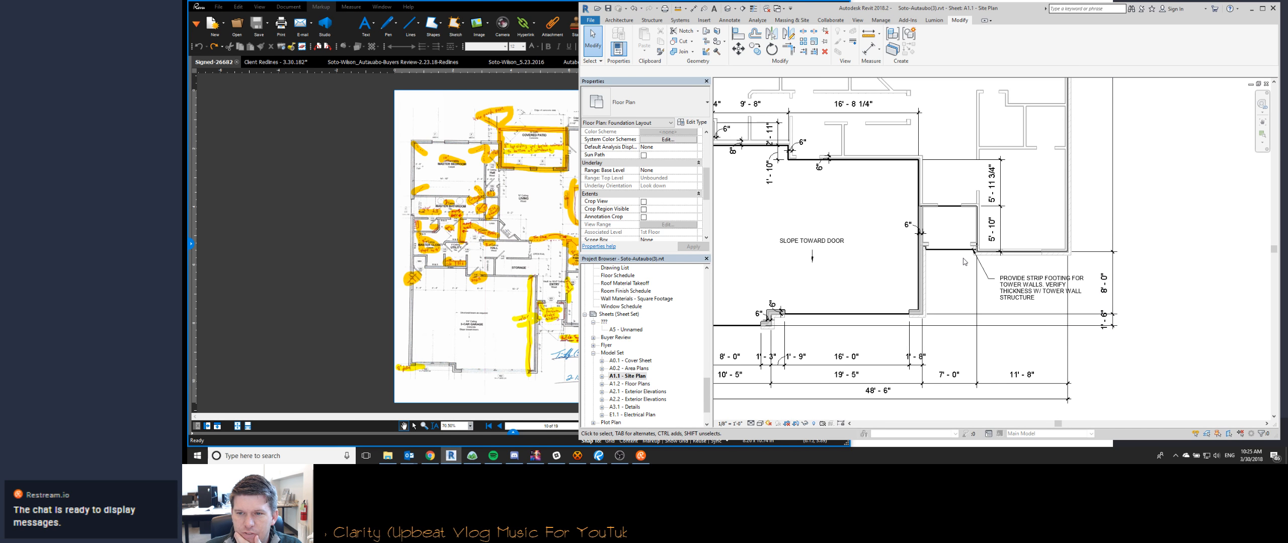
middle_click_drag(962, 259, 907, 365)
middle_click_drag(1050, 181, 1030, 319)
scroll(1030, 318, "down", 1)
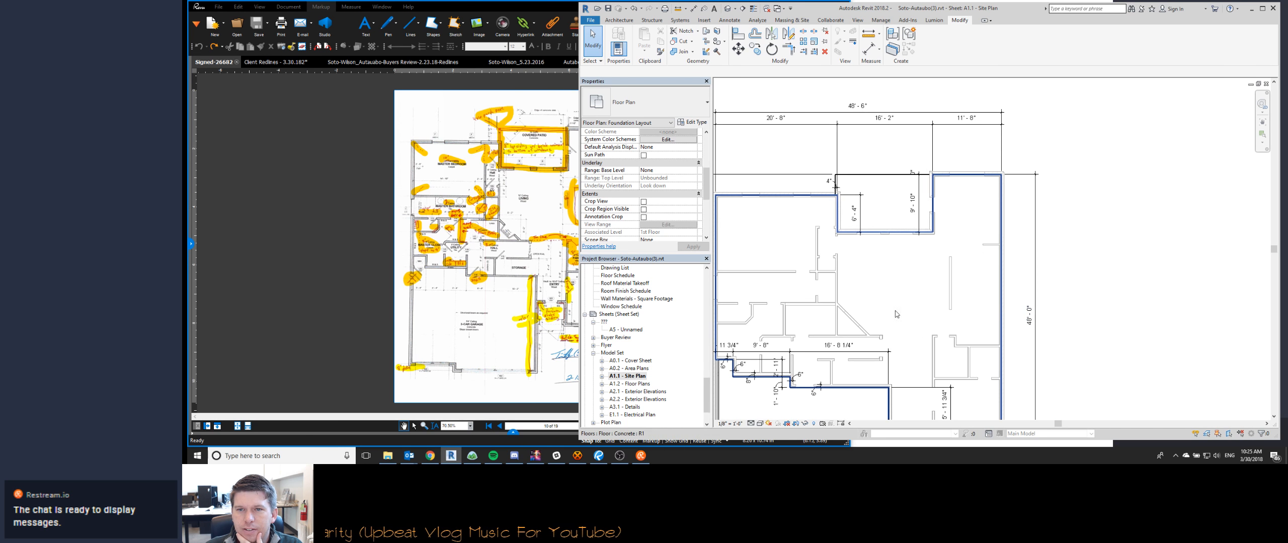
middle_click_drag(888, 304, 997, 251)
- Delete the witness line that creates the 0" segment in the covered patio's 9' - 10" vertical dimension on the foundation plan
scroll(1029, 126, "up", 3)
left_click(1031, 168)
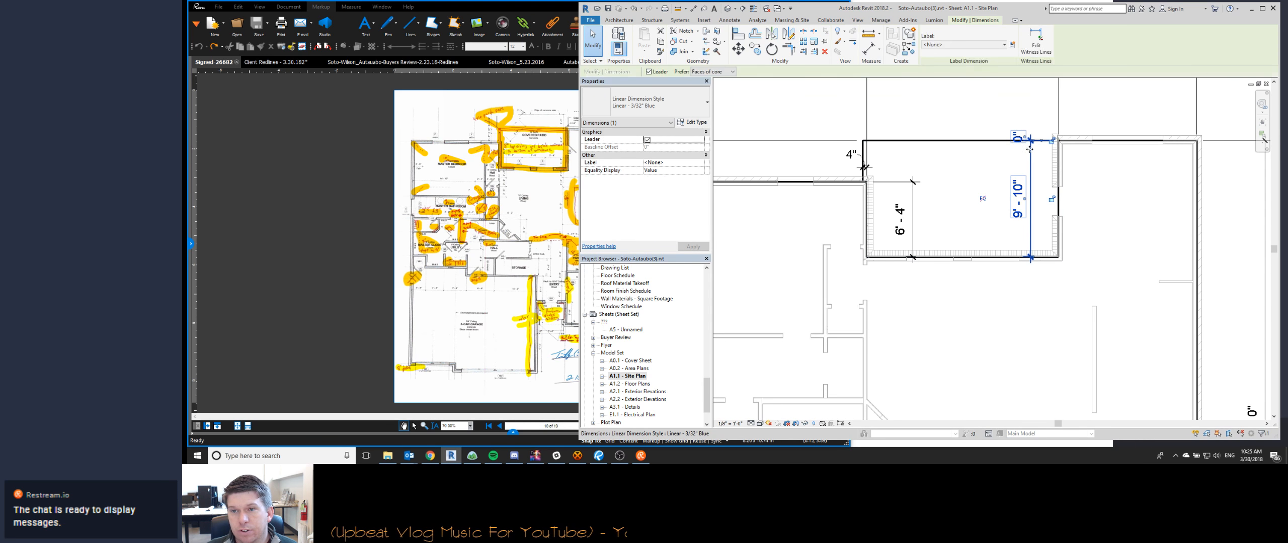
right_click(1032, 142)
left_click(1056, 194)
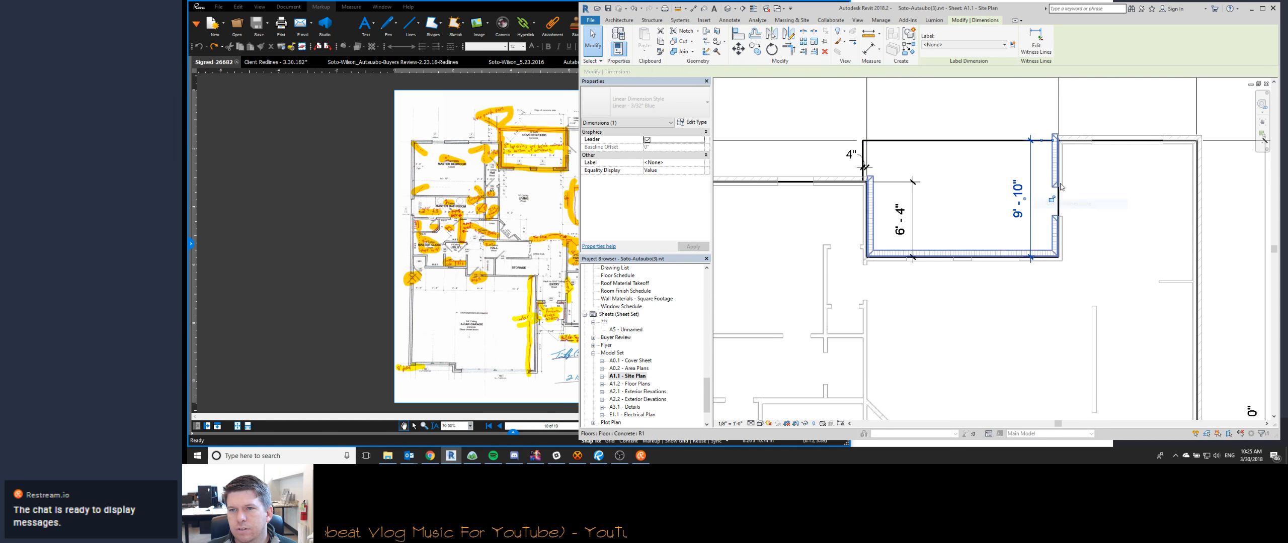
middle_click_drag(953, 180, 942, 186)
scroll(1031, 226, "down", 1)
left_click(1044, 222)
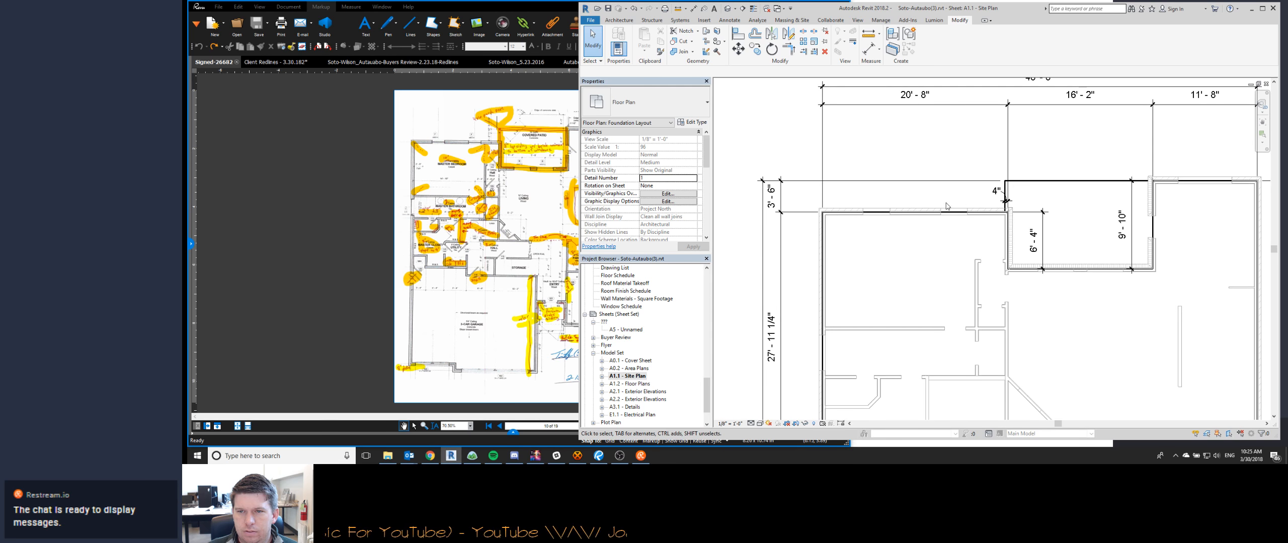
- Finish checking the Site Plan sheet and open the A1.2 - Floor Plans sheet
middle_click_drag(1079, 235, 968, 249)
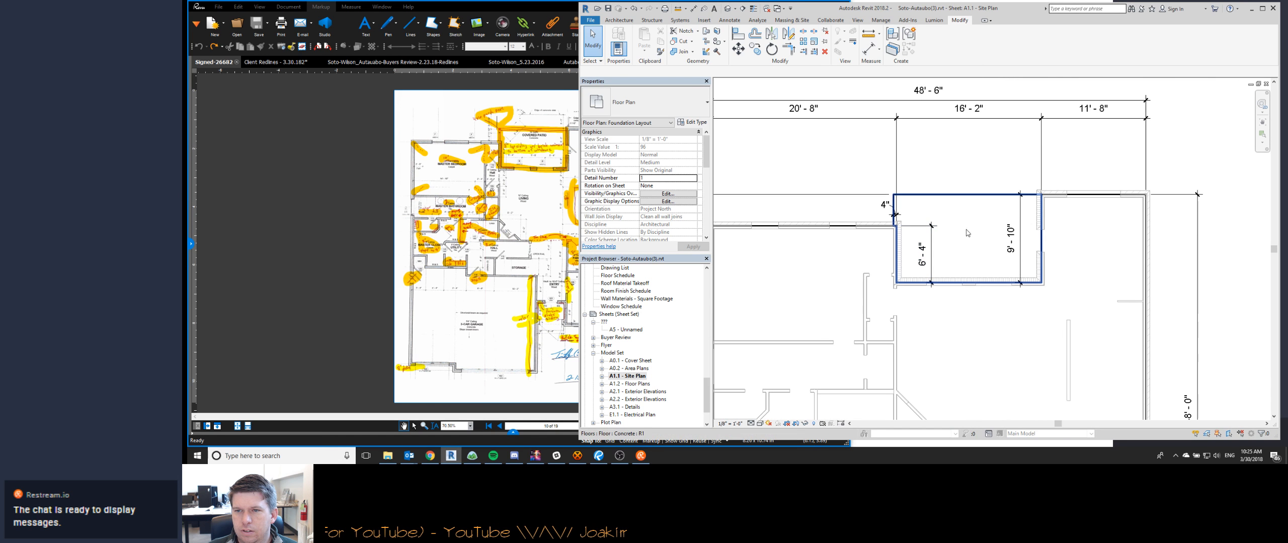
scroll(948, 167, "down", 2)
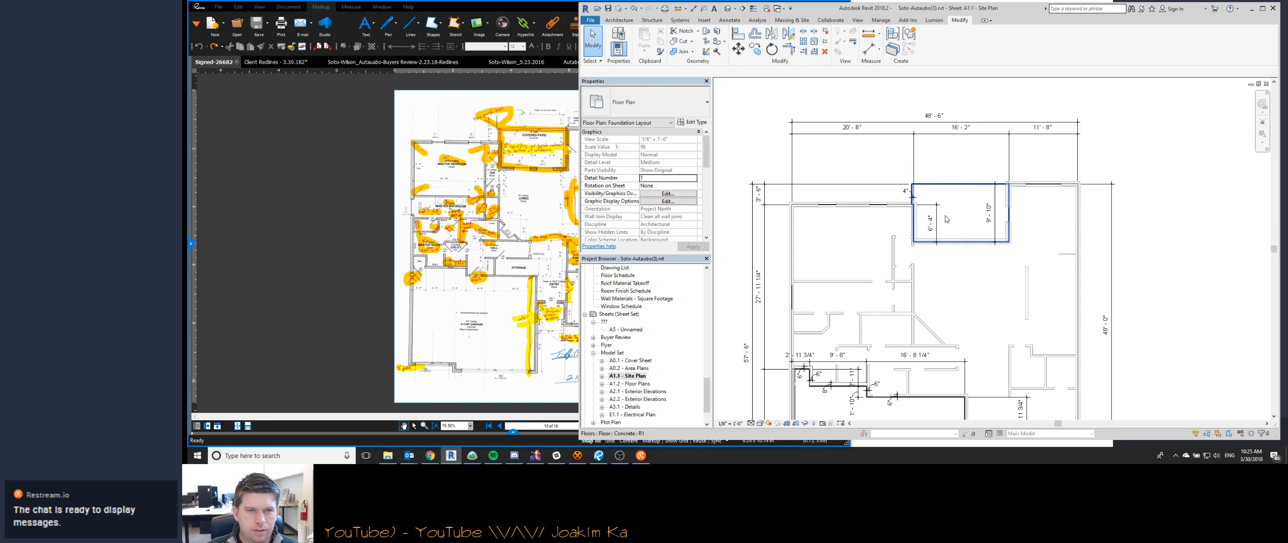
scroll(946, 220, "down", 5)
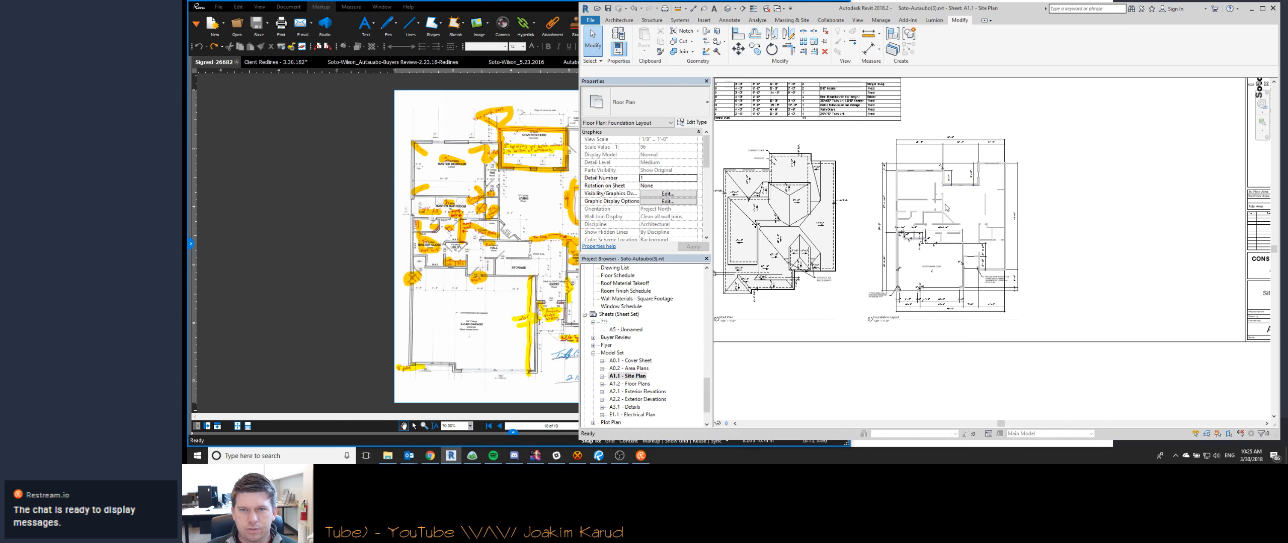
middle_click_drag(800, 177, 905, 270)
scroll(862, 179, "up", 3)
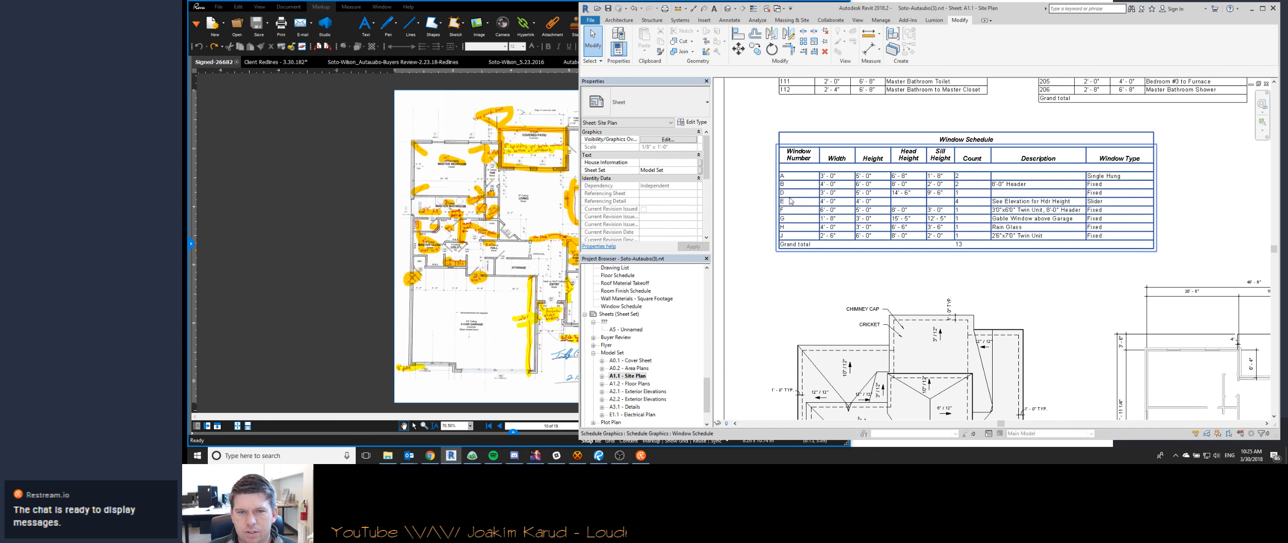
double_click(630, 383)
scroll(1046, 131, "up", 3)
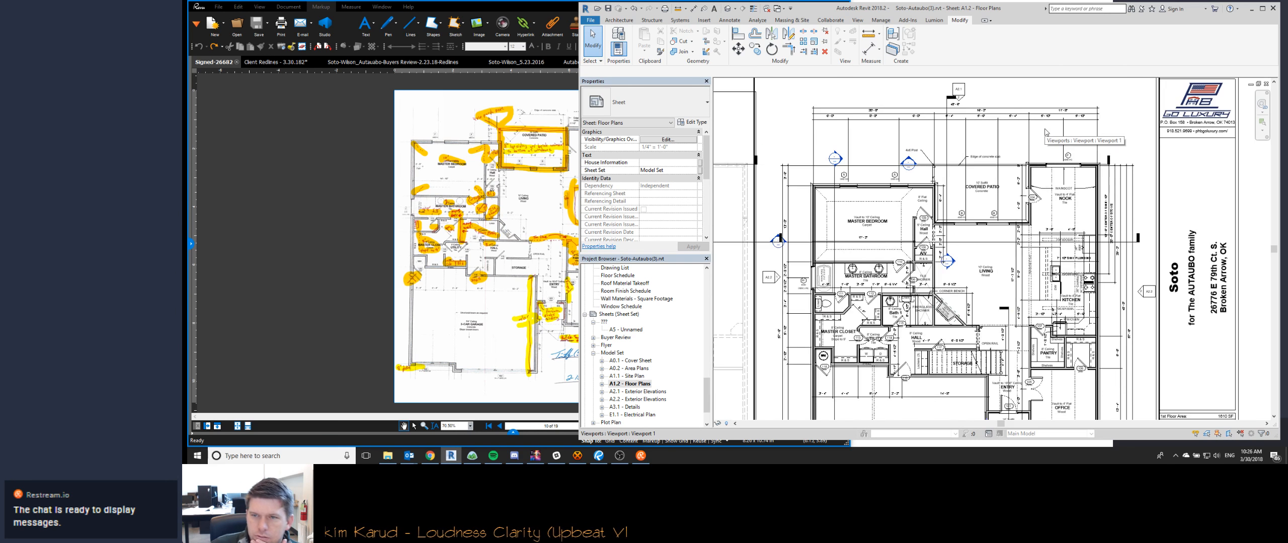
- Switch to the Client Redlines PDF and check its markups against the covered patio on the Floor Plans sheet
left_click(289, 63)
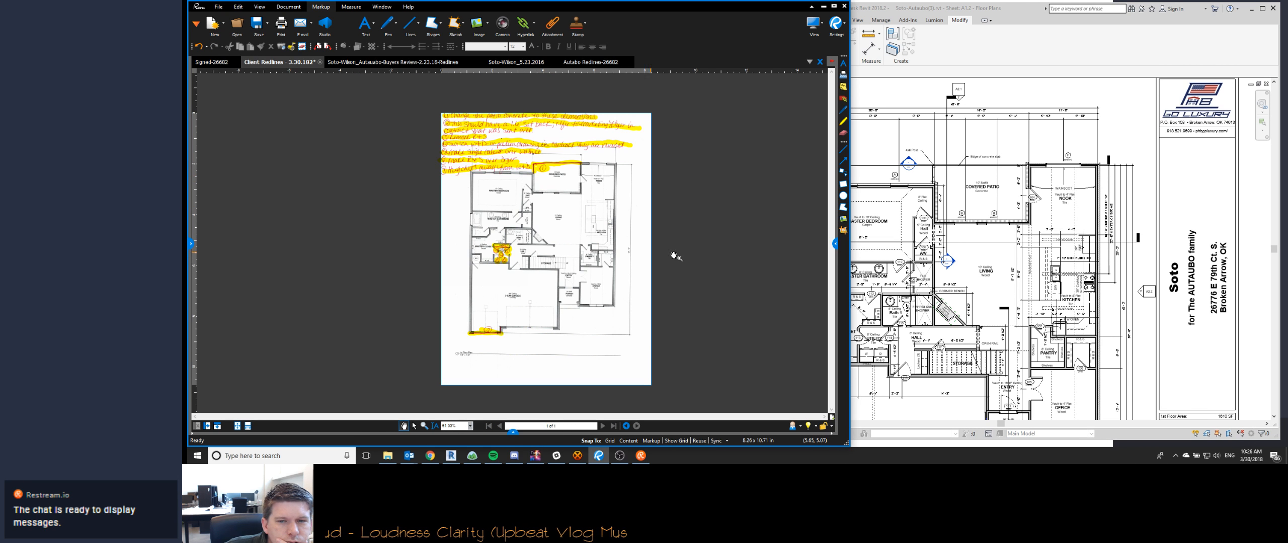
left_click(971, 177)
scroll(971, 177, "up", 3)
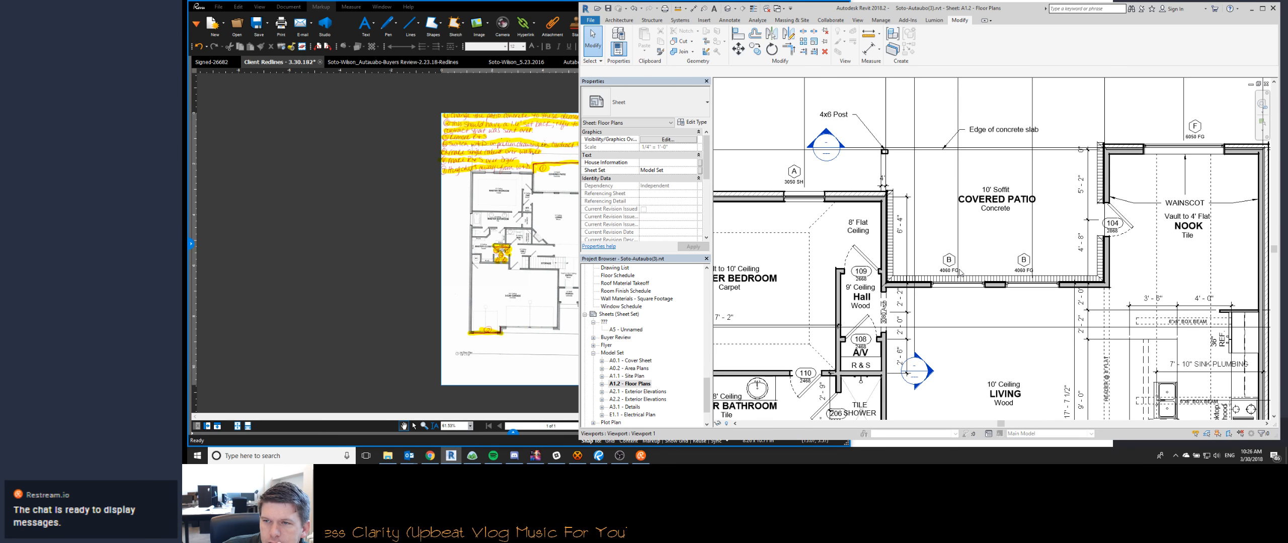
scroll(1046, 177, "up", 4)
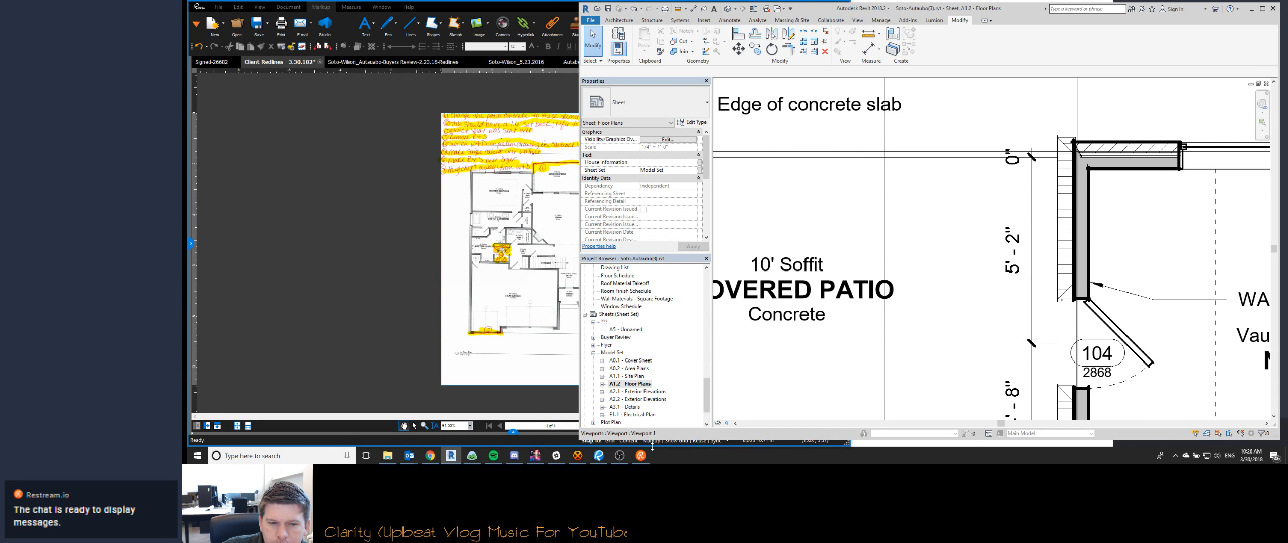
- Switch to the Watch Me Work stream chat in the browser, reply "Merci! I hope so too, but I'm not holding my breath", and return to Revit
left_click(430, 456)
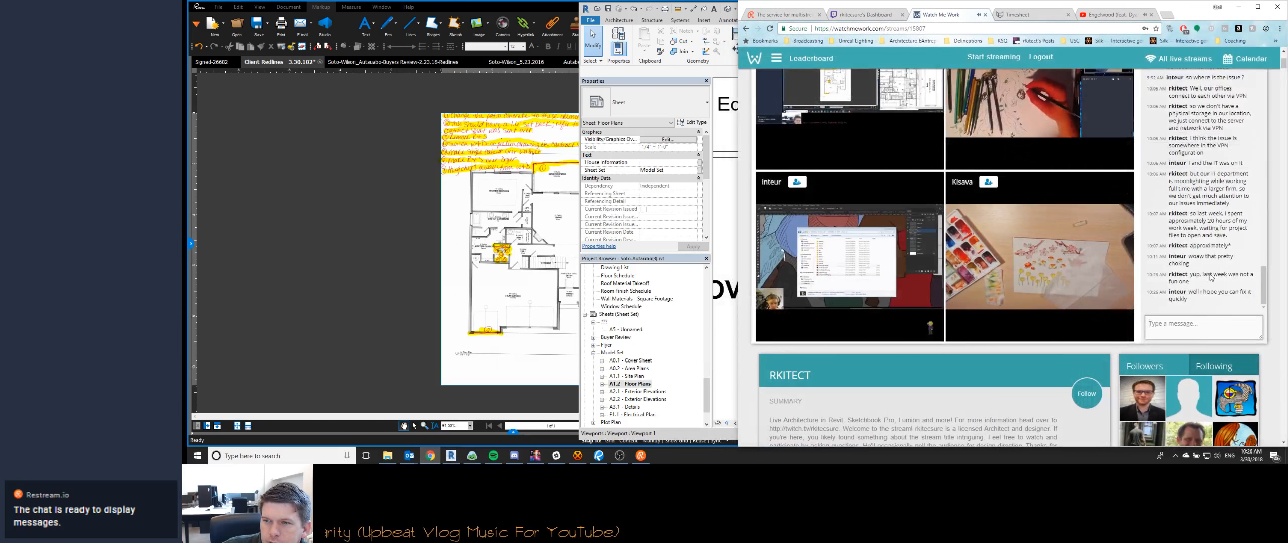
left_click(1210, 327)
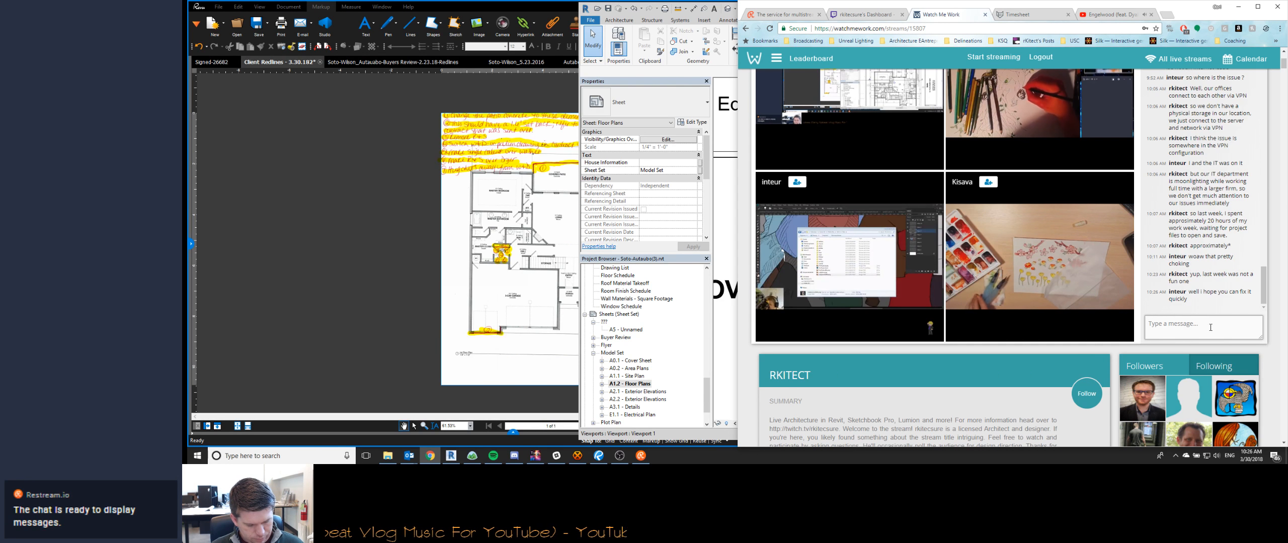
type("WELL THANKS!")
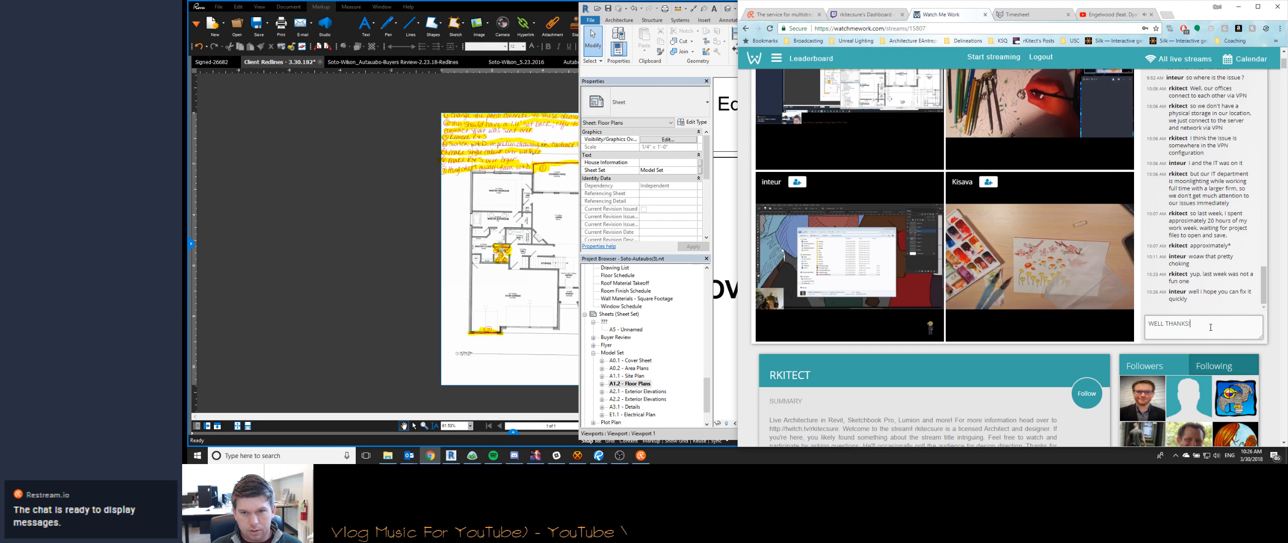
key("ctrl+a")
type("Well thanks!")
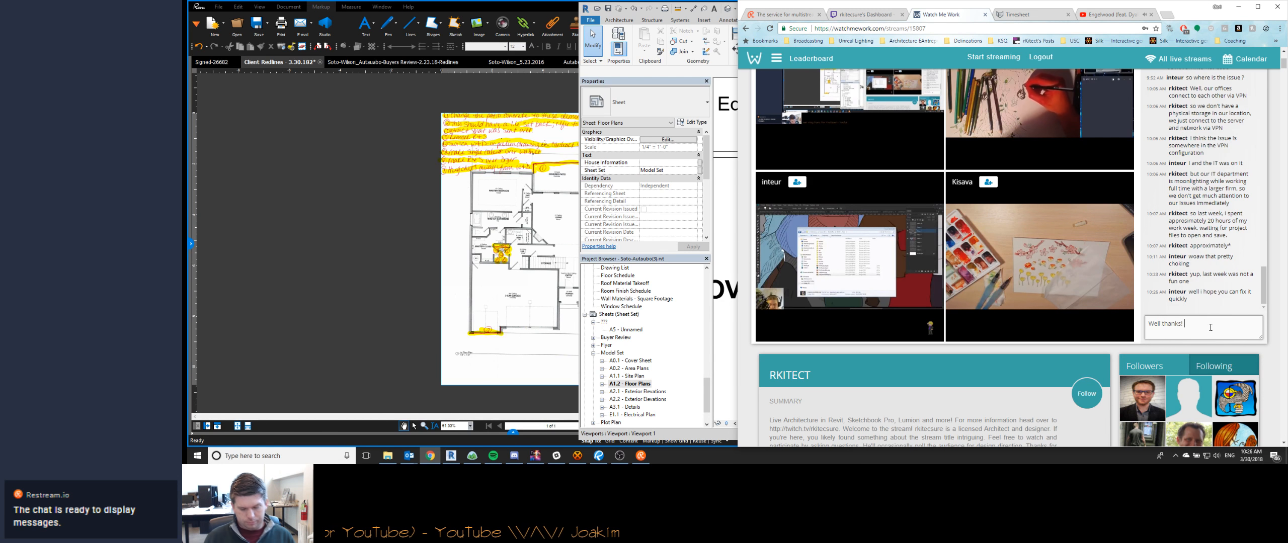
key("ctrl+a")
type("Merc")
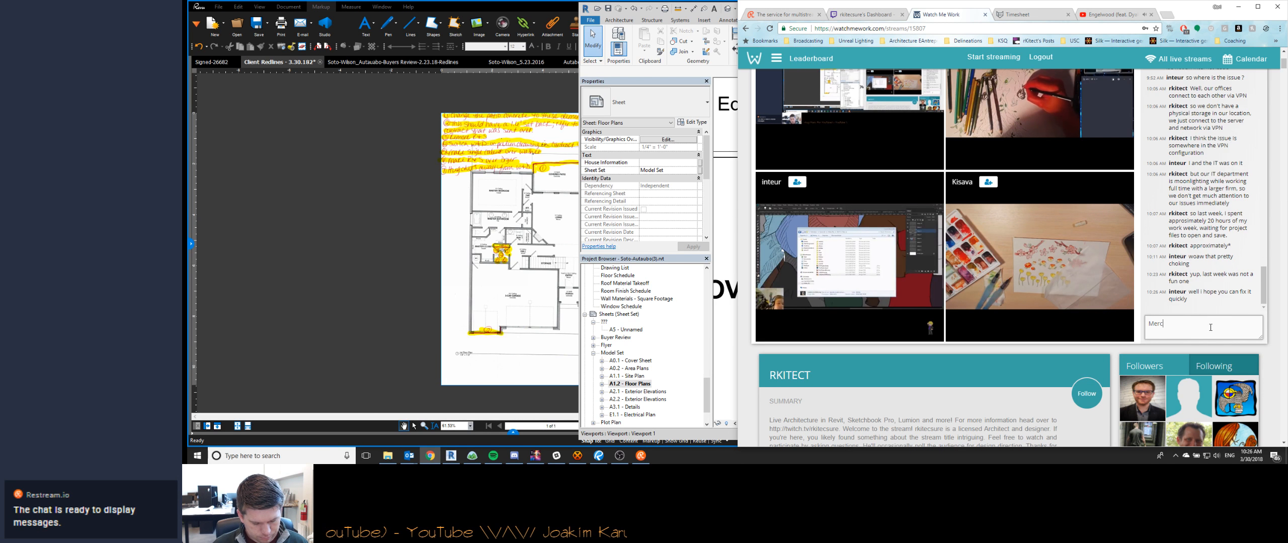
type("i! I hope so too, but I'm not holding my breath")
key("Return")
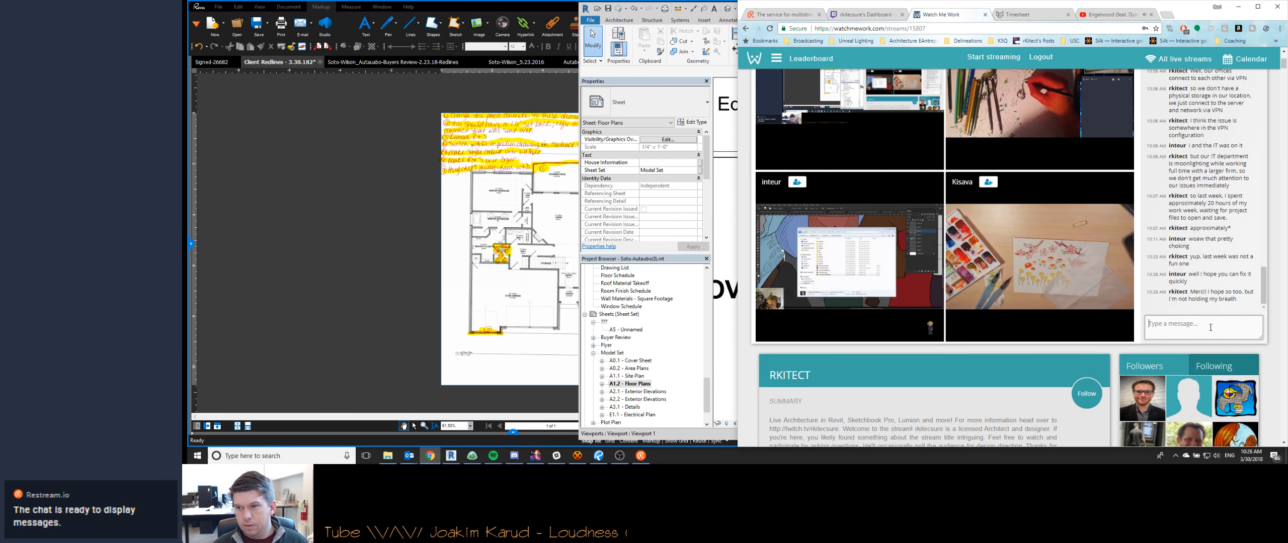
left_click(1233, 8)
- Activate the floor plan view and delete the witness line making the 0" segment in the patio dimension string beside the nook
scroll(966, 184, "down", 3)
scroll(966, 184, "up", 3)
double_click(965, 185)
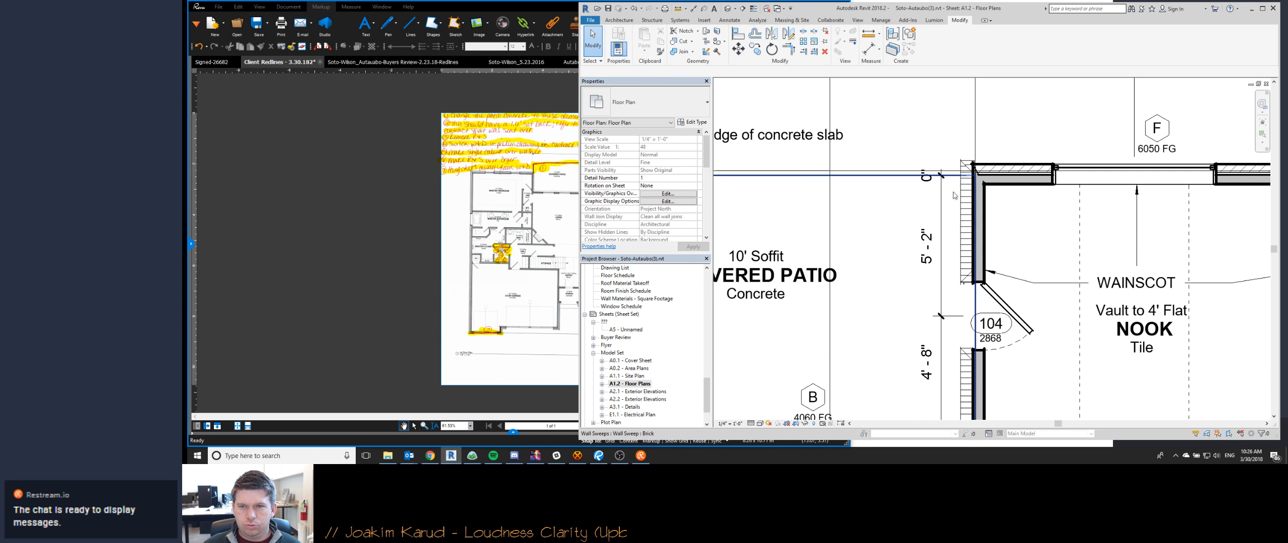
left_click(942, 177)
right_click(944, 177)
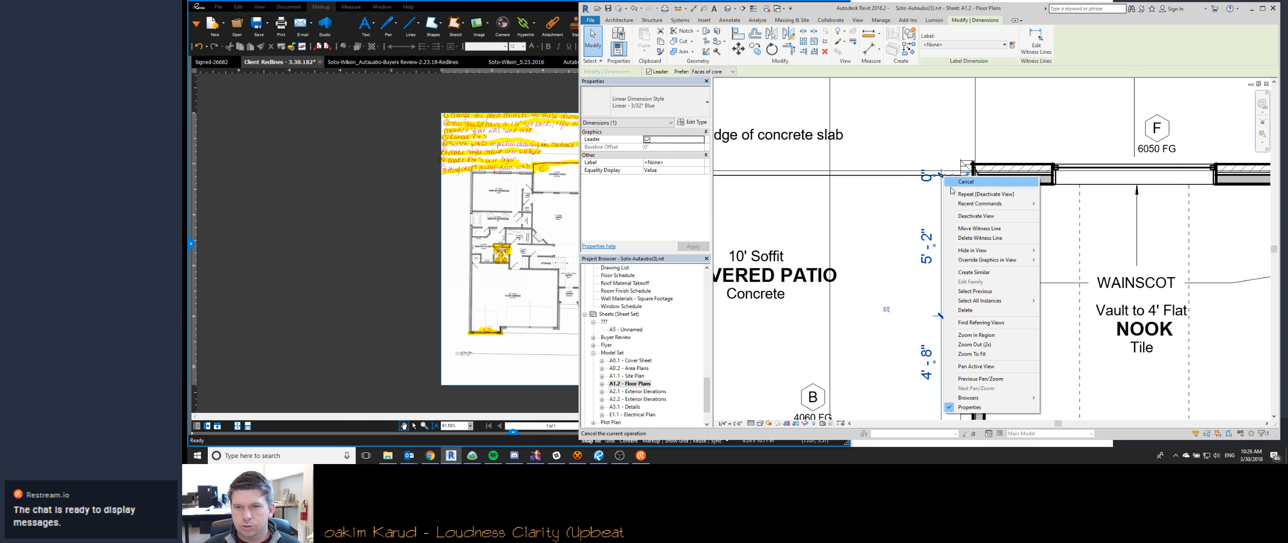
left_click(979, 238)
left_click(891, 227)
- Examine the utility, hall and garage areas of the floor plan for remaining redline corrections
scroll(891, 227, "down", 3)
middle_click_drag(785, 352, 981, 221)
scroll(981, 221, "down", 1)
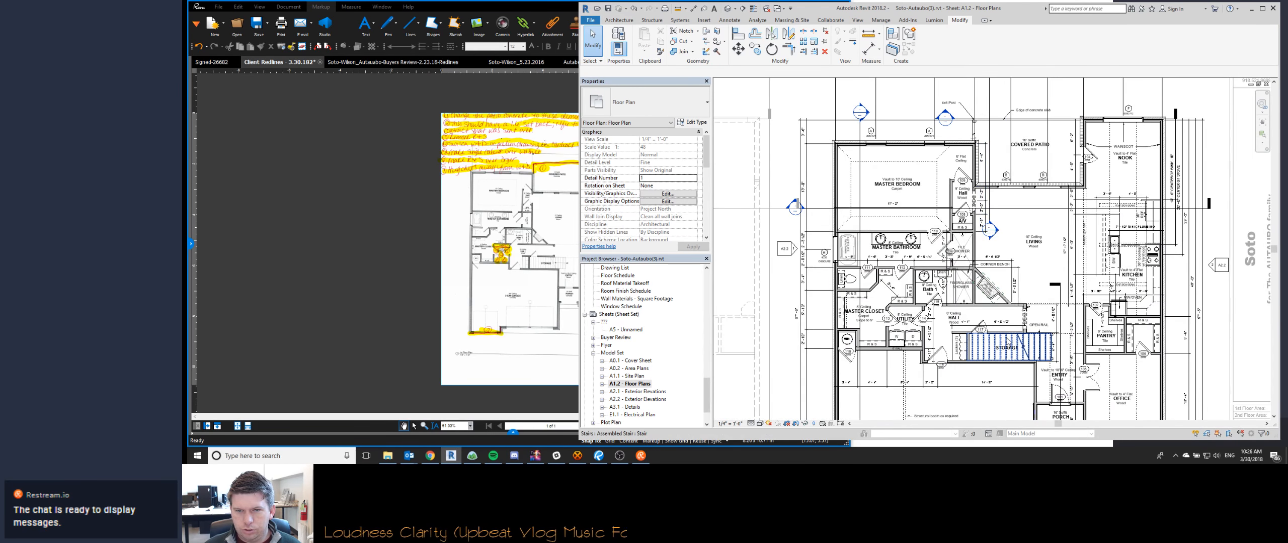
middle_click_drag(1007, 344, 923, 278)
scroll(818, 272, "up", 4)
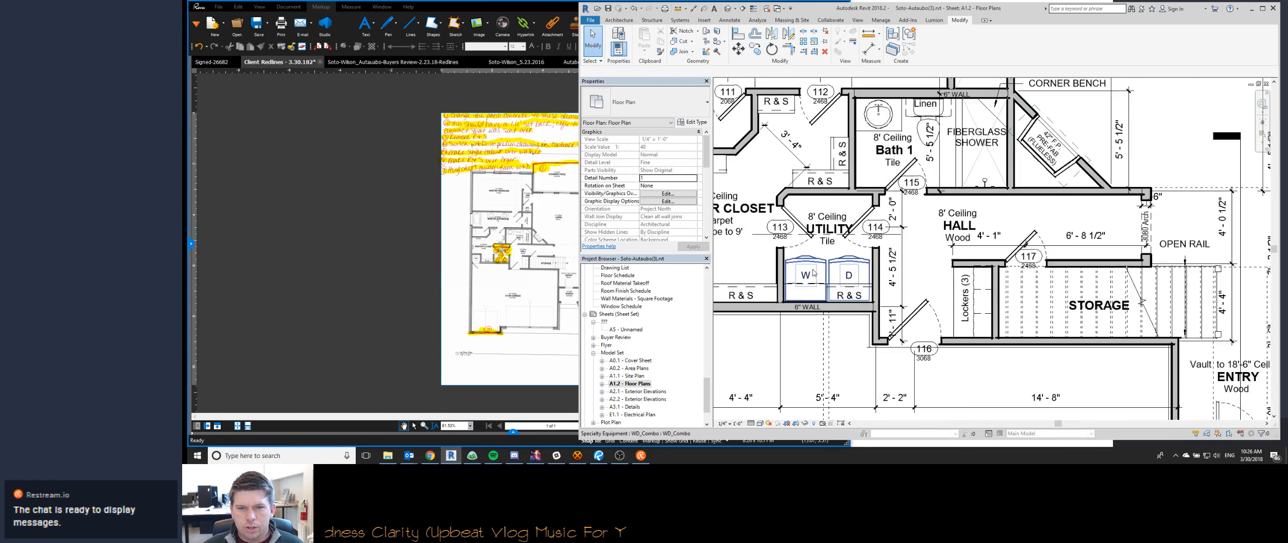
scroll(867, 223, "down", 4)
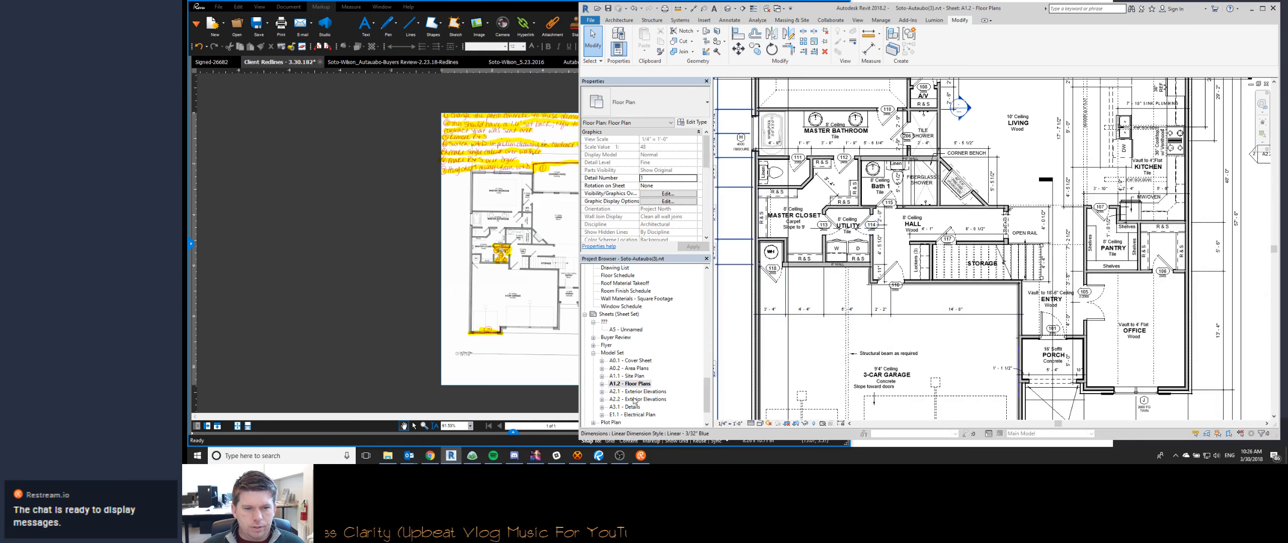
- Open sheet E1.1 - Electrical Plan and activate its main floor plan view at the utility room's washer and dryer
double_click(632, 414)
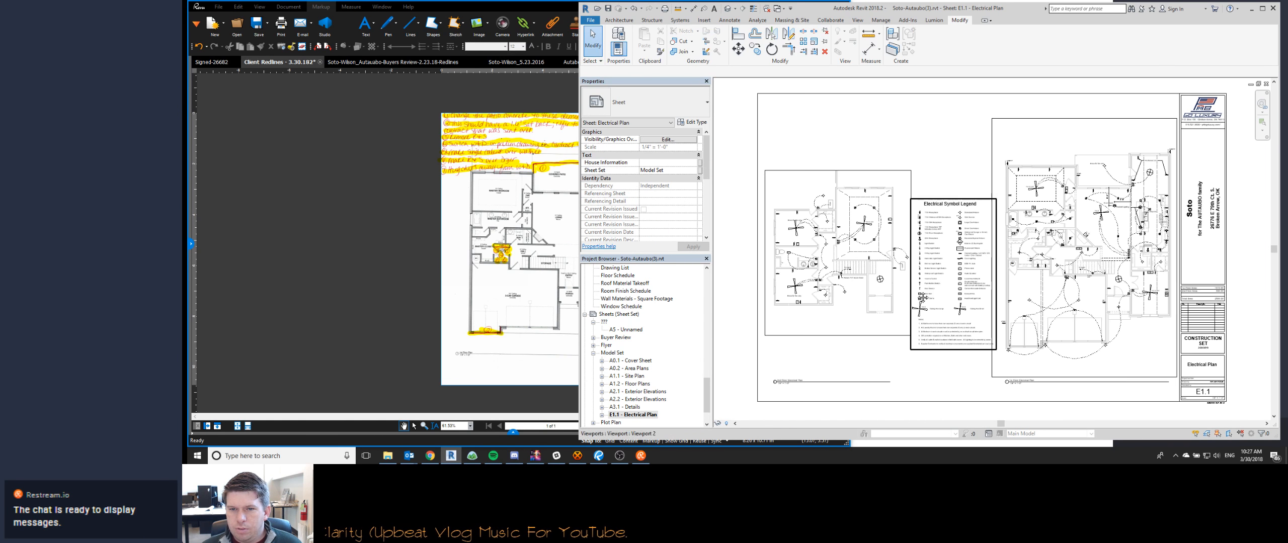
scroll(1067, 270, "up", 8)
double_click(931, 263)
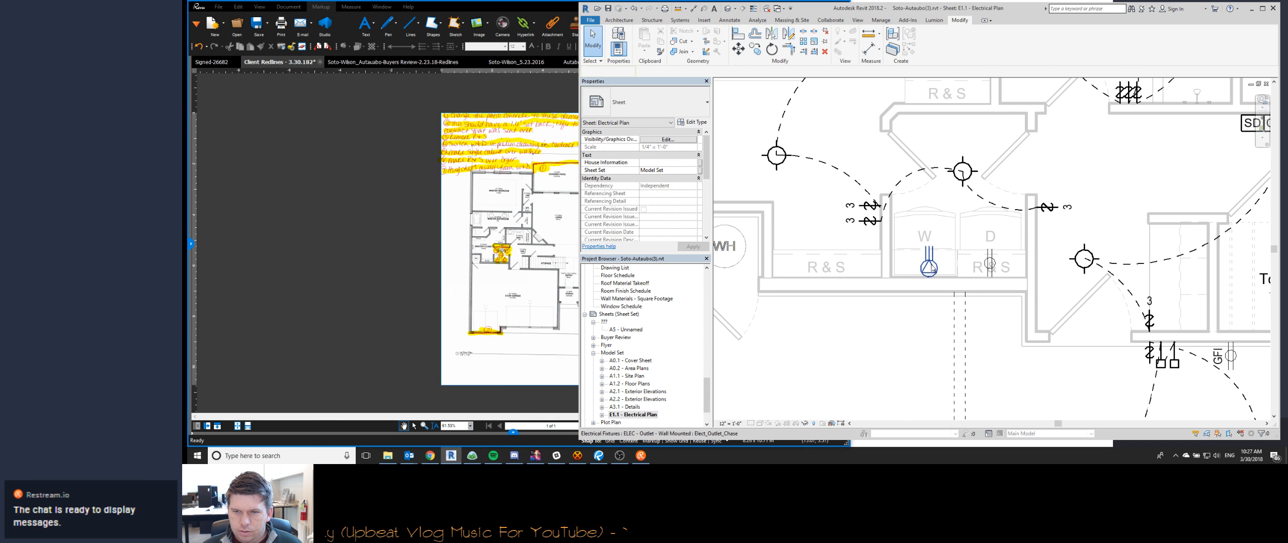
- Swap the two utility room outlets, putting the triangle-symbol outlet at the dryer and the plain duplex outlet at the washer
left_click(930, 264)
mouse_move(925, 264)
left_mouse_down()
mouse_move(988, 264)
mouse_move(918, 264)
left_mouse_up()
left_click(988, 263)
key("Escape")
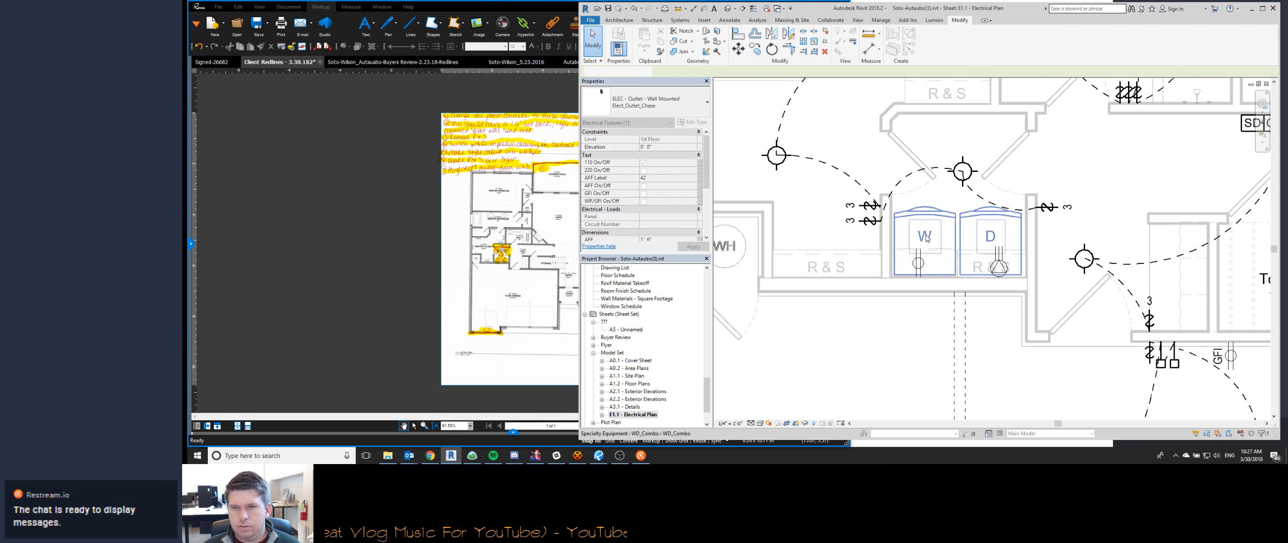
- Examine the electrical layout around the utility room, bath, hall and stairs for devices affected by the redlines
scroll(903, 242, "down", 2)
middle_click_drag(938, 216, 899, 297)
scroll(899, 298, "down", 1)
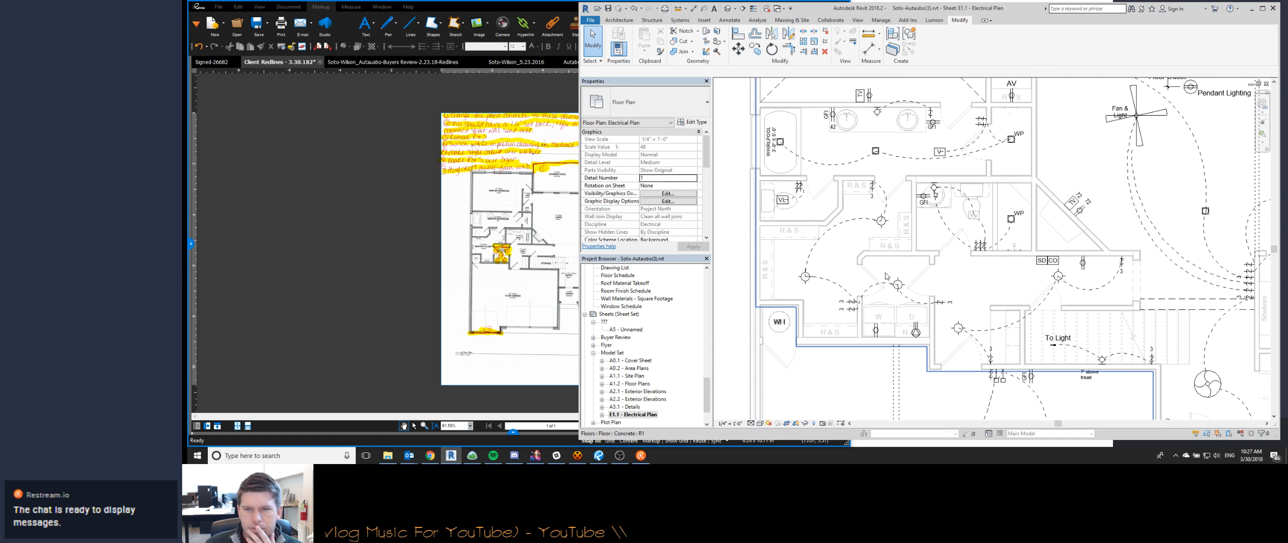
scroll(945, 299, "down", 1)
middle_click_drag(993, 293, 921, 276)
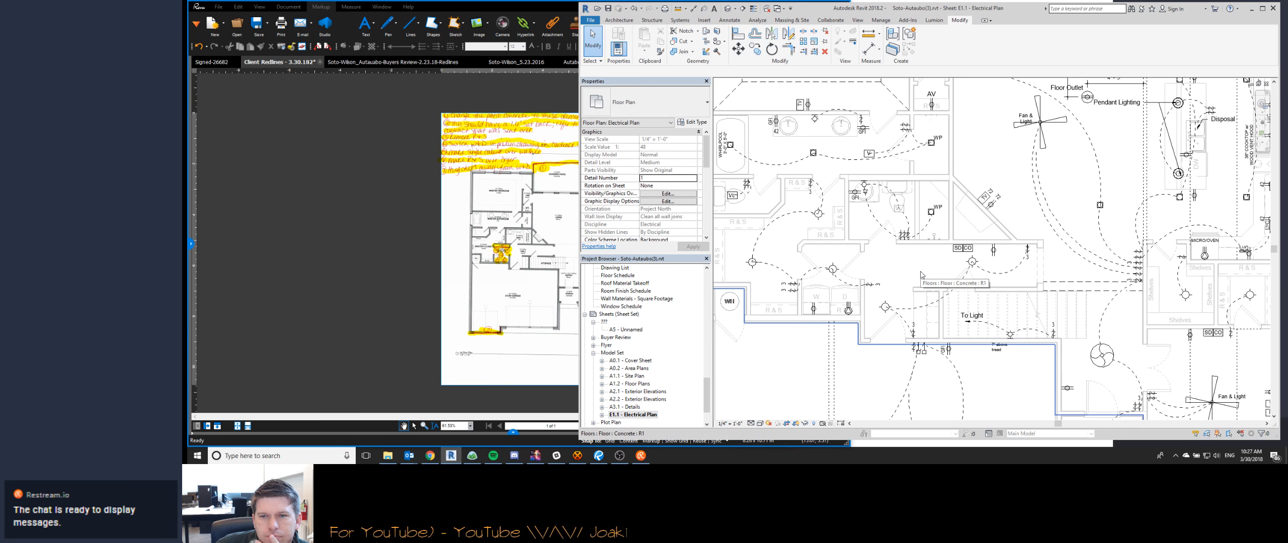
scroll(921, 275, "up", 2)
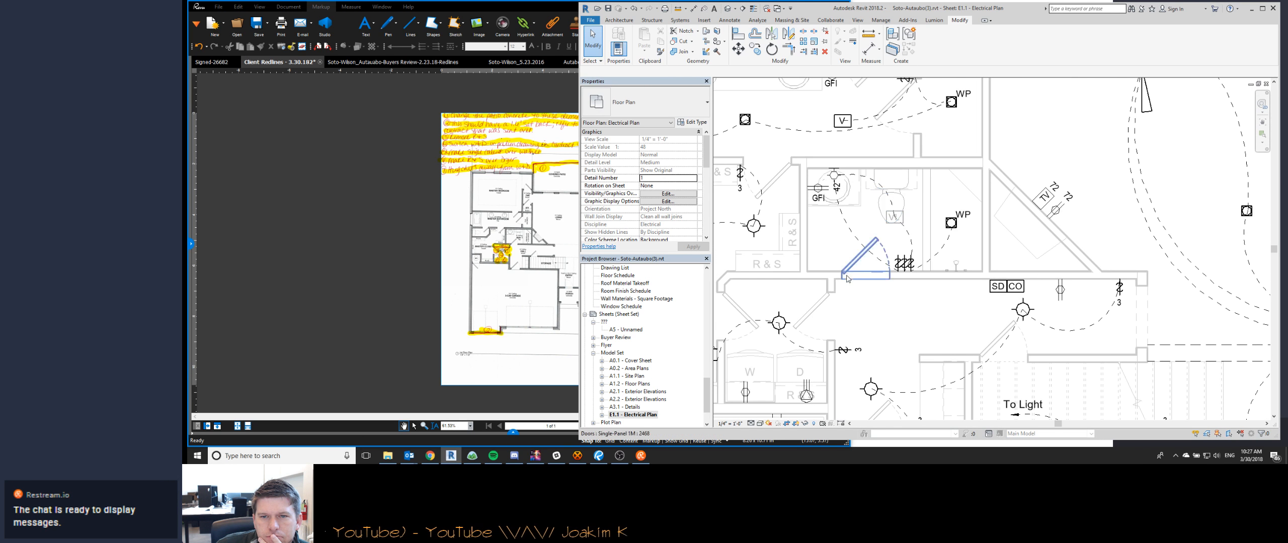
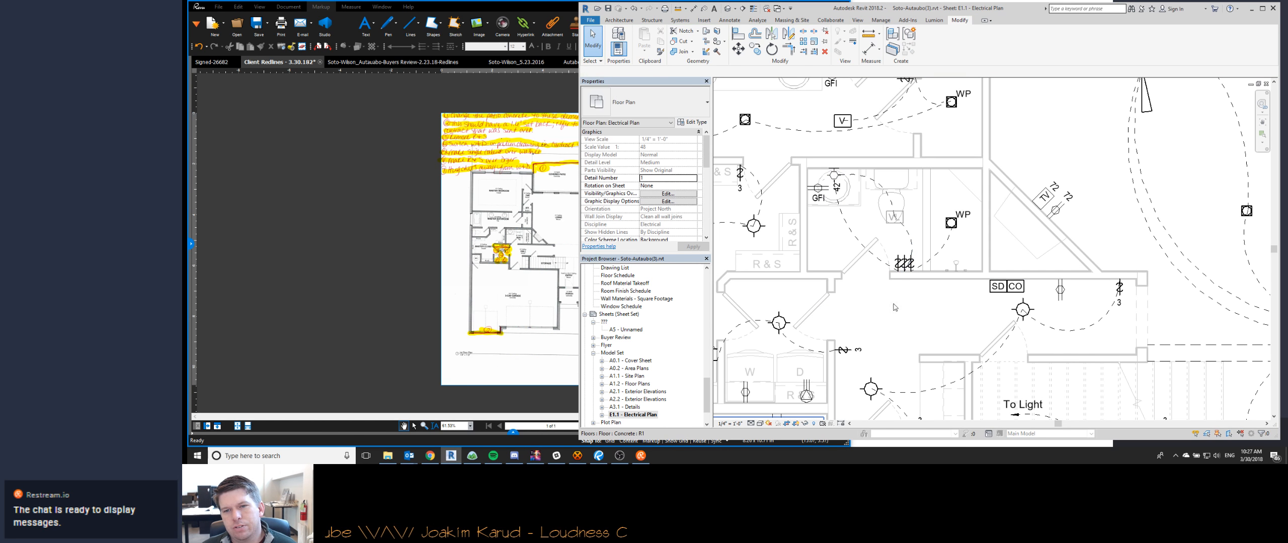
- Adjust the wires at the hall bath's VL fixture, repositioning a wire end and reshaping the arc that runs to the grouped switches
left_click(893, 214)
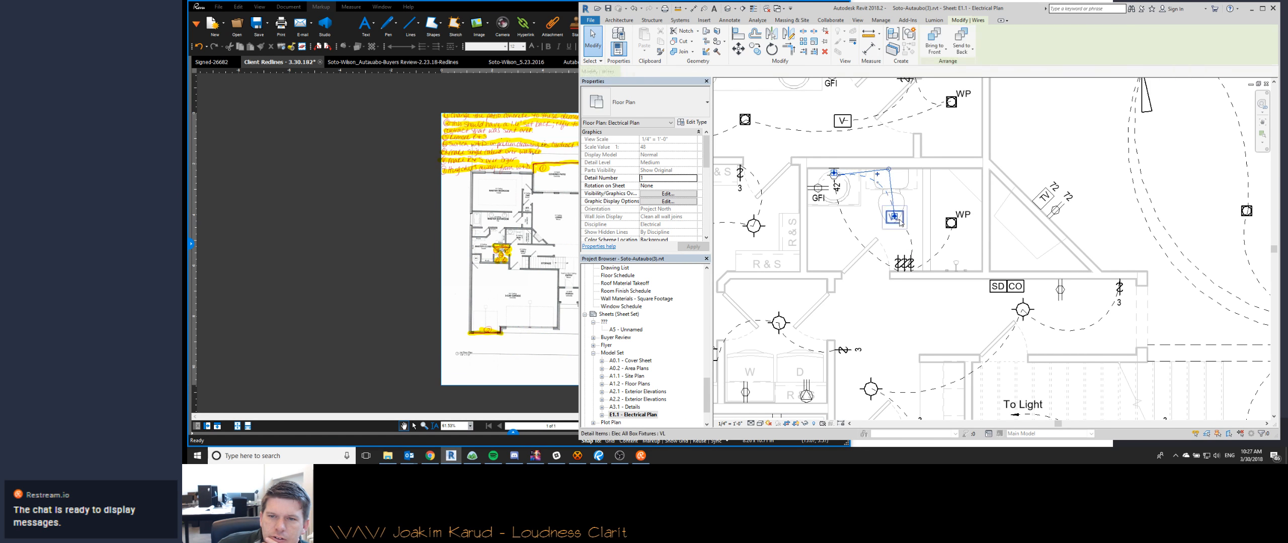
scroll(893, 218, "up", 3)
mouse_move(889, 215)
left_mouse_down()
mouse_move(907, 232)
mouse_move(895, 209)
left_mouse_up()
scroll(935, 212, "down", 3)
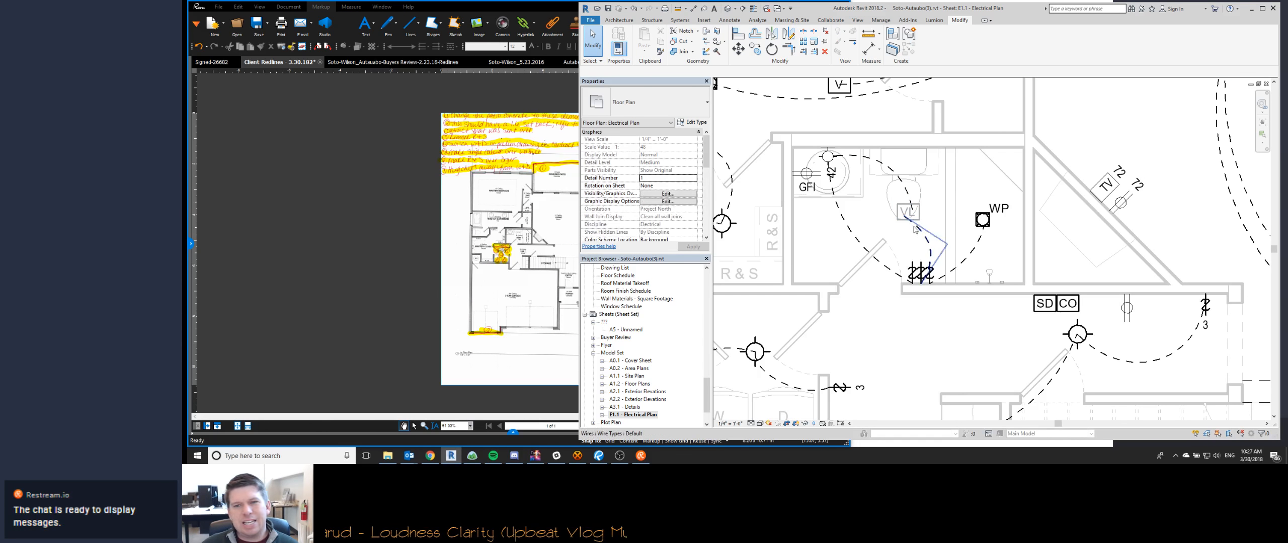
left_click(913, 220)
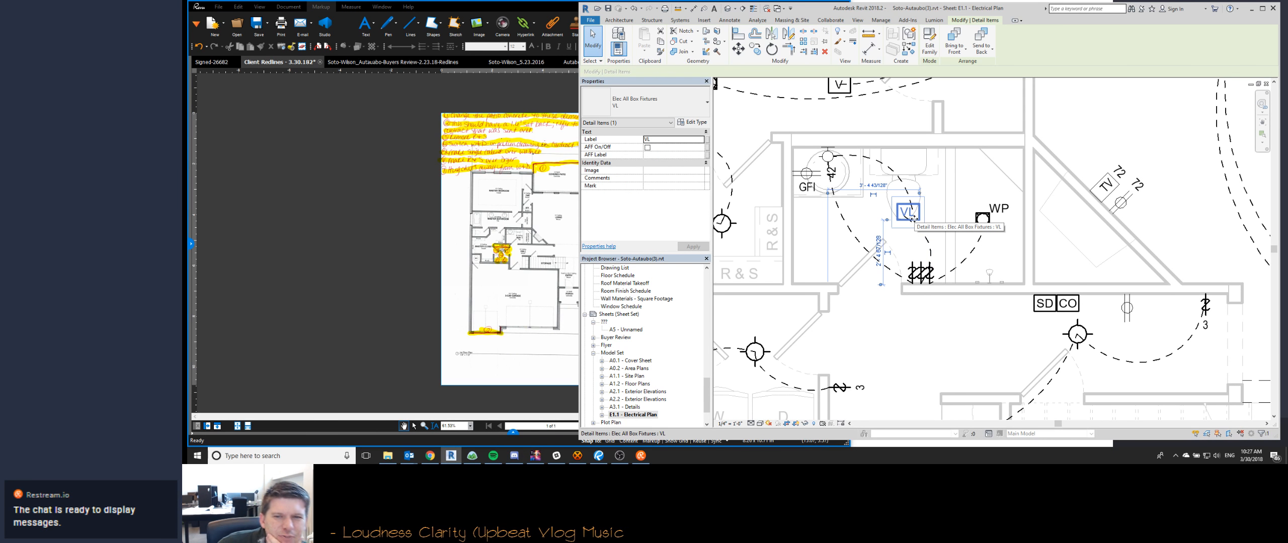
key("Escape")
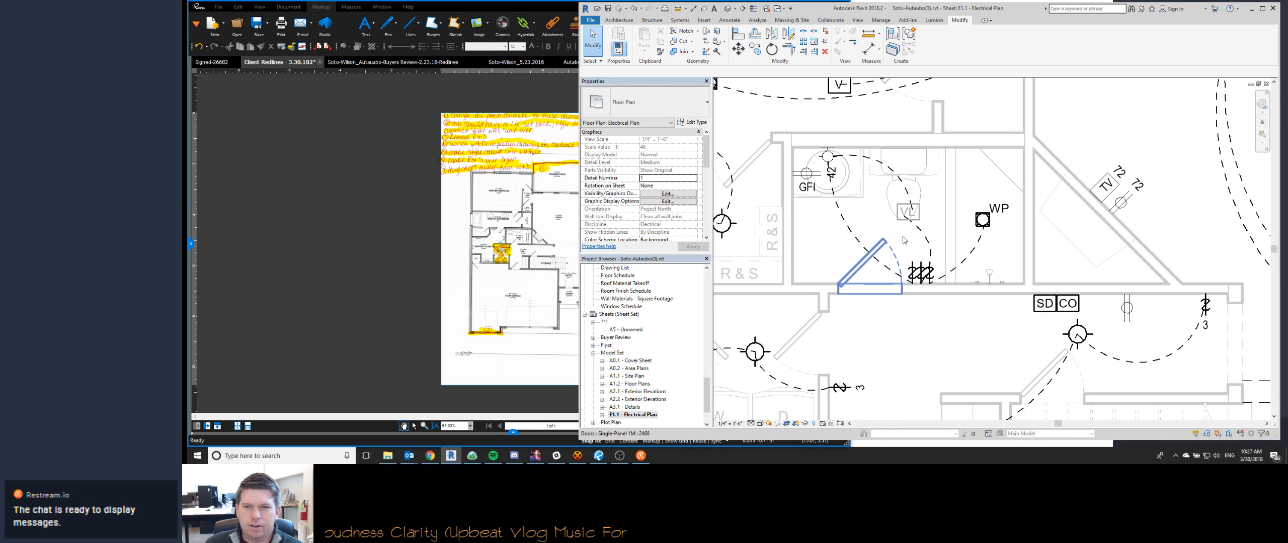
left_click(929, 267)
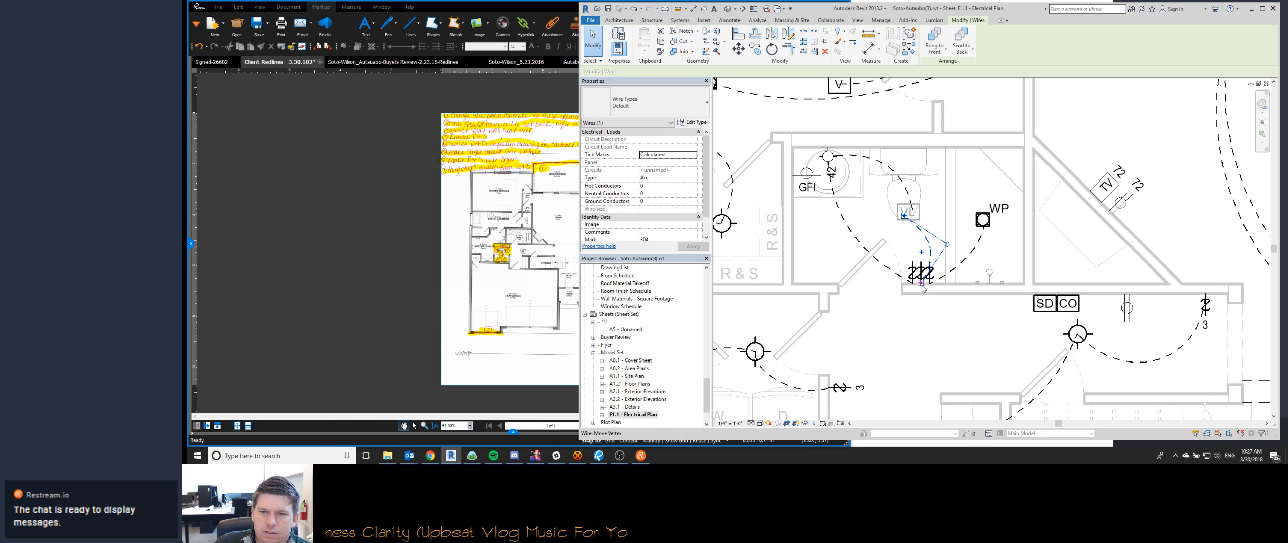
left_click_drag(920, 283, 921, 261)
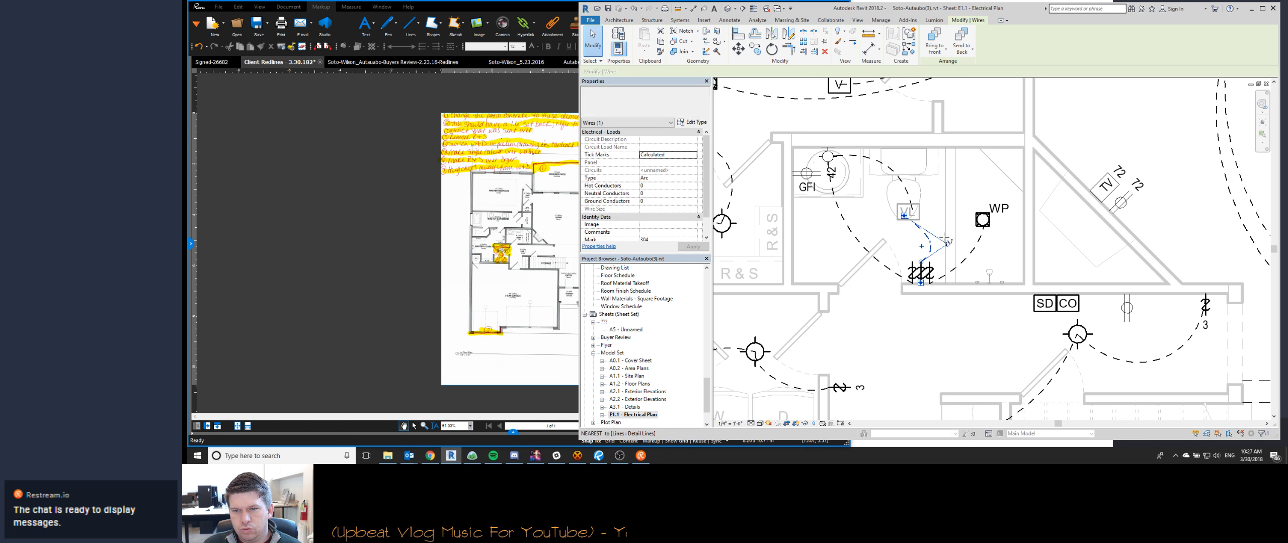
left_click_drag(945, 238, 942, 245)
key("Escape")
middle_click_drag(904, 195, 759, 195)
left_click(430, 455)
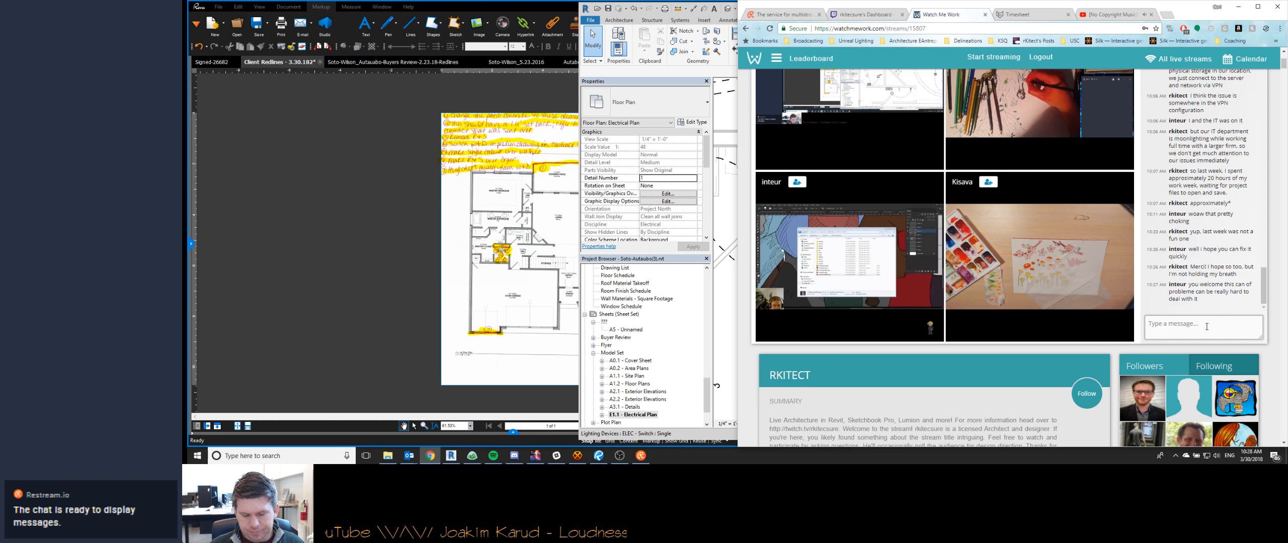
left_click(1239, 7)
- Examine the bathrooms, living area, kitchen and garage on the electrical plan for remaining redline items, ending at the whole sheet
middle_click_drag(942, 299, 1024, 272)
scroll(1024, 272, "down", 2)
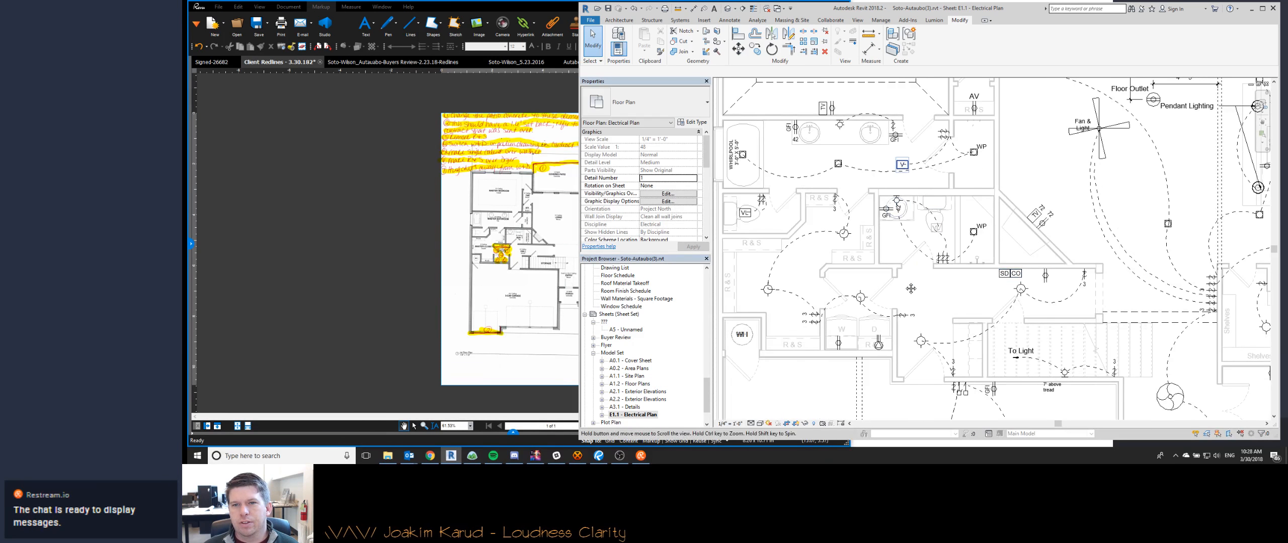
middle_click_drag(921, 118, 963, 275)
scroll(963, 274, "up", 2)
scroll(994, 164, "down", 2)
middle_click_drag(1159, 101, 993, 196)
scroll(994, 164, "up", 1)
scroll(988, 201, "down", 3)
middle_click_drag(1046, 269, 913, 240)
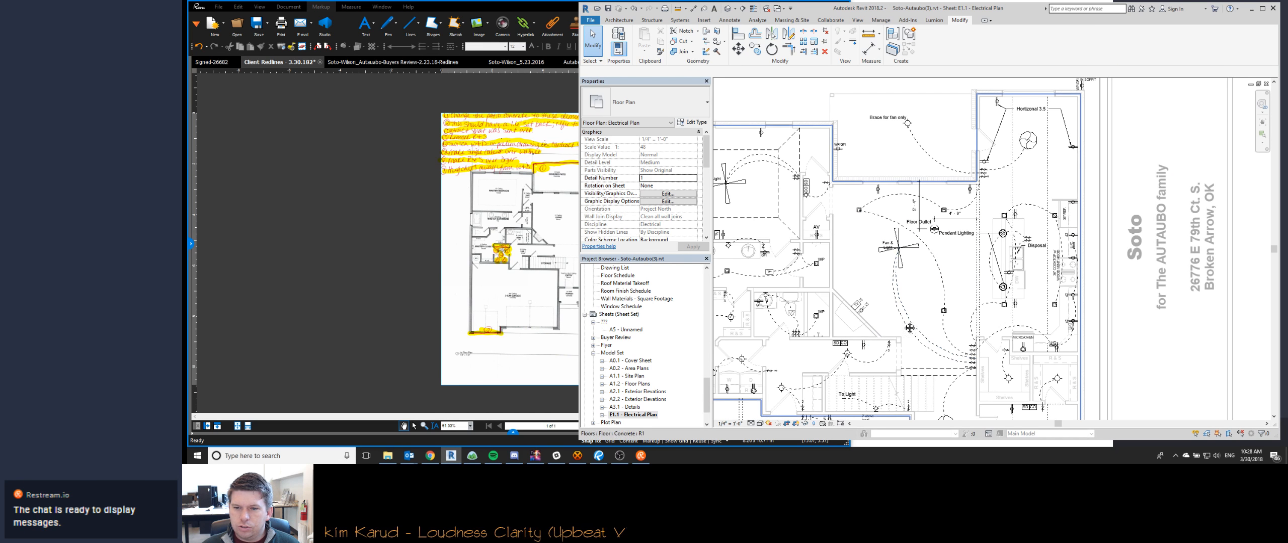
middle_click_drag(890, 357, 996, 237)
scroll(996, 237, "down", 3)
scroll(1099, 323, "up", 5)
scroll(1099, 323, "down", 6)
double_click(817, 297)
scroll(817, 298, "up", 4)
scroll(845, 287, "down", 2)
middle_click_drag(1198, 389, 933, 411)
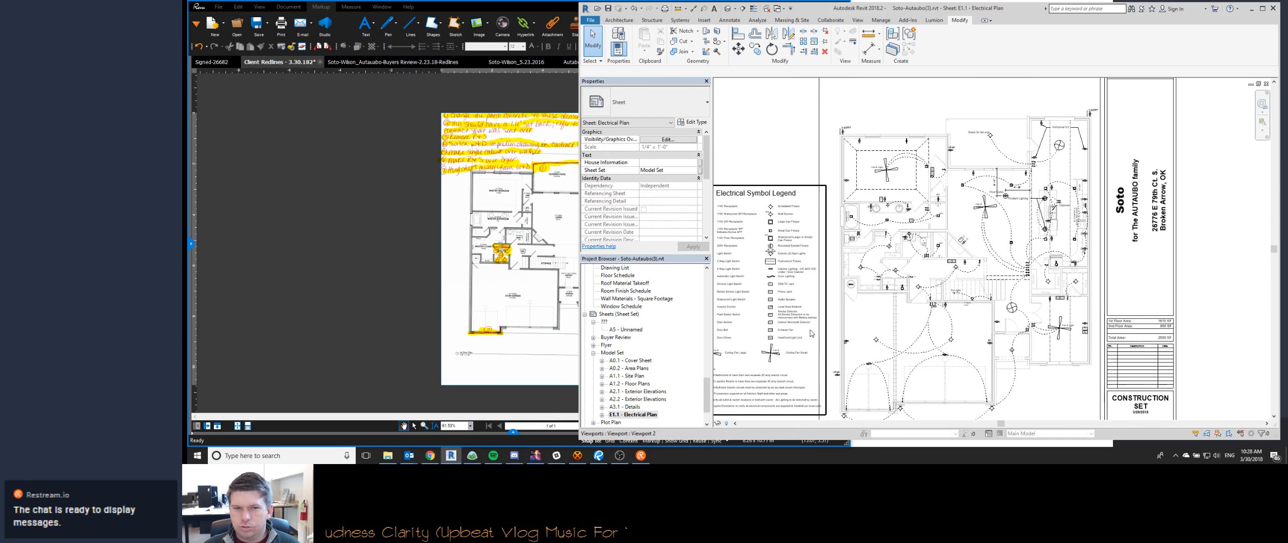
- Open sheet A2.1 - Exterior Elevations and activate its Front Elevation view at the garage gables
double_click(638, 384)
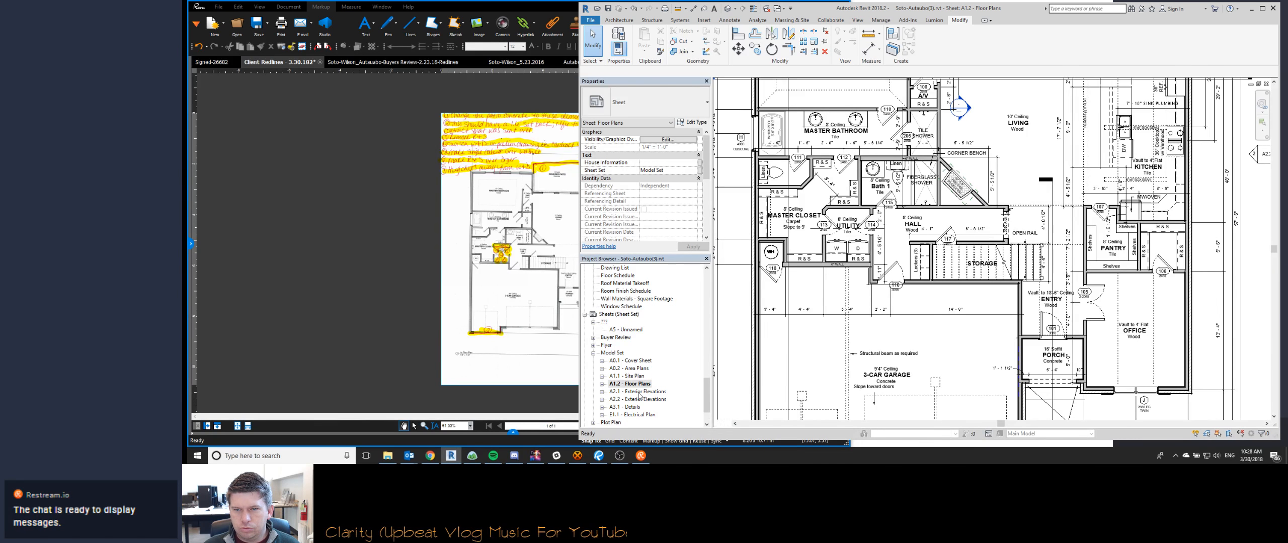
double_click(639, 392)
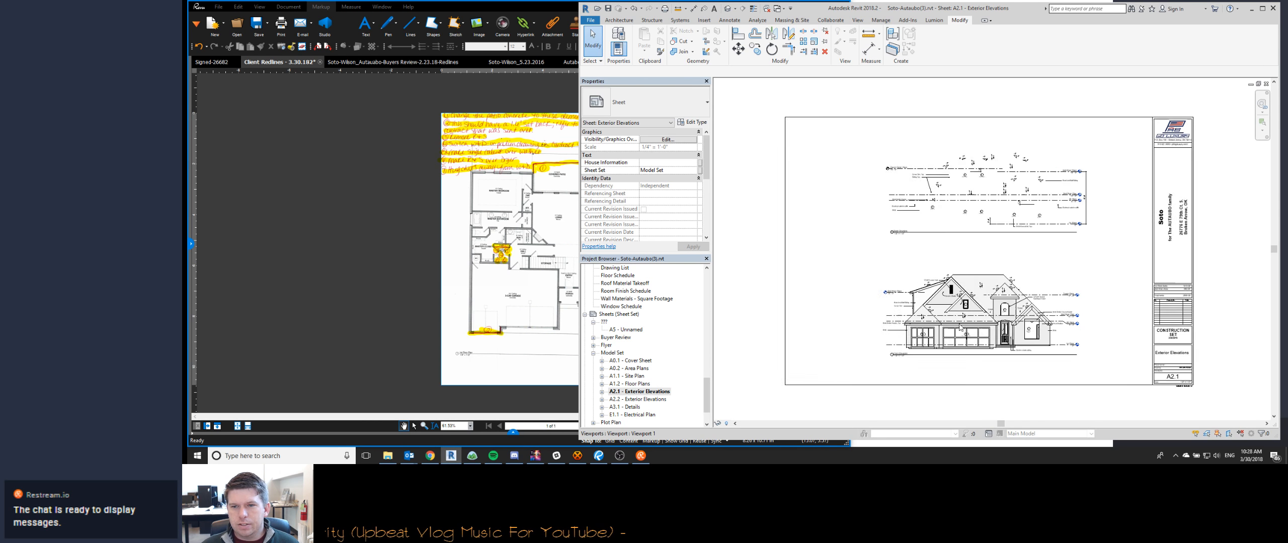
scroll(960, 326, "up", 5)
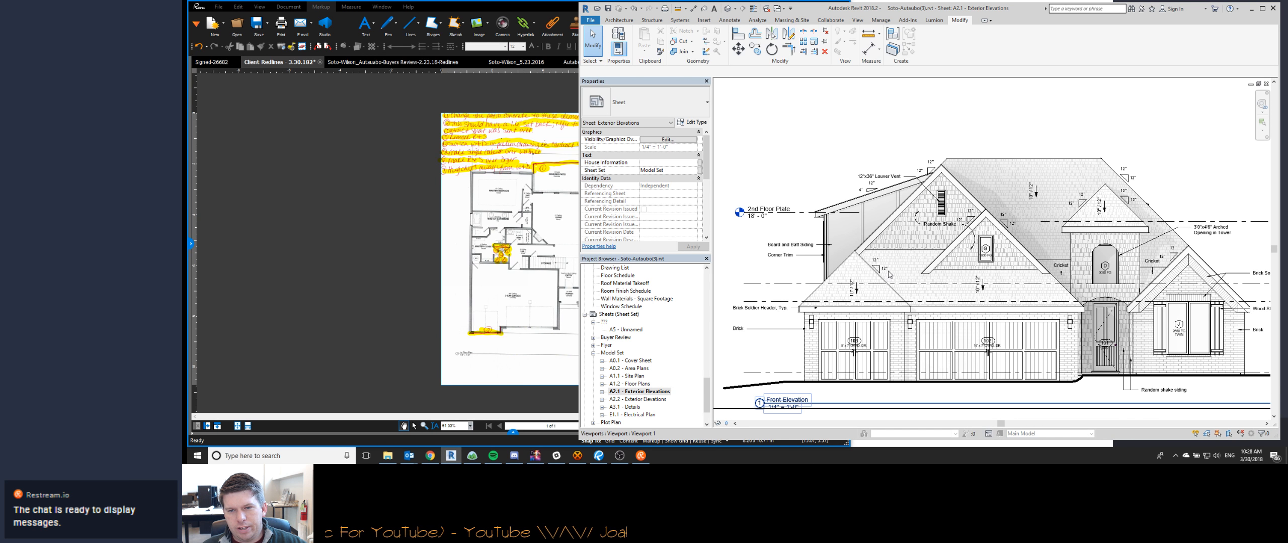
scroll(934, 278, "up", 1)
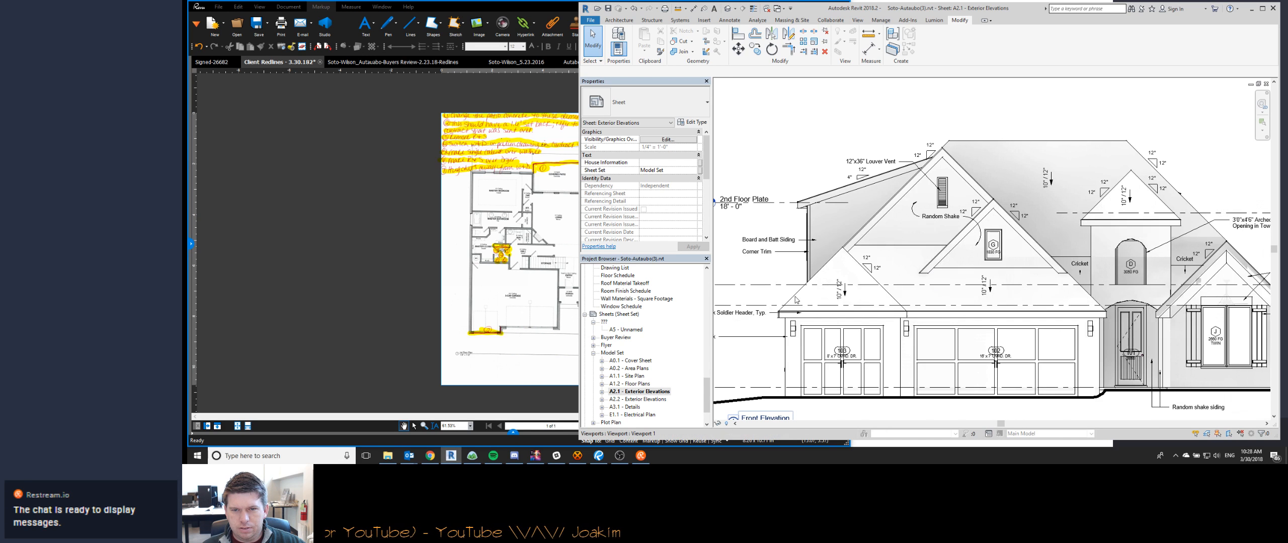
double_click(899, 232)
- Trace the smaller shake gable's sloped edges and window G's outline as Thin Lines detail lines by picking the existing edges
key("d")
key("l")
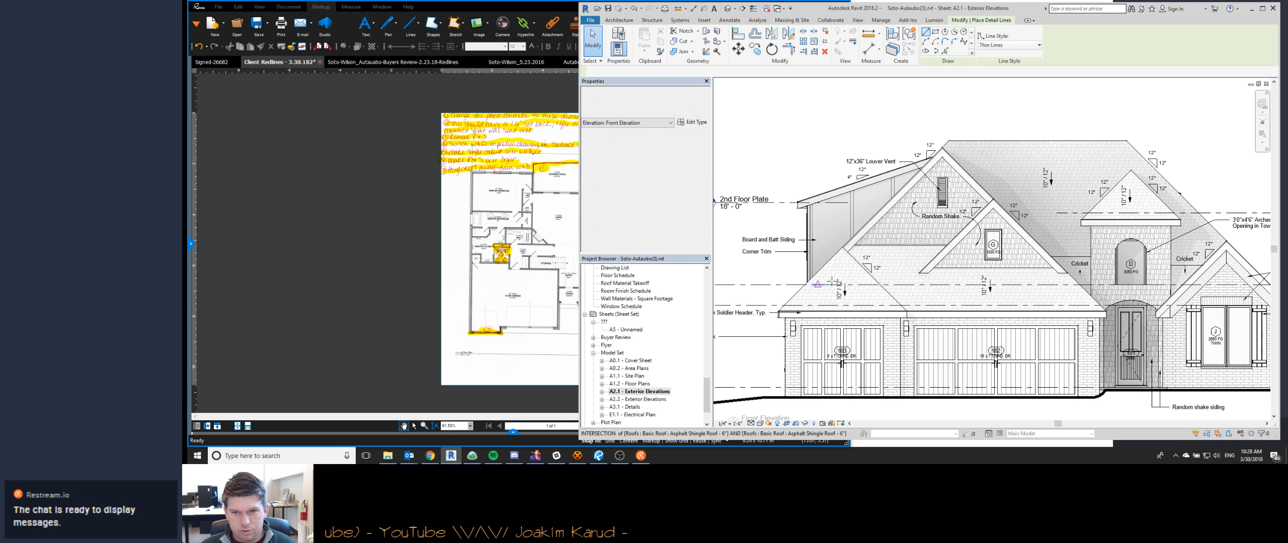
left_click(944, 51)
scroll(966, 230, "up", 5)
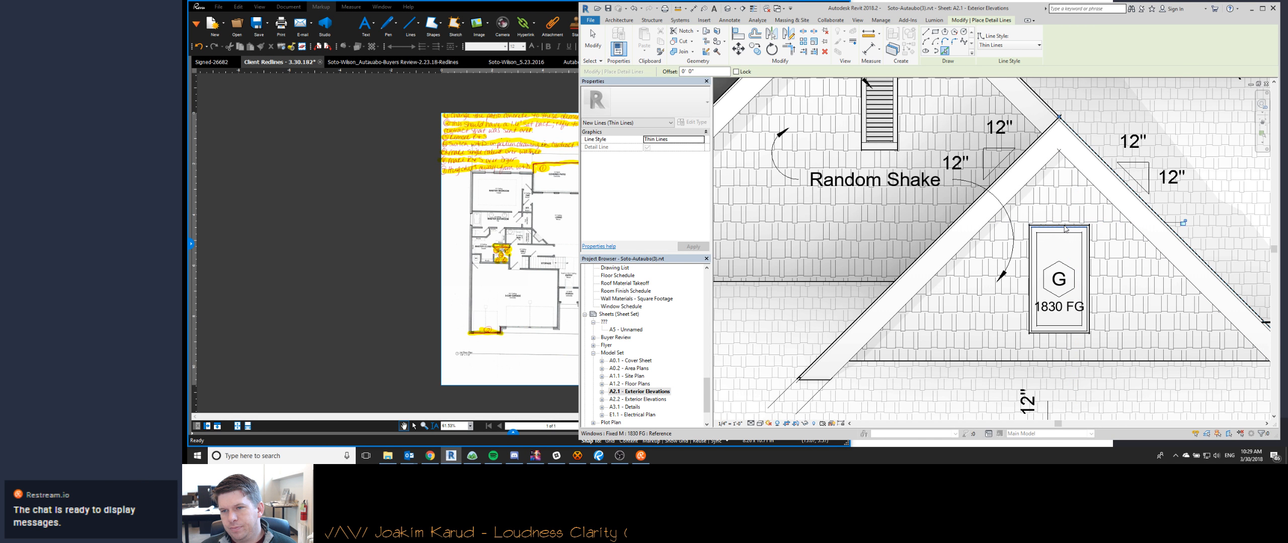
key("Tab")
left_click(1065, 228)
key("Escape")
key("Escape")
- Move the traced gable and window detail lines from the small gable's lower corner to the roof slope above the single garage door
scroll(1009, 184, "down", 5)
left_click(985, 204)
left_click(987, 210, "ctrl")
left_click(1023, 197, "ctrl")
key("m")
key("v")
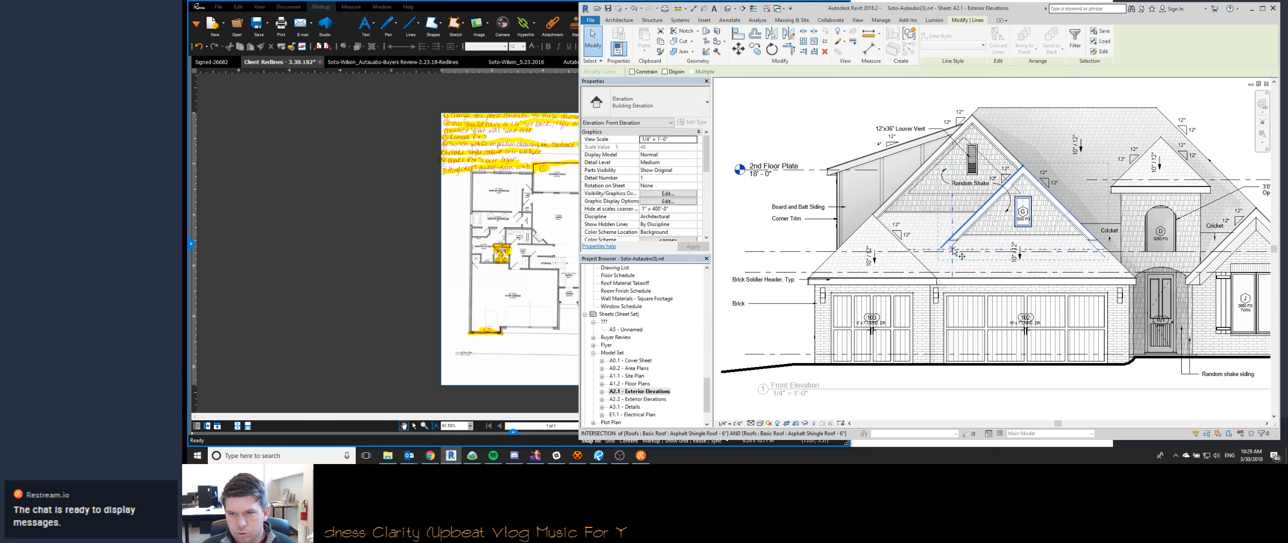
scroll(953, 240, "up", 5)
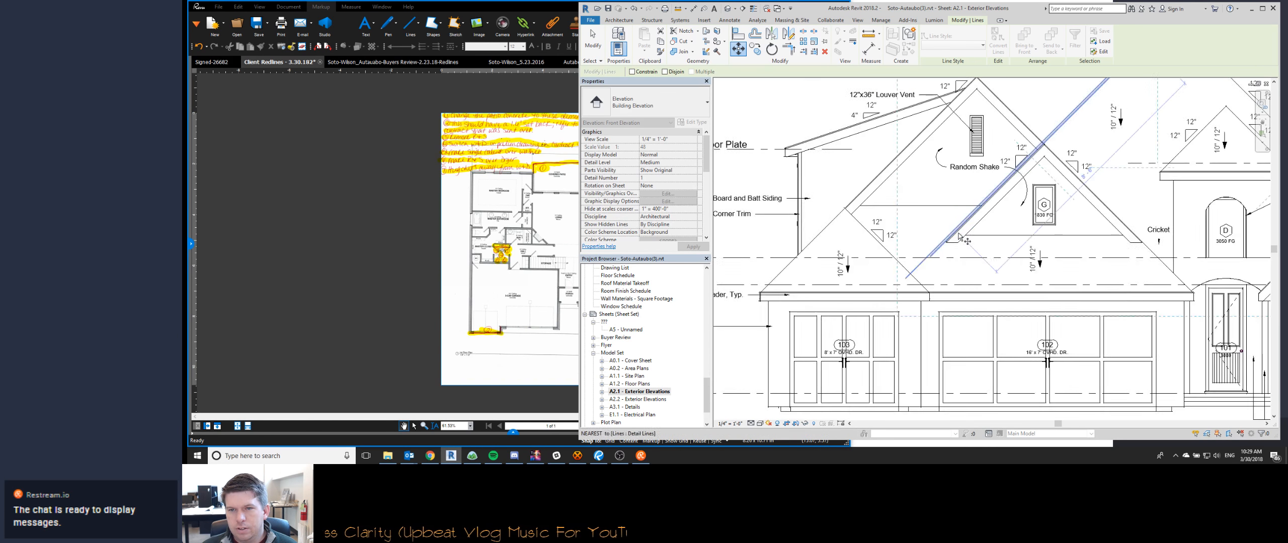
left_click(950, 234)
scroll(948, 234, "down", 6)
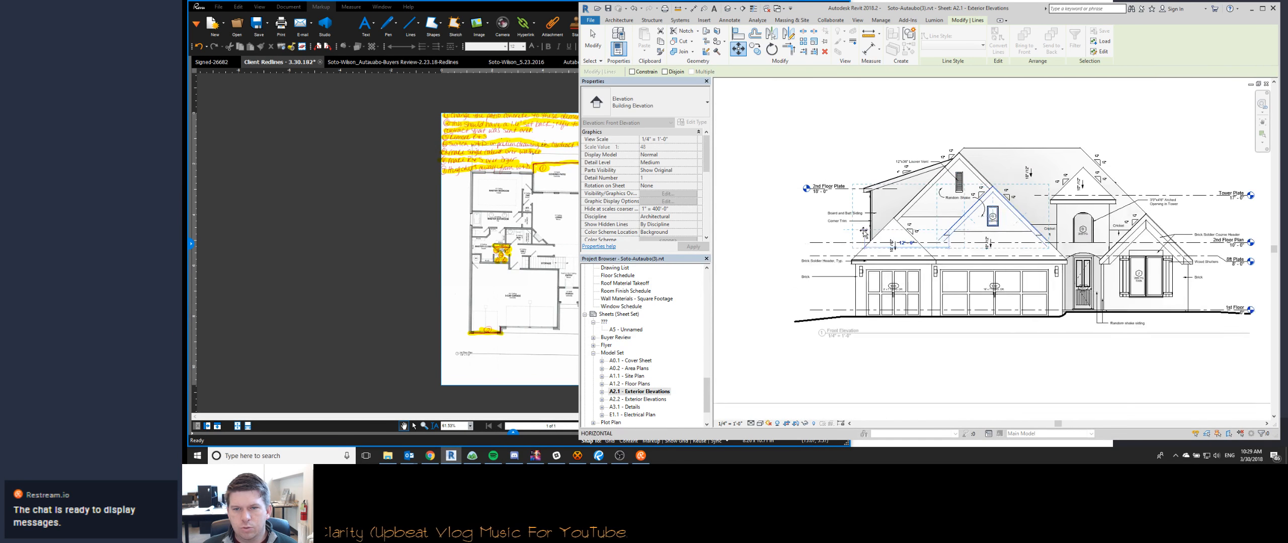
scroll(877, 233, "up", 3)
scroll(887, 233, "up", 1)
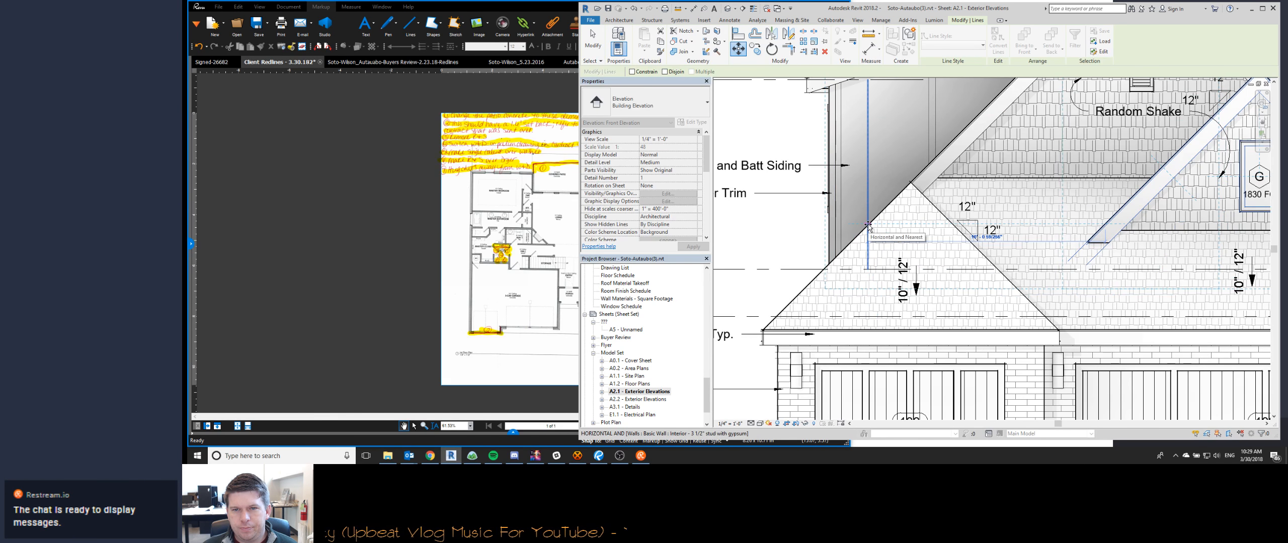
left_click(869, 226)
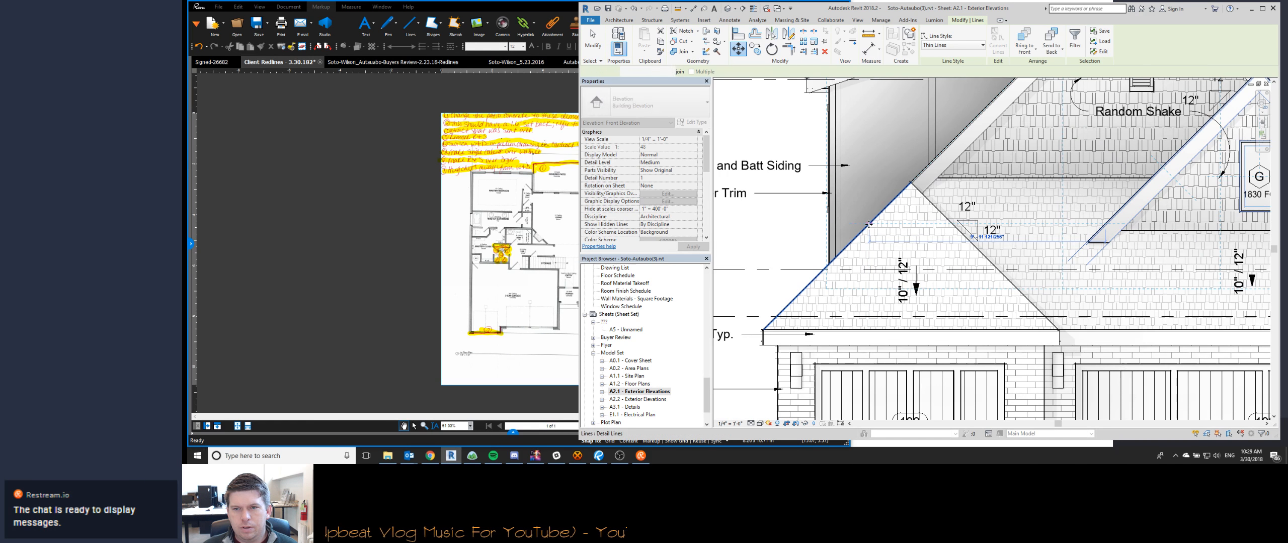
scroll(984, 232, "down", 3)
key("Escape")
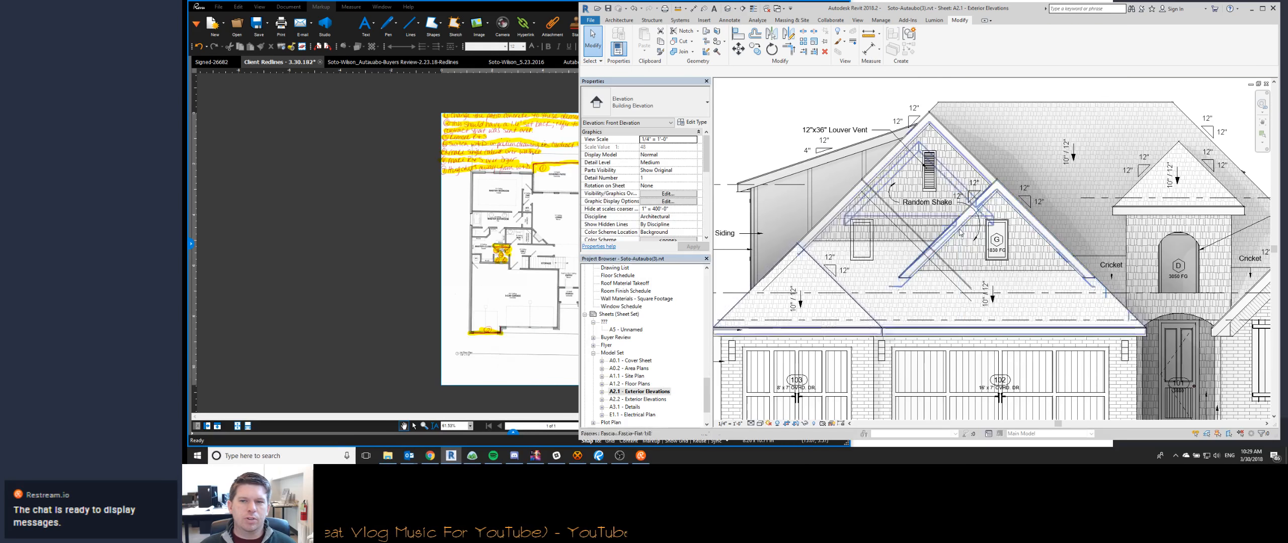
- Temporarily hide the small gable's shake wall, examine the relocated gable lines against the garage roofs, and restore the hidden elements
left_click(971, 241)
scroll(956, 225, "up", 4)
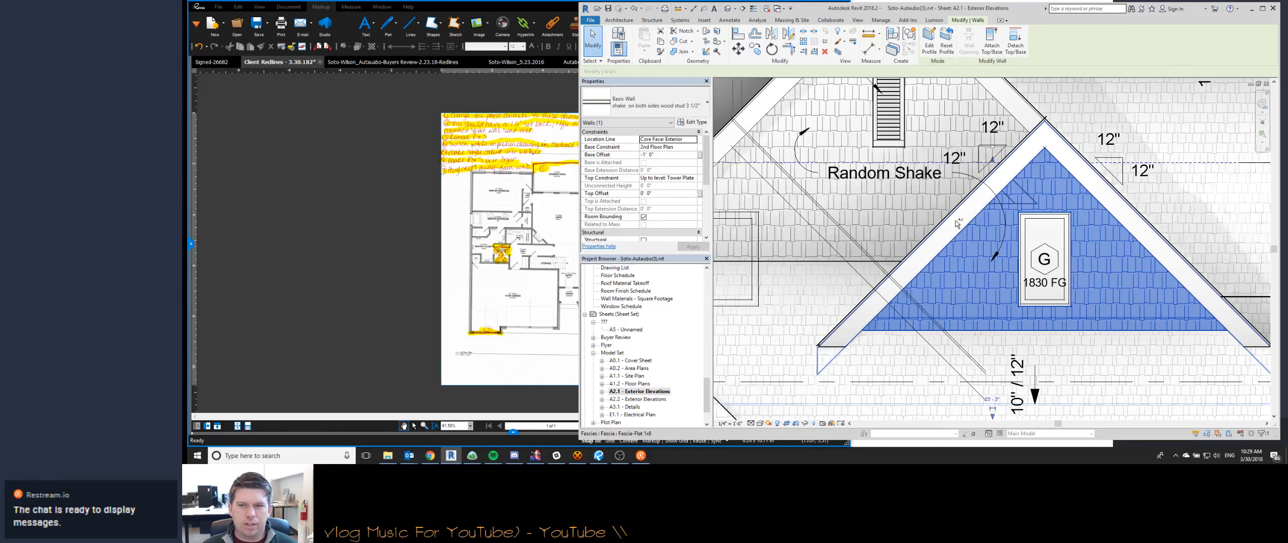
scroll(955, 223, "down", 4)
key("h")
key("h")
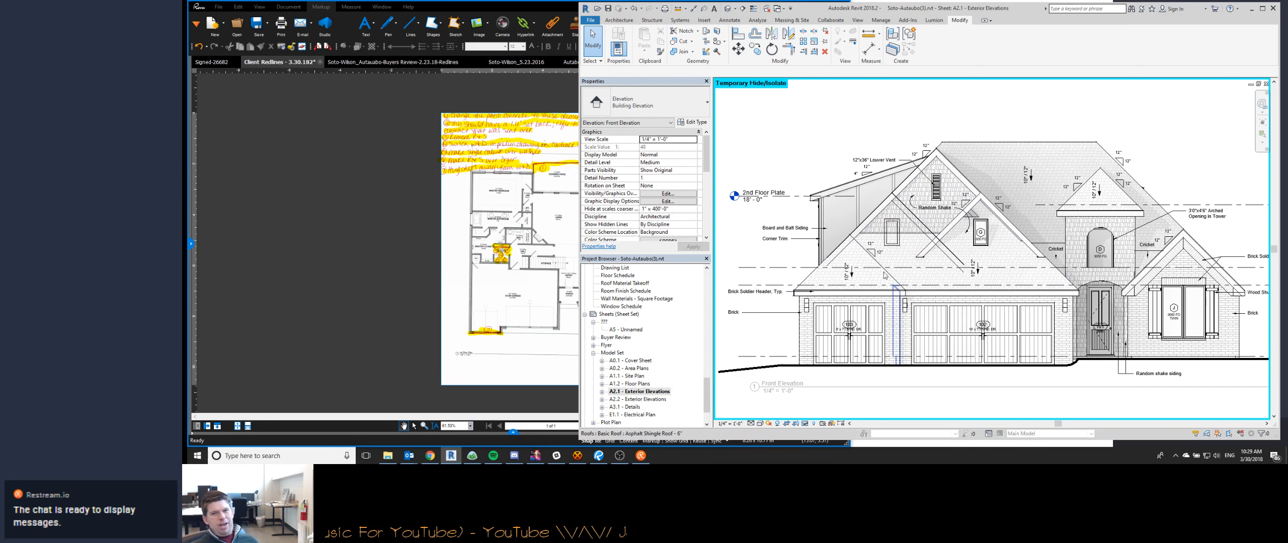
scroll(923, 291, "up", 2)
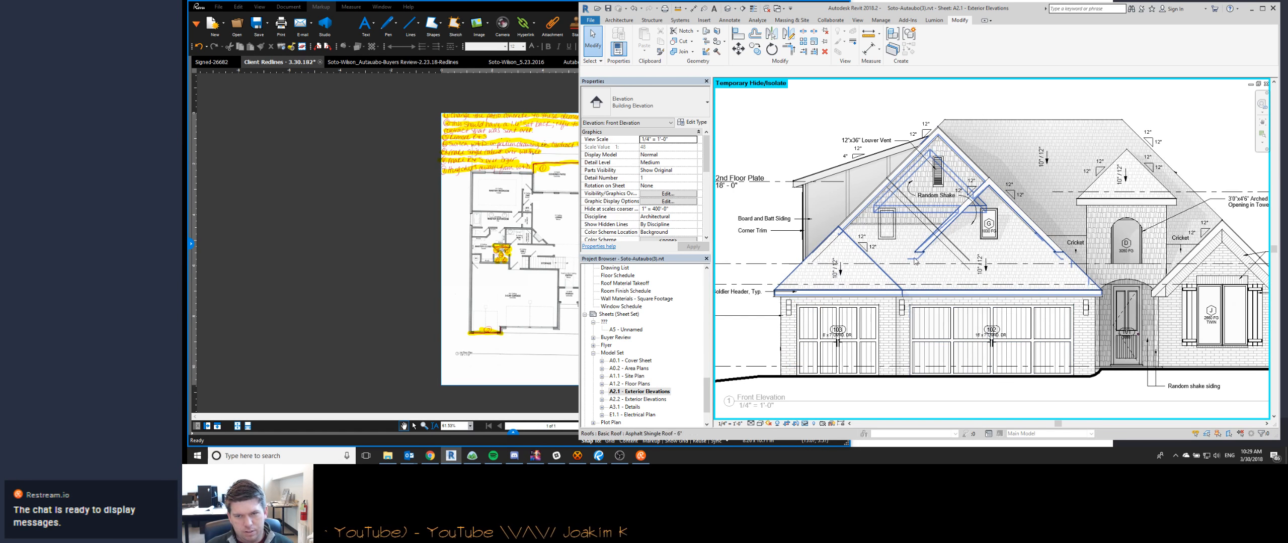
scroll(883, 261, "up", 2)
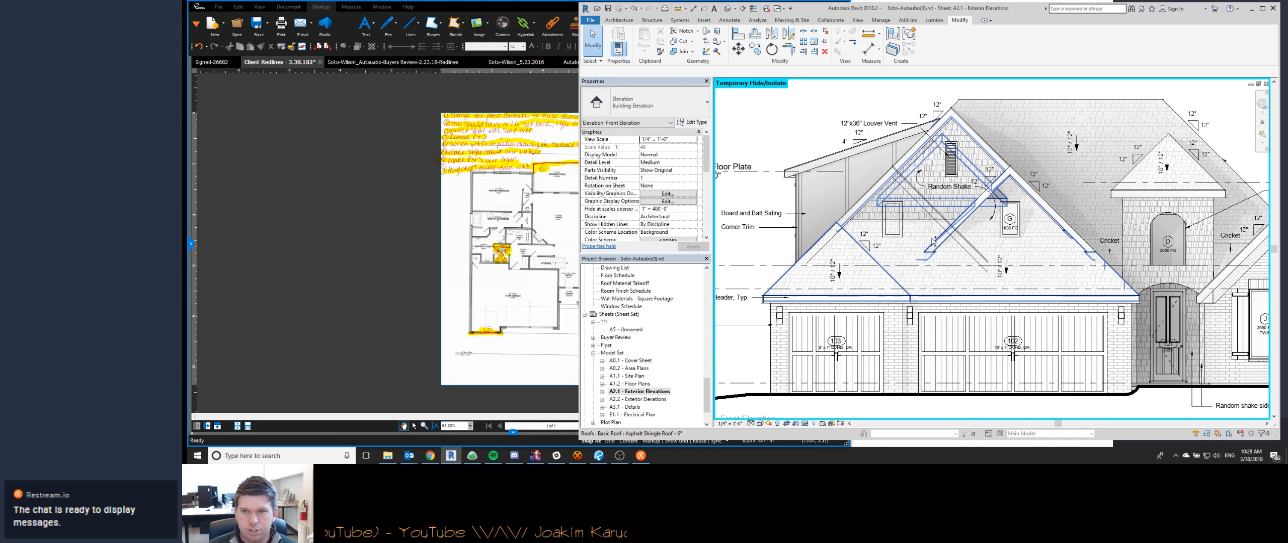
scroll(889, 279, "up", 4)
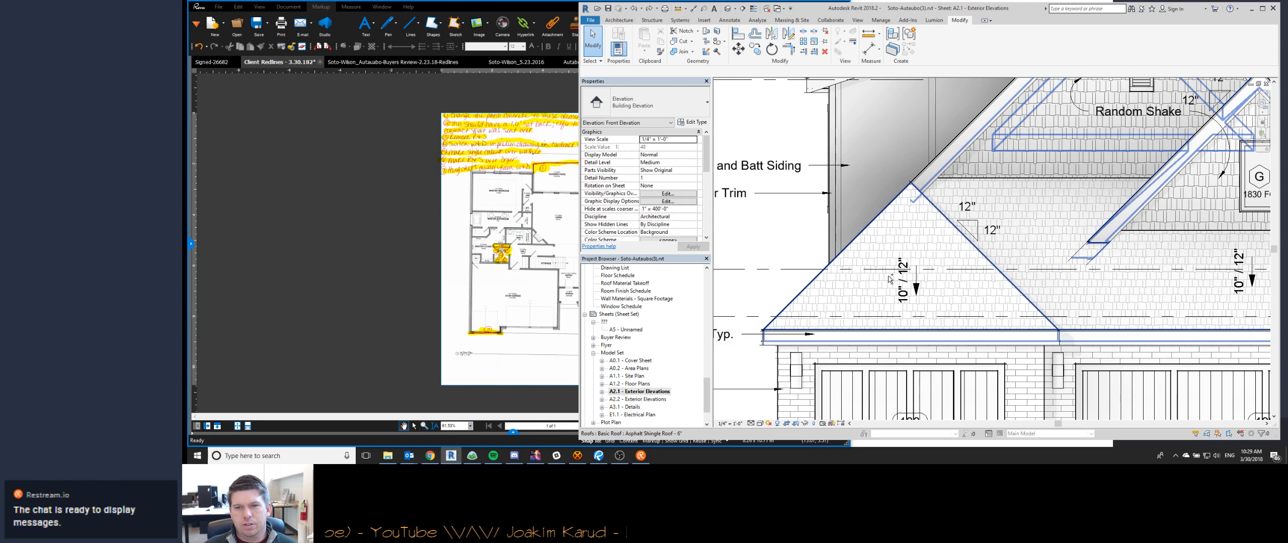
scroll(1026, 209, "down", 4)
scroll(1026, 210, "up", 4)
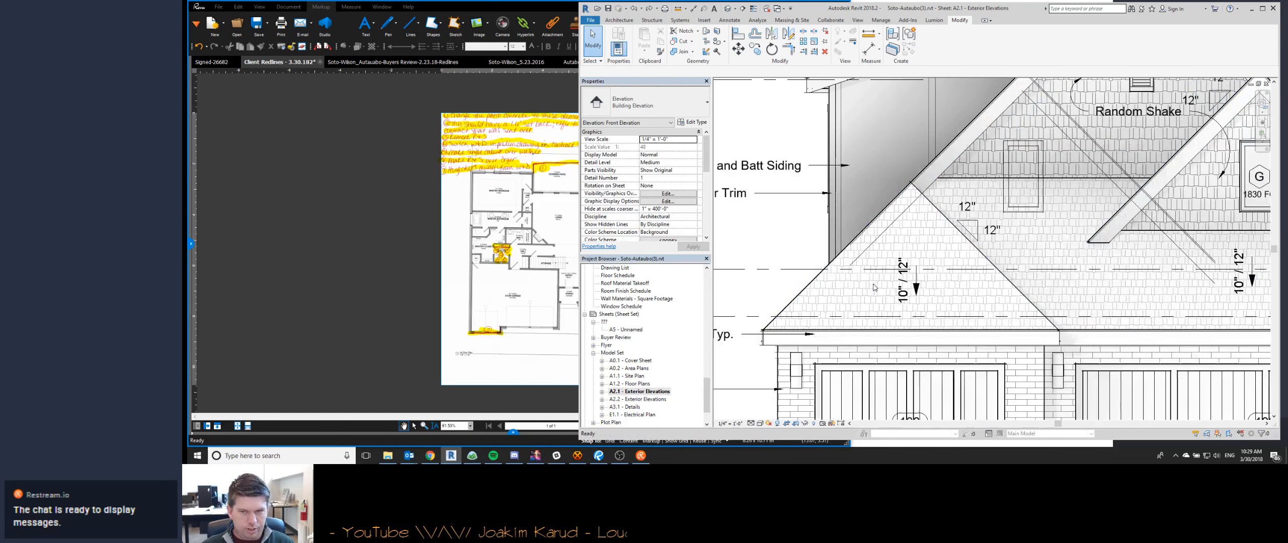
scroll(906, 281, "down", 4)
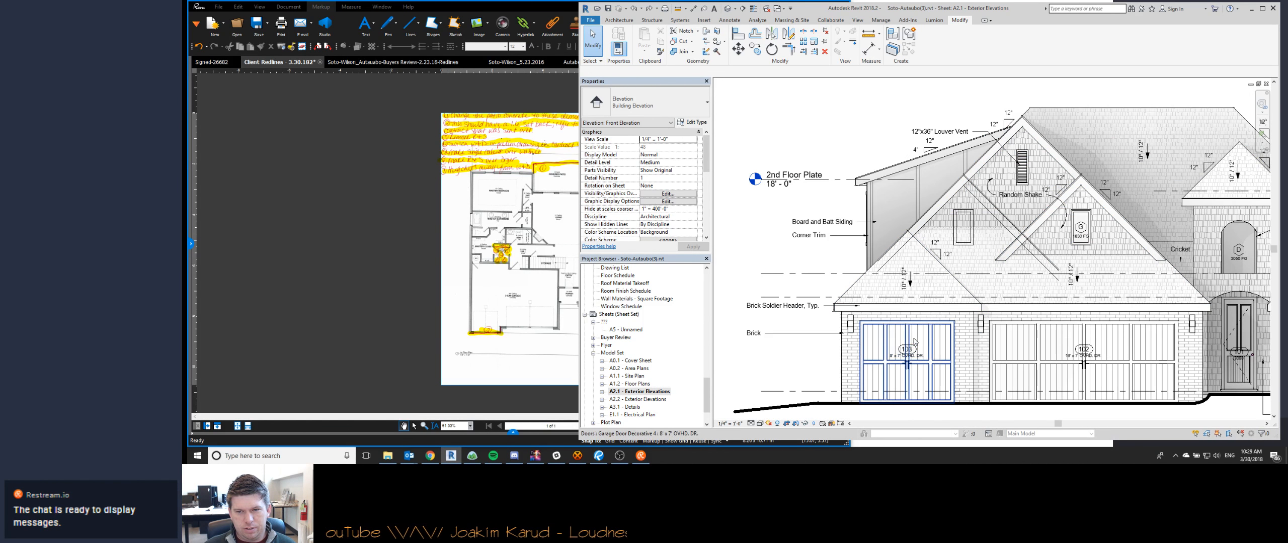
scroll(890, 292, "up", 3)
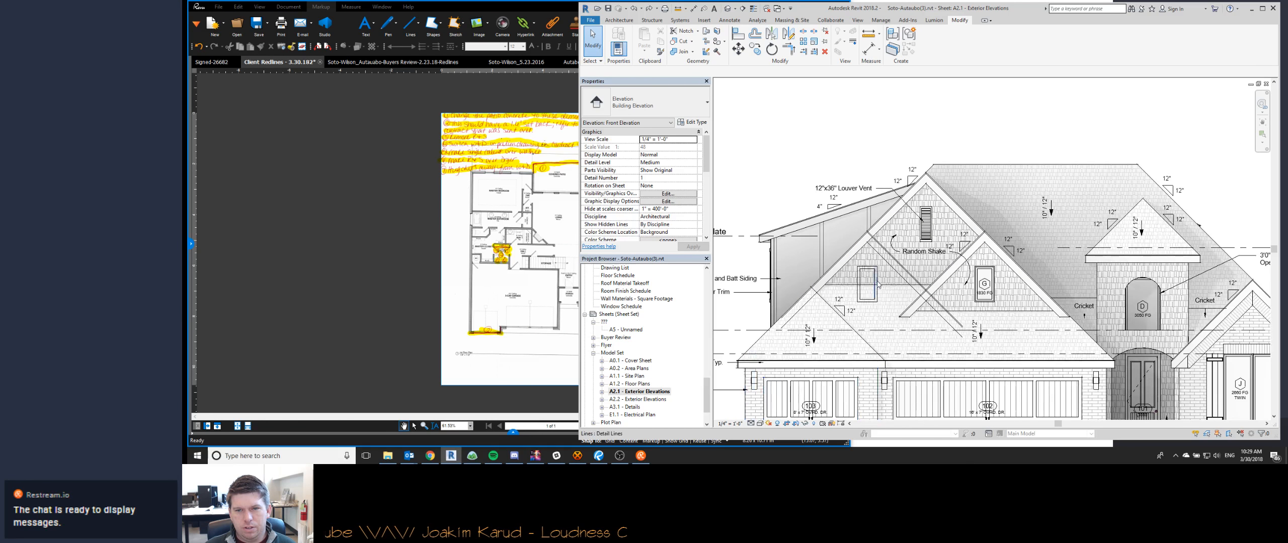
- Move the diagonal gable detail lines down the main roof slope to the peak of the roof above the single garage door
left_click(881, 282)
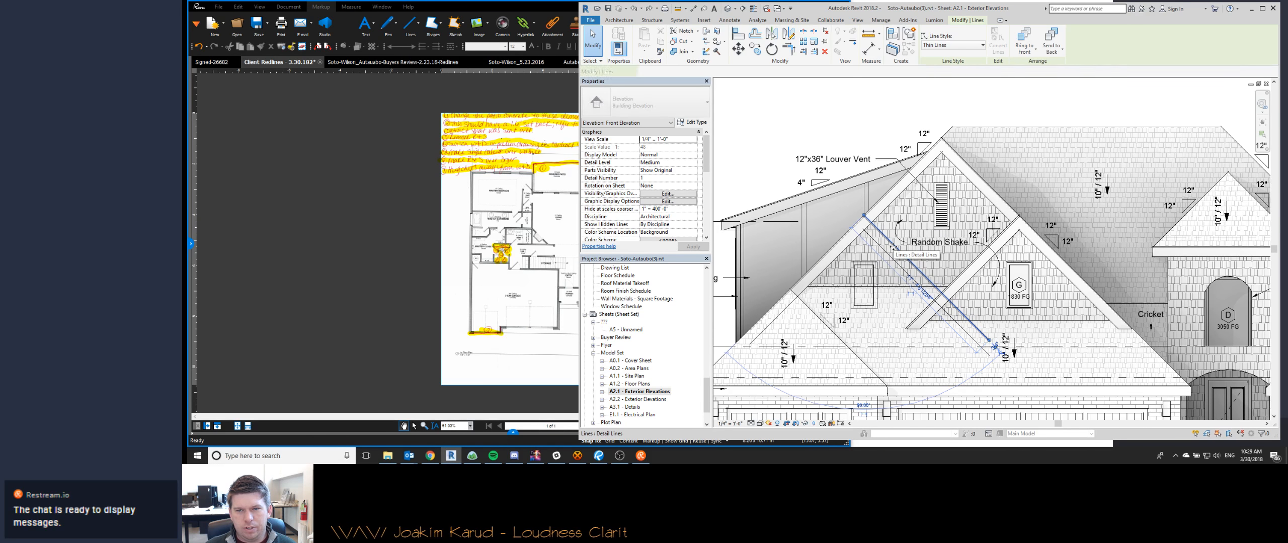
scroll(894, 251, "up", 5)
left_click_drag(906, 240, 859, 267)
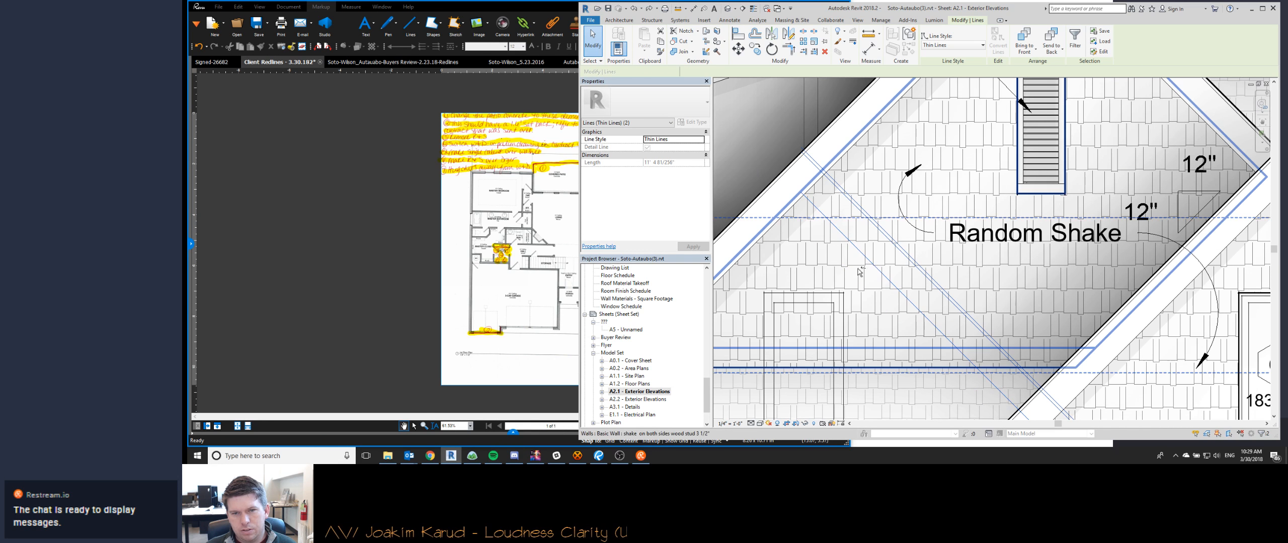
scroll(838, 232, "down", 1)
scroll(841, 222, "down", 4)
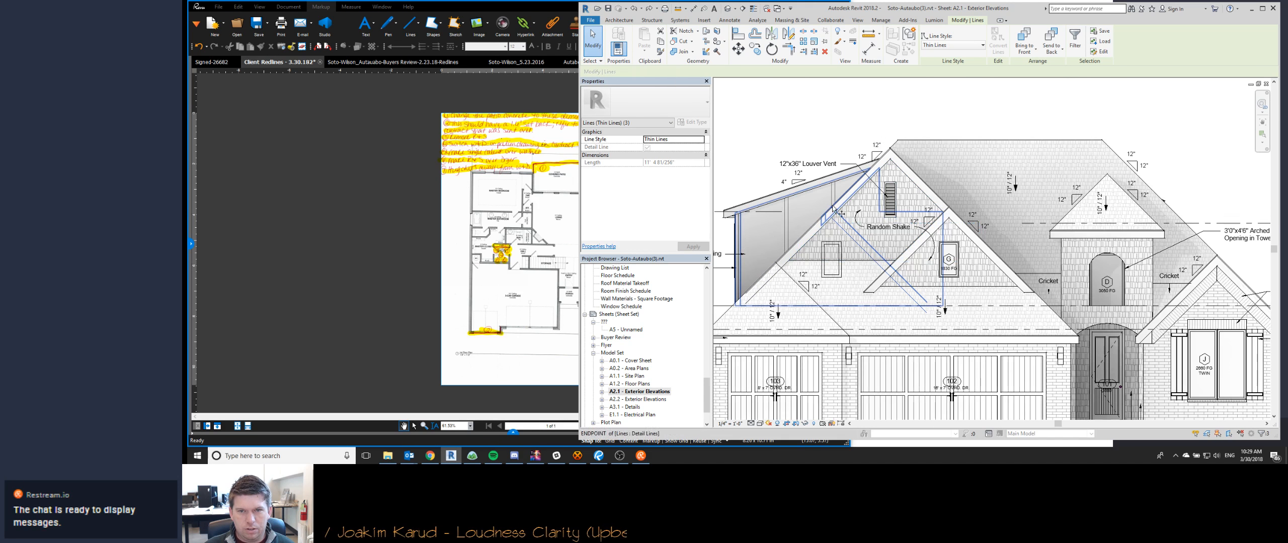
key("m")
key("v")
left_click(831, 207)
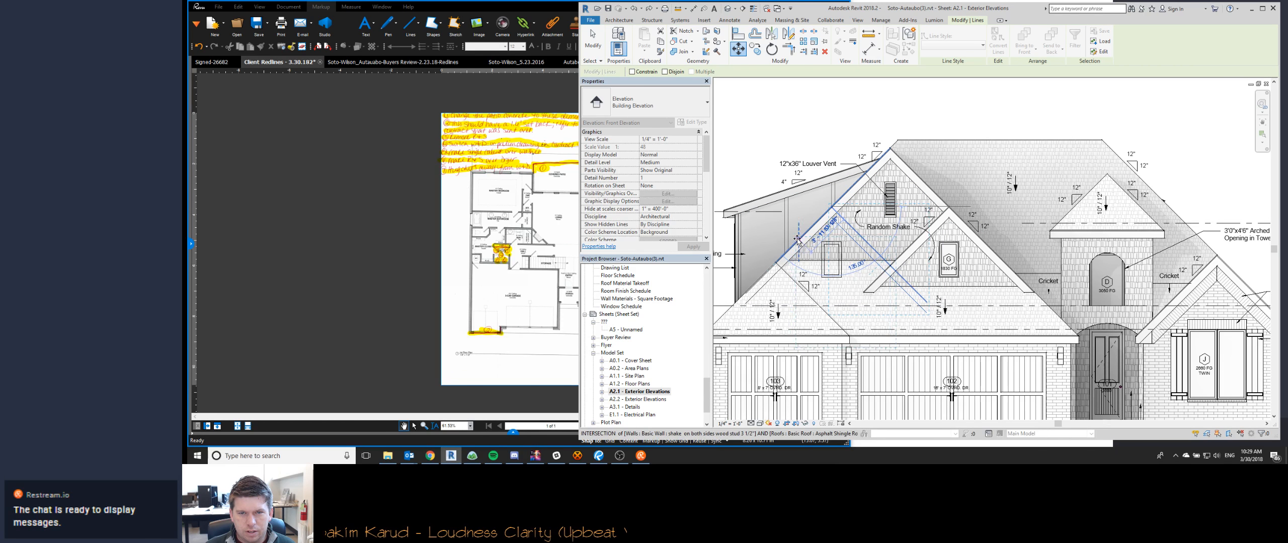
left_click(775, 262)
key("Escape")
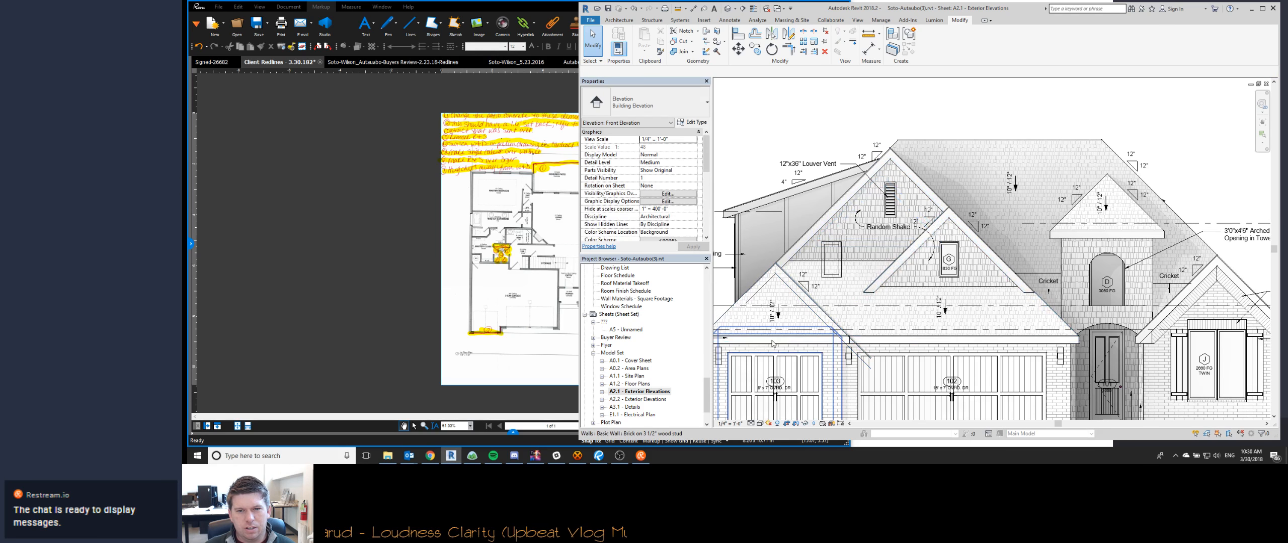
- Delete the traced window outline detail lines from the main garage gable on the Front Elevation
middle_click_drag(819, 339, 893, 336)
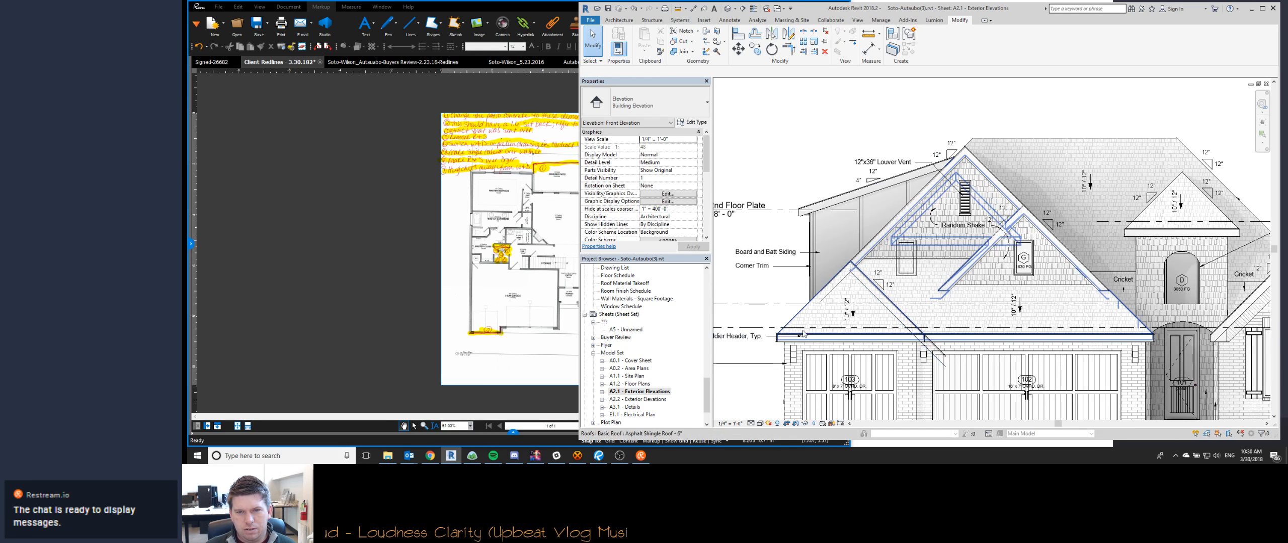
left_click(899, 266)
key("Delete")
key("Tab")
left_click(899, 265)
key("Delete")
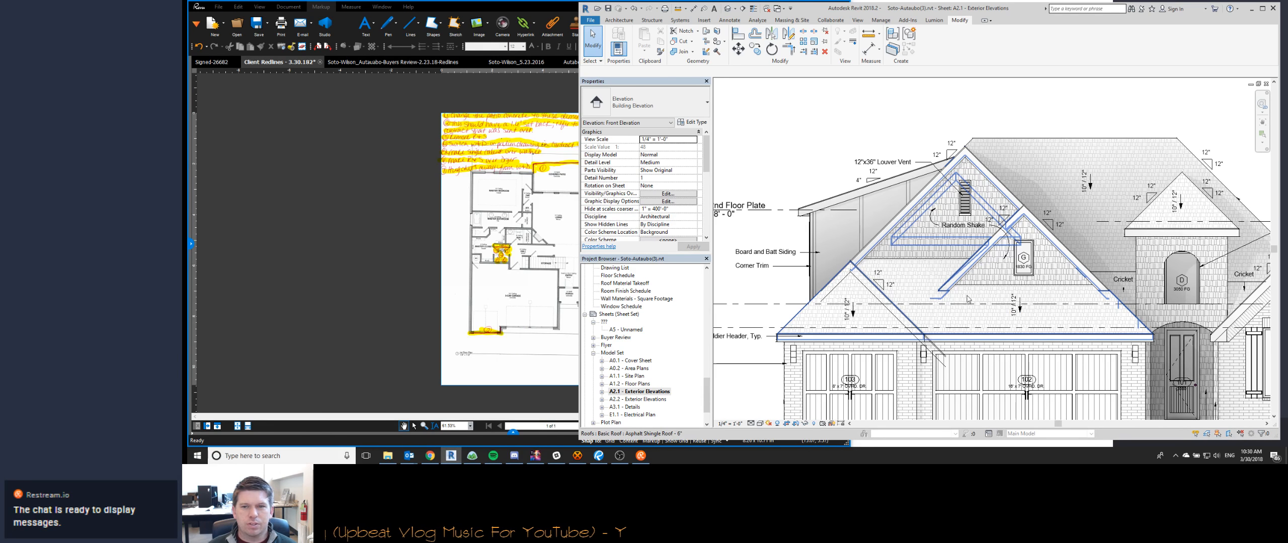
- Delete the remaining traced diagonal gable detail lines above the single garage door, temporarily hiding overlapping elements to reach them and restoring them
scroll(838, 300, "up", 2)
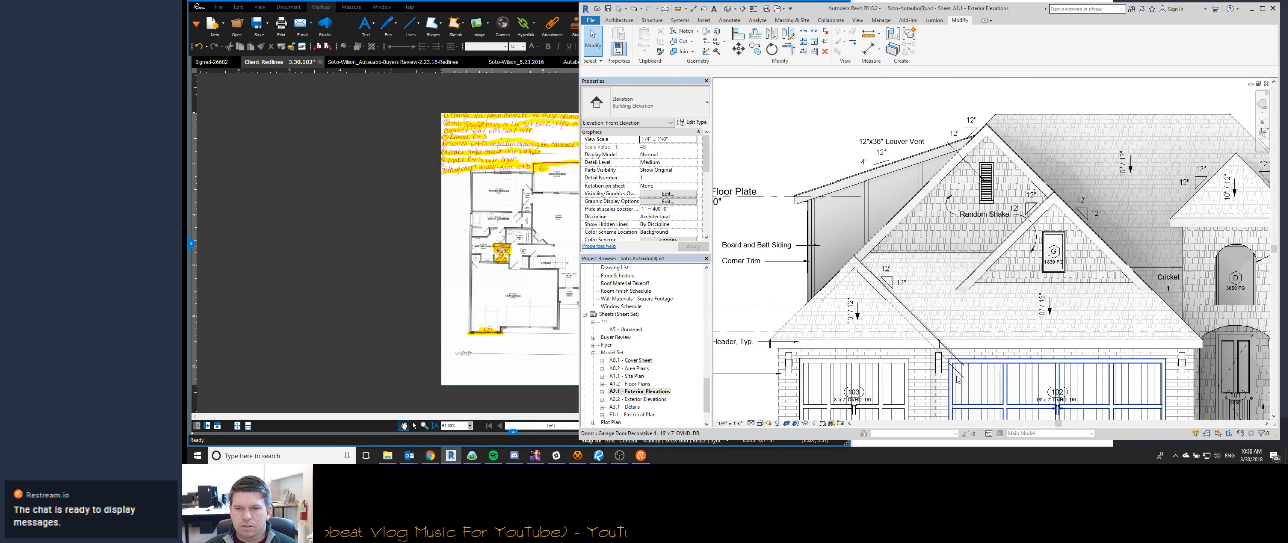
left_click(958, 358)
key("Delete")
left_click(839, 285)
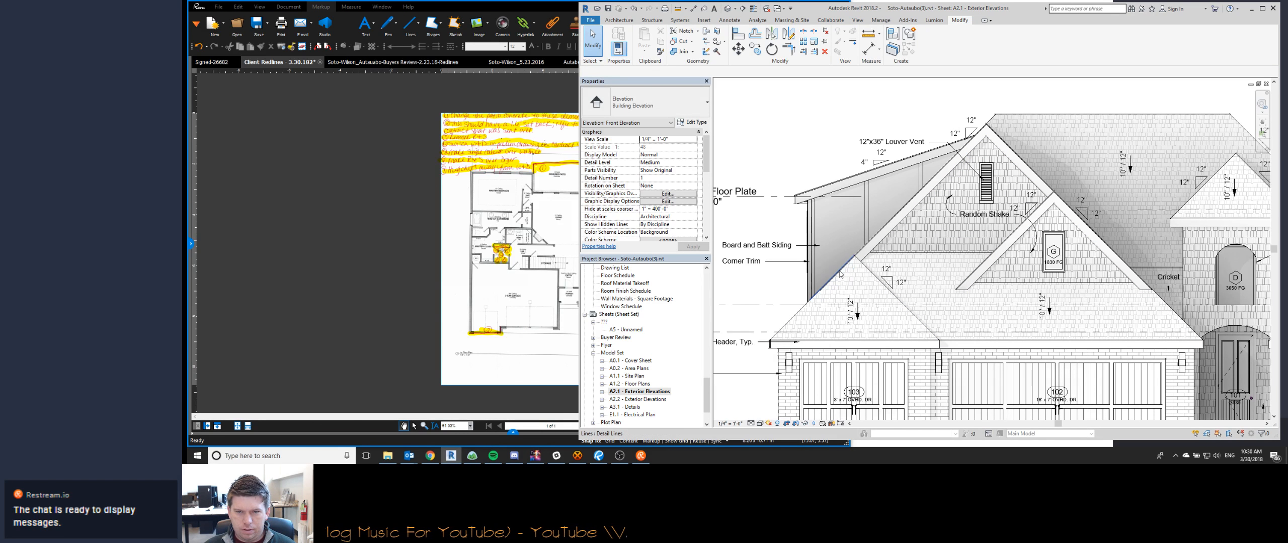
key("h")
key("i")
left_click(836, 274)
key("Delete")
key("h")
key("r")
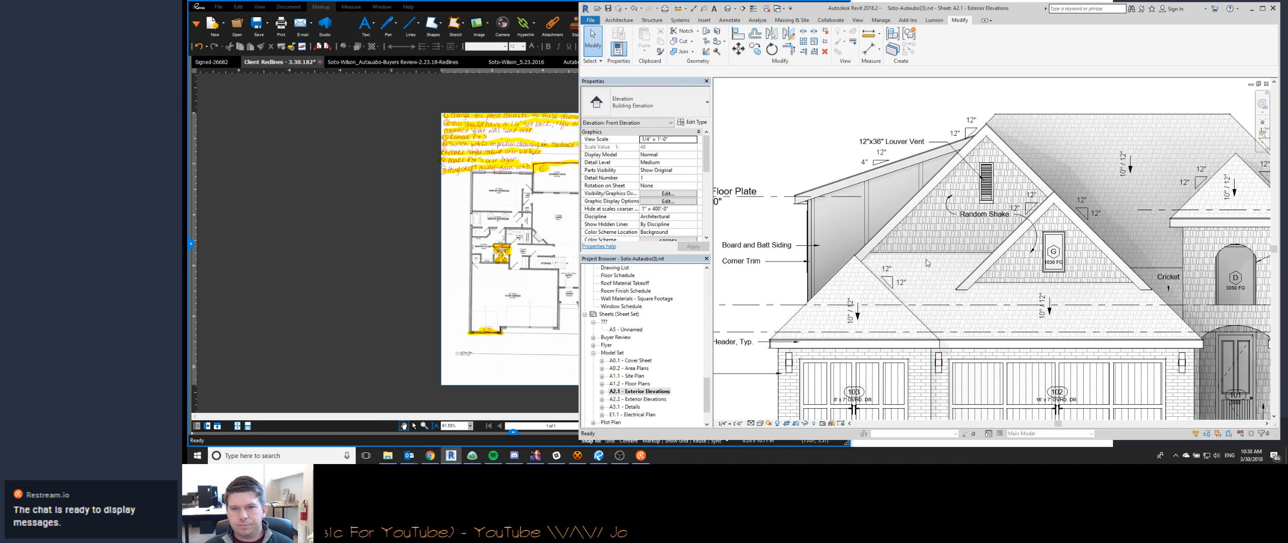
- Deactivate the Front Elevation view and return to the whole A2.1 Exterior Elevations sheet
scroll(1051, 346, "down", 5)
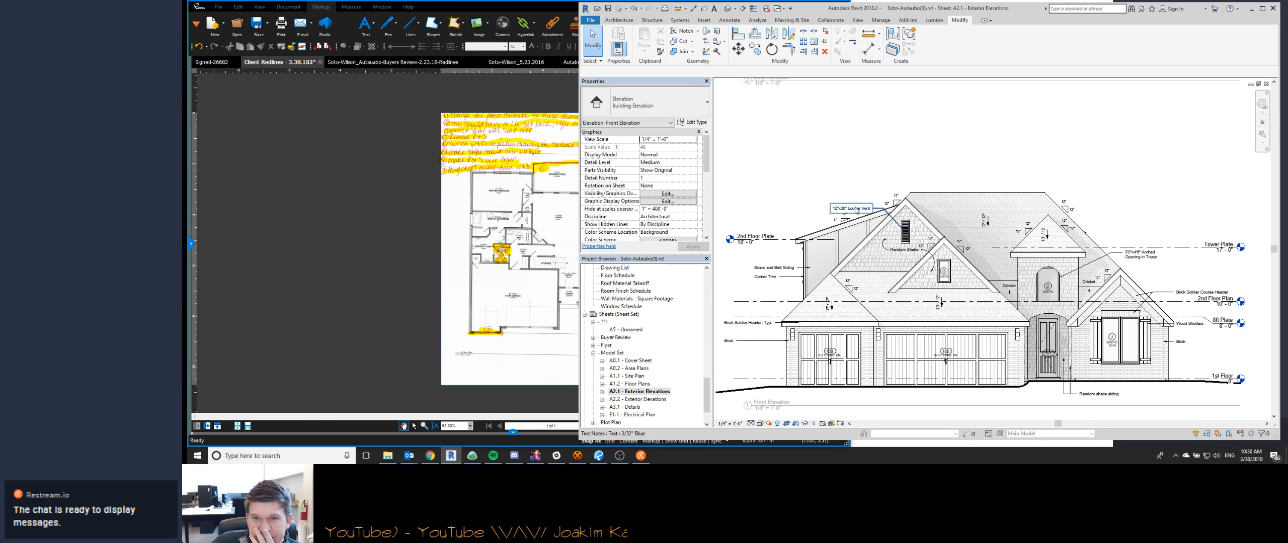
scroll(963, 211, "down", 3)
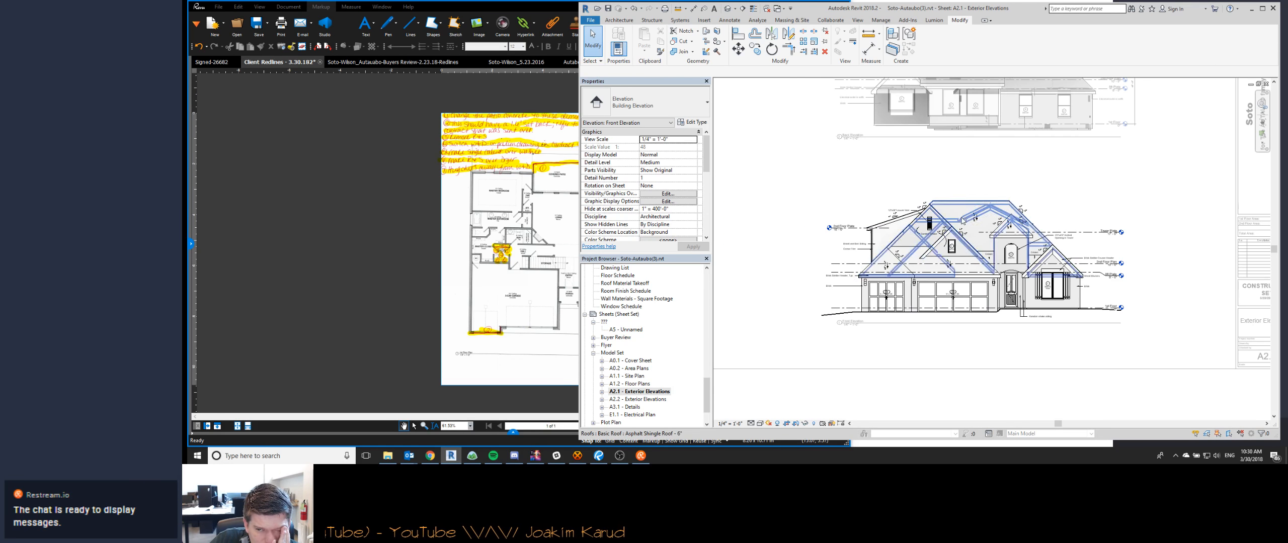
double_click(1081, 180)
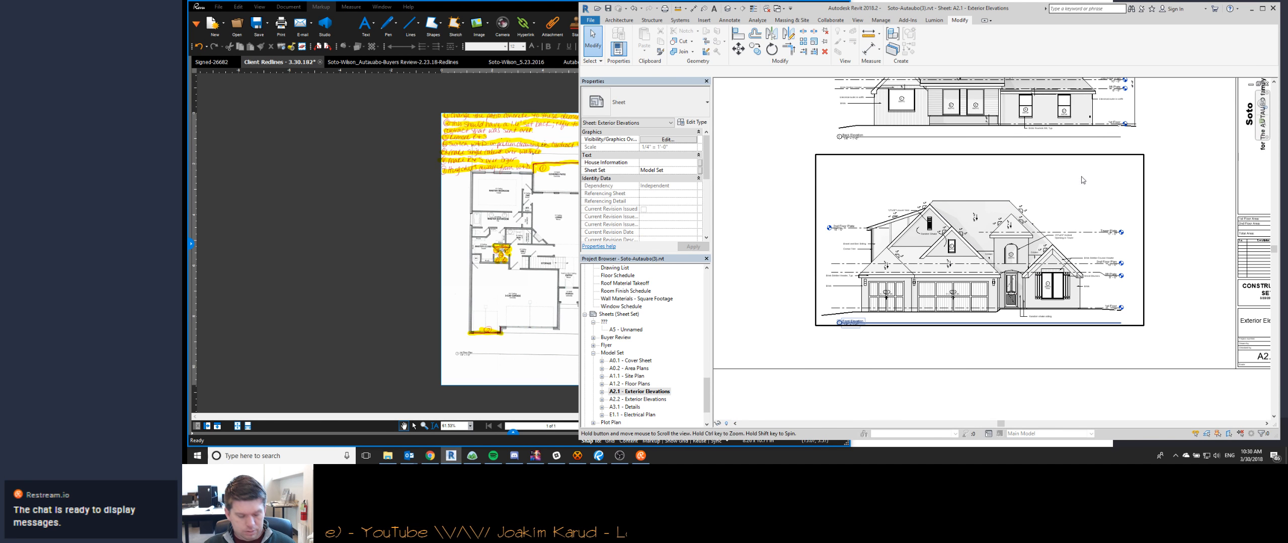
middle_click(1083, 179)
middle_click(1082, 178)
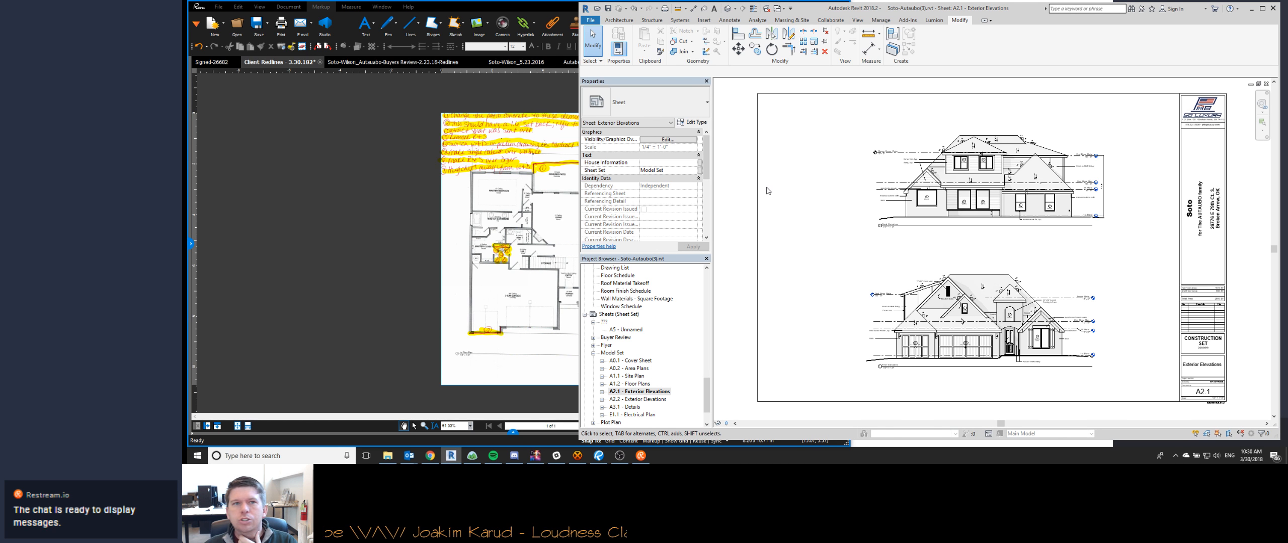
scroll(997, 202, "up", 3)
middle_click_drag(837, 248, 748, 215)
scroll(748, 215, "down", 3)
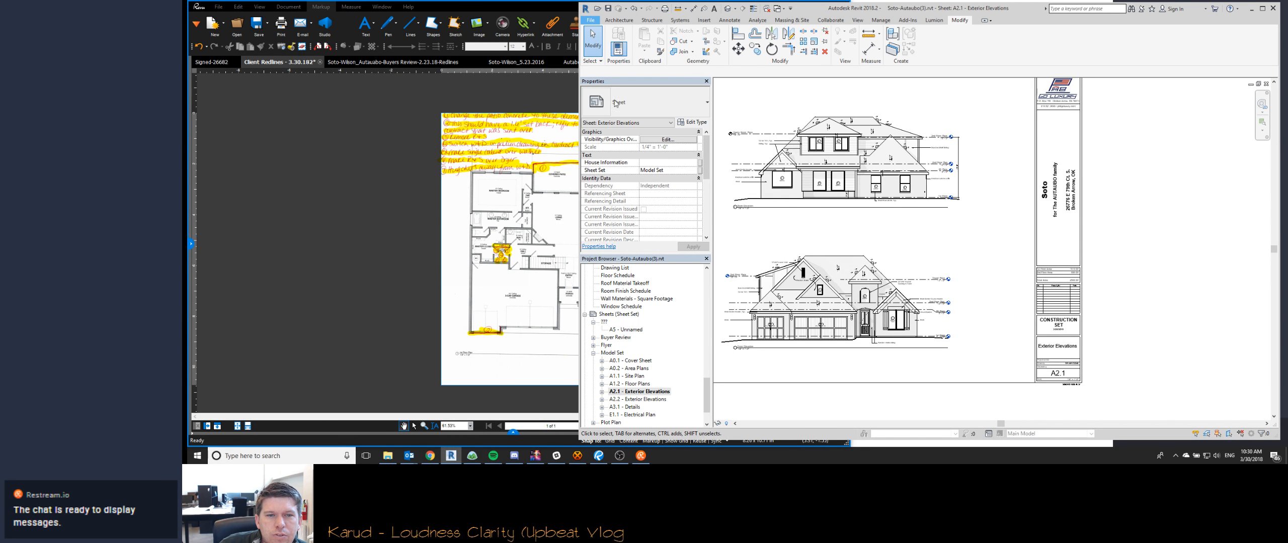
- Save the project as a new Revit file version numbered (4)
left_click(590, 20)
left_click(608, 124)
key("Return")
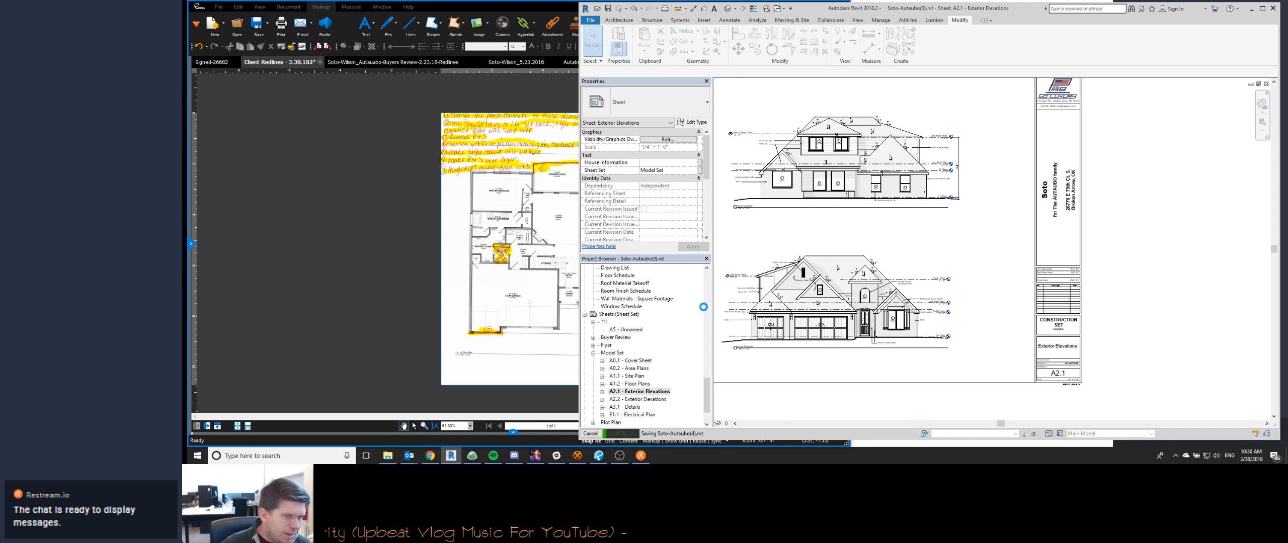
- Switch to Bluebeam Revu and save the highlighted Client Redlines PDF
left_click(229, 71)
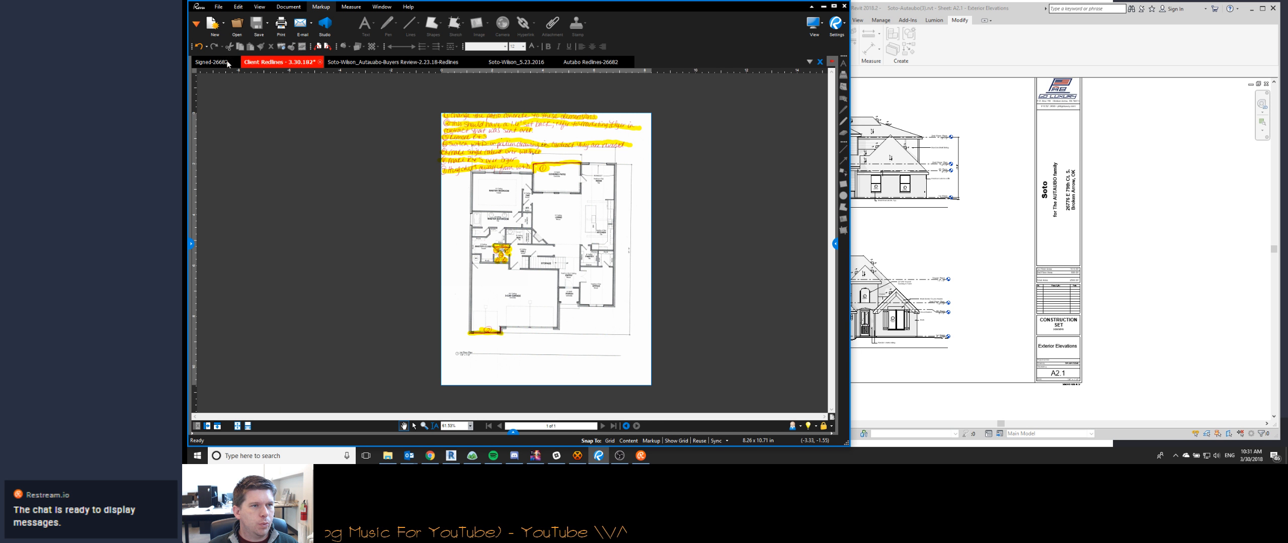
key("ctrl+s")
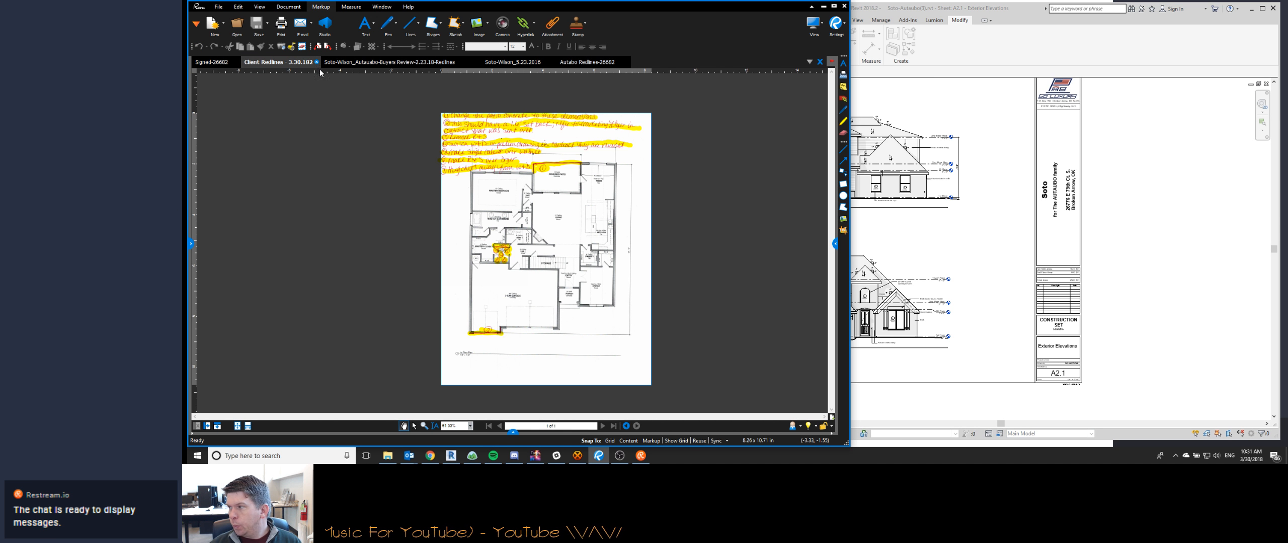
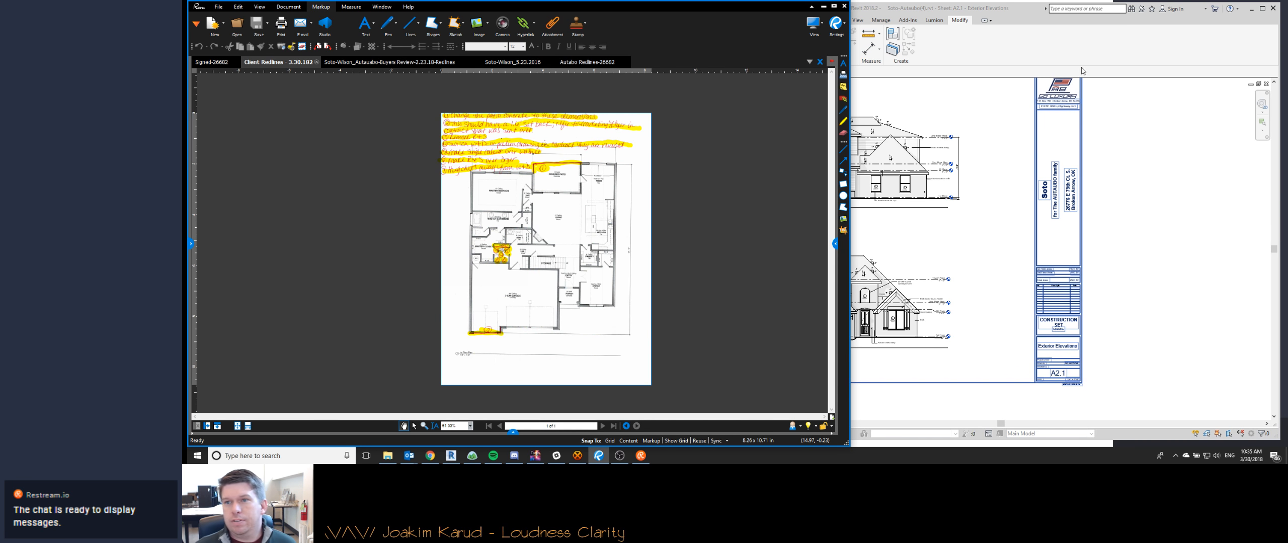
- Switch to Revit, open the A0.1 Cover Sheet of the Soto house and close that project, leaving the Vaughn project open
left_click(878, 335)
middle_click_drag(879, 334, 1008, 333)
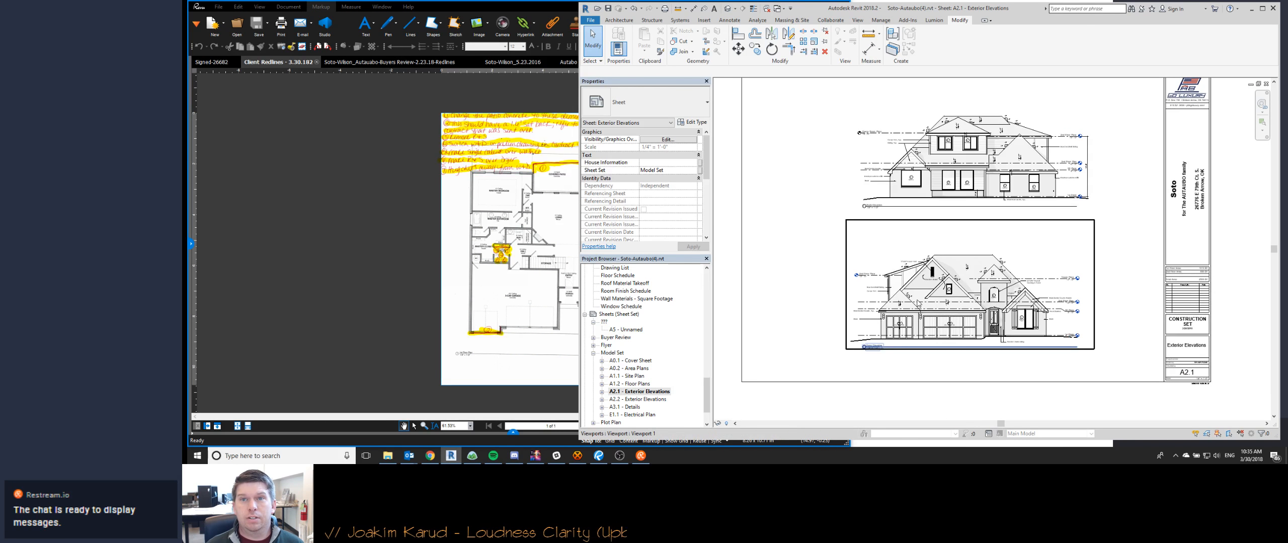
double_click(630, 361)
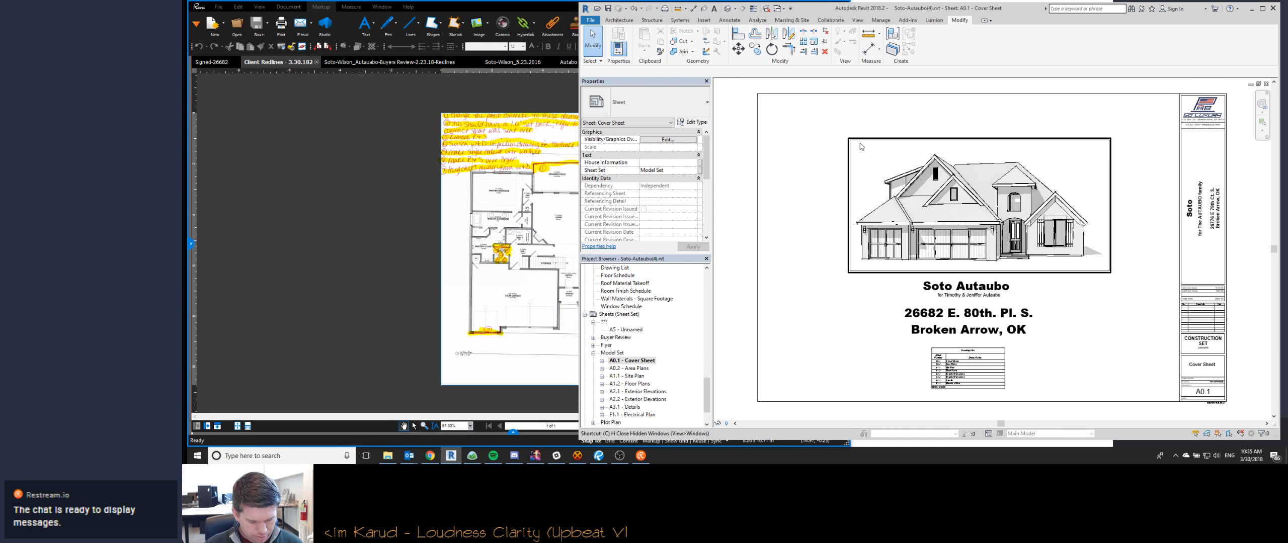
key("h")
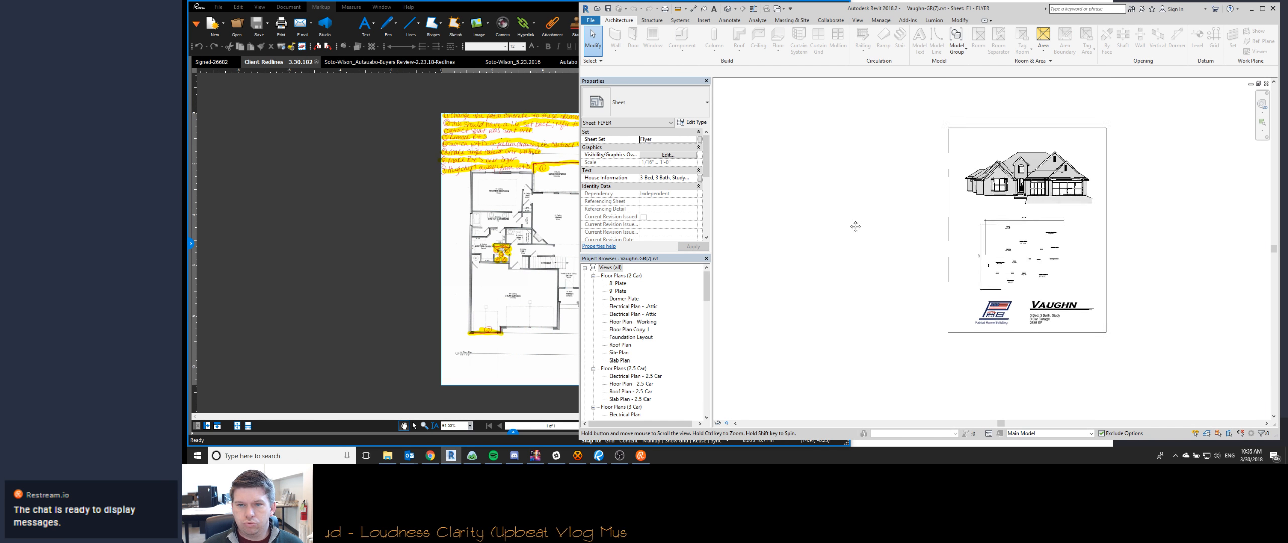
- Switch to Bluebeam Revu and close the Buyers Review 2.23.18 redlines and the Soto PDF dated 5.23.2016
left_click(390, 62)
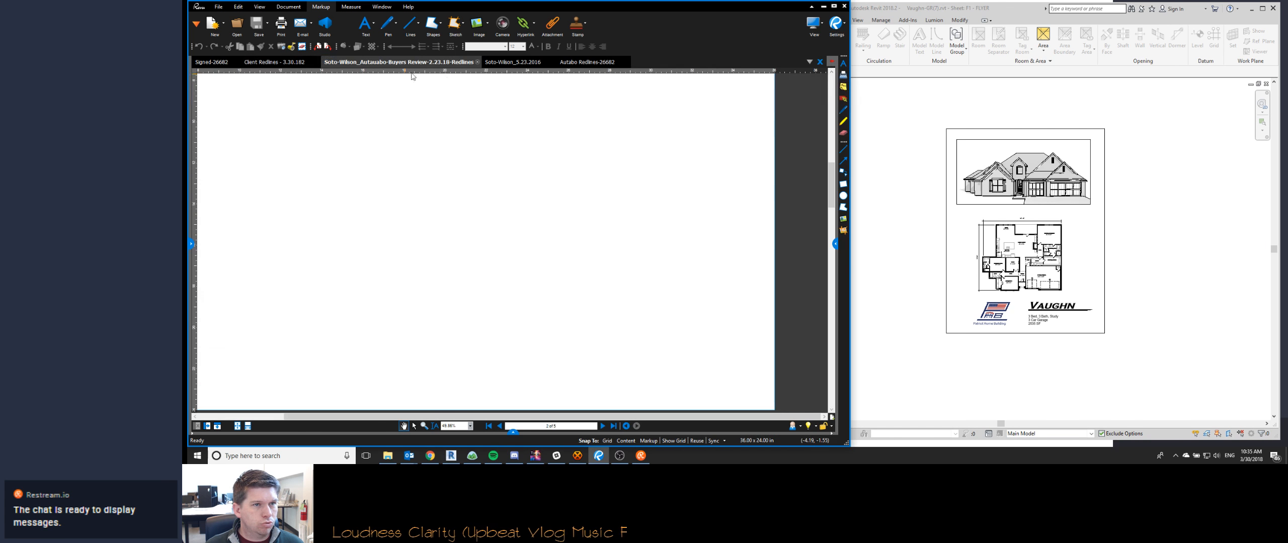
left_click(477, 62)
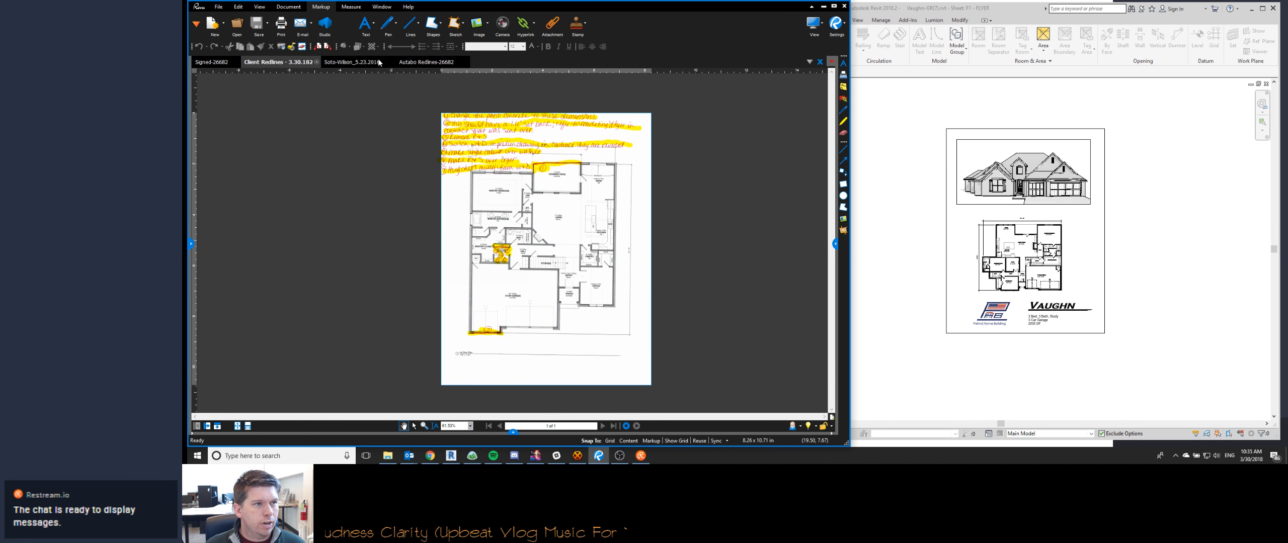
left_click(378, 62)
left_click(390, 63)
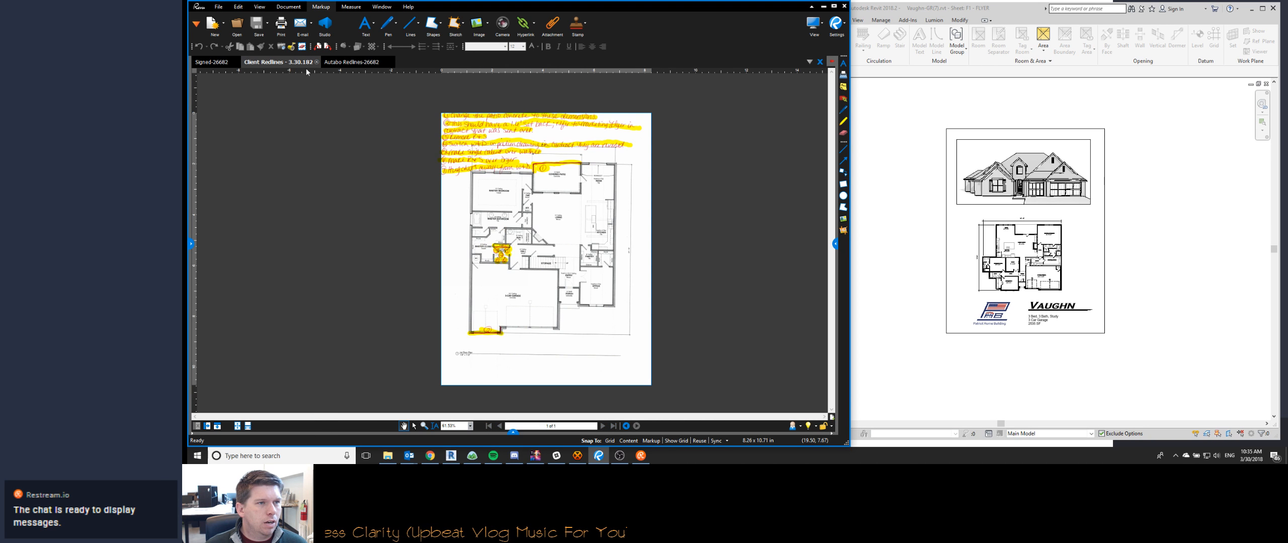
- Review the handwritten wainscoting and shower notes in the older redlines PDF, then close it and the highlighted Client Redlines PDF
left_click(347, 63)
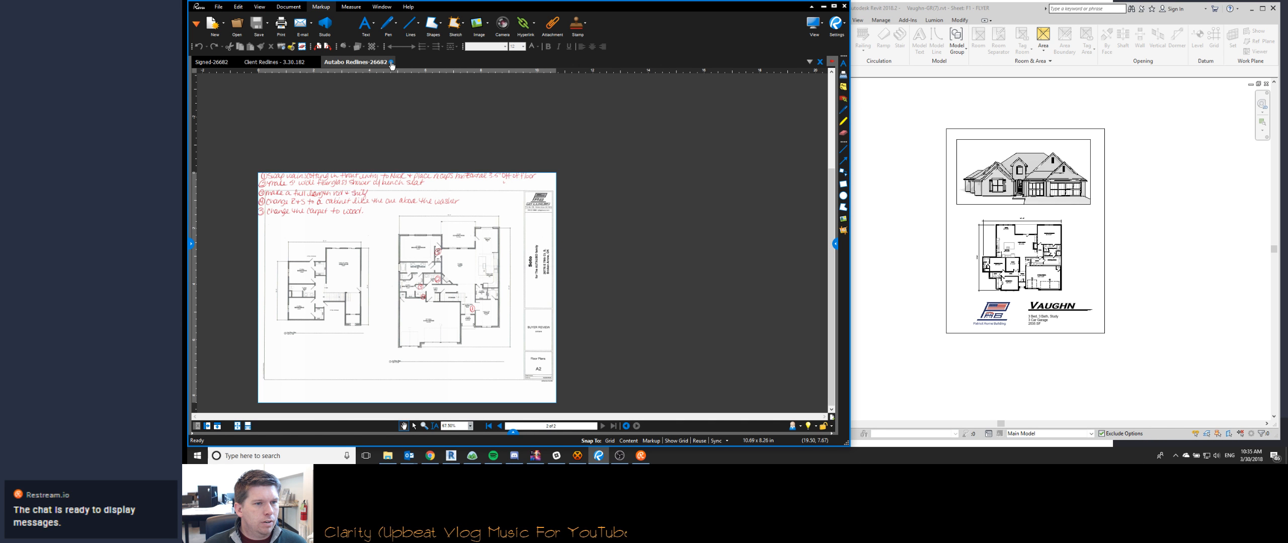
scroll(327, 216, "up", 3)
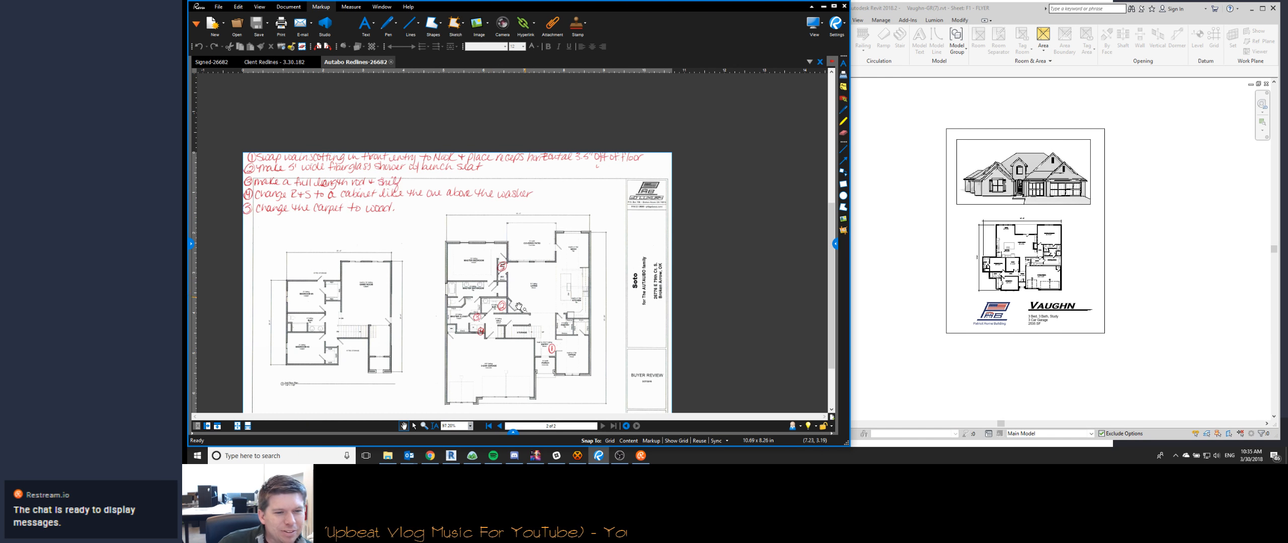
scroll(498, 323, "up", 3)
scroll(497, 323, "down", 2)
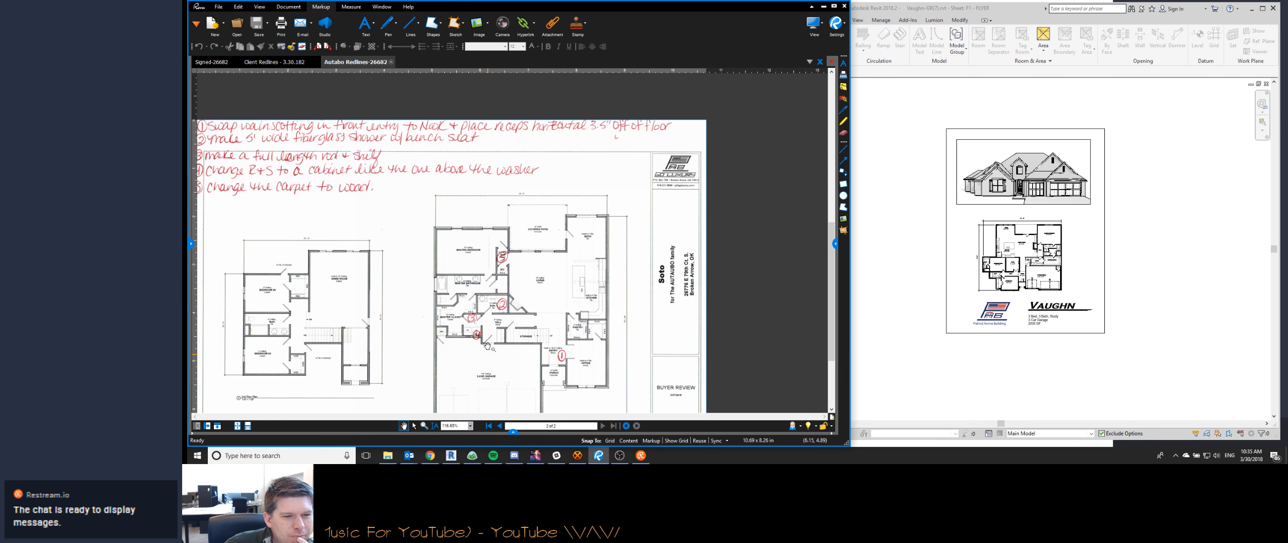
left_click(390, 62)
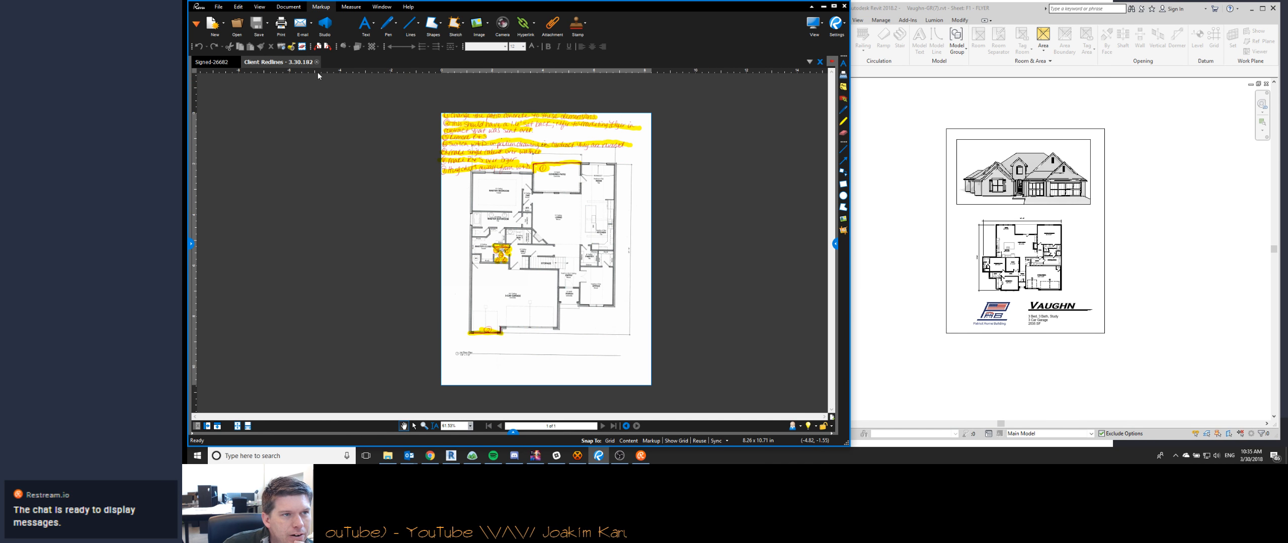
left_click(317, 62)
- Switch to File Explorer and go to the Resources folder inside the Vaughn plan's Base Plan folder
left_click(388, 456)
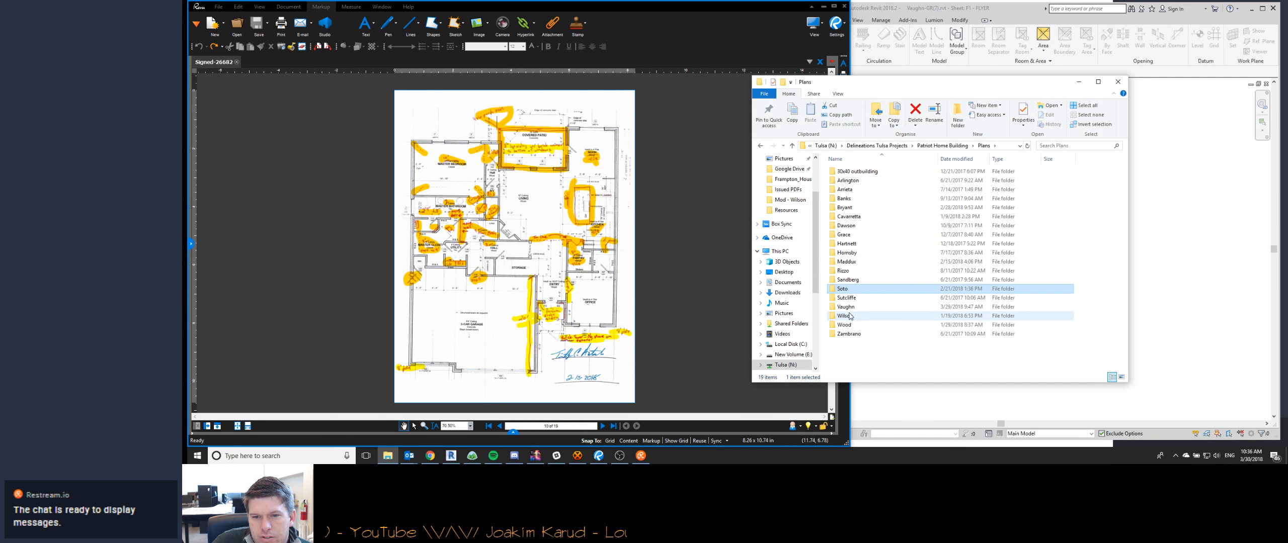
double_click(849, 307)
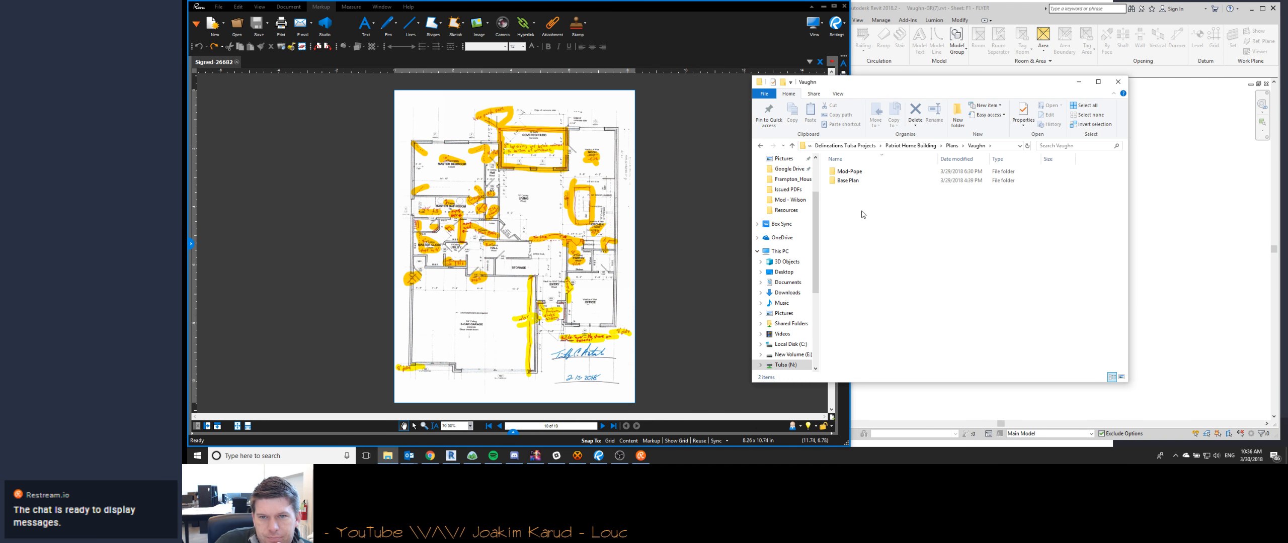
double_click(855, 180)
scroll(861, 282, "down", 5)
scroll(864, 312, "up", 5)
scroll(861, 373, "down", 5)
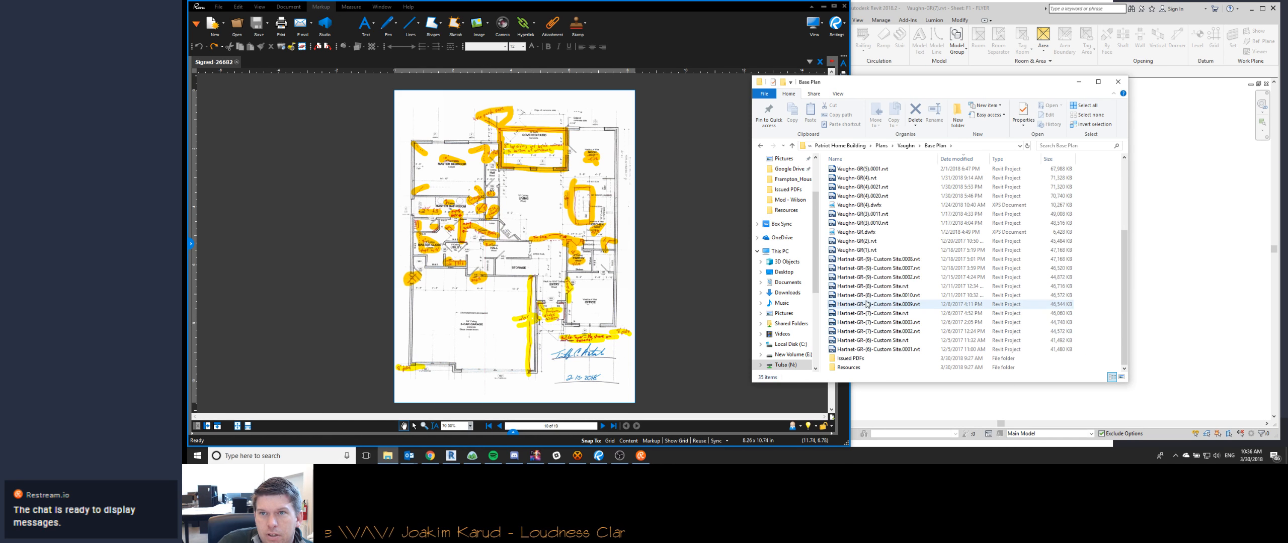
double_click(855, 368)
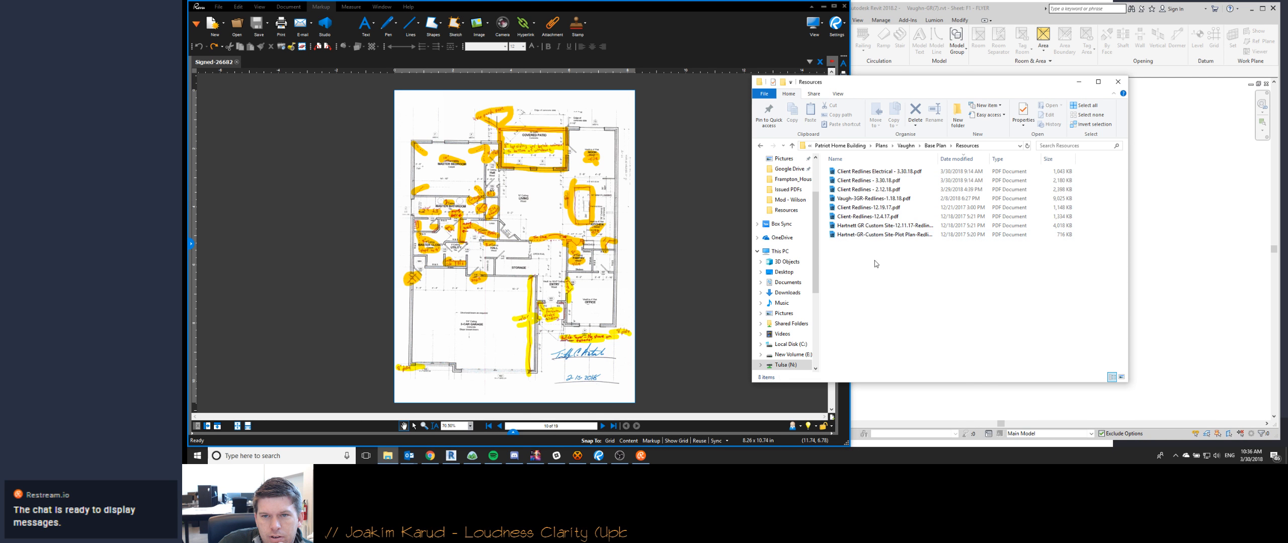
- Open Client Redlines - 3.30.18.pdf and Client Redlines Electrical - 3.30.18.pdf in Bluebeam Revu
left_click(861, 181)
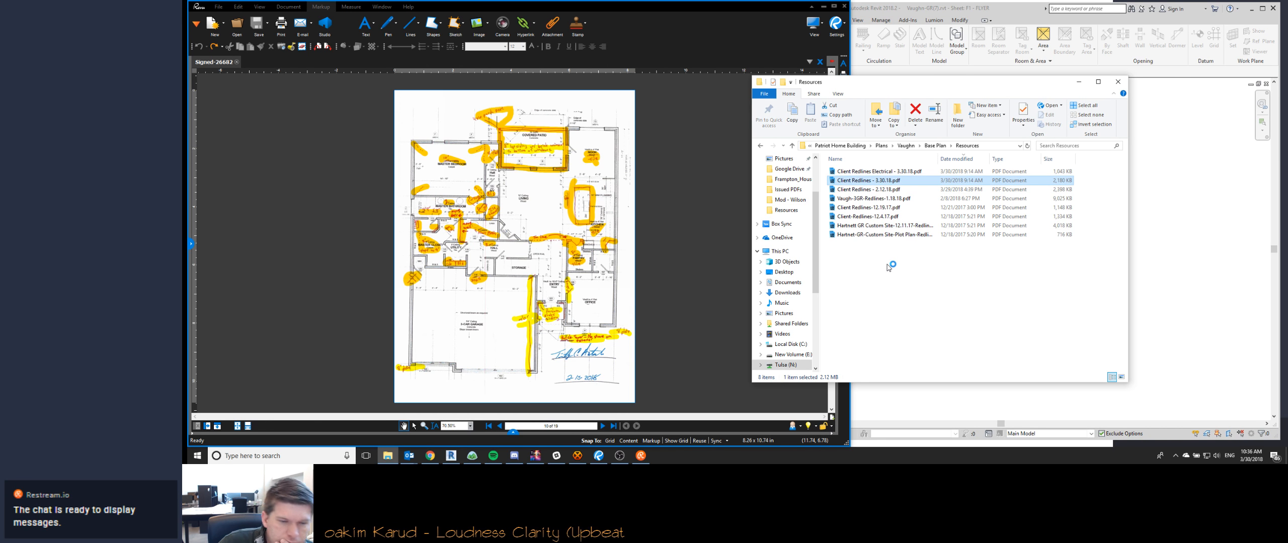
key("Return")
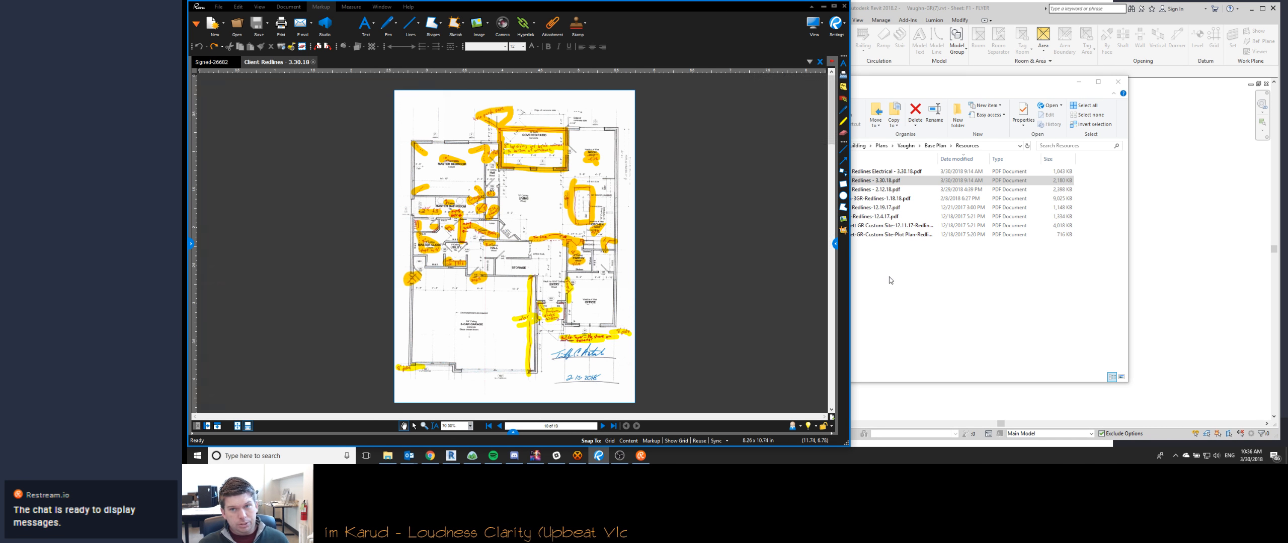
left_click(899, 172)
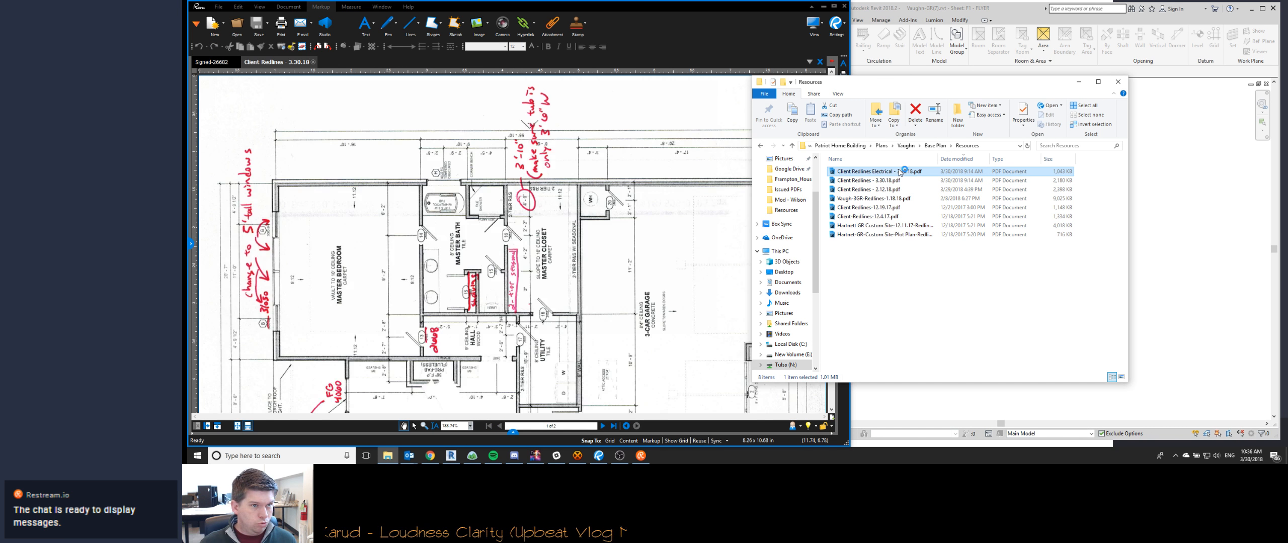
left_click(574, 356)
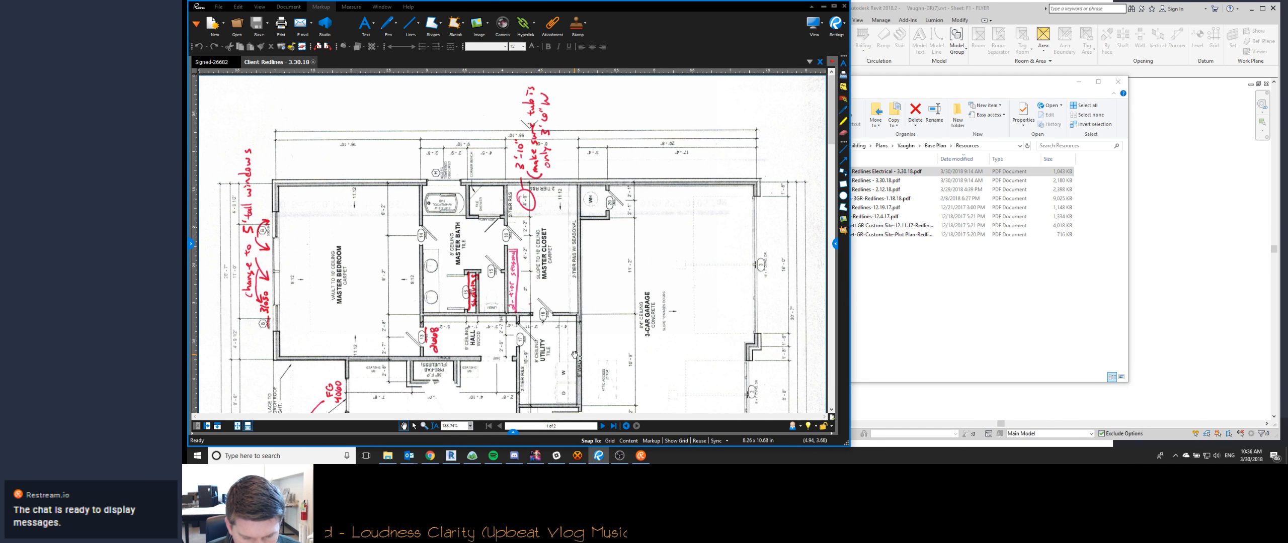
- Switch to Chrome and check the recent chat messages on the Watch Me Work group stream page
left_click(431, 455)
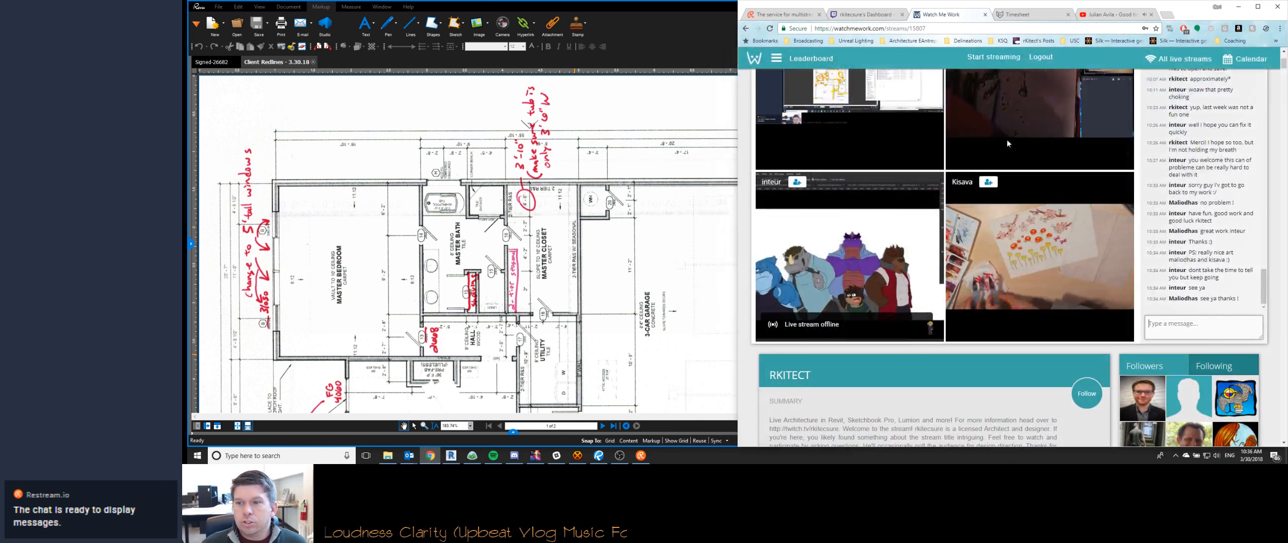
left_click(1202, 325)
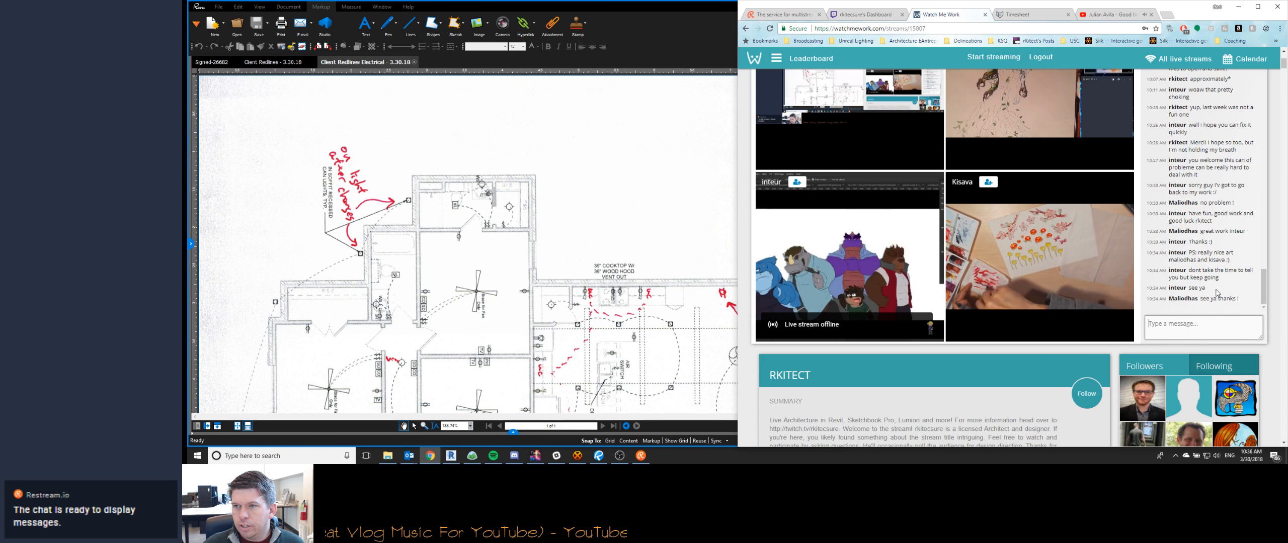
left_click(1215, 326)
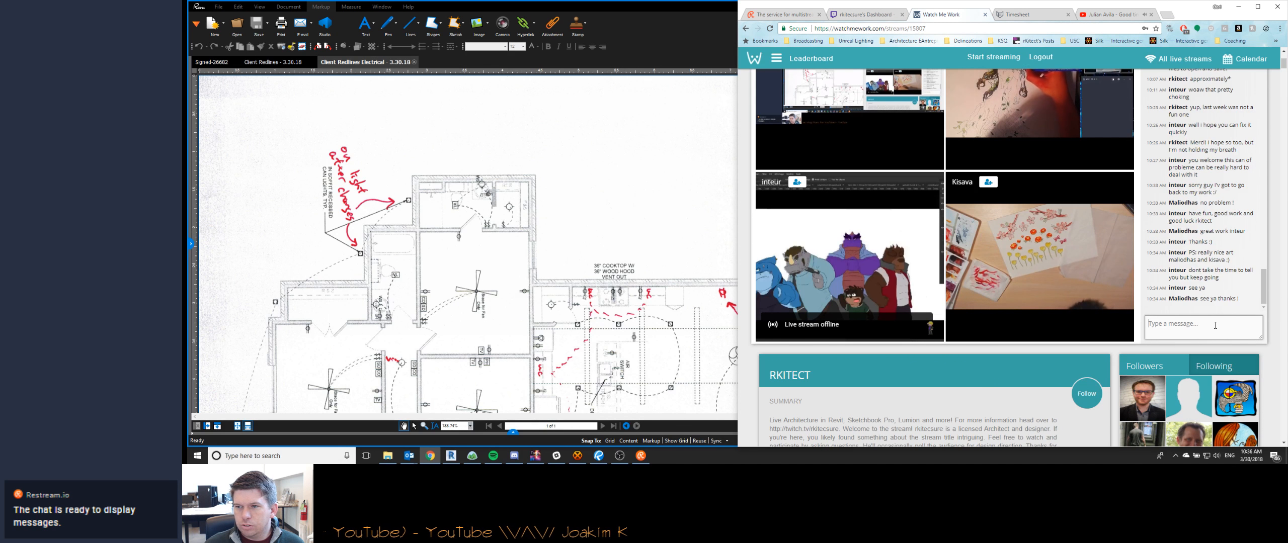
scroll(935, 426, "up", 1)
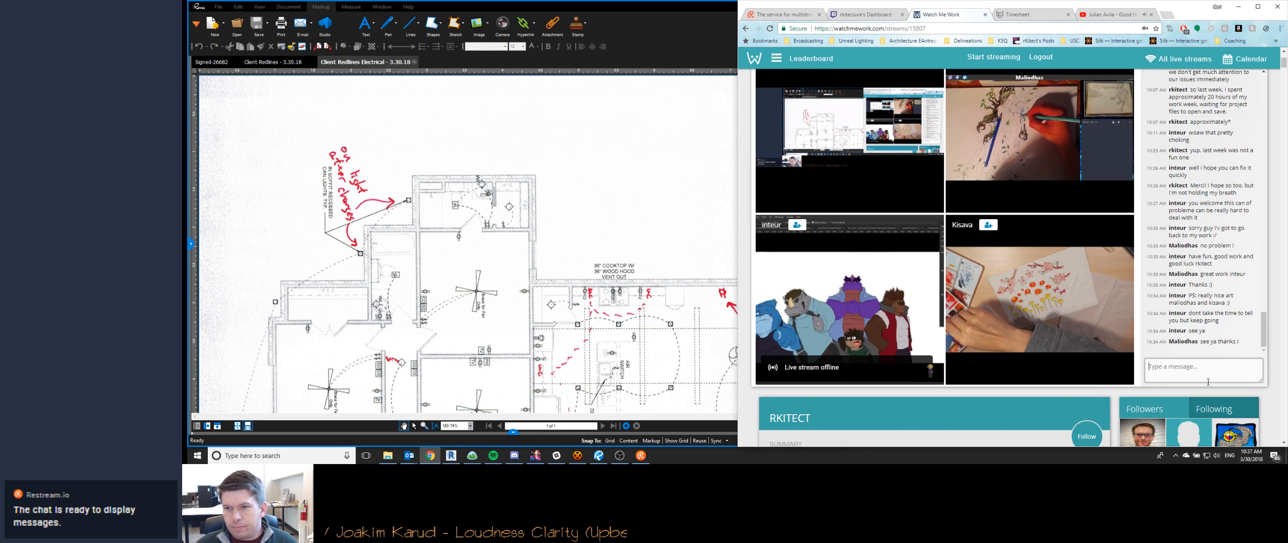
- Switch to Bluebeam Revu and rotate the electrical redlines page counterclockwise to review its floor receptacle and kitchen markups
left_click(236, 83)
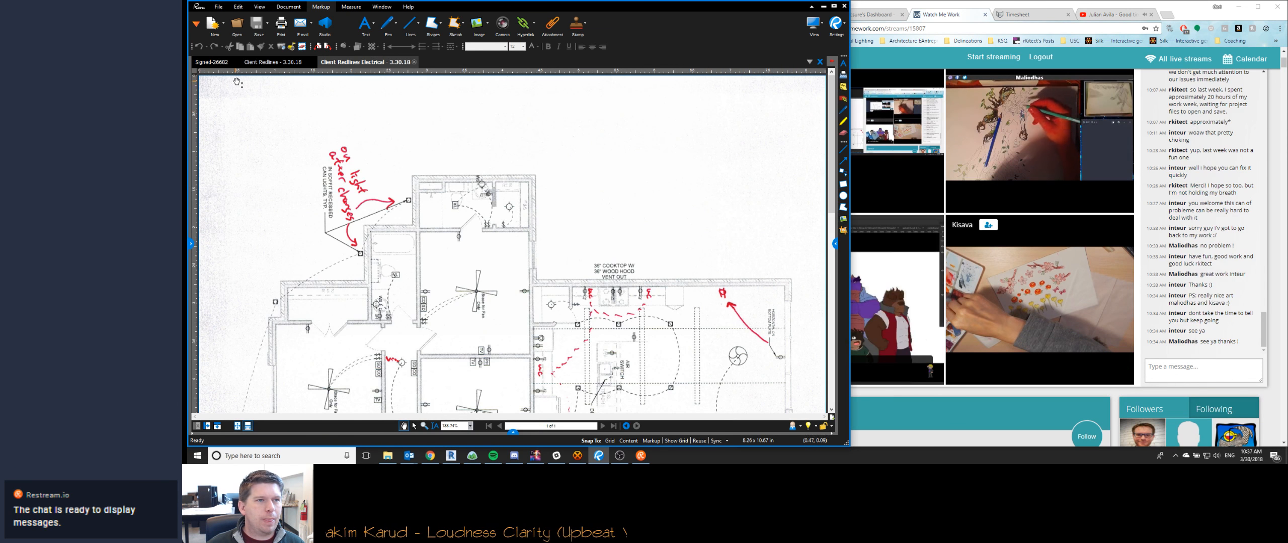
scroll(524, 191, "down", 2)
key("ctrl+shift+minus")
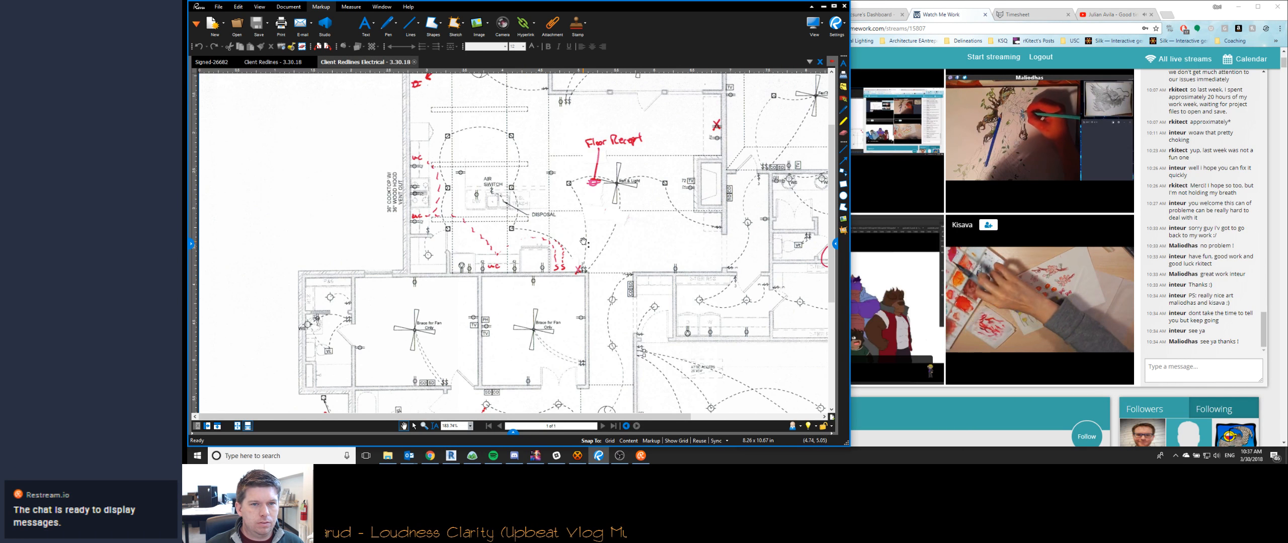
scroll(585, 266, "down", 1)
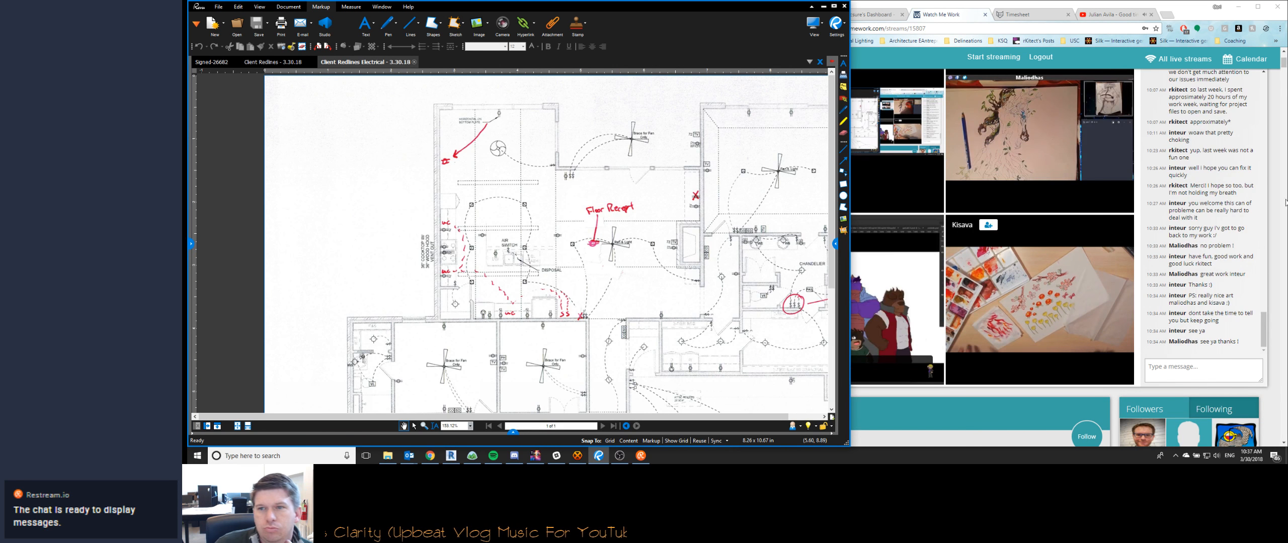
- Switch to the Watch Me Work page and send the chat message "Is that all color pencil," ending with the artist's username and a question mark
left_click(1198, 374)
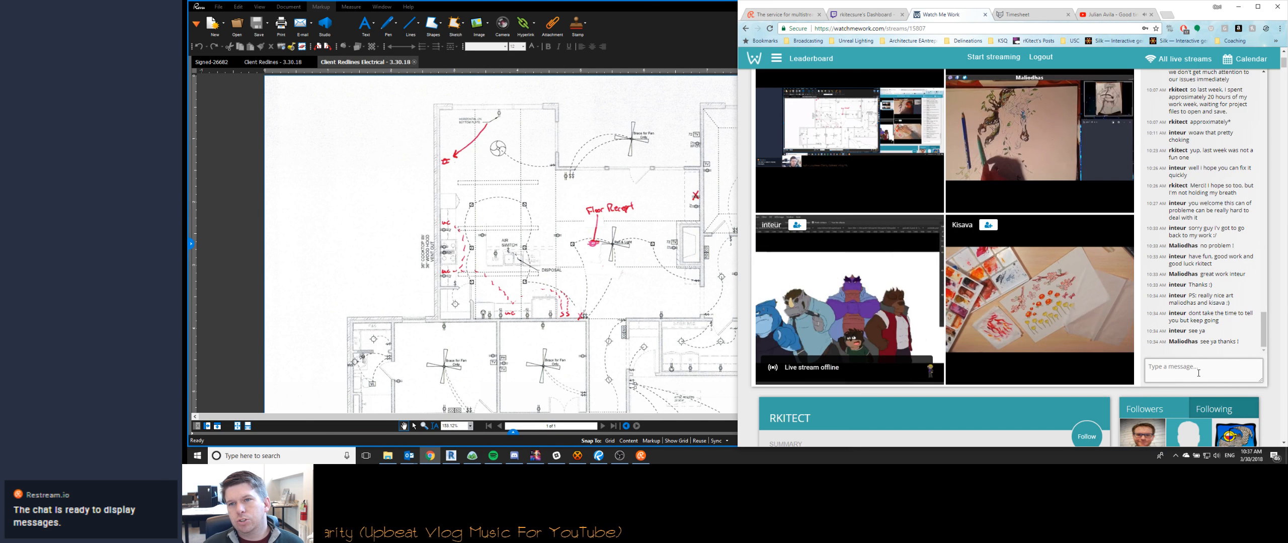
type("Is that all color p")
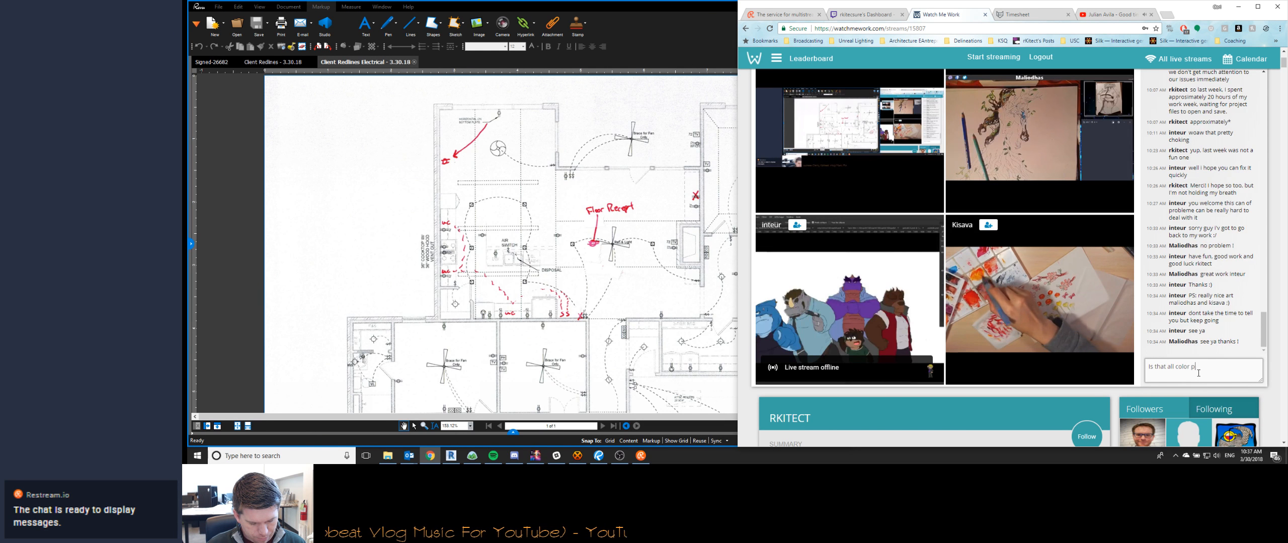
type("encil, Ma")
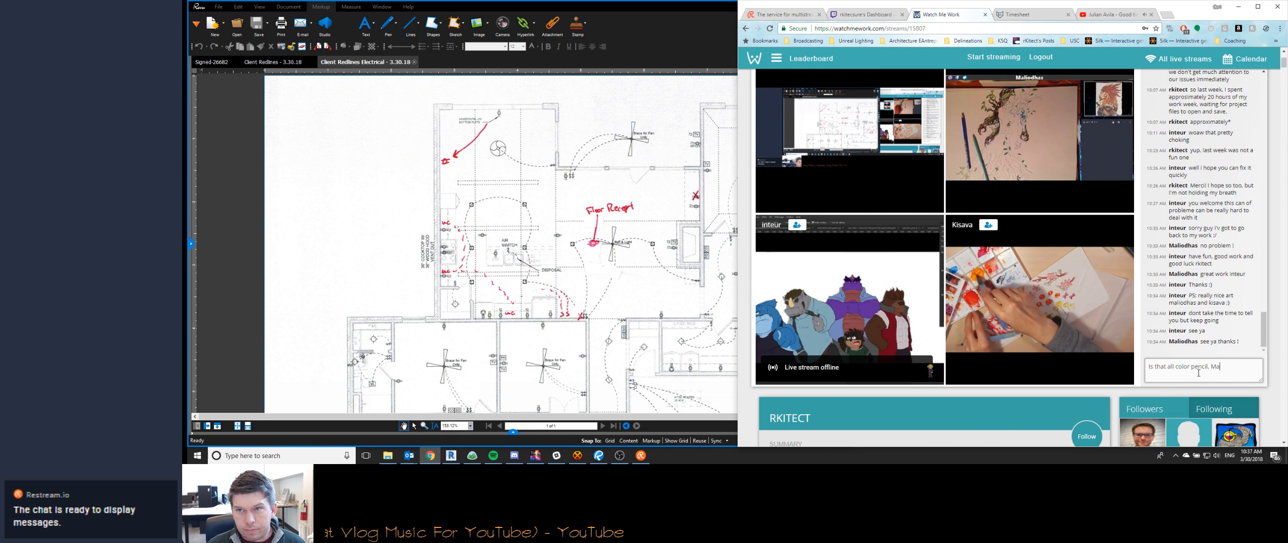
type("liodha")
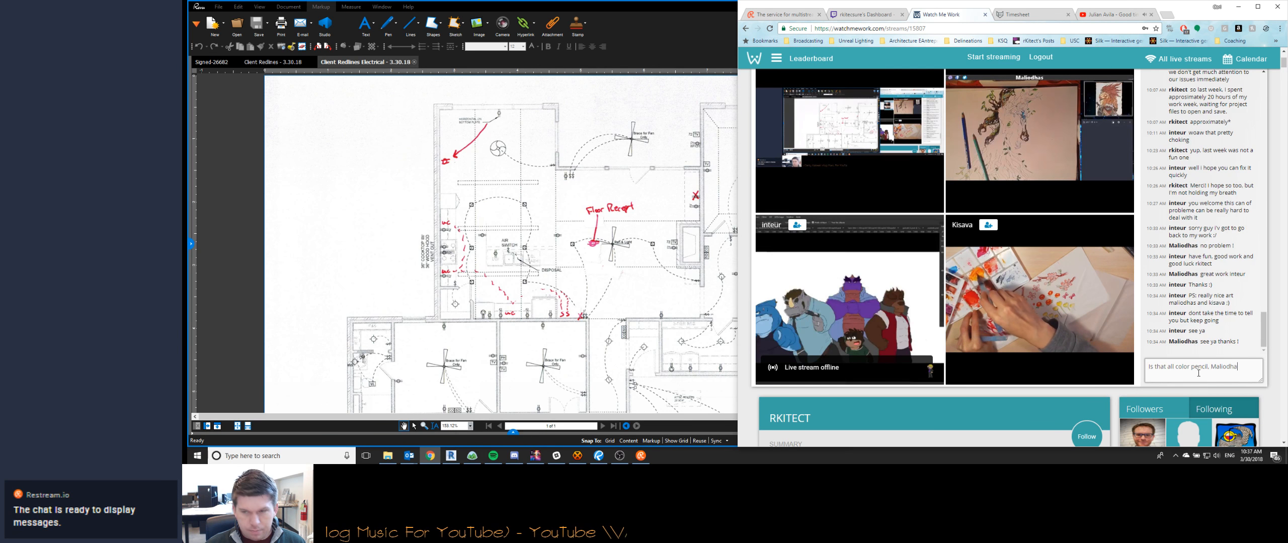
type("s?")
key("Return")
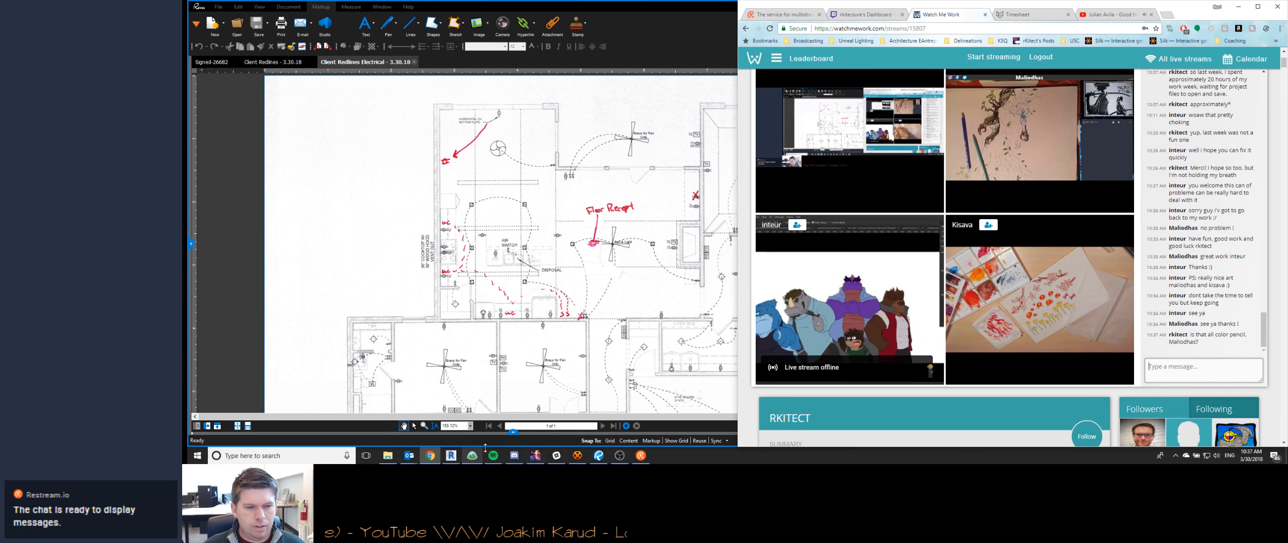
- Bring Bluebeam Revu and the Revit window with the Vaughn project's Flyer sheet to the front
left_click(598, 455)
left_click(450, 456)
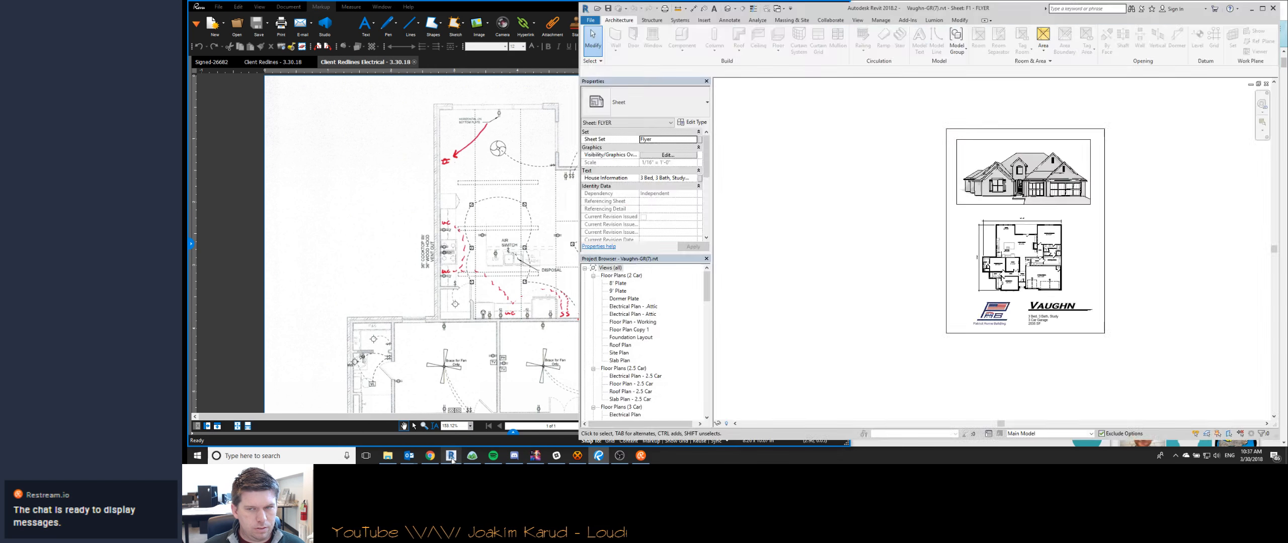
- Switch to Chrome and send the group chat messages "BM!", "what's up man" and "pixel painting, looks like fun"
left_click(429, 455)
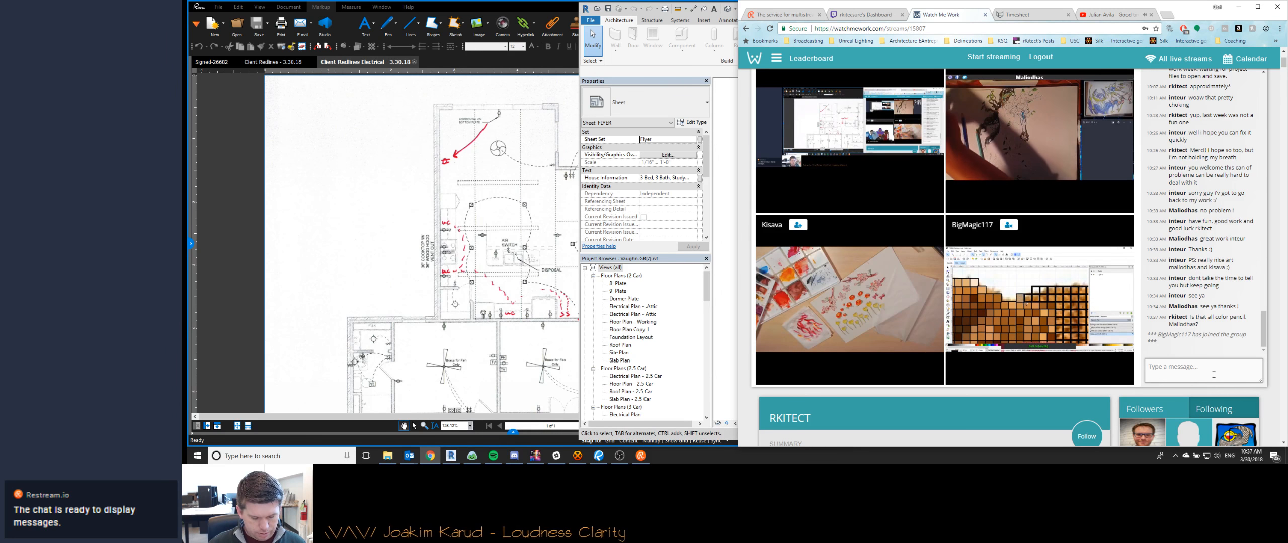
type("BM!")
key("Return")
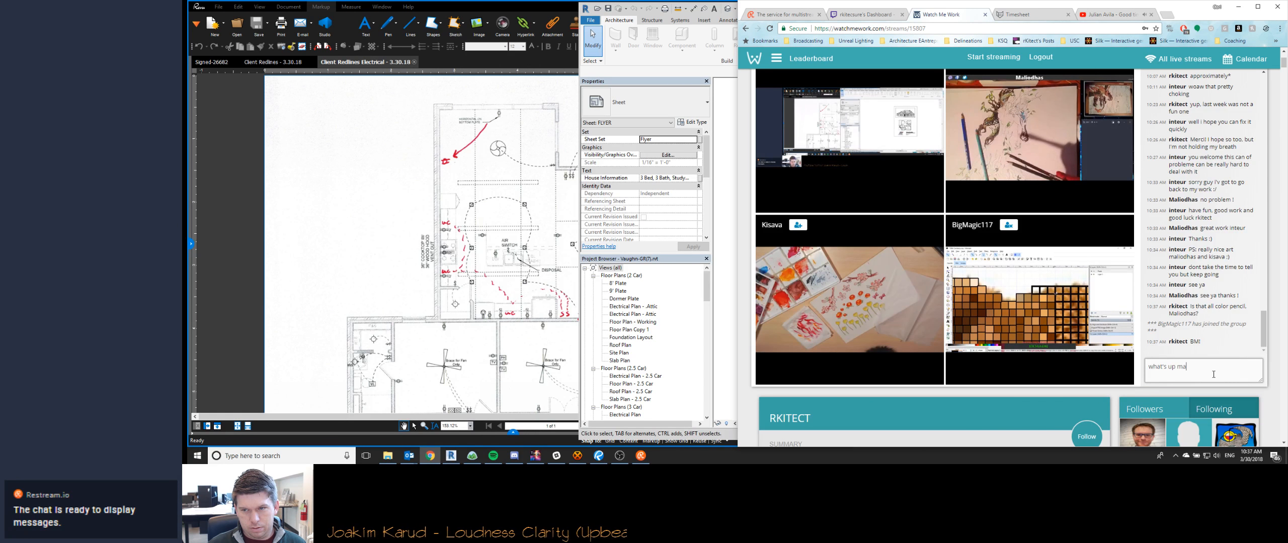
type("what's up man")
key("Return")
type("pixel pai")
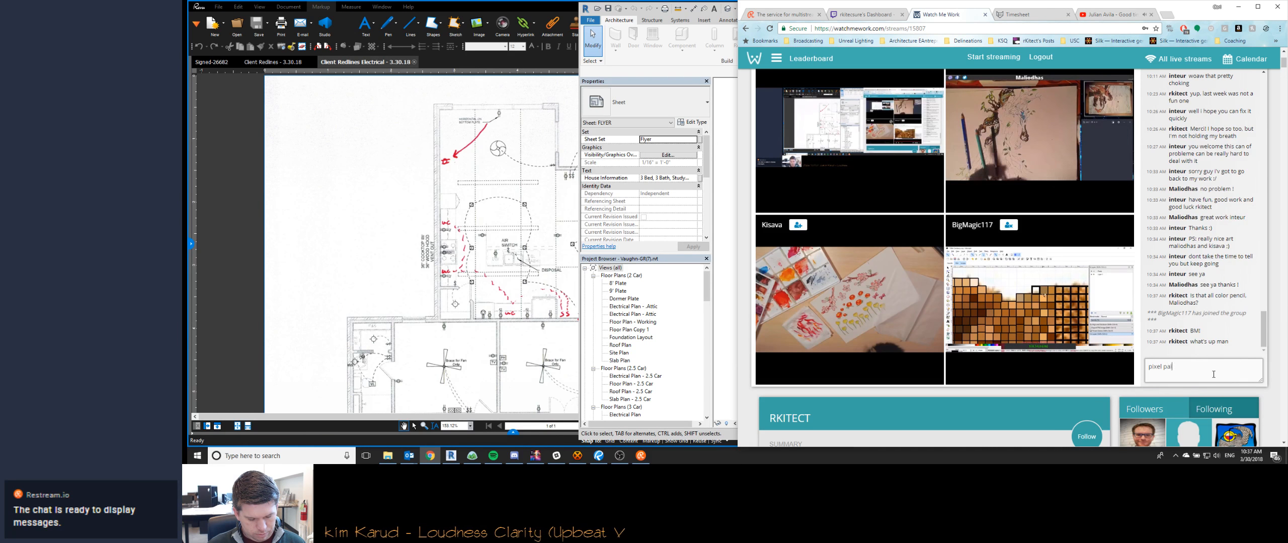
type("nting. looks like fun")
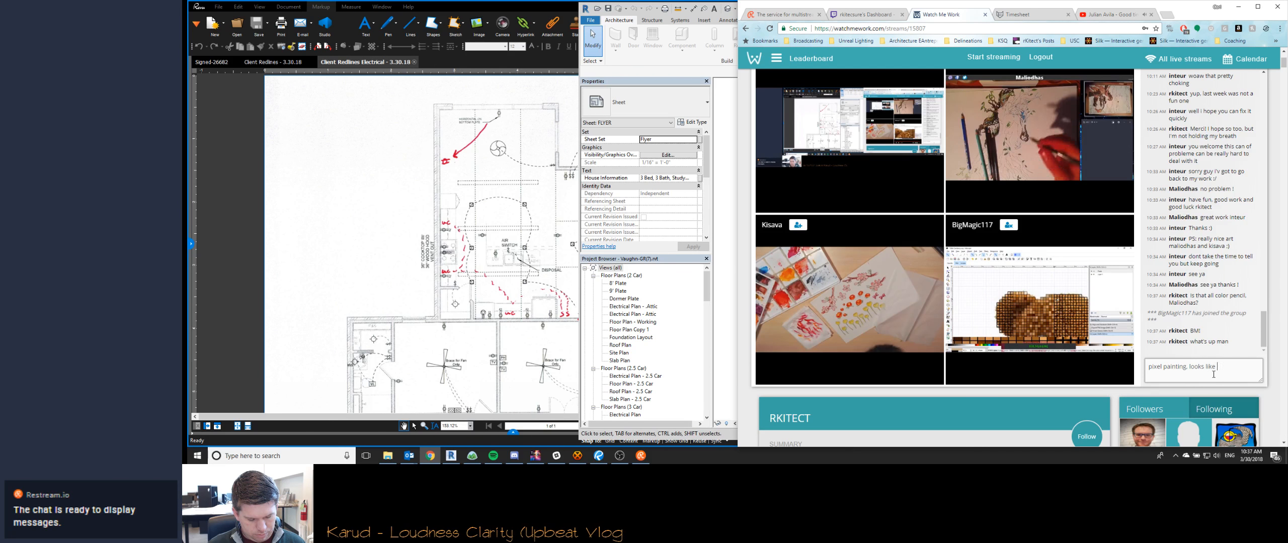
key("Return")
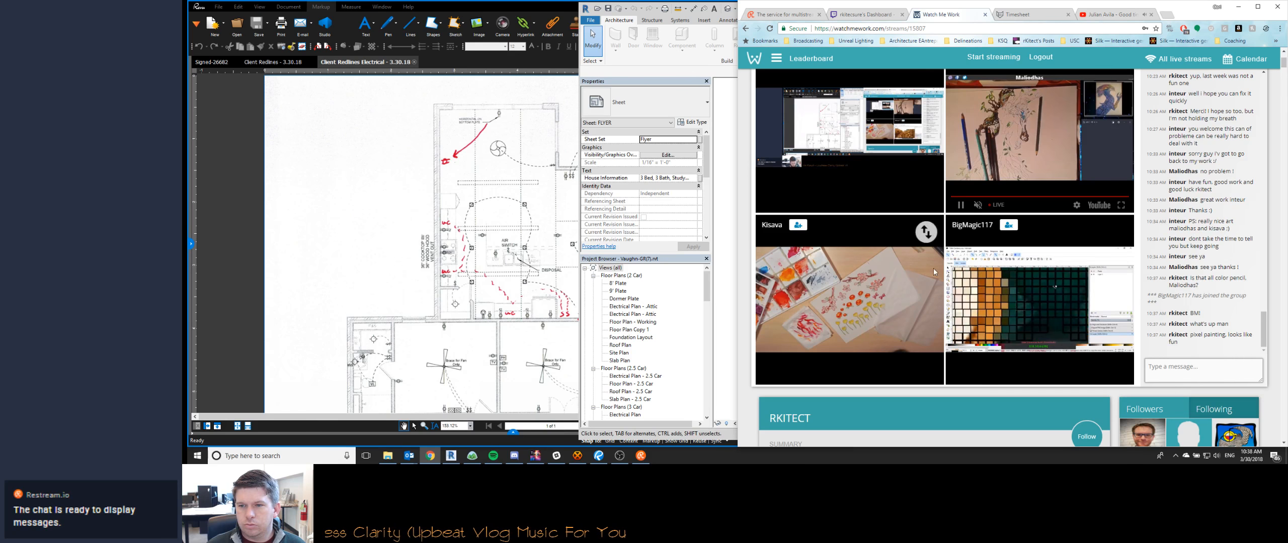
- Minimize Chrome and arrange Revit and Bluebeam Revu side by side, with the Vaughn model next to the electrical redlines
left_click(1238, 6)
left_click(425, 277)
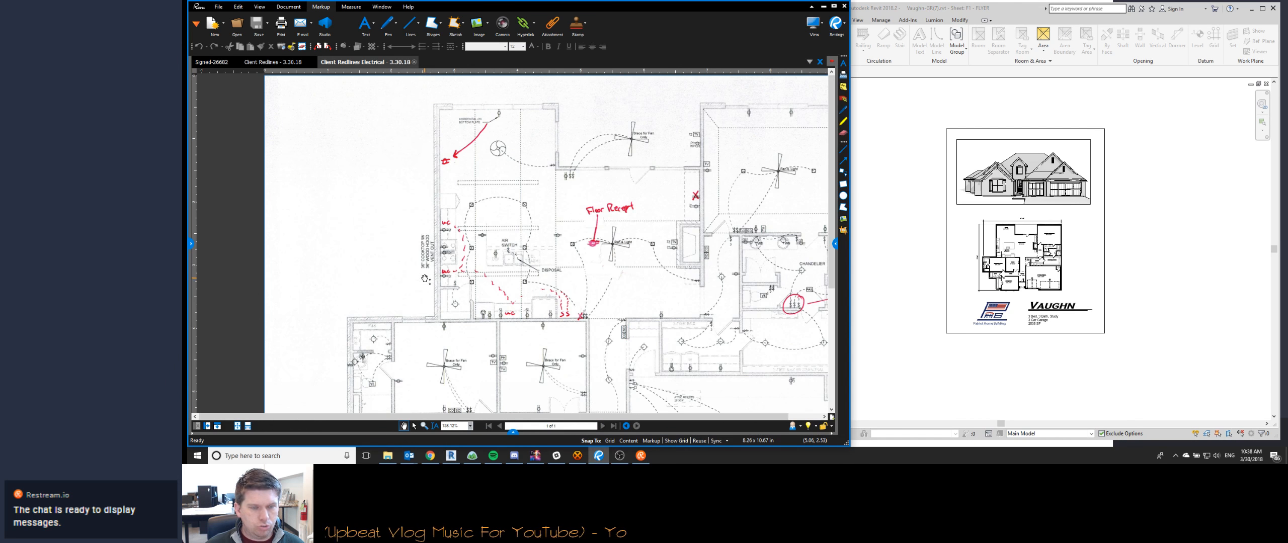
key("super+Right")
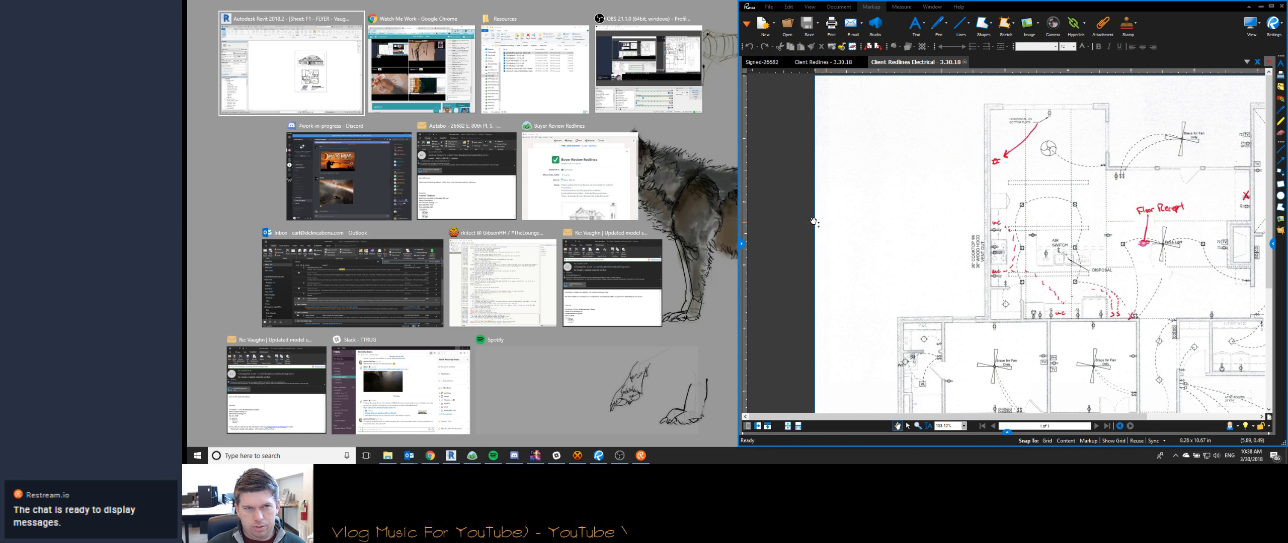
left_click(318, 71)
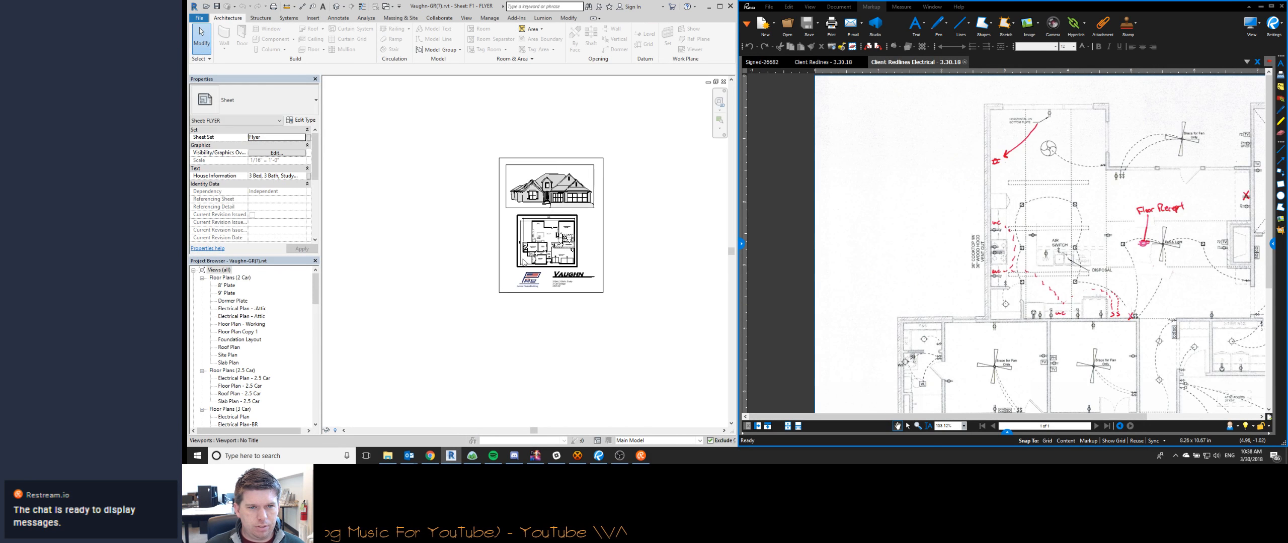
- Switch from the Flyer sheet to the Construction Set sheet E1.1 - Electrical Plan
scroll(596, 221, "up", 3)
middle_click_drag(595, 221, 570, 263)
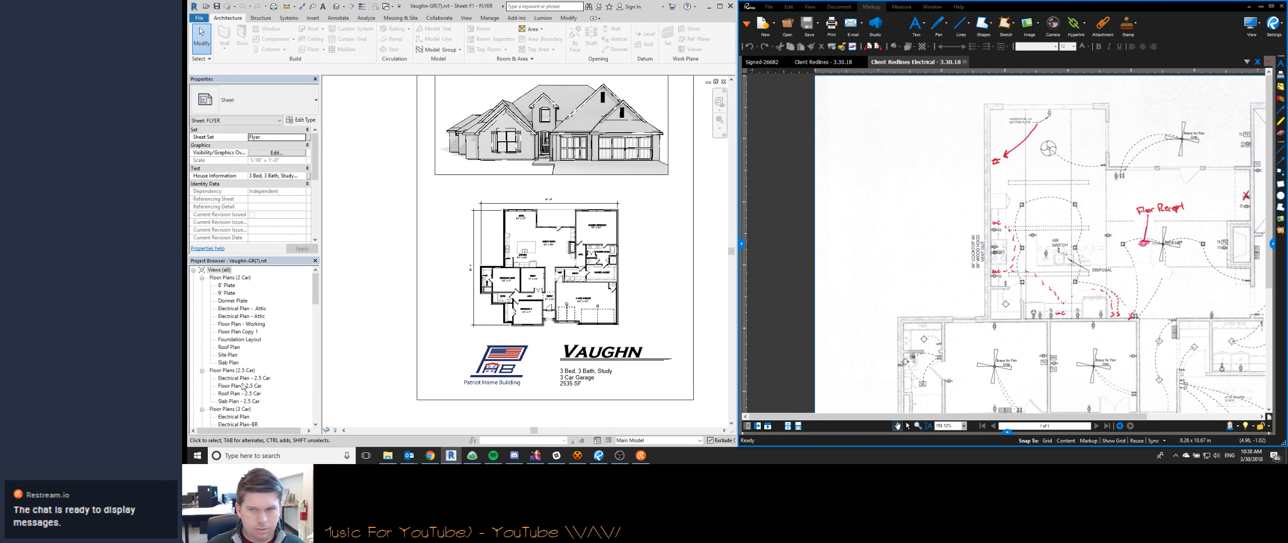
left_click(242, 386)
scroll(232, 384, "down", 10)
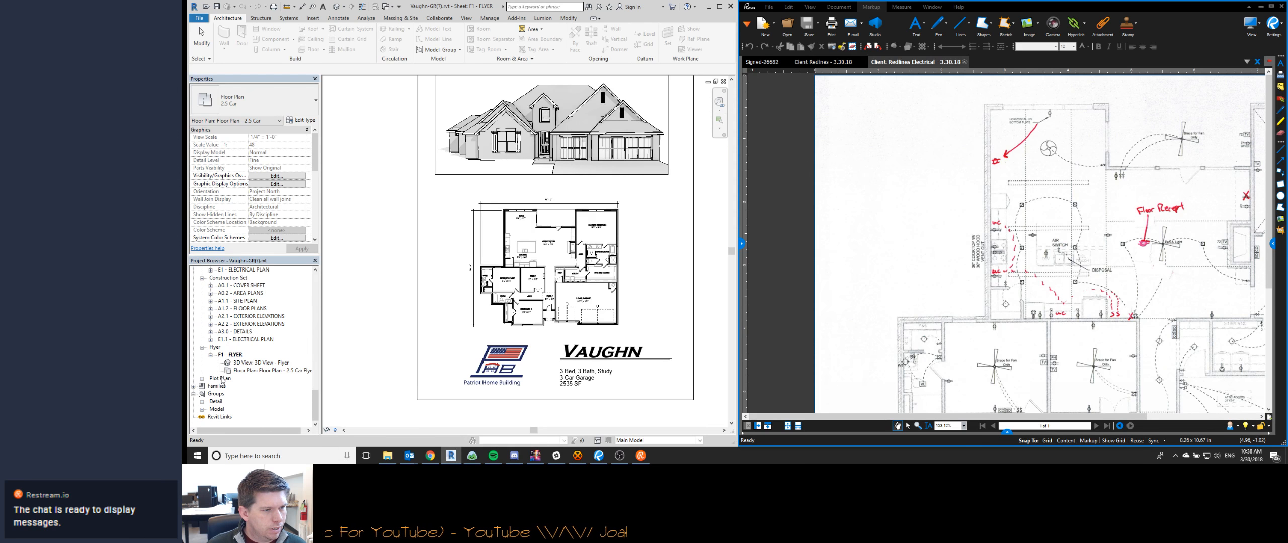
double_click(245, 339)
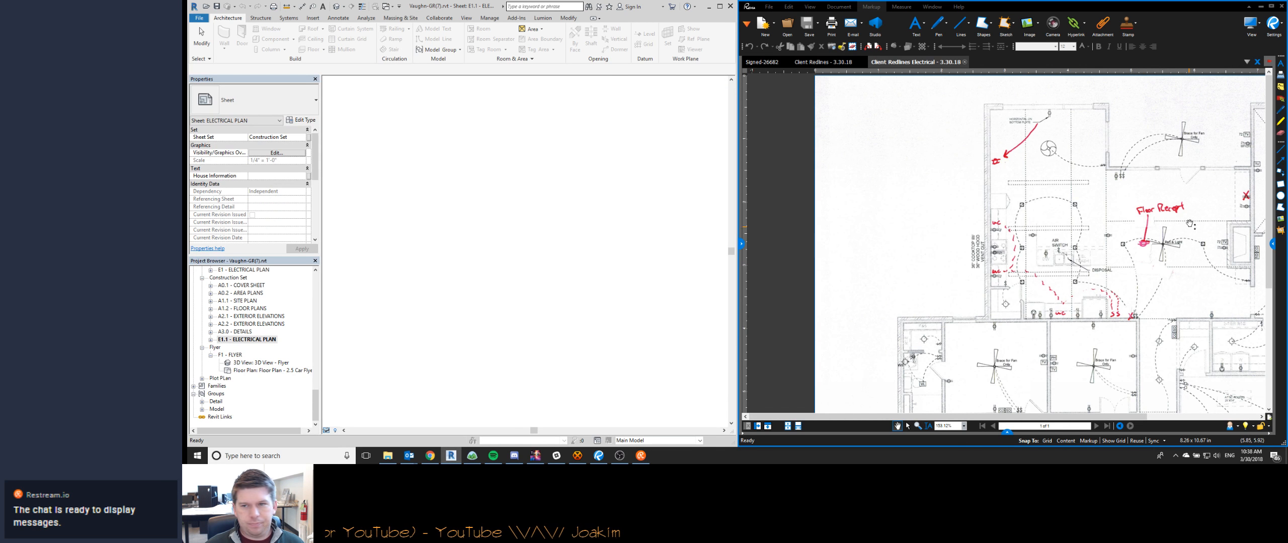
- Activate the electrical plan viewport on sheet E1.1, compare its kitchen area with the client redlines, and deactivate the viewport
left_click_drag(1019, 247, 873, 267)
left_click(522, 192)
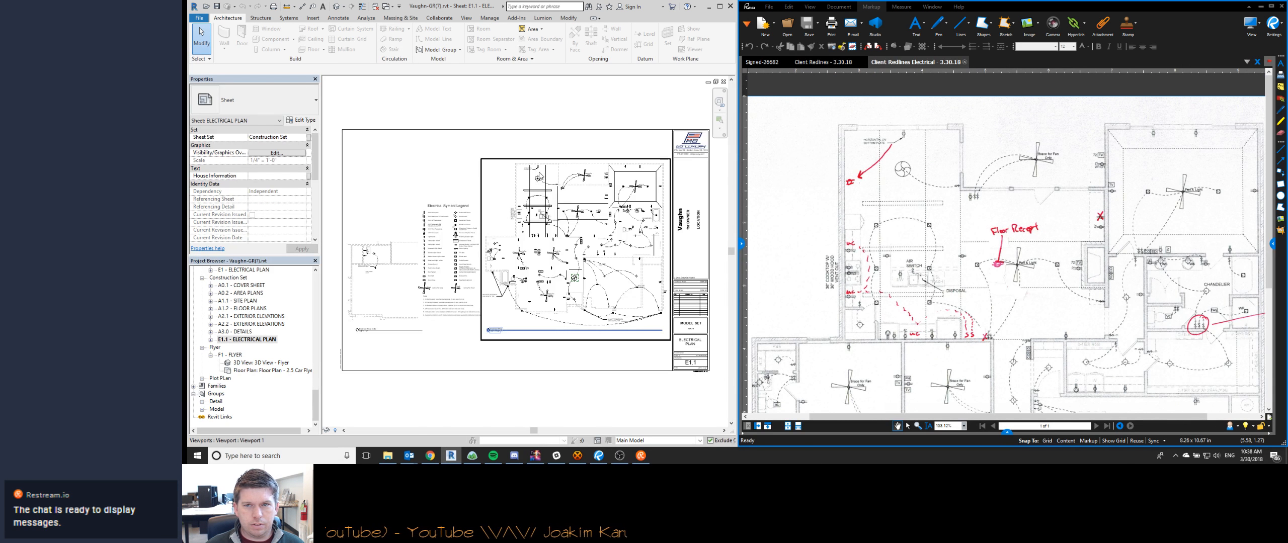
scroll(540, 176, "up", 6)
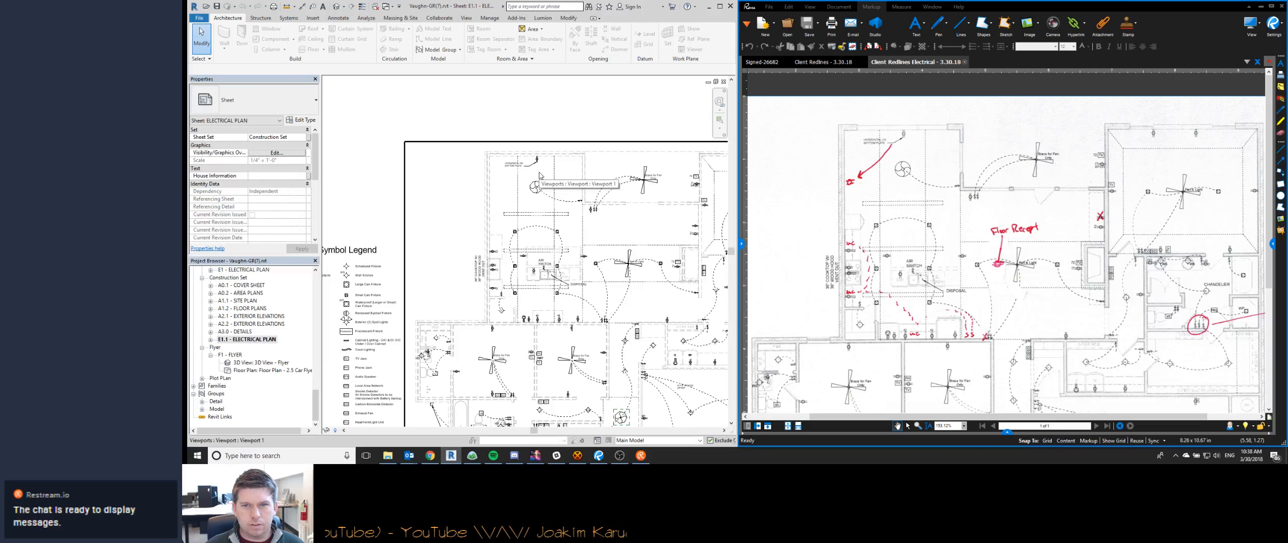
double_click(514, 165)
scroll(511, 162, "up", 2)
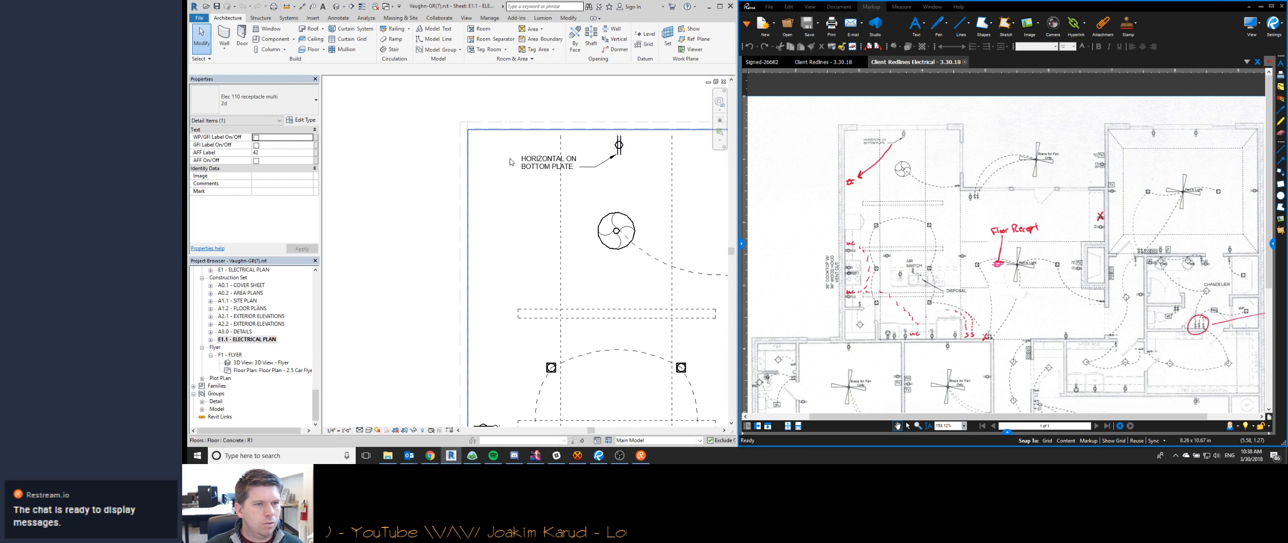
scroll(512, 165, "down", 3)
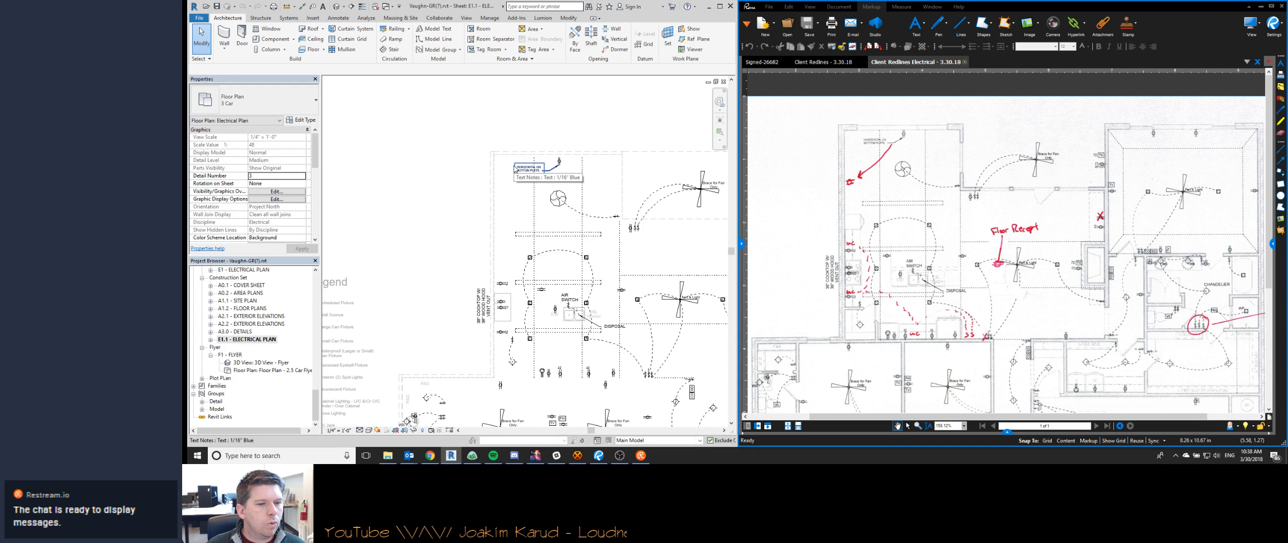
scroll(513, 167, "down", 3)
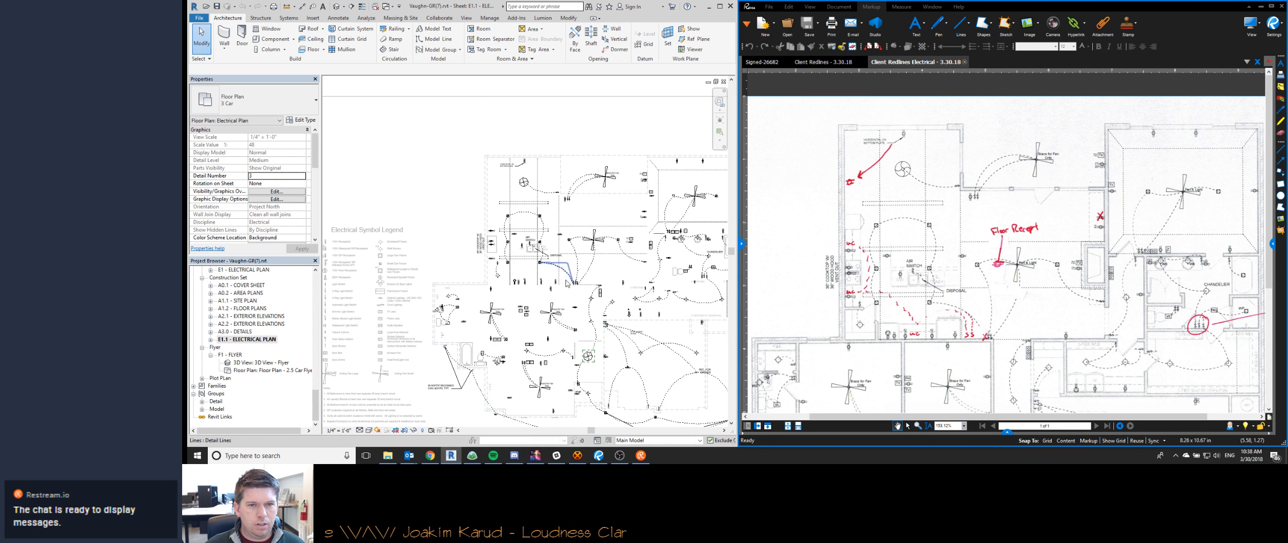
middle_click_drag(438, 185, 441, 191)
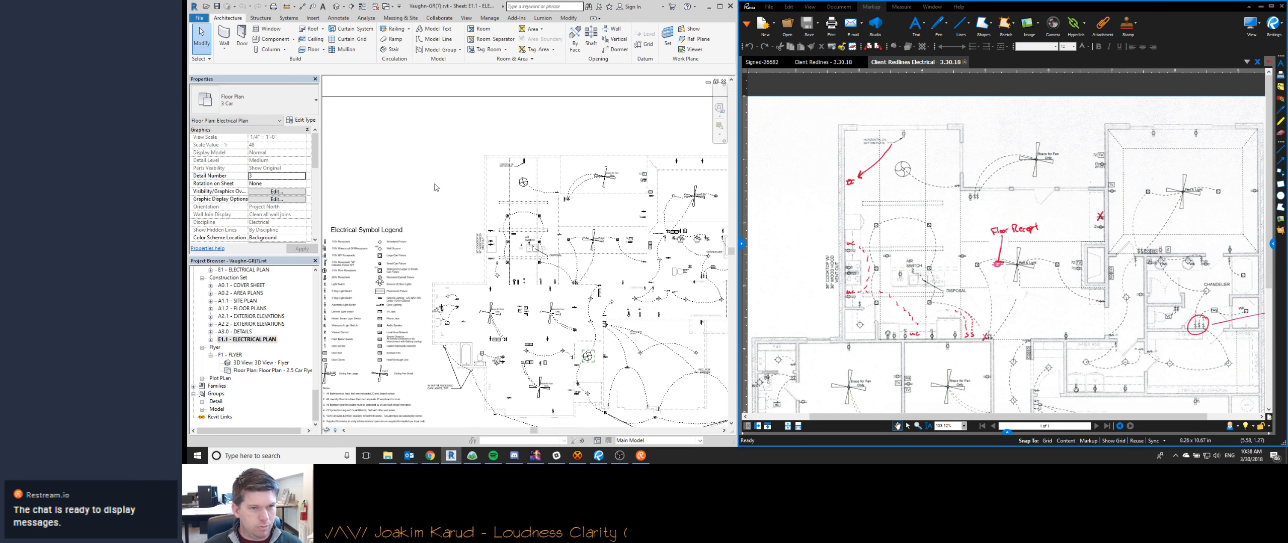
double_click(447, 161)
scroll(447, 160, "up", 3)
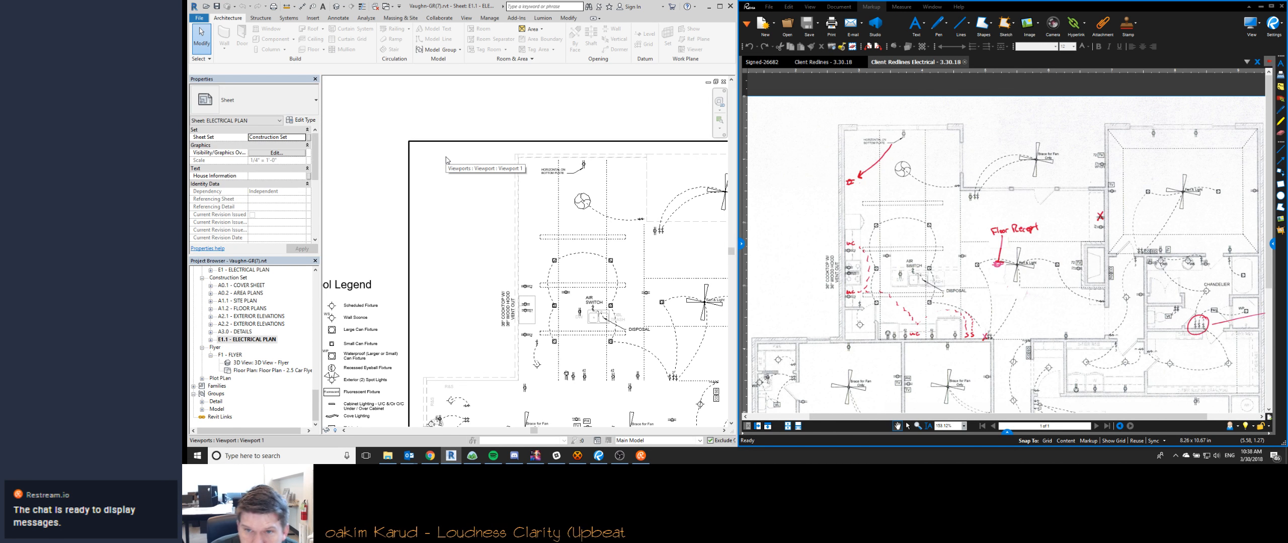
scroll(457, 155, "down", 5)
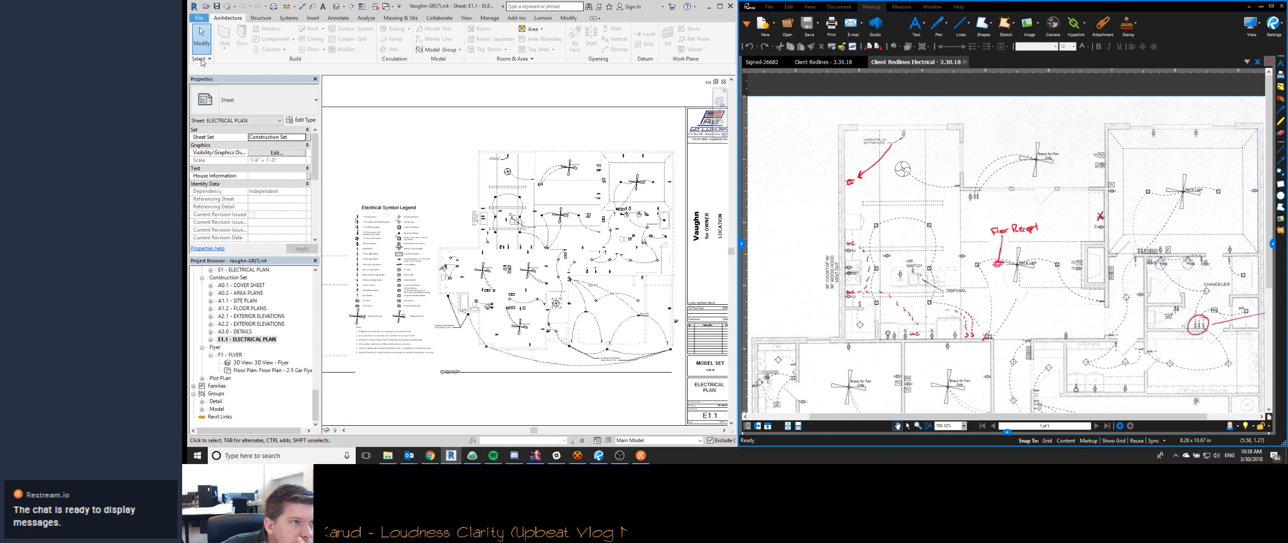
- Close the open Vaughn project and the Soto-Wilson(8) project
left_click(199, 17)
left_click(222, 247)
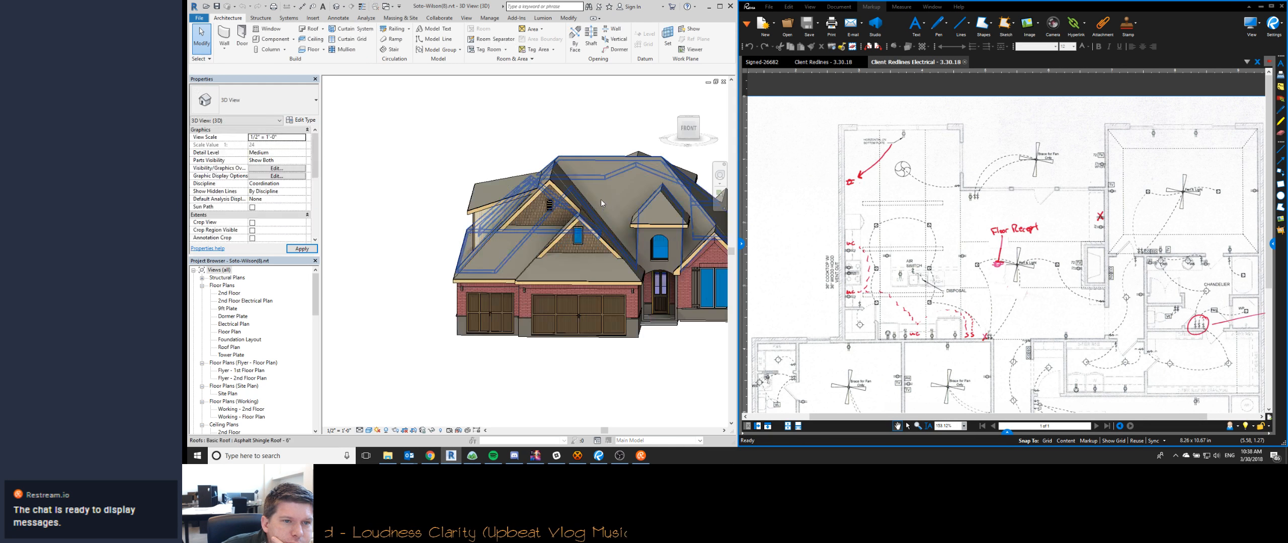
left_click(199, 18)
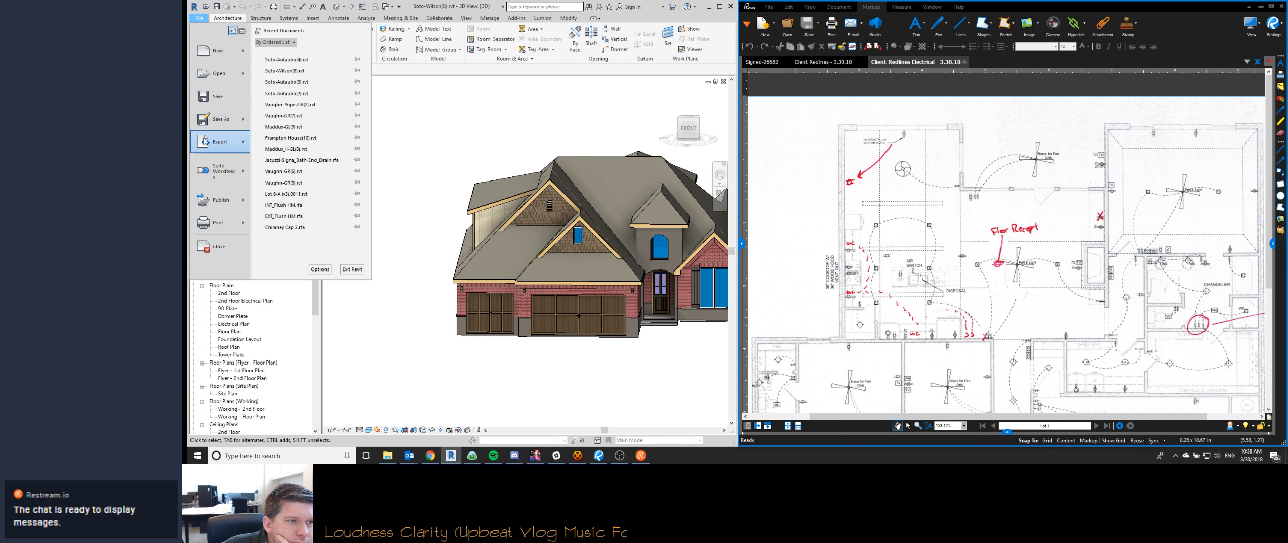
left_click(222, 247)
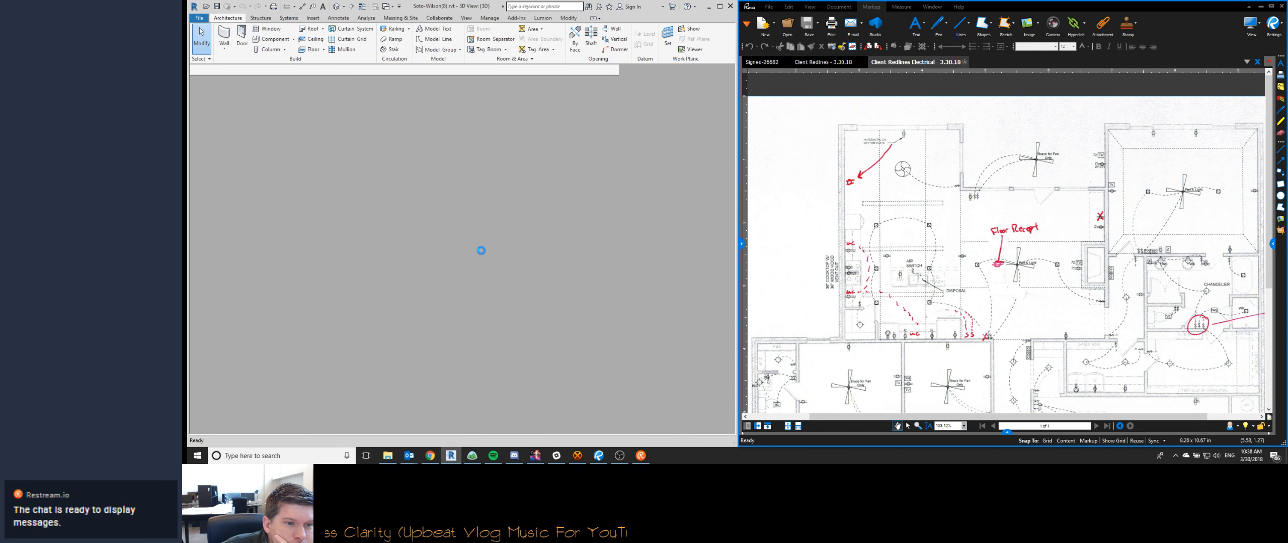
- Switch to Chrome and send the color pencil artist a chat reply of their username followed by "nice!"
left_click(430, 456)
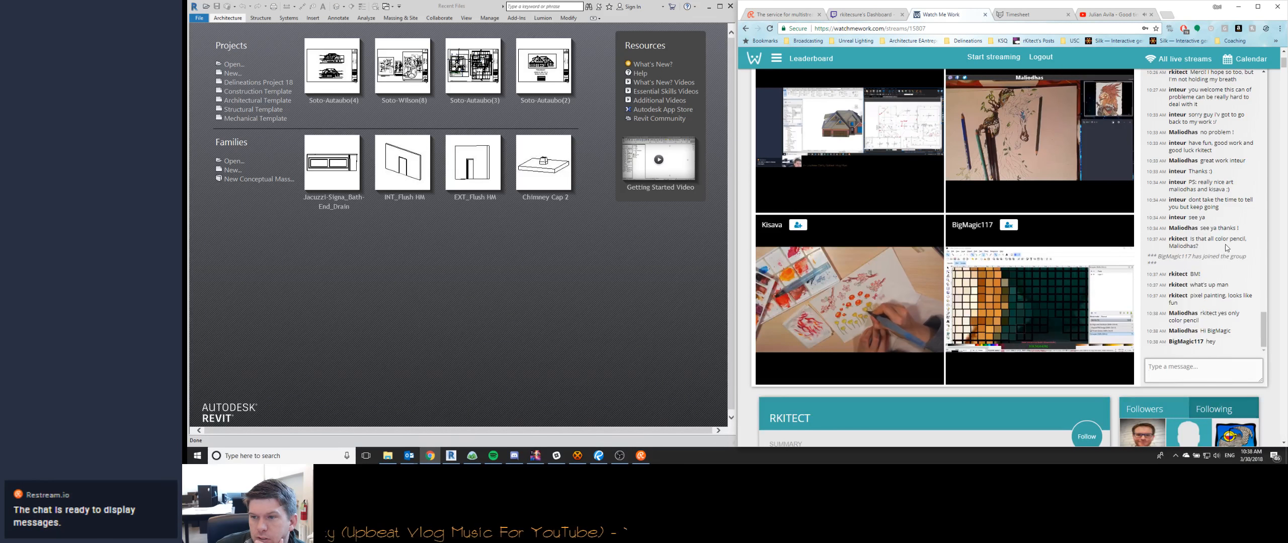
left_click(1190, 371)
type("Maliodhas, nice!")
key("Return")
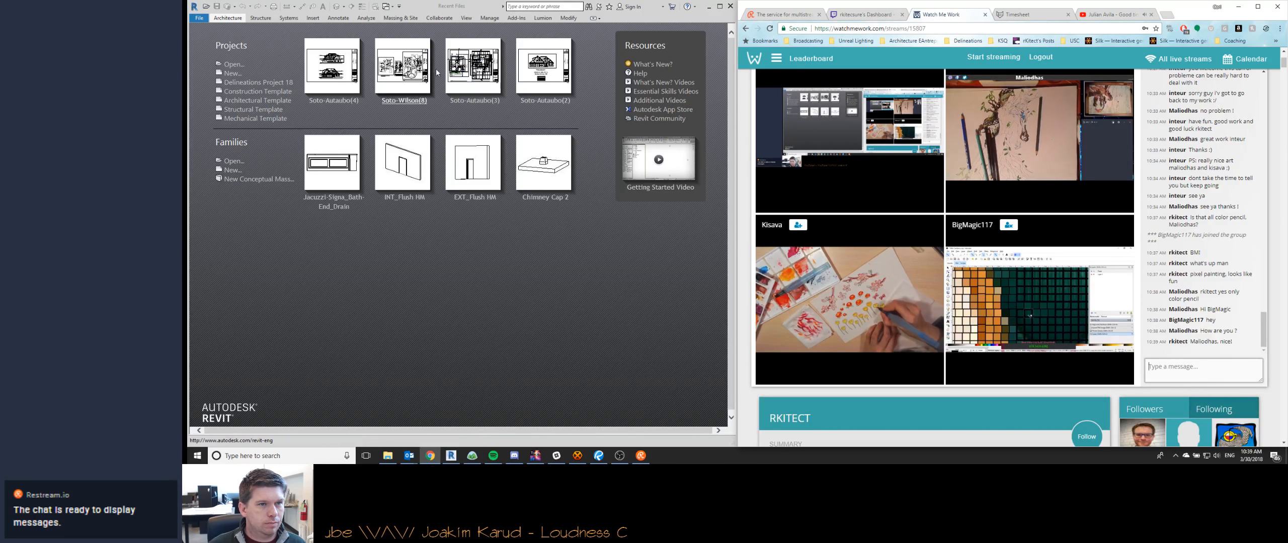
- Switch to Revit and open Vaughn-GR(7).rvt from the Base Plan folder within the Patriot Home Building plans
left_click(387, 362)
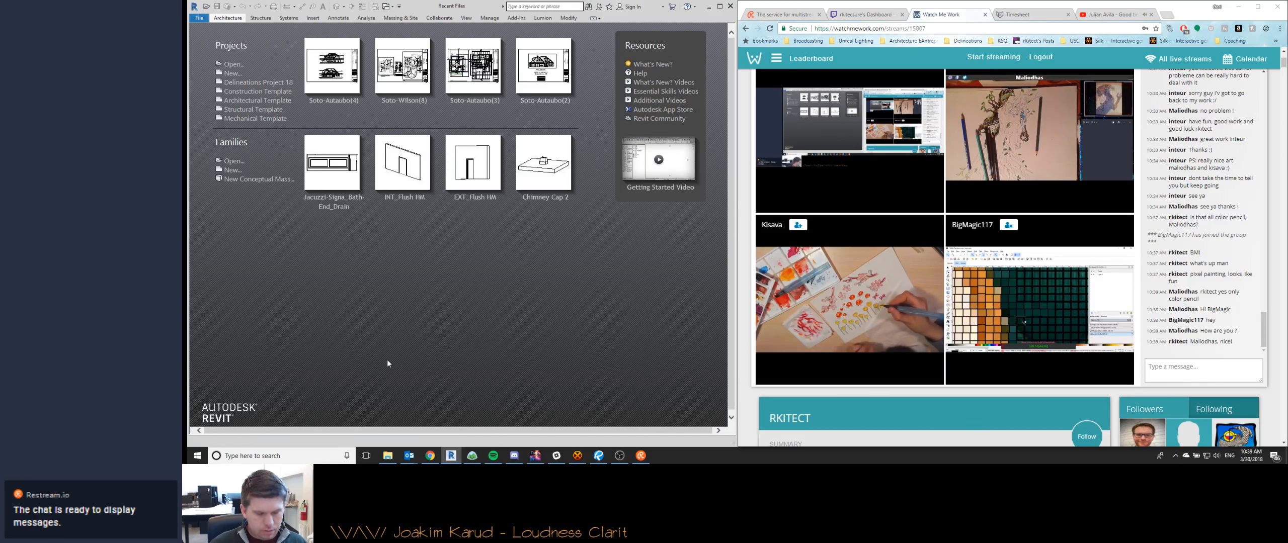
key("ctrl+o")
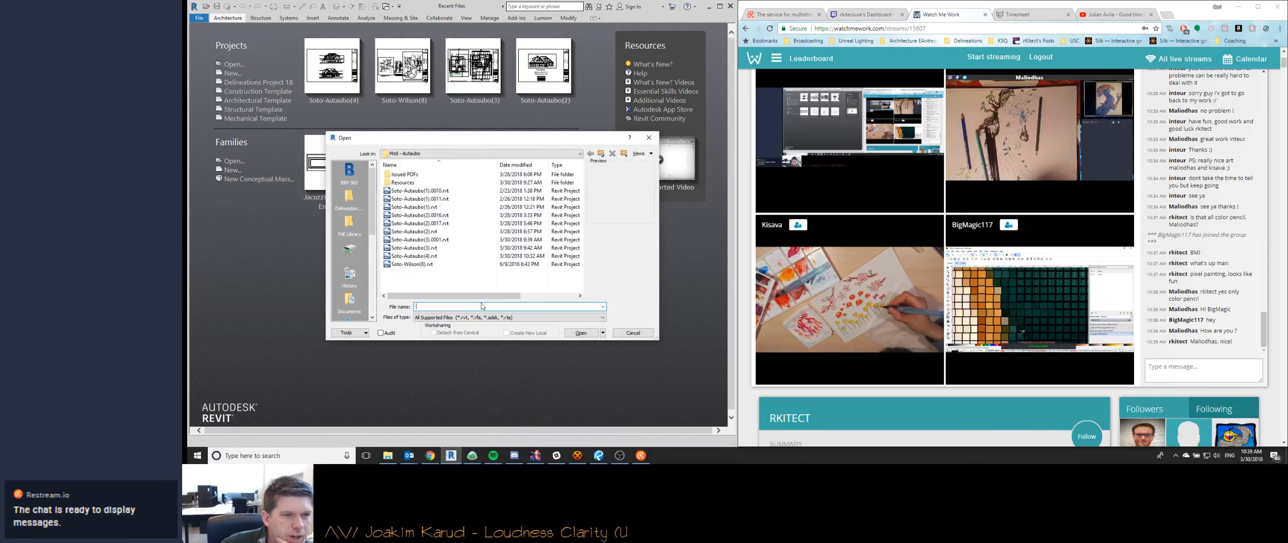
left_click(601, 154)
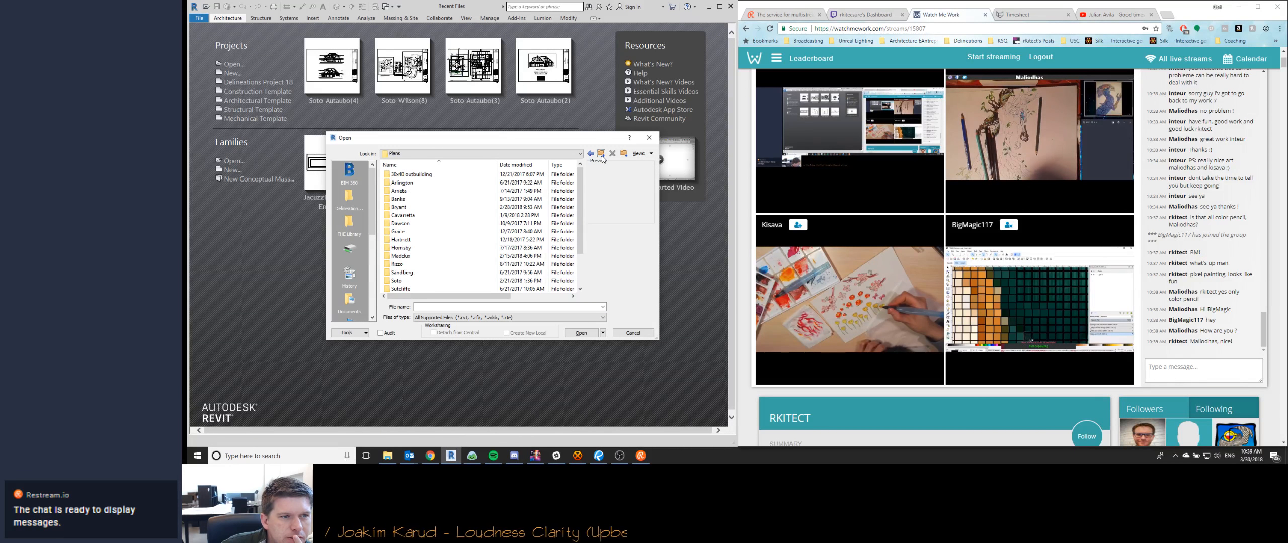
left_click(601, 155)
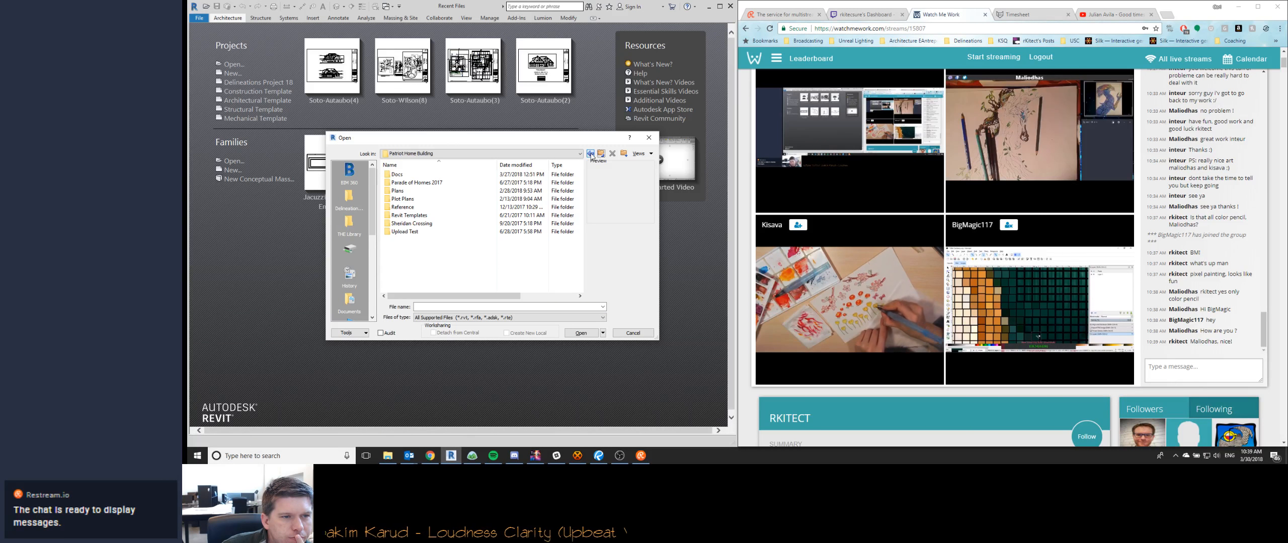
double_click(397, 191)
scroll(425, 243, "down", 2)
double_click(401, 256)
double_click(401, 175)
scroll(417, 243, "down", 7)
left_click(415, 280)
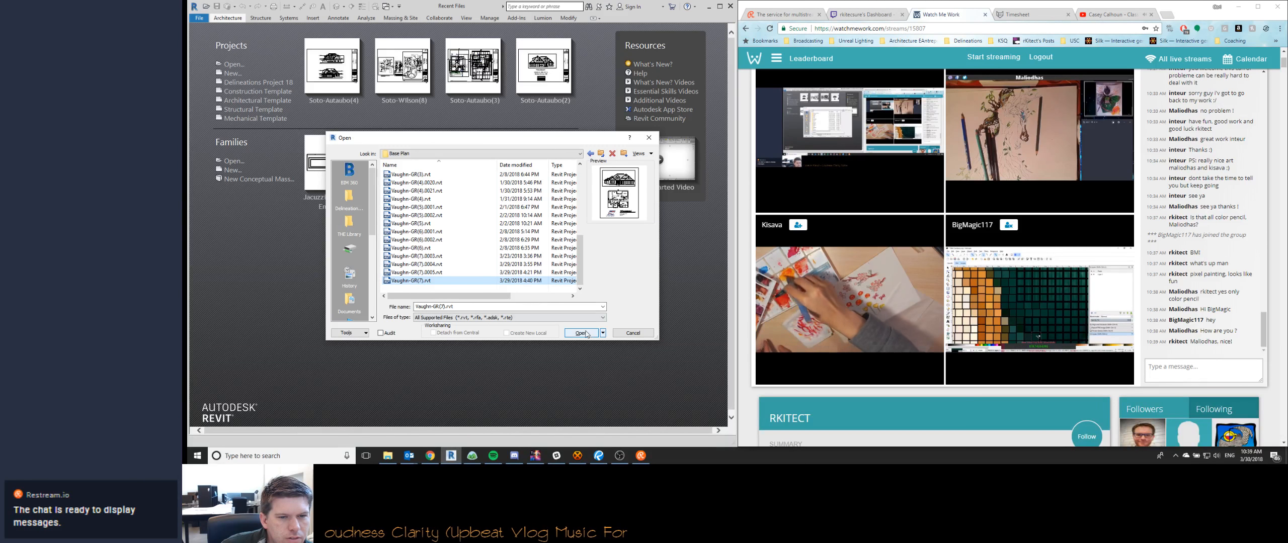
left_click(583, 333)
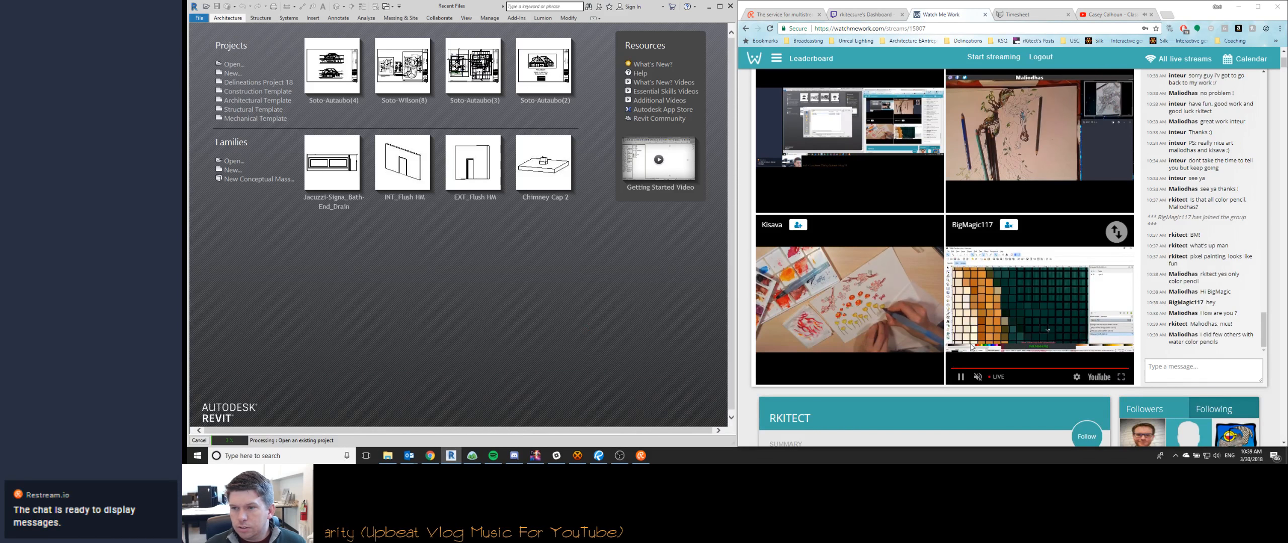
- Reply in the Chrome chat "I have yet to try water color pencils, but I love the water color medium even though I'm not that great at it"
scroll(971, 347, "up", 4)
scroll(1022, 179, "down", 6)
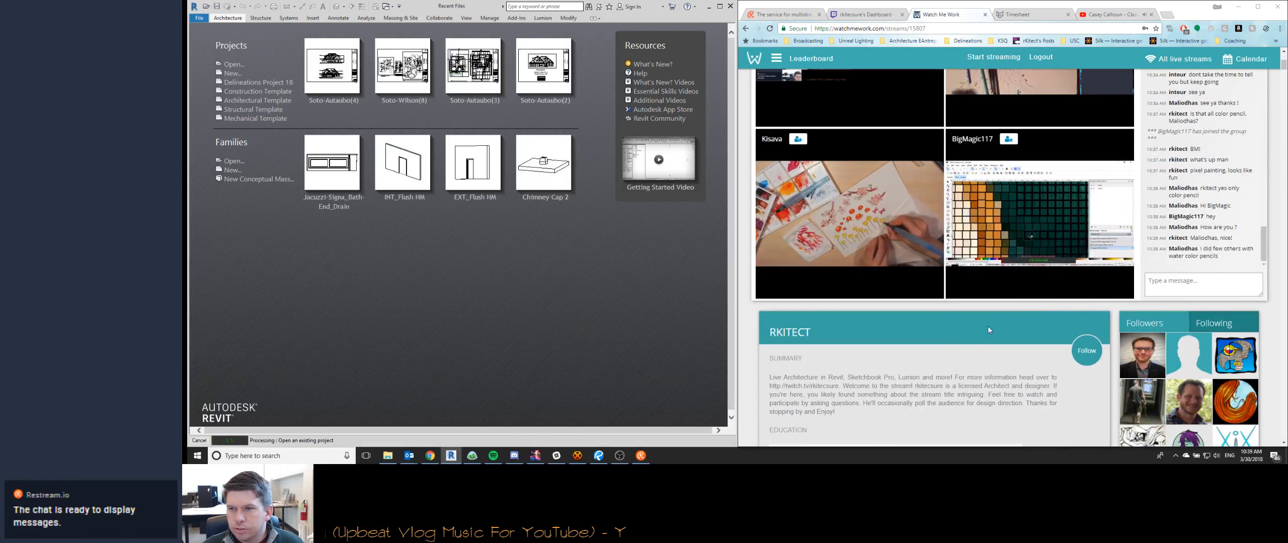
scroll(903, 349, "up", 2)
scroll(891, 380, "up", 1)
left_click(1192, 410)
type("I have yet to try water color pencils, but")
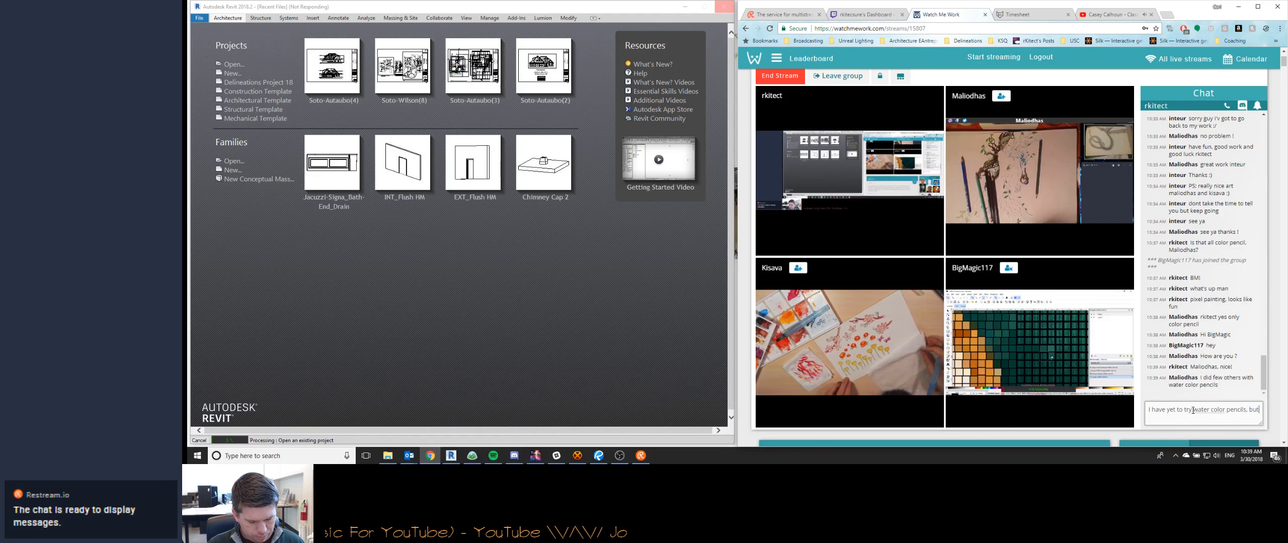
type(" I love the water color medium even though I'm not that great at")
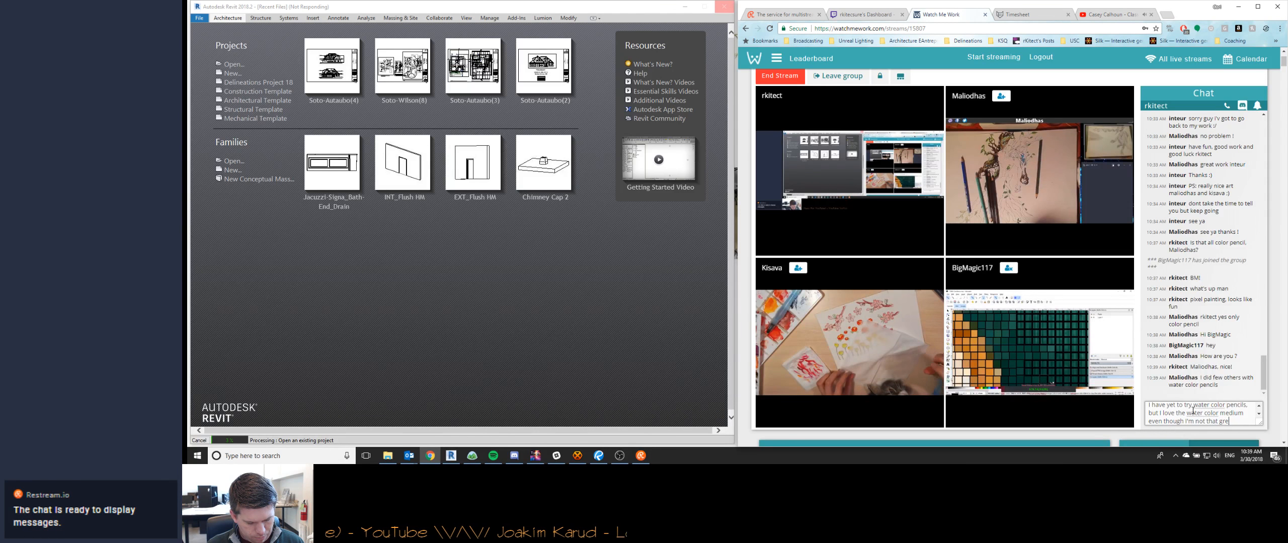
type(" it")
key("Return")
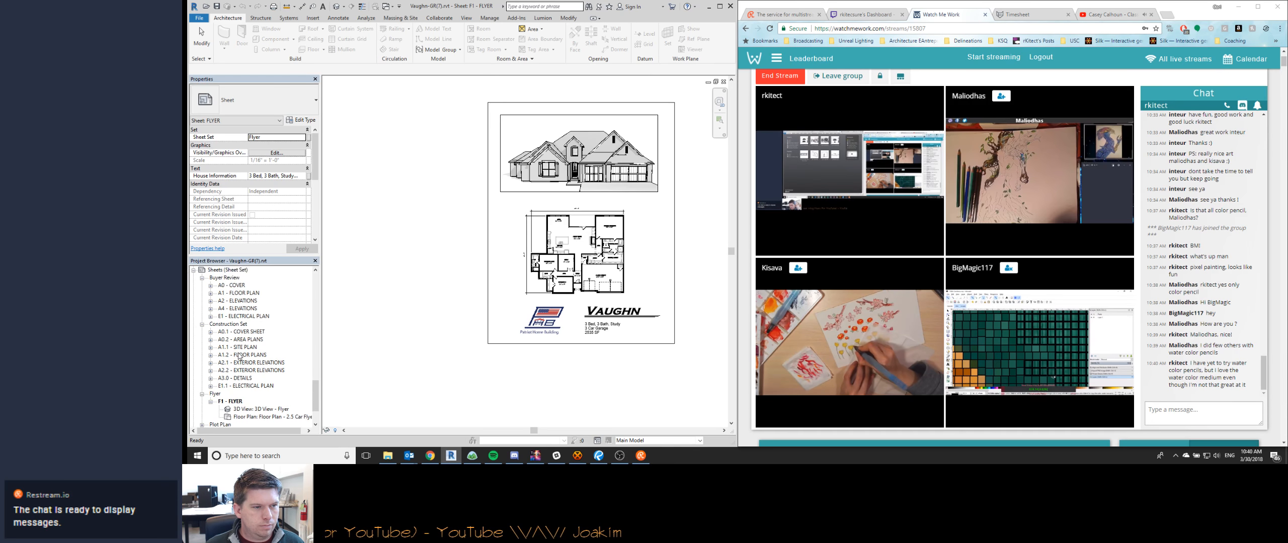
- Switch to Revit and open the Construction Set sheet A0.1 - Cover Sheet of the Vaughn project
left_click(245, 324)
double_click(245, 324)
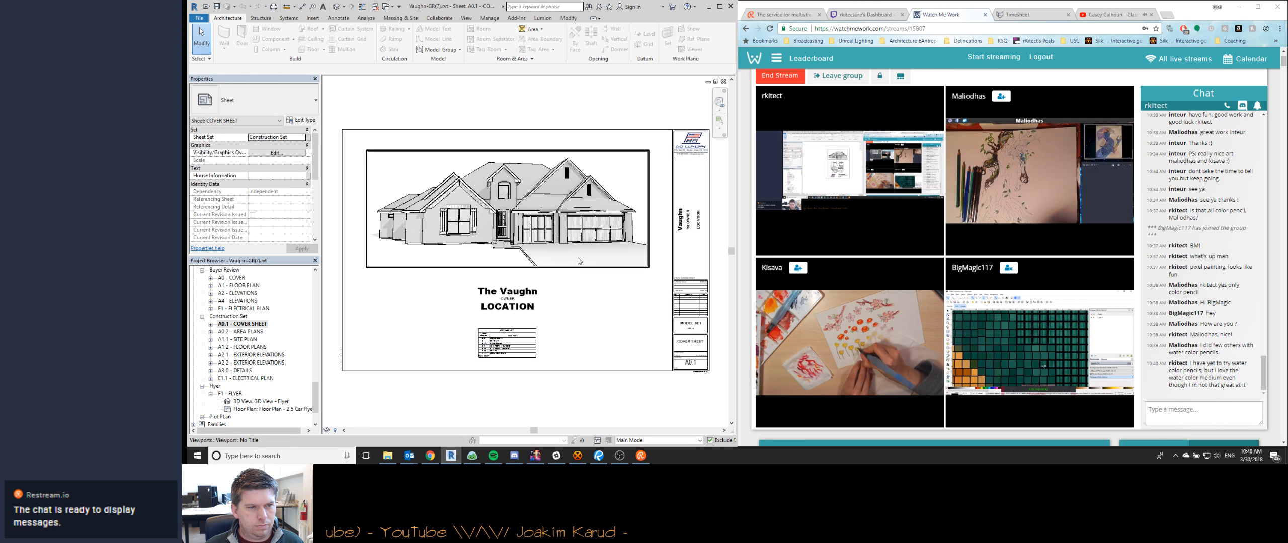
- Switch to Bluebeam Revu and examine the red markups on the Client Redlines Electrical - 3.30.18 plan, from the front bedrooms to the kitchen
scroll(704, 297, "up", 3)
scroll(707, 299, "down", 3)
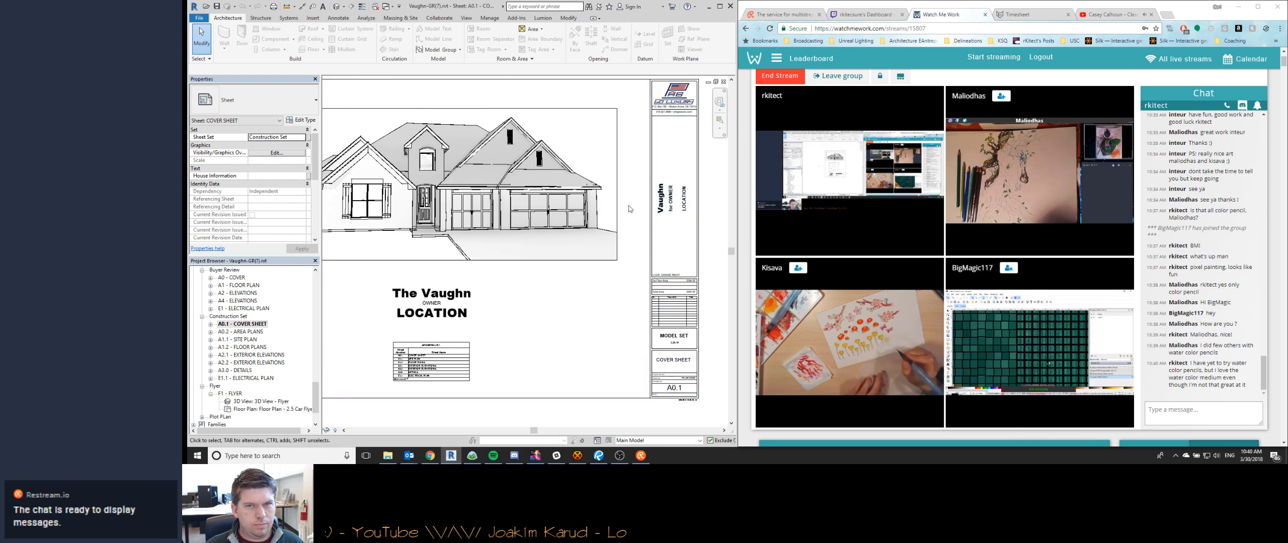
left_click(599, 455)
scroll(884, 266, "down", 3)
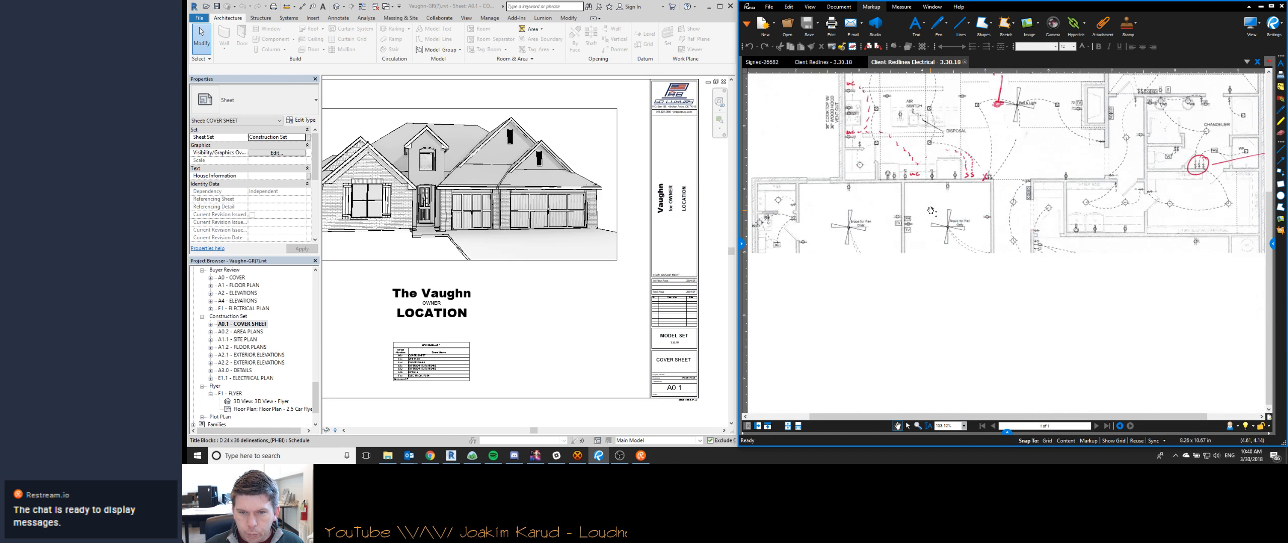
scroll(961, 267, "down", 2, "ctrl")
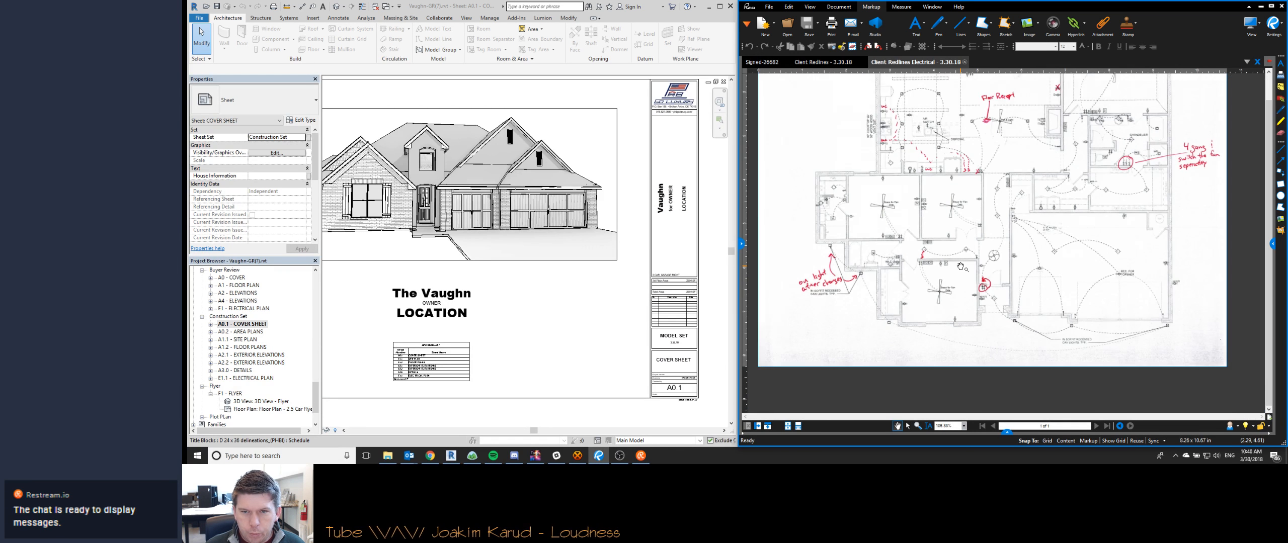
scroll(818, 275, "up", 2, "ctrl")
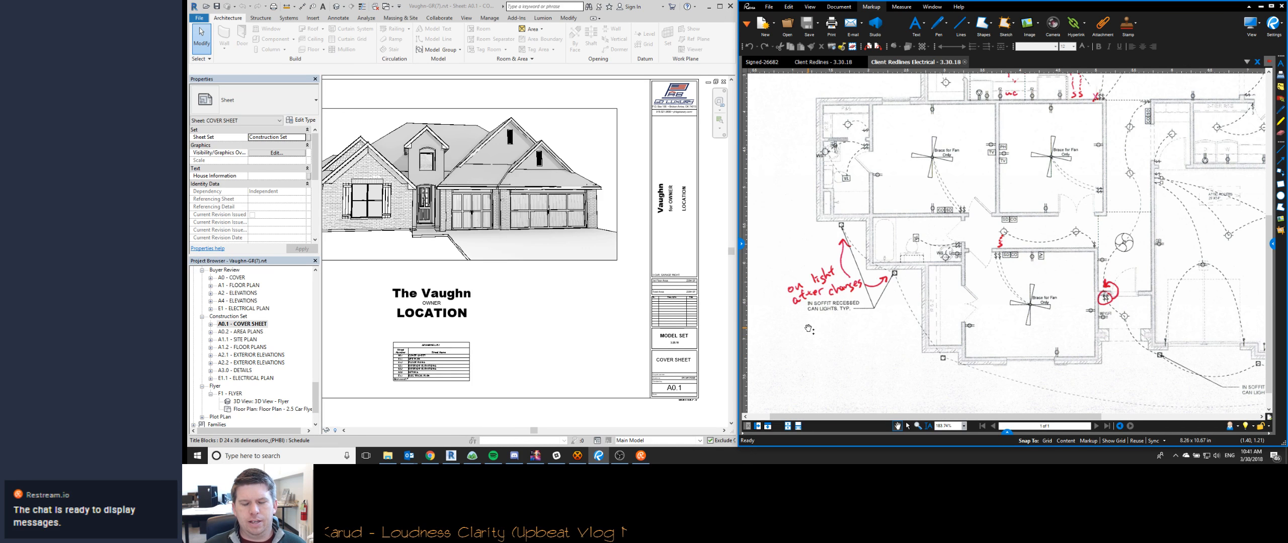
scroll(807, 327, "up", 3)
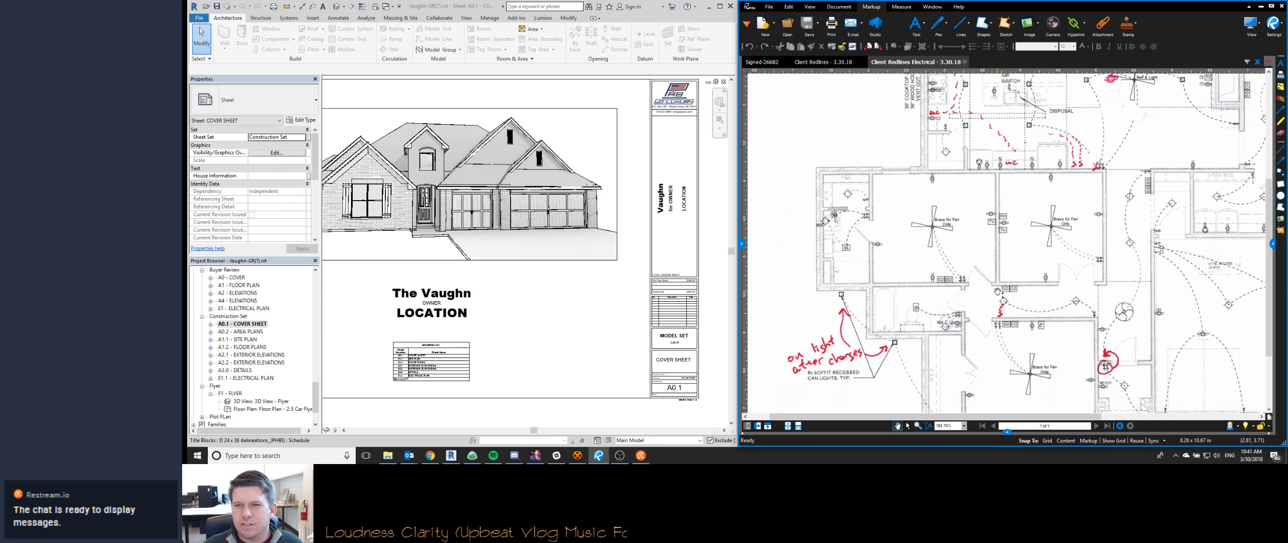
scroll(997, 290, "up", 3)
scroll(997, 292, "up", 3)
left_click(498, 274)
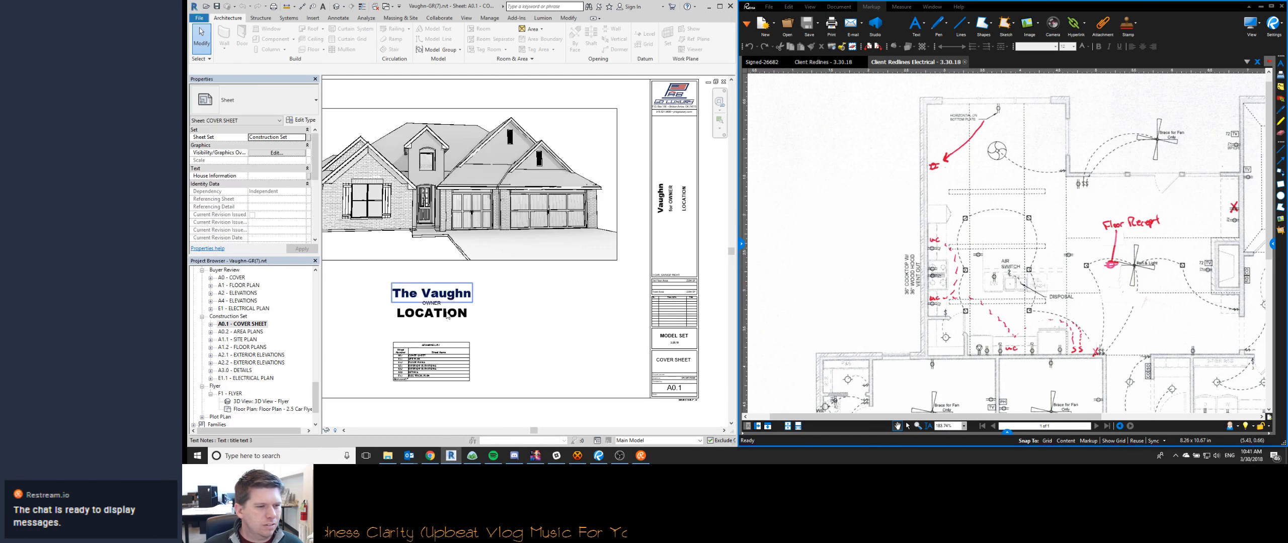
- Show the Client Redlines - 3.30.18 document and rotate its page counterclockwise until the floor plan reads upright
left_click(829, 63)
scroll(900, 232, "up", 5)
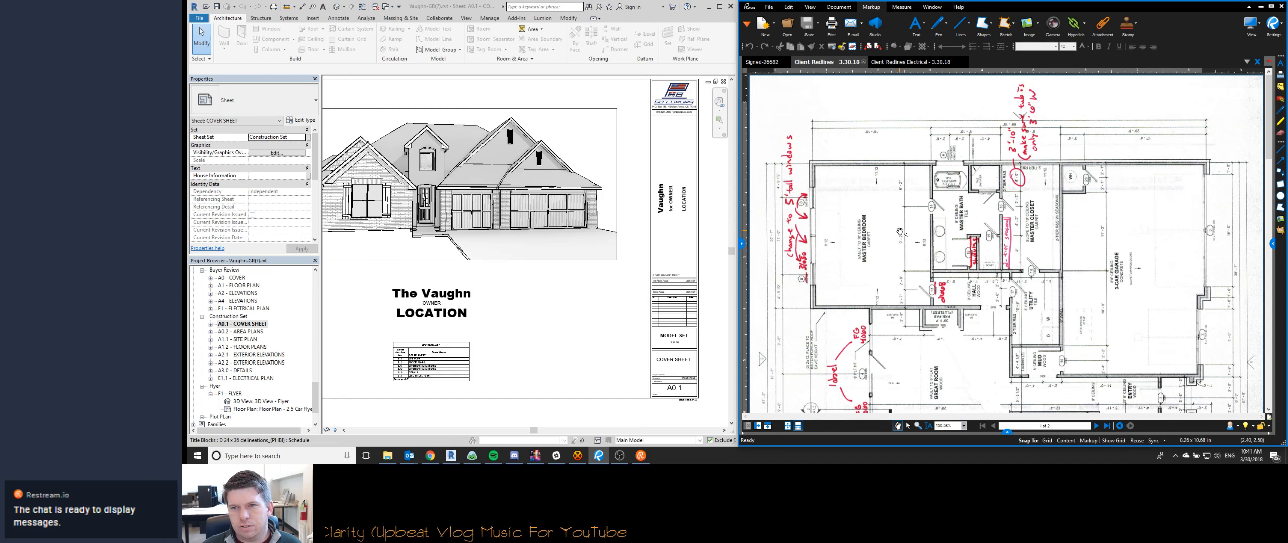
scroll(900, 233, "down", 1, "ctrl")
key("ctrl+shift+minus")
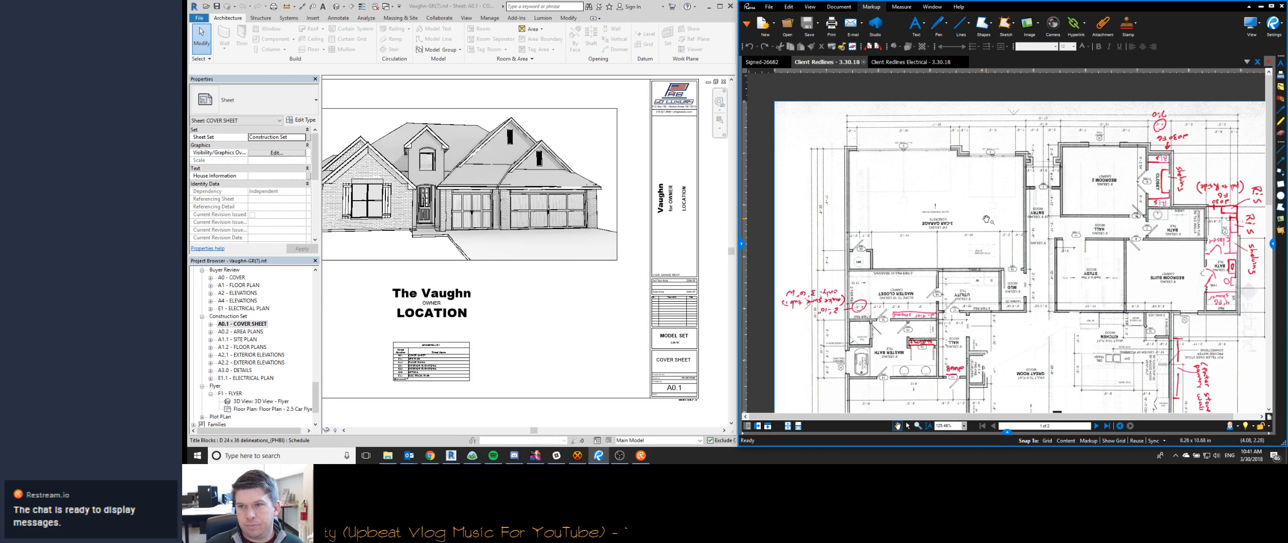
key("ctrl+shift+minus")
key("ctrl+shift+minus")
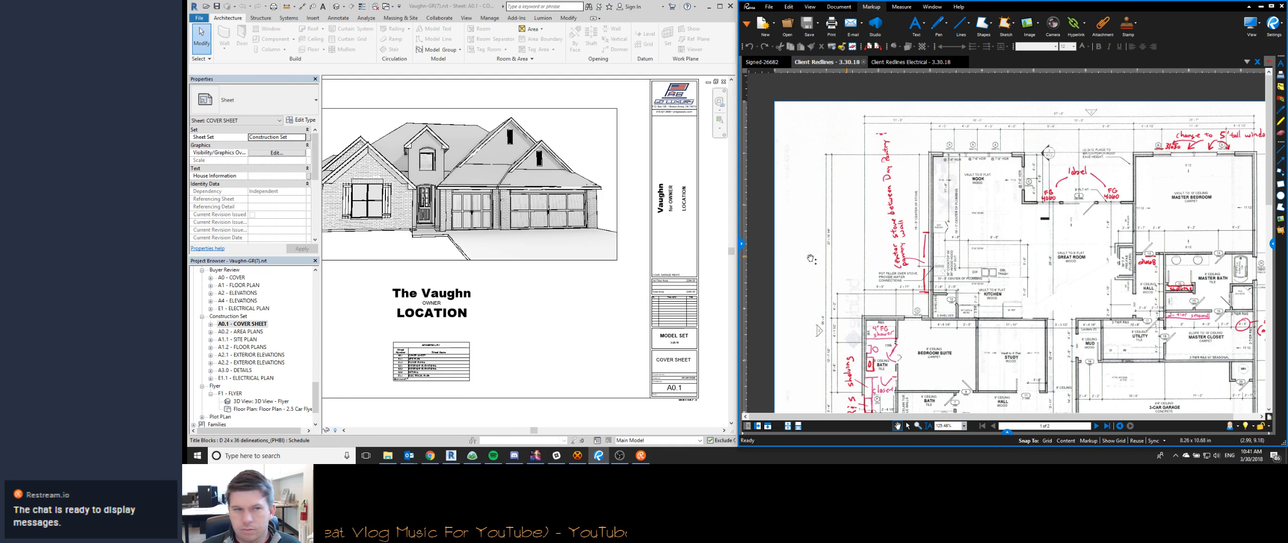
- Switch to Revit, open sheet A1.2 - Floor Plans and activate its floor plan viewport at the master bedroom's rear wall, matching the redline view
double_click(245, 348)
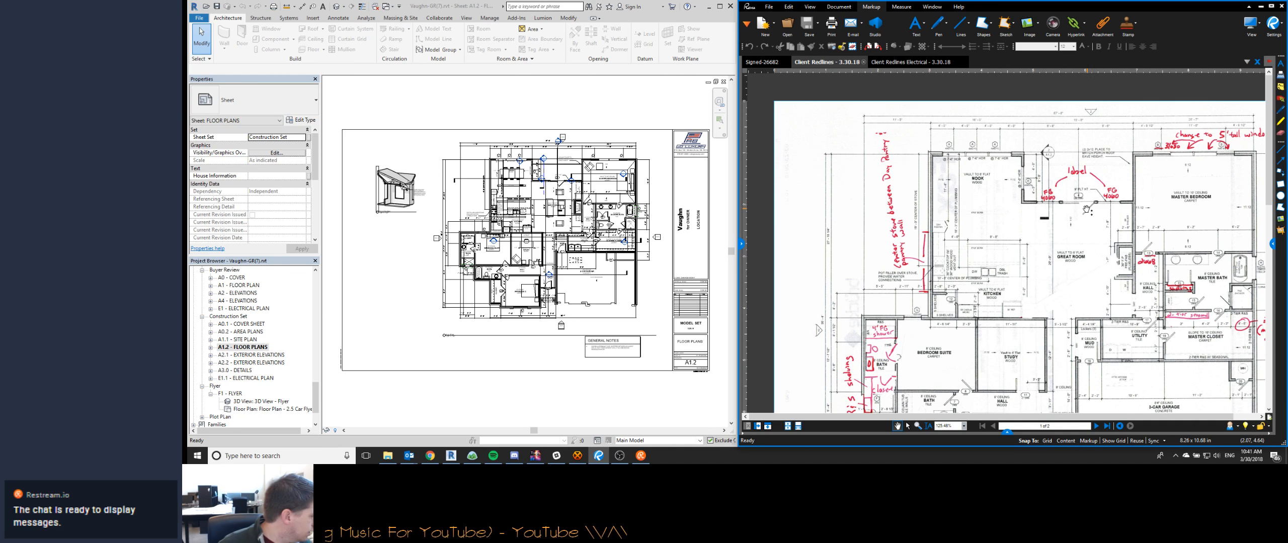
left_click_drag(1150, 235, 1058, 266)
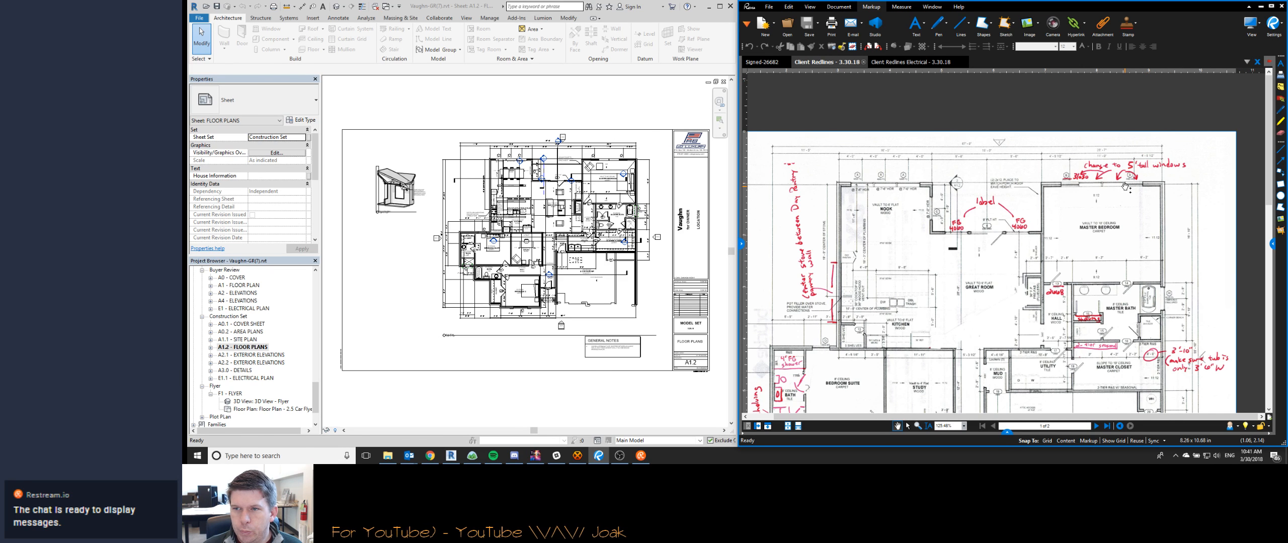
scroll(1123, 190, "up", 4)
scroll(628, 134, "up", 5)
middle_click_drag(578, 273, 552, 316)
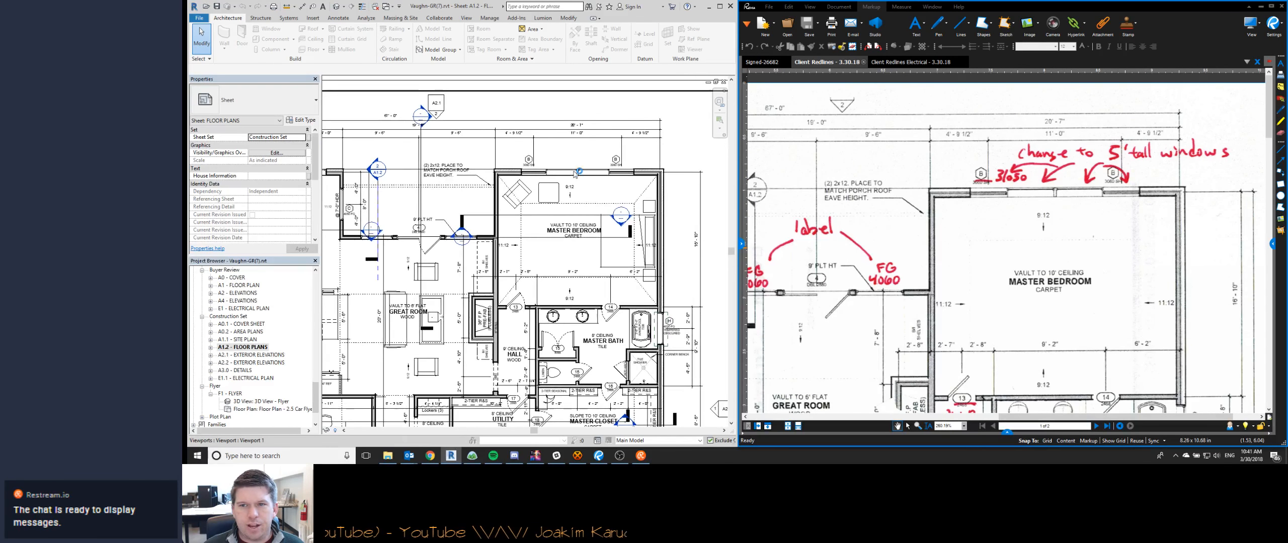
scroll(576, 176, "up", 3)
double_click(474, 170)
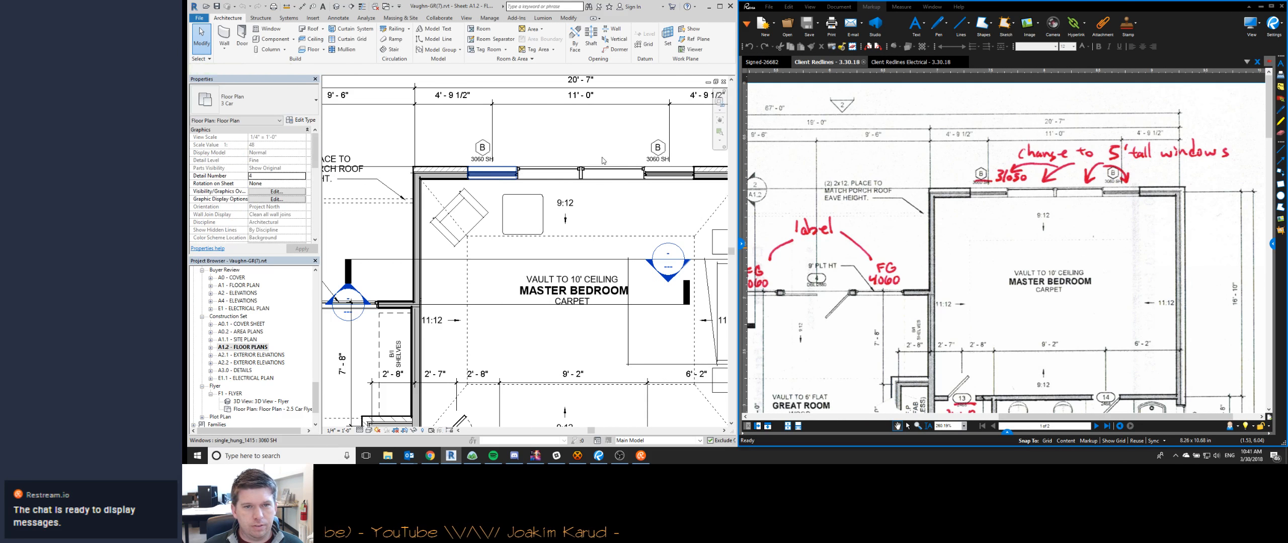
- Change the two single-hung windows in the master bedroom's rear wall to type 3050 SH with a 7' 0" head height
left_click(481, 173)
left_click(679, 177, "ctrl")
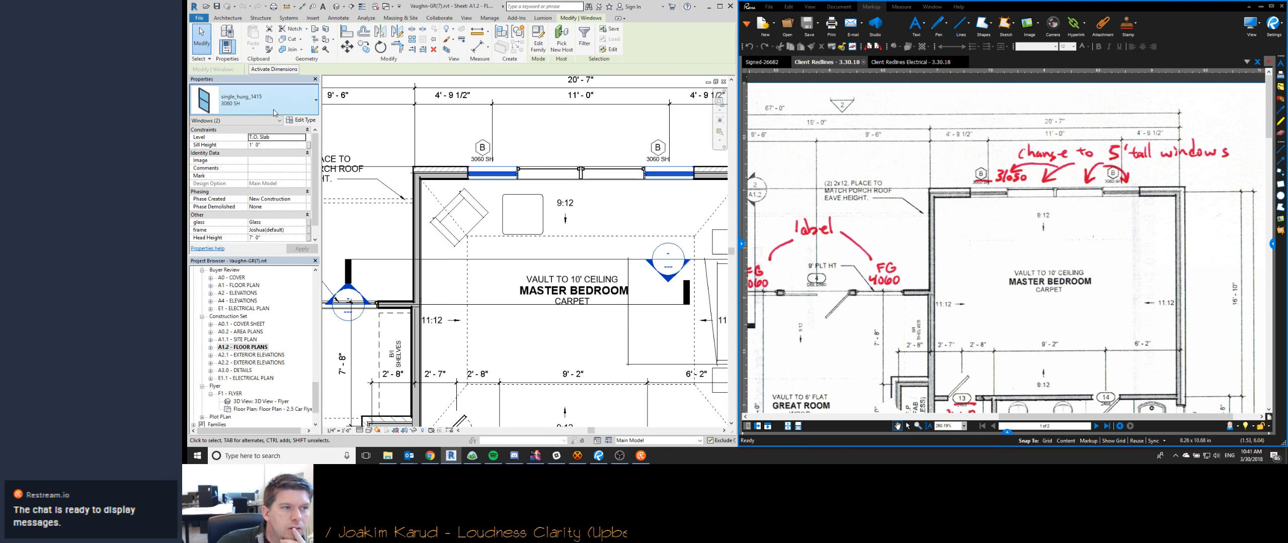
left_click(253, 110)
left_click(241, 237)
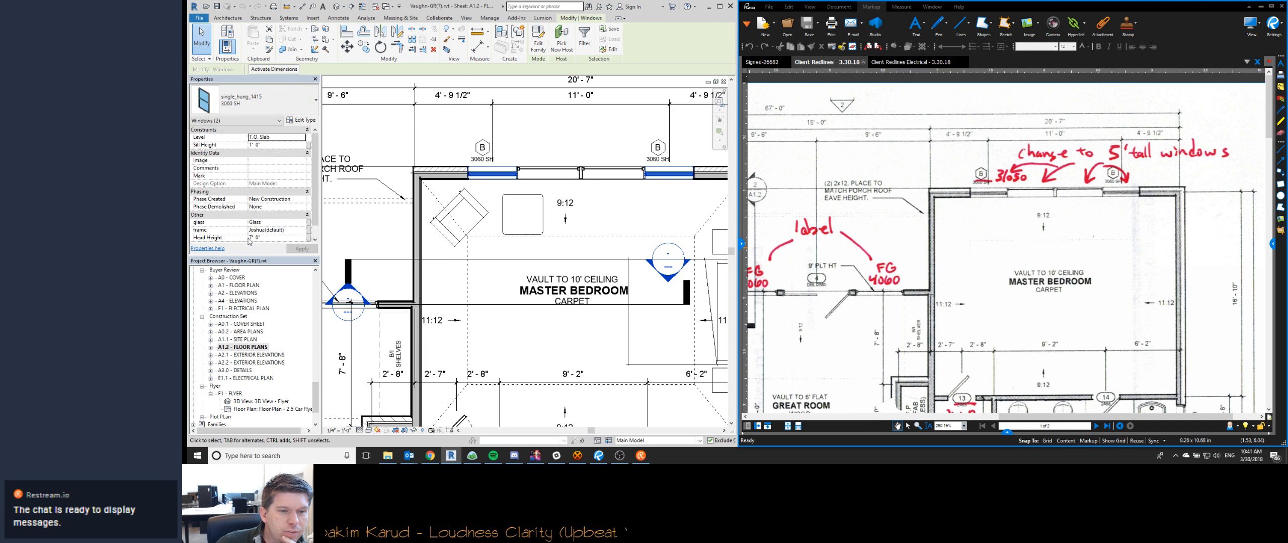
left_click(277, 238)
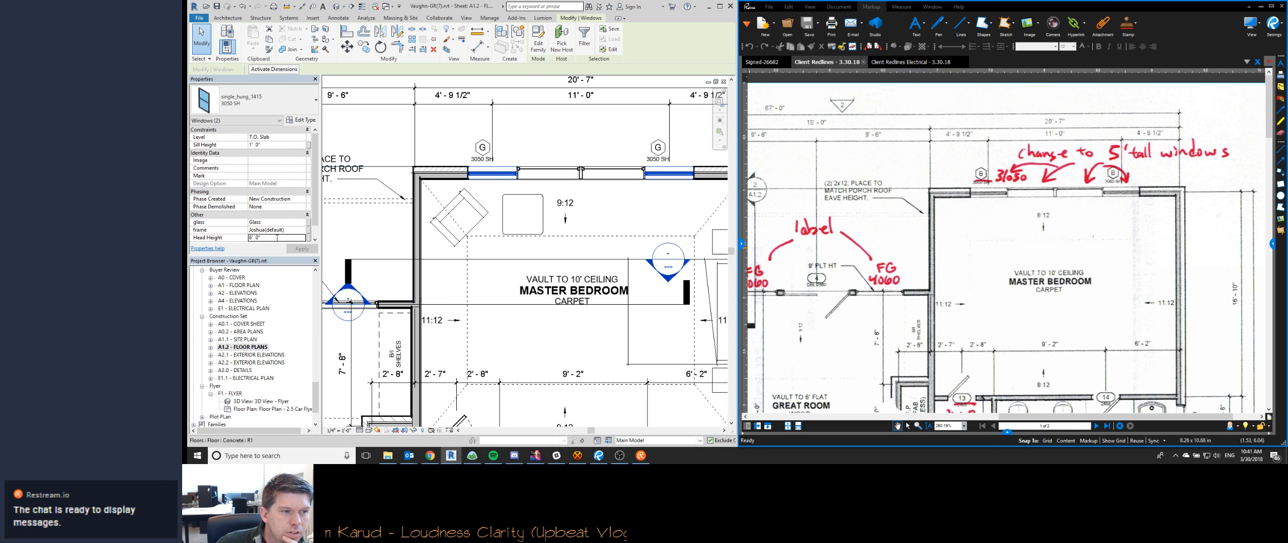
type("7")
key("Return")
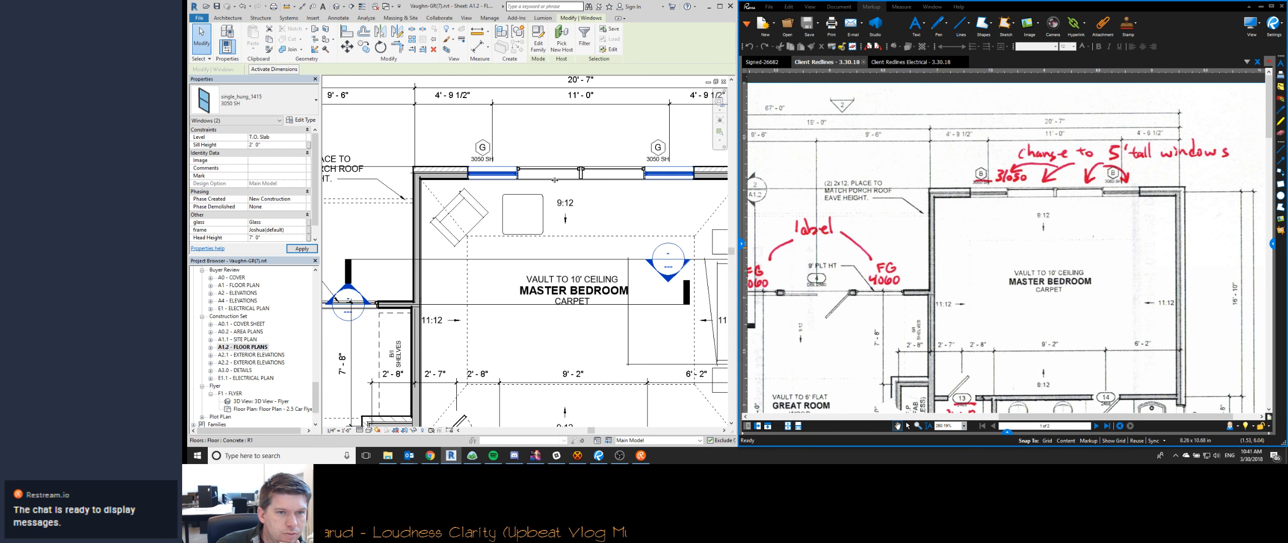
- Duplicate the type of the twin fixed window between them as 4050 FG TWIN and set its height to 5' 0"
left_click(555, 179)
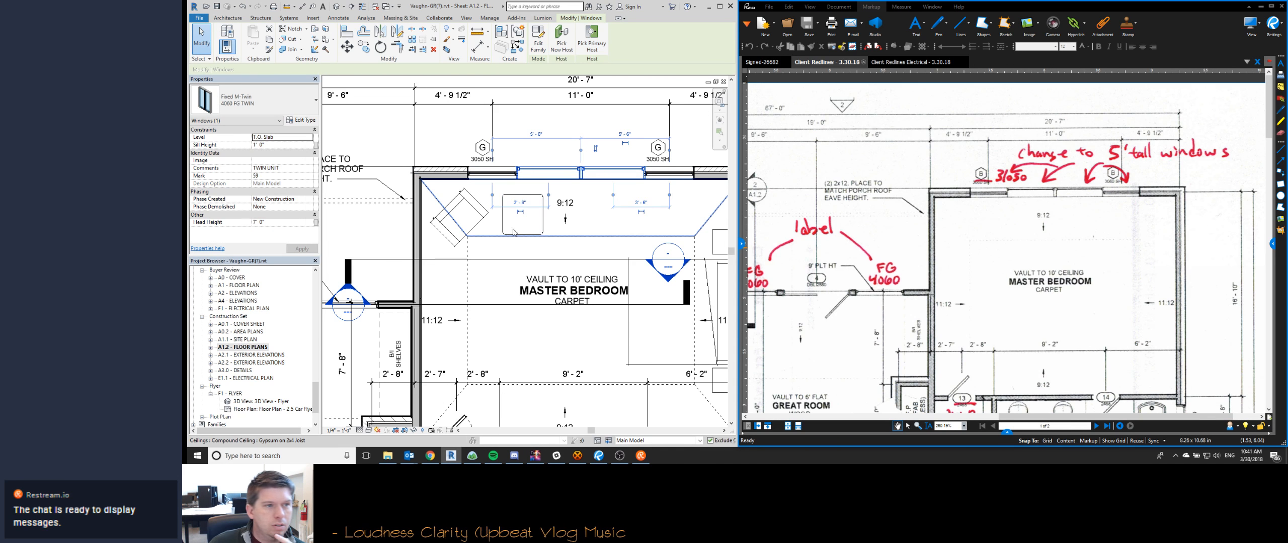
left_click(255, 93)
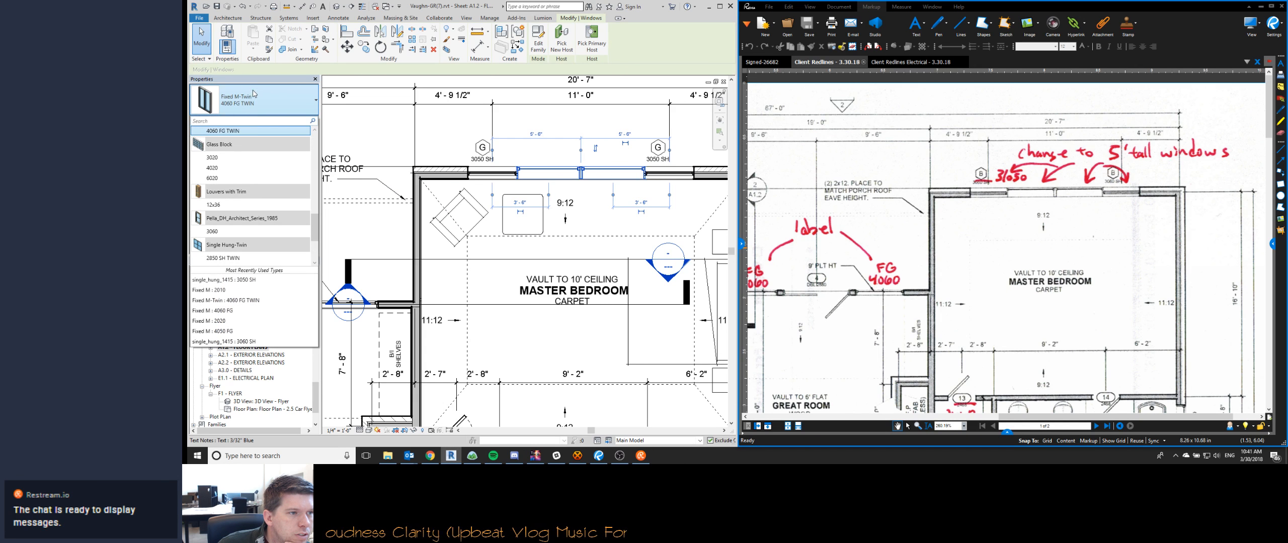
scroll(262, 226, "up", 2)
scroll(262, 228, "up", 2)
left_click(293, 103)
left_click(304, 123)
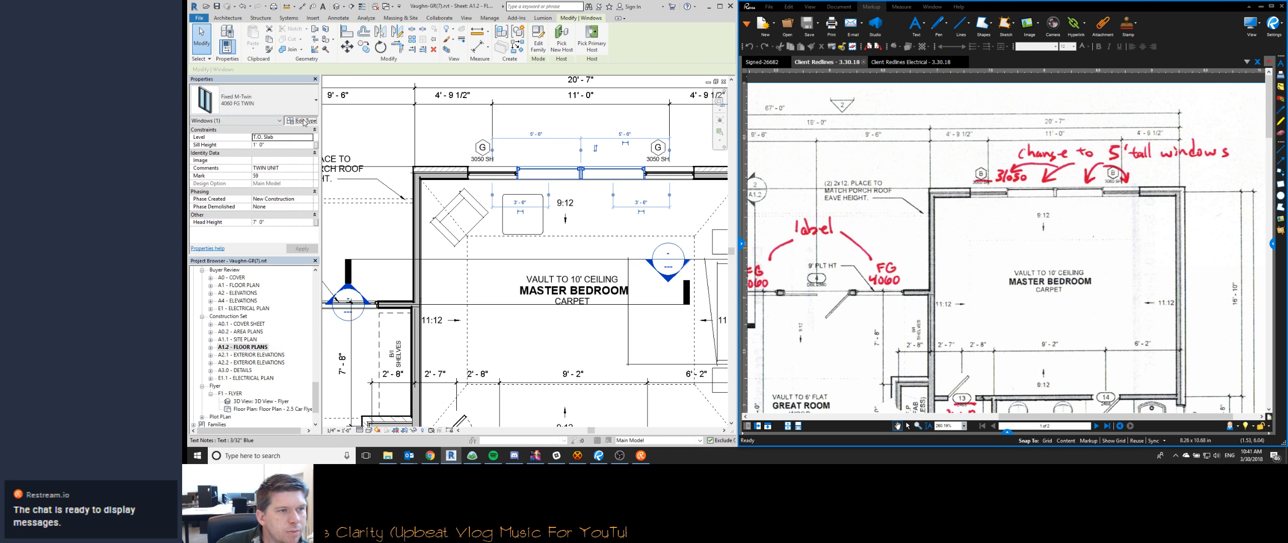
left_click(859, 135)
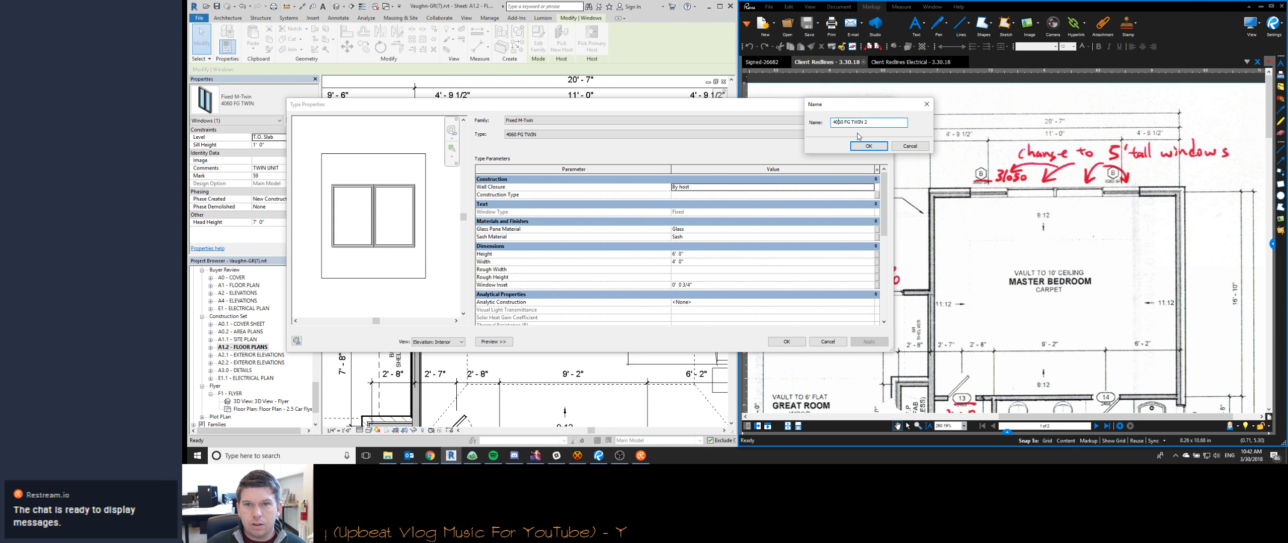
key("Return")
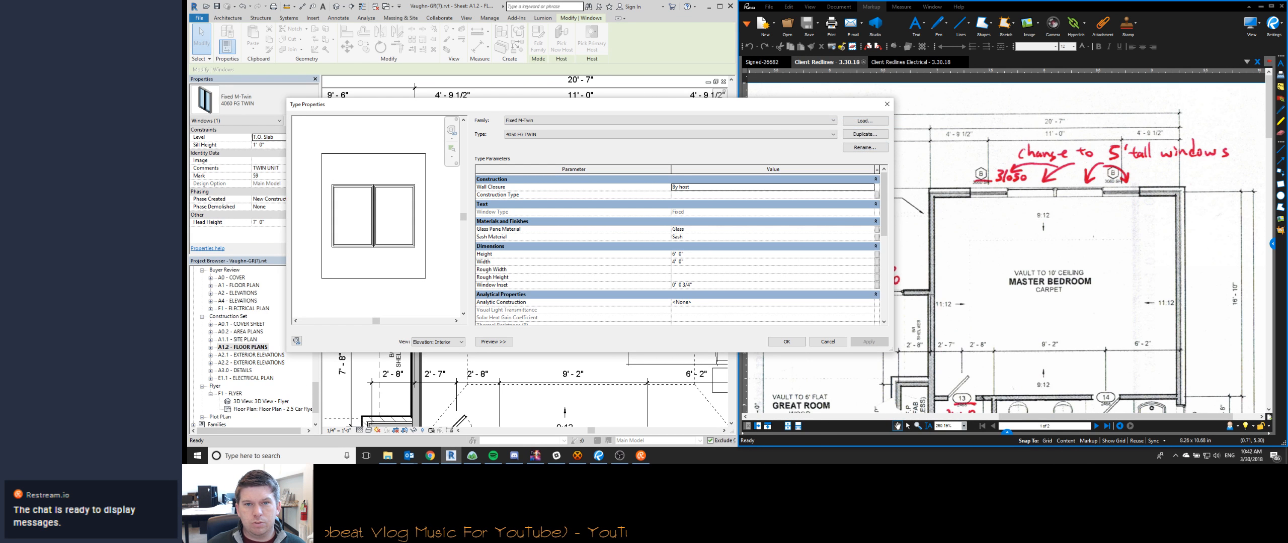
left_click(709, 261)
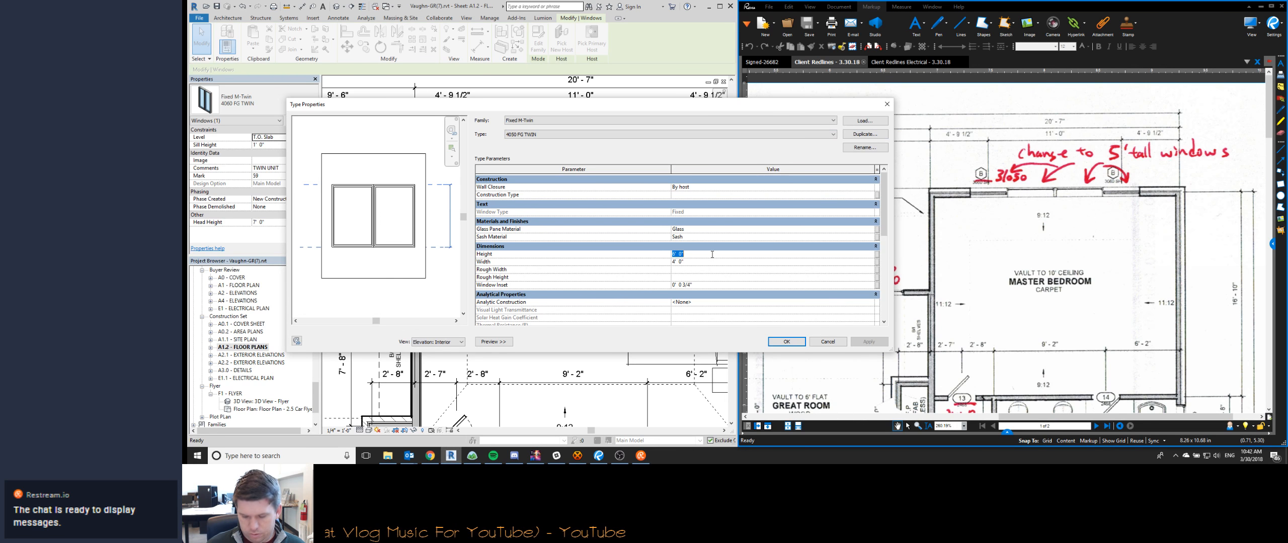
left_click(788, 341)
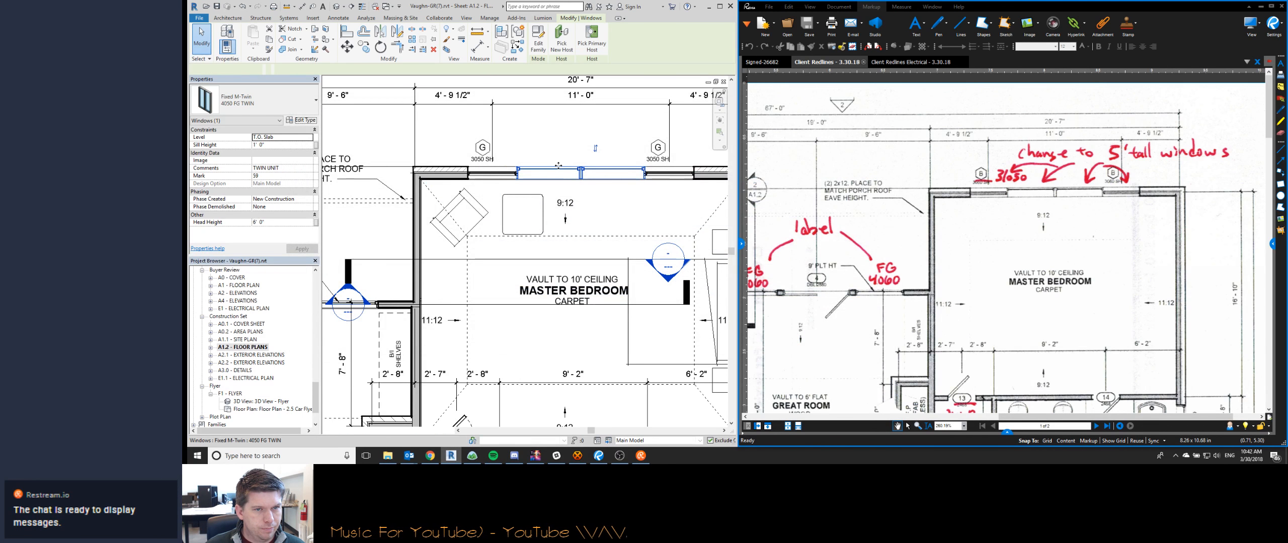
- Set the master bedroom twin window's head height to 7' 0"
left_click(287, 222)
type("7")
key("Return")
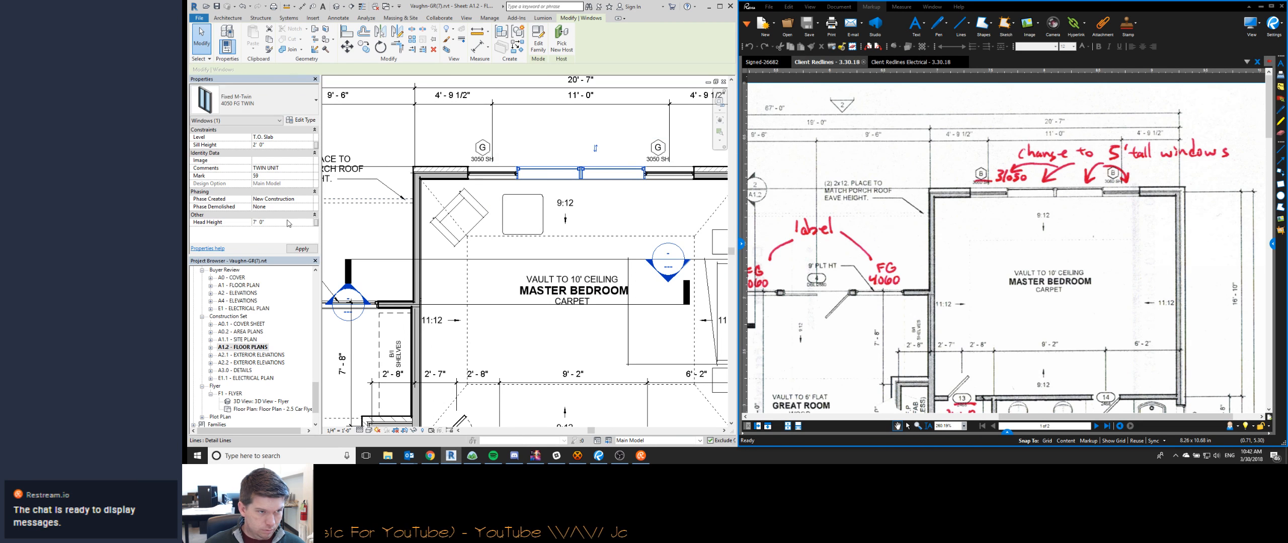
- Tag the twin window in the master bedroom's rear wall
key("t")
key("g")
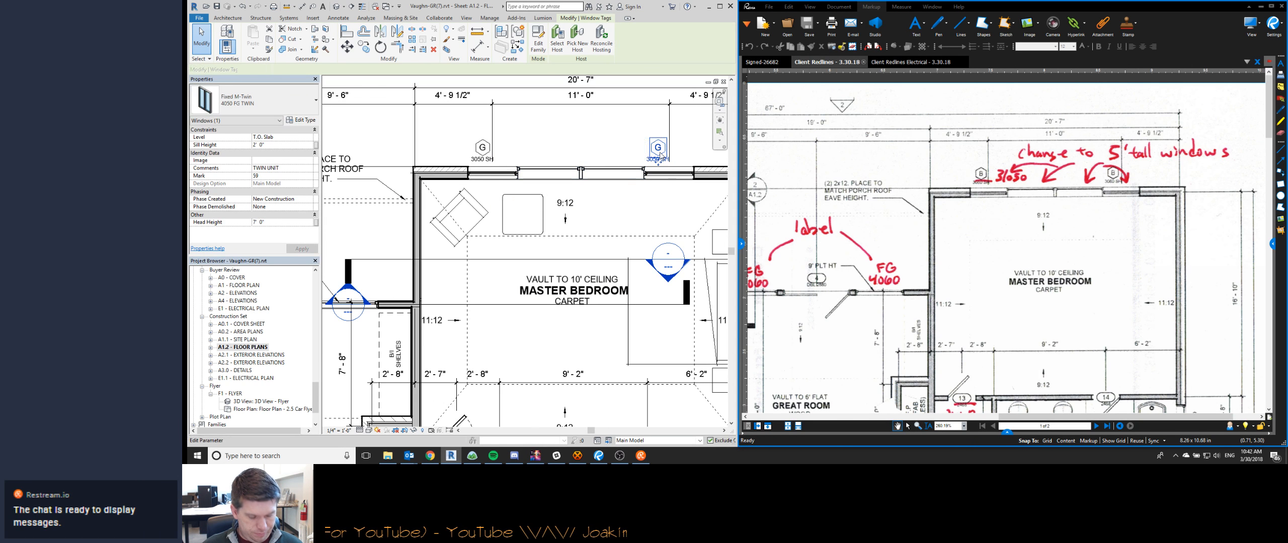
left_click(585, 173)
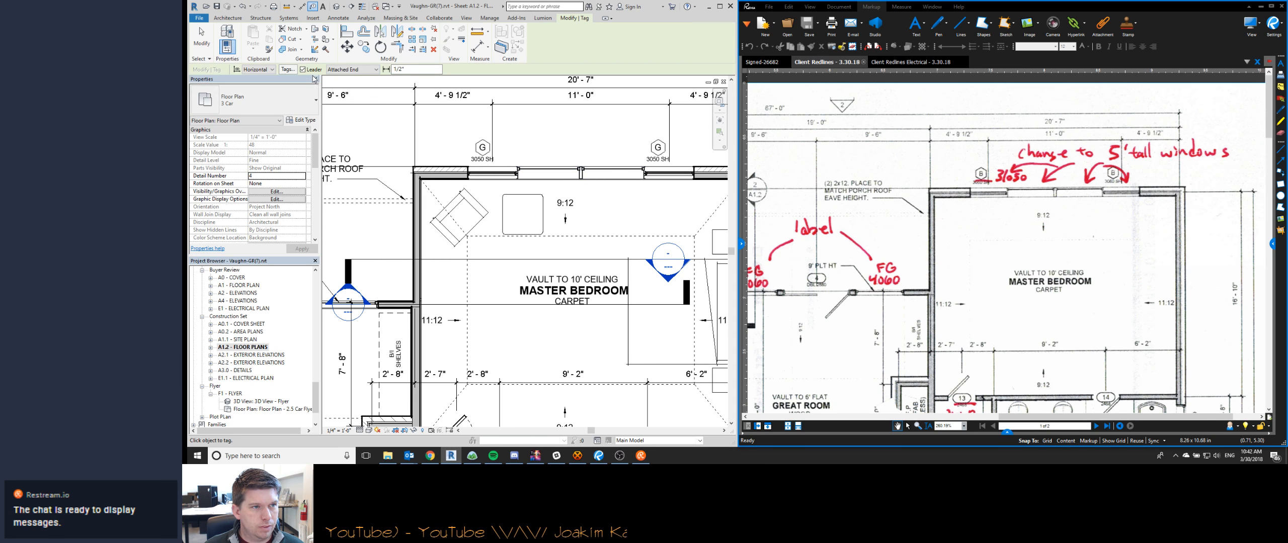
left_click(582, 174)
key("Escape")
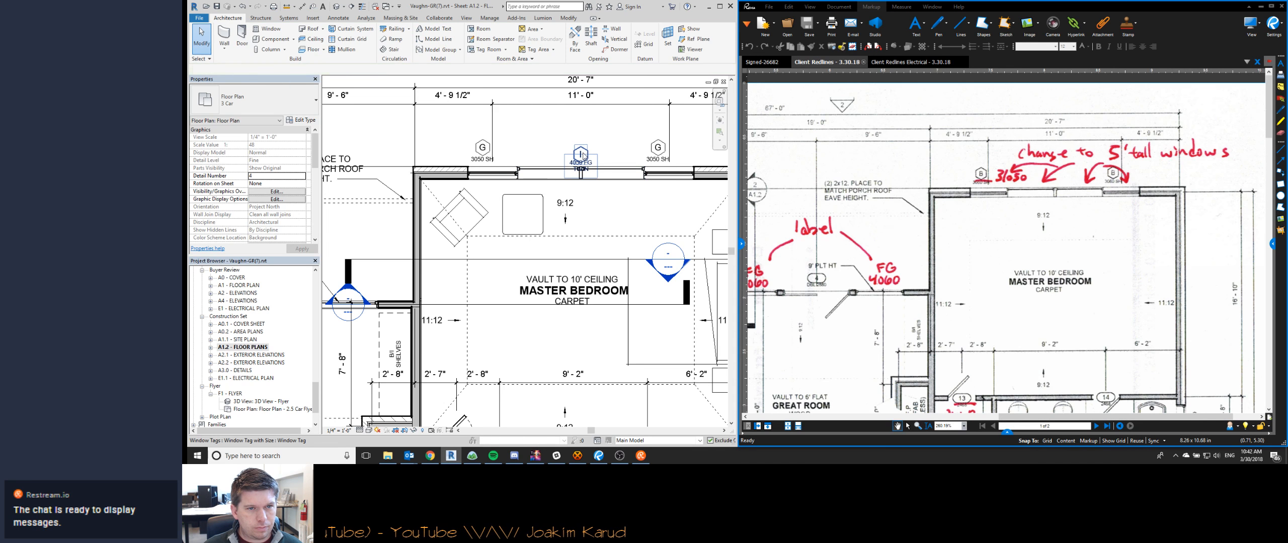
key("Escape")
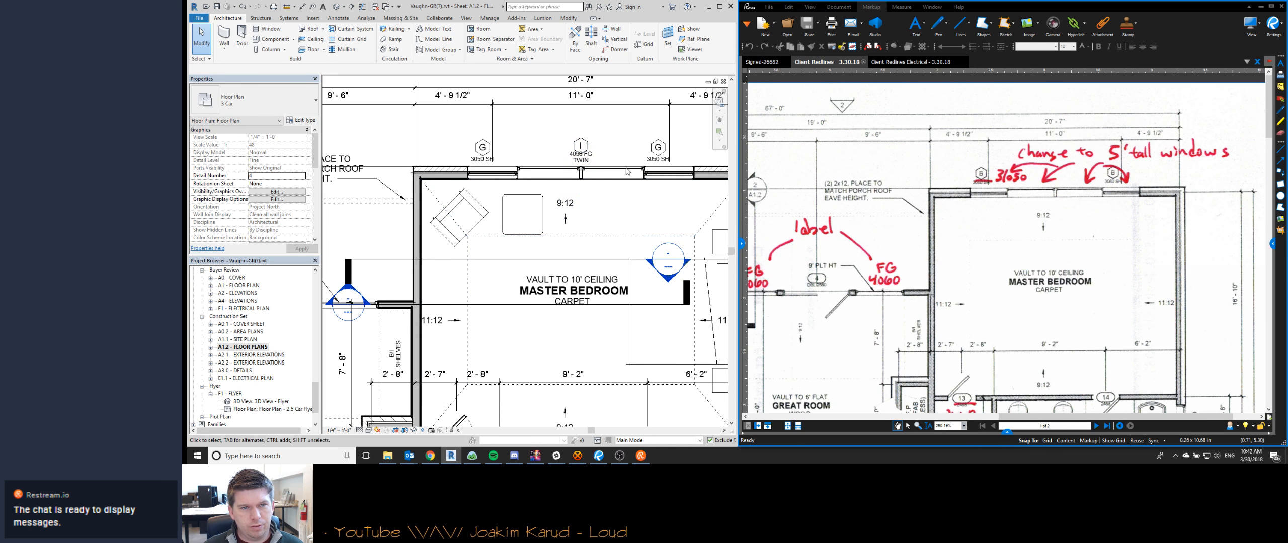
- Switch to Revu and highlight the "change to 5' tall windows" redline above the master bedroom in yellow
left_click(1004, 172)
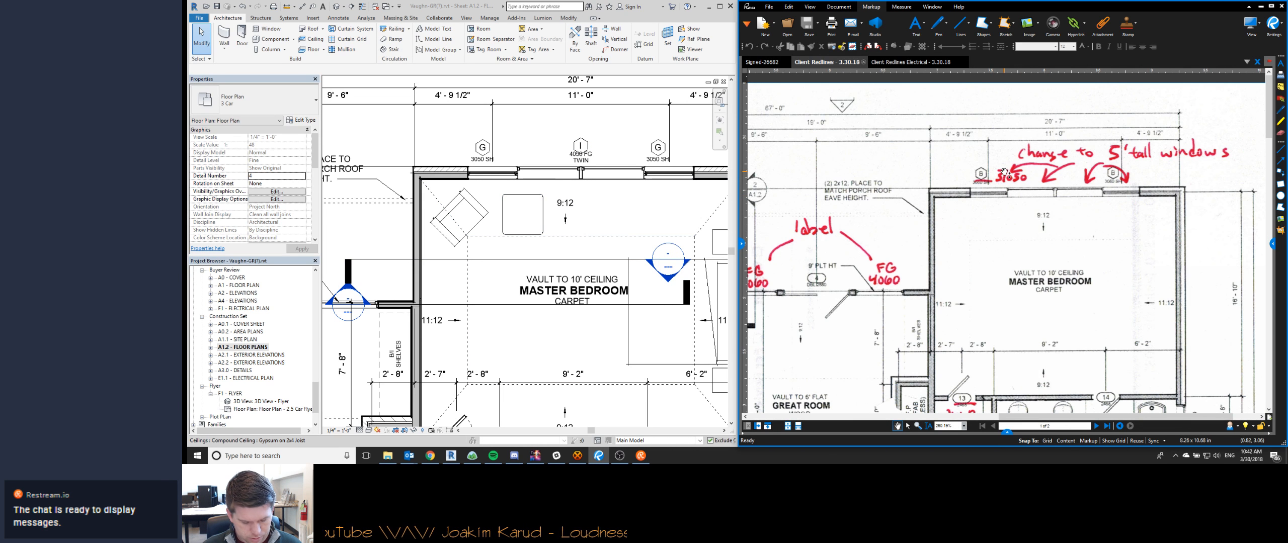
key("shift+h")
mouse_move(987, 177)
left_mouse_down()
mouse_move(1164, 147)
mouse_move(1122, 162)
left_mouse_up()
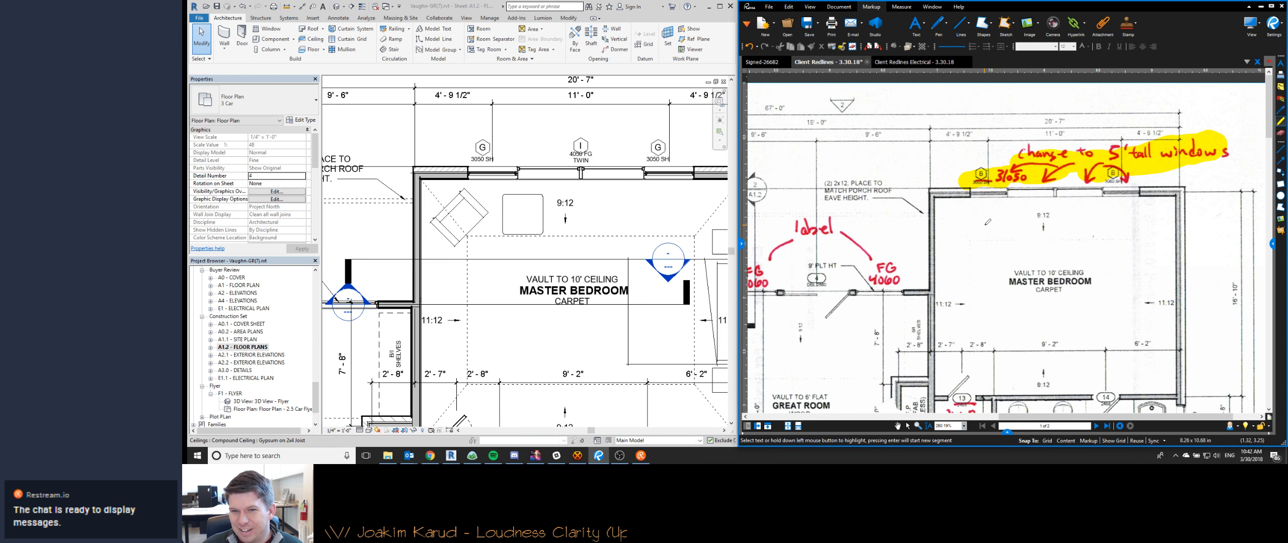
- Switch to Revit and tag the two fixed windows flanking the great room's rear double door, as the "label" redline asks
middle_click_drag(985, 225, 1027, 214)
scroll(1027, 214, "down", 4)
scroll(926, 211, "up", 3)
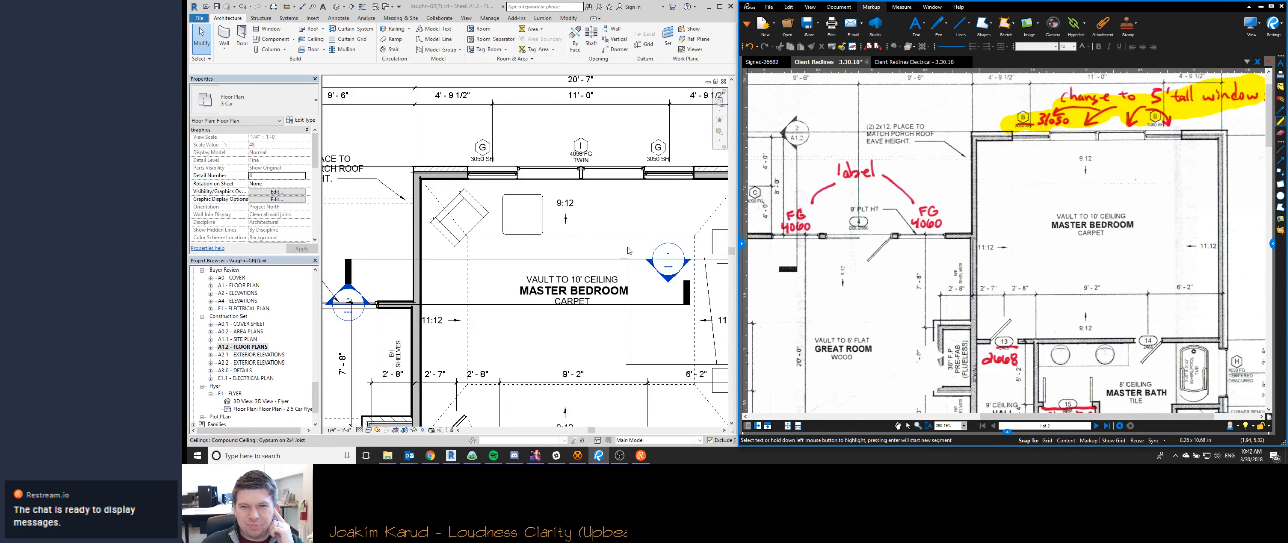
left_click(595, 250)
scroll(584, 334, "down", 1)
middle_click_drag(423, 316, 573, 294)
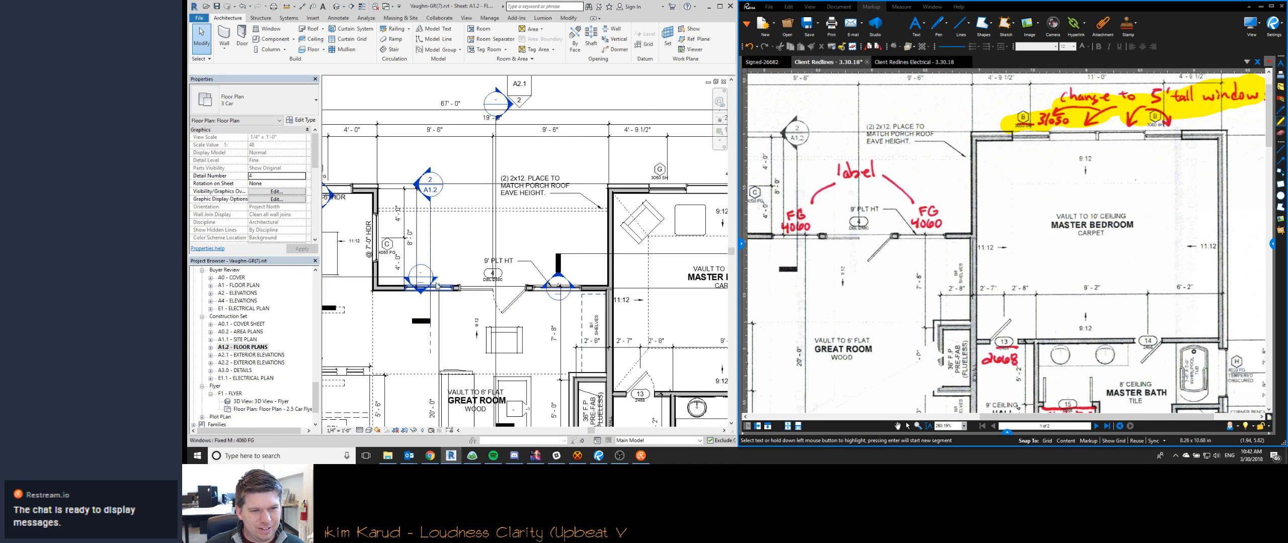
scroll(433, 286, "up", 2)
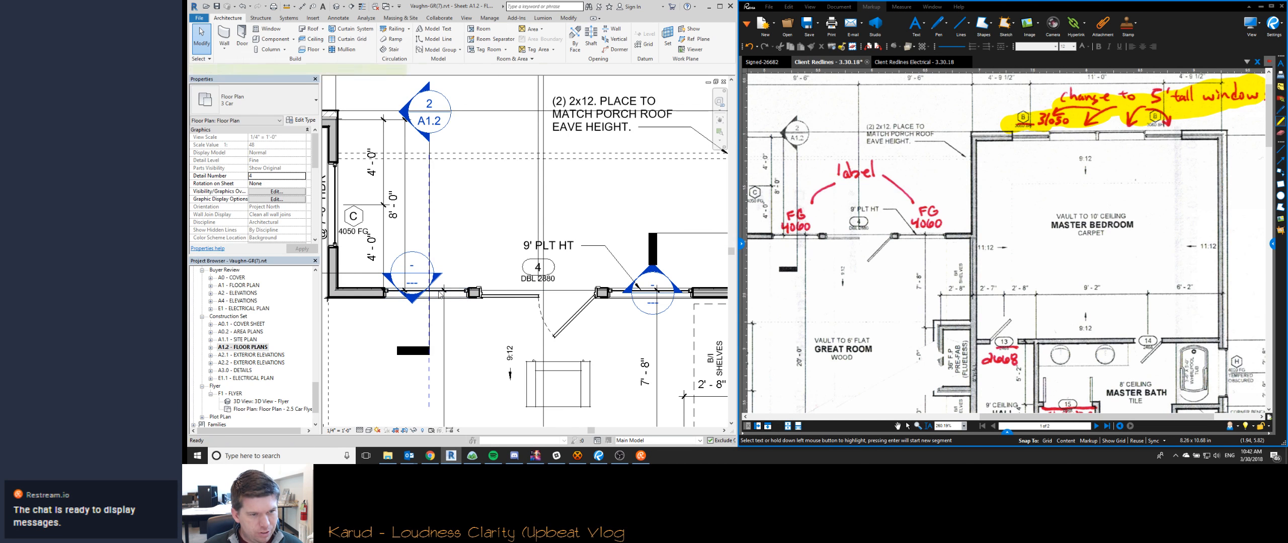
key("t")
key("g")
left_click(439, 294)
left_click(660, 293)
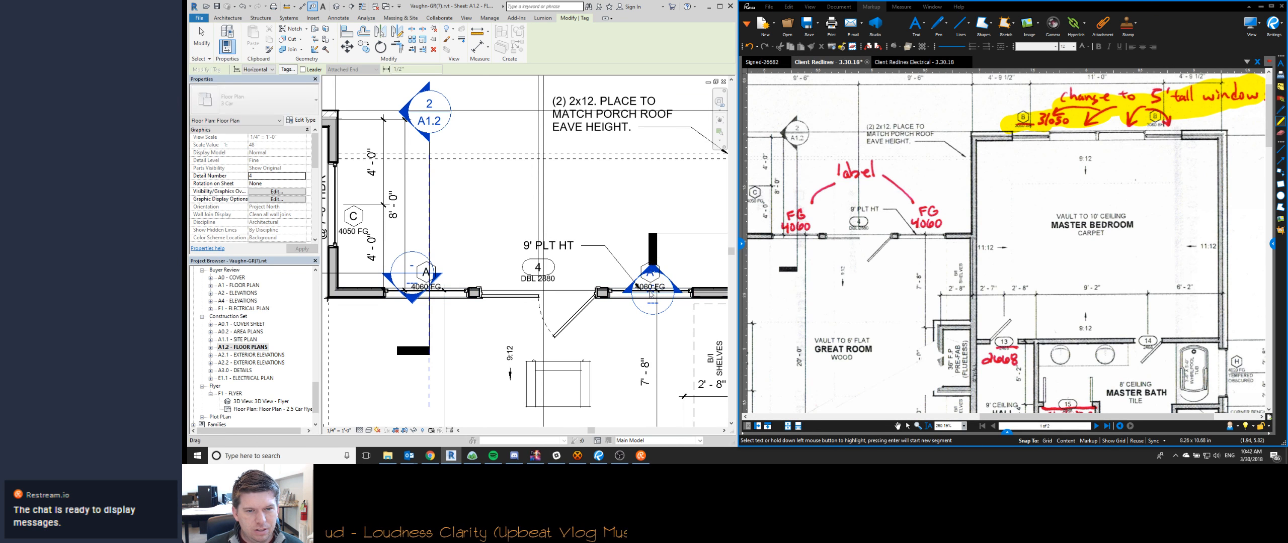
- Reposition the two 4060 FG window tags flanking the great room's rear door, nudging the right-hand one slightly up
key("Escape")
left_click(647, 277)
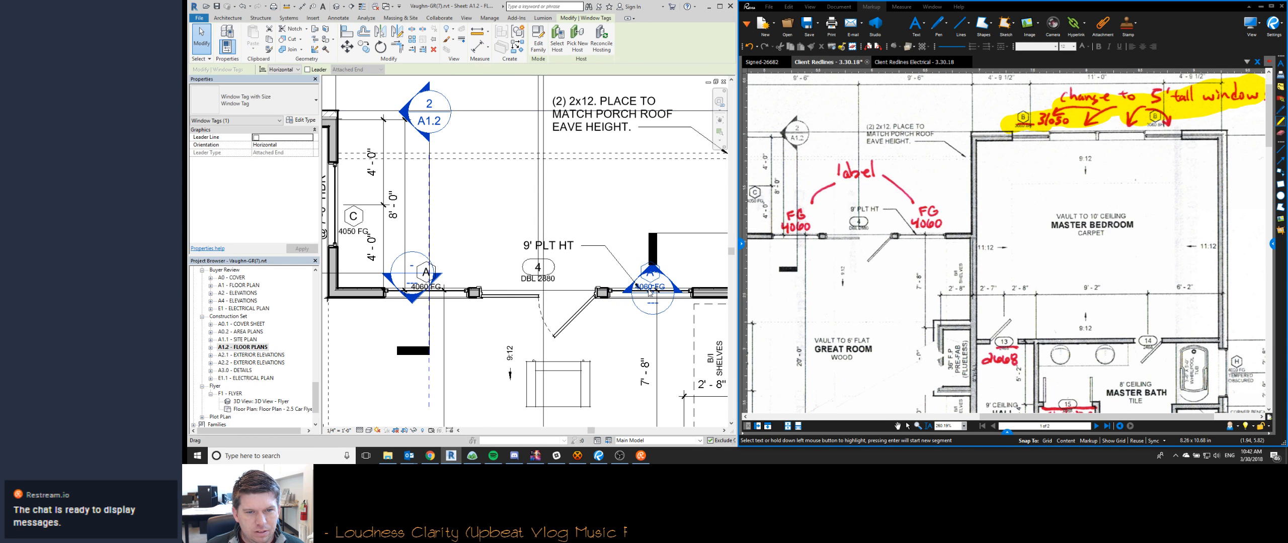
key("Up")
key("Up")
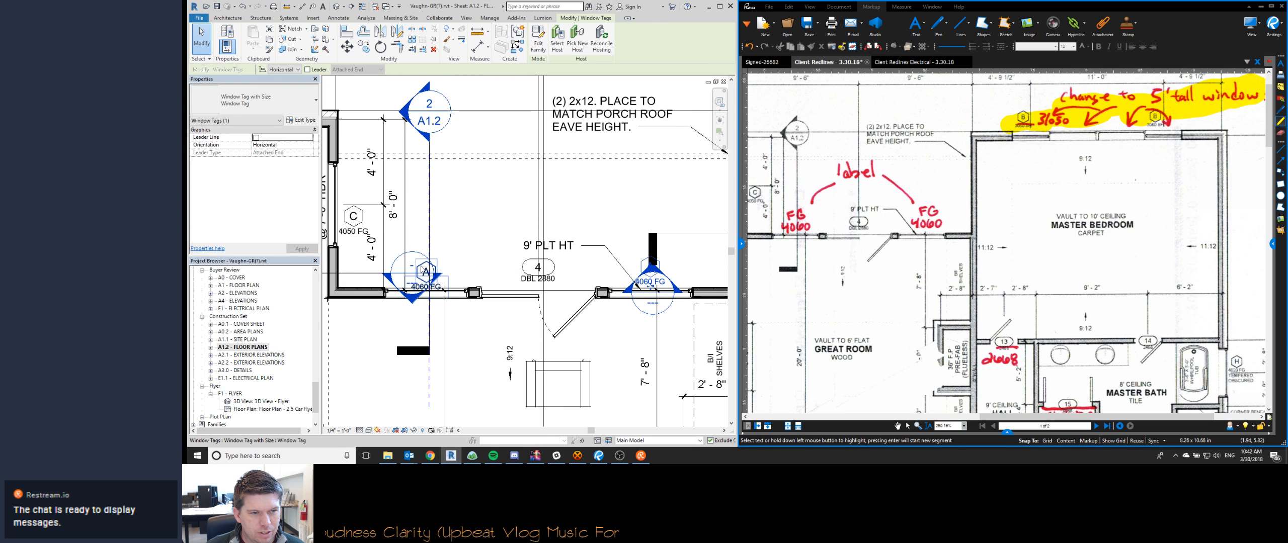
left_click_drag(430, 274, 426, 285)
key("Escape")
- Switch to Revu and highlight the "label" redline with both FG 4060 notes in yellow
middle_click_drag(532, 229, 574, 207)
scroll(574, 207, "down", 1)
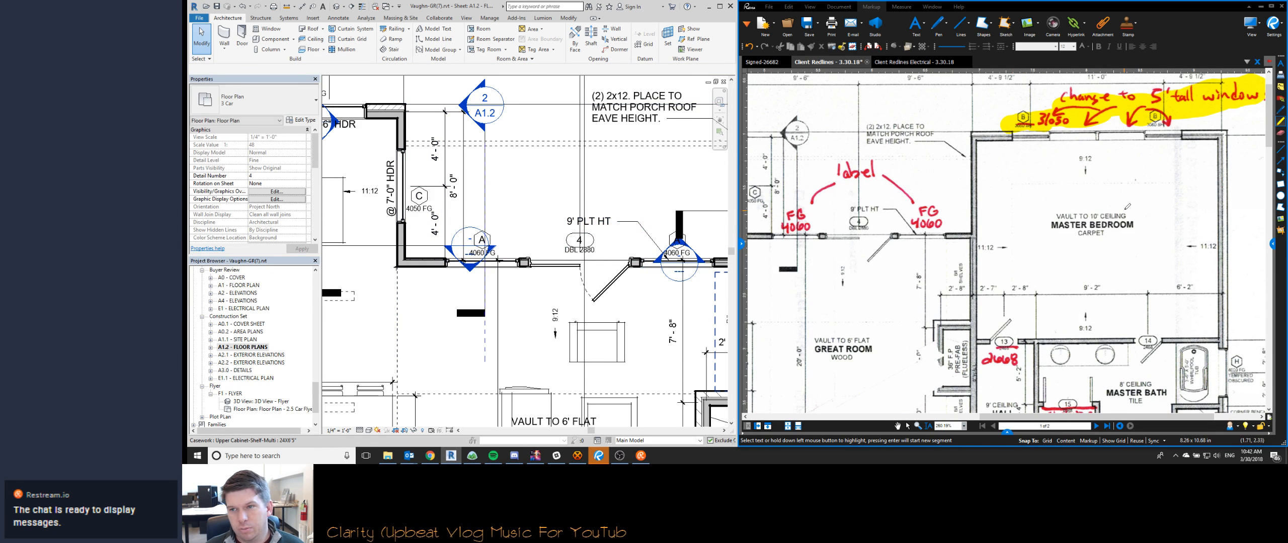
middle_click_drag(917, 212, 1031, 214)
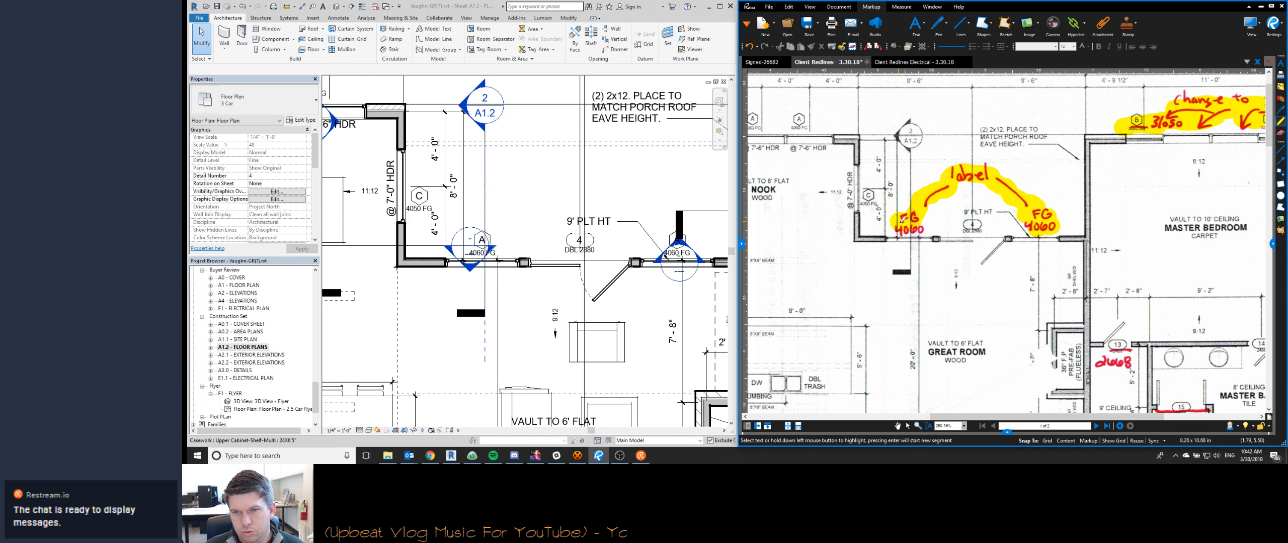
- Change hall door 13 in Revit to the Single-Panel 2668 type and highlight its 2668 redline in Revu
middle_click_drag(936, 246, 933, 118)
scroll(622, 319, "down", 3)
mouse_move(622, 320)
middle_mouse_down()
mouse_move(617, 306)
mouse_move(486, 298)
middle_mouse_up()
scroll(579, 351, "up", 5)
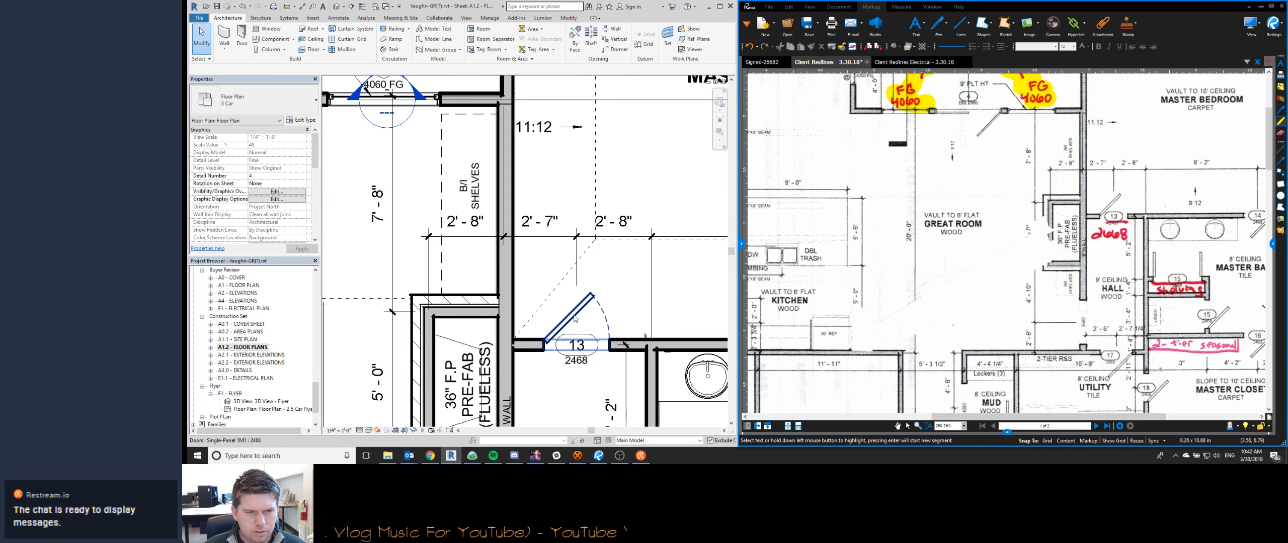
left_click(566, 326)
left_click(251, 100)
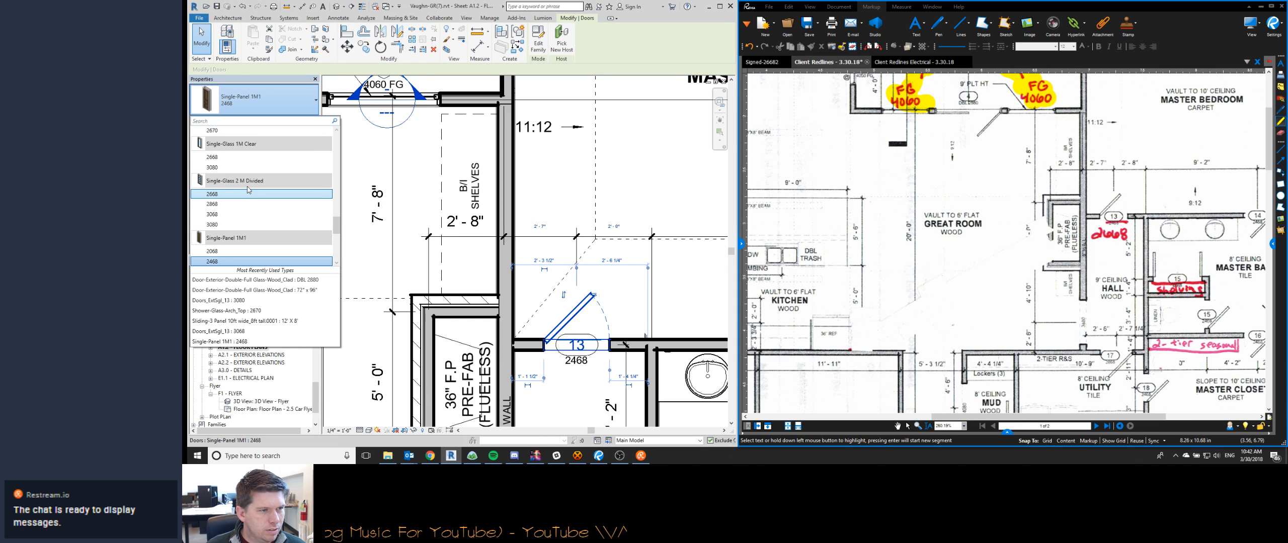
left_click(278, 261)
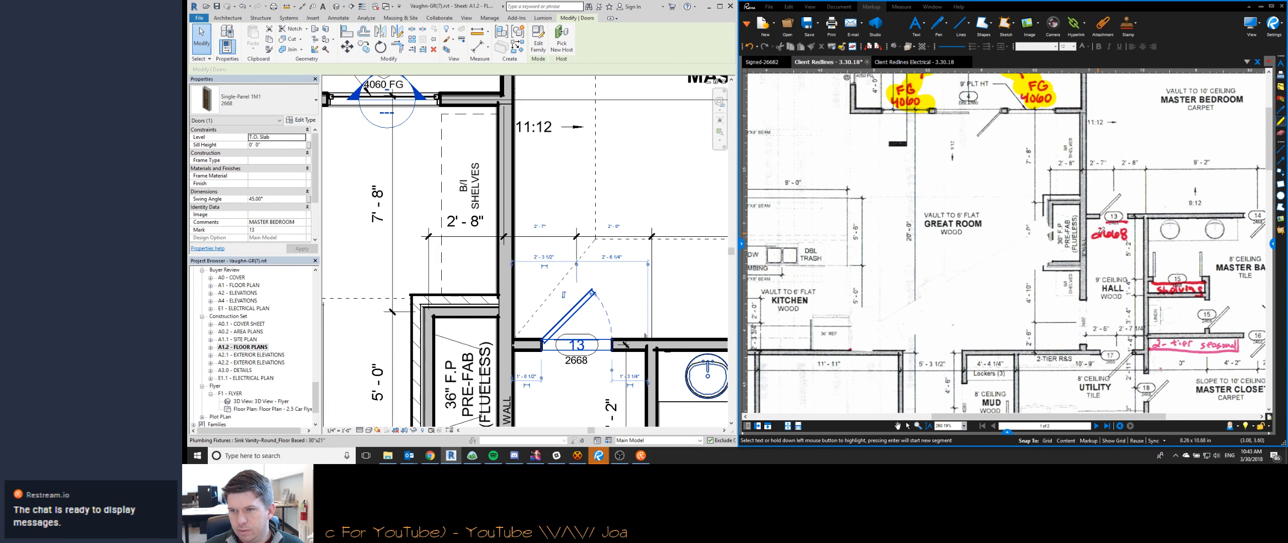
left_click_drag(1096, 234, 1135, 235)
- Switch to Revit and stretch the 2-tier seasonal shelving along the master closet's upper wall until it nearly reaches door 16
scroll(563, 252, "down", 3)
middle_click_drag(563, 251, 473, 105)
middle_click_drag(596, 316, 498, 233)
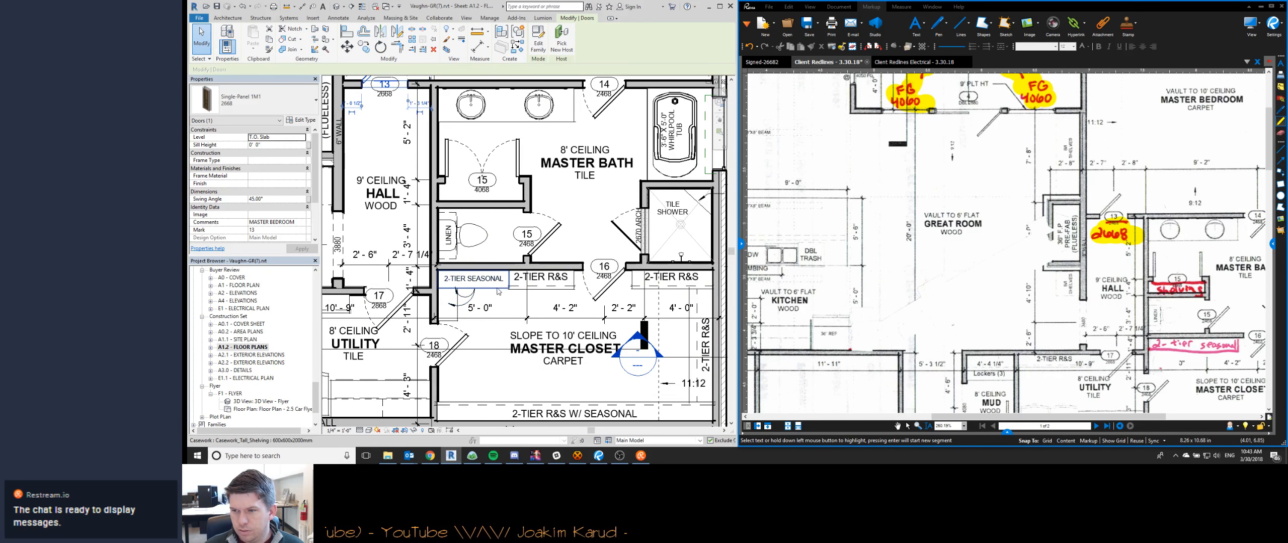
left_click(519, 296)
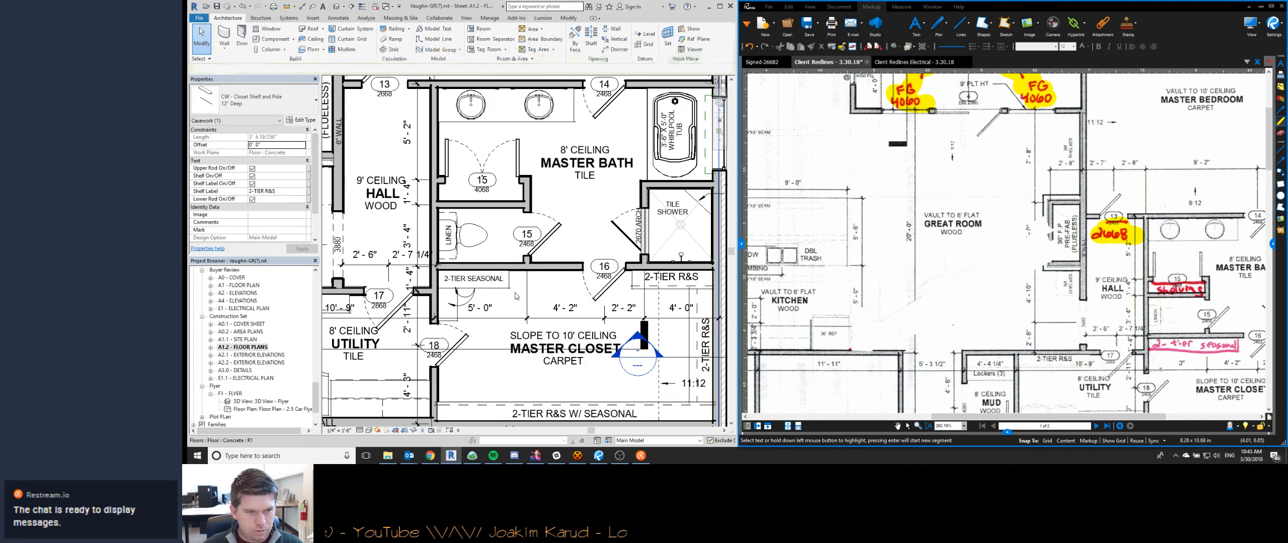
left_click(509, 280)
left_click_drag(511, 280, 577, 272)
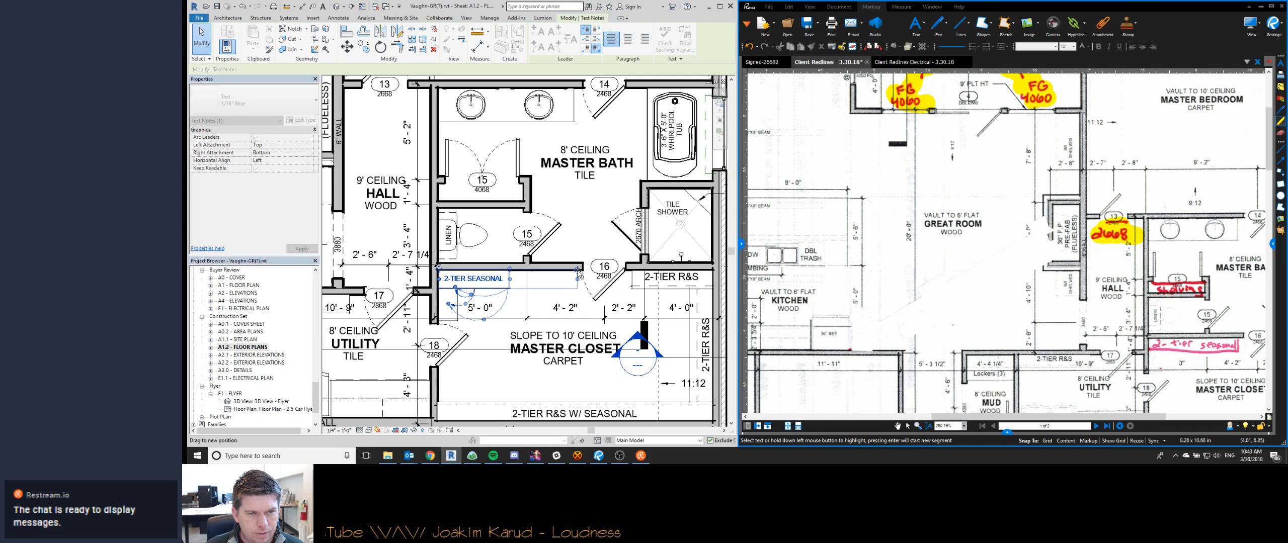
key("Escape")
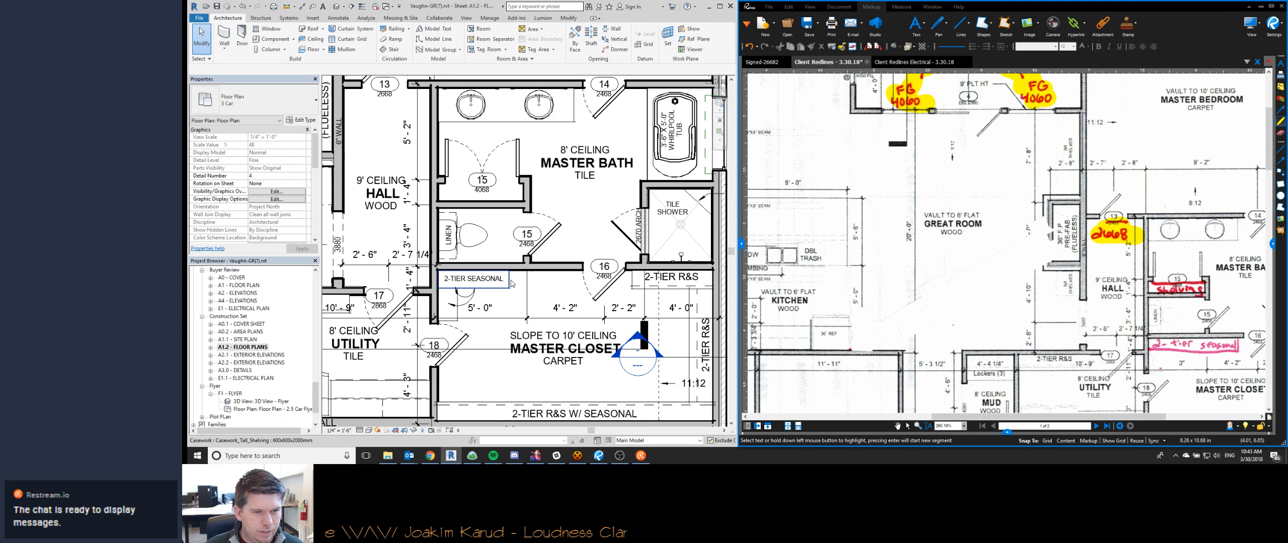
left_click(513, 283)
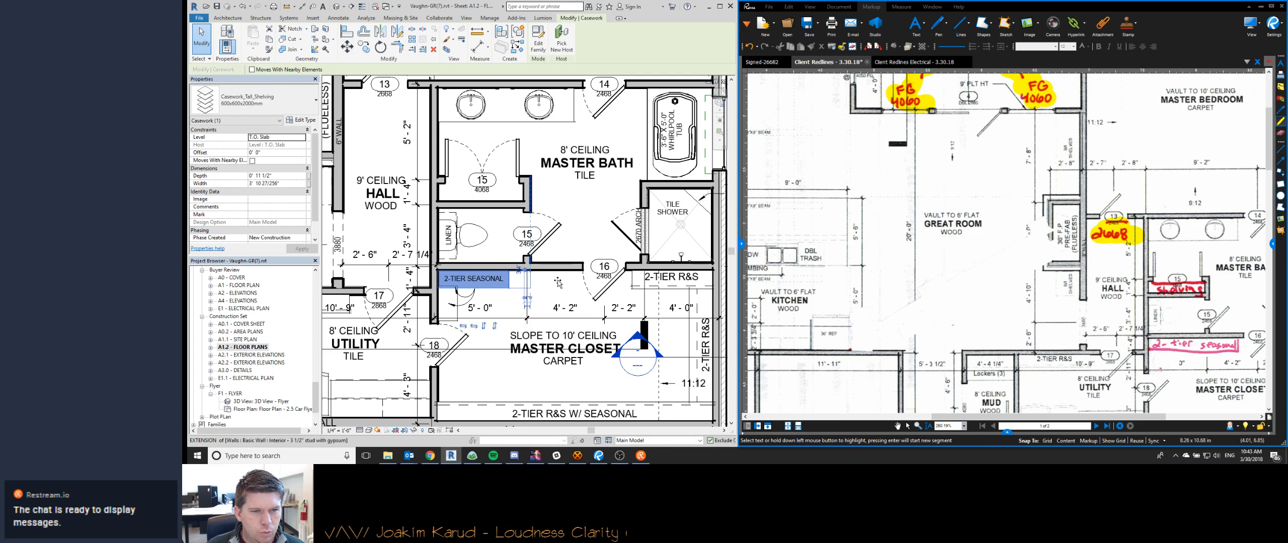
left_click_drag(574, 278, 577, 280)
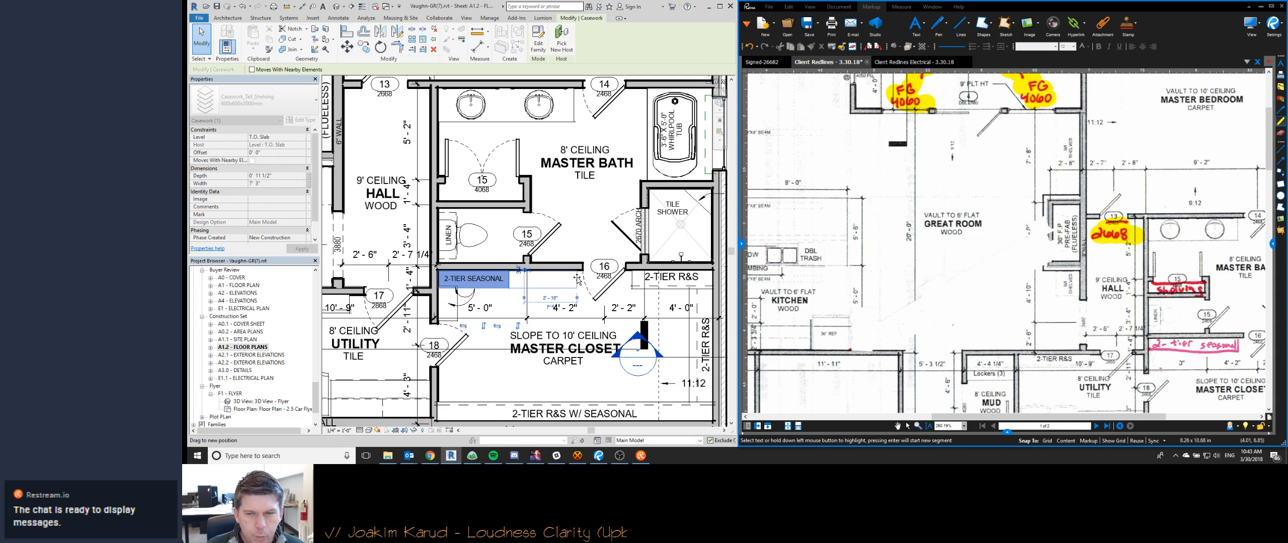
- Move the 2-TIER SEASONAL note along the lengthened shelving so it sits near the shelf's middle
left_click(492, 282)
left_click_drag(445, 272, 477, 273)
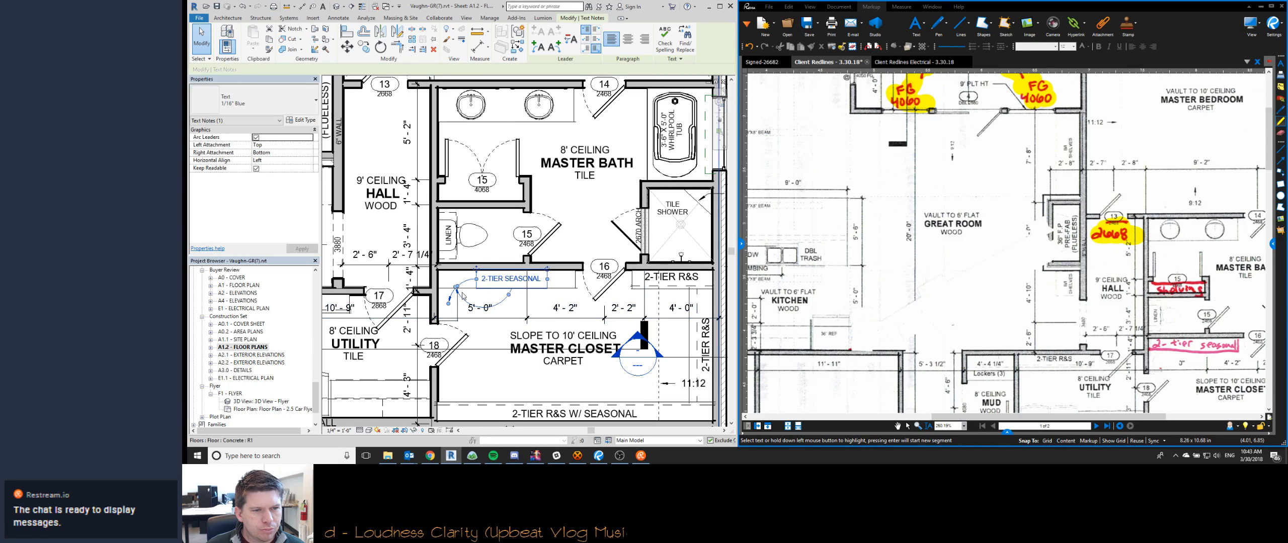
left_click_drag(456, 286, 457, 284)
key("Escape")
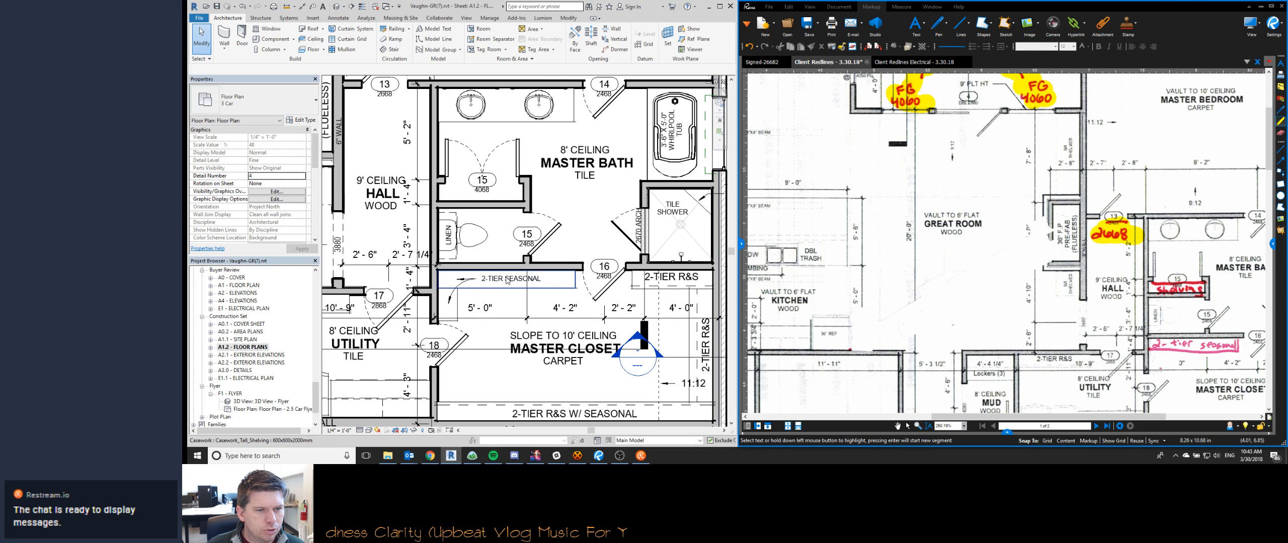
- Remove the leader arrow from the 2-TIER SEASONAL text note
left_click(490, 283)
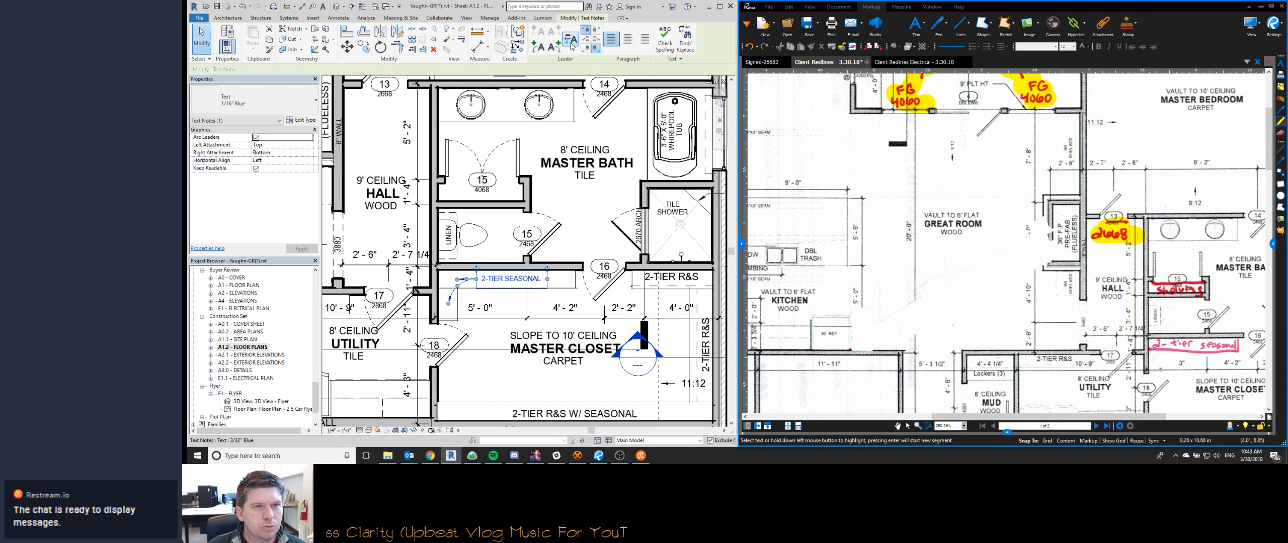
key("Escape")
left_click(456, 297)
key("Delete")
left_click(454, 291)
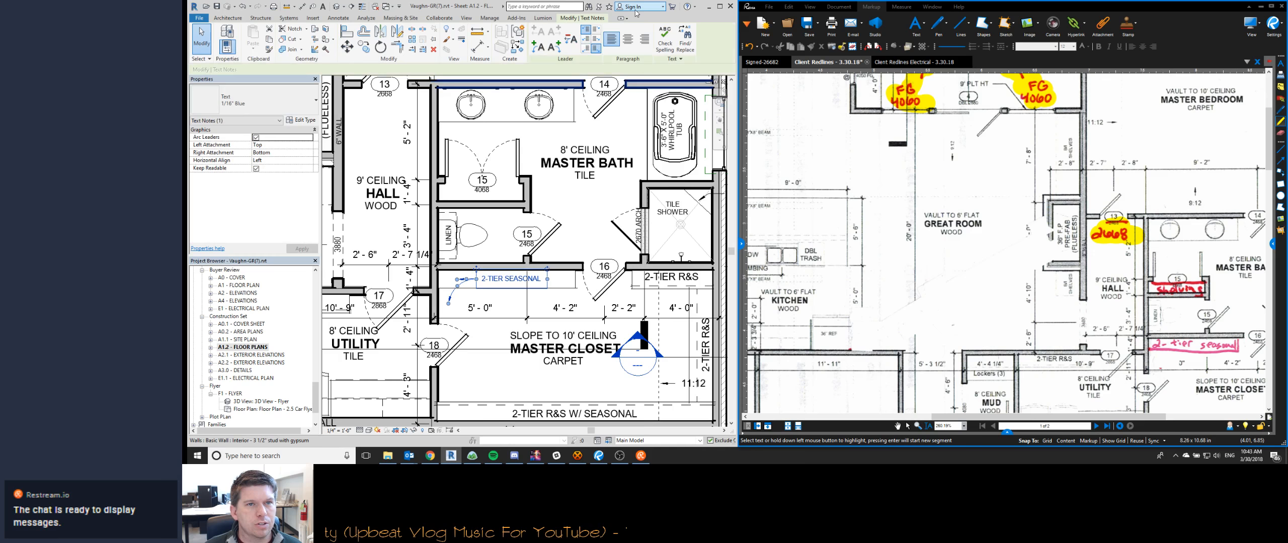
left_click(570, 45)
- Switch to Revu and highlight the "2-tier seasonal" redline in the master closet in yellow
middle_click_drag(1159, 344, 938, 275)
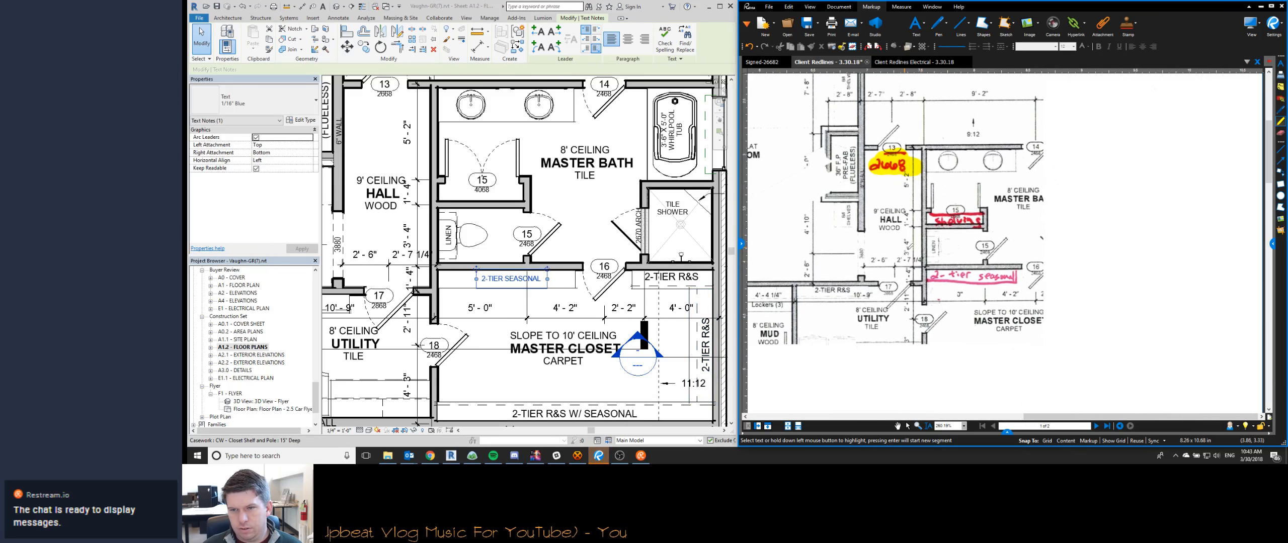
left_click_drag(938, 276, 1018, 276)
left_click(629, 295)
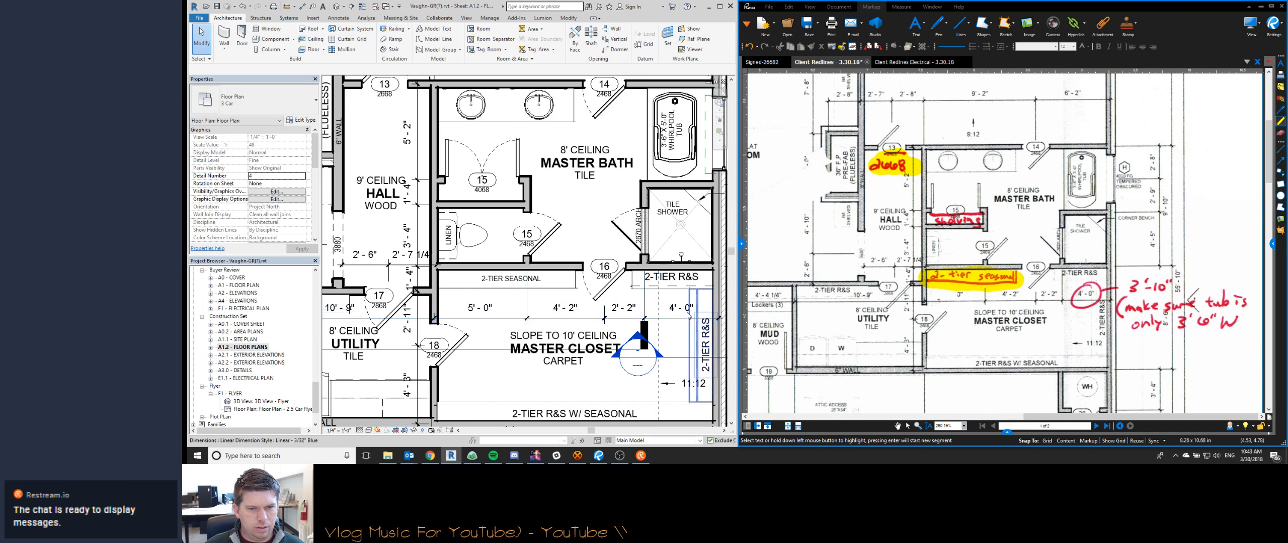
- Switch to Revit and place a matching Closet Shelf and Pole along the back wall of the master bath's 4068 closet
left_click(683, 285)
key("c")
key("s")
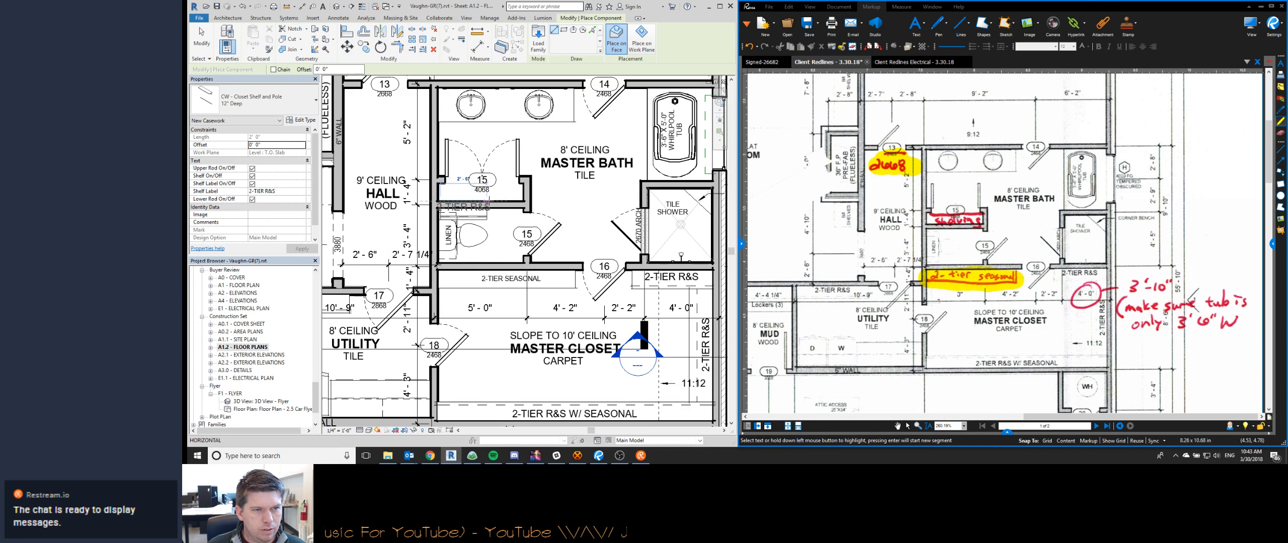
left_click(440, 200)
left_click(524, 200)
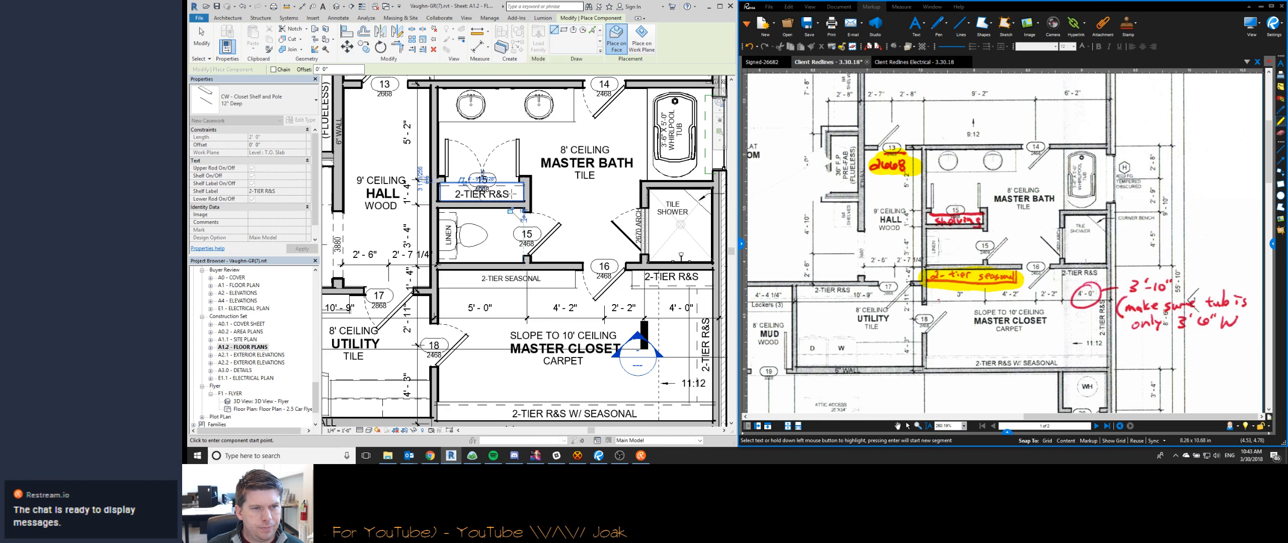
key("Escape")
- Set the new shelf's label to SHELVING and turn off its upper and lower rods
left_click(288, 191)
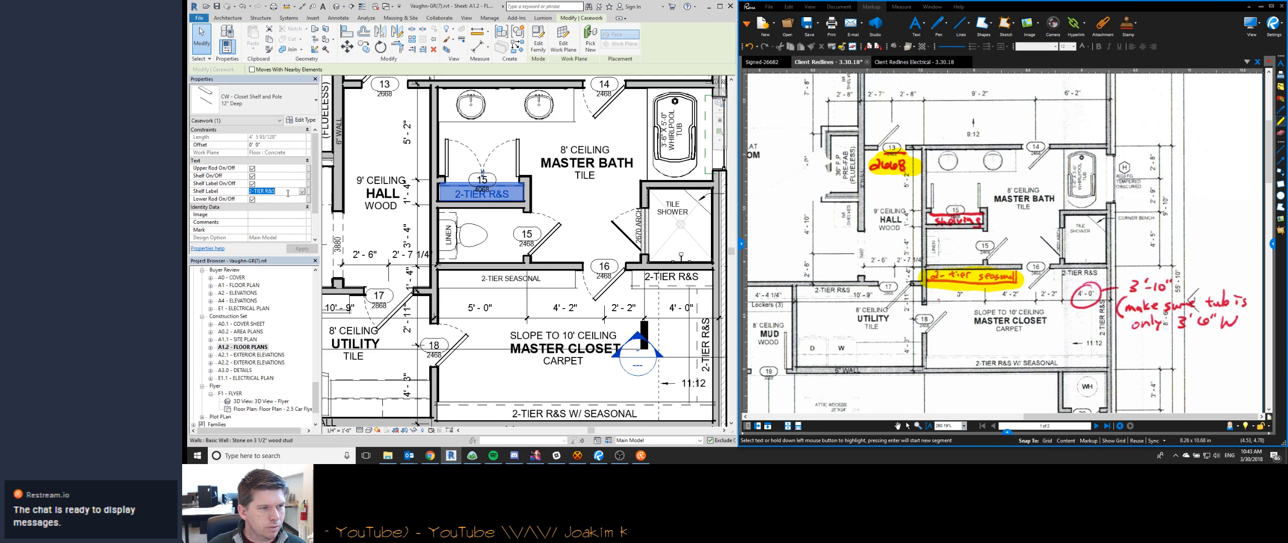
type("SHELVING")
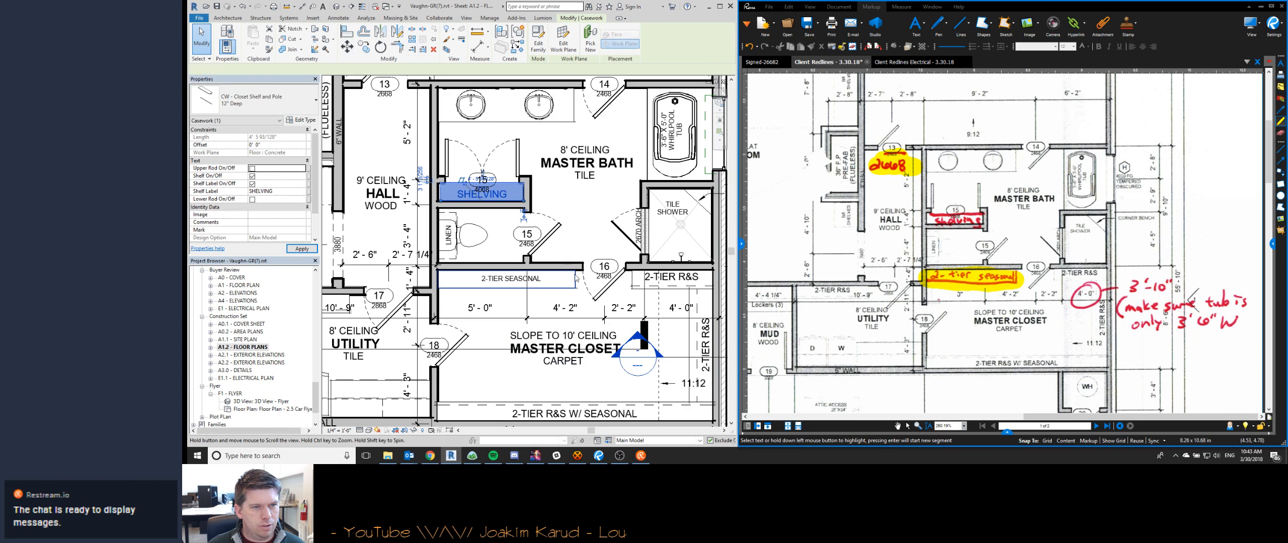
key("Escape")
scroll(440, 198, "up", 6)
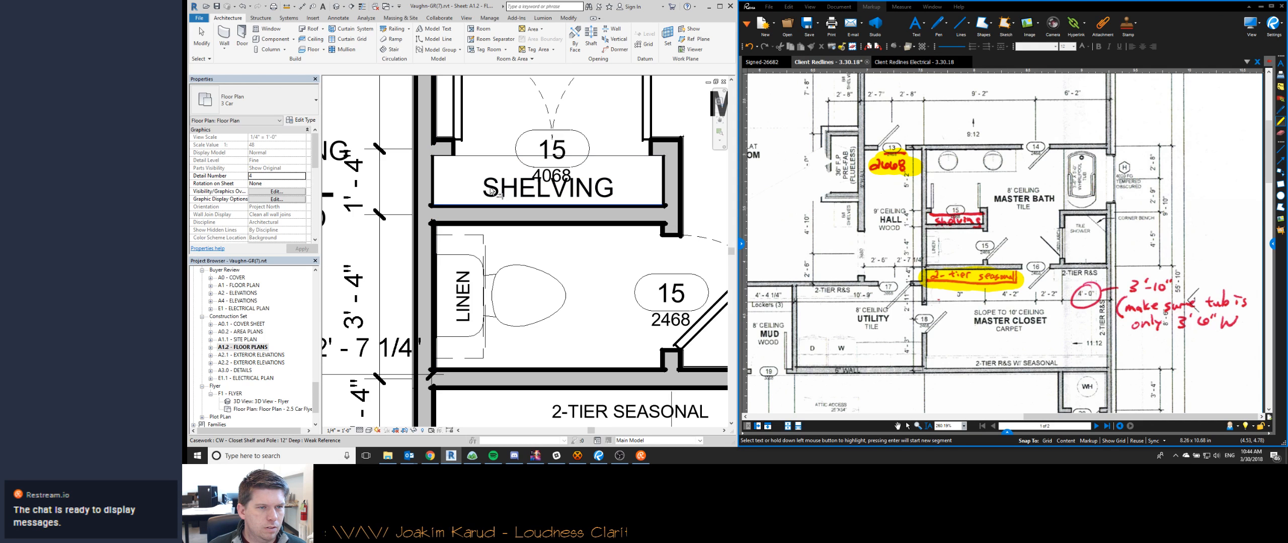
key("Escape")
scroll(637, 149, "down", 2)
- Switch to Revu and highlight the "shelving" redline in the master bath closet in yellow
left_click(872, 283)
left_click_drag(932, 219, 992, 215)
middle_click_drag(956, 328, 785, 258)
- Switch to Revit and try to move only the shower's arch wall for a 3' 10" shower width
left_click(502, 282)
scroll(500, 281, "down", 3)
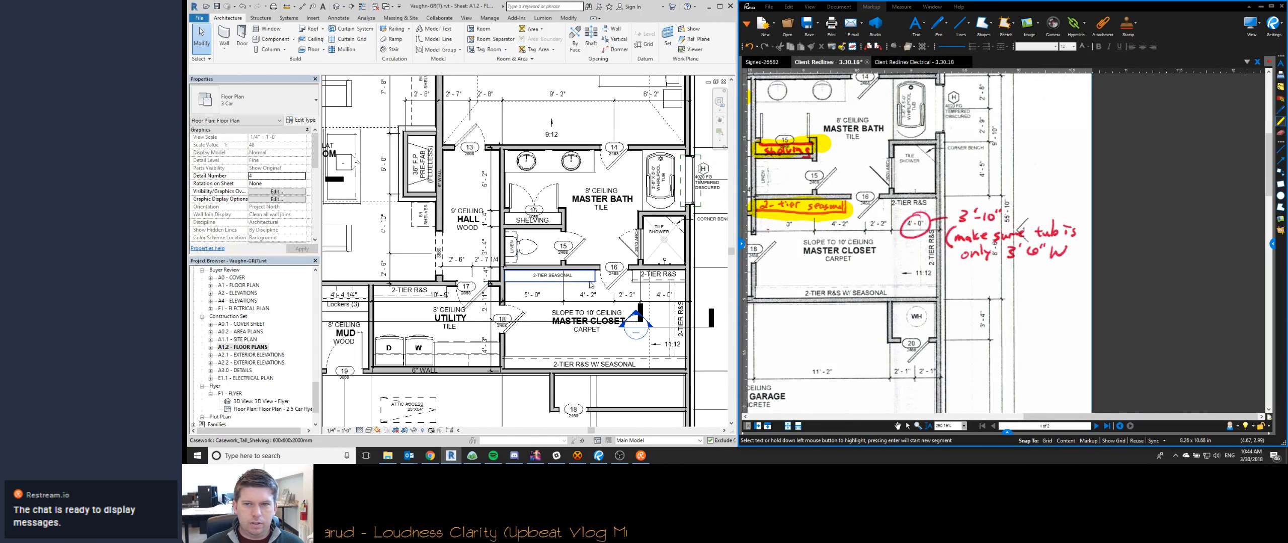
middle_click_drag(623, 235, 567, 295)
scroll(567, 296, "up", 2)
left_click(578, 281)
left_click(616, 398)
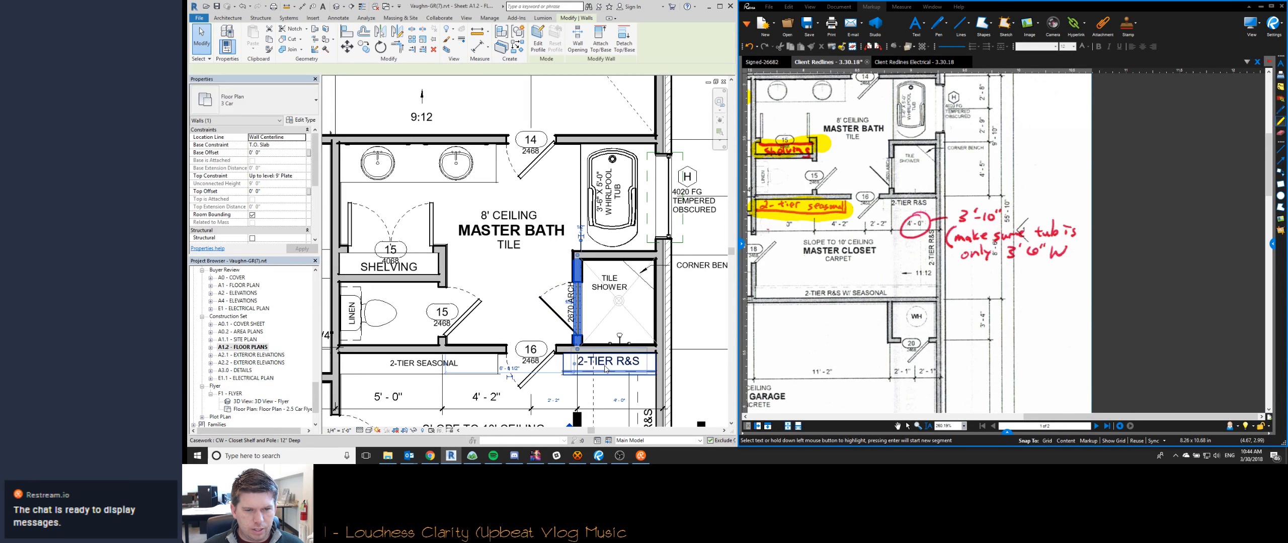
key("Return")
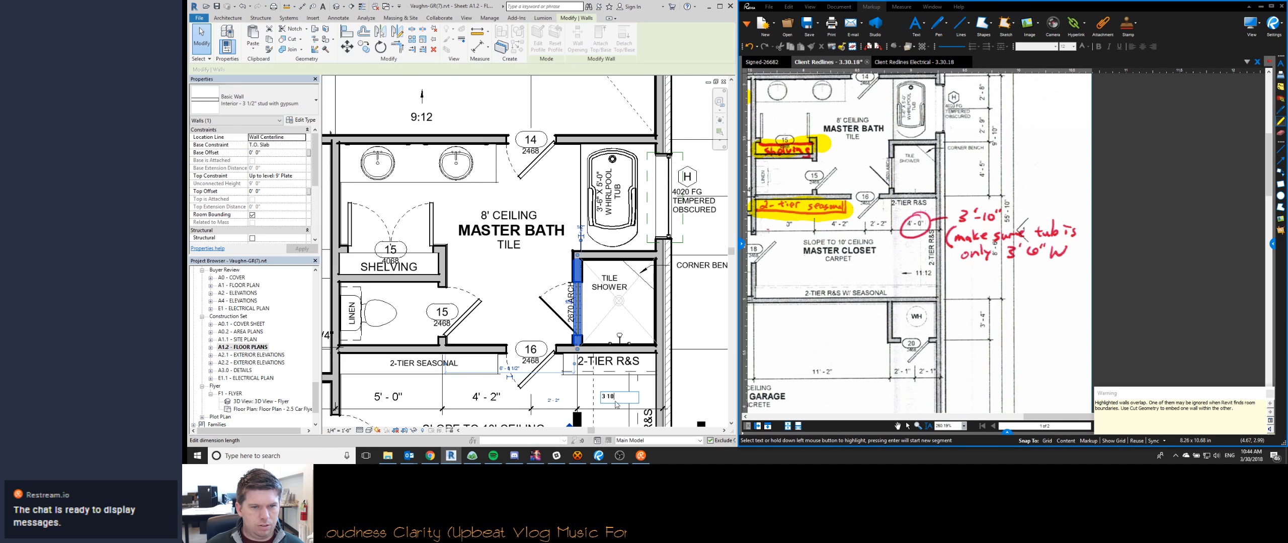
key("Escape")
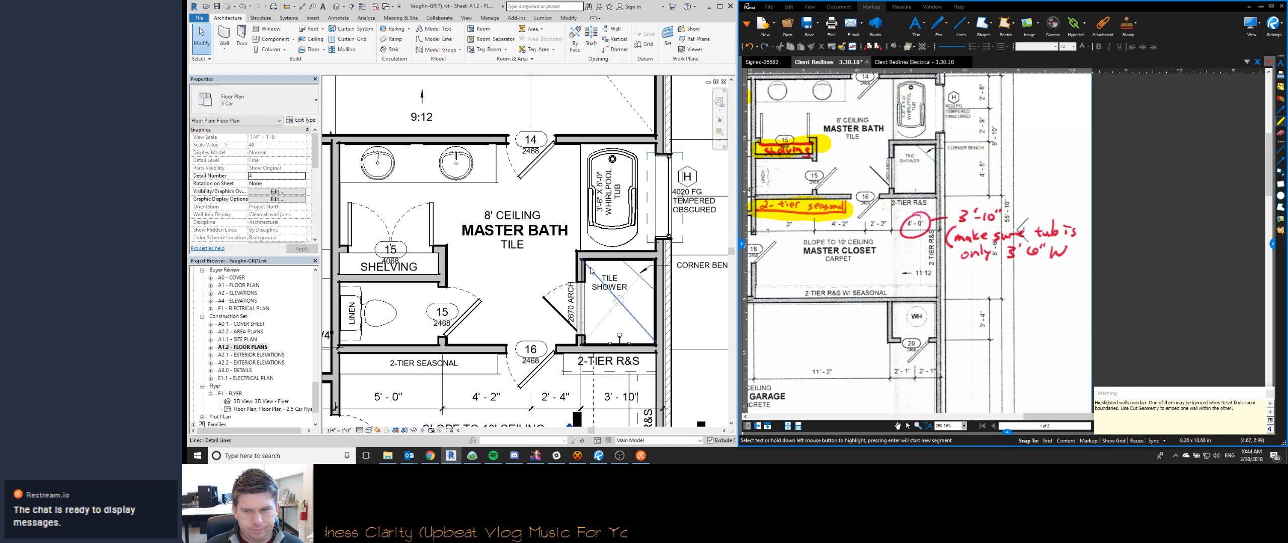
- Select both overlapping walls at the shower's arch opening and move them together to set the shower width to 3' 10"
scroll(609, 283, "up", 4)
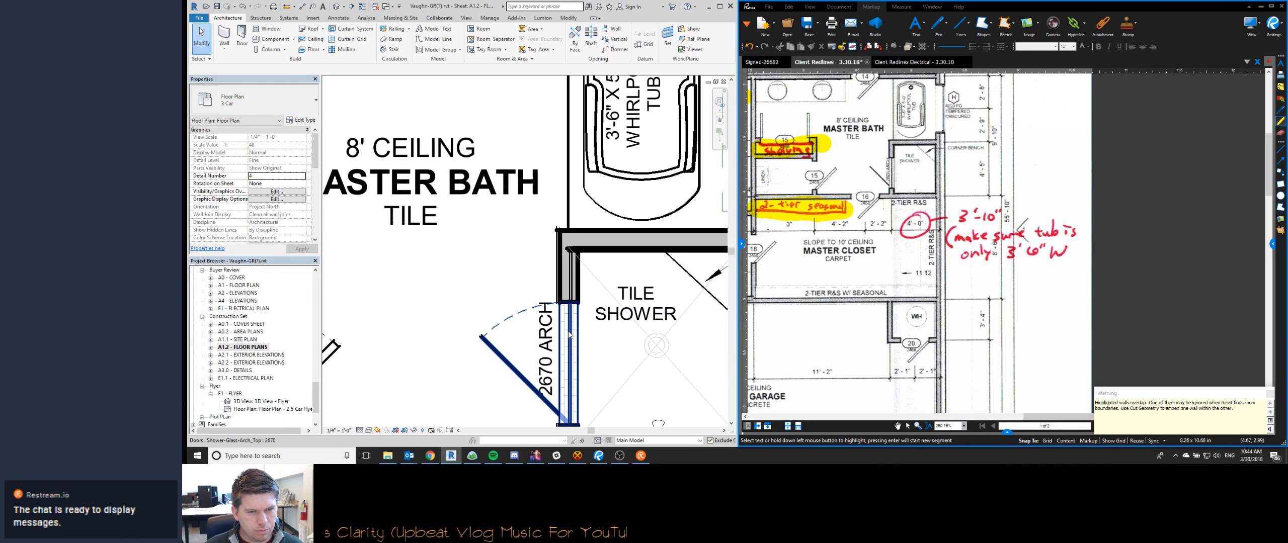
scroll(573, 292, "down", 4)
scroll(577, 280, "up", 3)
scroll(577, 279, "up", 2)
left_click(572, 267)
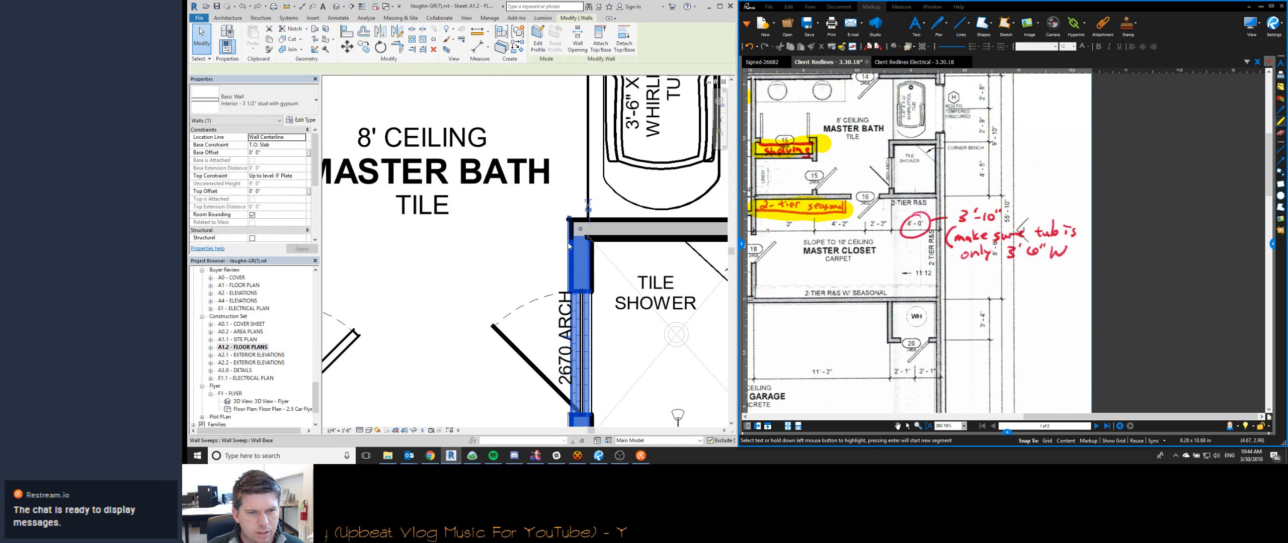
scroll(568, 246, "up", 1)
left_click(569, 256, "ctrl")
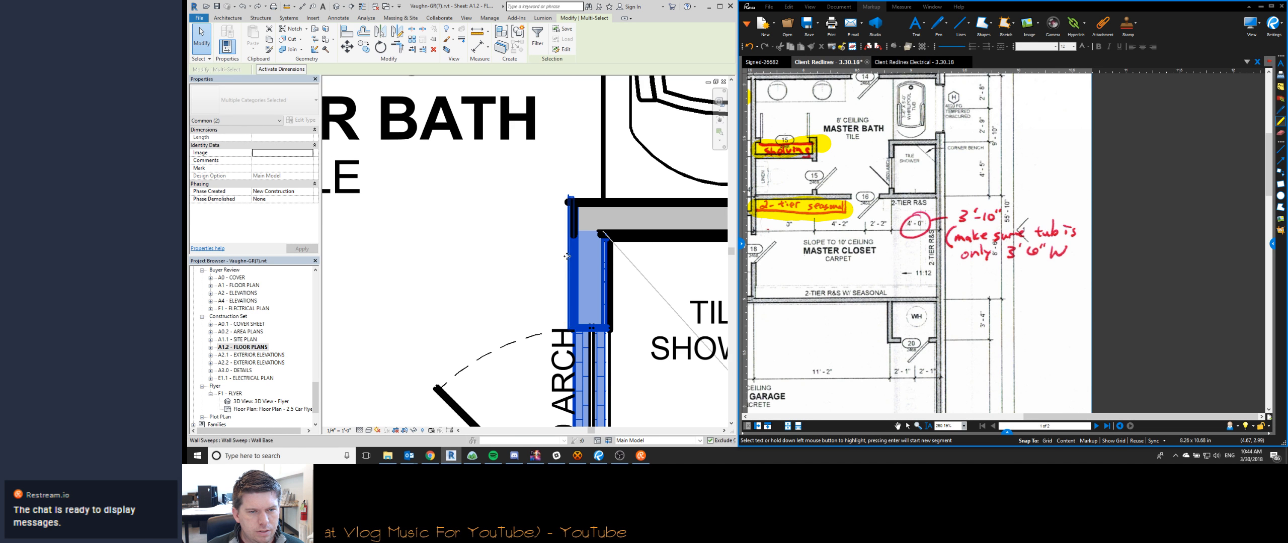
left_click(566, 258, "ctrl+shift")
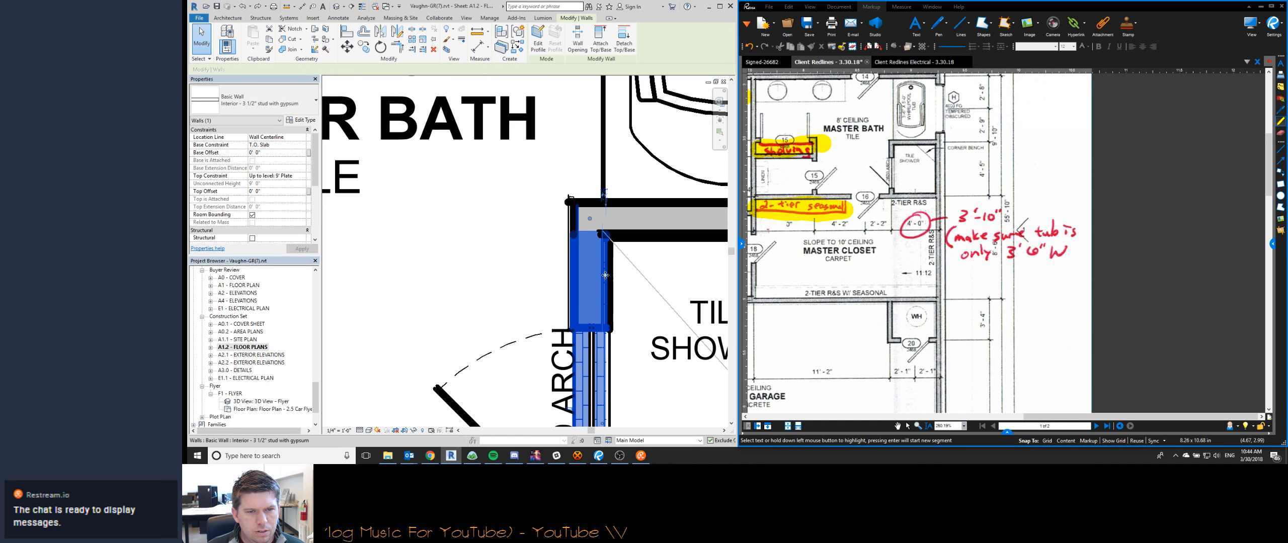
left_click(613, 277, "ctrl")
scroll(613, 277, "down", 2)
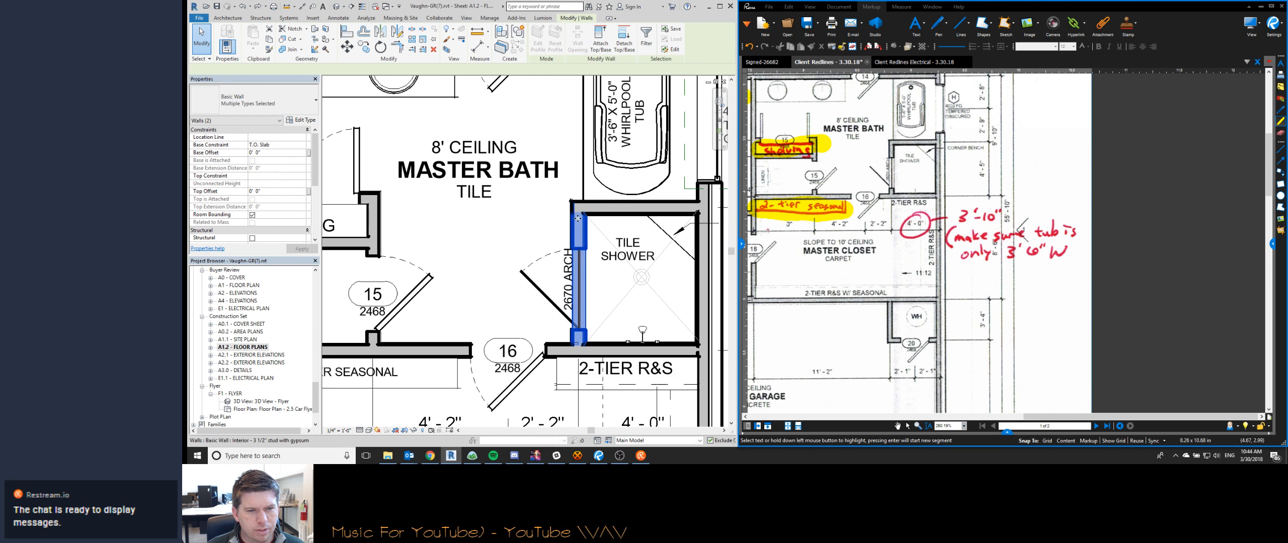
left_click(264, 70)
middle_click_drag(621, 397, 588, 294)
left_click(609, 327)
type("3'10")
key("Return")
scroll(610, 333, "down", 2)
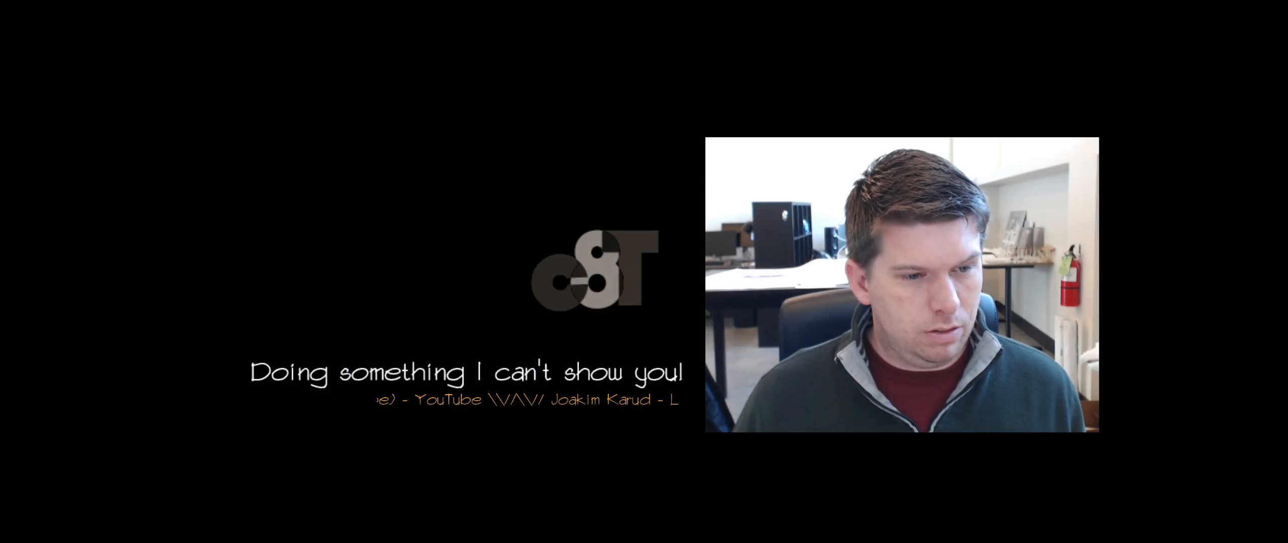
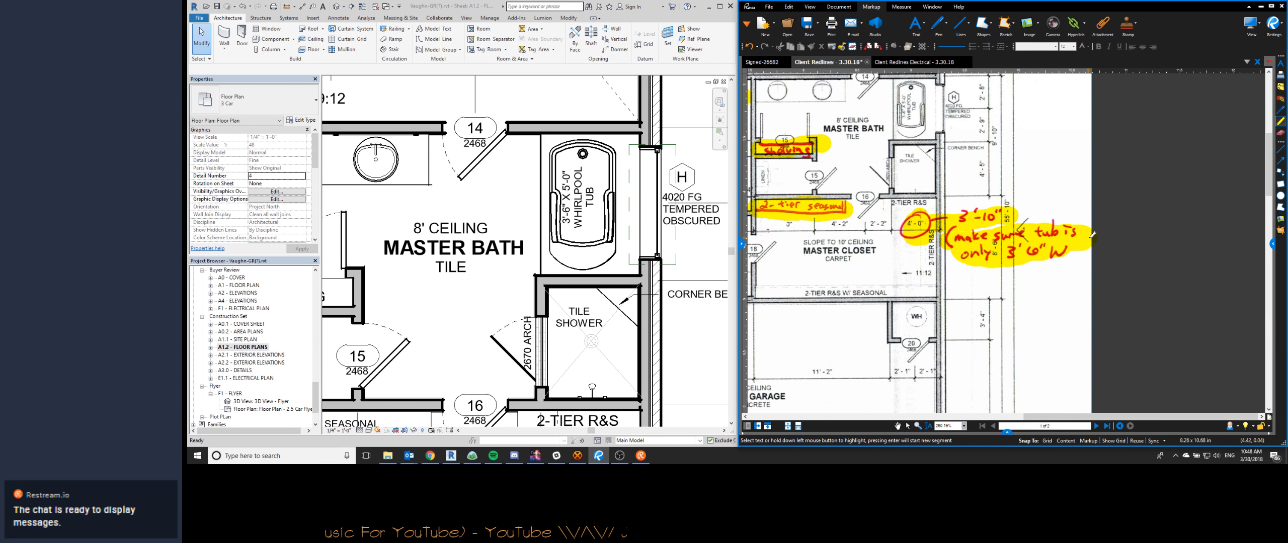
- Split the master bath/closet wall between door 16 and the shower, and trim the shower-side piece to a corner with the arch wall
scroll(560, 307, "down", 4)
middle_click_drag(560, 306, 566, 258)
scroll(611, 312, "up", 3)
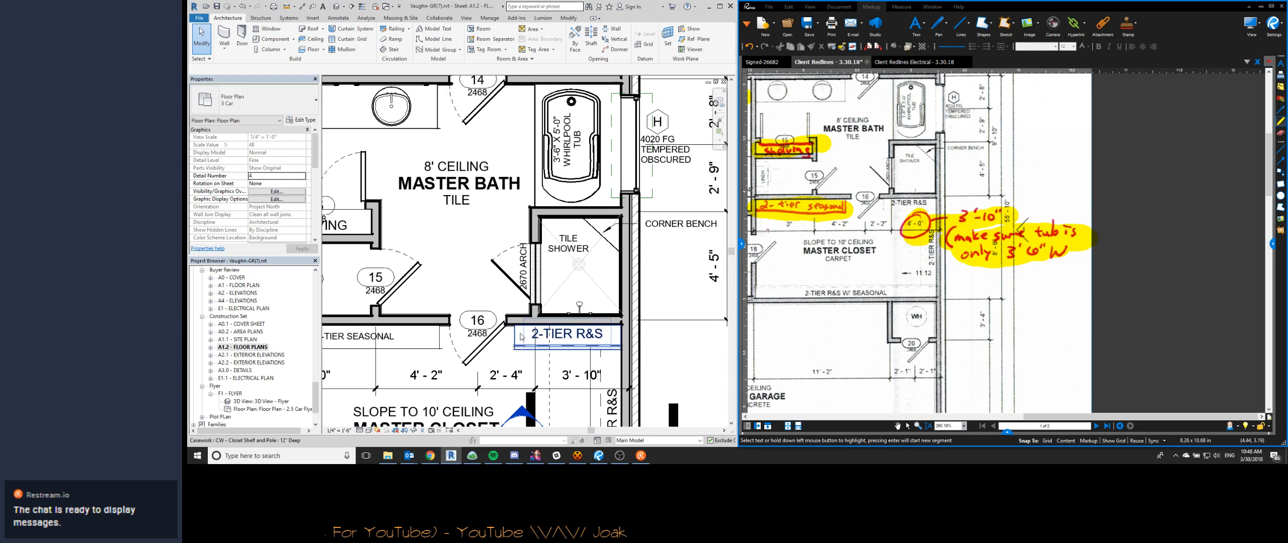
middle_click_drag(609, 318, 627, 237)
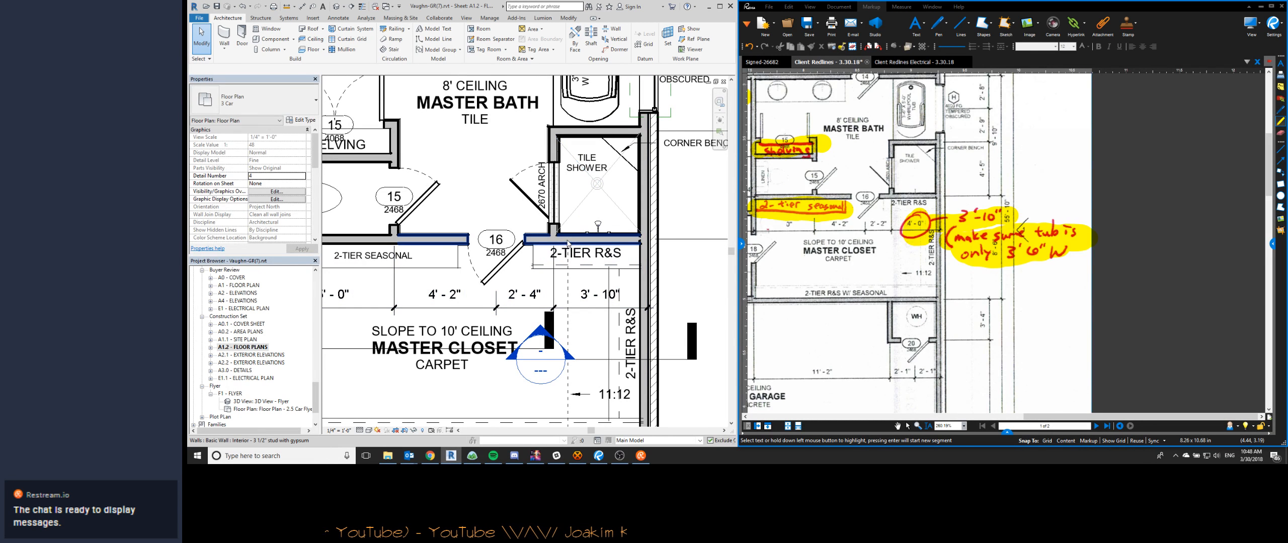
key("s")
key("l")
scroll(544, 245, "up", 2)
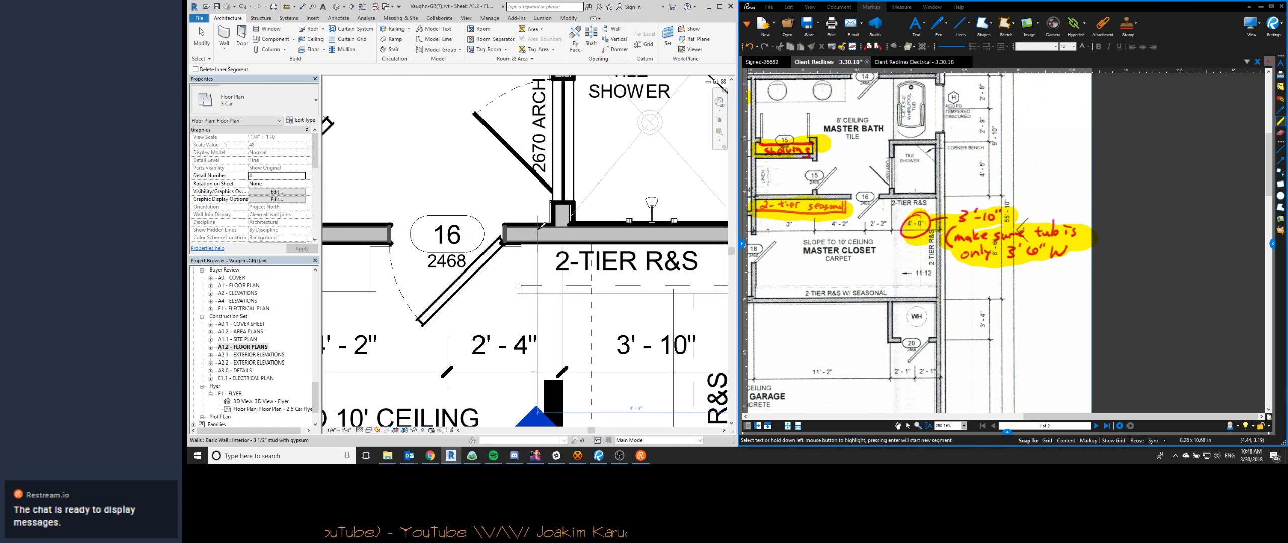
left_click(539, 235)
key("Escape")
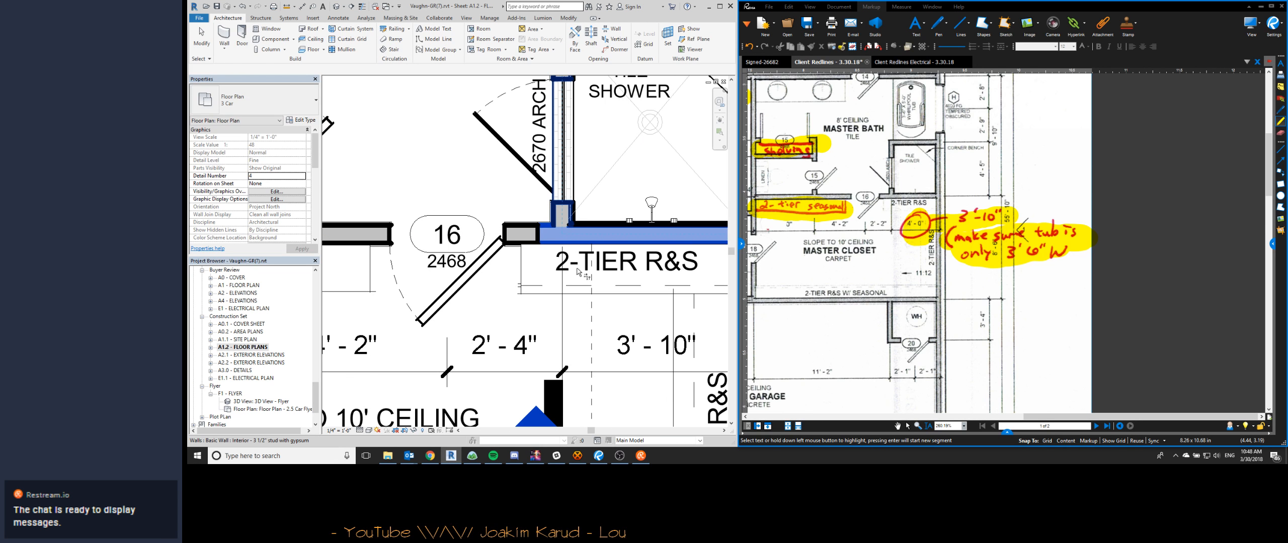
key("Escape")
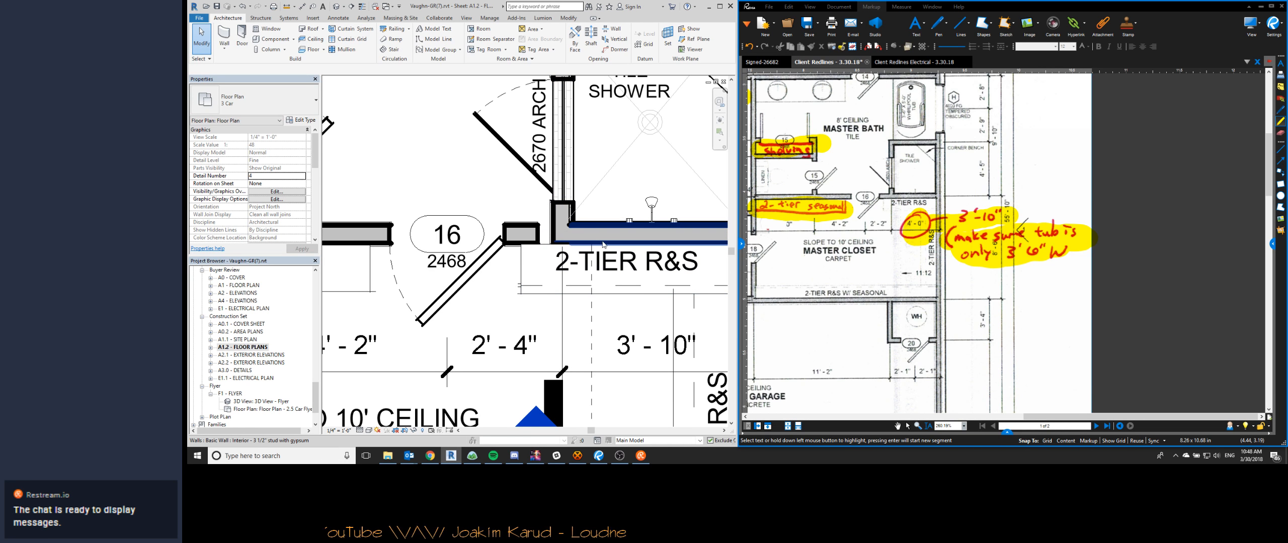
- Move the shower's closet-side wall, its tile wall and the shower head 22" into the master closet
scroll(598, 245, "up", 2)
left_click(492, 231)
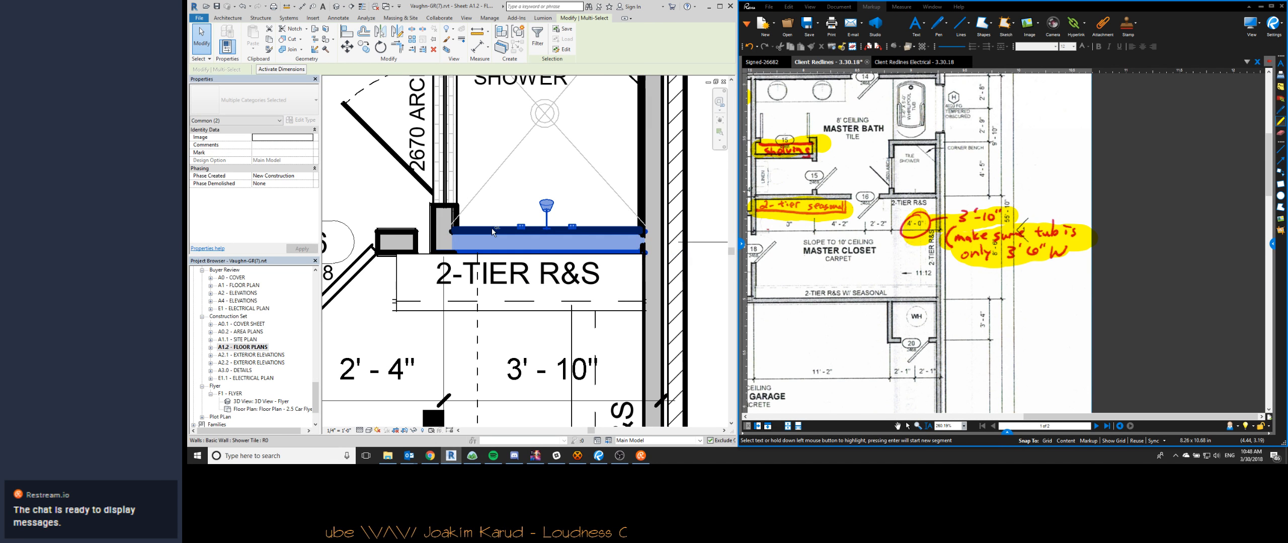
left_click(492, 228, "ctrl")
scroll(491, 228, "down", 4)
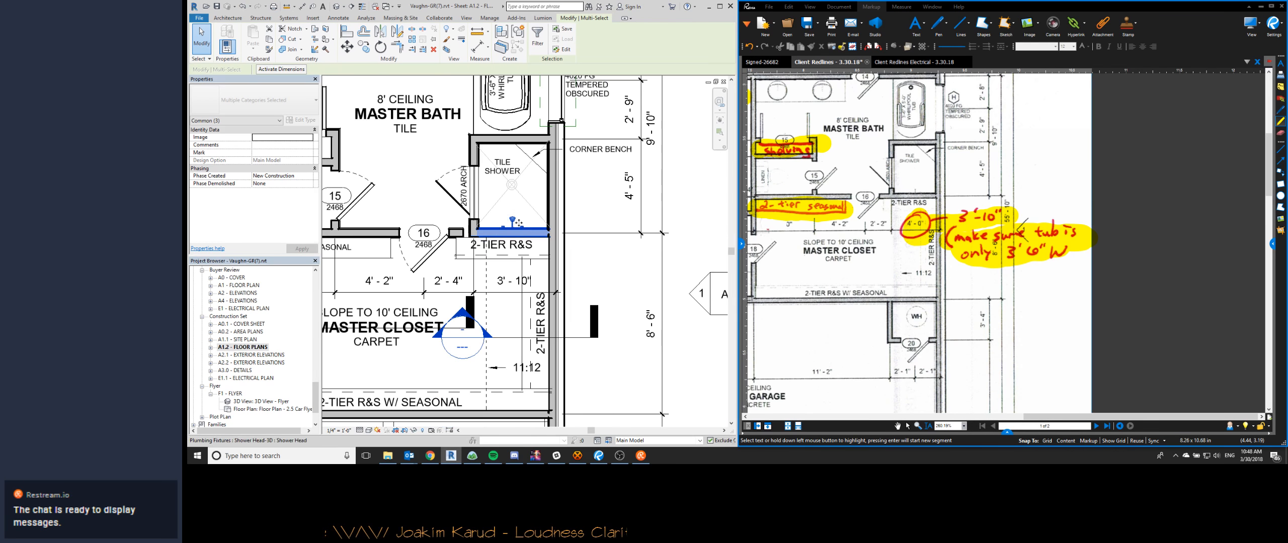
key("m")
key("v")
left_click(513, 200)
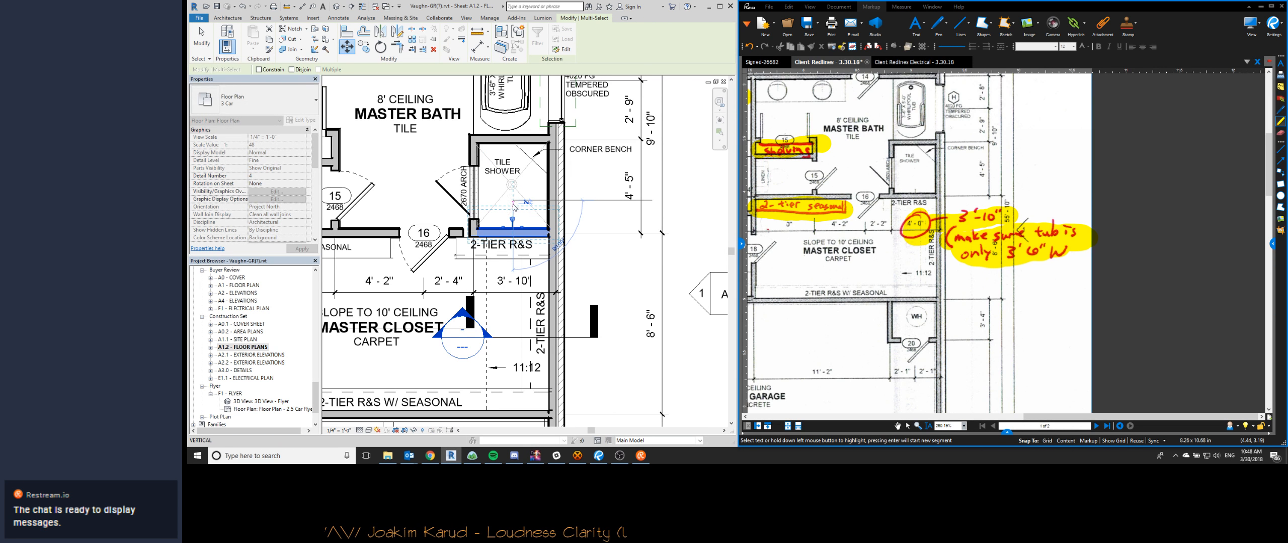
type("0 22")
key("Return")
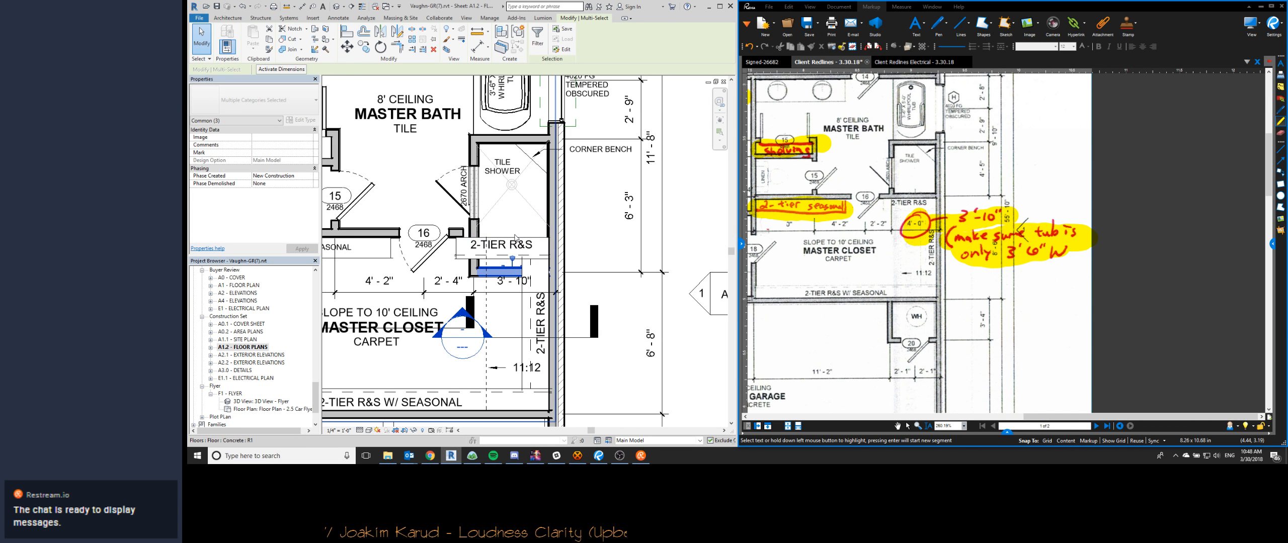
key("Escape")
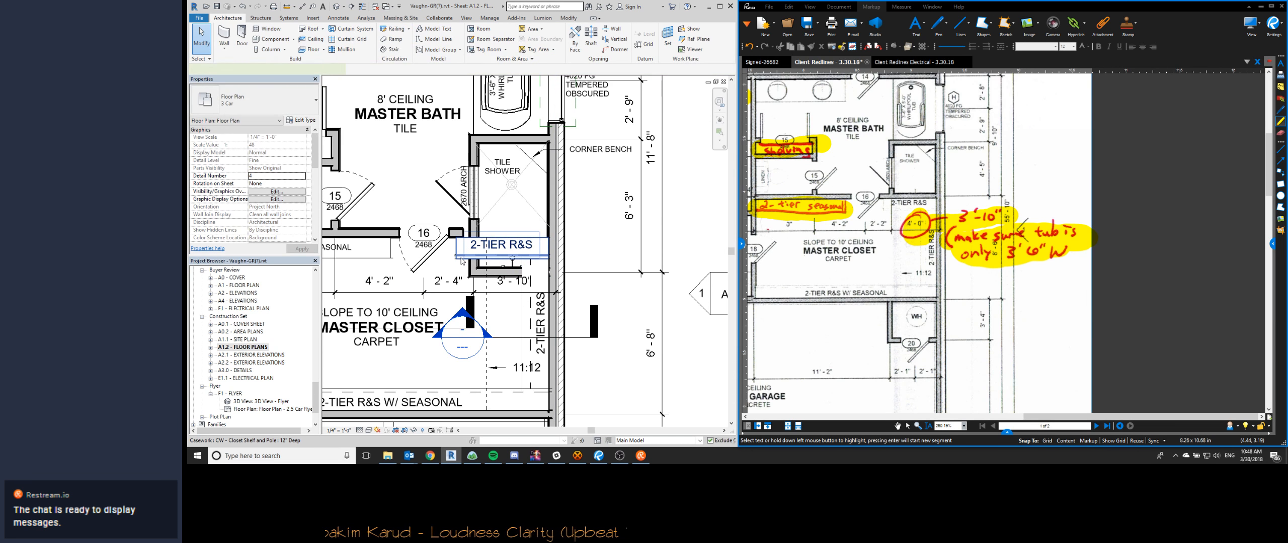
- Move the 12" deep 2-TIER R&S shelf down onto the closet face of the relocated shower wall
left_click(462, 261)
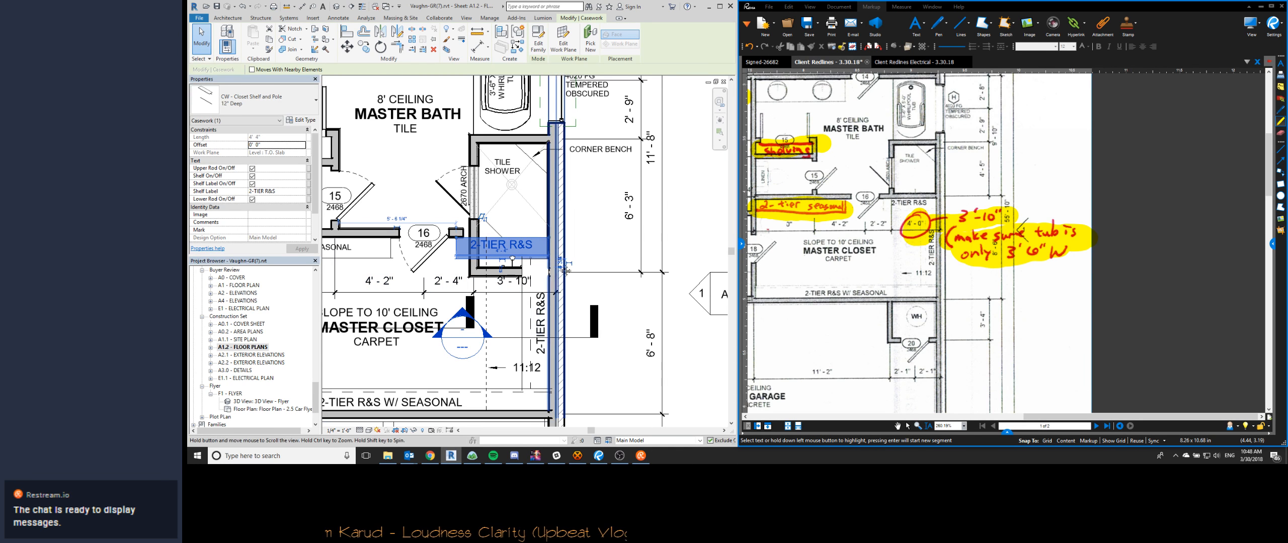
middle_click_drag(565, 272, 614, 197)
middle_click_drag(917, 327, 961, 185)
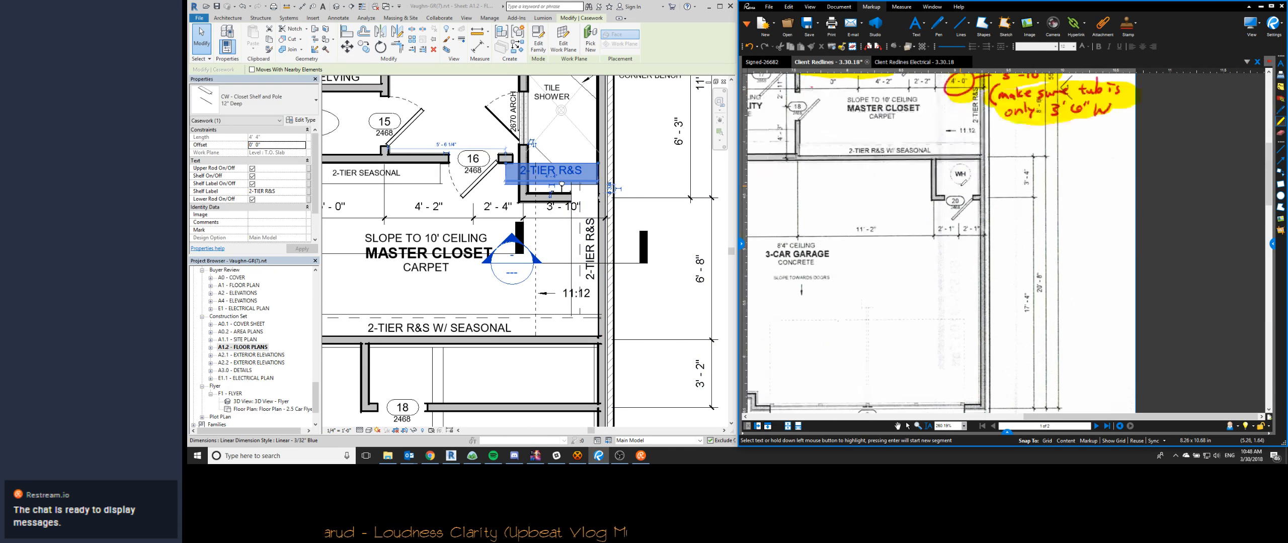
scroll(963, 182, "down", 3)
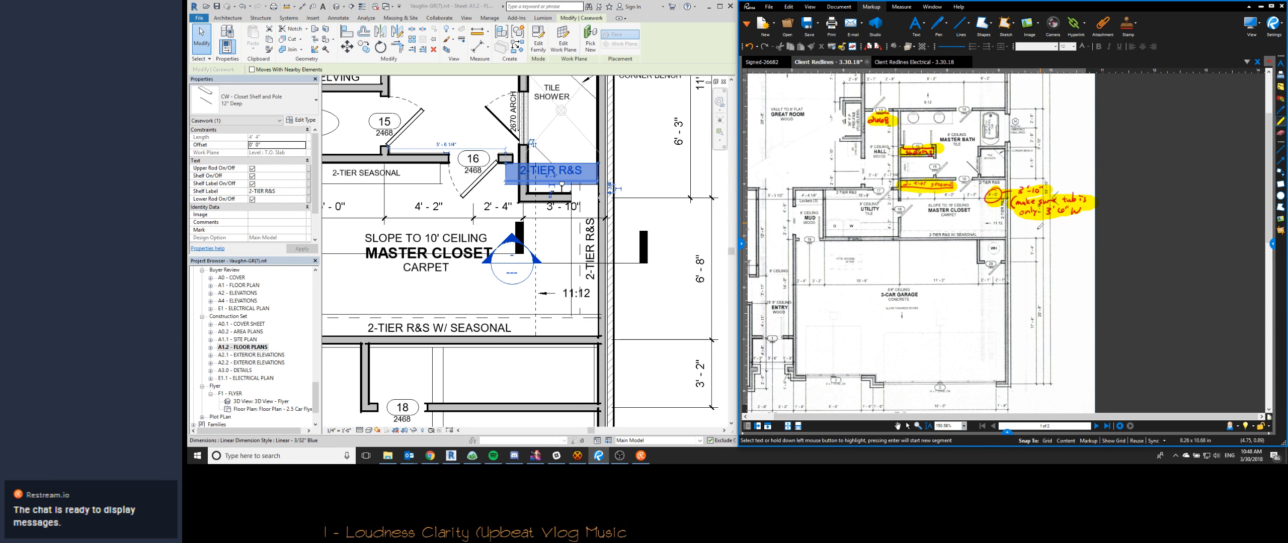
scroll(1090, 227, "down", 5)
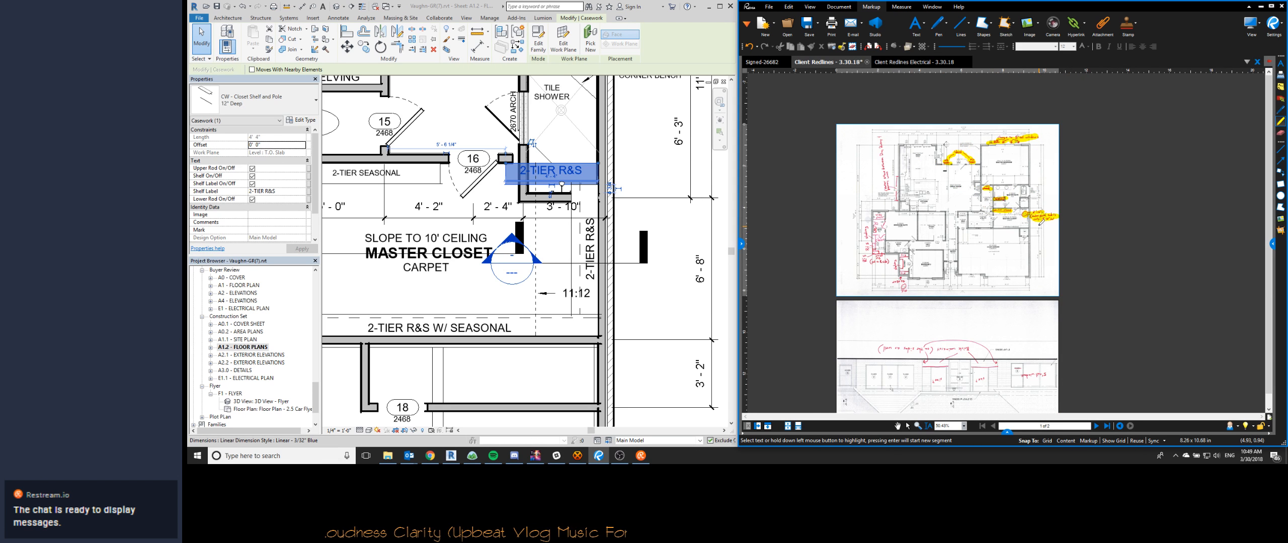
scroll(1040, 222, "up", 2)
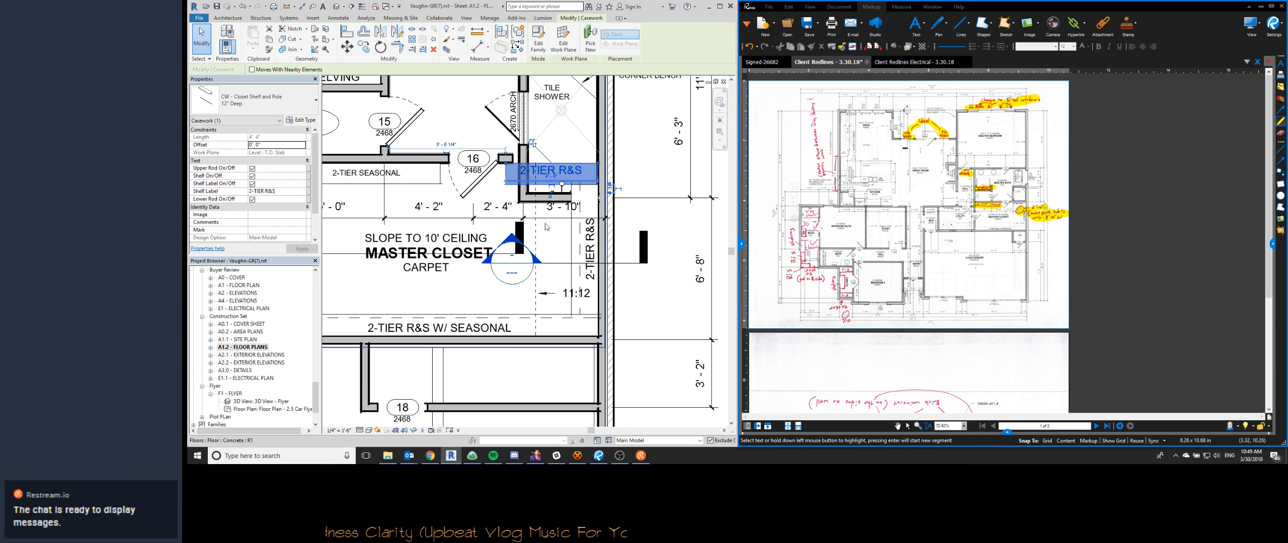
scroll(555, 166, "up", 2)
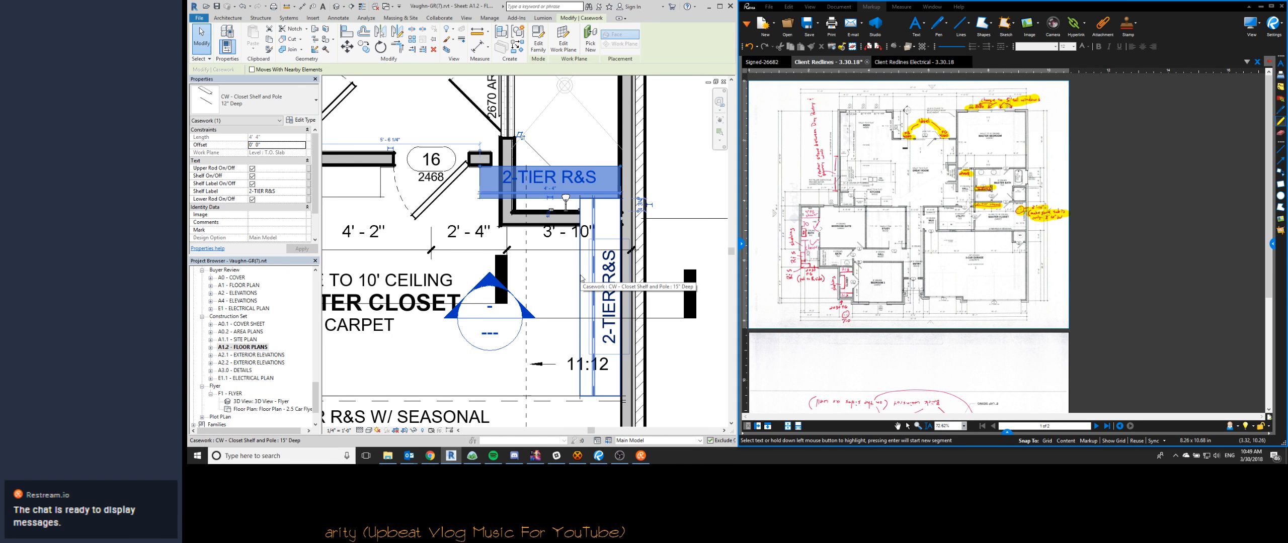
key("m")
key("v")
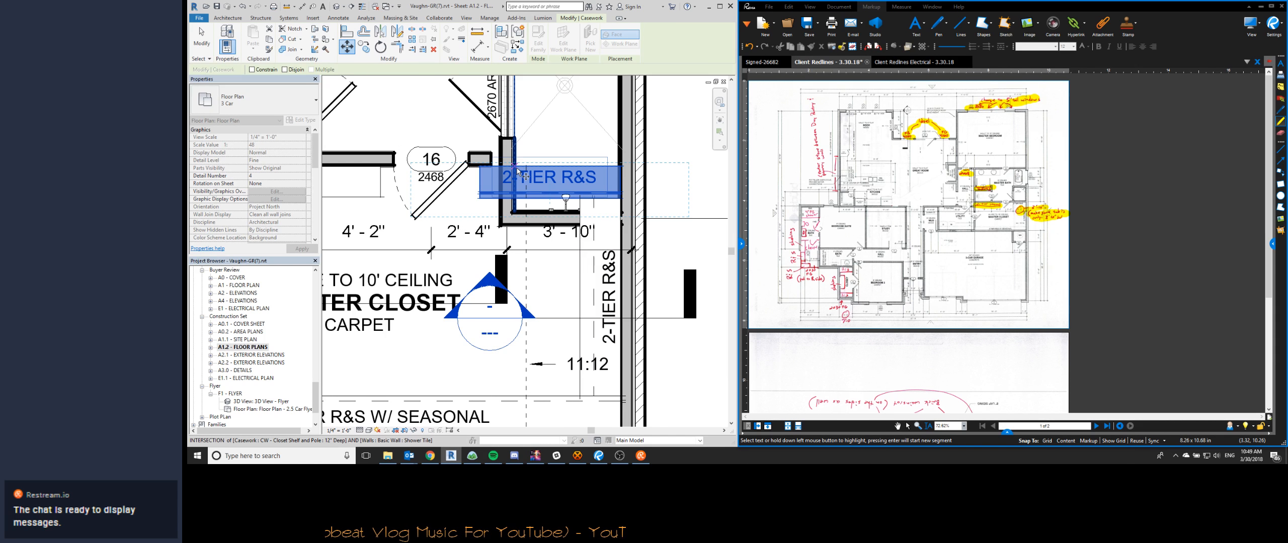
left_click(518, 172)
left_click(507, 236)
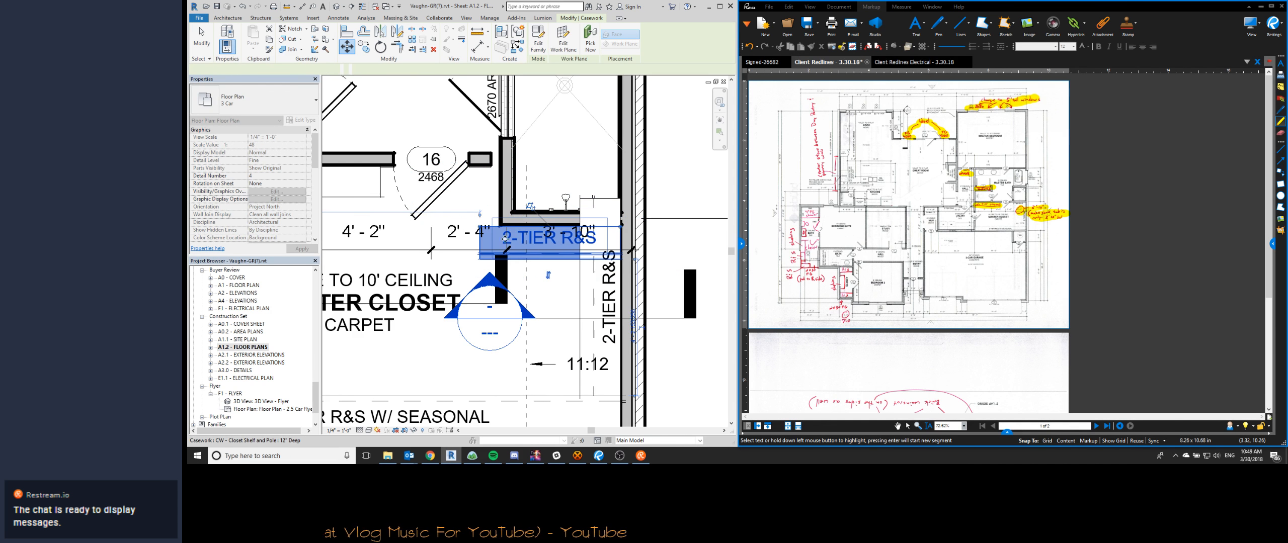
- Trim the door-side end of the 2-TIER R&S shelf to the outer face of the shower's arch wall
key("Escape")
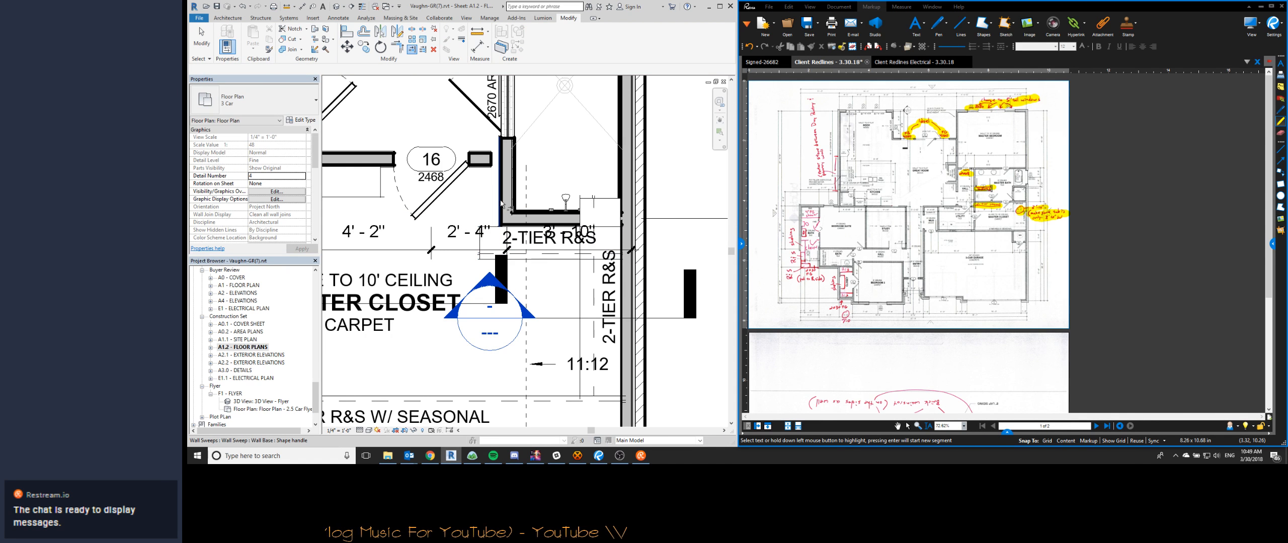
left_click(501, 203)
left_click(532, 254)
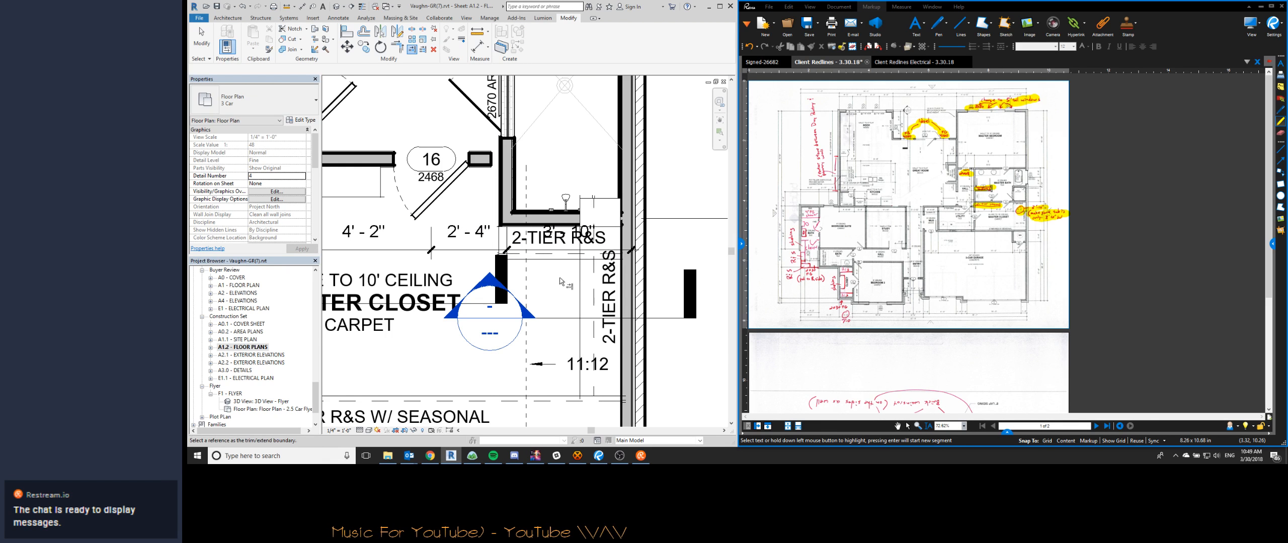
key("Escape")
mouse_move(554, 266)
middle_mouse_down()
mouse_move(635, 222)
mouse_move(595, 249)
mouse_move(547, 255)
middle_mouse_up()
scroll(635, 222, "down", 1)
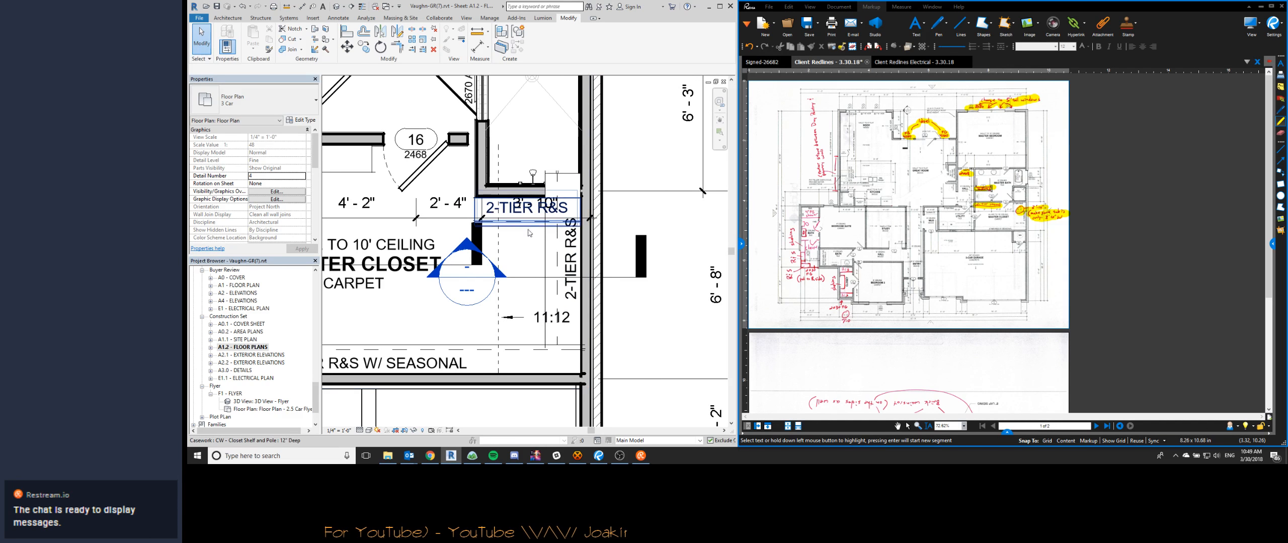
- Change the 15" deep shelf on the master closet's exterior wall to the label SHELVING, with upper and lower rods off
left_click(529, 227)
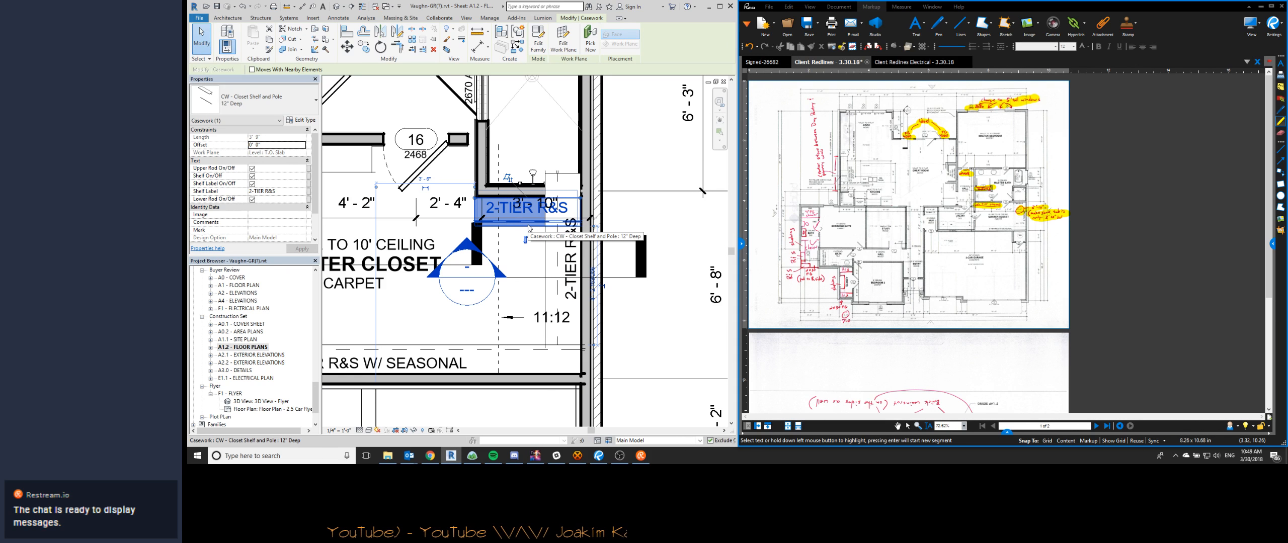
left_click(562, 302)
left_click(282, 192)
type("shelving")
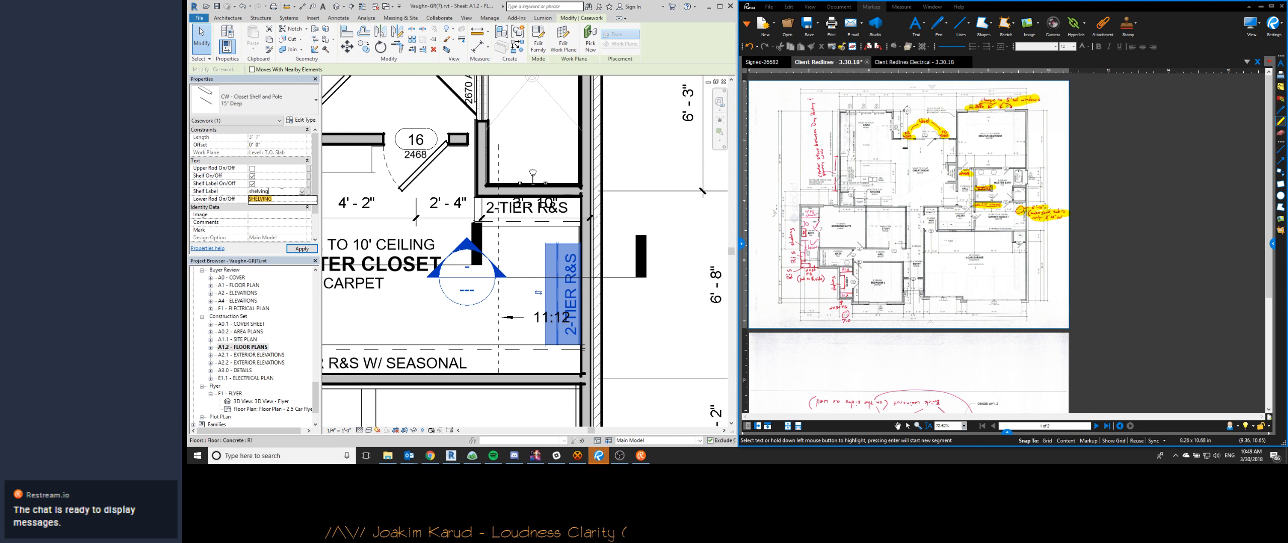
key("Return")
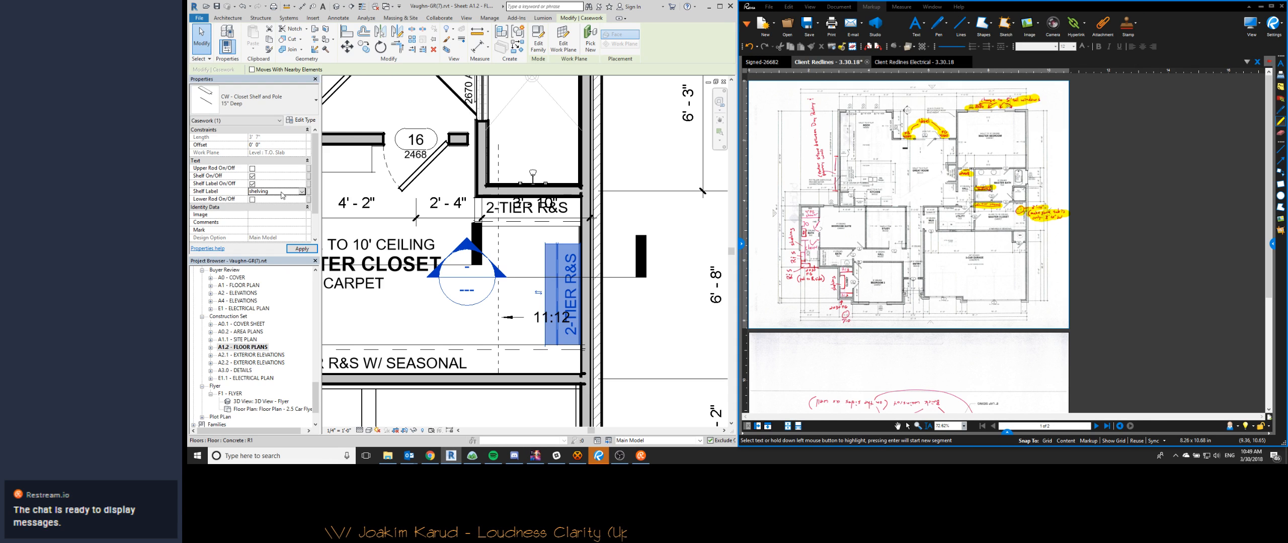
type("SHELVING")
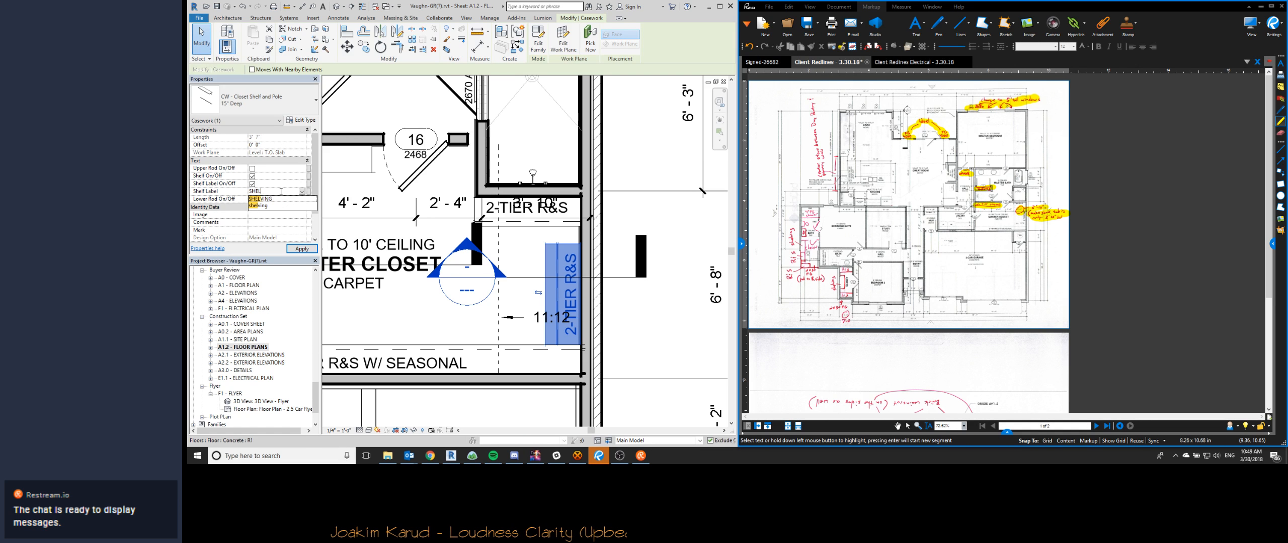
type("di")
- Dimension from the relocated shower wall to the near end of the SHELVING shelf and set that distance to 1' - 10"
left_click(566, 244)
left_click(568, 199)
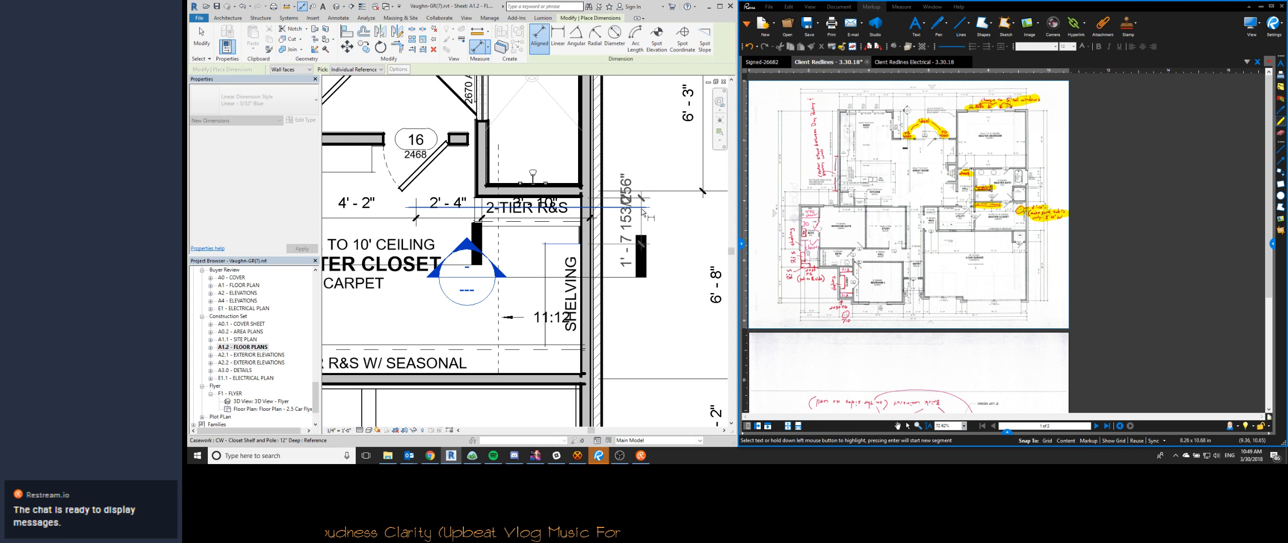
left_click(679, 221)
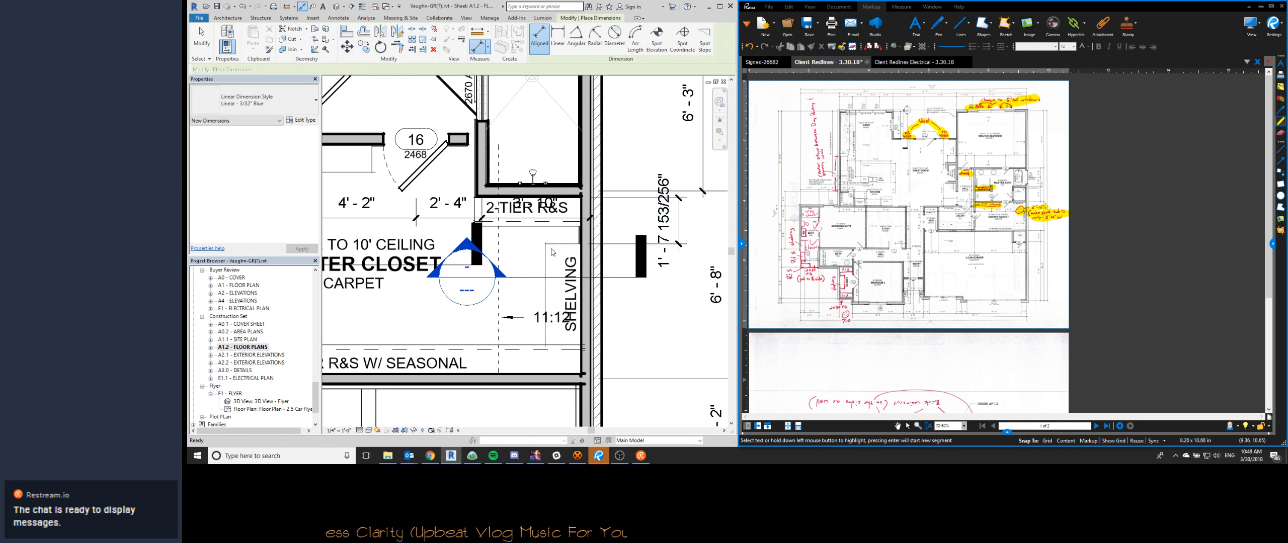
key("Escape")
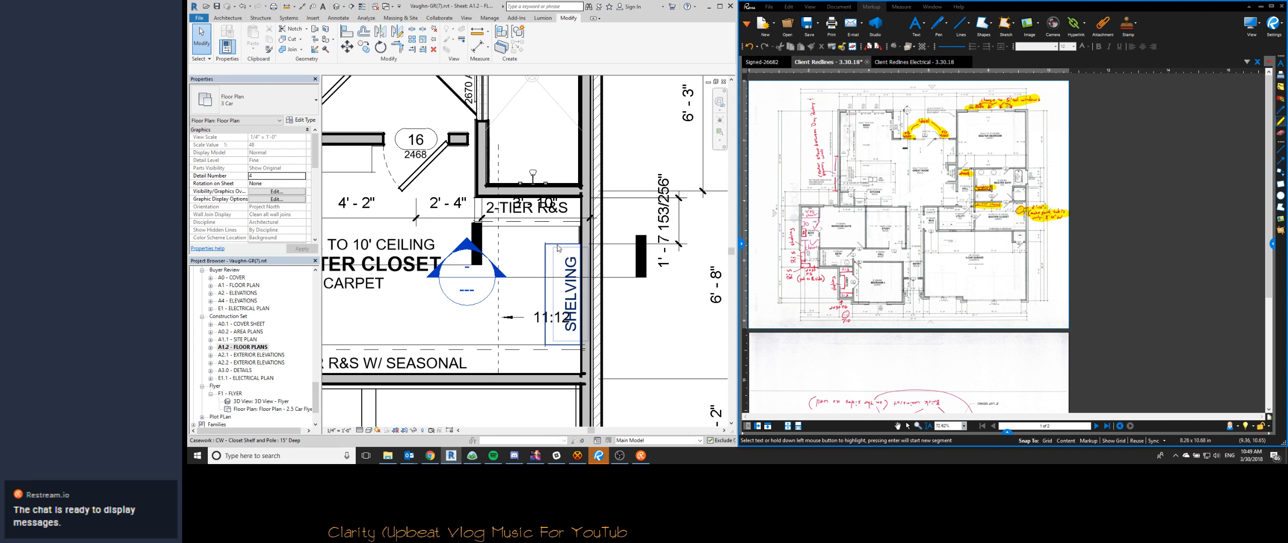
left_click(553, 252)
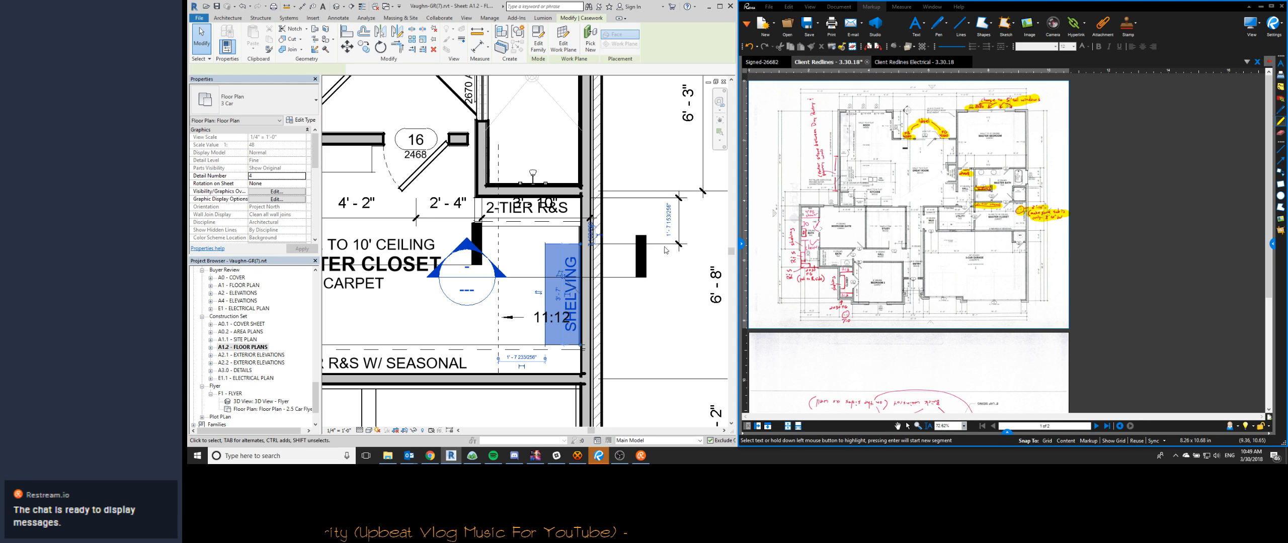
left_click(669, 226)
type("1' - 10")
key("Return")
key("Escape")
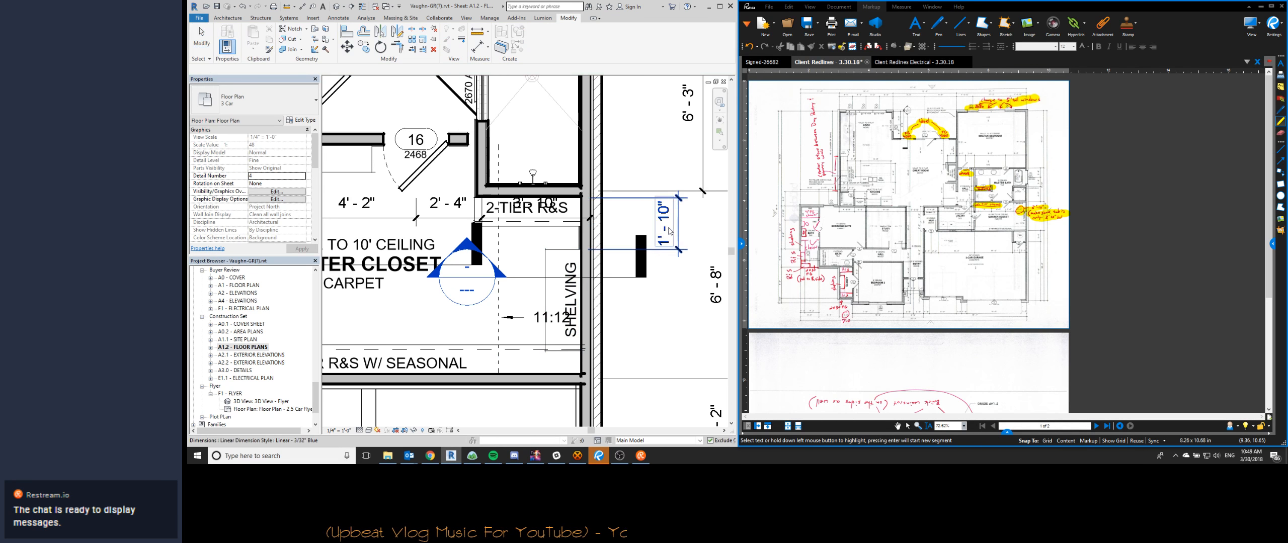
- Trim the far end of the SHELVING shelf to the edge of the 2-TIER R&S W/ SEASONAL shelf
key("t")
key("e")
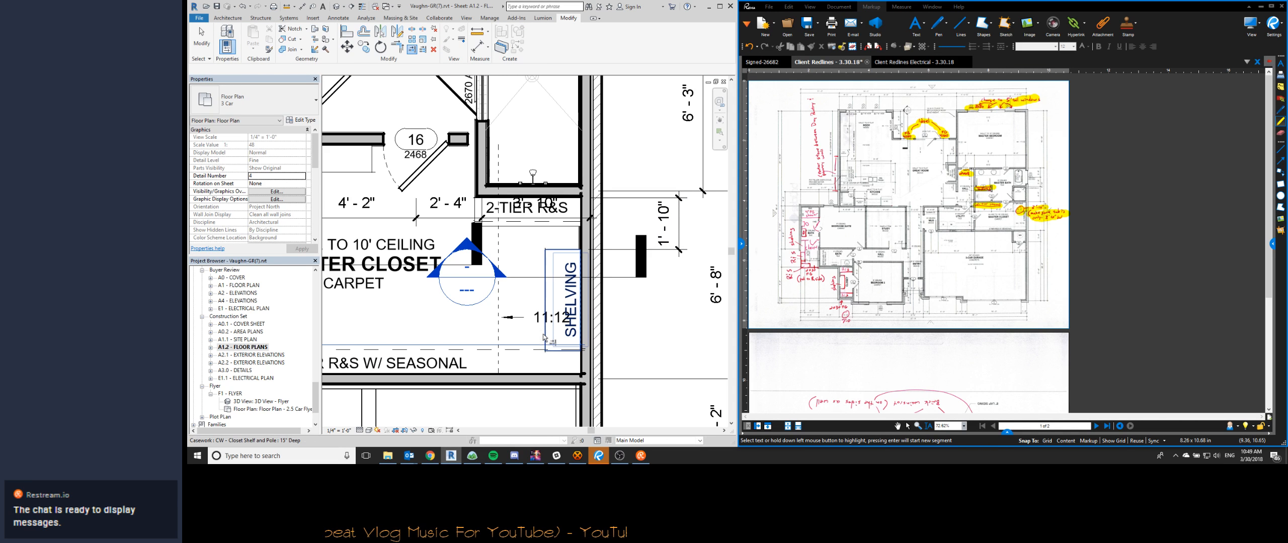
scroll(635, 243, "down", 4)
key("Escape")
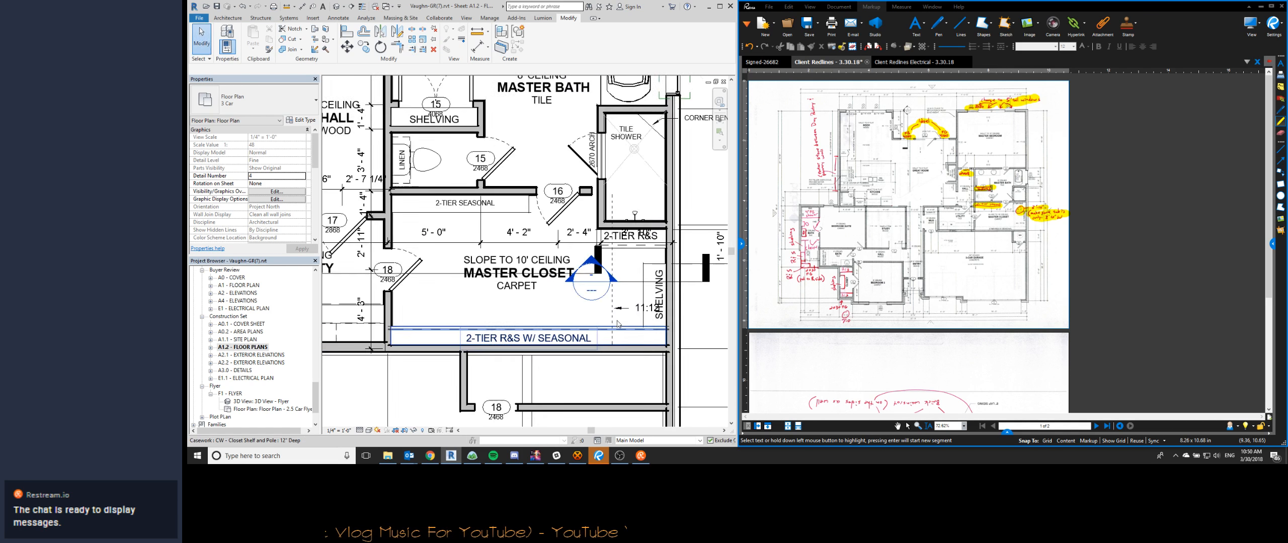
- Shift the master closet's horizontal dimension string and its room tag down, clear of the relocated 2-TIER R&S shelf
scroll(666, 274, "up", 2)
left_click(598, 270)
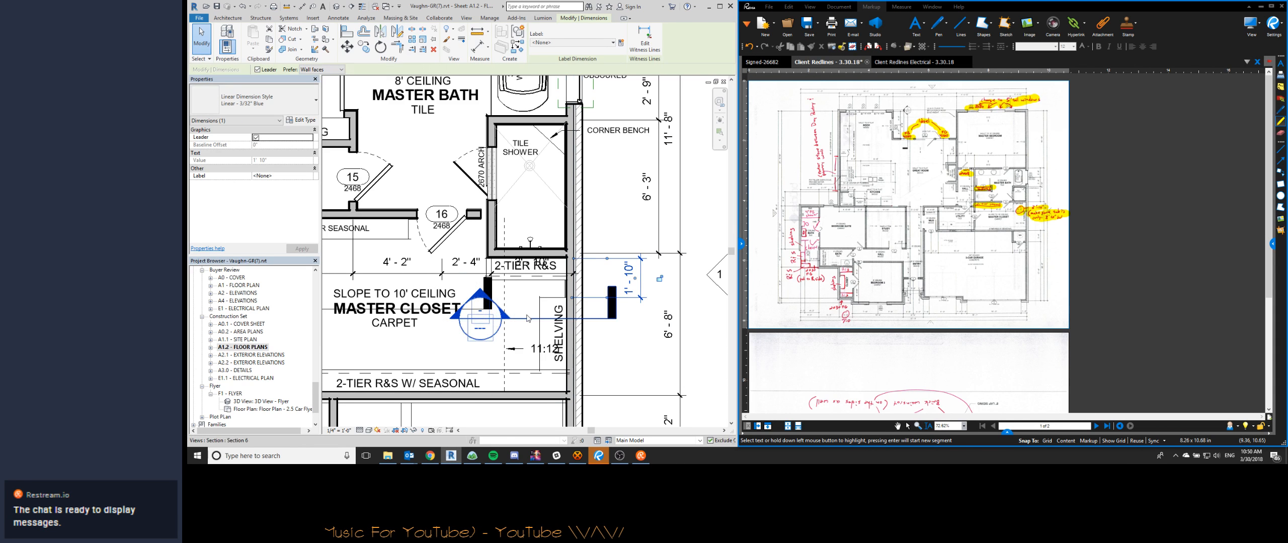
key("Escape")
left_click(445, 275)
scroll(443, 274, "down", 3)
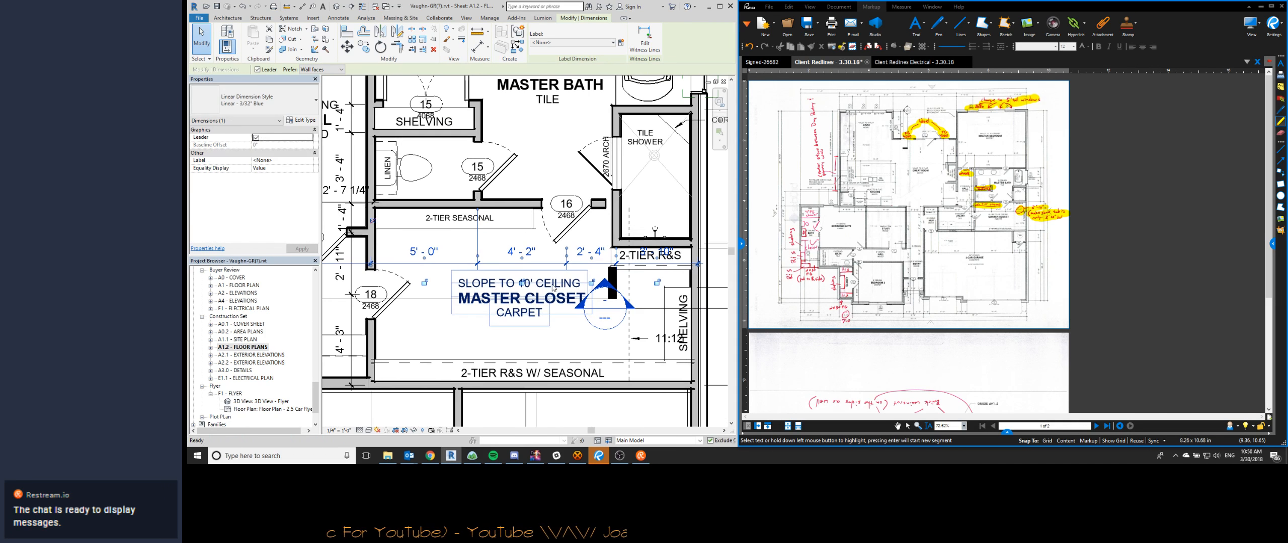
left_click_drag(544, 272, 543, 284)
left_click(531, 302)
left_click_drag(532, 315, 532, 330)
middle_click_drag(486, 322, 569, 313)
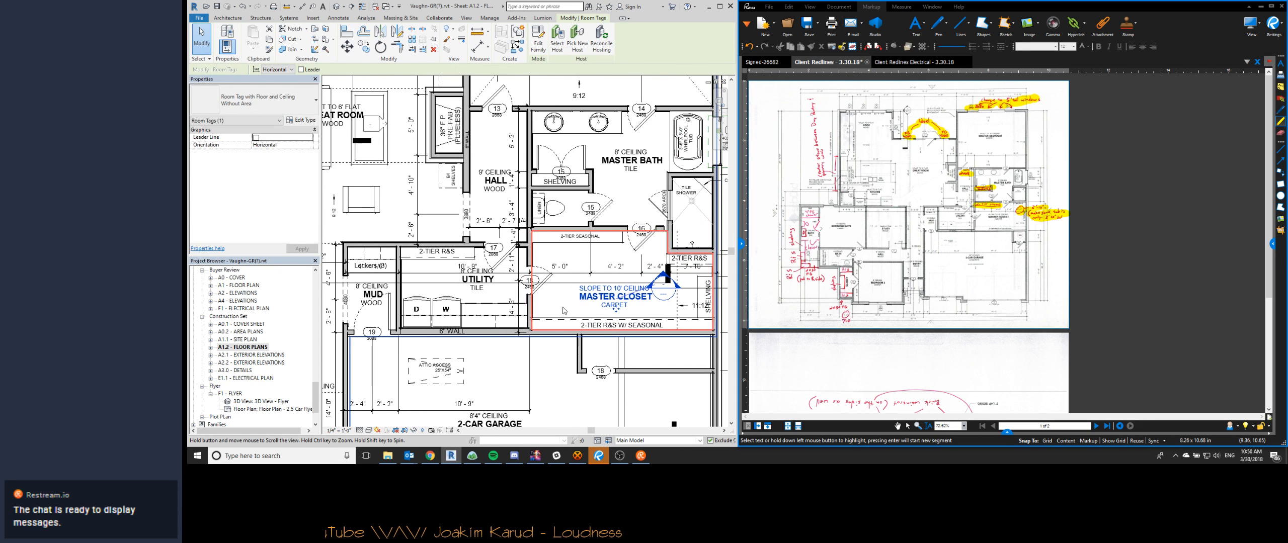
- Move the UTILITY room tag down, clear of the room's horizontal dimension
left_click(569, 313)
middle_click_drag(455, 288, 520, 296)
scroll(520, 296, "up", 2)
left_click(550, 302)
left_click_drag(551, 305, 553, 321)
- Move the Lockers (3) note in the mud room up onto the lockers, clear of the dimension text
middle_click_drag(387, 266, 466, 276)
scroll(465, 276, "up", 2)
scroll(467, 278, "up", 1)
left_click(468, 275)
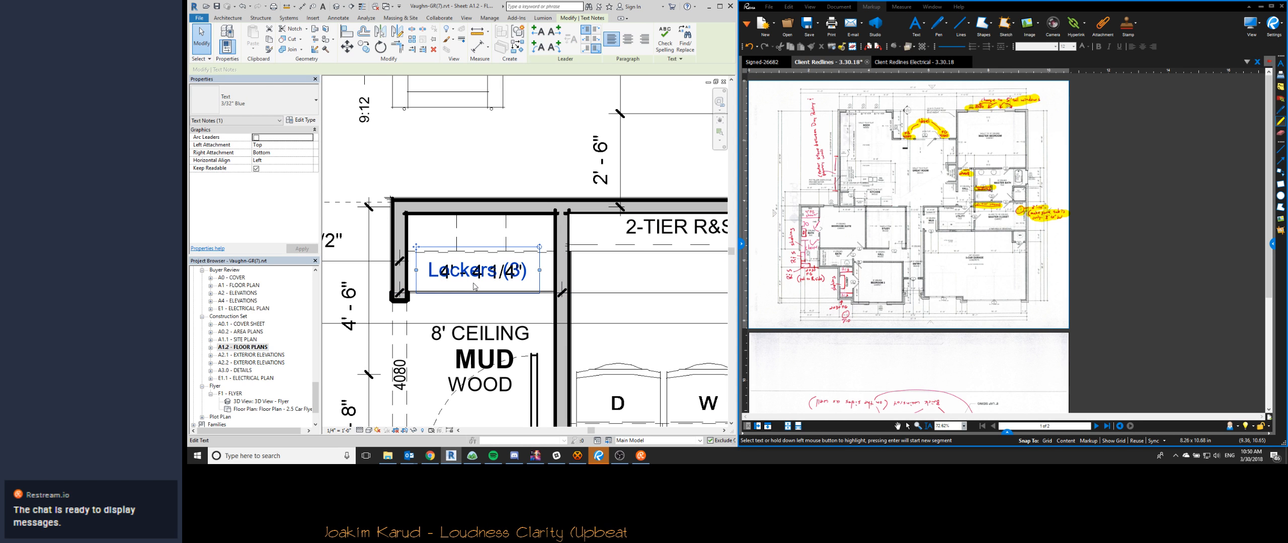
left_click_drag(413, 246, 413, 212)
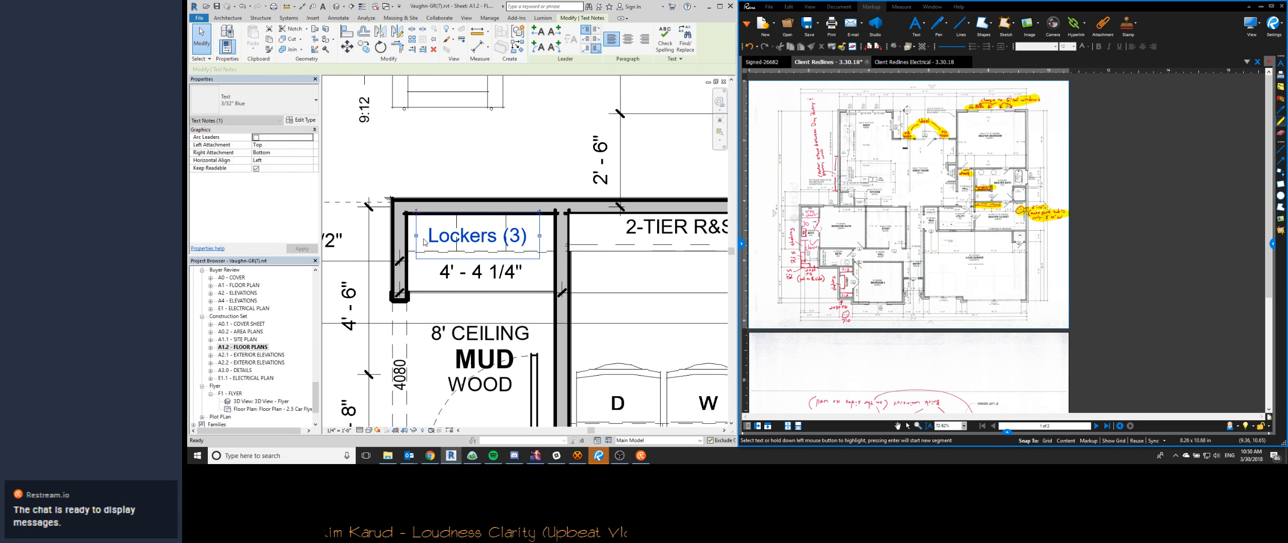
key("Escape")
- Check the floor plan around the study, mud room, entry and garage for remaining corrections
scroll(446, 253, "down", 1)
scroll(446, 248, "down", 2)
middle_click_drag(372, 254, 467, 253)
scroll(467, 253, "down", 2)
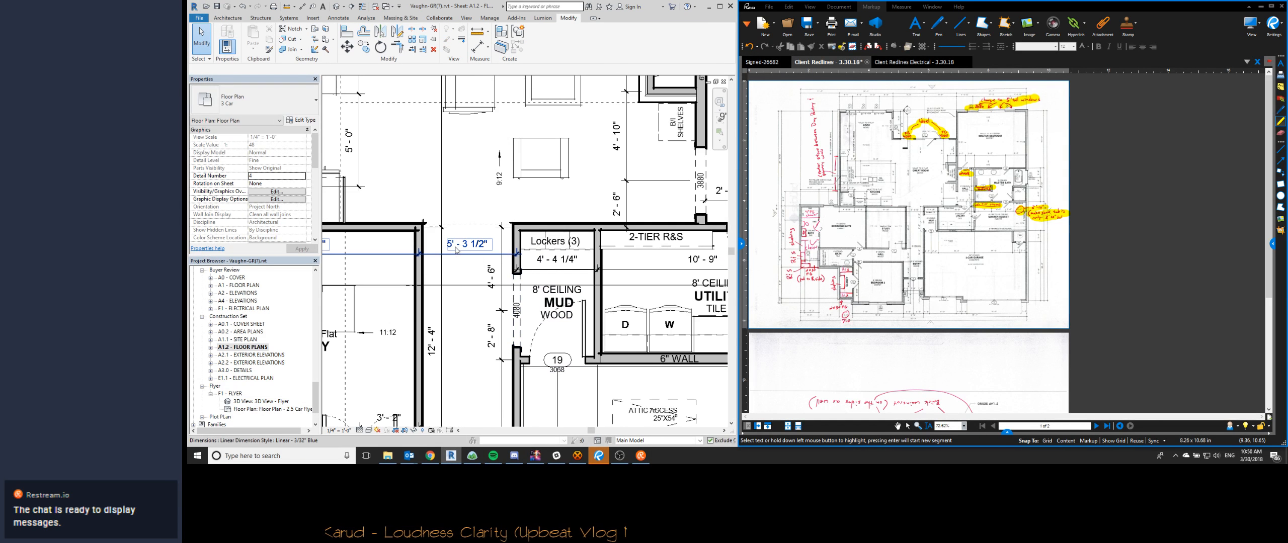
scroll(460, 287, "down", 3)
scroll(536, 281, "up", 4)
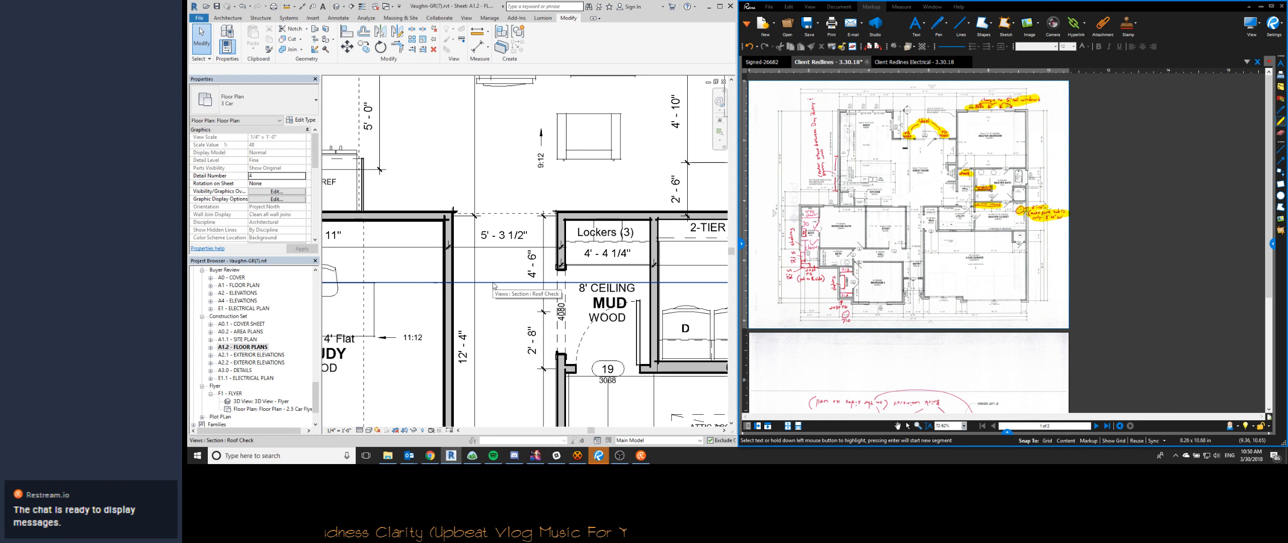
scroll(494, 285, "down", 5)
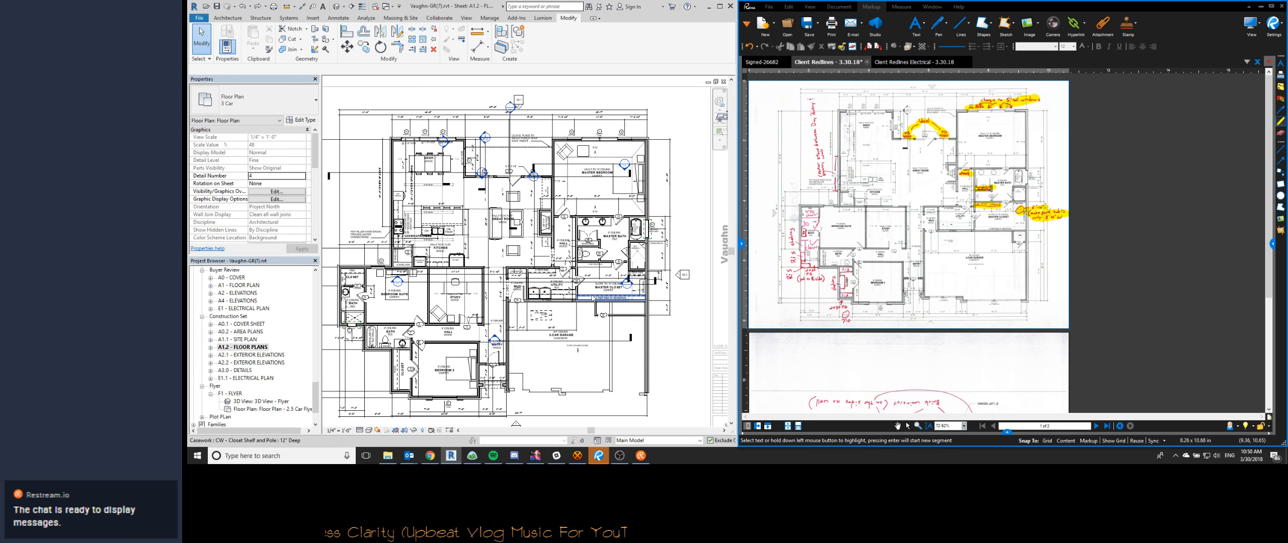
scroll(426, 297, "up", 2)
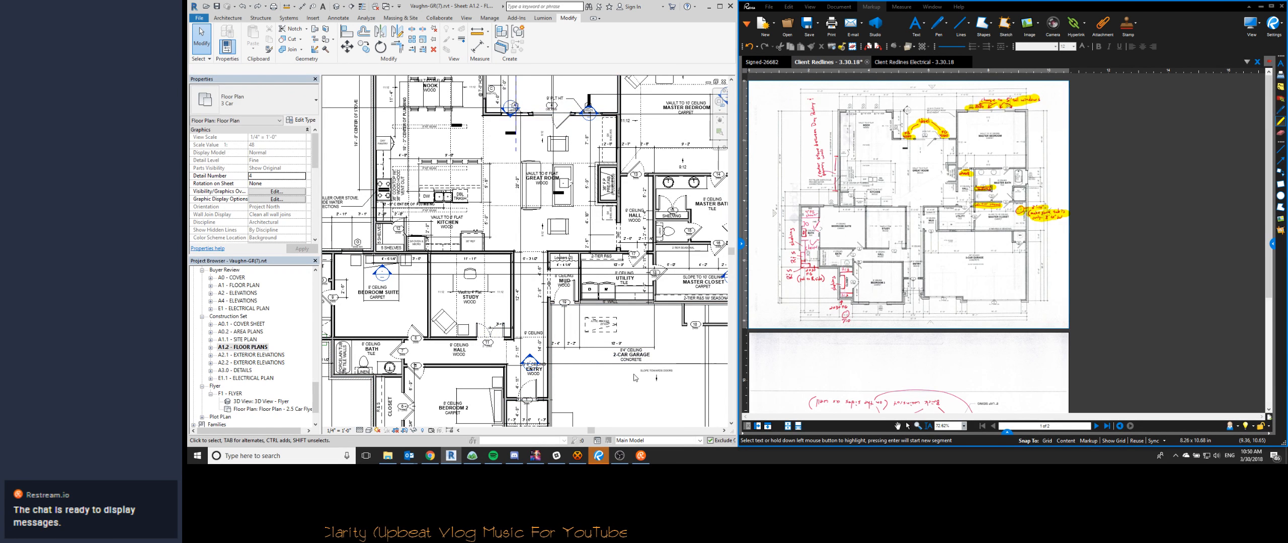
middle_click_drag(616, 383, 603, 387)
scroll(507, 197, "up", 1)
- Set the furniture to halftone in the model category overrides of the Floor Plans view template
scroll(295, 190, "down", 5)
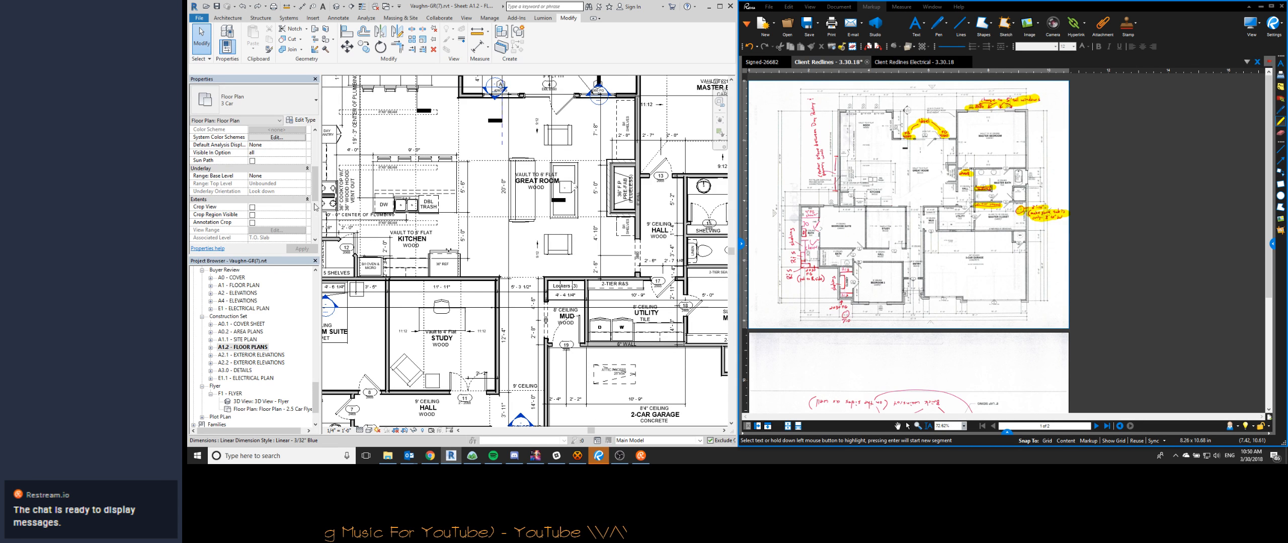
scroll(316, 199, "down", 3)
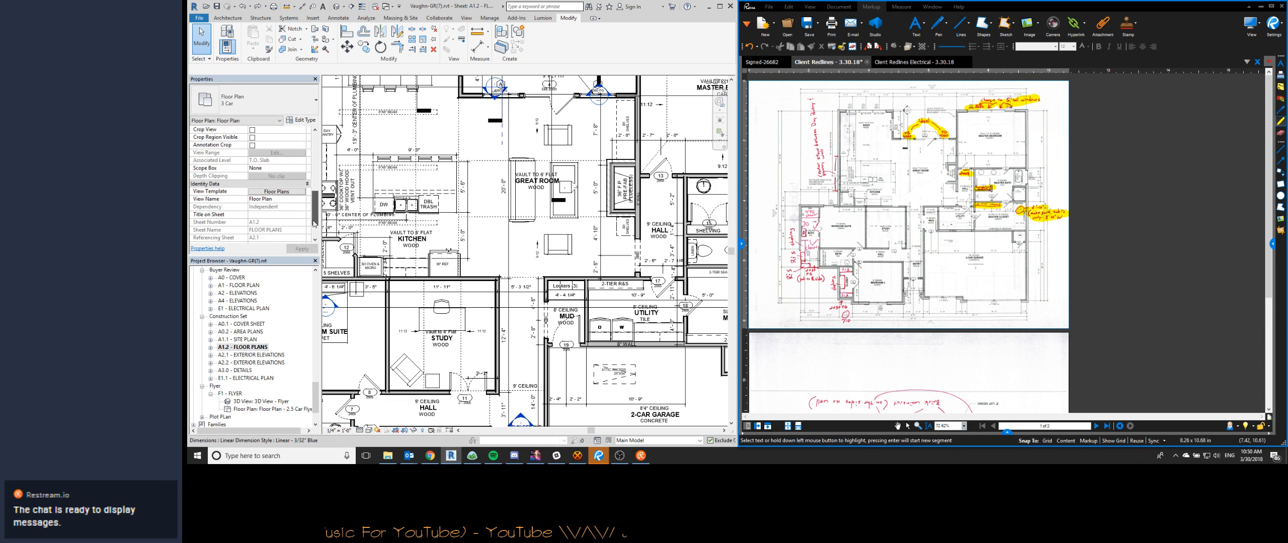
left_click(276, 191)
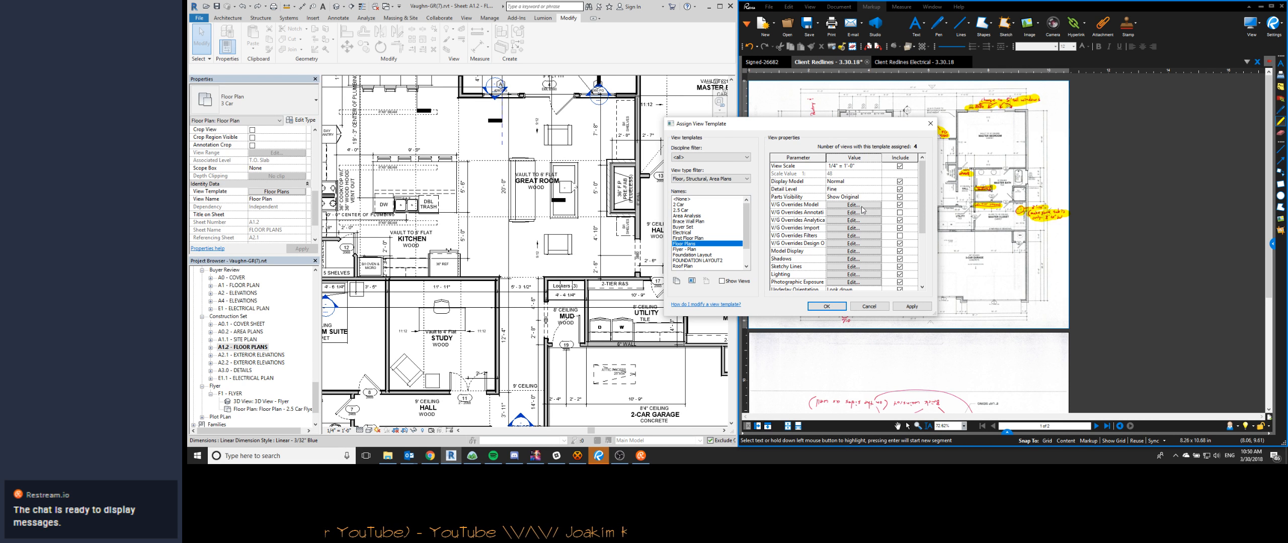
left_click(861, 207)
left_click(1166, 284)
left_click(1104, 362)
left_click(826, 307)
- Move the shelf offset dimension outside the master closet closer to the exterior wall
middle_click_drag(444, 338, 527, 274)
scroll(527, 274, "down", 1)
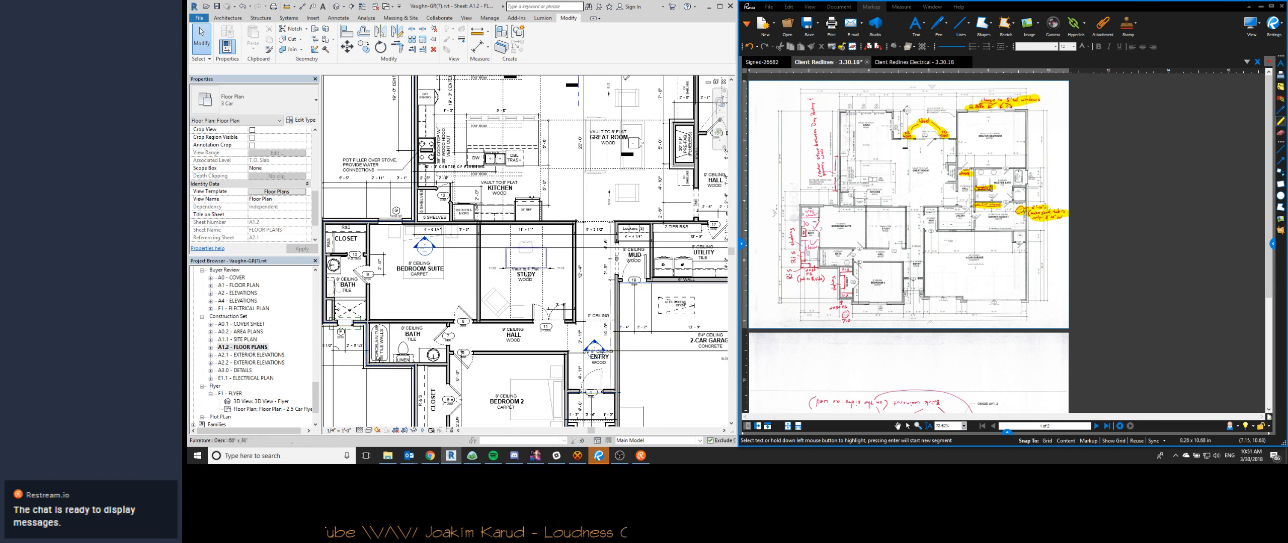
scroll(628, 264, "down", 1)
middle_click_drag(627, 264, 504, 218)
middle_click_drag(610, 228, 570, 259)
scroll(610, 236, "up", 5)
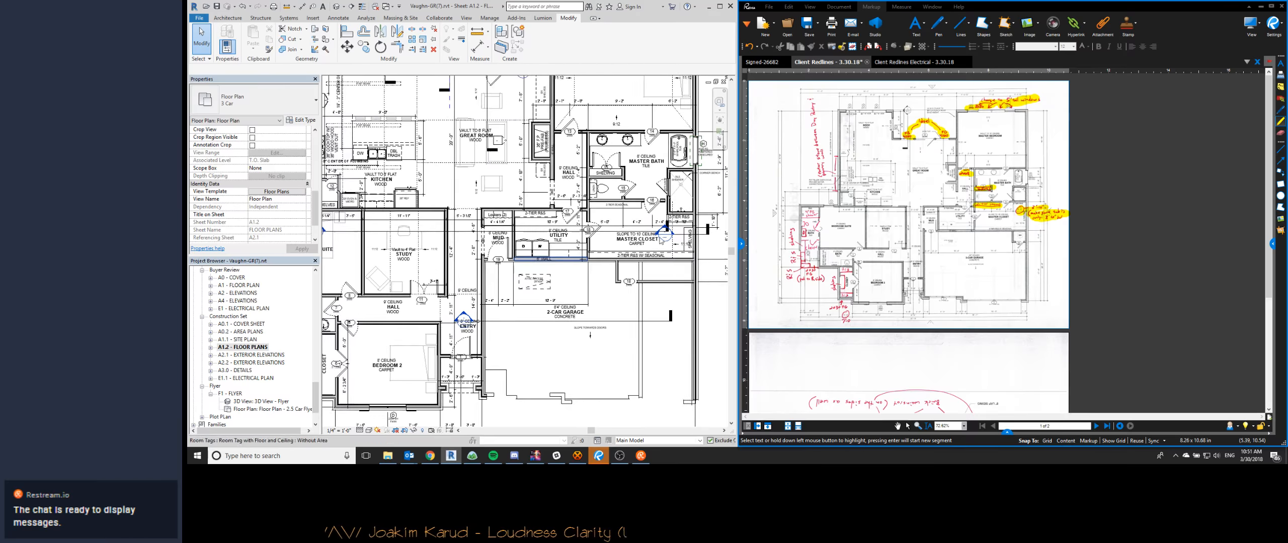
left_click(610, 236)
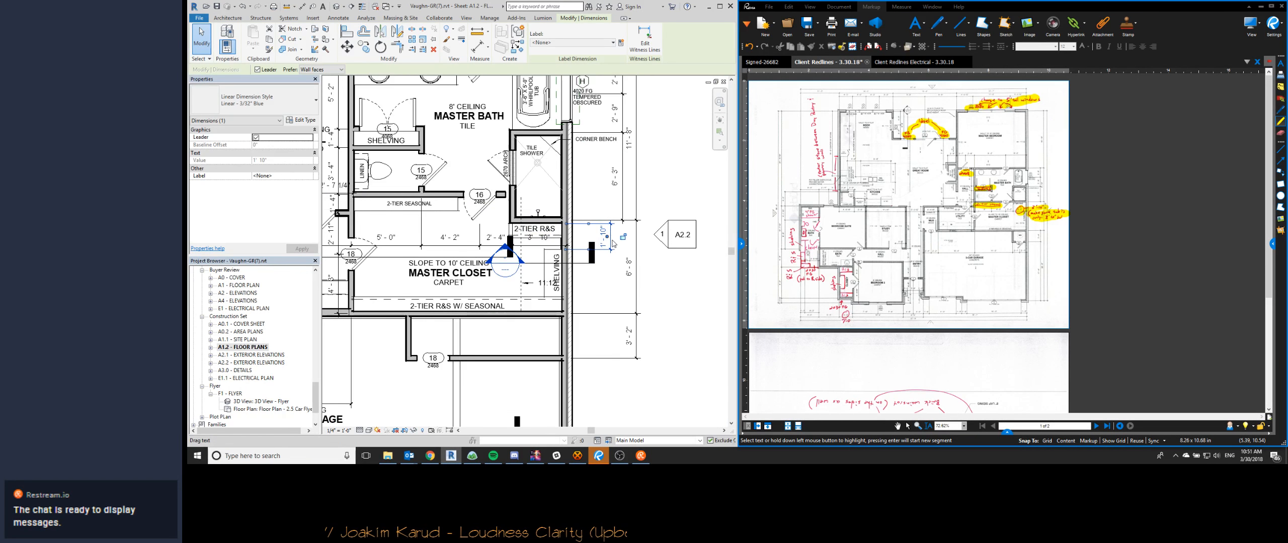
scroll(610, 235, "up", 3)
left_click_drag(607, 235, 568, 247)
left_click(548, 282)
- Temporarily hide the section and elevation markers in the floor plan view
middle_click_drag(540, 283, 644, 265)
scroll(635, 263, "down", 1)
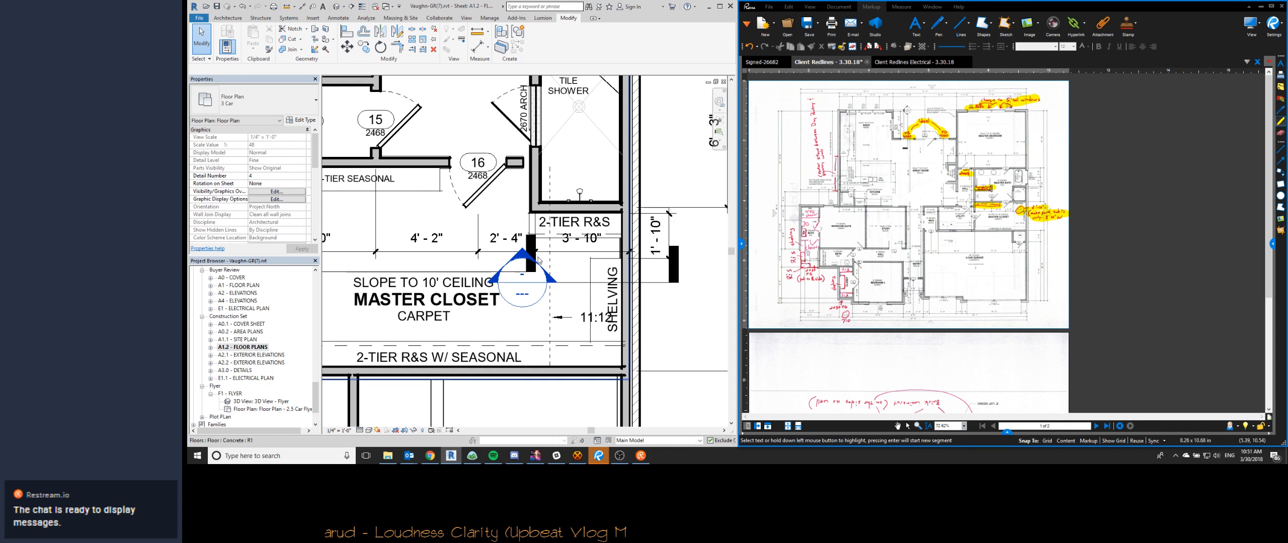
left_click(481, 273)
key("h")
key("h")
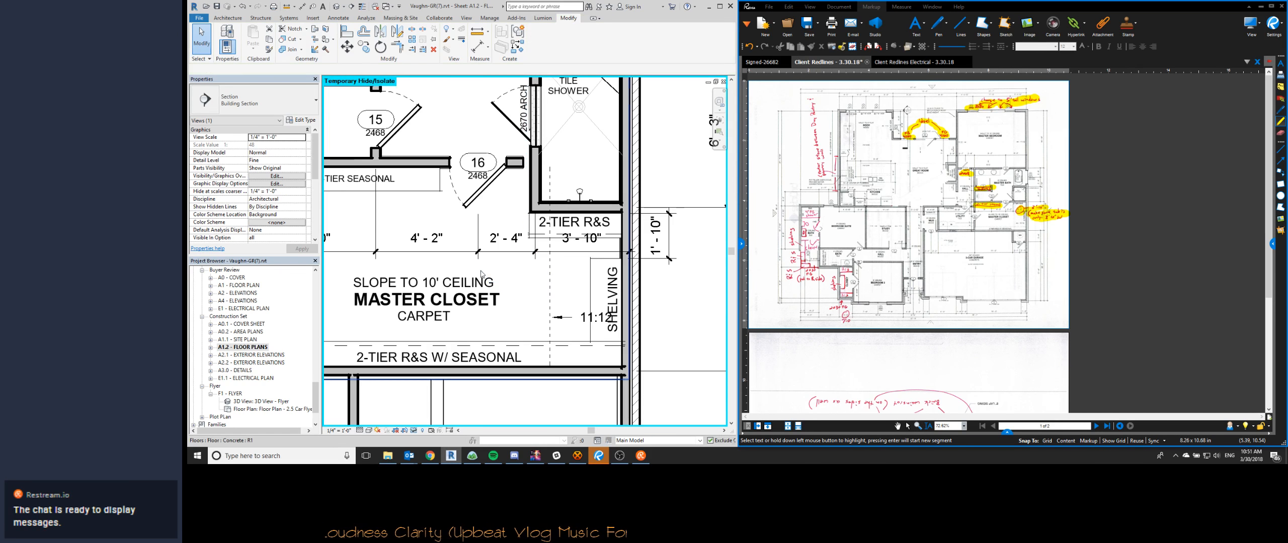
- Extend the short wall stub beside door 16 to meet the tile shower wall
scroll(481, 274, "down", 4)
middle_click_drag(502, 258, 526, 277)
scroll(526, 276, "up", 4)
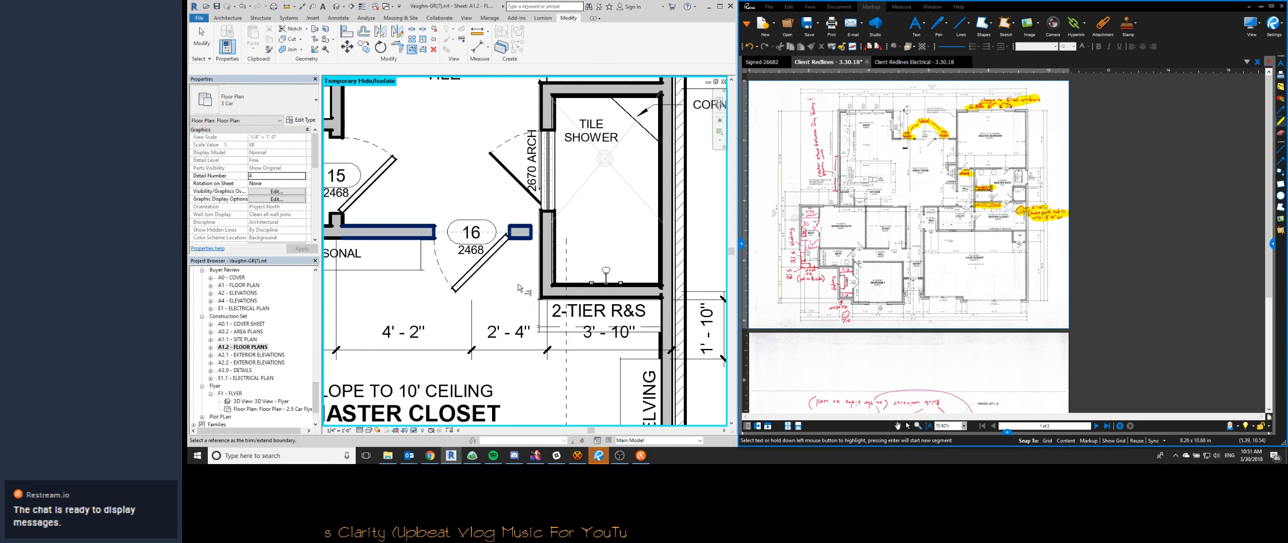
scroll(519, 287, "down", 1)
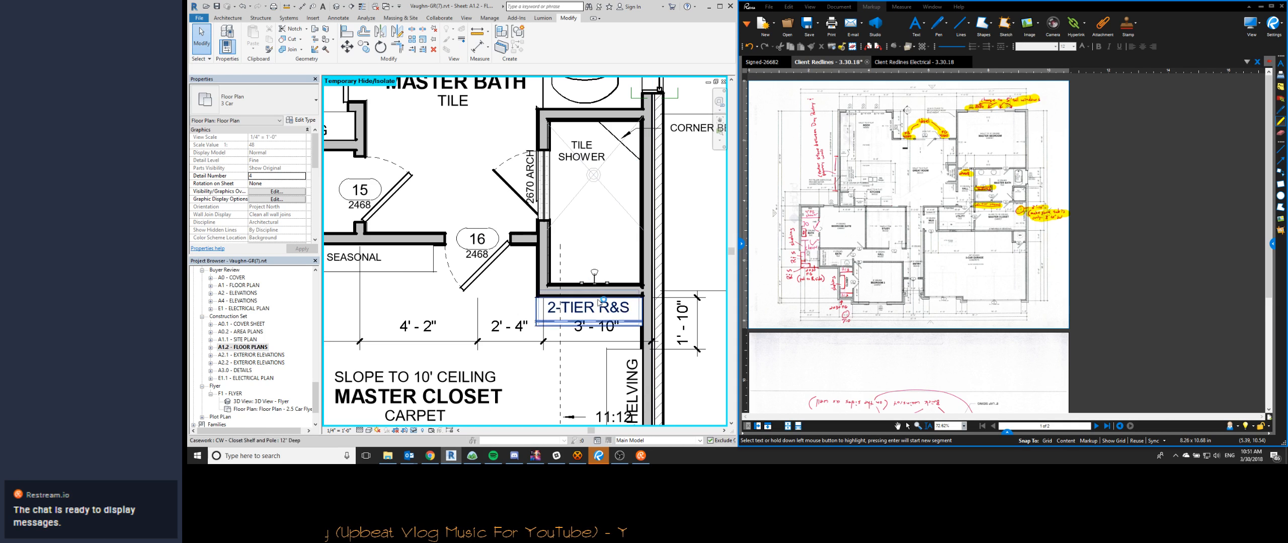
- Stretch the diagonal floor lines of the tile shower to the corners of the enlarged enclosure
scroll(561, 261, "down", 2)
scroll(582, 286, "up", 5)
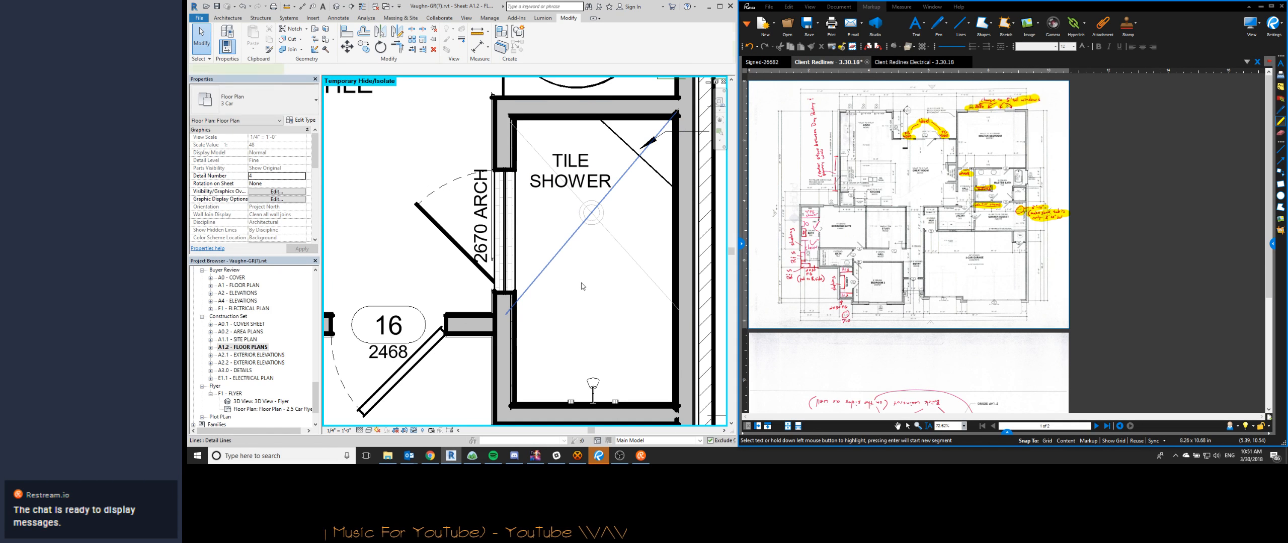
middle_click_drag(582, 287, 591, 192)
scroll(594, 186, "down", 2)
left_click_drag(534, 210, 540, 279)
left_click(651, 192)
left_click_drag(665, 206, 663, 278)
middle_click_drag(595, 170, 593, 283)
left_click_drag(534, 175, 539, 174)
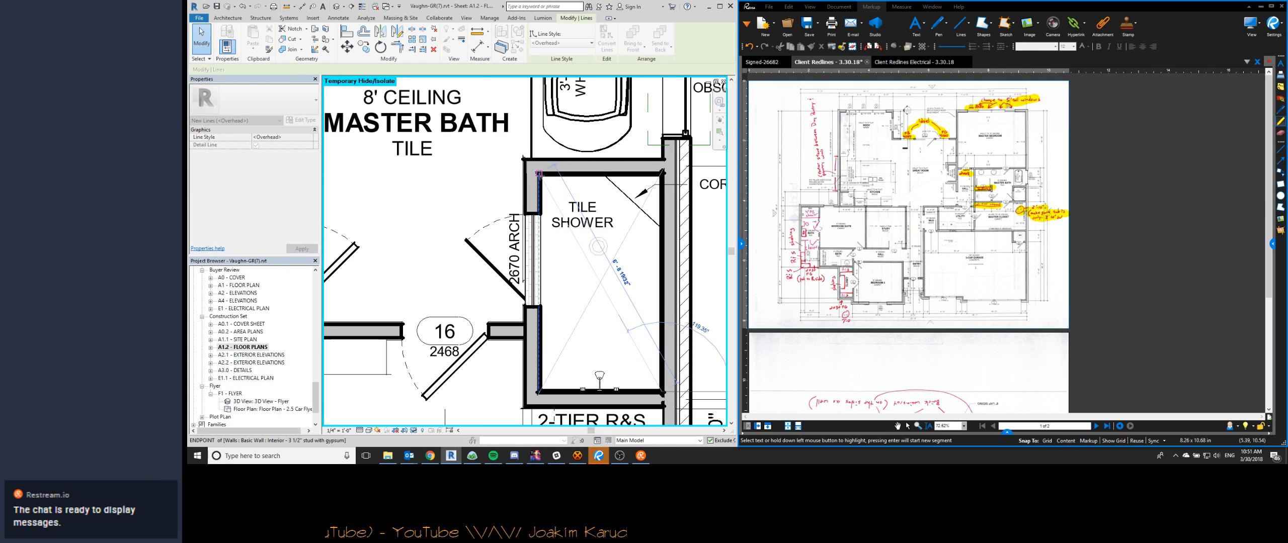
key("Escape")
- Move the shower drain down to the crossing of the diagonal floor lines
left_click_drag(597, 247, 600, 292)
key("i")
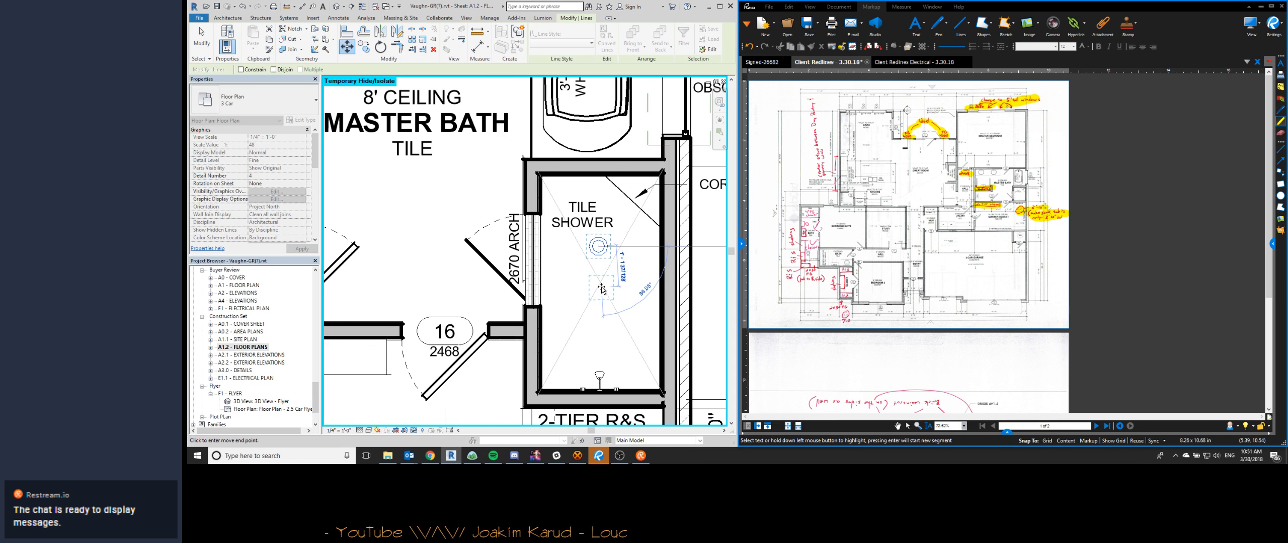
left_click(600, 282)
key("Escape")
- Reposition the TILE SHOWER note so it is centered in the shower above the drain
middle_click_drag(622, 218, 601, 225)
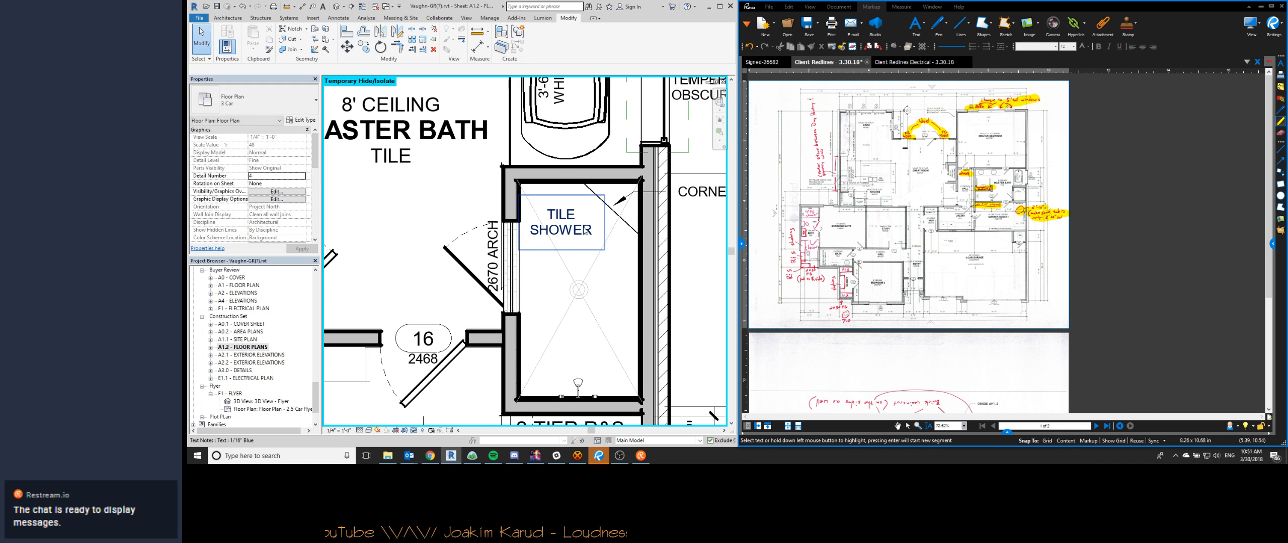
left_click(601, 225)
left_click_drag(519, 200, 538, 240, "ctrl")
key("Escape")
- Compare the revised master bath, closet and garage areas with the client redlines in the PDF
middle_click_drag(562, 236, 617, 215)
scroll(617, 215, "down", 2)
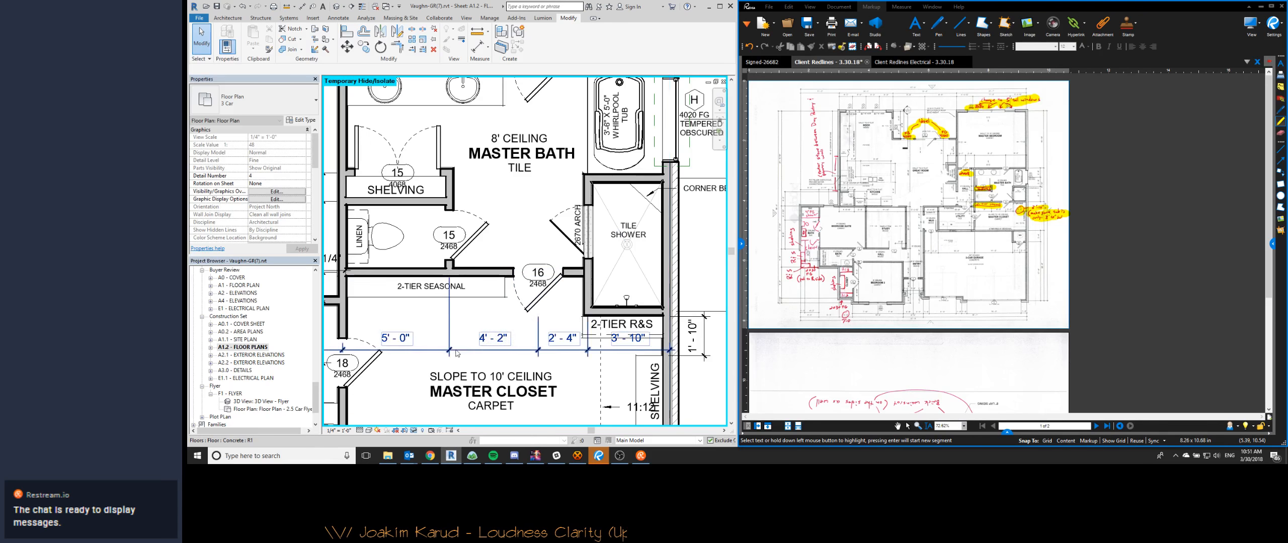
middle_click_drag(839, 227, 909, 190)
scroll(909, 191, "up", 1)
scroll(909, 191, "down", 3)
scroll(908, 191, "up", 3)
scroll(628, 224, "down", 5)
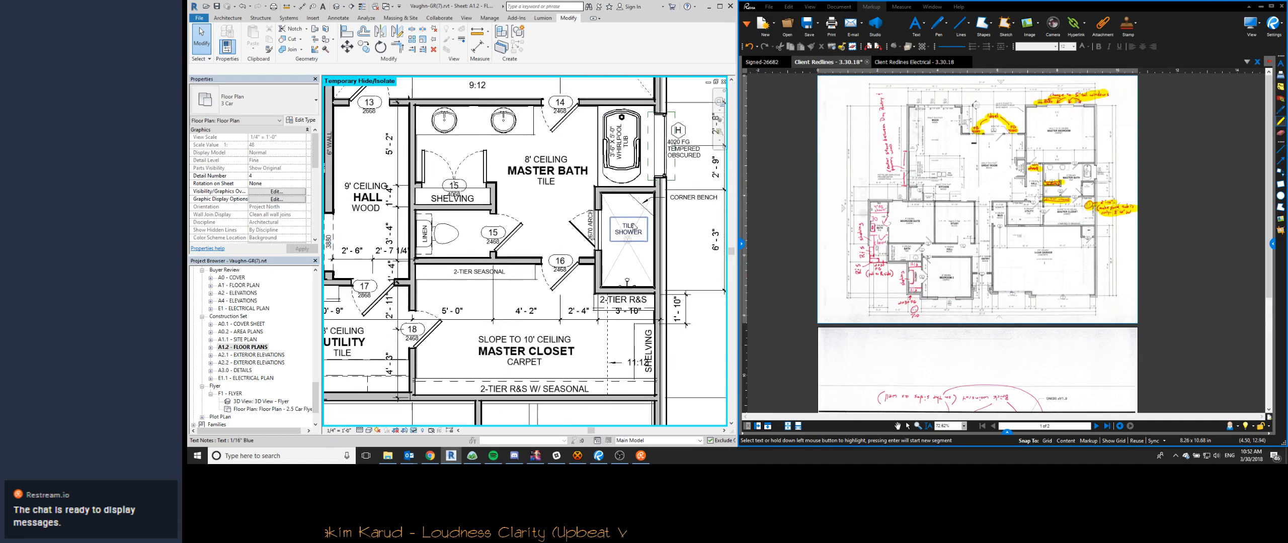
scroll(422, 282, "down", 1)
middle_click_drag(347, 358, 539, 257)
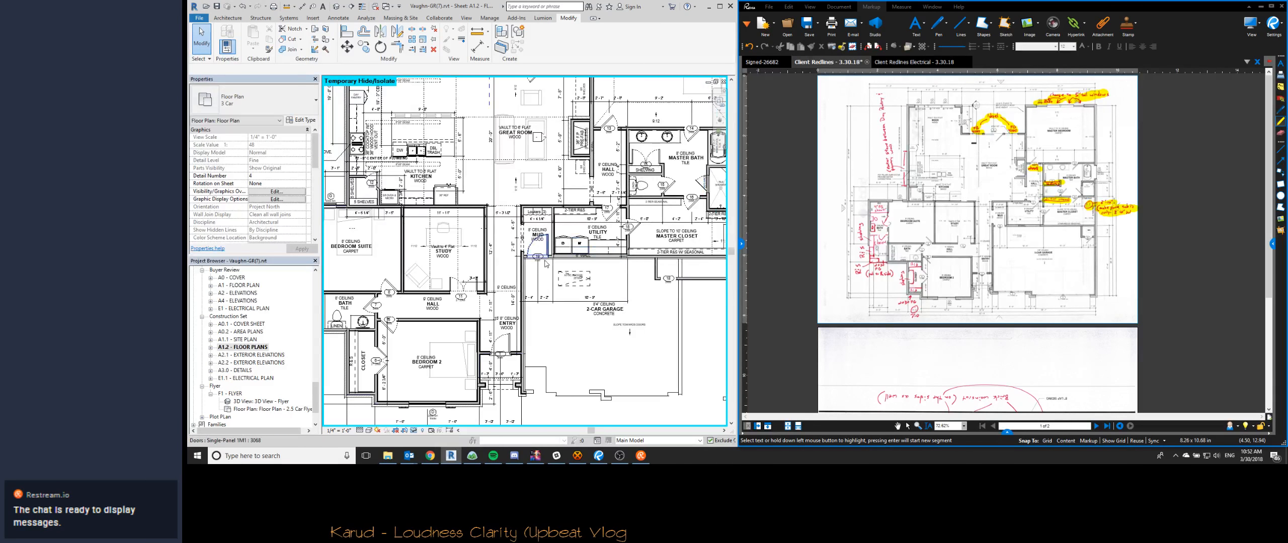
middle_click_drag(664, 302, 539, 258)
scroll(540, 258, "down", 2)
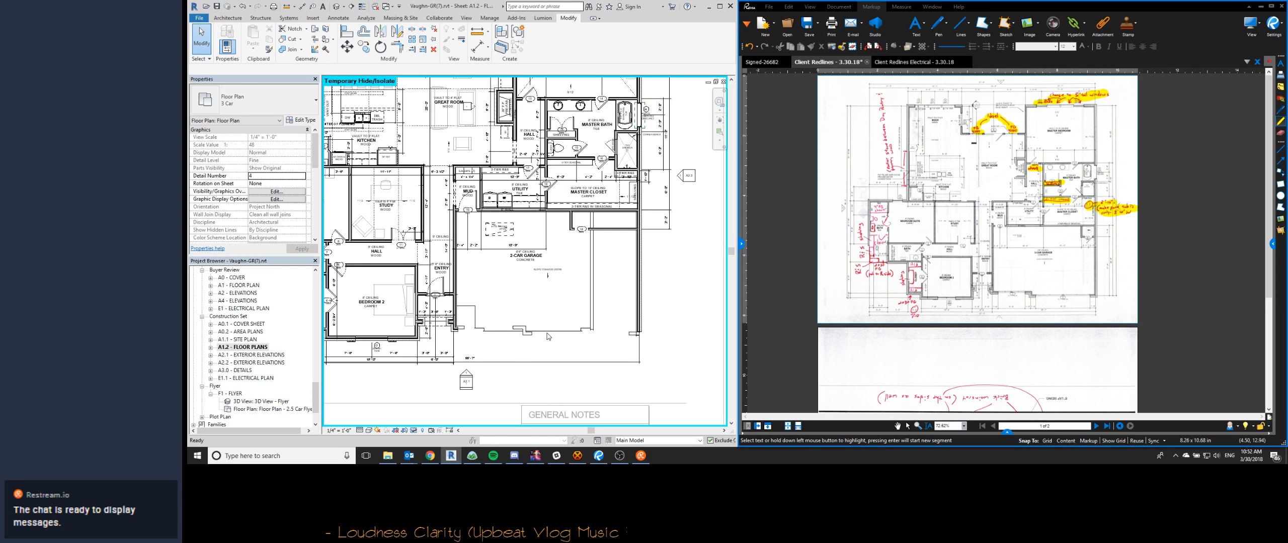
- Reset the temporary hide so the section and elevation markers are shown again
key("h")
key("r")
scroll(548, 337, "down", 3)
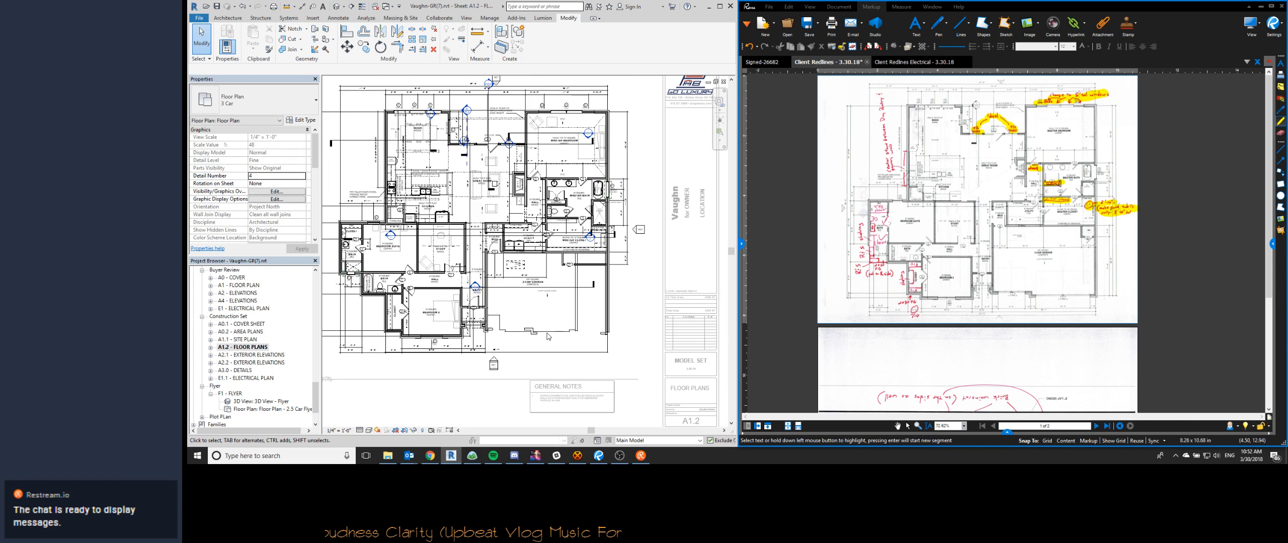
scroll(548, 337, "up", 4)
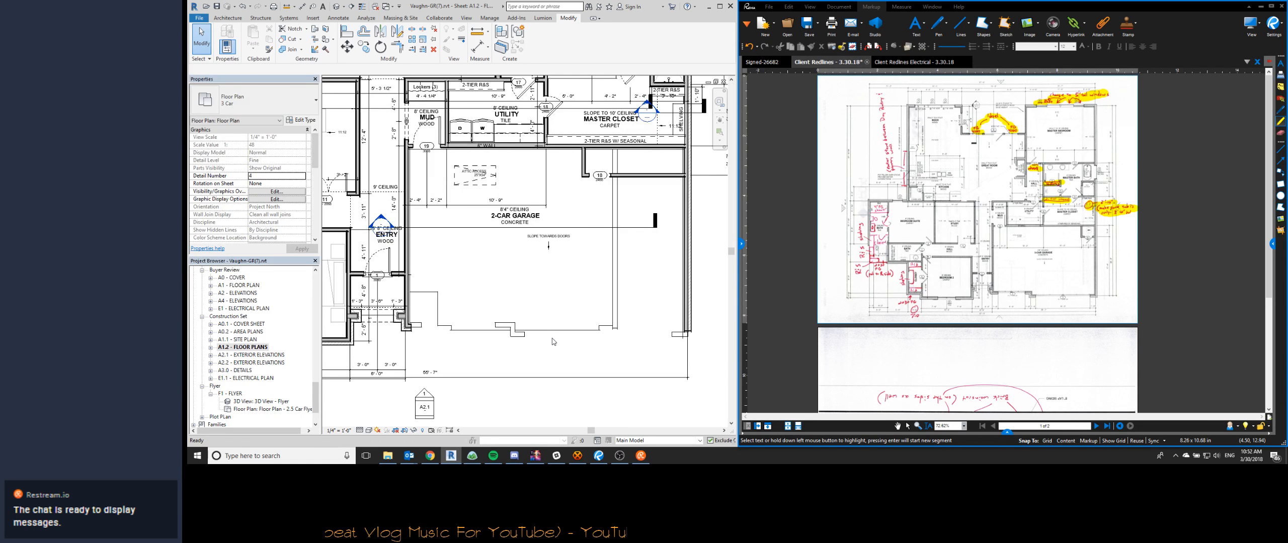
- Reveal the hidden elements to examine the garage front, and return to the normal view
key("r")
key("h")
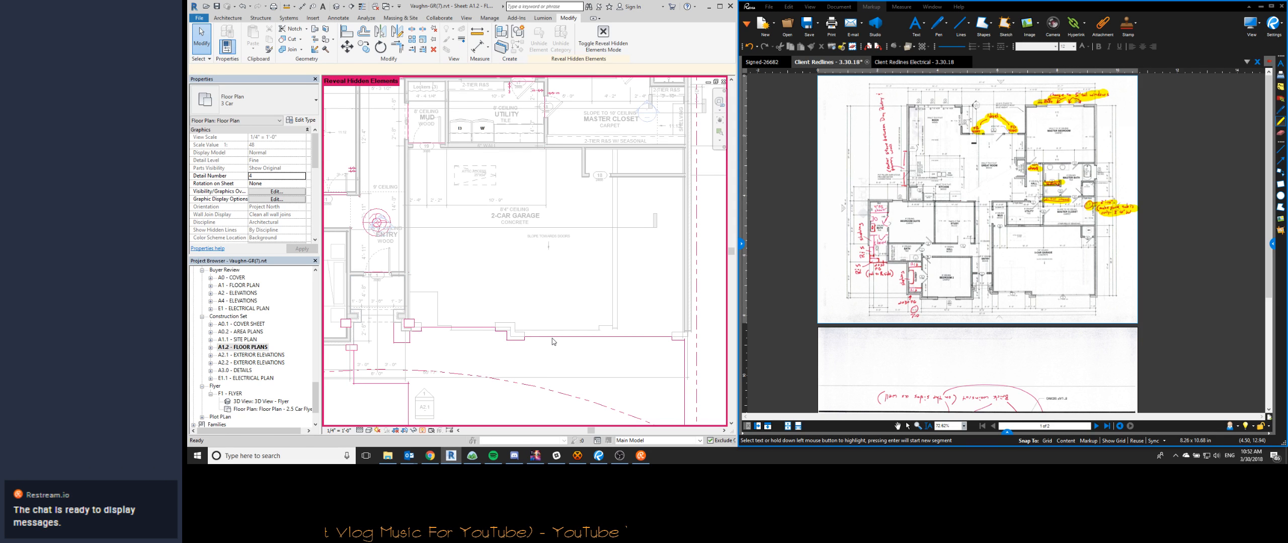
key("r")
key("h")
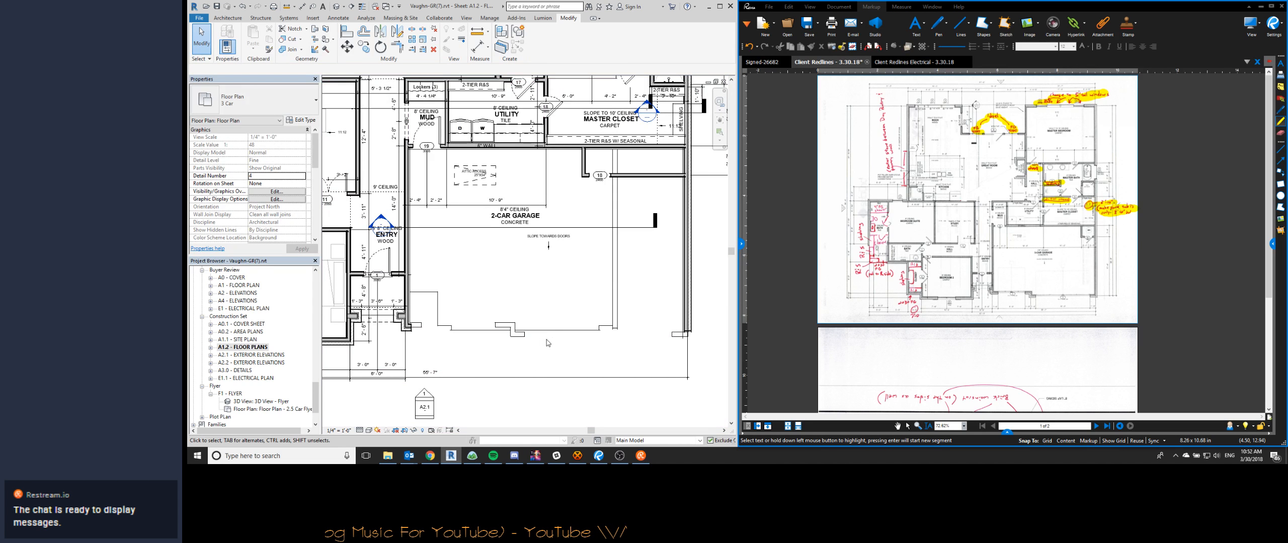
- Set Garage Options to the 3-car design option in the Floor Plans view template and apply it
scroll(251, 201, "down", 10)
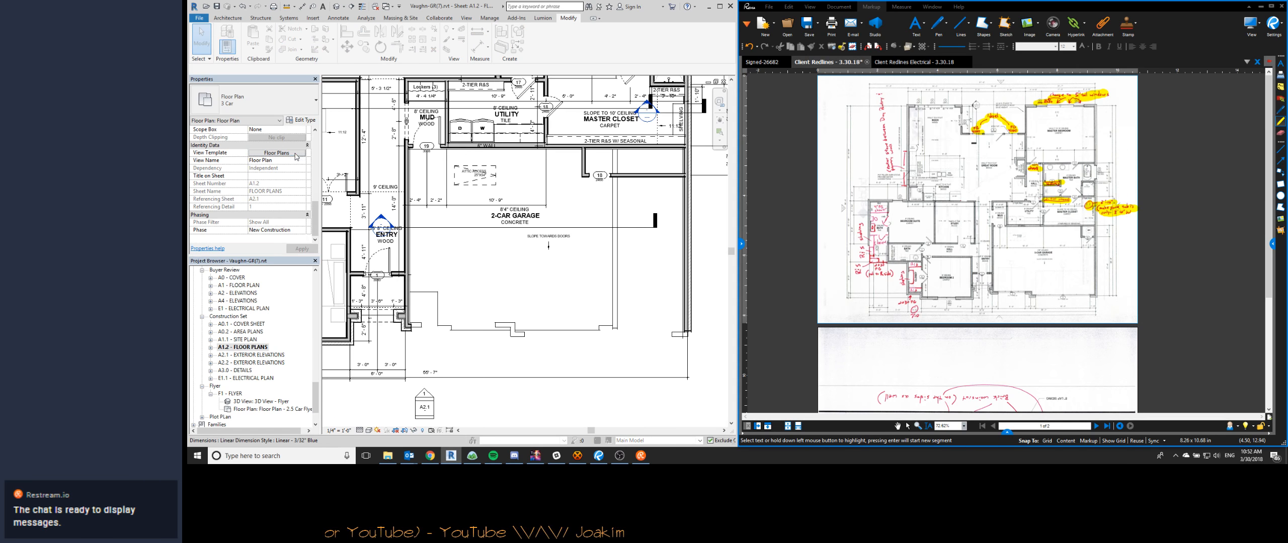
left_click(277, 153)
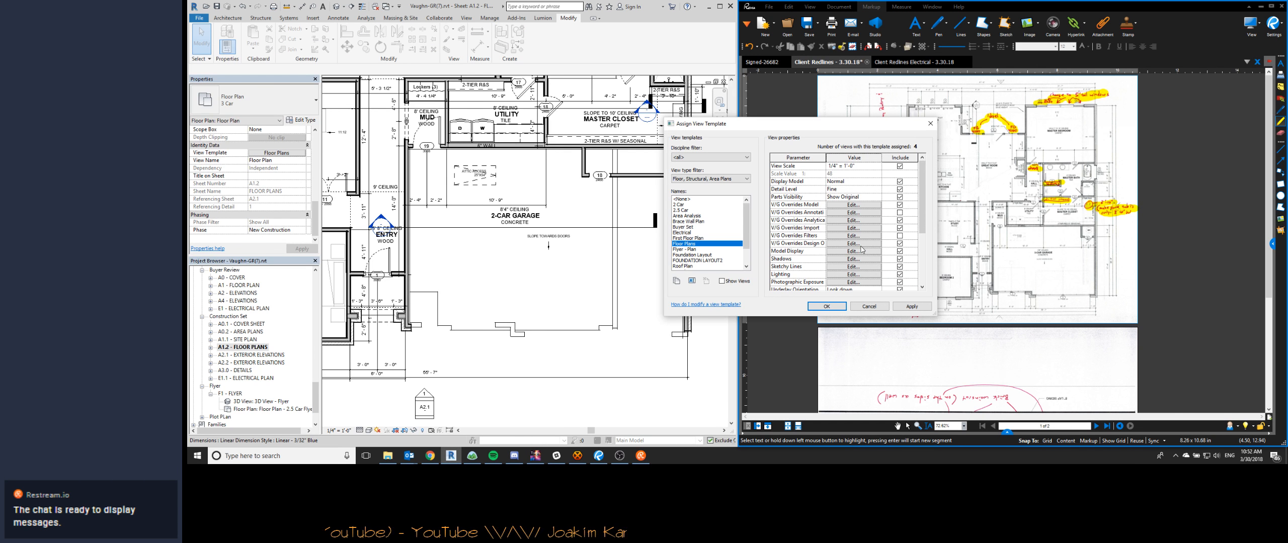
left_click(854, 244)
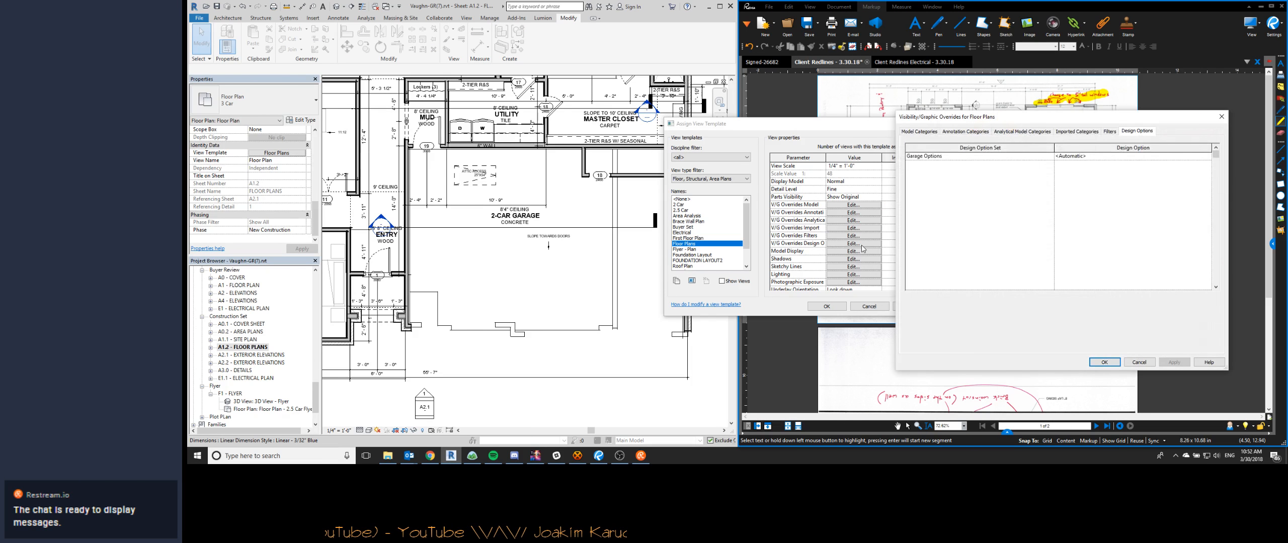
left_click(1207, 160)
left_click(1077, 183)
left_click(1103, 362)
left_click(518, 320)
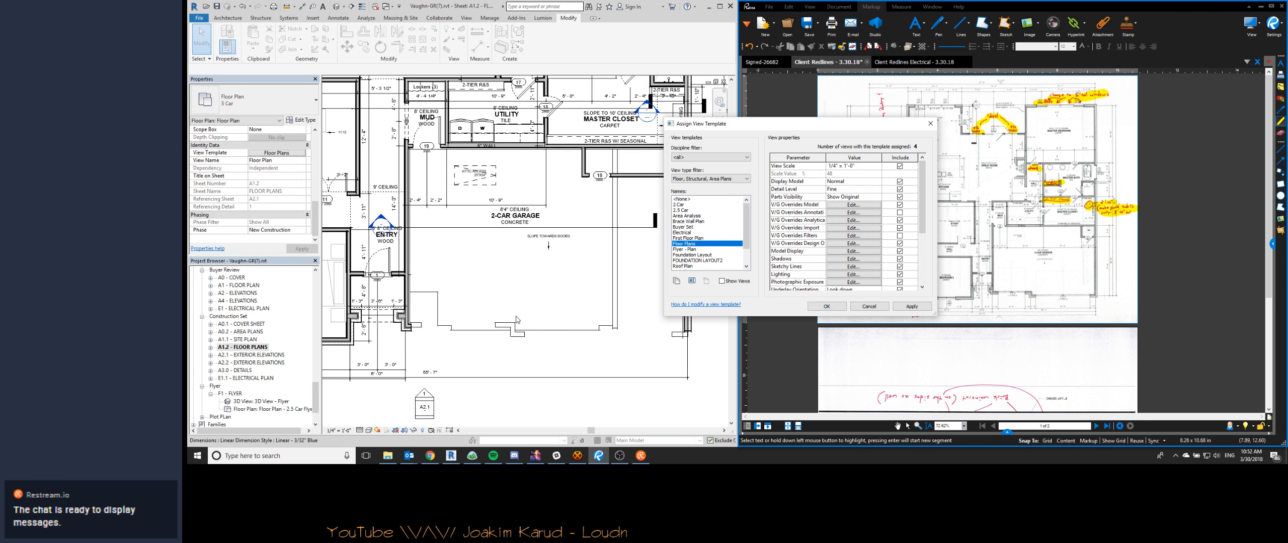
left_click(828, 310)
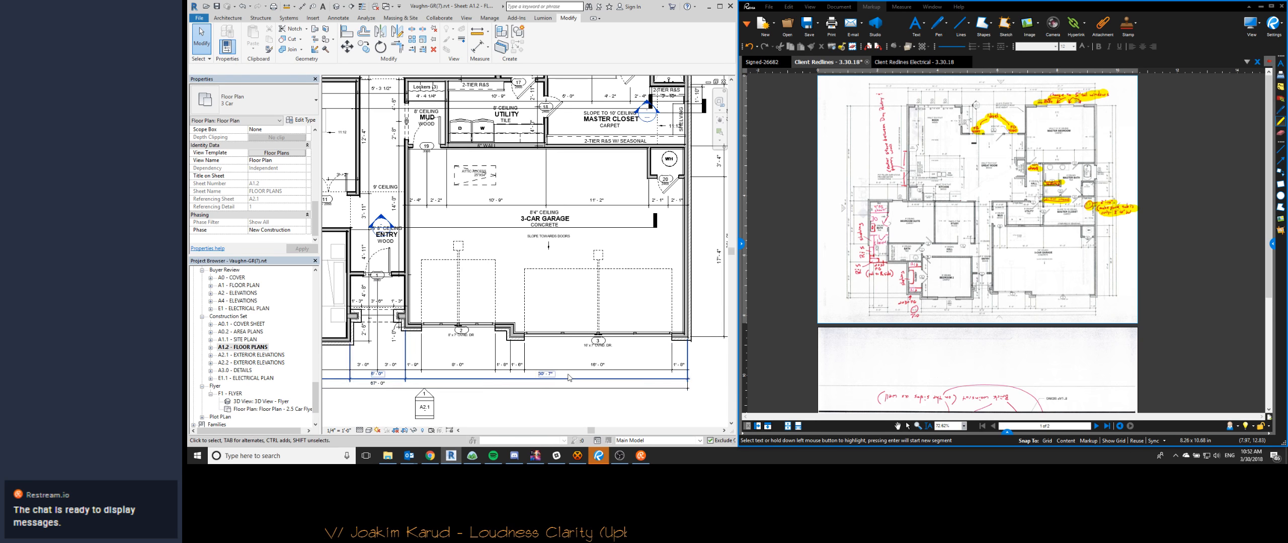
- Left-align the ATTIC ACCESS 25"X54" note in the garage and reposition it within its dashed outline
scroll(565, 240, "down", 3)
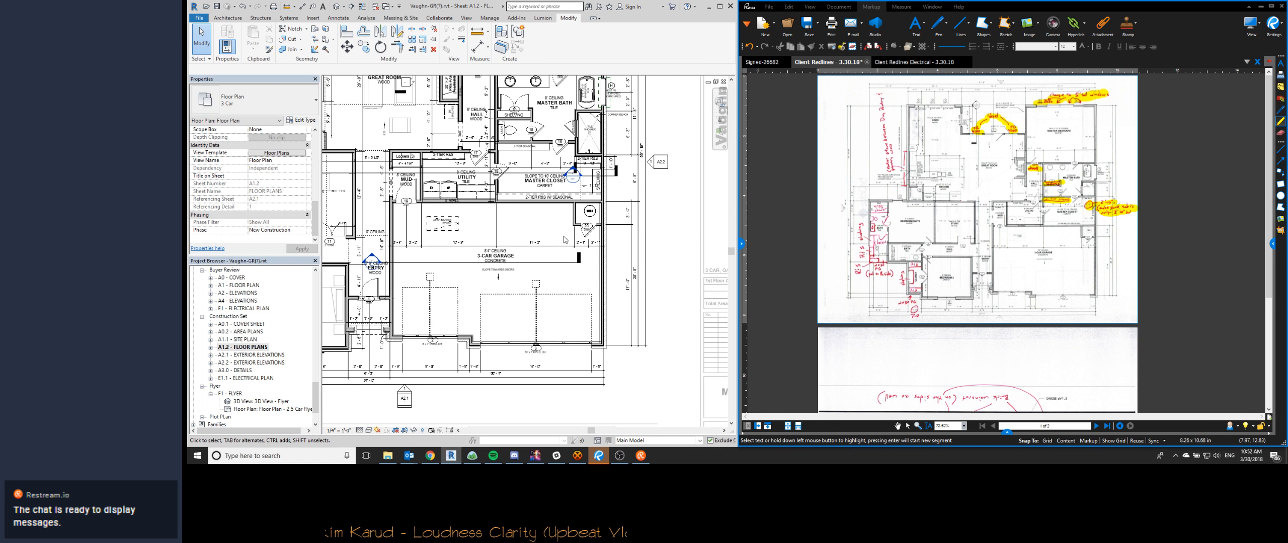
scroll(435, 191, "up", 3)
left_click(441, 222)
left_click(610, 40)
left_click_drag(427, 213, 422, 218)
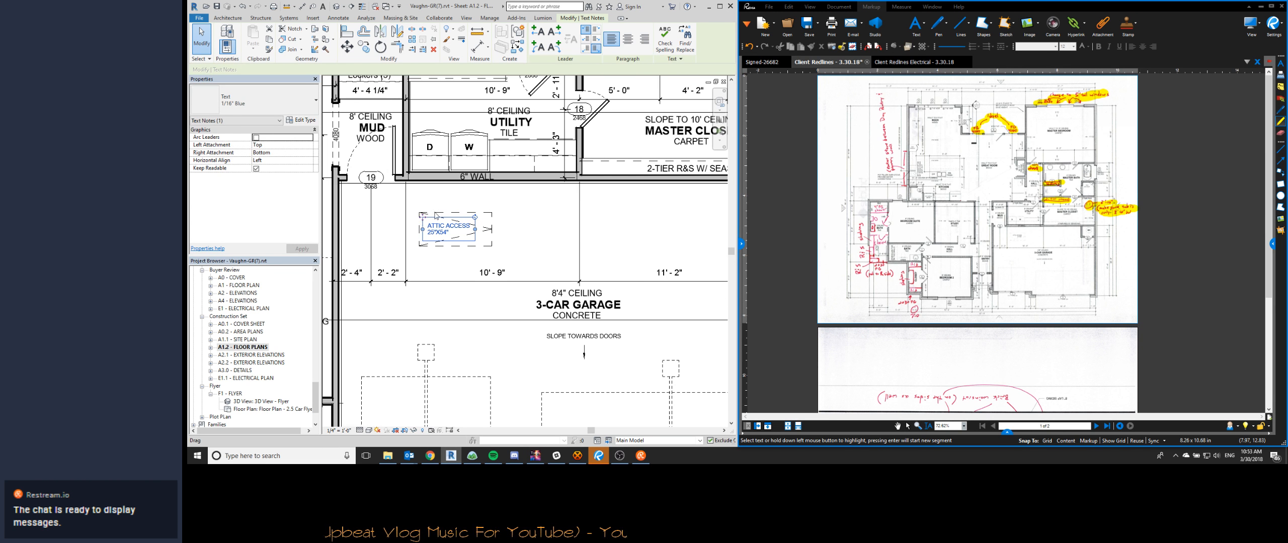
- Examine the attic access note and the vertical dimension string running through the utility room and hall
key("Escape")
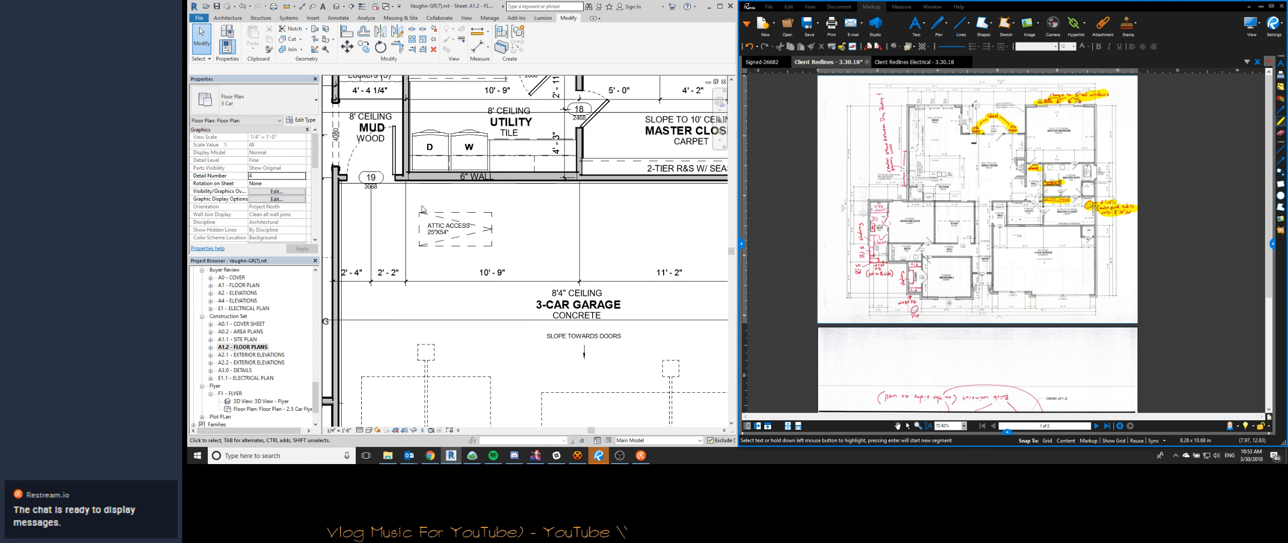
scroll(503, 242, "down", 2)
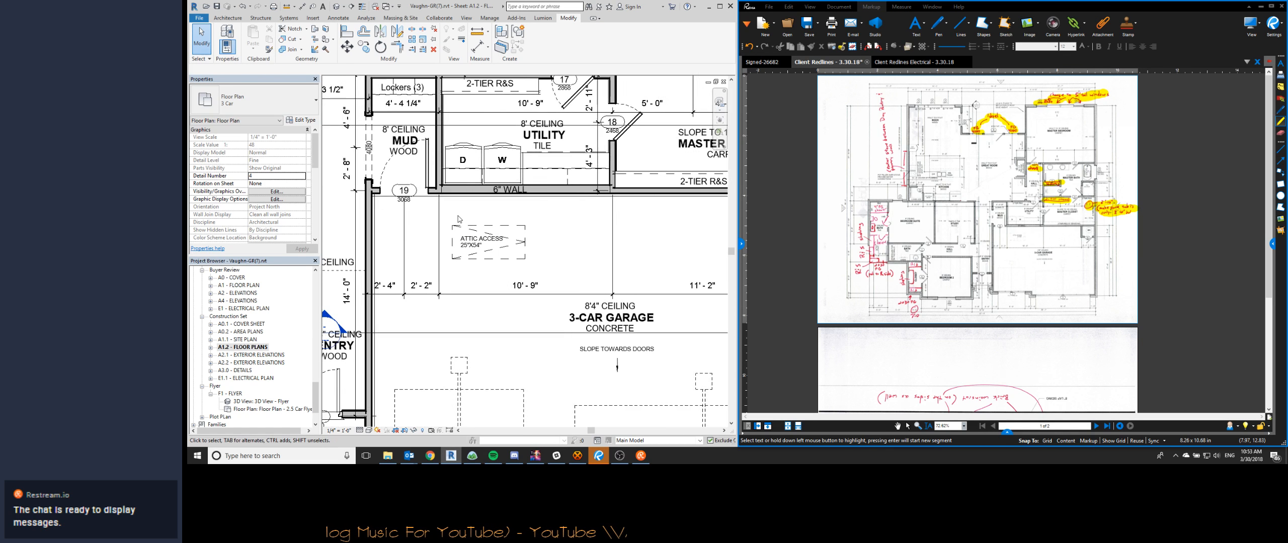
left_click(463, 248)
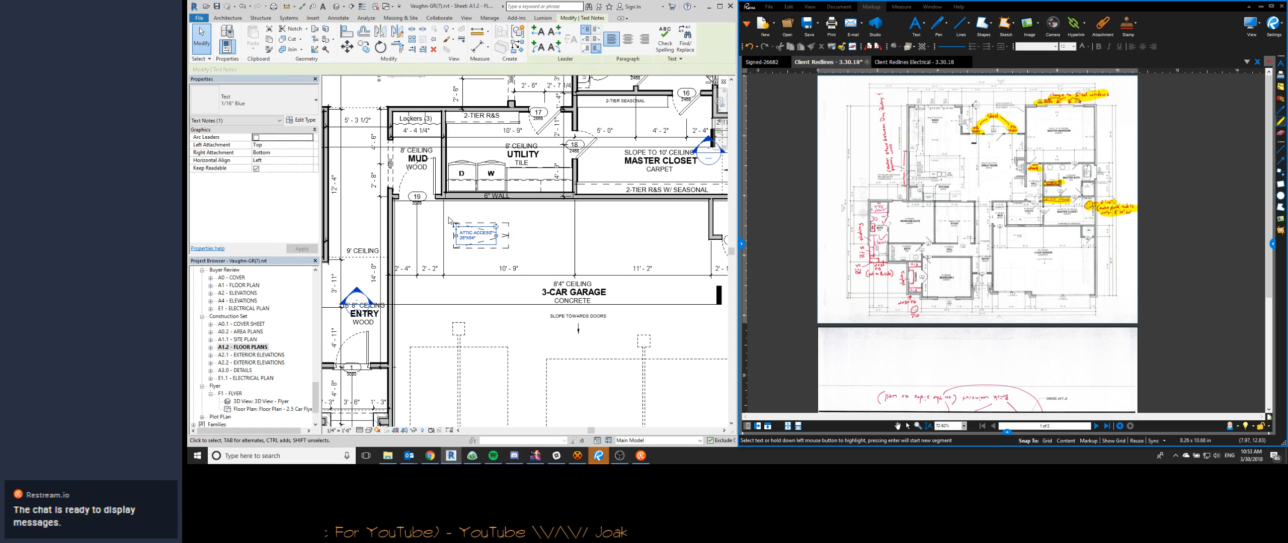
key("Escape")
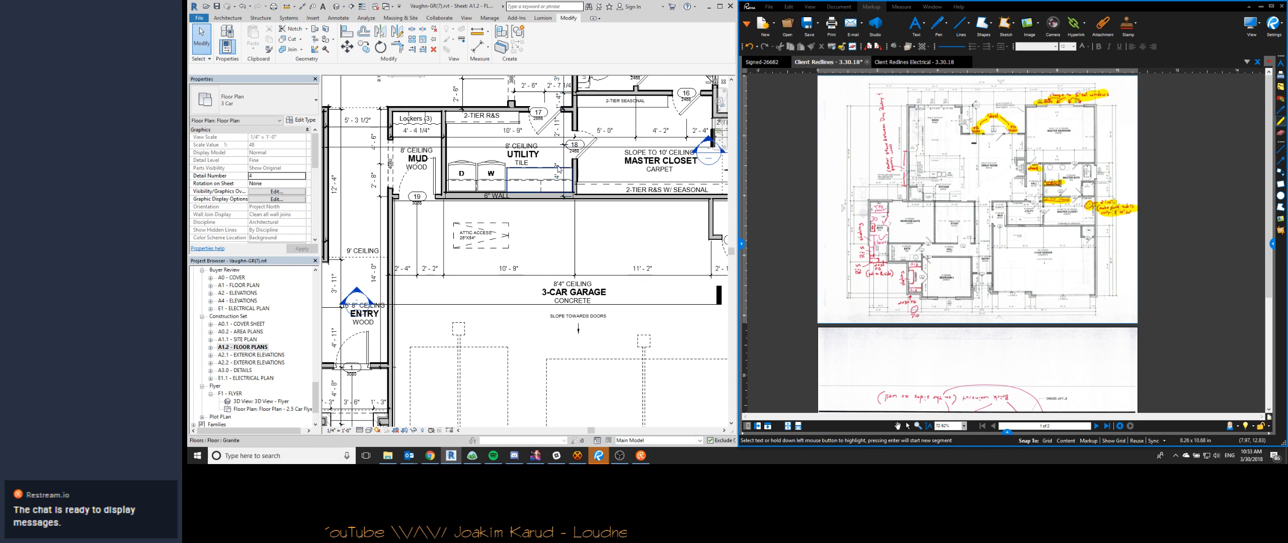
left_click(562, 163)
scroll(564, 173, "up", 3)
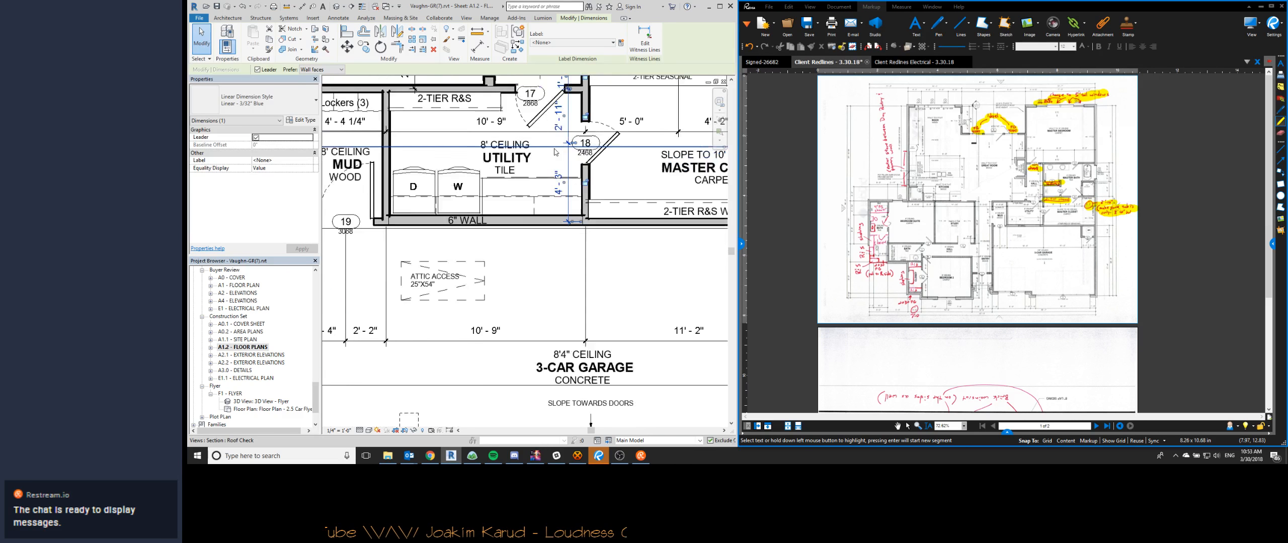
scroll(566, 185, "down", 2)
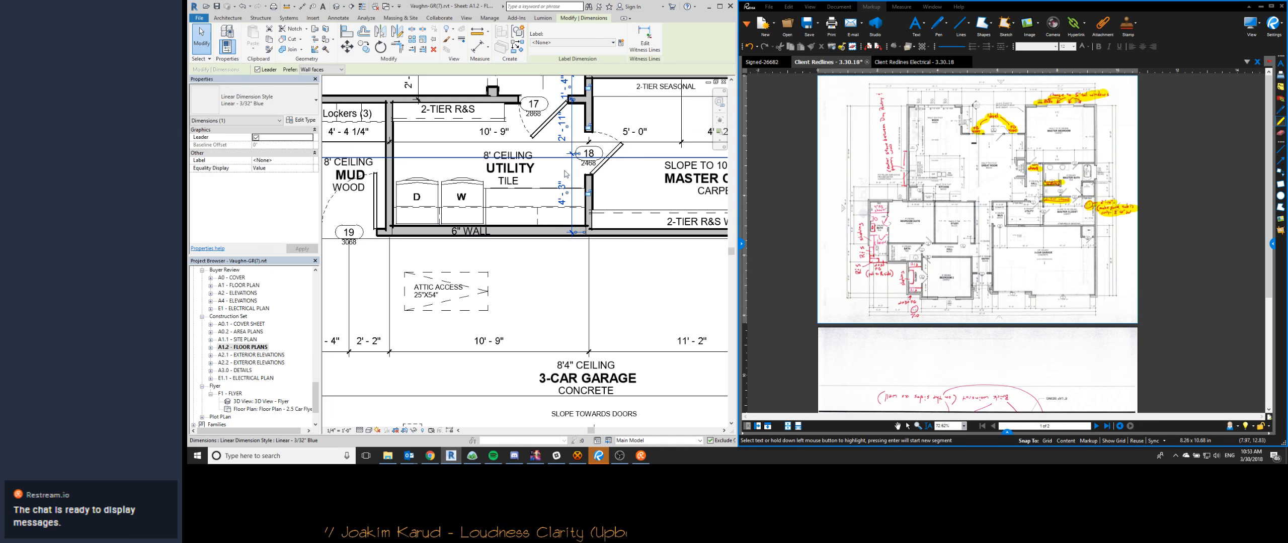
left_click(560, 271)
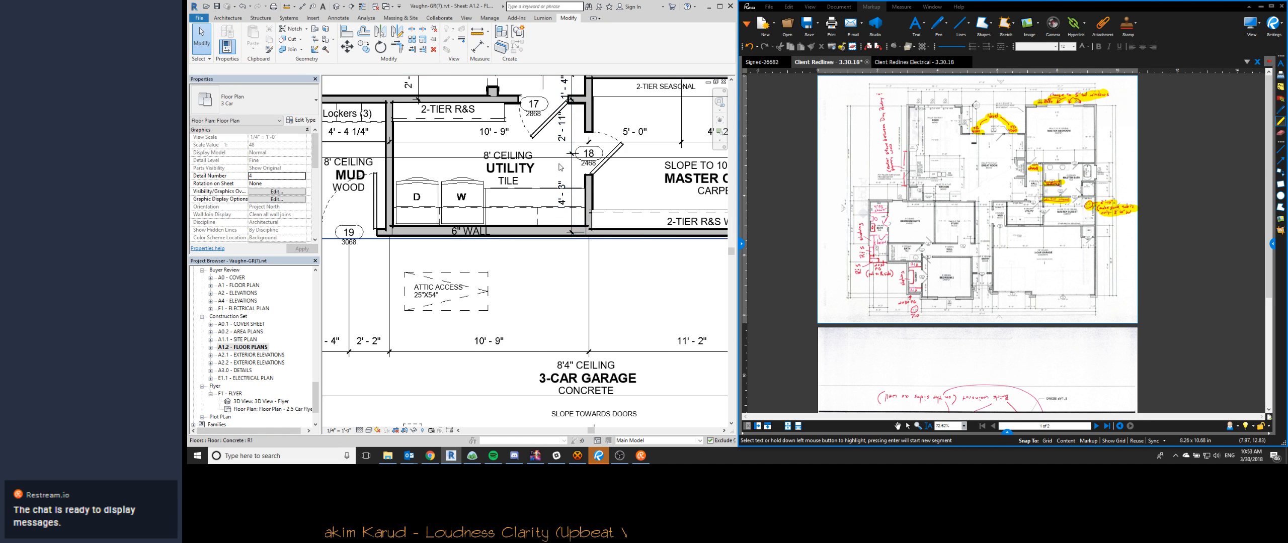
left_click(564, 189)
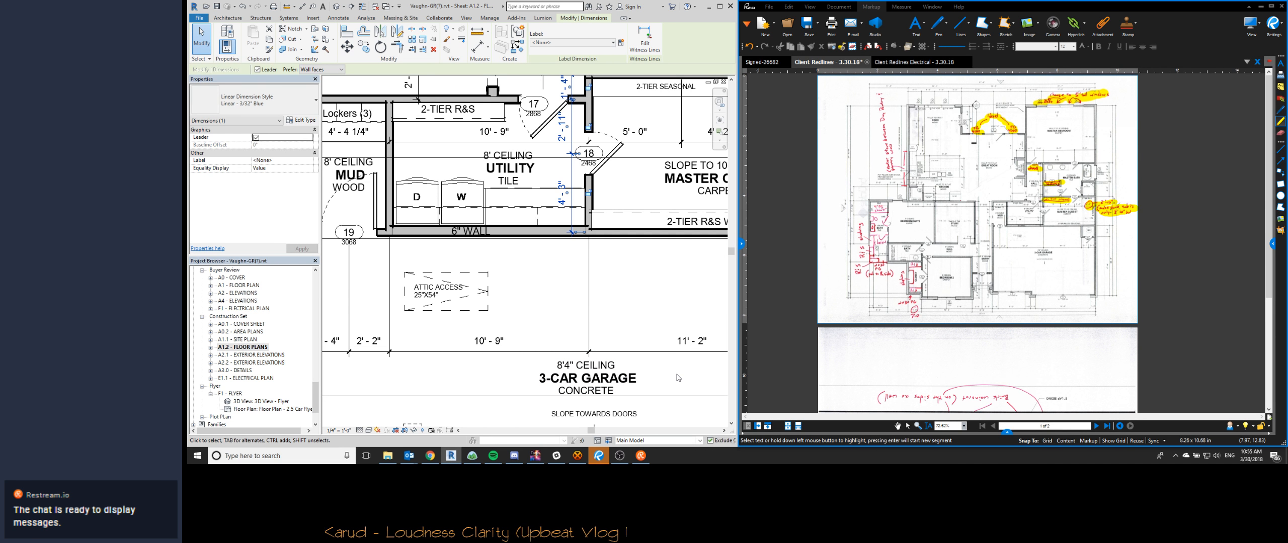
scroll(562, 316, "down", 2)
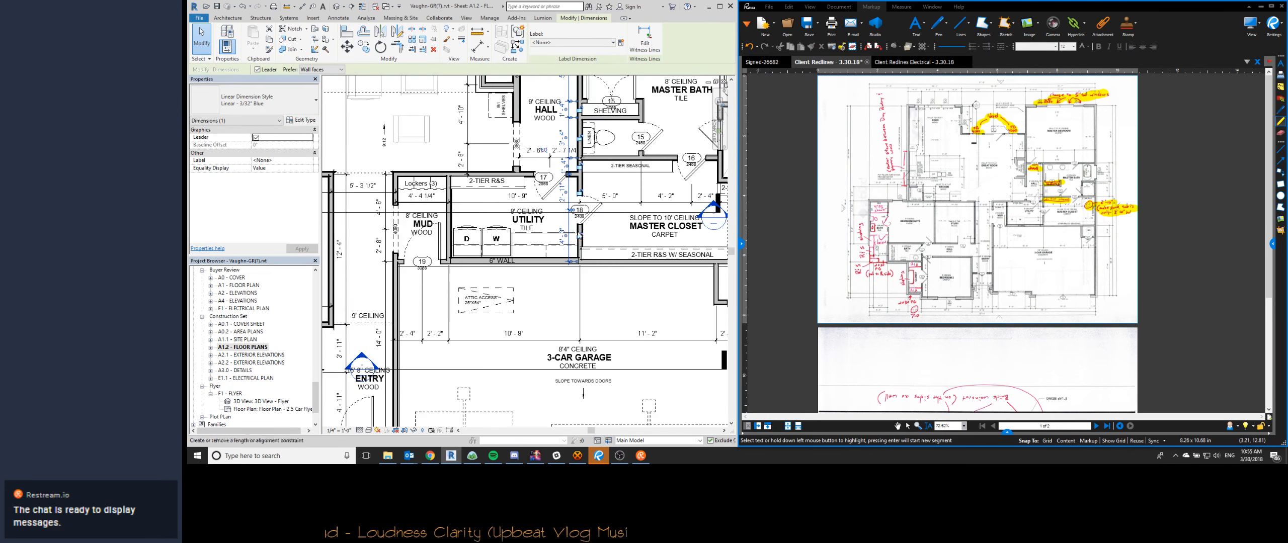
left_click(561, 127)
middle_click_drag(562, 130, 571, 238)
scroll(565, 144, "down", 1)
scroll(565, 144, "up", 3)
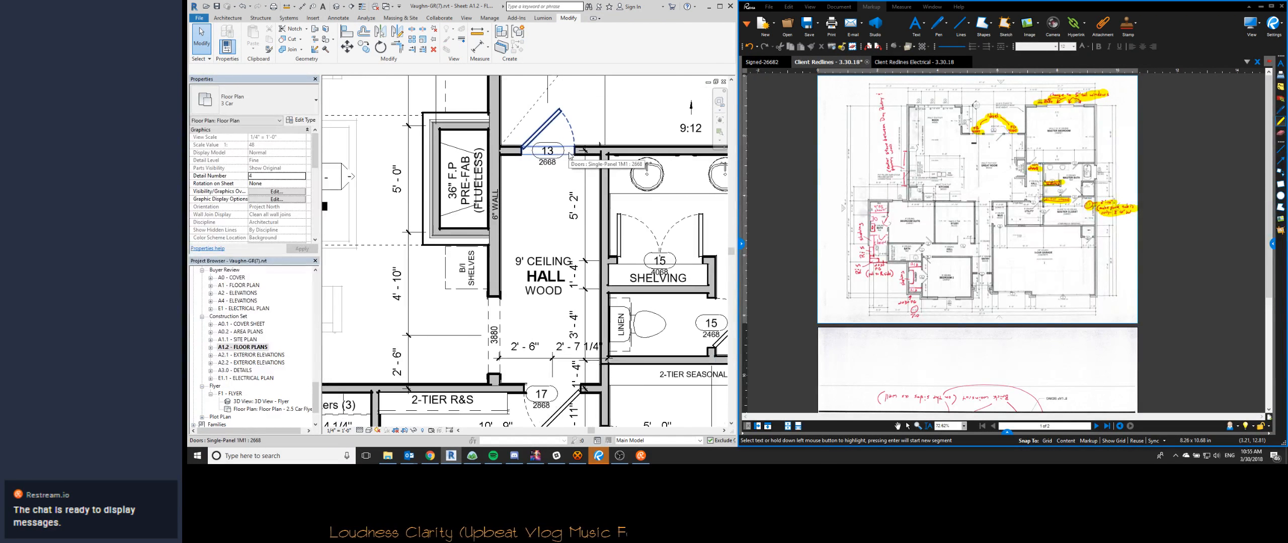
- Sketch a rectangular plan region boundary across the front opening of the great room fireplace
scroll(540, 217, "down", 2)
middle_click_drag(467, 198, 547, 235)
scroll(547, 235, "up", 5)
scroll(547, 235, "down", 3)
scroll(547, 235, "down", 2)
key("p")
key("r")
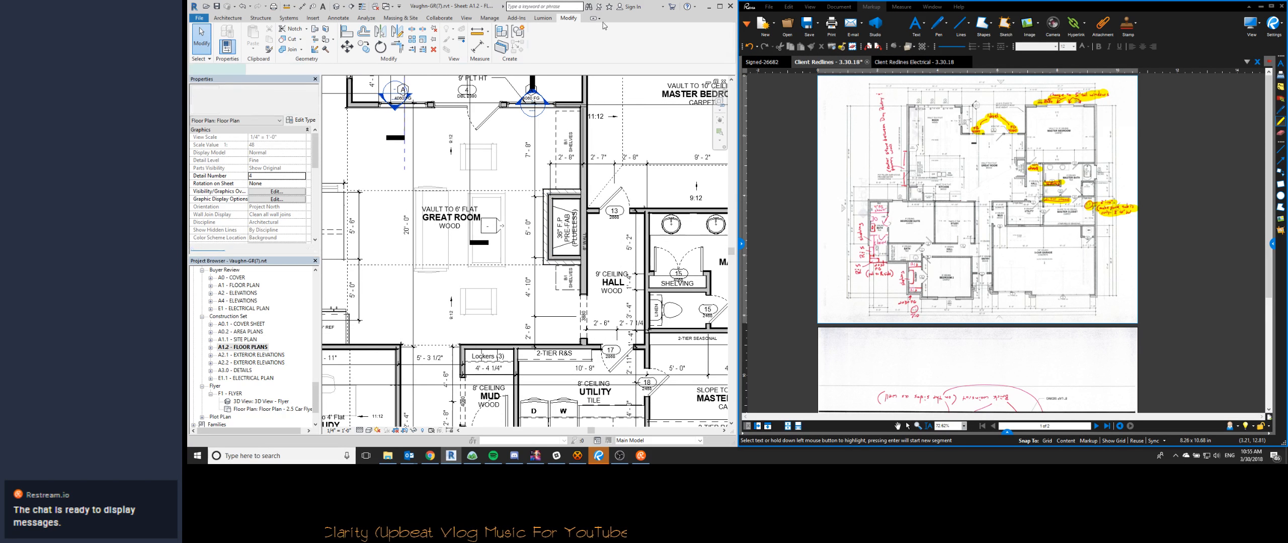
left_click(563, 30)
scroll(546, 213, "up", 5)
left_click(534, 194)
left_click(577, 331)
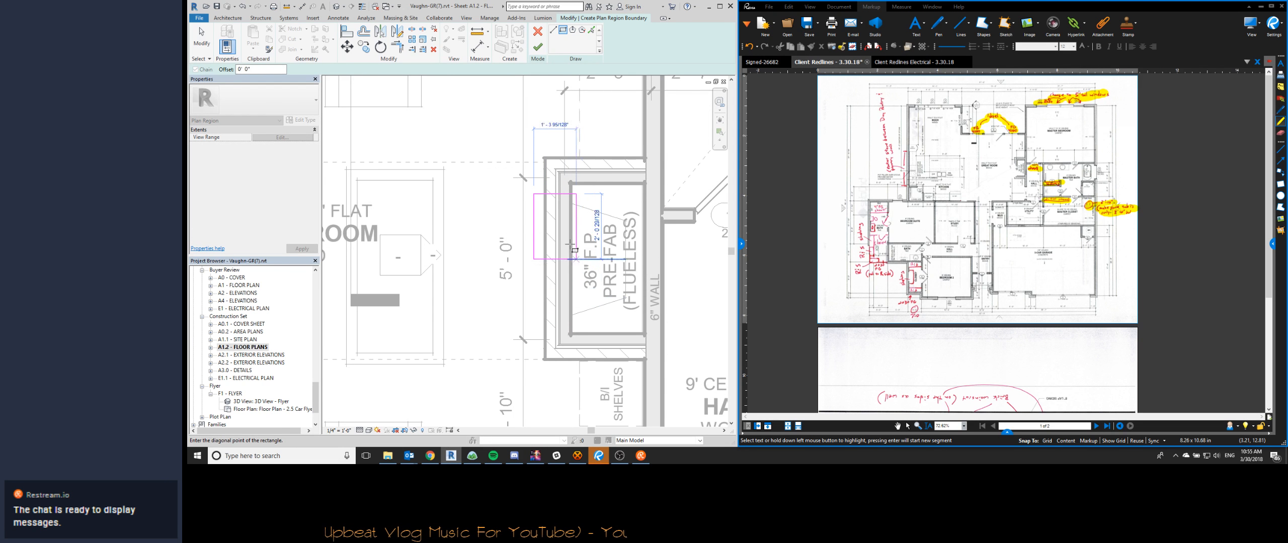
key("Escape")
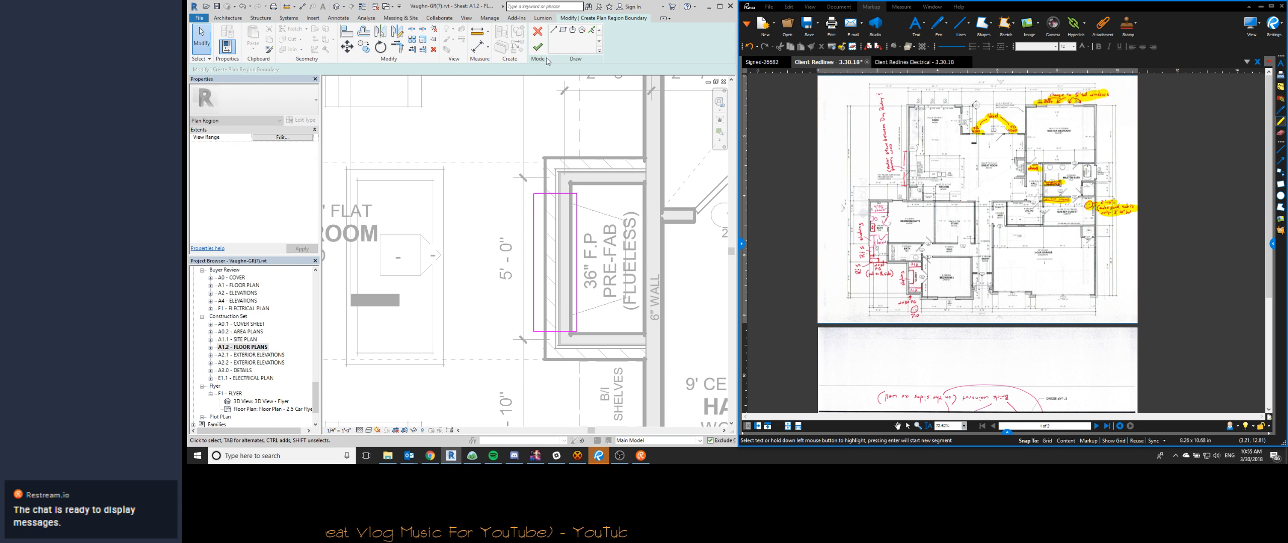
- Set the cut plane offset in the plan region's view range to 1' and finish the region
left_click(282, 137)
left_click_drag(927, 206, 895, 212)
type("1")
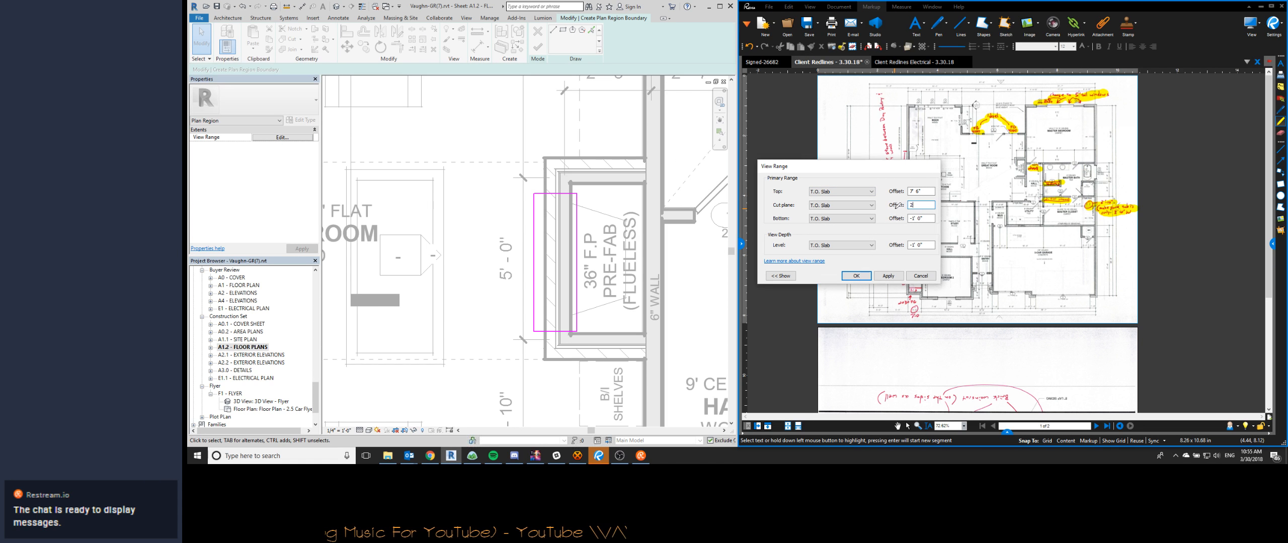
key("Return")
left_click(537, 47)
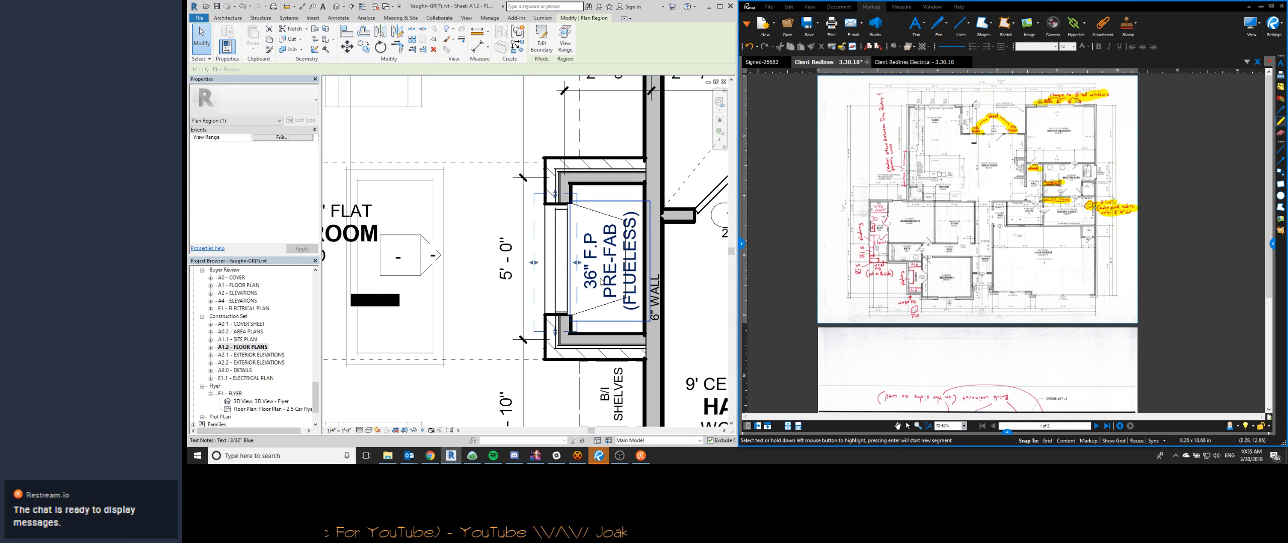
key("Escape")
scroll(556, 221, "down", 1)
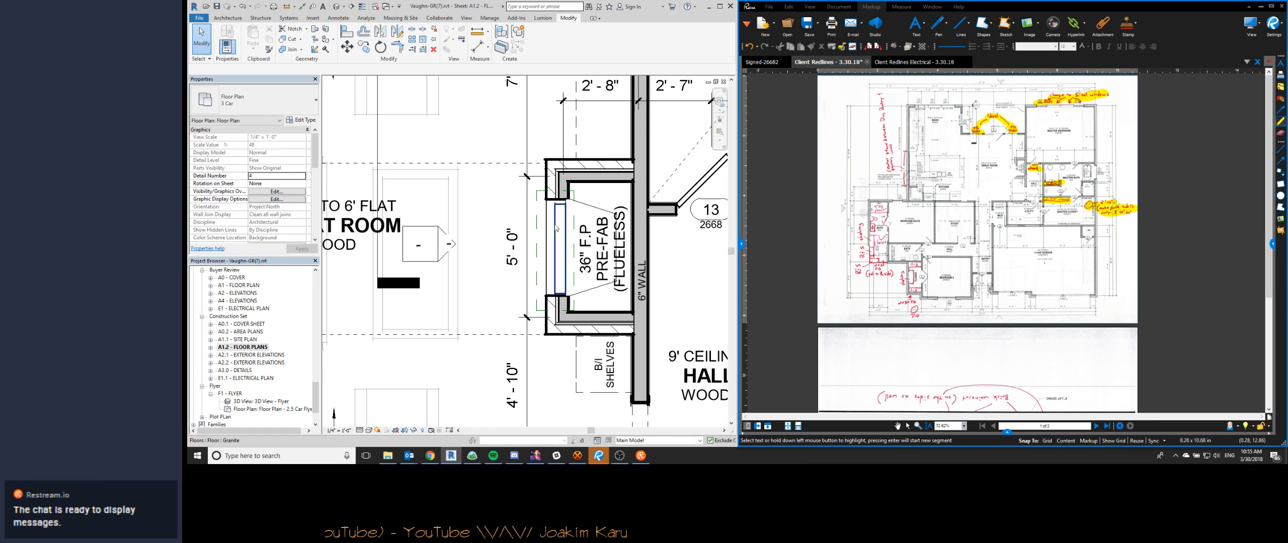
- Nudge the prefab fireplace unit toward the great room so its front sits in the masonry opening
left_click(556, 227)
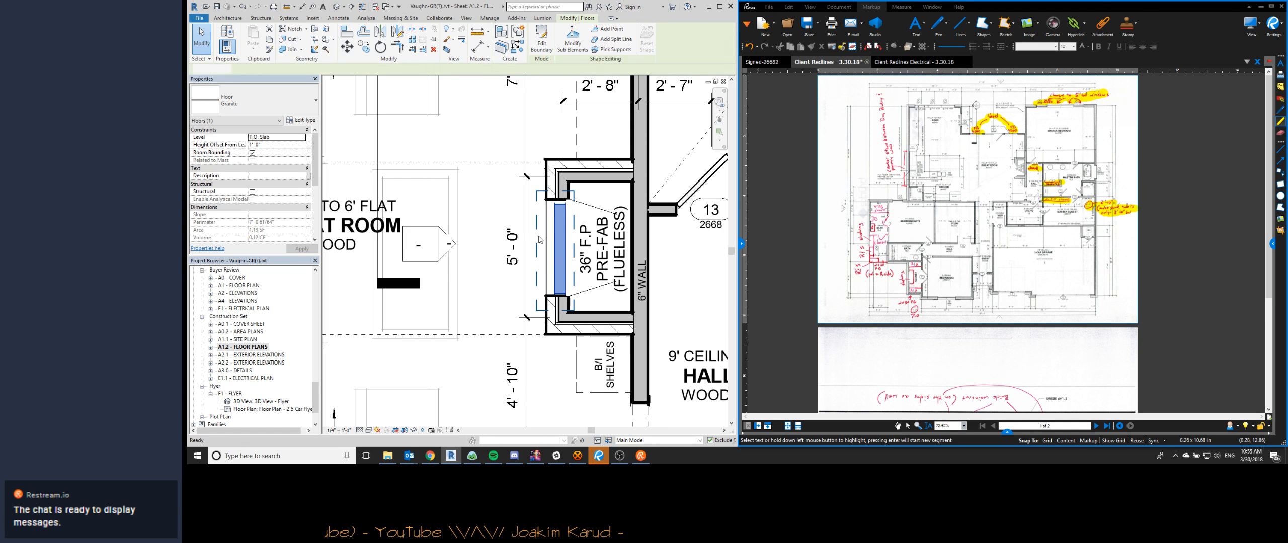
key("Escape")
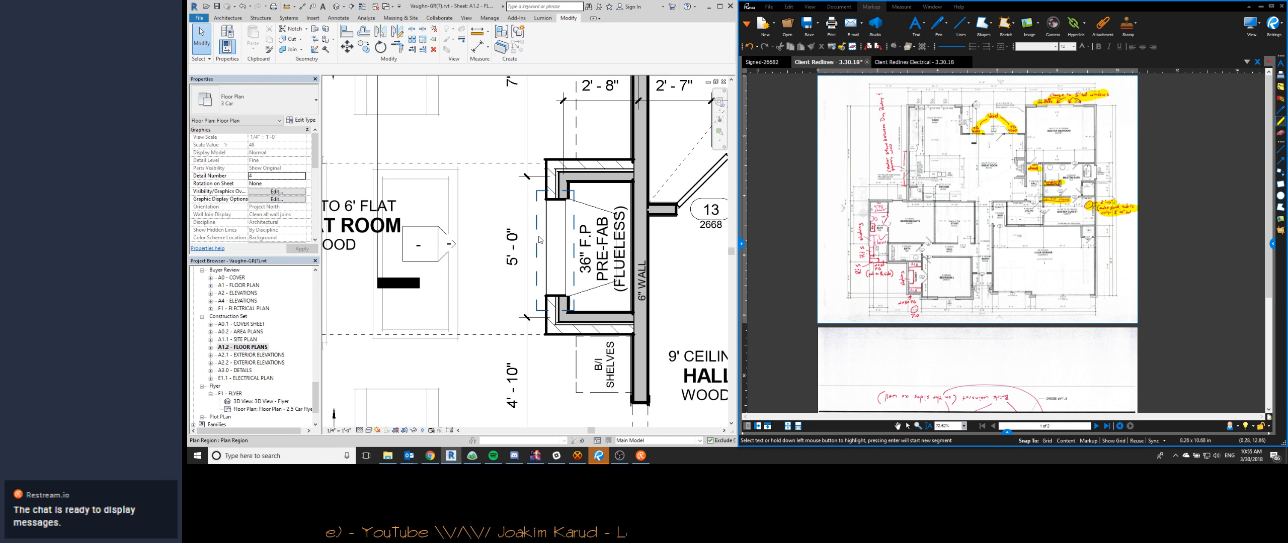
left_click(593, 206)
key("Left")
key("Left")
key("Left")
key("Left")
key("Left")
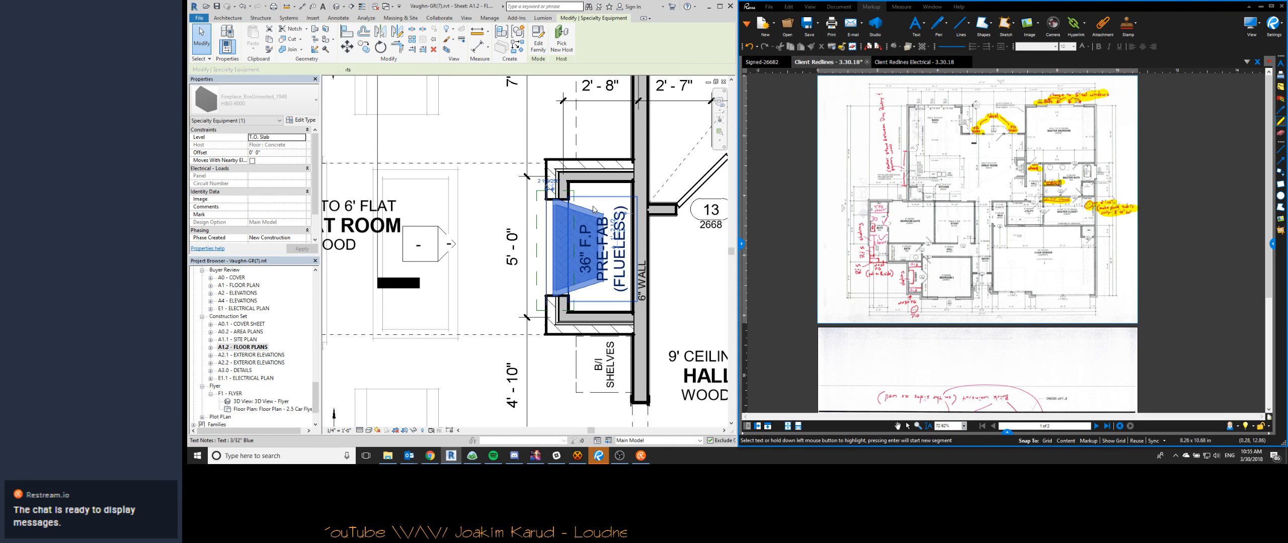
key("Right")
key("Right")
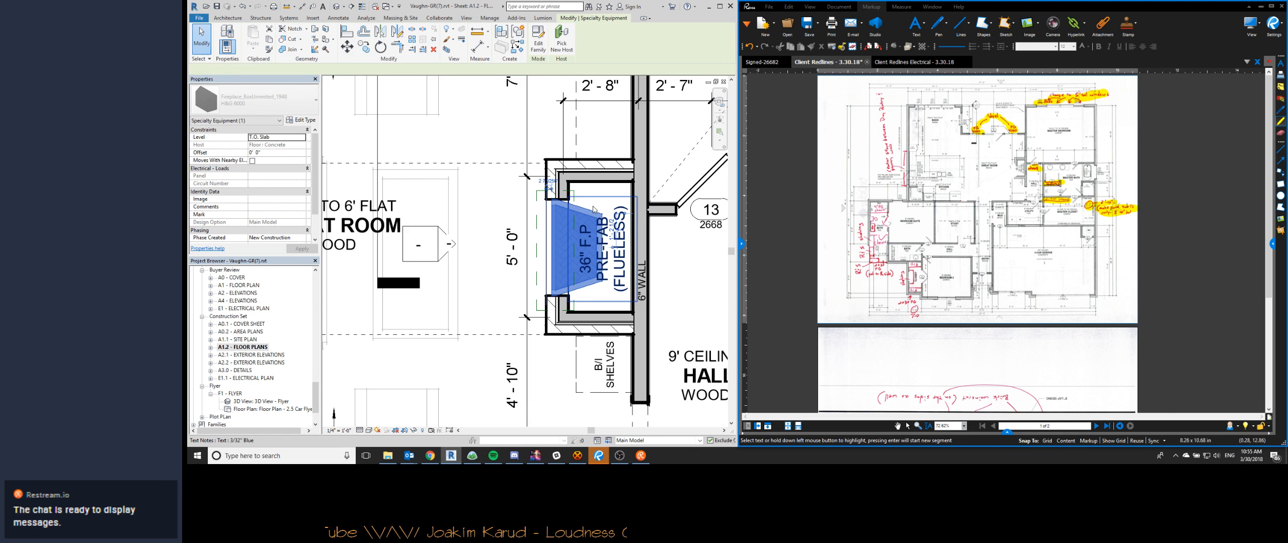
key("Escape")
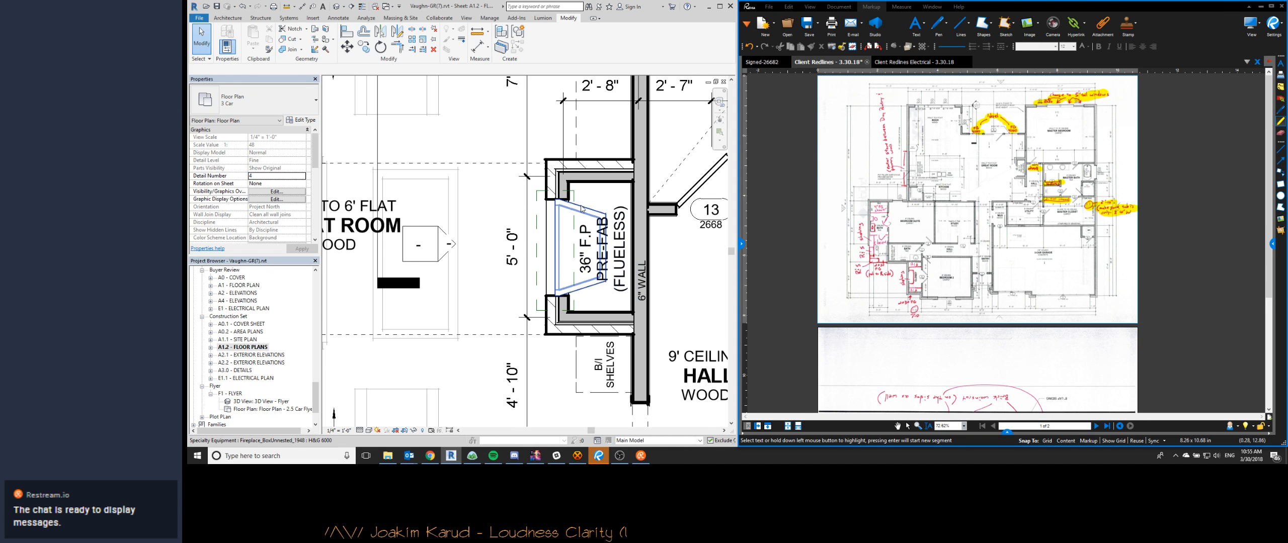
- Open the fireplace family's Ref. Level plan, examine the outer extrusion's visibility settings without changes, and return to the floor plan sheet
left_click(558, 284)
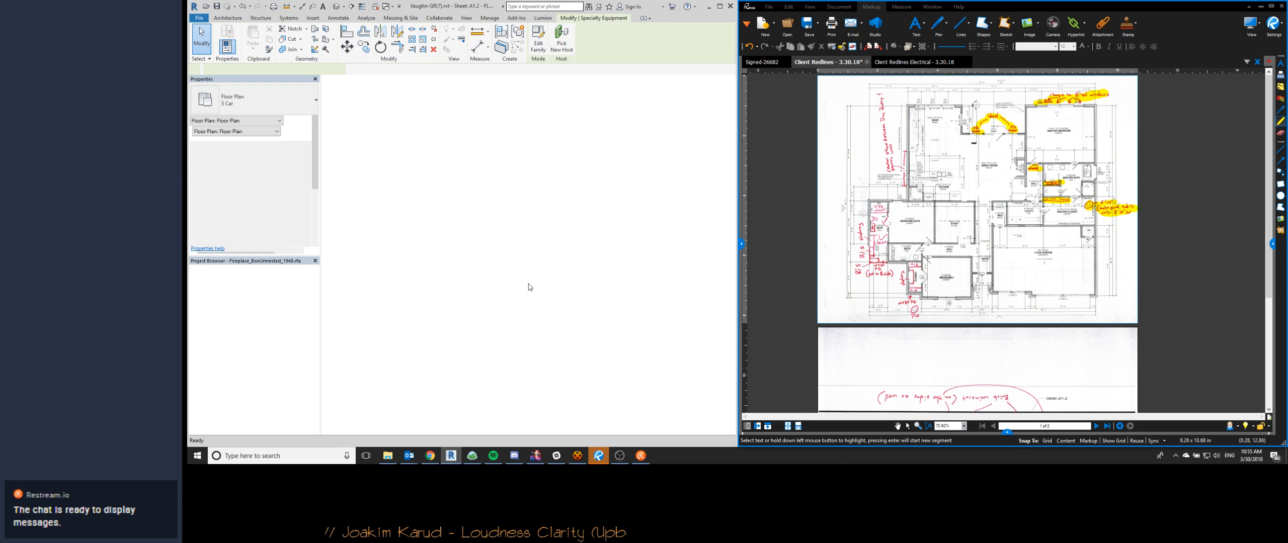
double_click(214, 271)
double_click(230, 285)
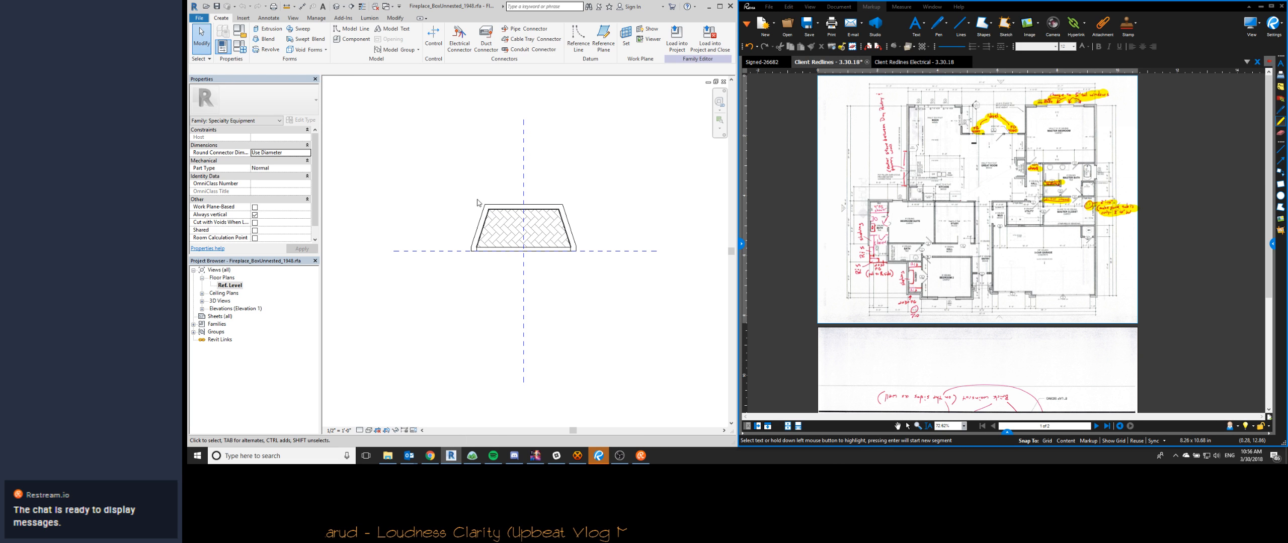
left_click(494, 206)
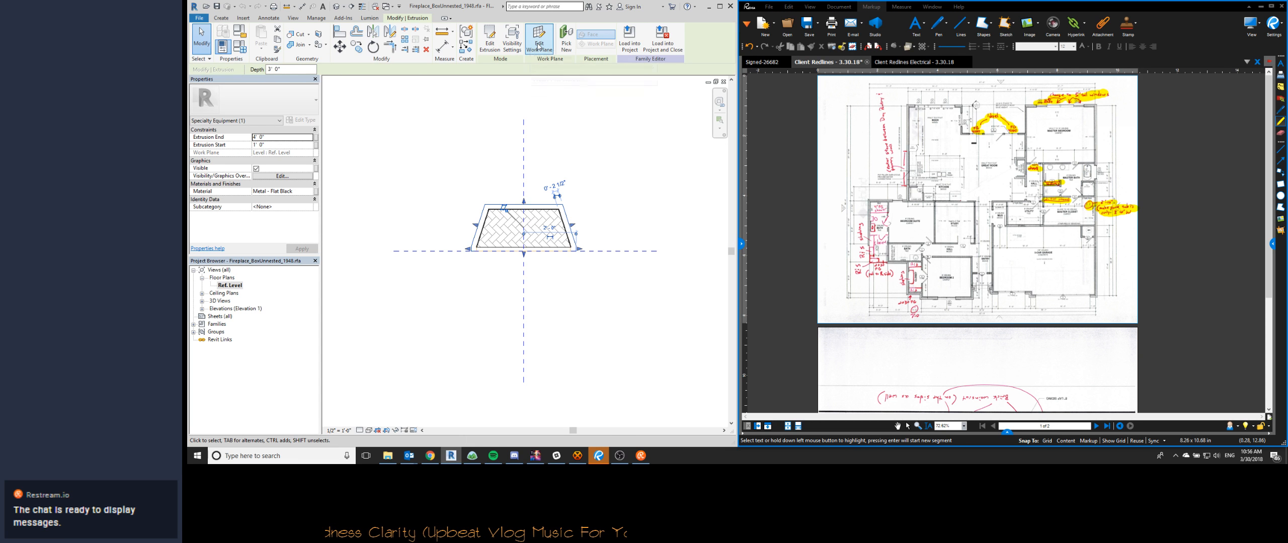
left_click(511, 44)
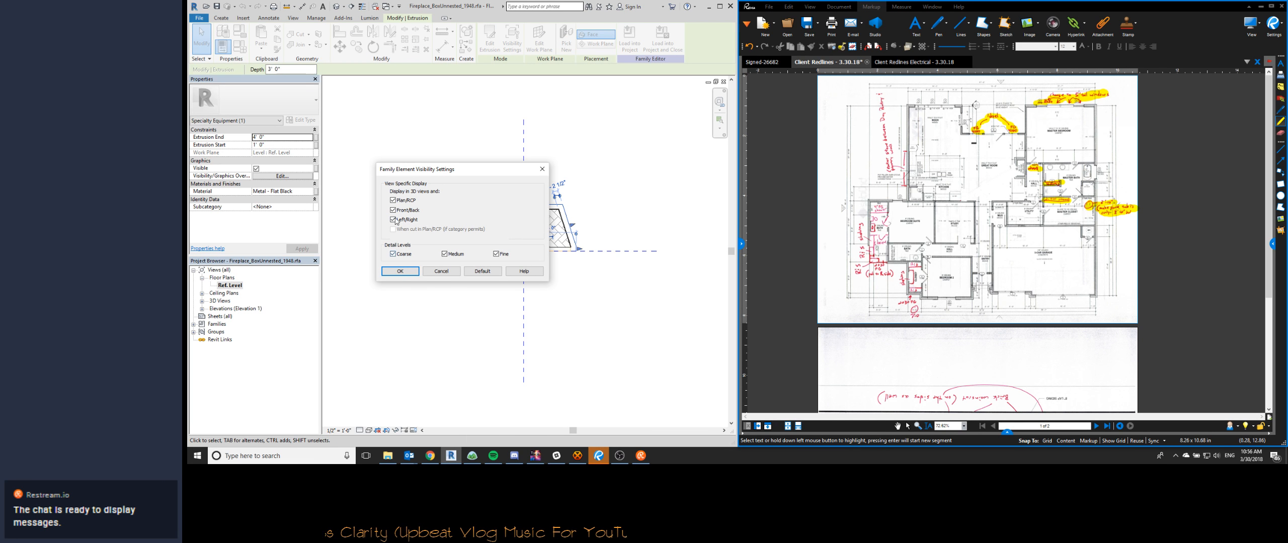
left_click(441, 272)
left_click(478, 287)
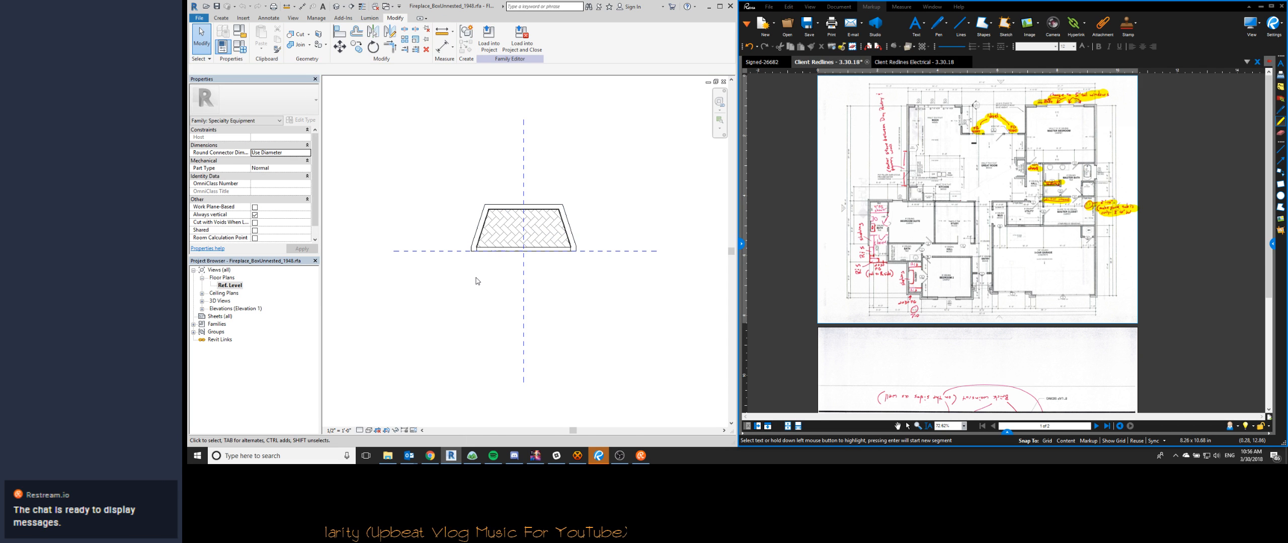
key("ctrl+Tab")
key("ctrl+Tab")
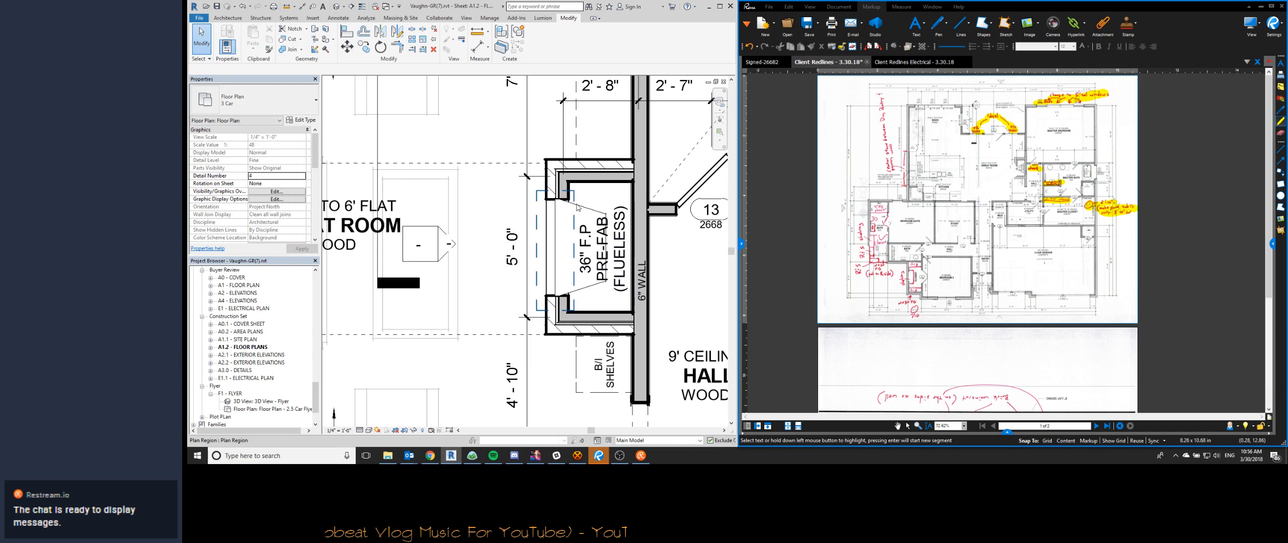
- Stretch the plan region's inner edge toward the 6" wall so the region covers the fireplace box
left_click(570, 235)
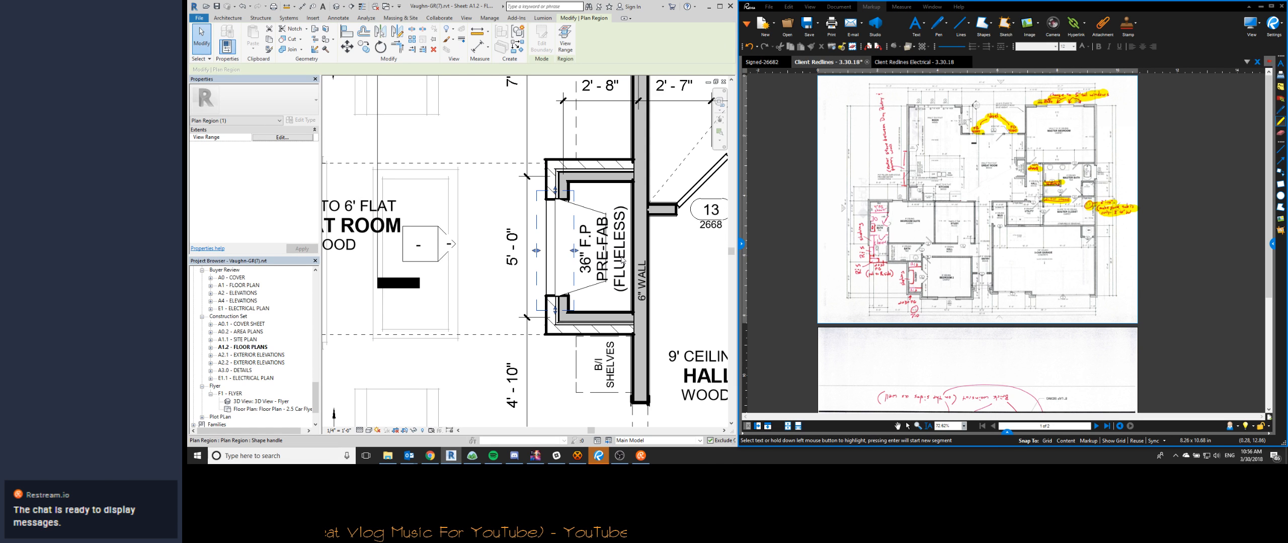
left_click_drag(623, 259, 622, 255)
- Reopen the fireplace family, examine its family category and parameters without changes, and return to the floor plan sheet
double_click(584, 207)
left_click(240, 47)
left_click(715, 414)
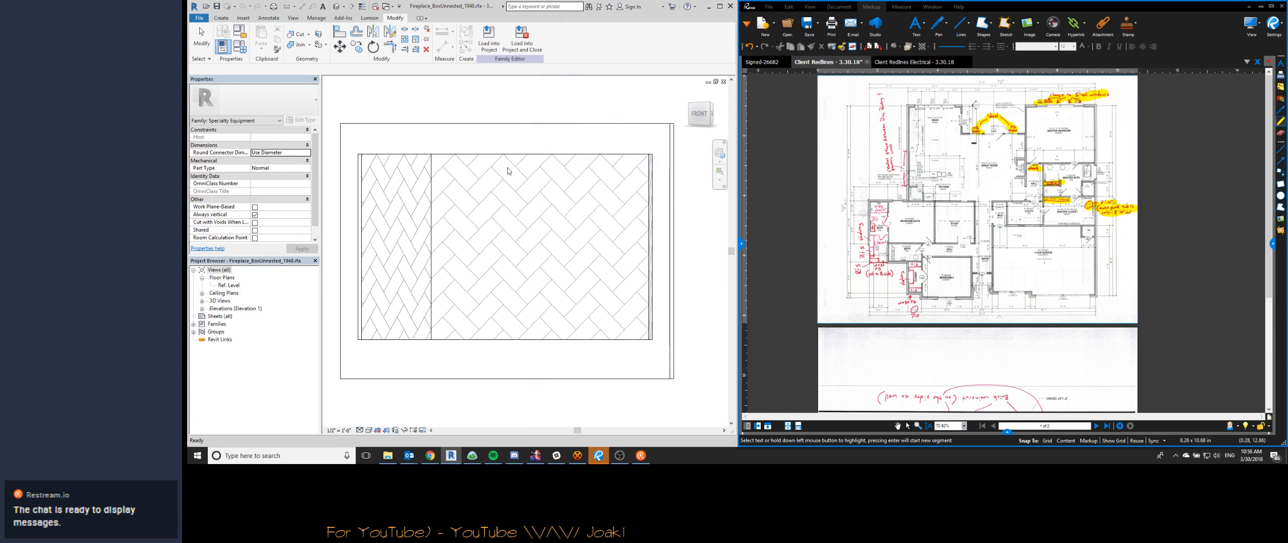
left_click(240, 32)
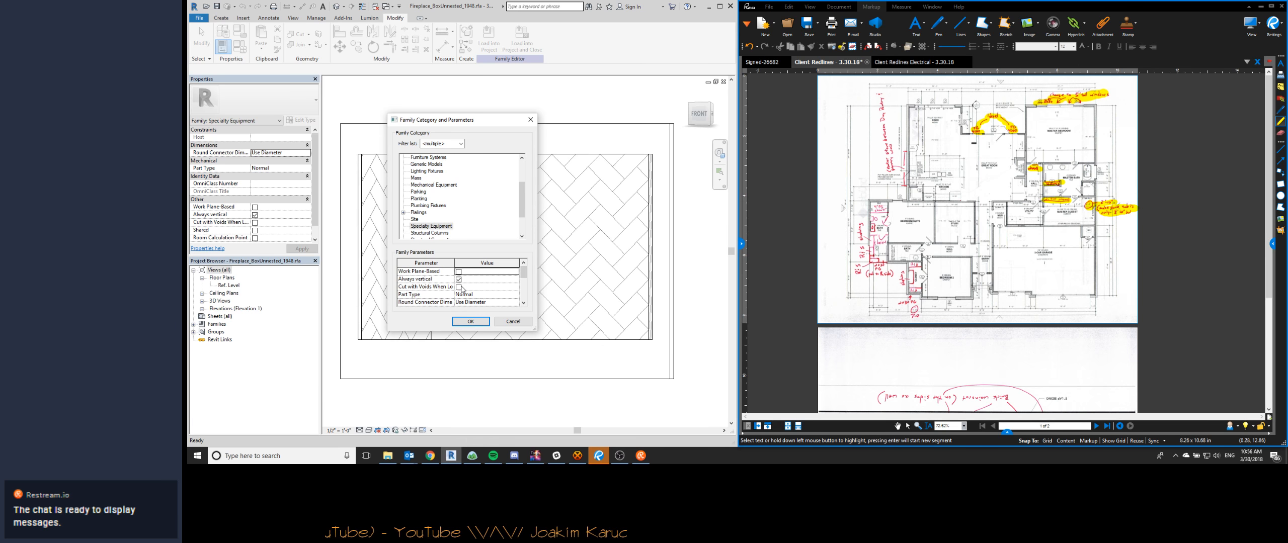
scroll(522, 278, "down", 3)
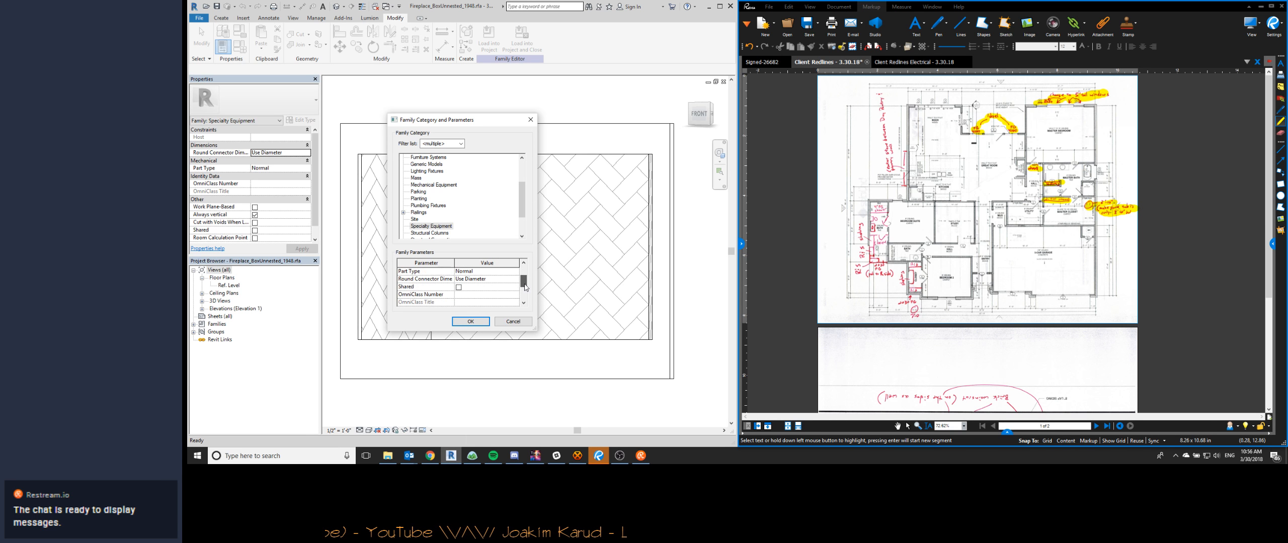
left_click(520, 324)
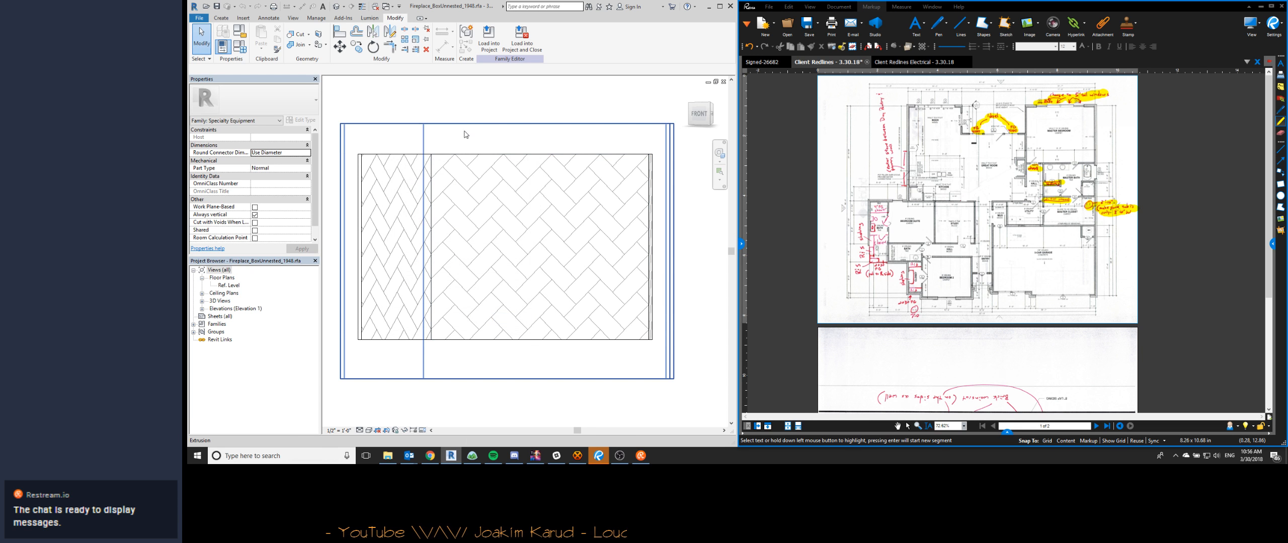
key("ctrl+Tab")
key("ctrl+Tab")
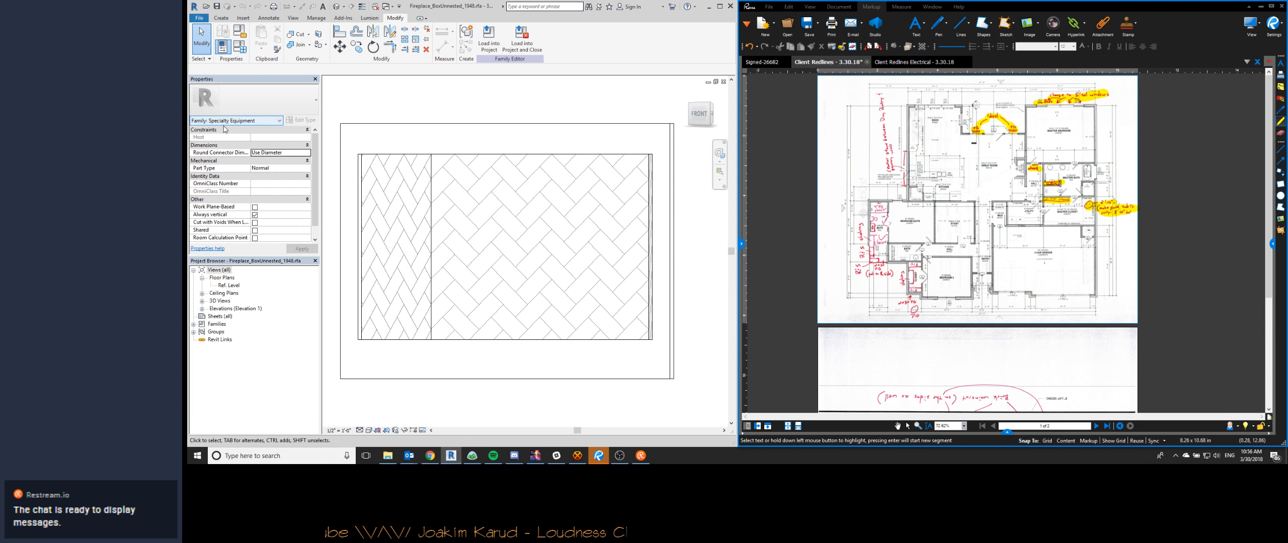
key("ctrl+Tab")
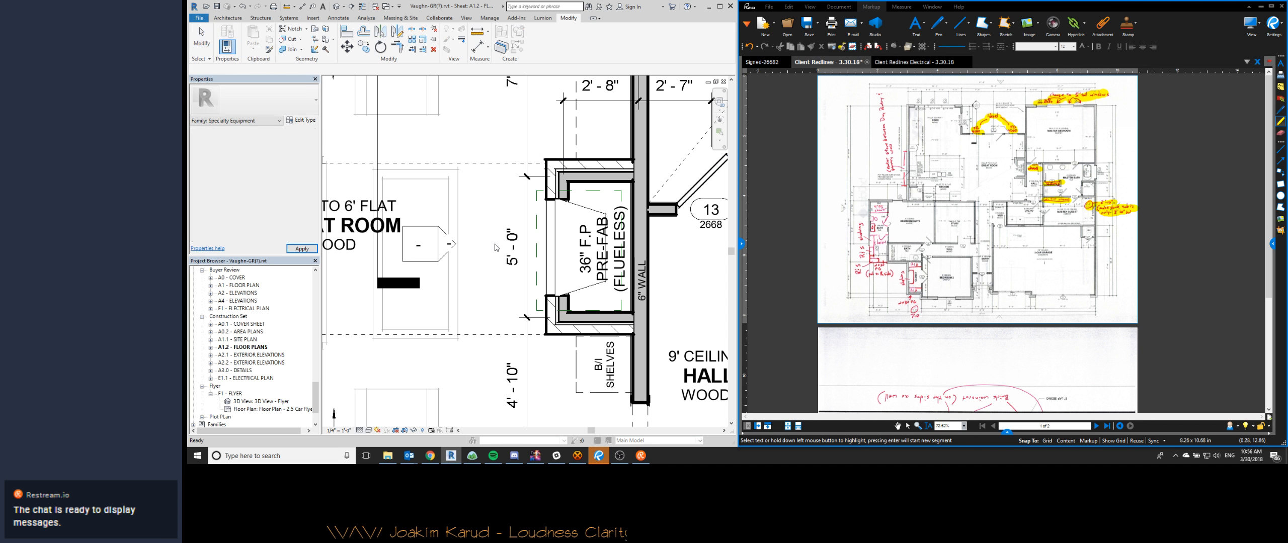
- Examine the Specialty Equipment cut settings in the floor plan's visibility and graphics overrides, leaving them unchanged
key("v")
key("g")
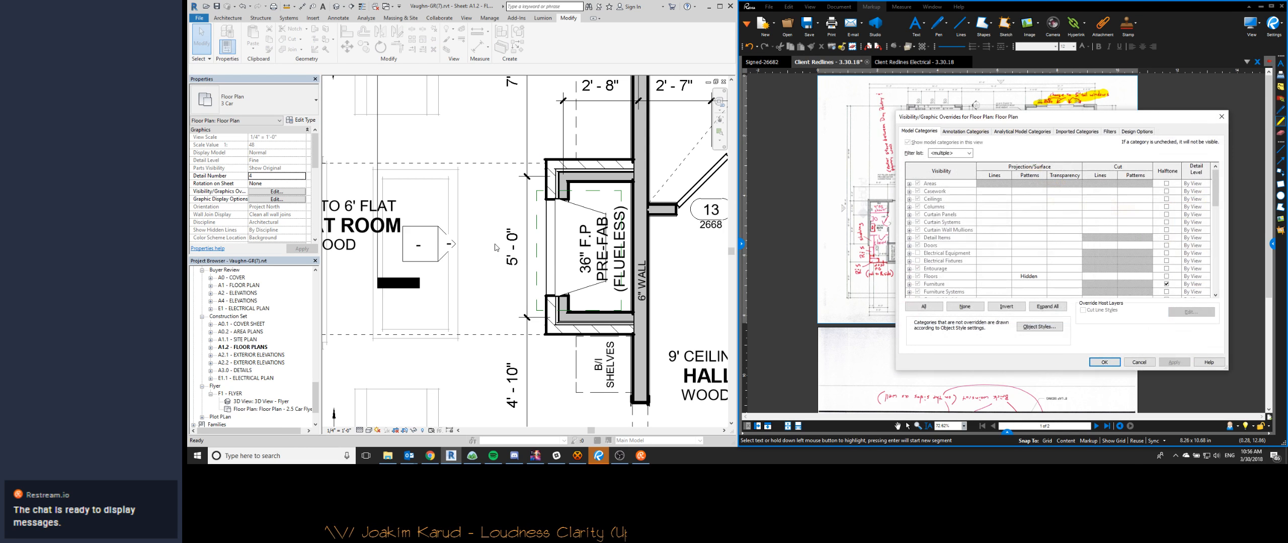
left_click(945, 255)
key("s")
key("s")
key("s")
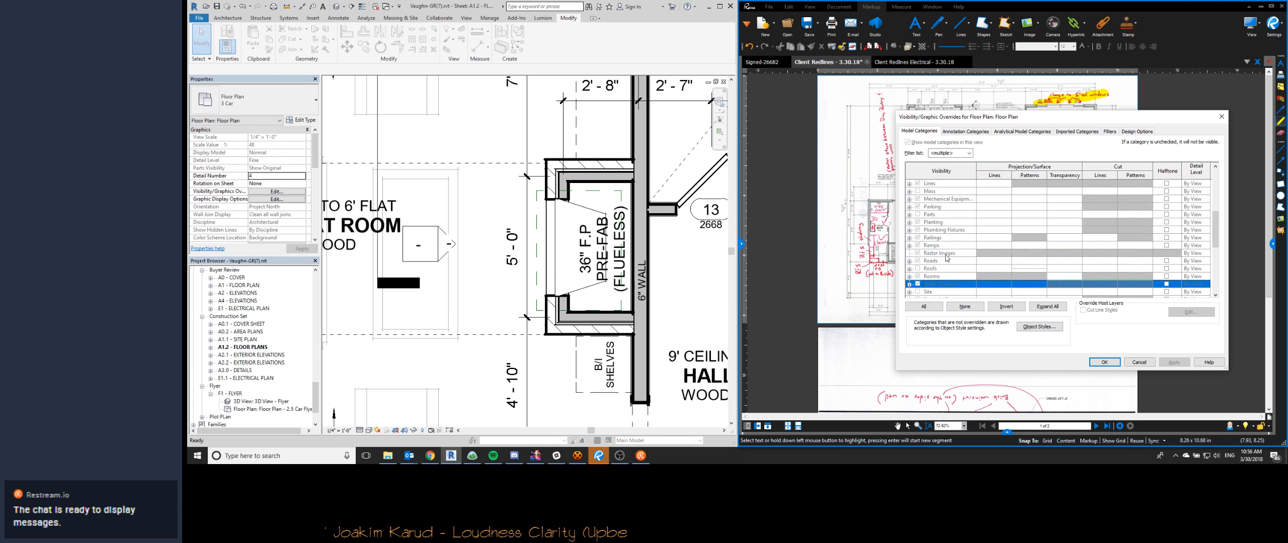
scroll(1081, 278, "down", 1)
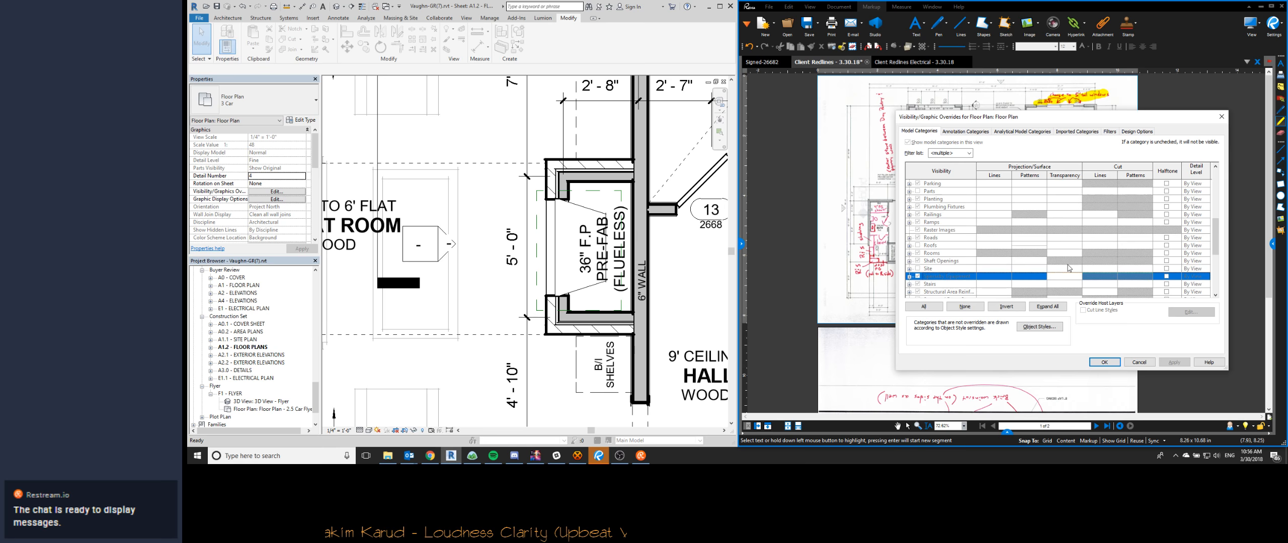
left_click(1076, 277)
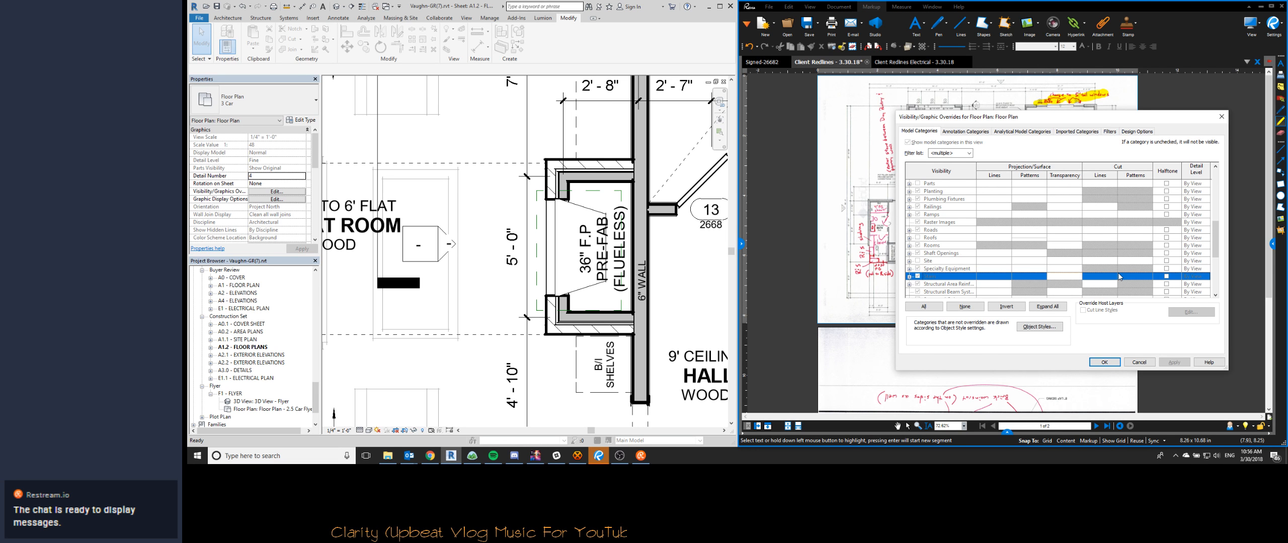
left_click(1105, 362)
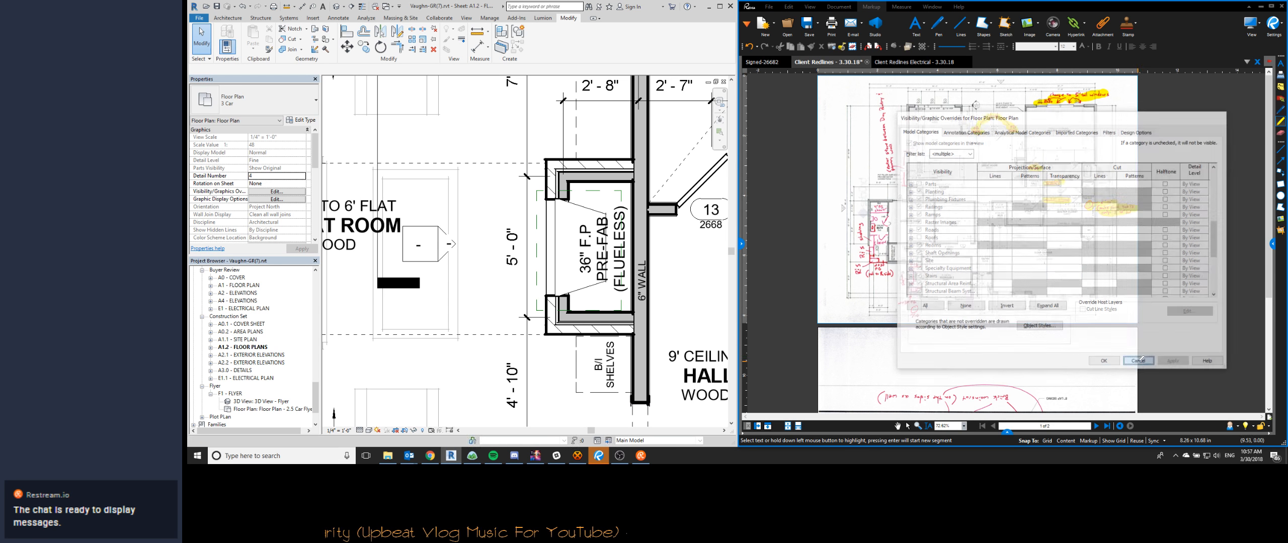
- Open the prefab fireplace family for editing, change its category to Generic Models, and load it back into the Vaughn project
double_click(590, 209)
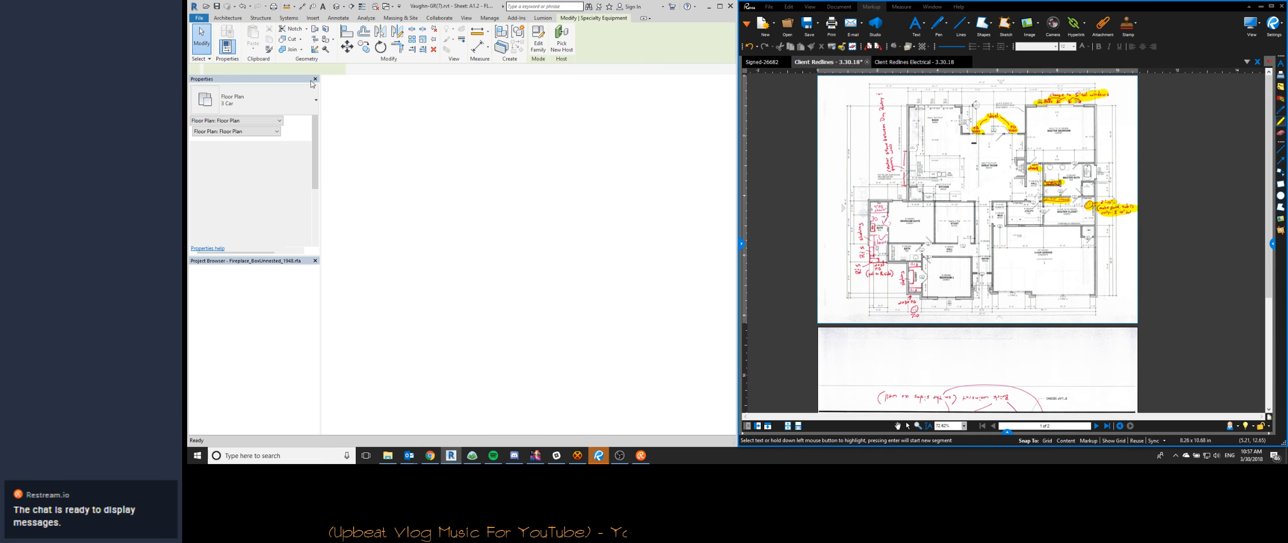
left_click(221, 46)
left_click(426, 164)
key("Return")
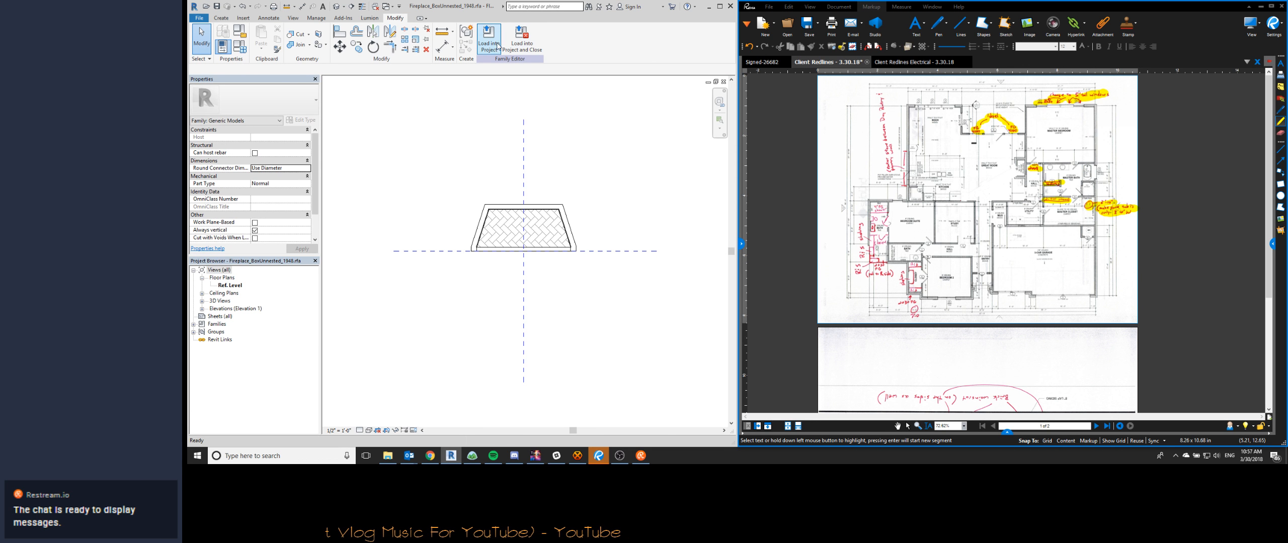
left_click(488, 45)
left_click(681, 207)
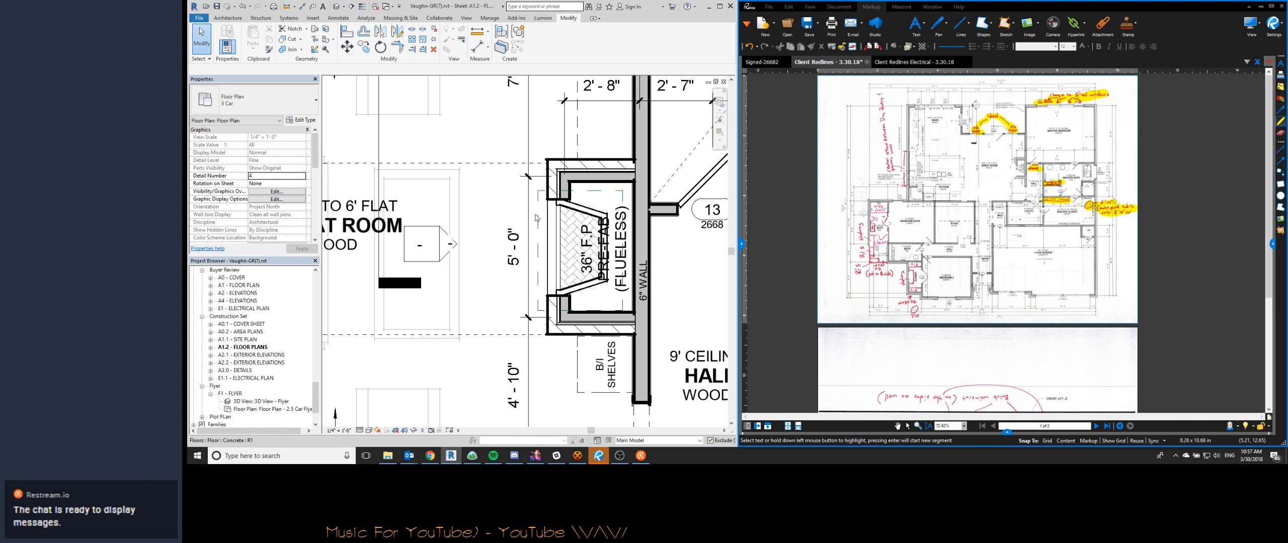
- Close the fireplace family without saving it and reopen the A1.2 floor plans sheet at the great room fireplace
key("ctrl+Tab")
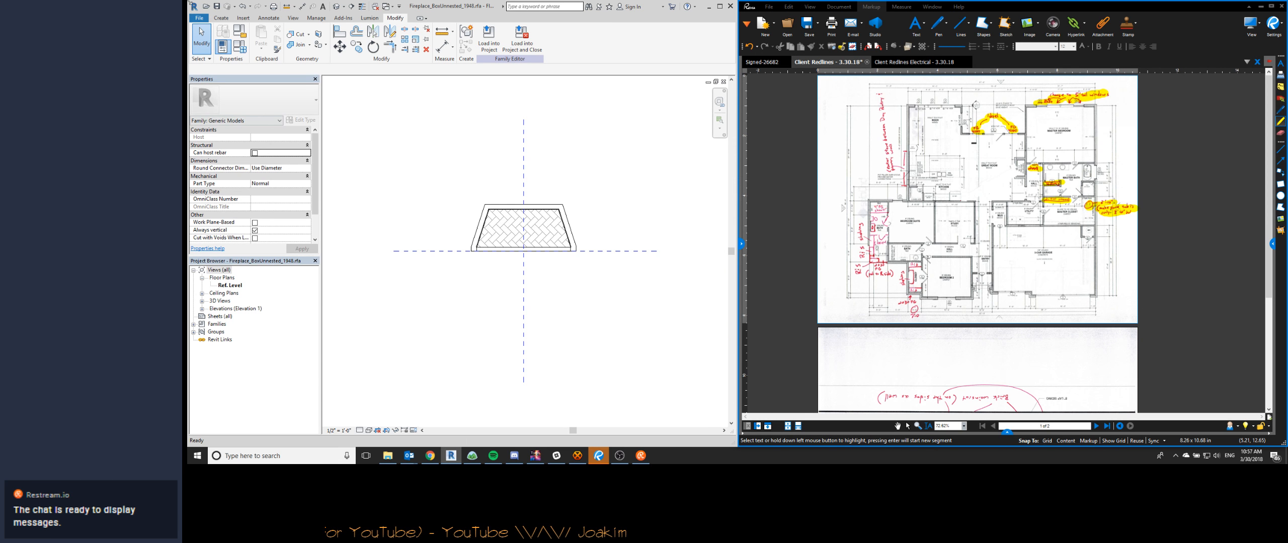
left_click(199, 17)
left_click(217, 247)
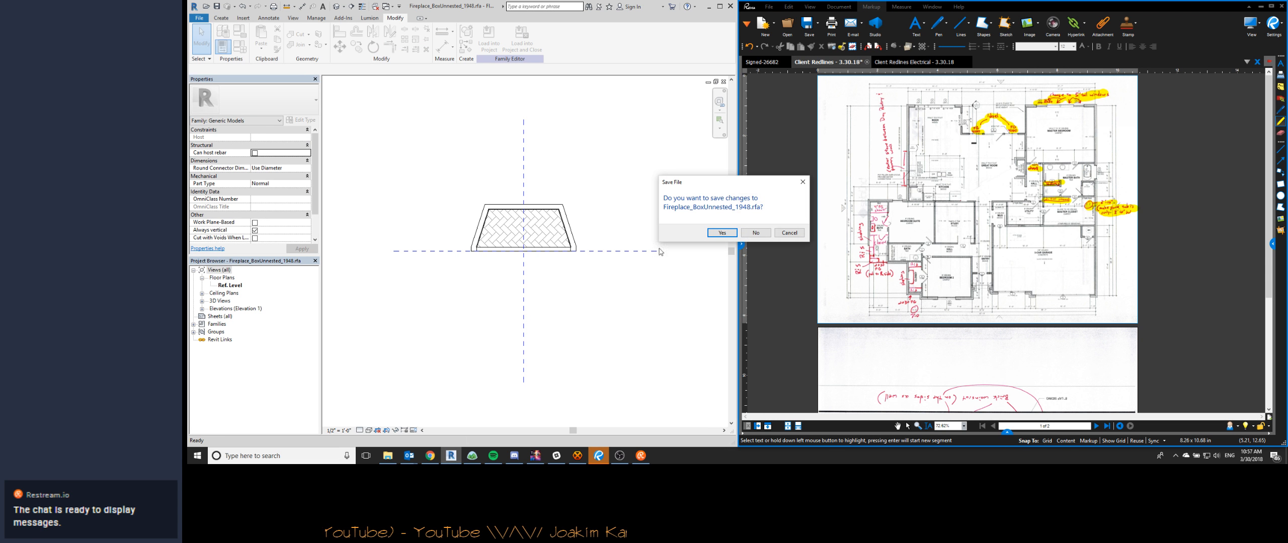
left_click(755, 236)
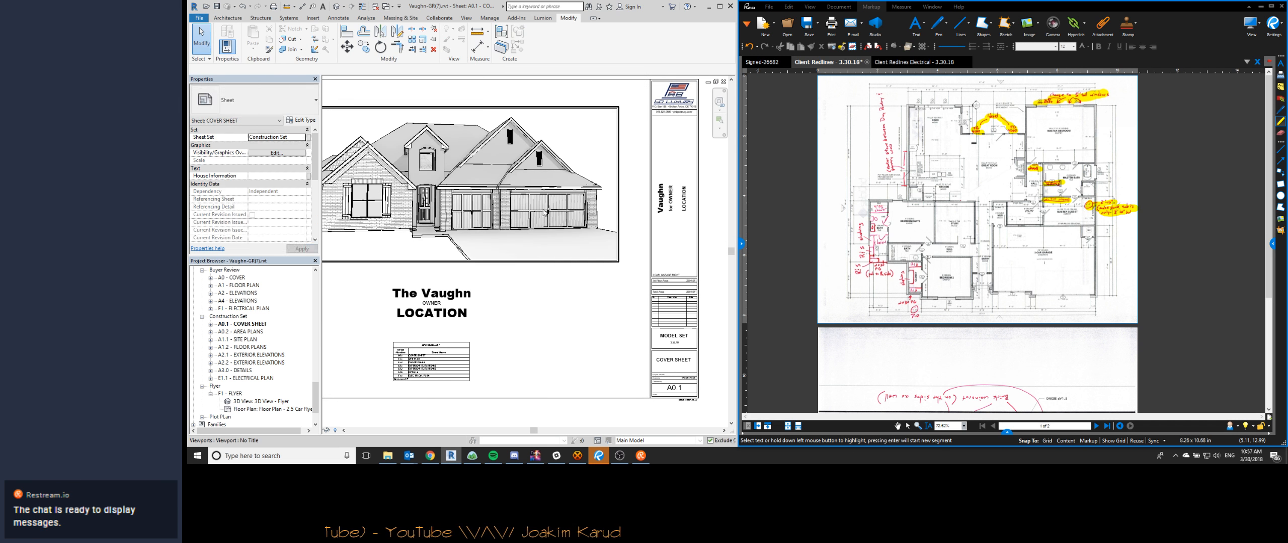
left_click(244, 340)
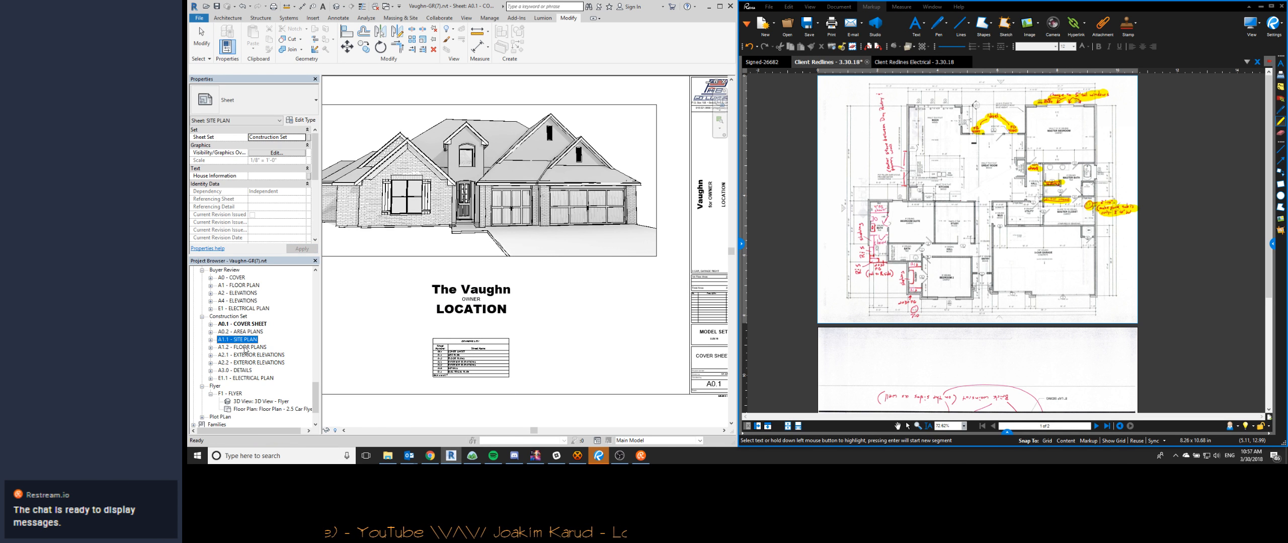
double_click(245, 347)
scroll(605, 253, "down", 1)
scroll(605, 253, "up", 2)
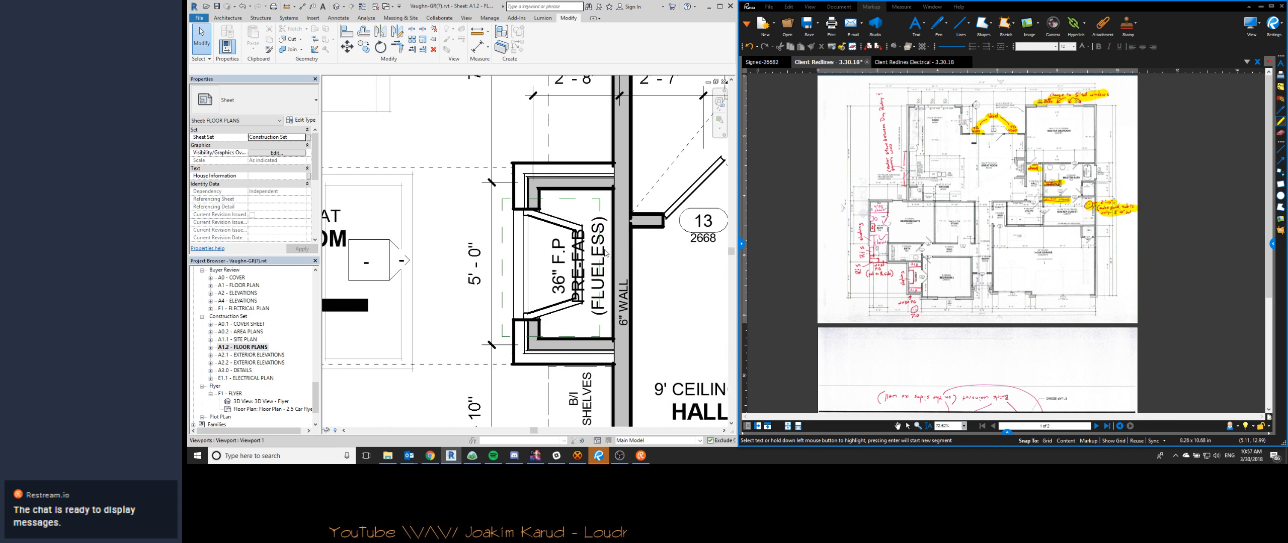
- Move the 36" F.P. PRE-FAB (FLUELESS) text note toward the great room, over the front of the fireplace
left_click(602, 255)
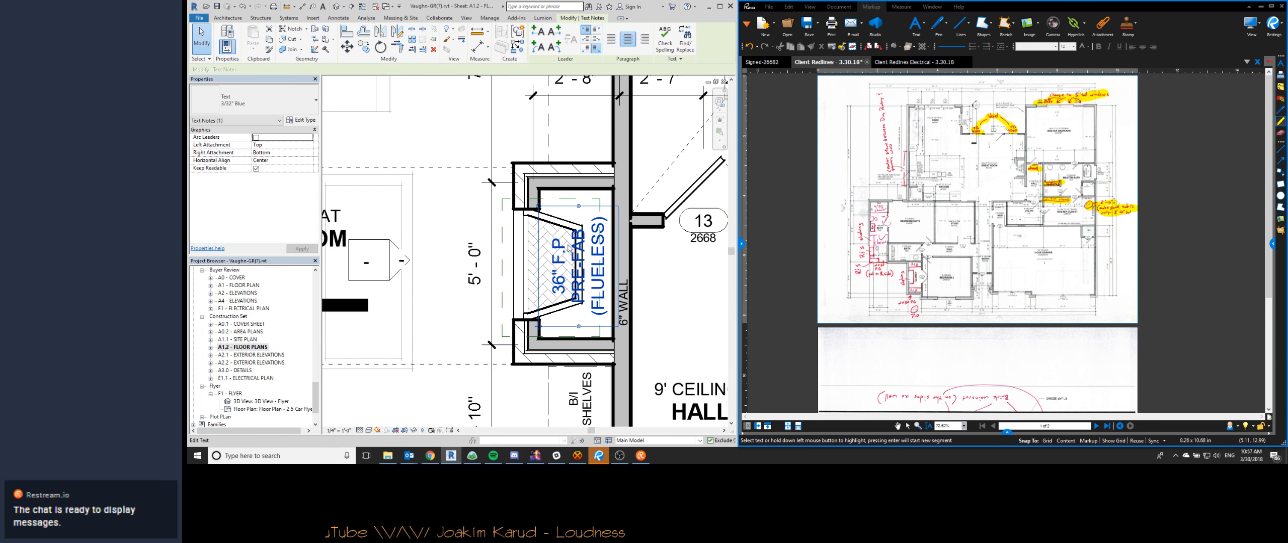
left_click_drag(538, 326, 504, 326)
key("Escape")
scroll(550, 220, "down", 2)
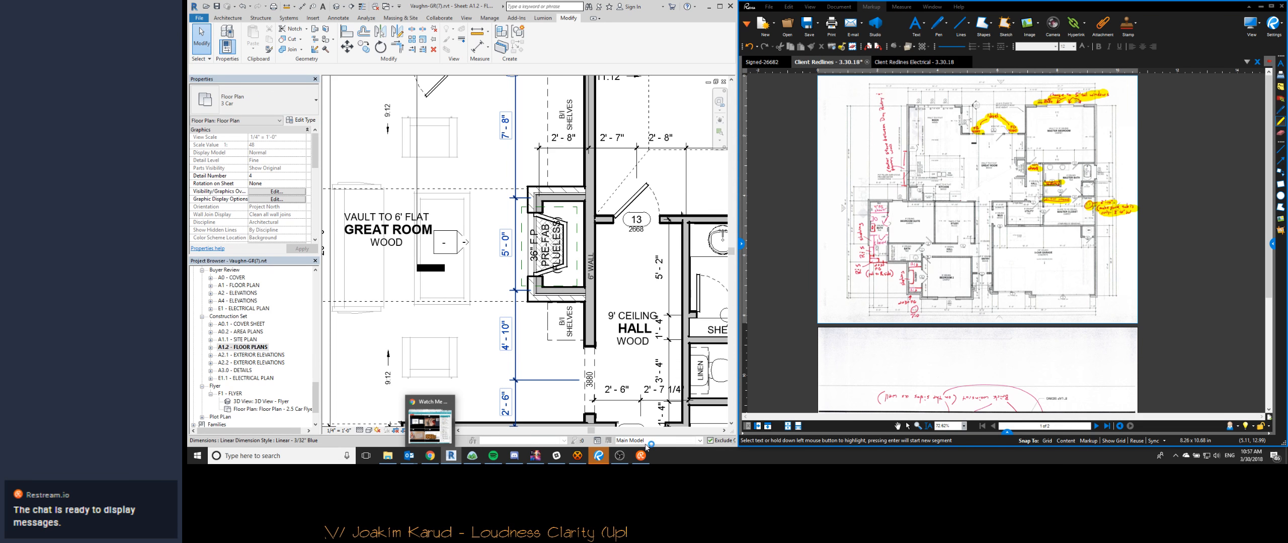
mouse_move(625, 455)
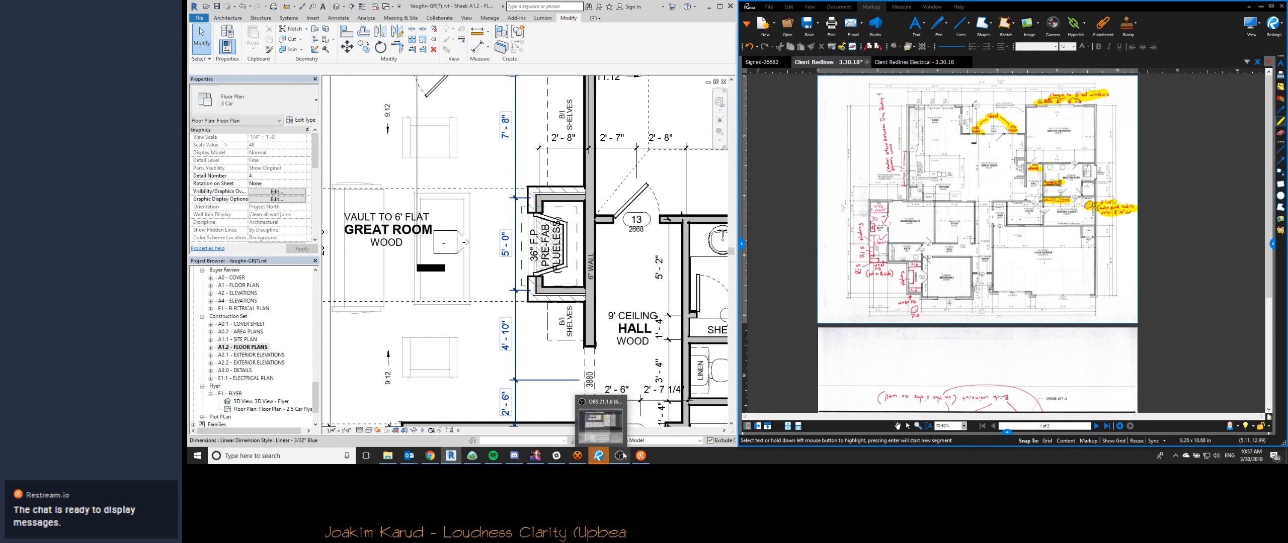
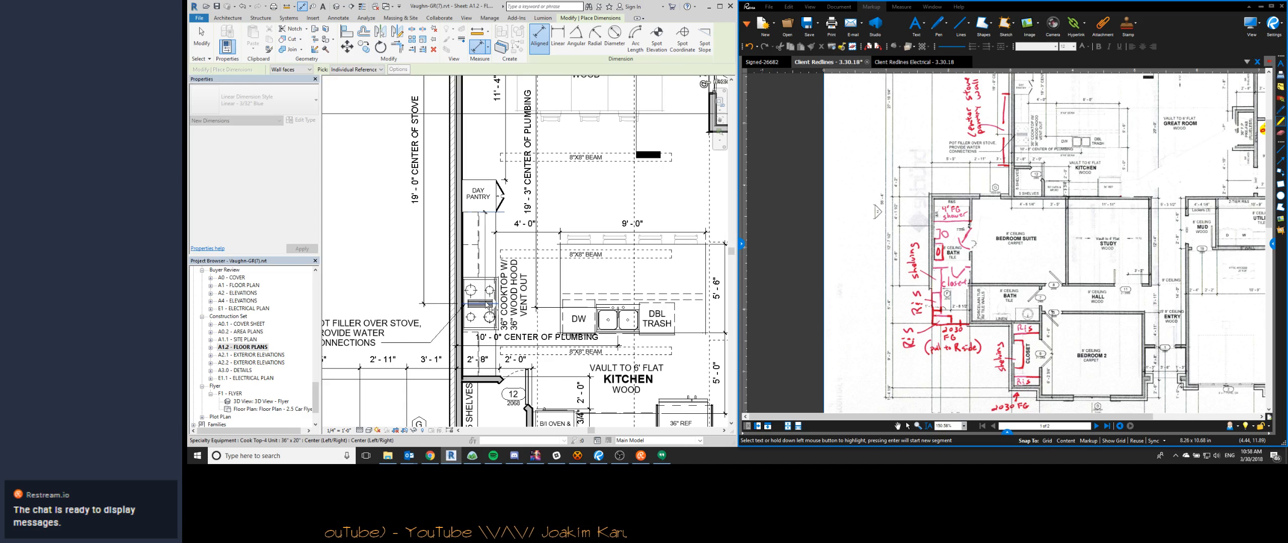
- Add an equal-spacing dimension string that centers the cooktop between the day pantry and the kitchen pantry wall
left_click(486, 305)
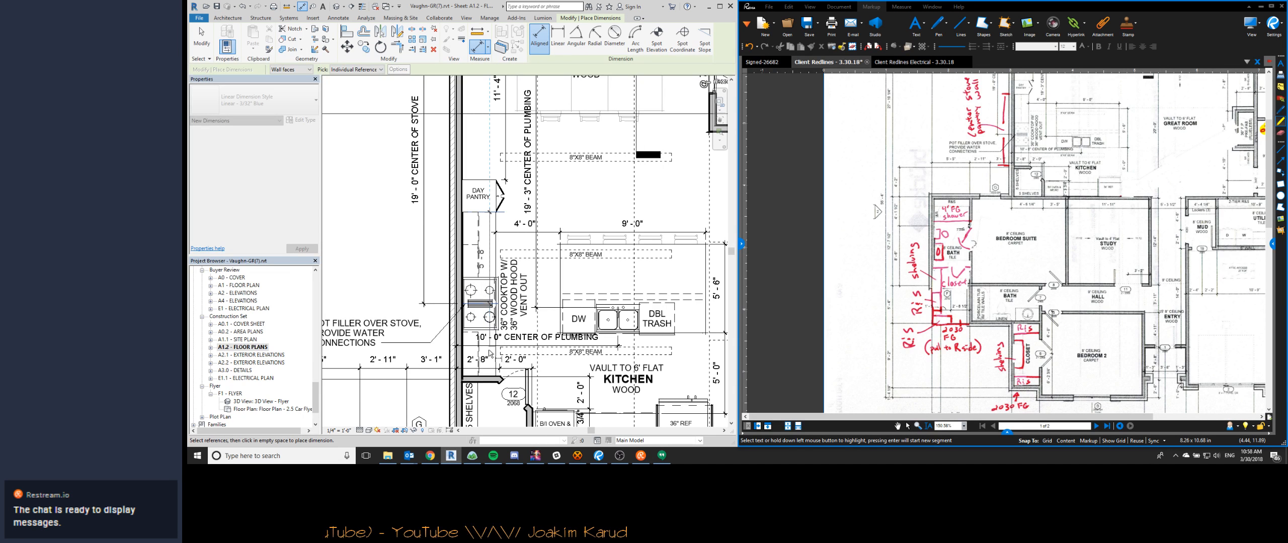
left_click(487, 380)
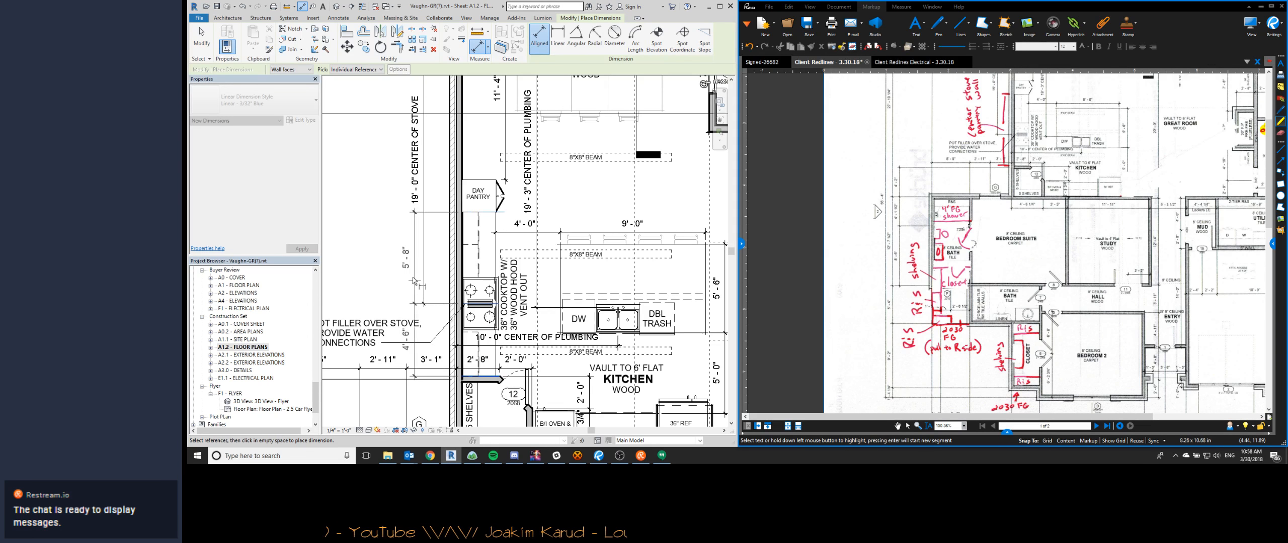
left_click(411, 297)
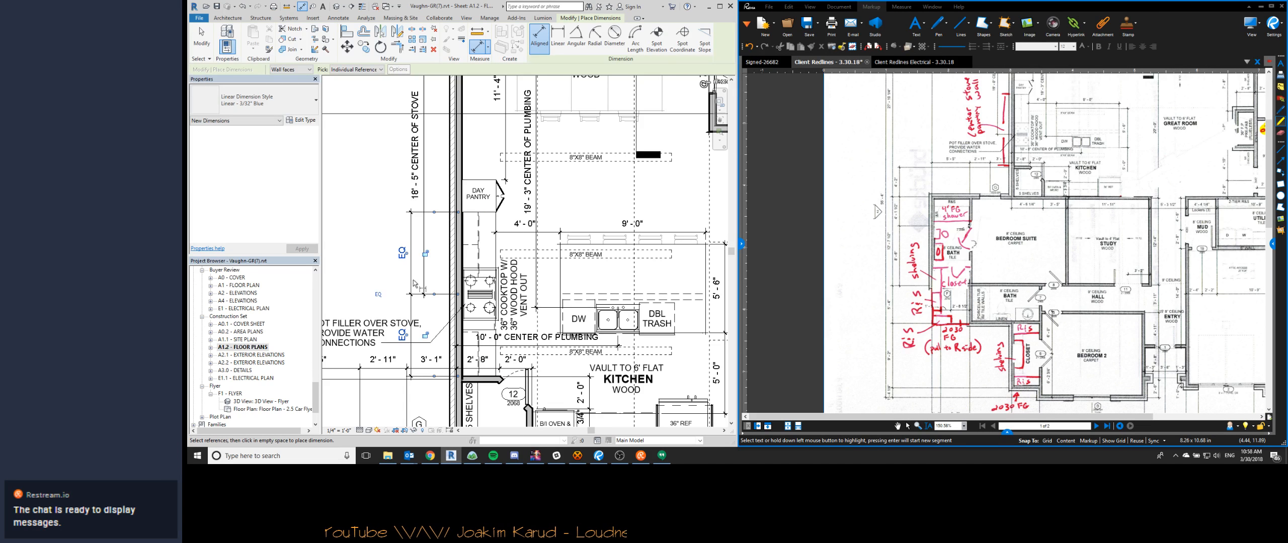
key("Escape")
key("Escape")
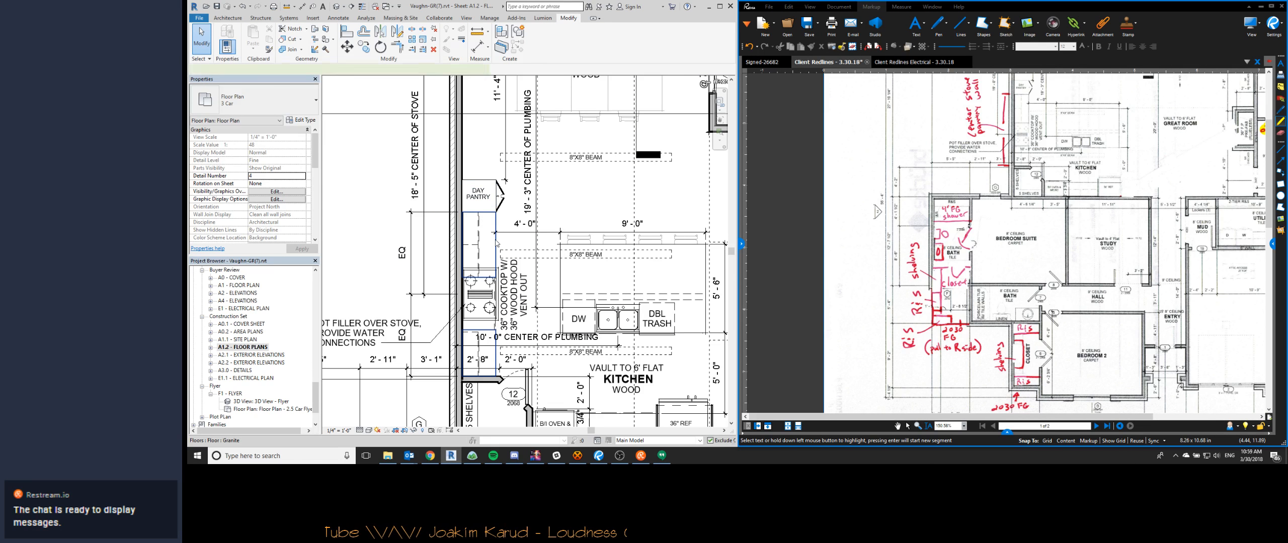
- Edit the granite countertop's floor boundary so its cut edges match the centered cooktop, and finish the sketch
double_click(497, 244)
left_click(484, 277)
scroll(484, 277, "up", 2)
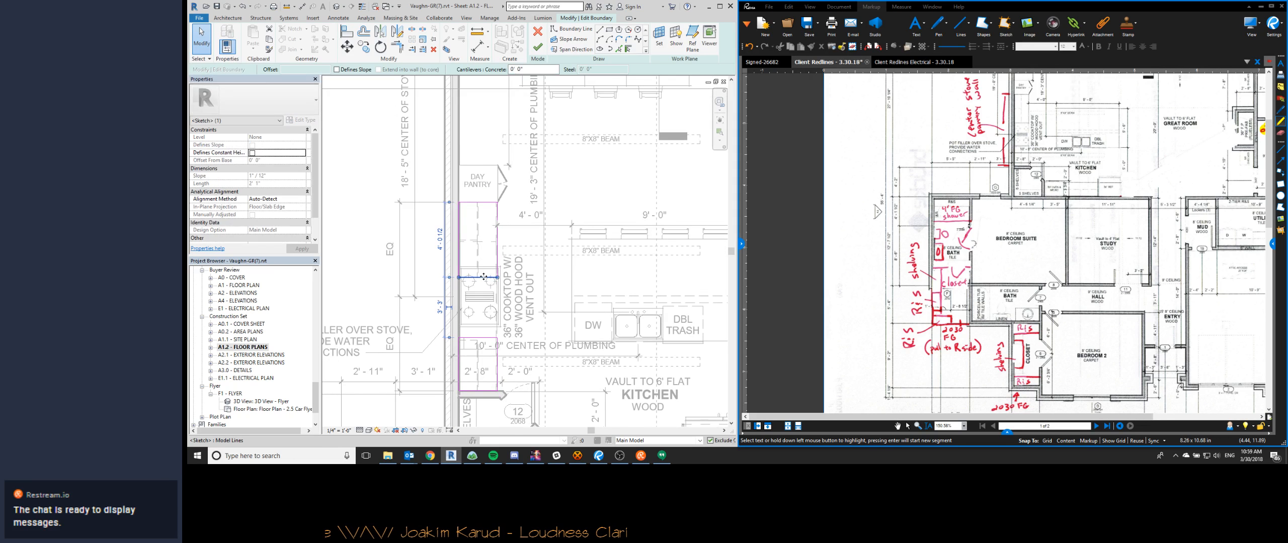
left_click_drag(484, 269, 478, 328)
key("f")
key("f")
scroll(425, 287, "down", 1)
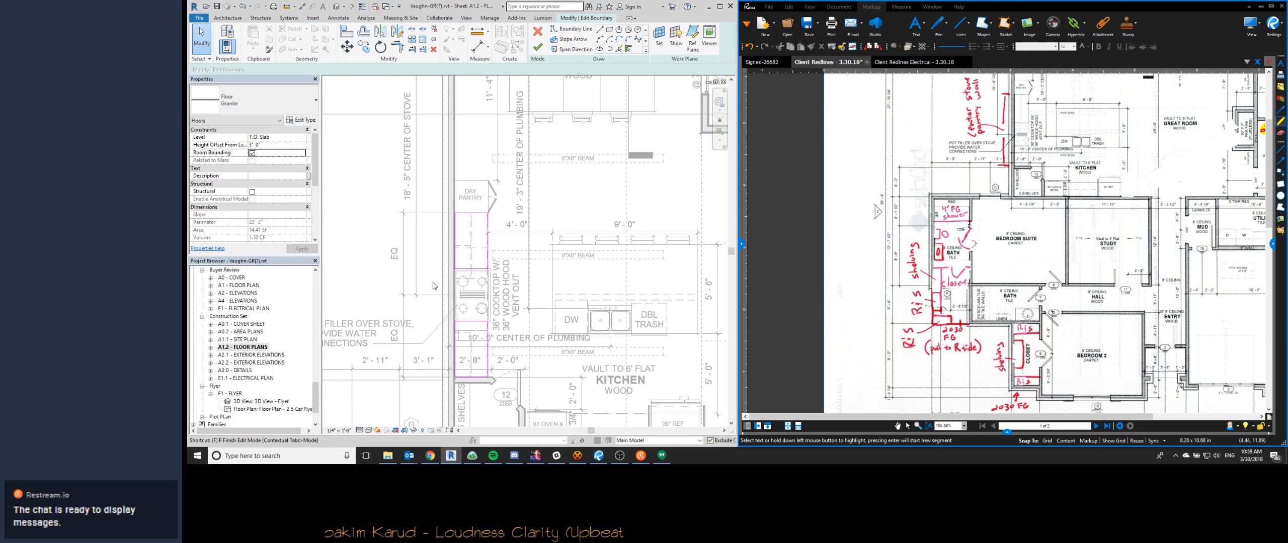
- Delete the equal-spacing dimension string beside the cooktop while keeping its elements constrained
left_click(403, 292)
key("Delete")
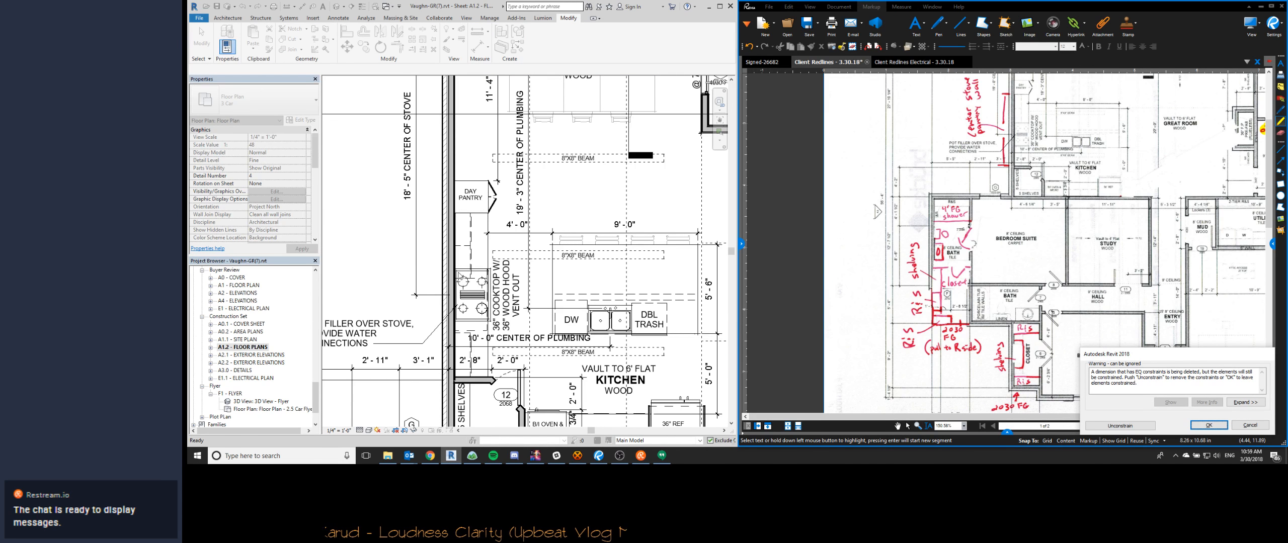
scroll(458, 272, "up", 2)
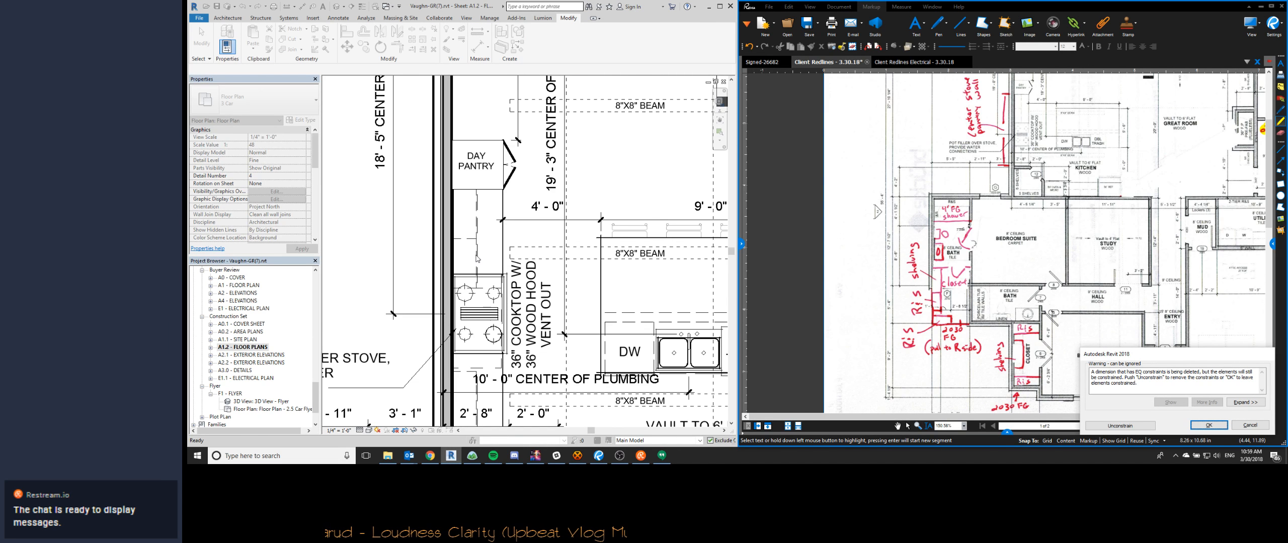
left_click(1207, 425)
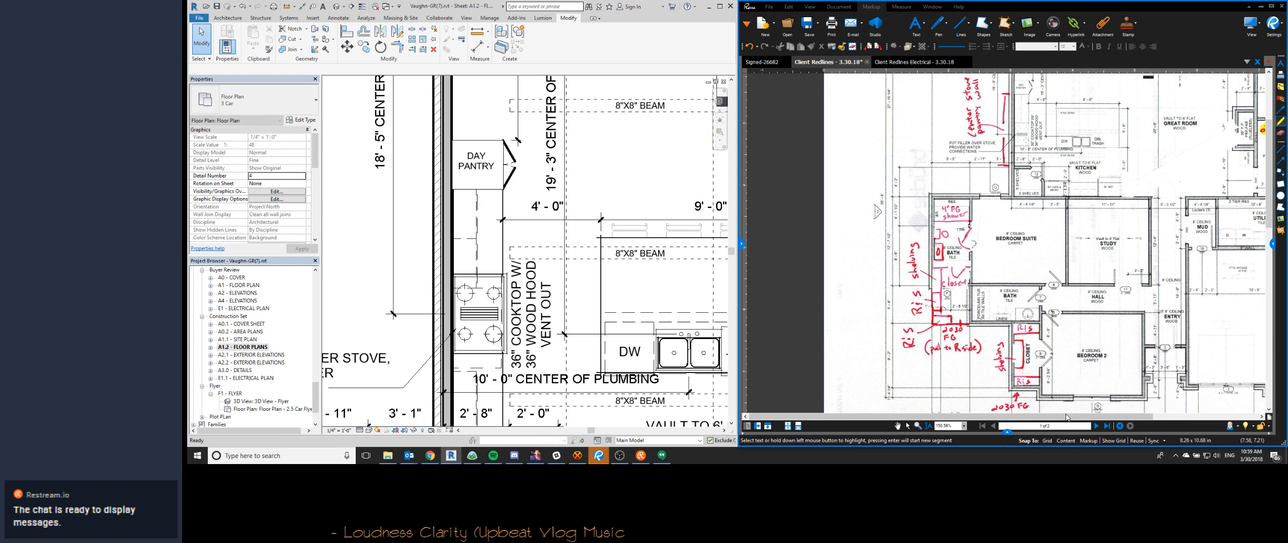
- Stretch the two-door upper cabinet beside the day pantry to the cooktop's edge, about 3' 5 1/2" wide
left_click(467, 239)
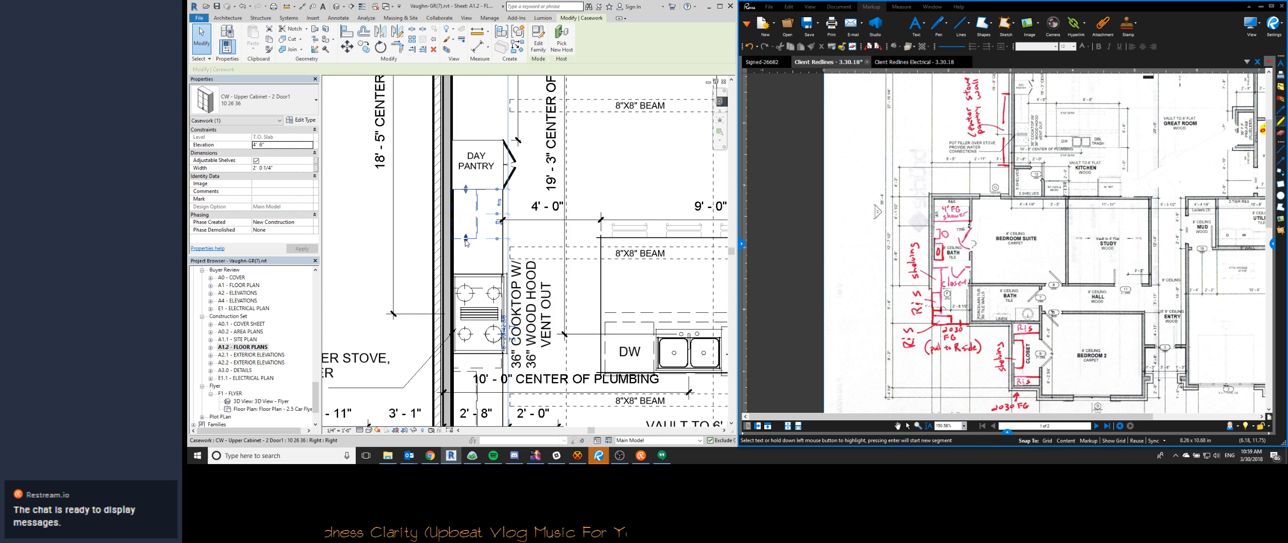
key("a")
key("l")
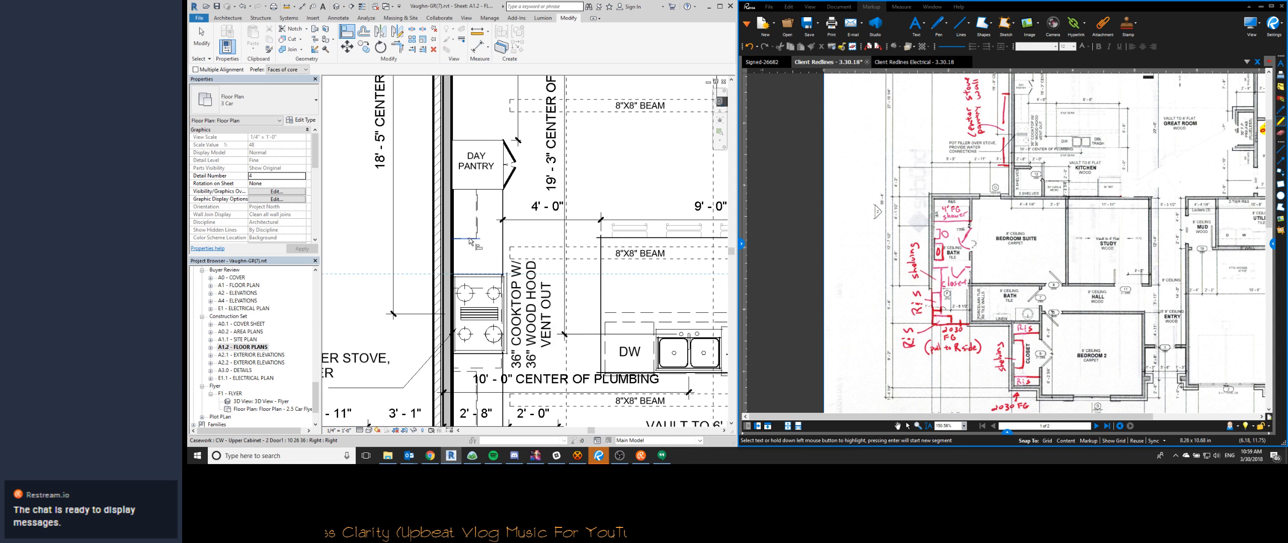
key("Escape")
left_click(478, 249)
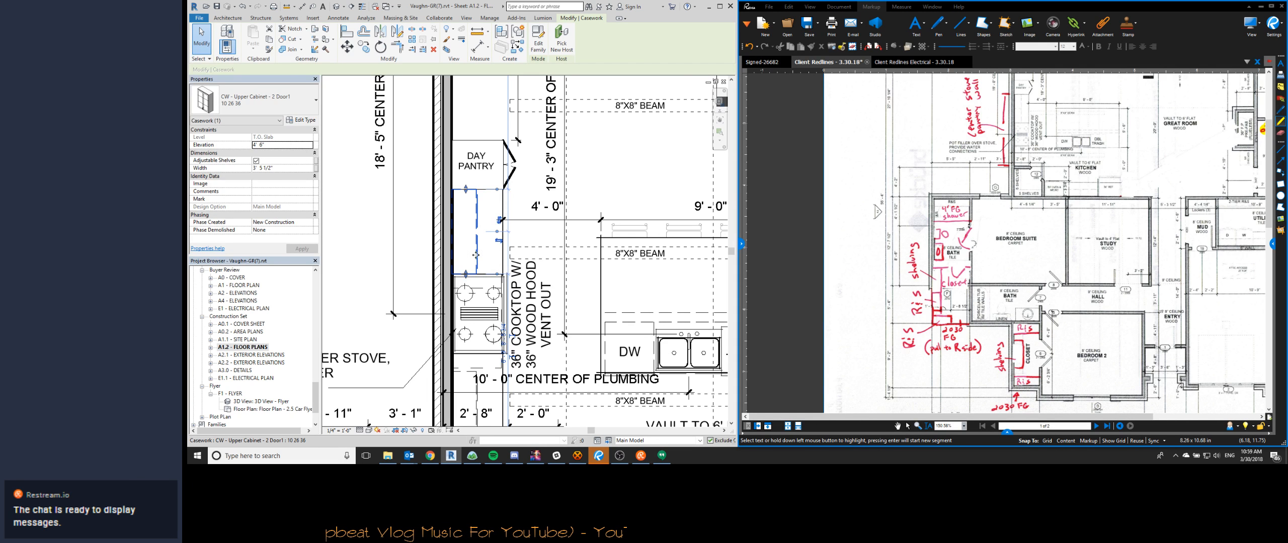
- Move the base cabinet under the cooktop so that it lines up with the cooktop's edge
scroll(472, 228, "down", 1)
middle_click_drag(496, 310, 547, 274)
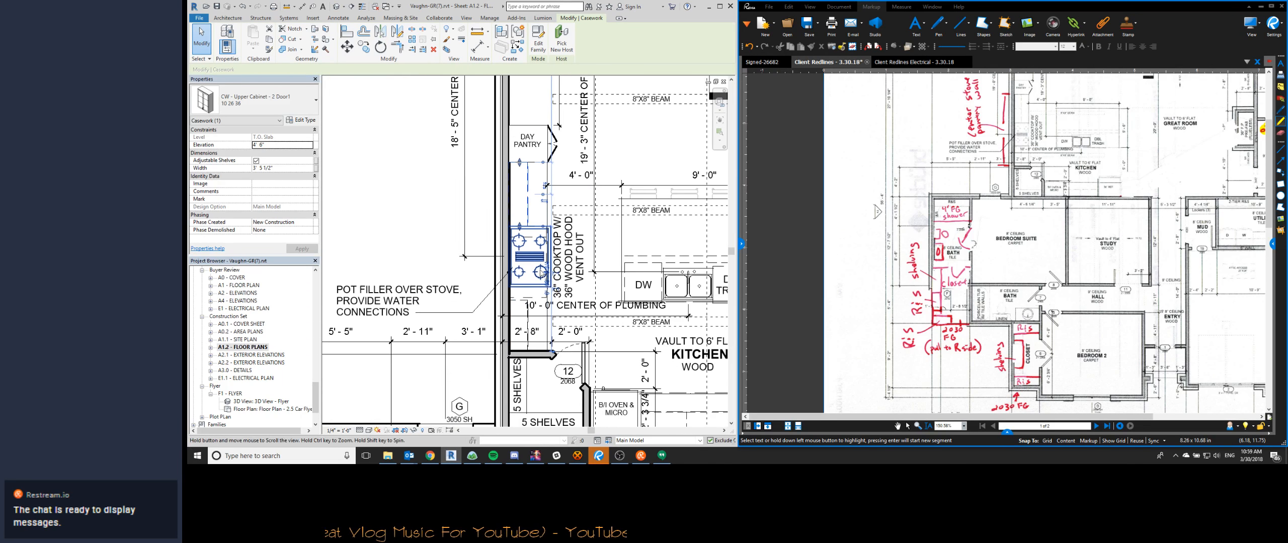
key("Escape")
left_click(525, 300)
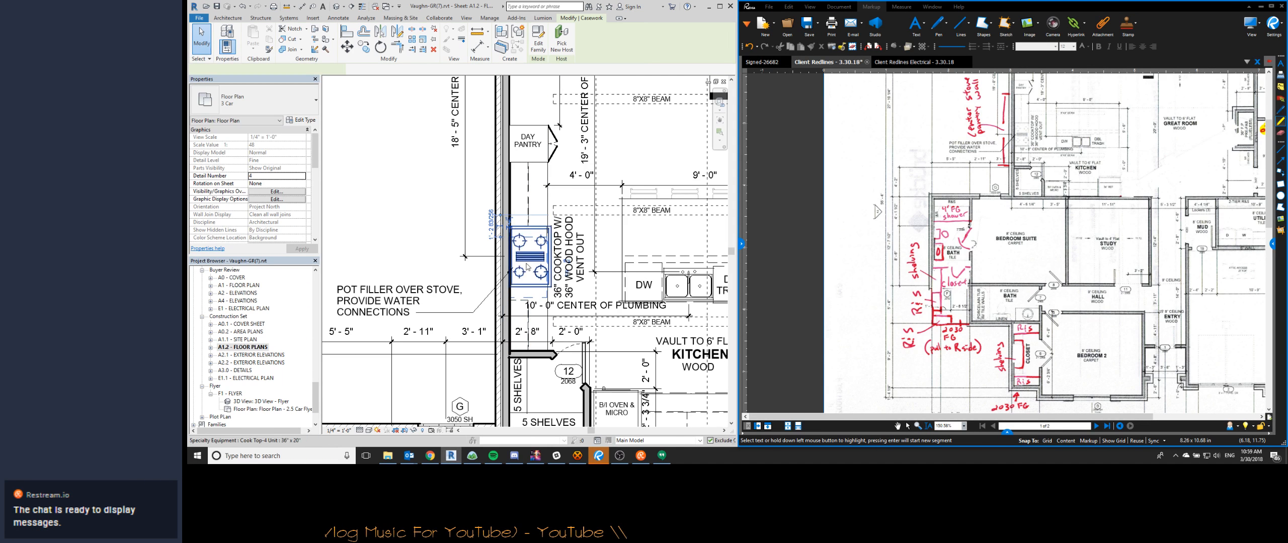
scroll(525, 241, "up", 4)
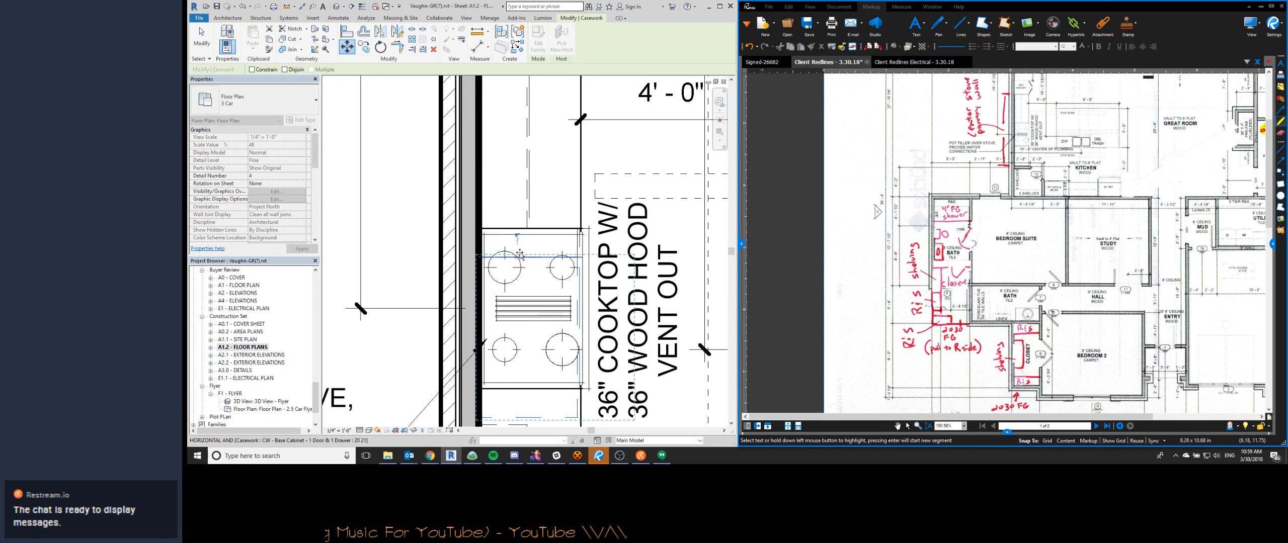
left_click(520, 231)
scroll(520, 230, "down", 3)
key("Escape")
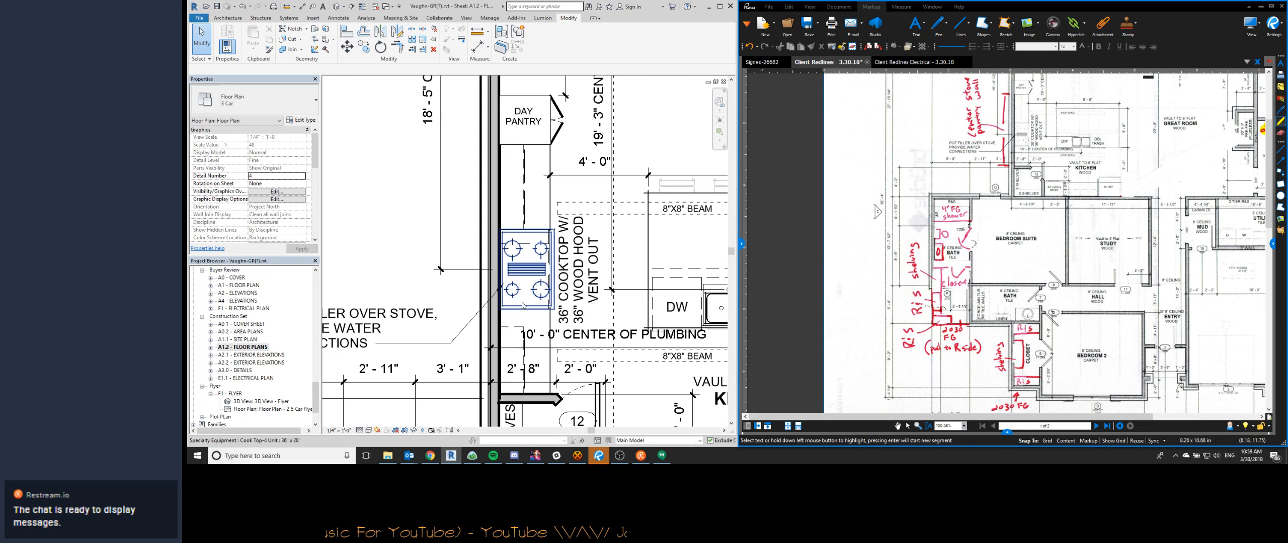
key("l")
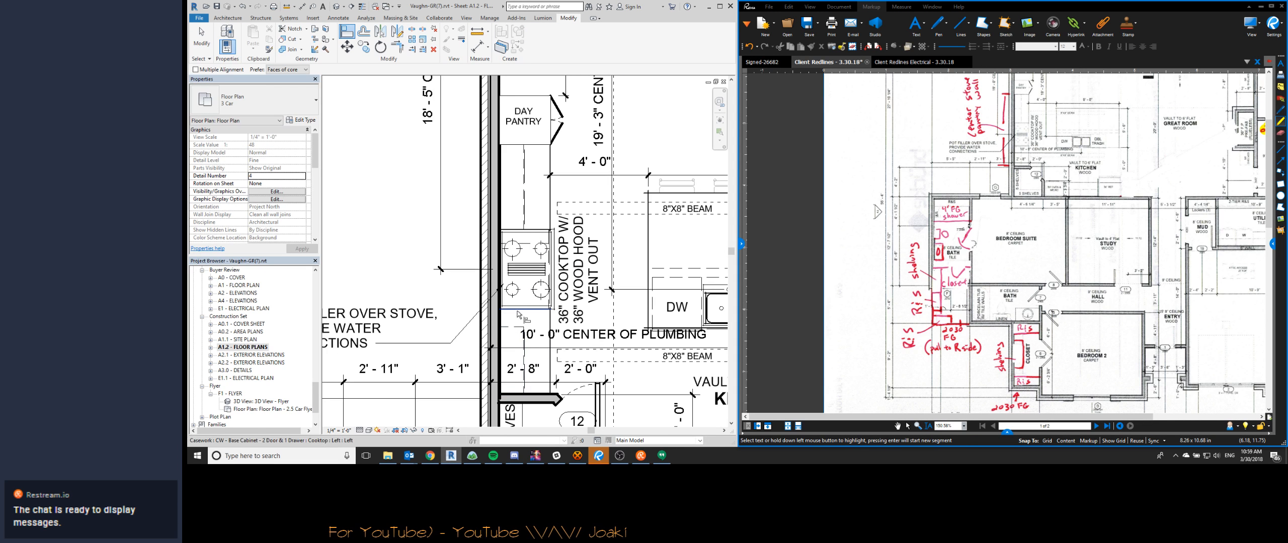
key("Escape")
key("Escape")
- In the Bluebeam client redlines, highlight the note and bracket about centering the stove between the day pantry and pantry wall
scroll(530, 315, "down", 3)
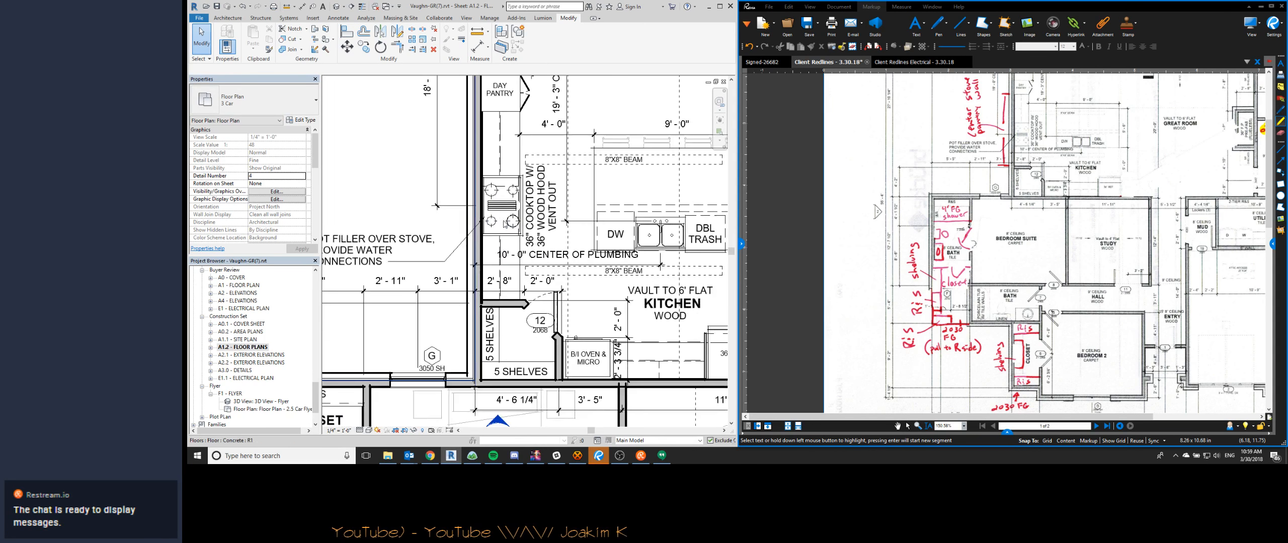
scroll(1005, 174, "up", 3)
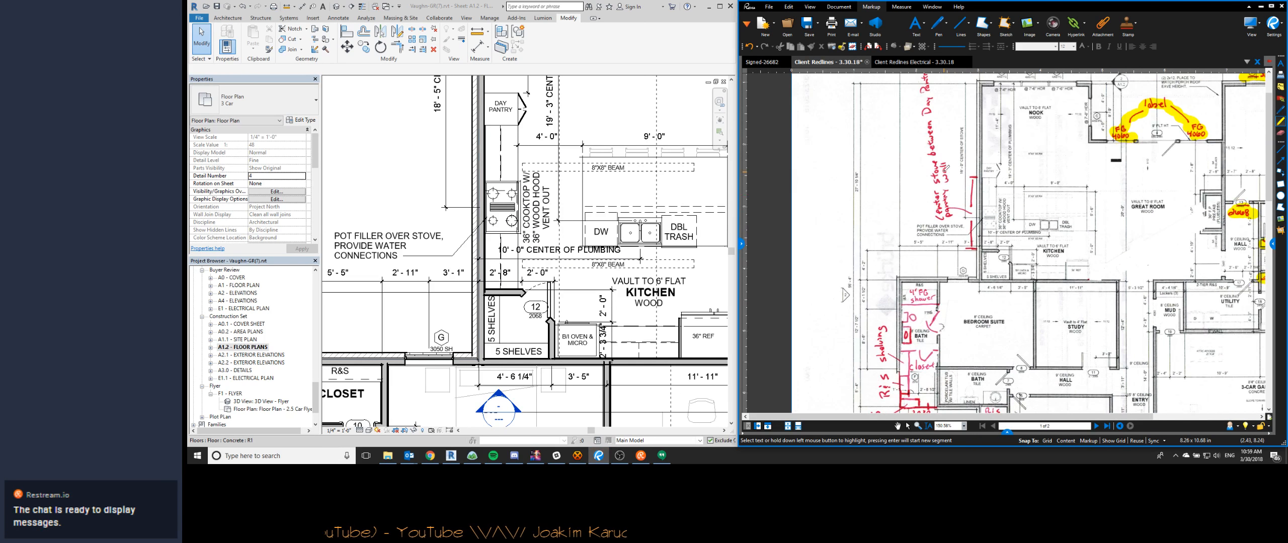
scroll(928, 137, "up", 2)
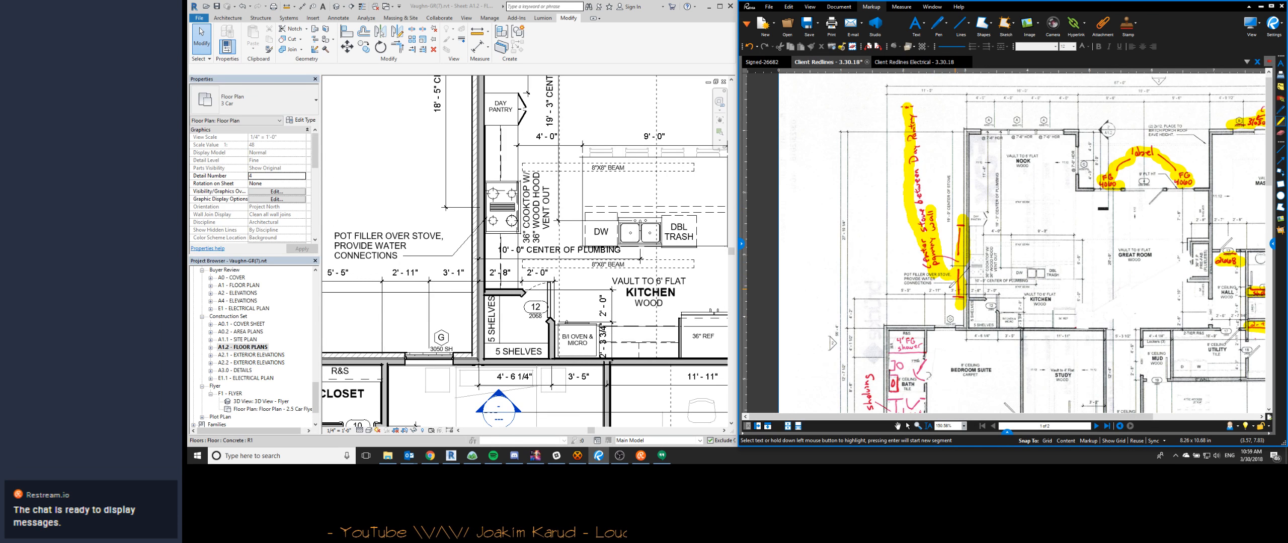
- In Revit, nudge the kitchen's 4'-0" and 9'-0" dimension string slightly away from the 8"X8" beam label
scroll(492, 225, "down", 2)
middle_click_drag(556, 177, 420, 268)
scroll(550, 258, "up", 2)
left_click(503, 248)
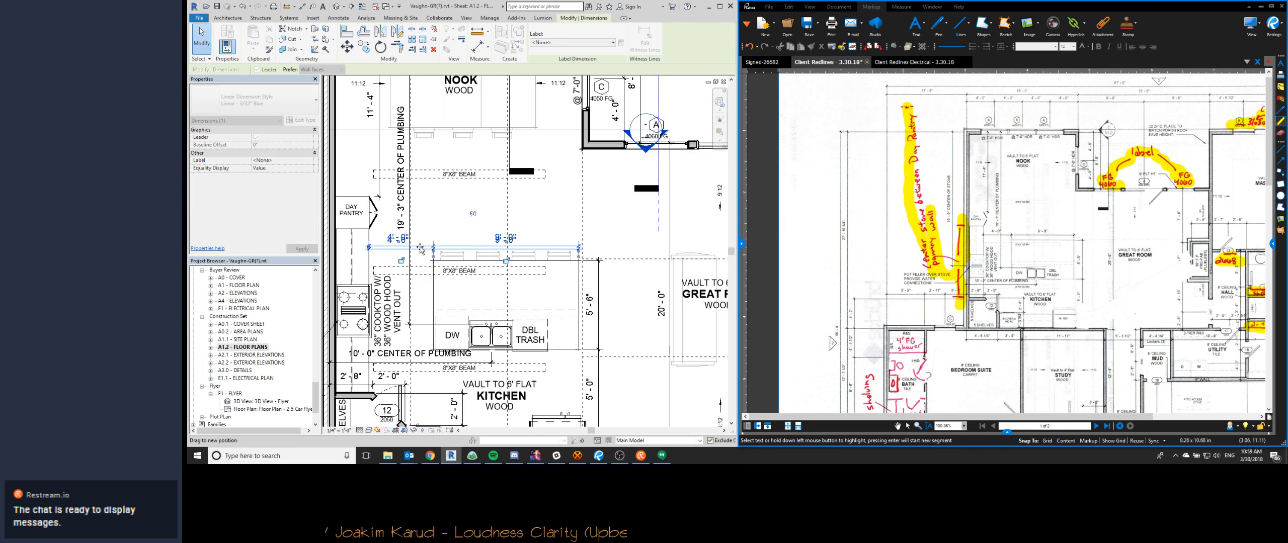
middle_click_drag(528, 236, 589, 257)
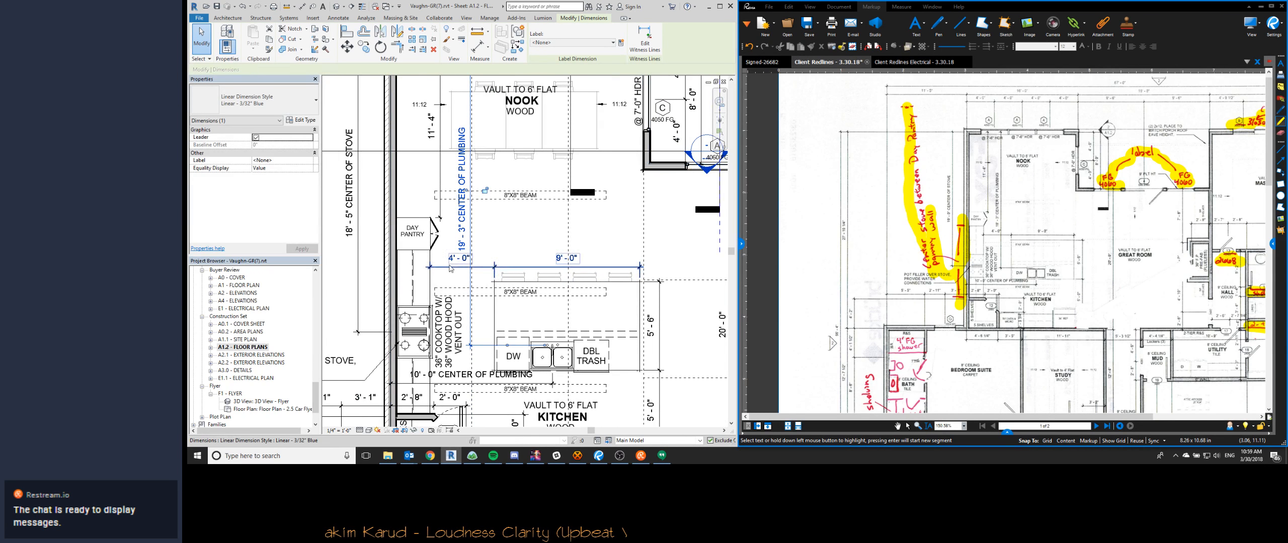
left_click(464, 248)
scroll(471, 221, "down", 3)
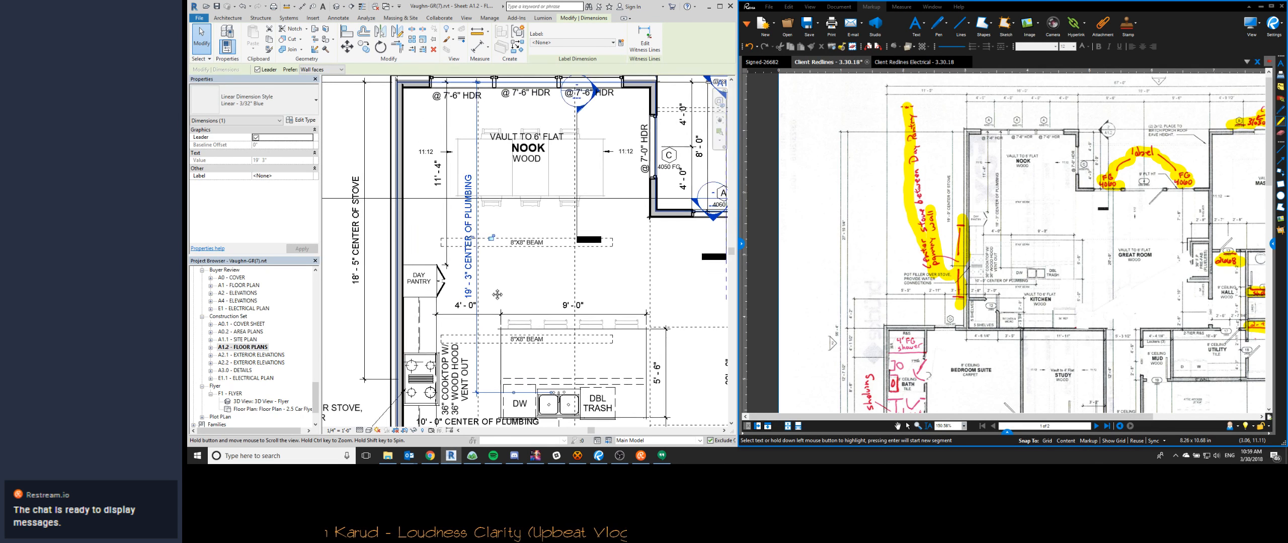
- Review the client redlines around the bedroom suite and Bedroom 2 closets and find the same area on the floor plan
middle_click_drag(493, 310, 512, 212)
scroll(512, 212, "down", 2)
middle_click_drag(966, 256, 987, 199)
scroll(975, 290, "down", 2)
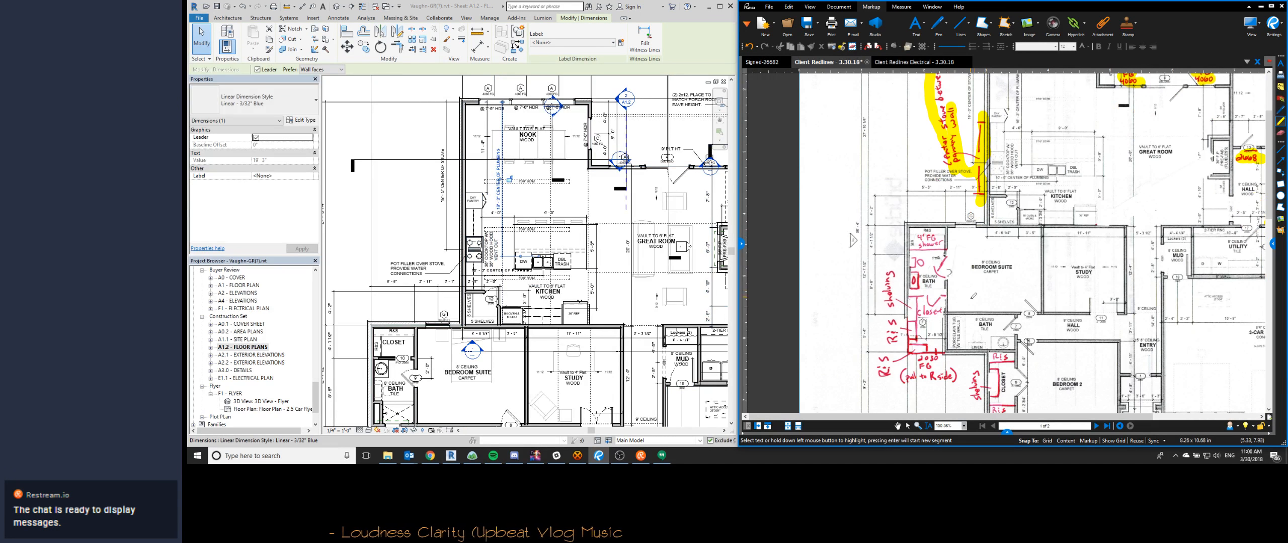
scroll(972, 313, "up", 2)
scroll(482, 176, "down", 2)
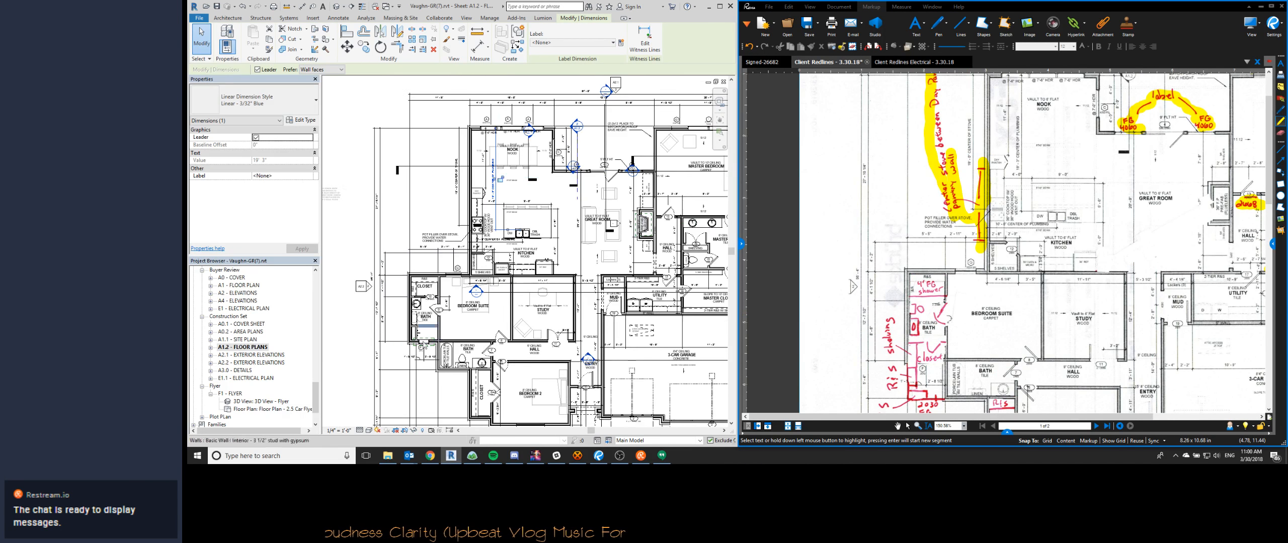
middle_click_drag(958, 291, 876, 200)
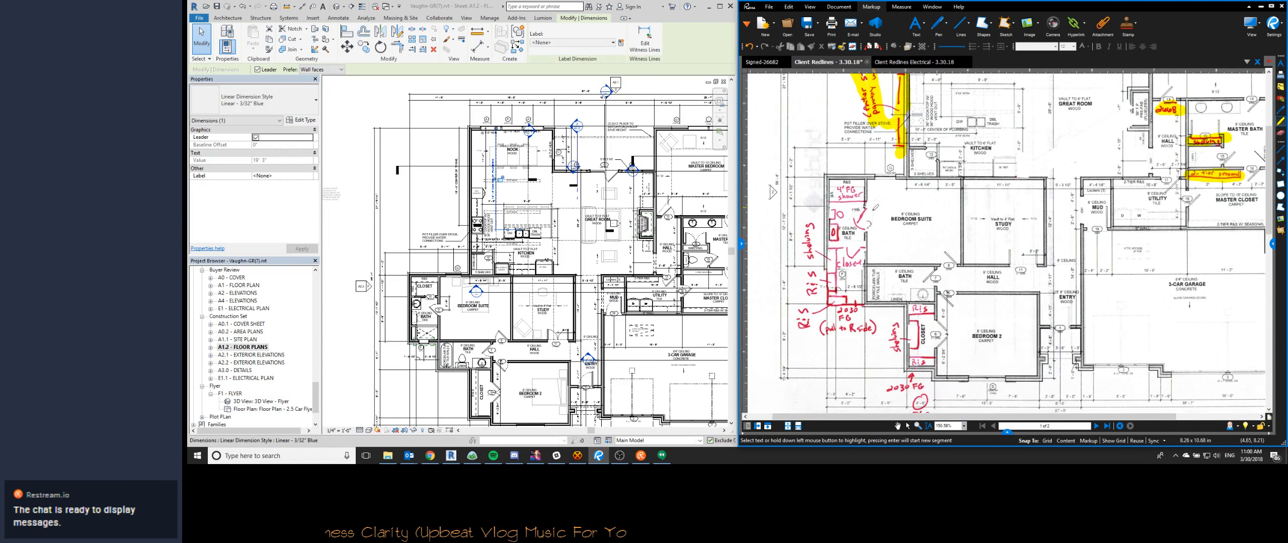
scroll(477, 352, "up", 5)
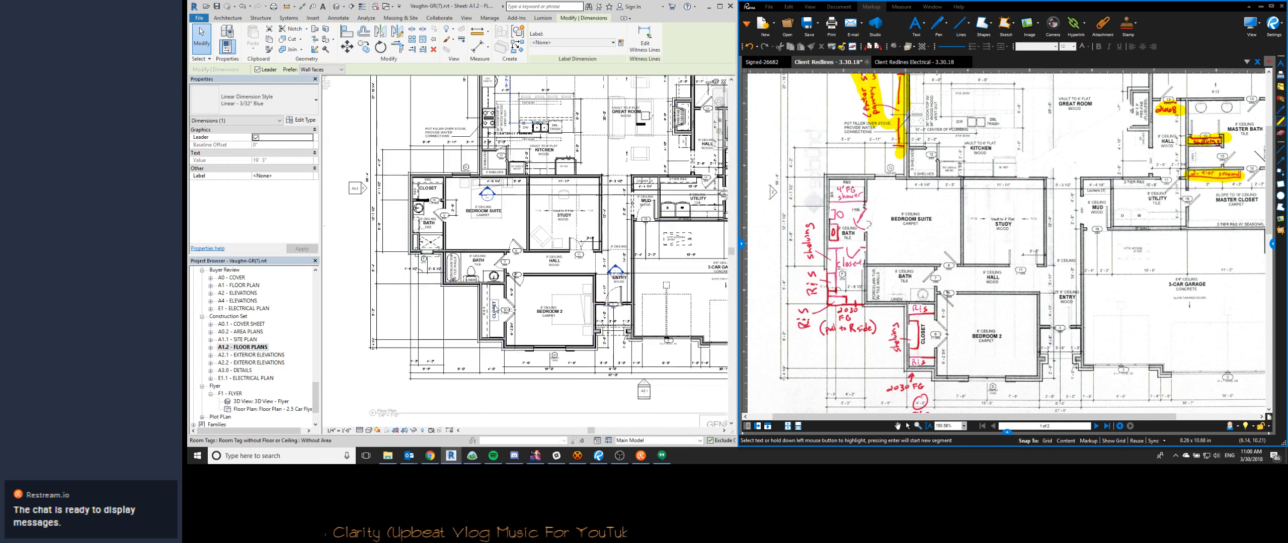
- Place a matching 15" deep R & S closet shelf and pole along the bath-side wall of the Bedroom 2 closet
left_click(481, 283)
scroll(482, 284, "up", 2)
key("c")
key("s")
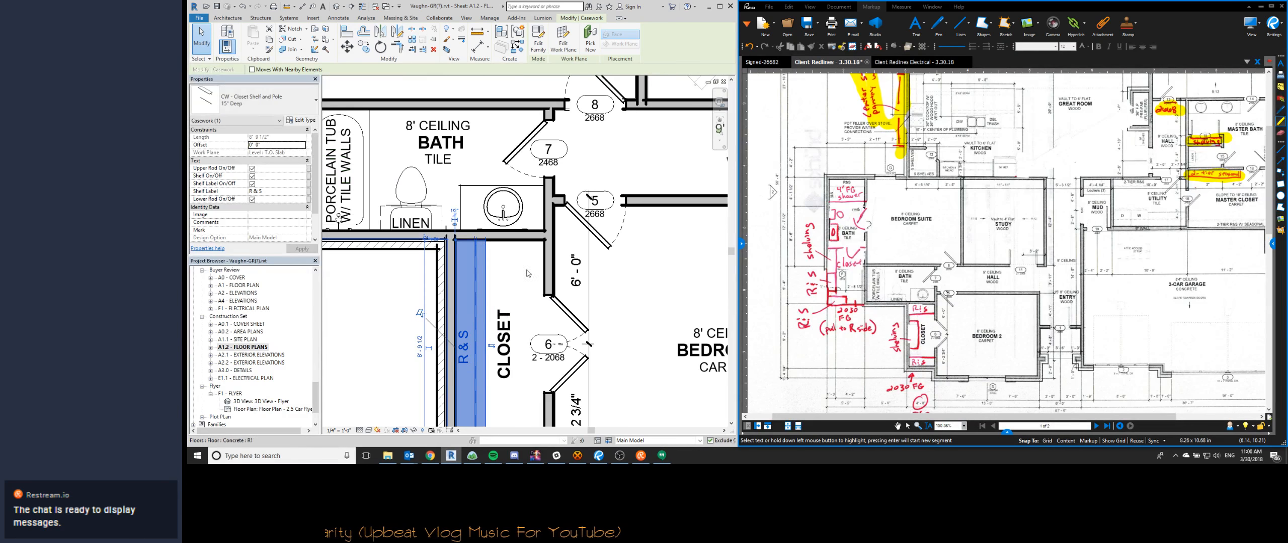
left_click(641, 39)
left_click(544, 241)
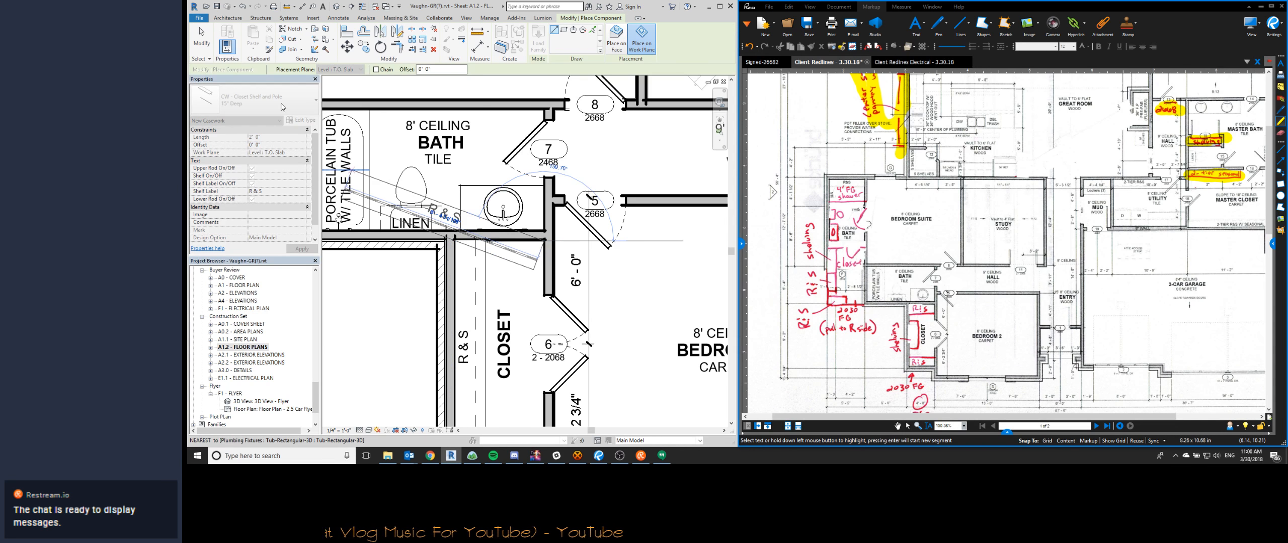
left_click(455, 240)
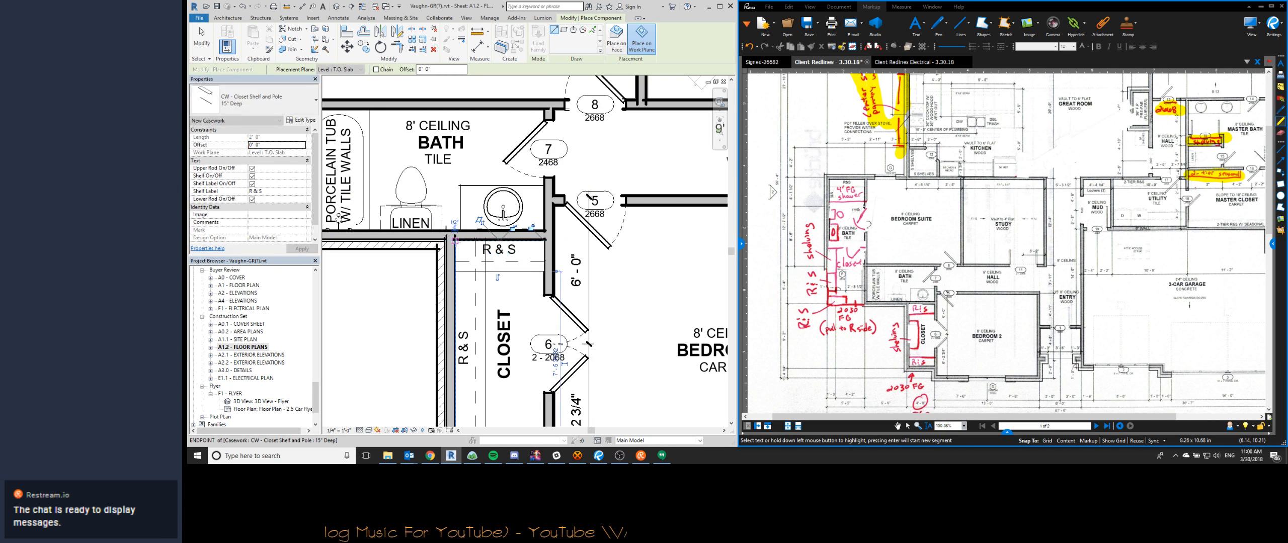
- Place another 15" deep R & S shelf and pole along the exterior wall at the opposite end of the Bedroom 2 closet
scroll(455, 241, "down", 4)
middle_click_drag(468, 336, 484, 273)
scroll(484, 274, "up", 3)
left_click(466, 305)
left_click(543, 304)
key("Escape")
key("Escape")
- Shorten both ends of the long R & S shelf on the Bedroom 2 closet's back wall, leaving gaps before the end shelves
left_click(493, 268)
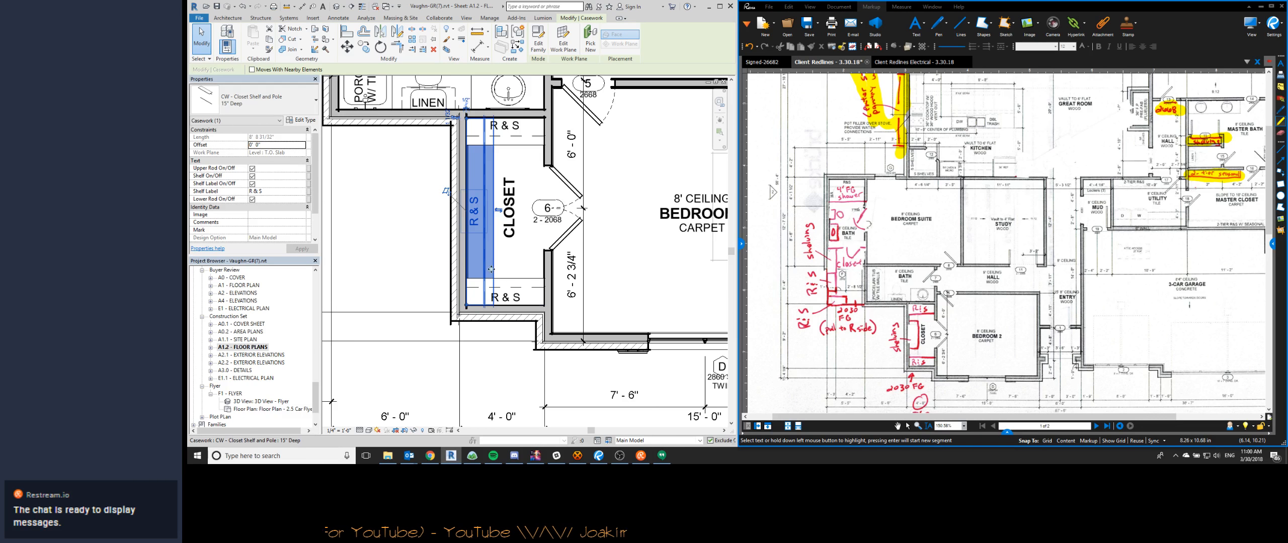
left_click_drag(466, 305, 466, 279)
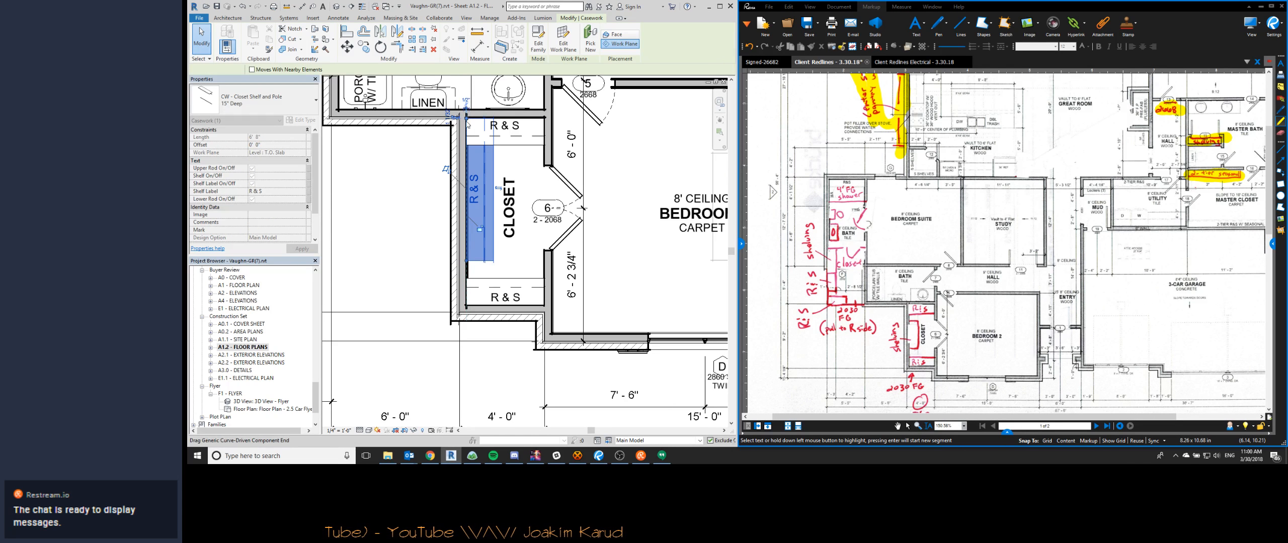
left_click_drag(465, 133, 467, 166)
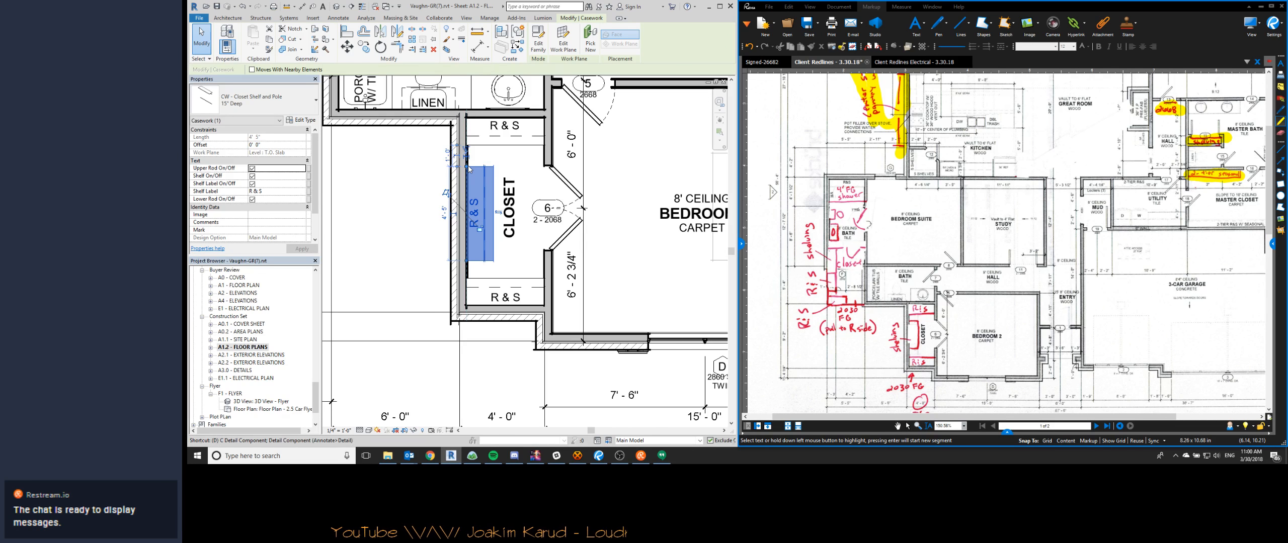
key("d")
key("l")
left_click(489, 145)
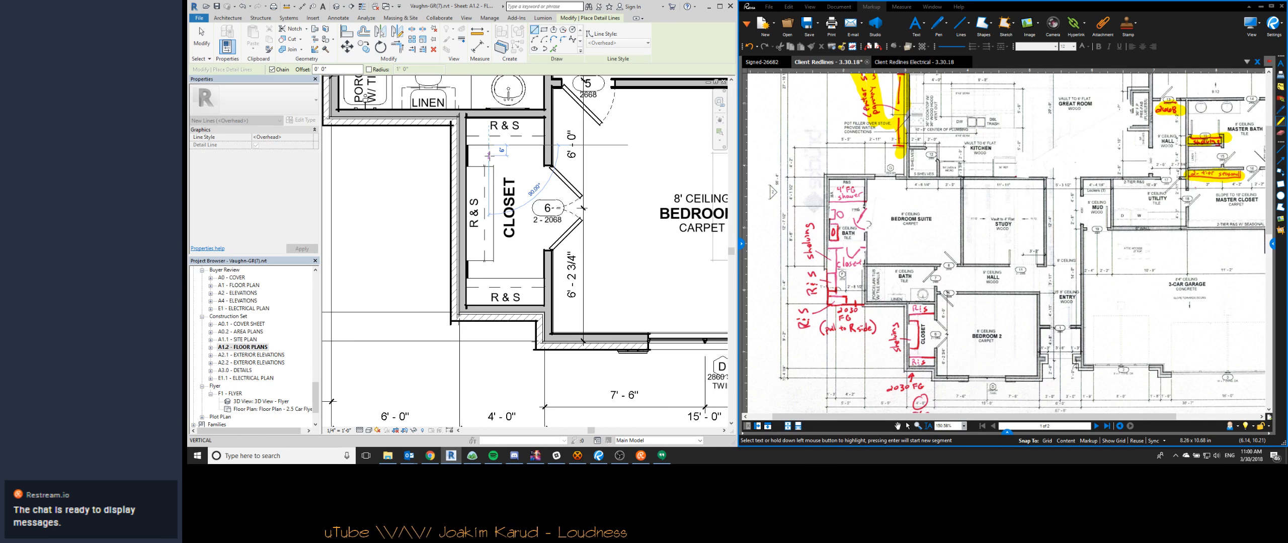
key("Escape")
key("Escape")
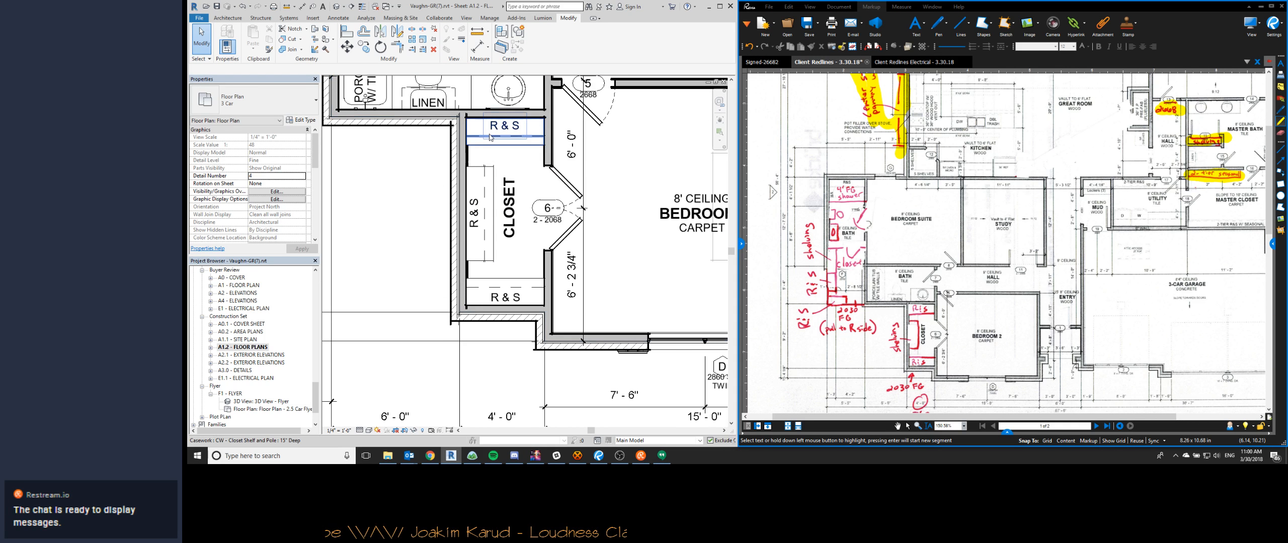
- Select both end R & S shelves in the Bedroom 2 closet and check their shelf type and properties
left_click(492, 144)
left_click(499, 279, "ctrl")
left_click(254, 101)
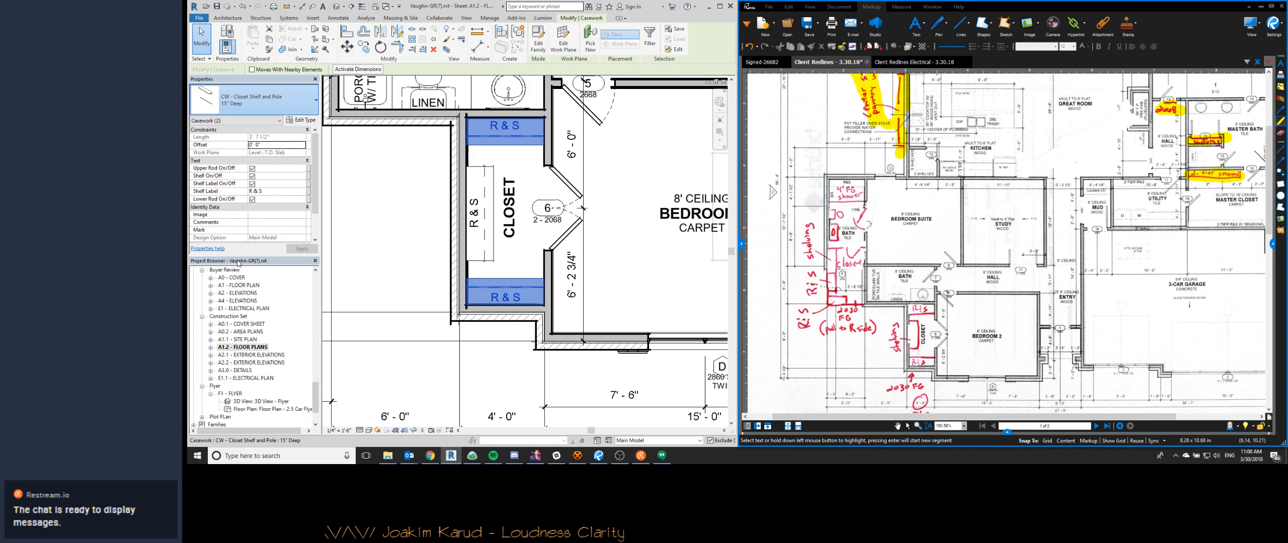
left_click(221, 155)
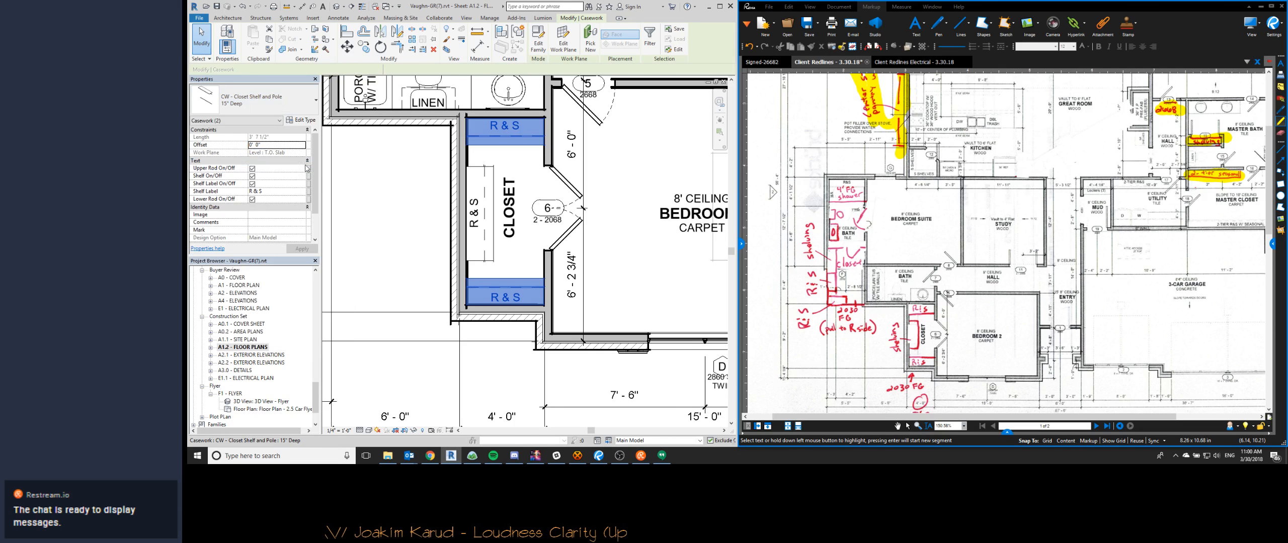
middle_click_drag(519, 144, 379, 238)
scroll(378, 241, "down", 3)
key("Escape")
- Inspect the master closet's long 2-tier R&S shelf and set the 2-tier seasonal shelving's depth to 1' 0"
middle_click_drag(718, 151, 528, 248)
scroll(528, 248, "up", 4)
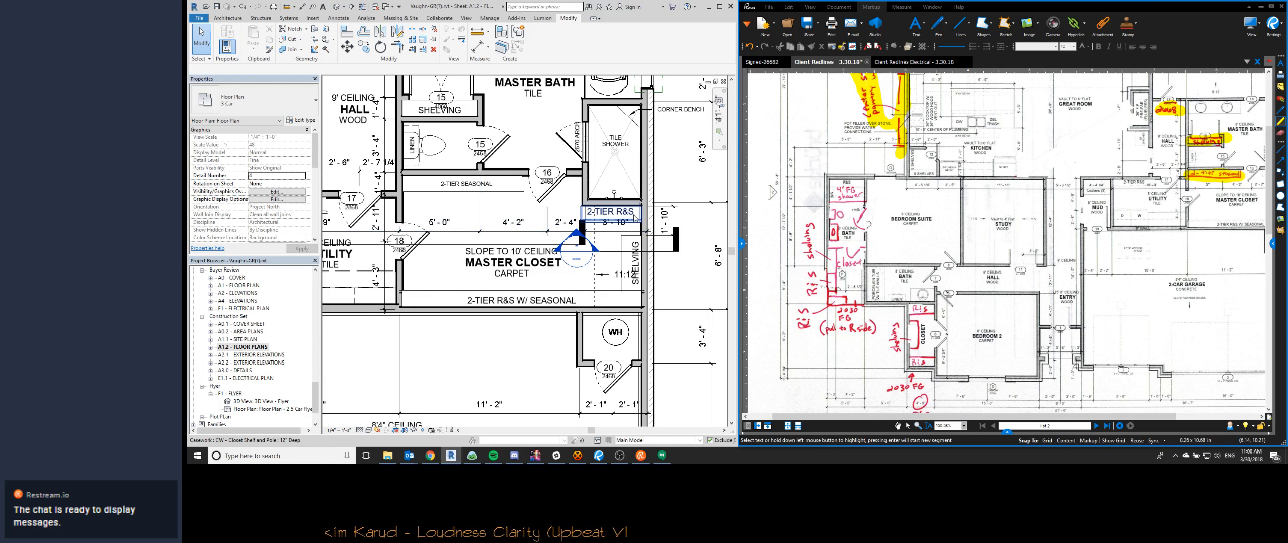
left_click(528, 300)
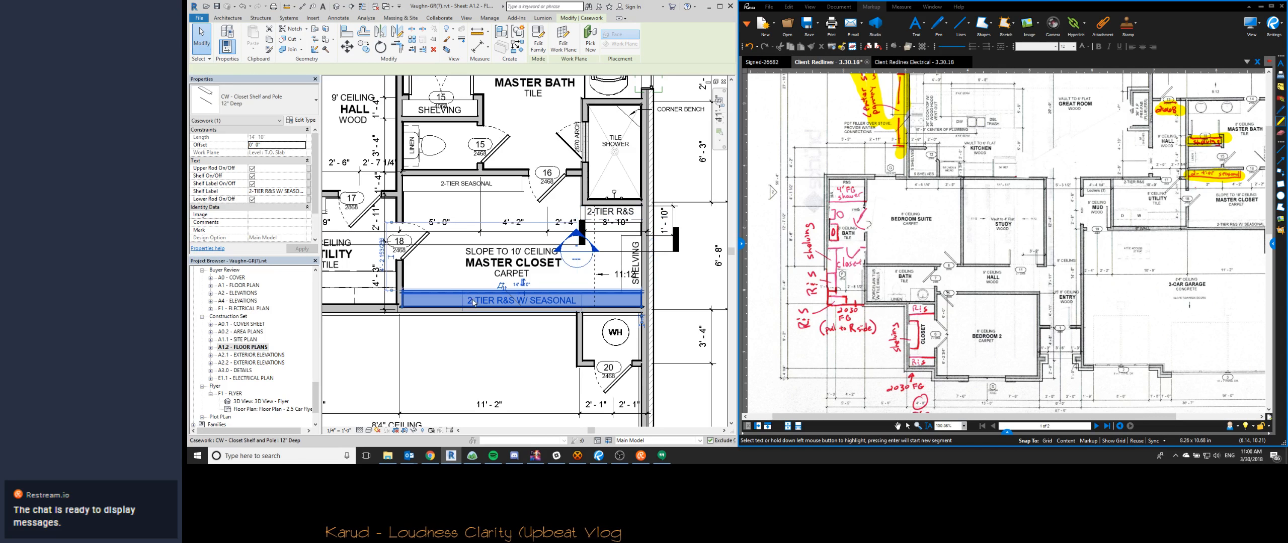
left_click(416, 185)
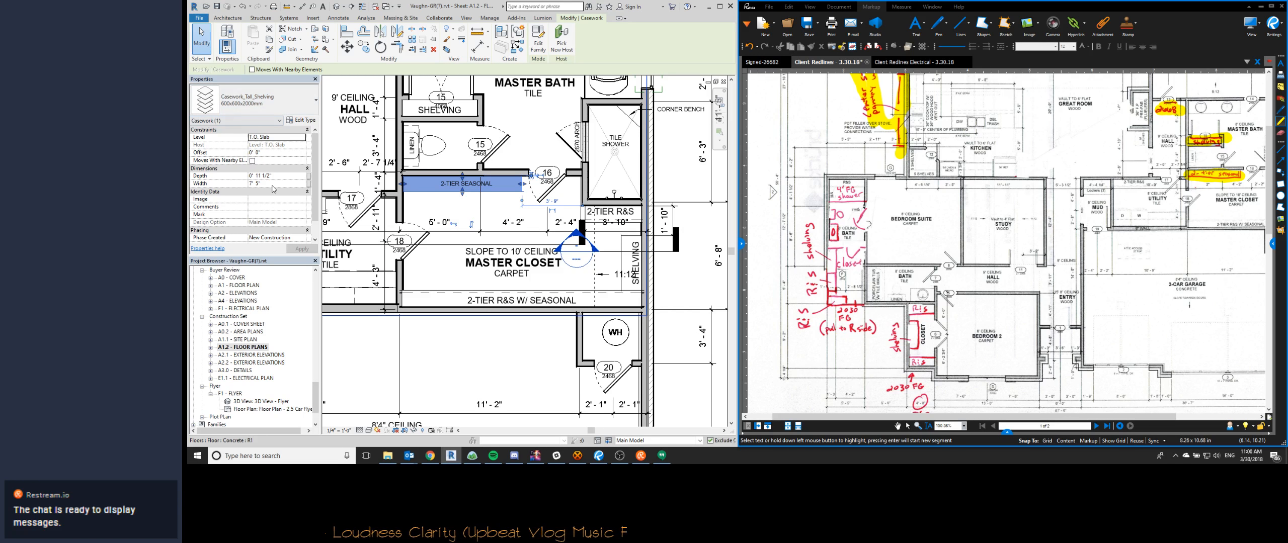
left_click(280, 176)
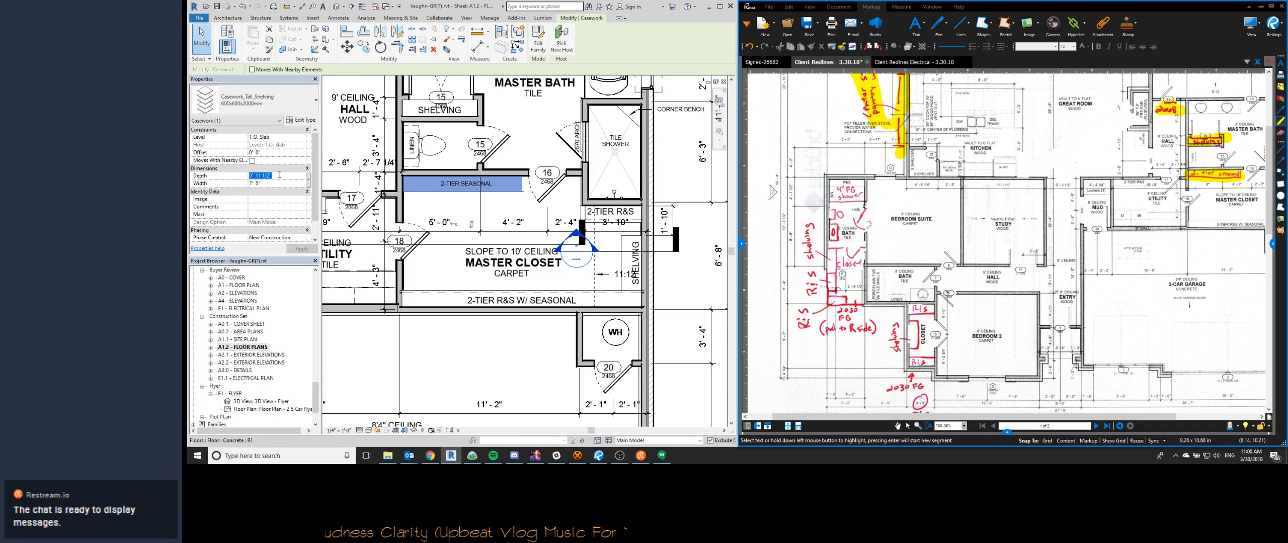
left_click(436, 207)
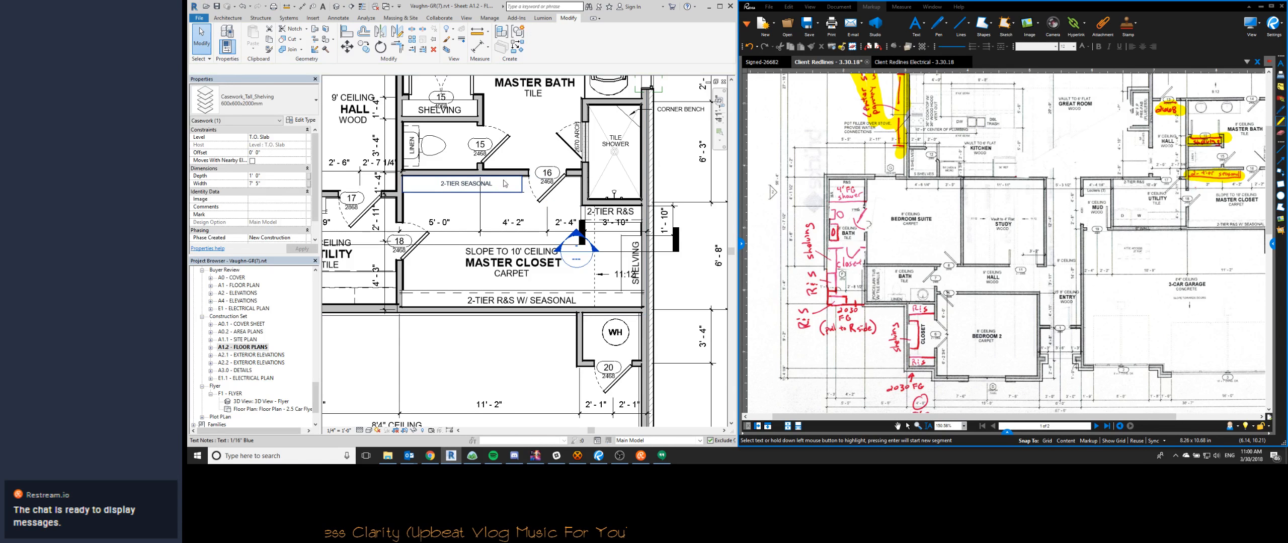
scroll(512, 180, "up", 3)
left_click(532, 205)
key("Escape")
scroll(538, 189, "down", 3)
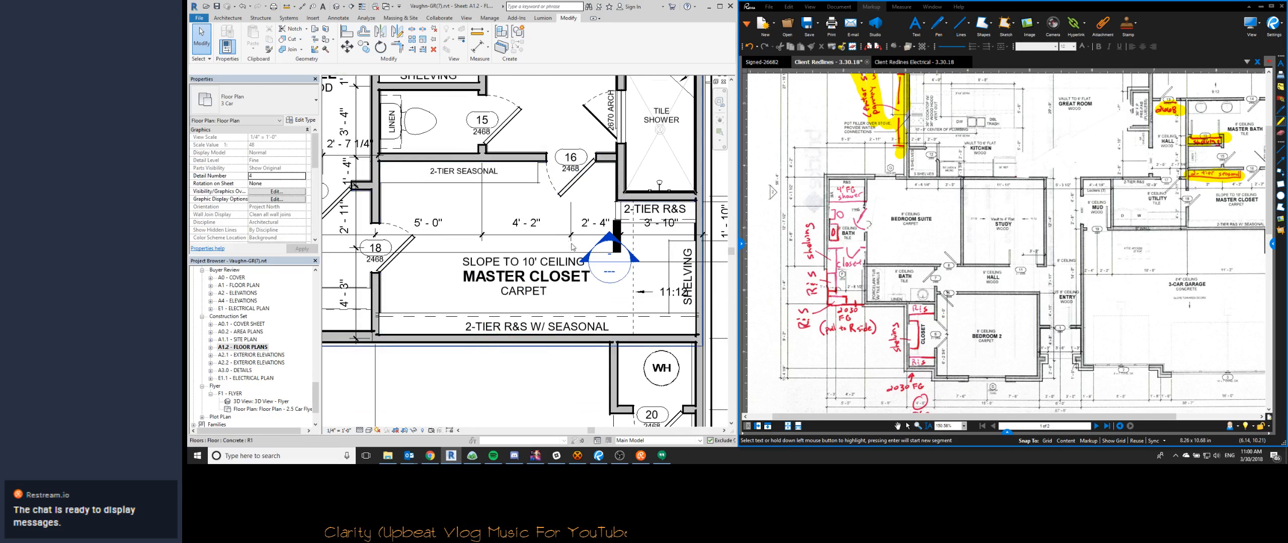
- Draw a 22" overhead detail line from the master closet's garage-side wall along the front edge of the shelving as a guide
left_click(657, 252)
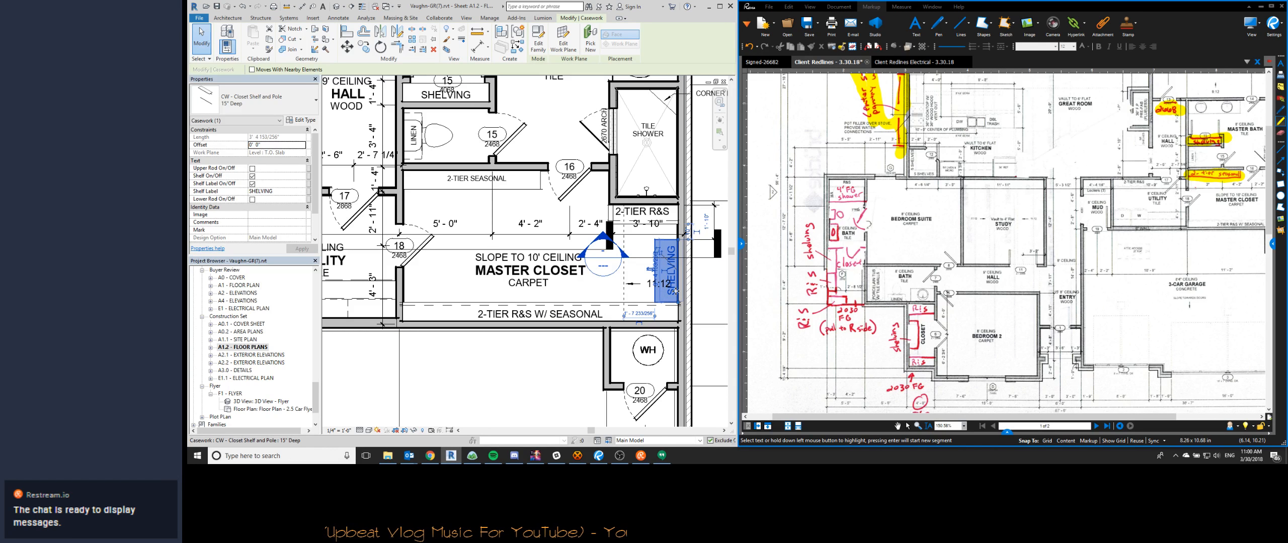
scroll(680, 290, "up", 3)
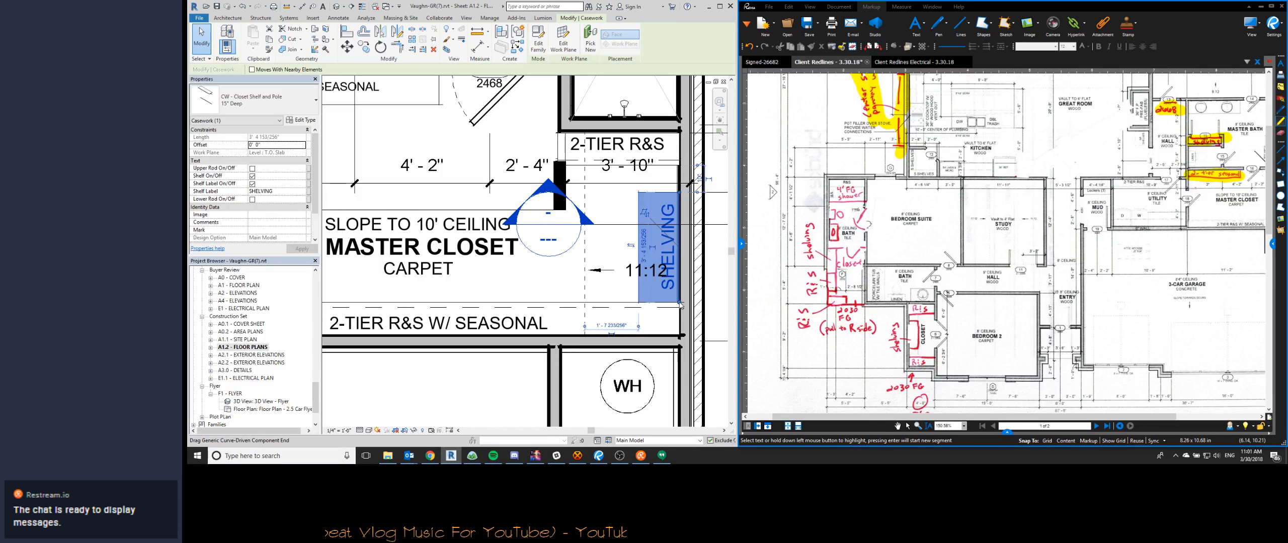
middle_click_drag(680, 304, 607, 277)
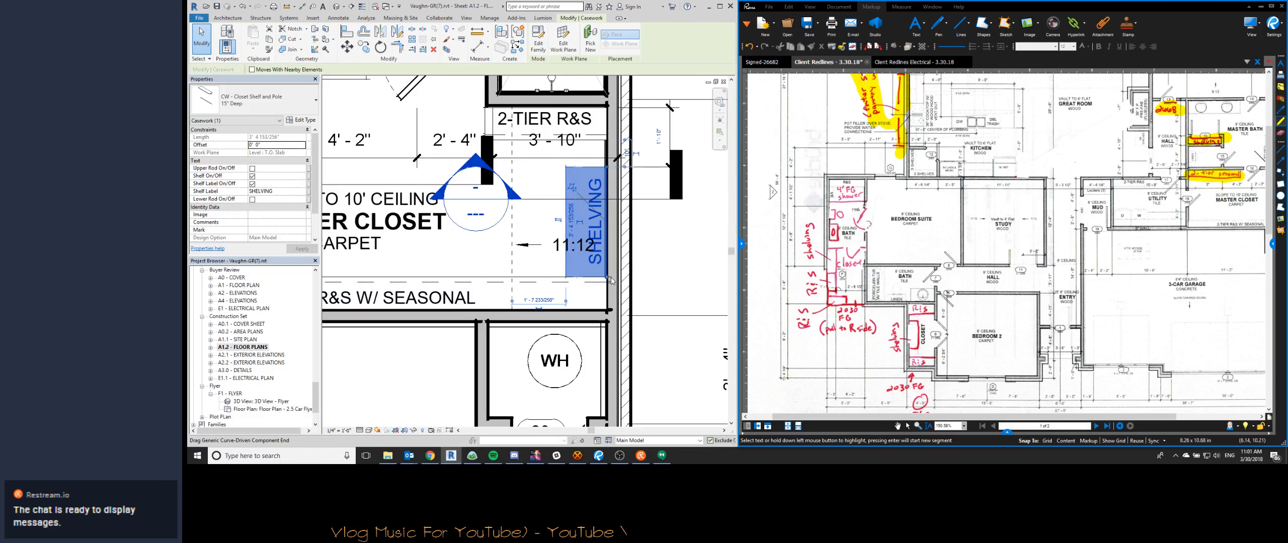
key("d")
key("l")
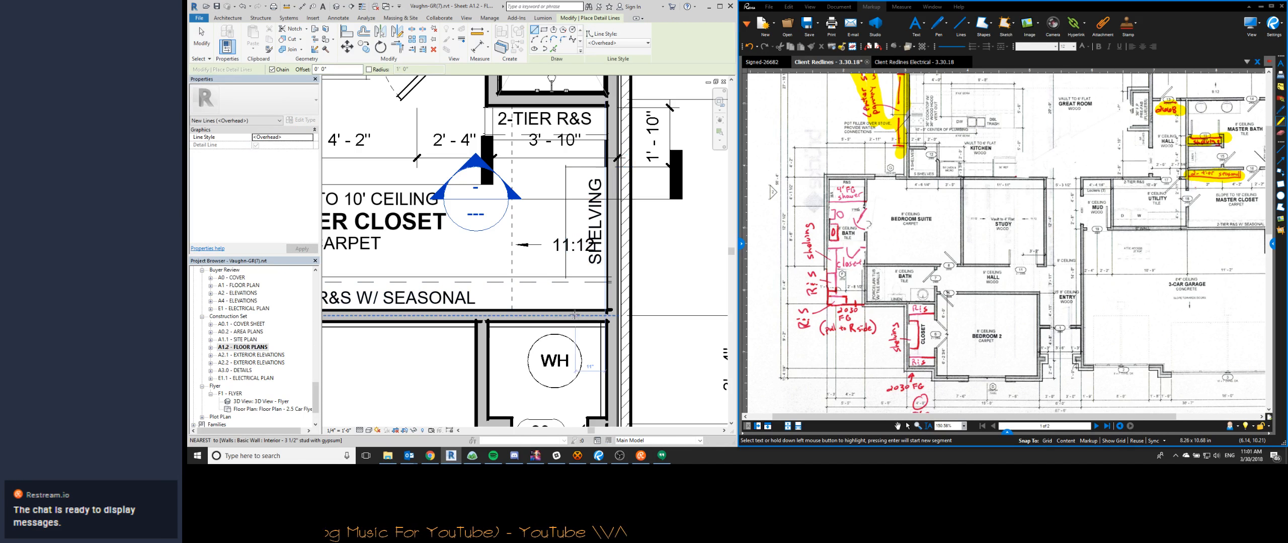
left_click(566, 309)
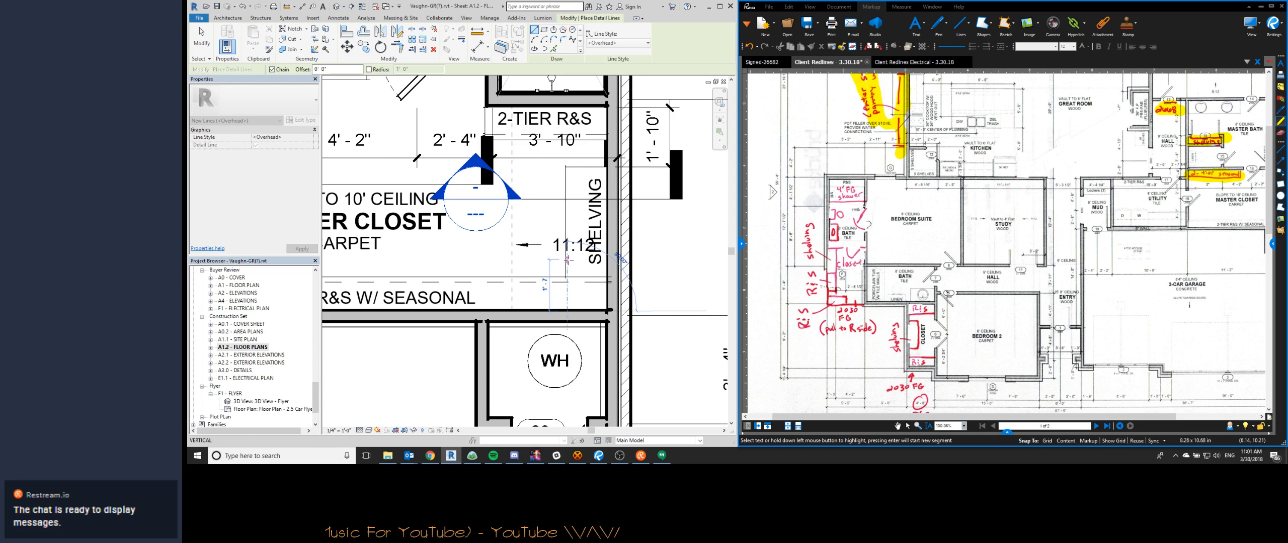
type("22")
key("Return")
key("Escape")
key("Escape")
type("al0")
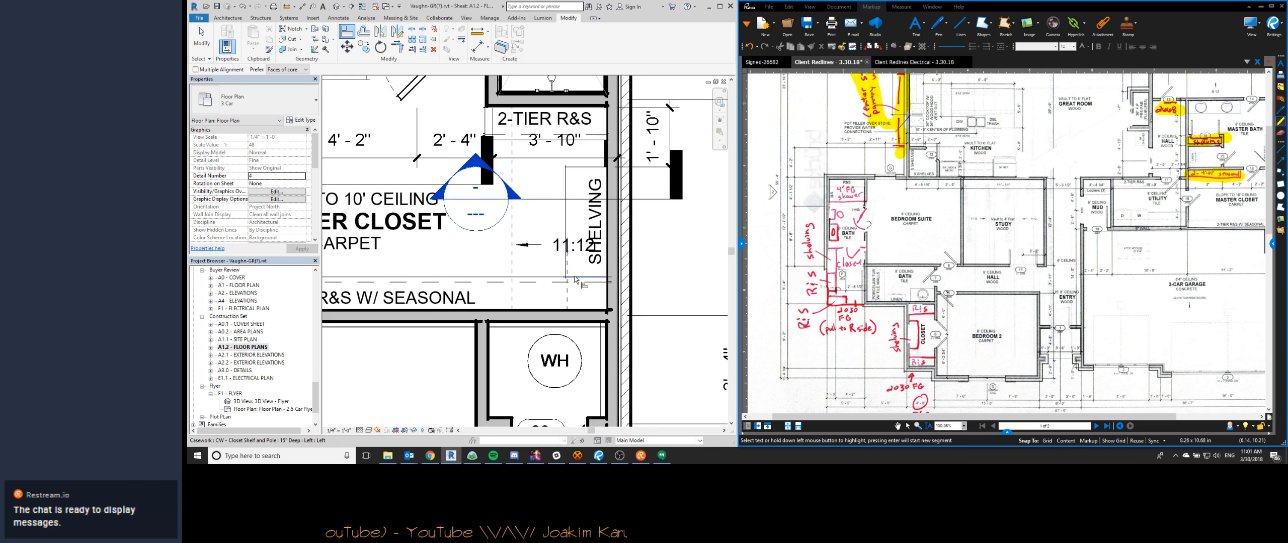
- Align the garage-side end of the master closet shelving to the end of the guide line
left_click(567, 253)
left_click(575, 277)
key("Escape")
key("Escape")
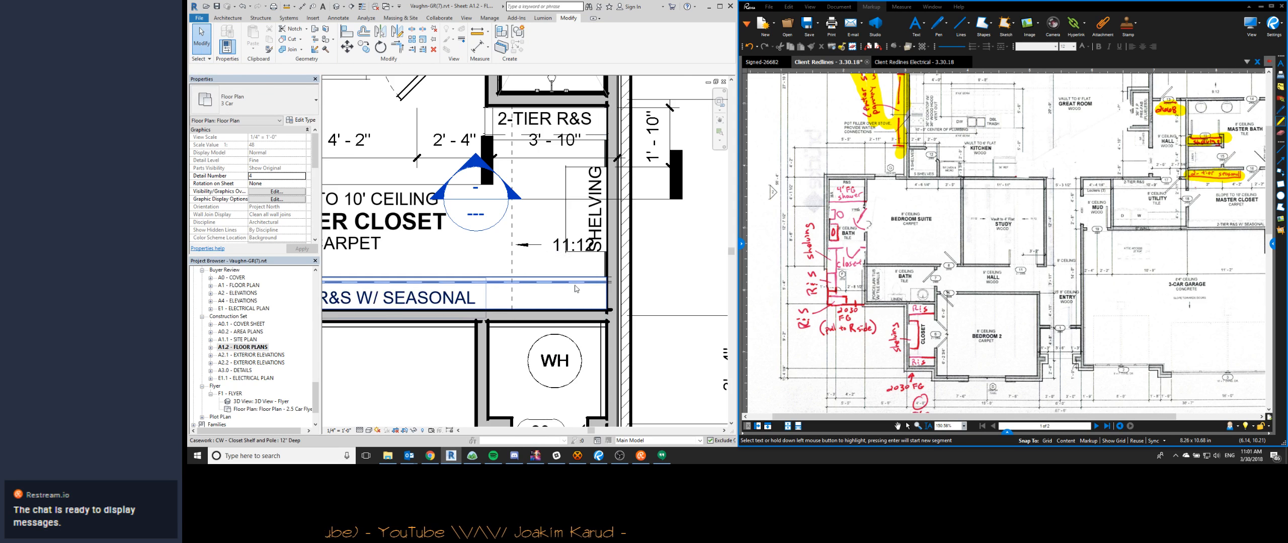
- Nudge the 11:12 slope note in the master closet toward the garage-side wall, clear of the shelving label
scroll(568, 290, "down", 2)
left_click(569, 270)
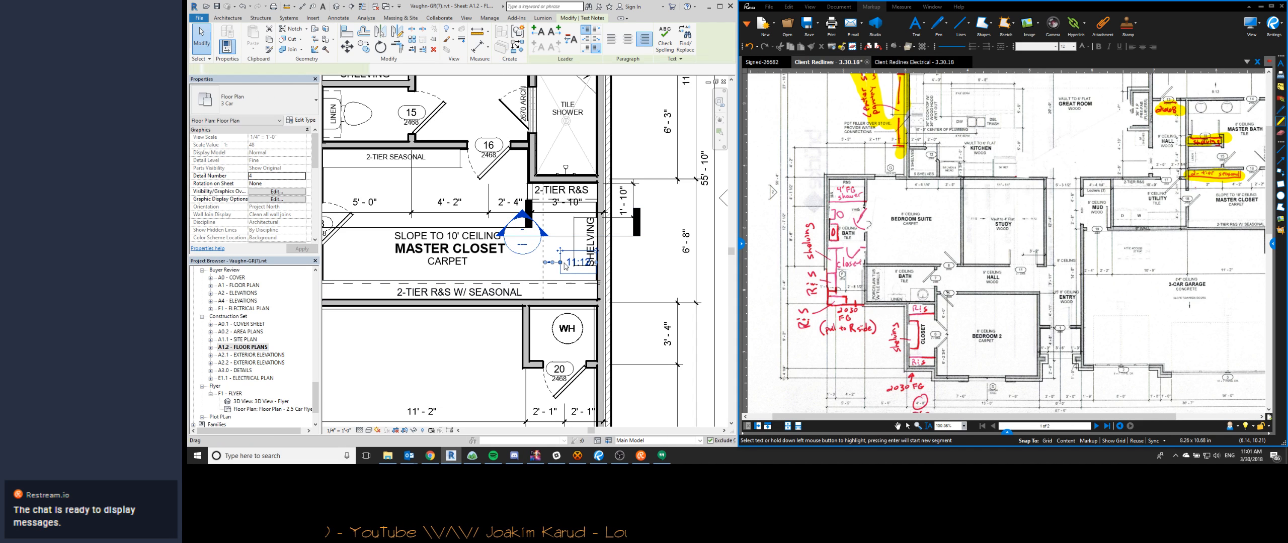
scroll(559, 253, "up", 1)
key("Down")
key("Down")
key("Down")
key("Down")
key("Down")
key("Down")
key("Escape")
scroll(669, 211, "down", 1)
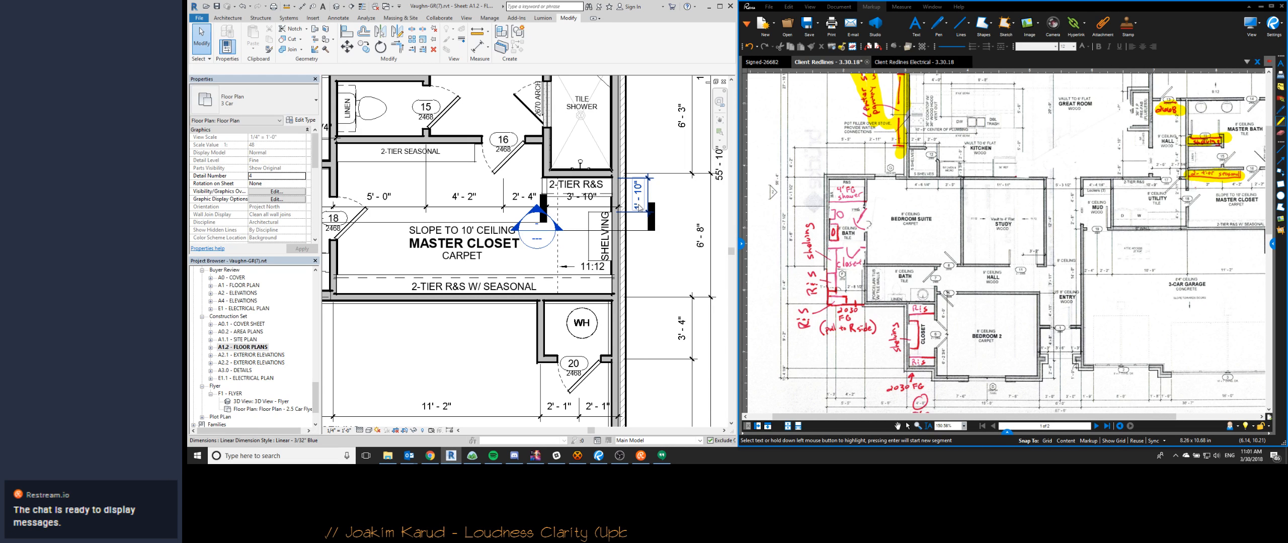
- Dimension the gap between the master closet shelving's end and the garage-side wall, placing the dimension outside the exterior wall
left_click(639, 207)
key("i")
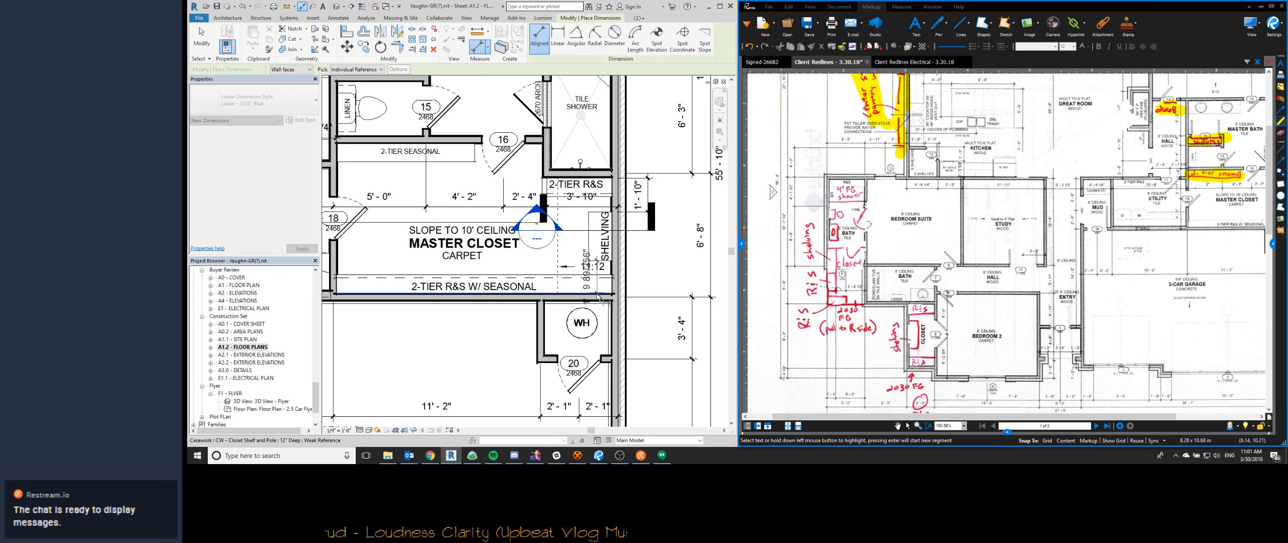
scroll(606, 276, "up", 4)
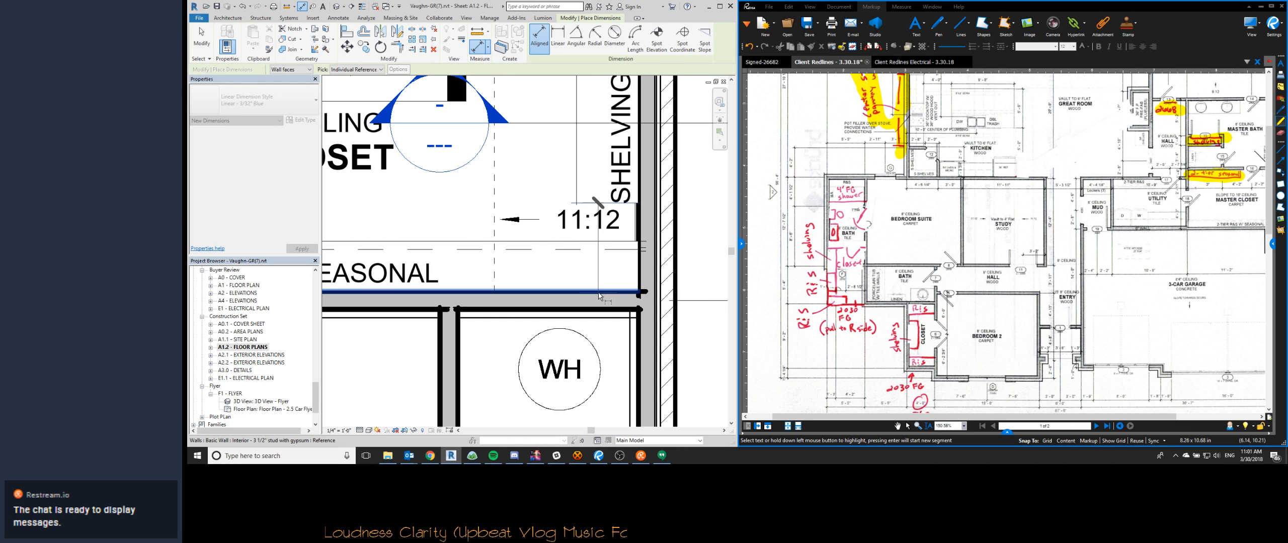
key("Tab")
key("Tab")
key("Tab")
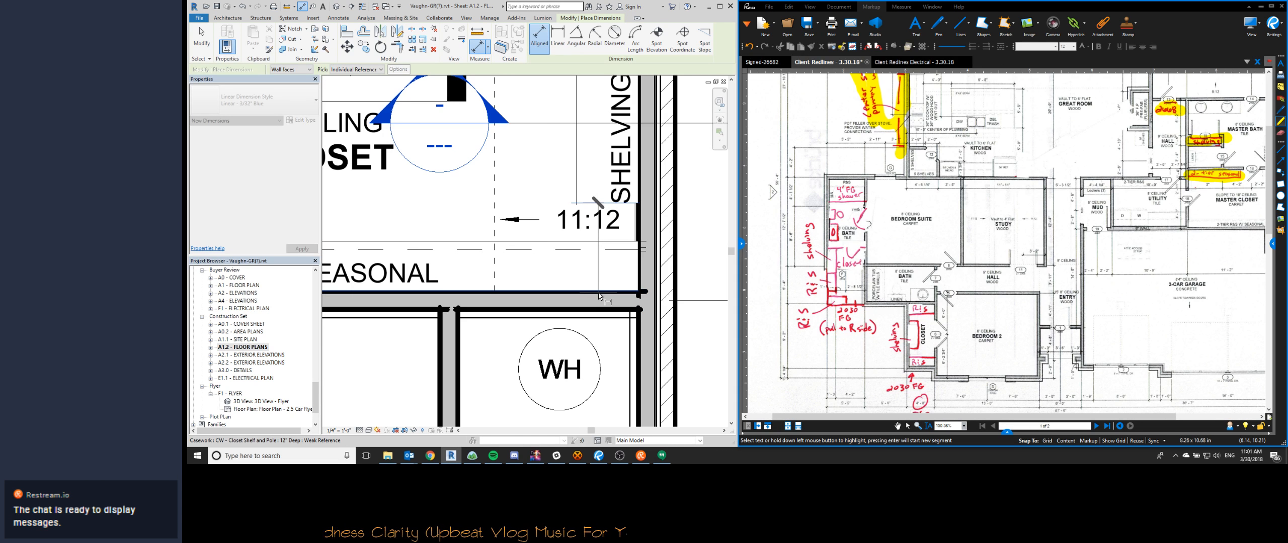
scroll(598, 297, "down", 3)
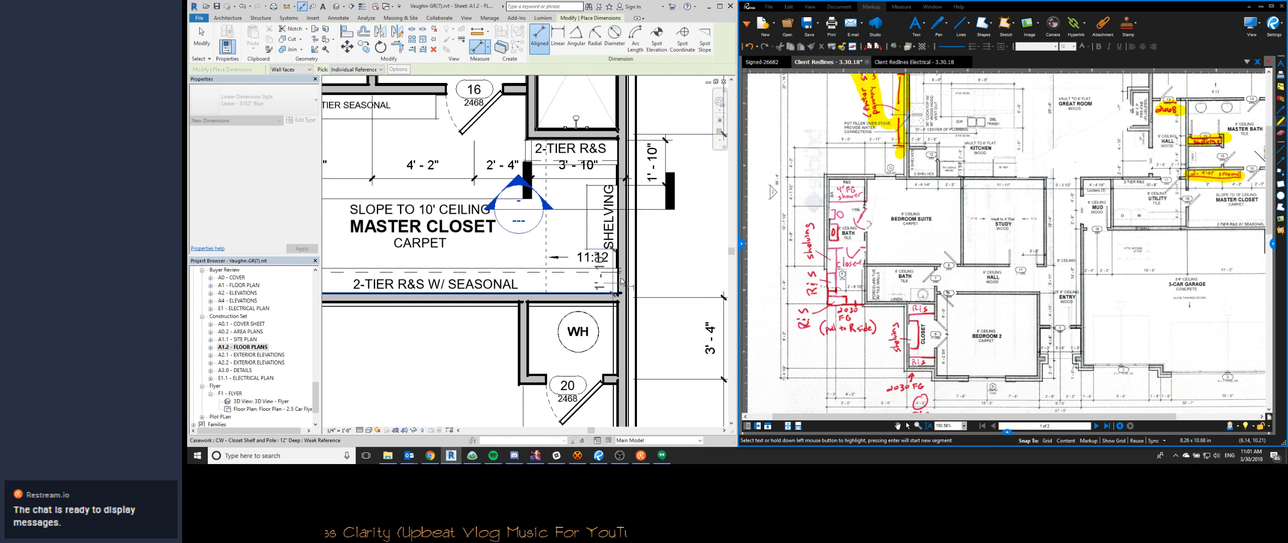
left_click(662, 301)
key("Escape")
key("Escape")
scroll(592, 245, "up", 3)
scroll(592, 246, "down", 5)
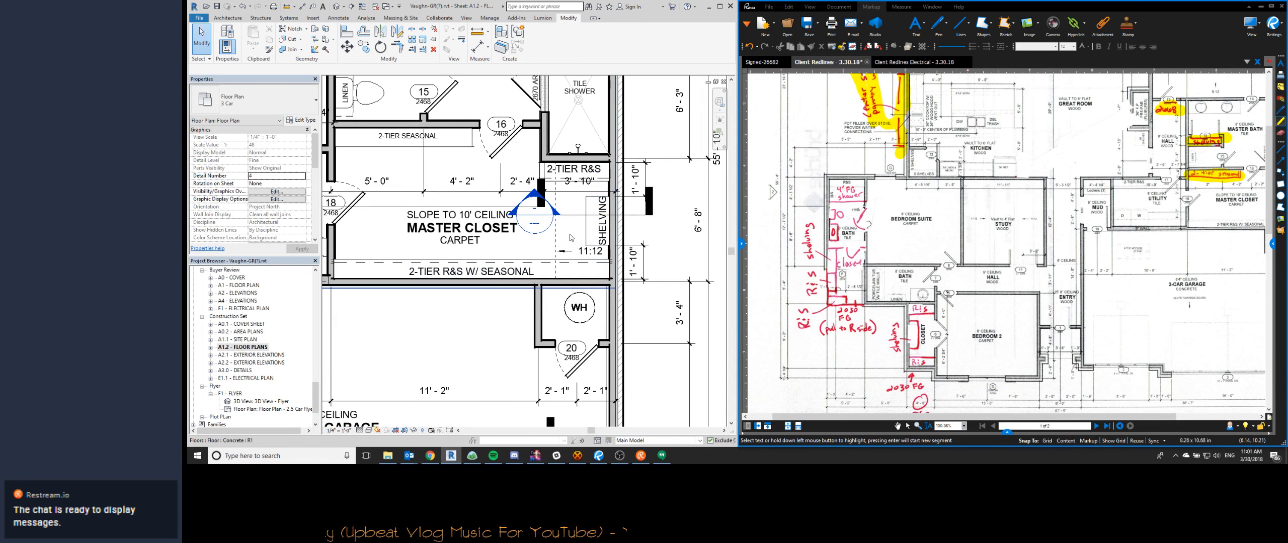
scroll(569, 261, "up", 2)
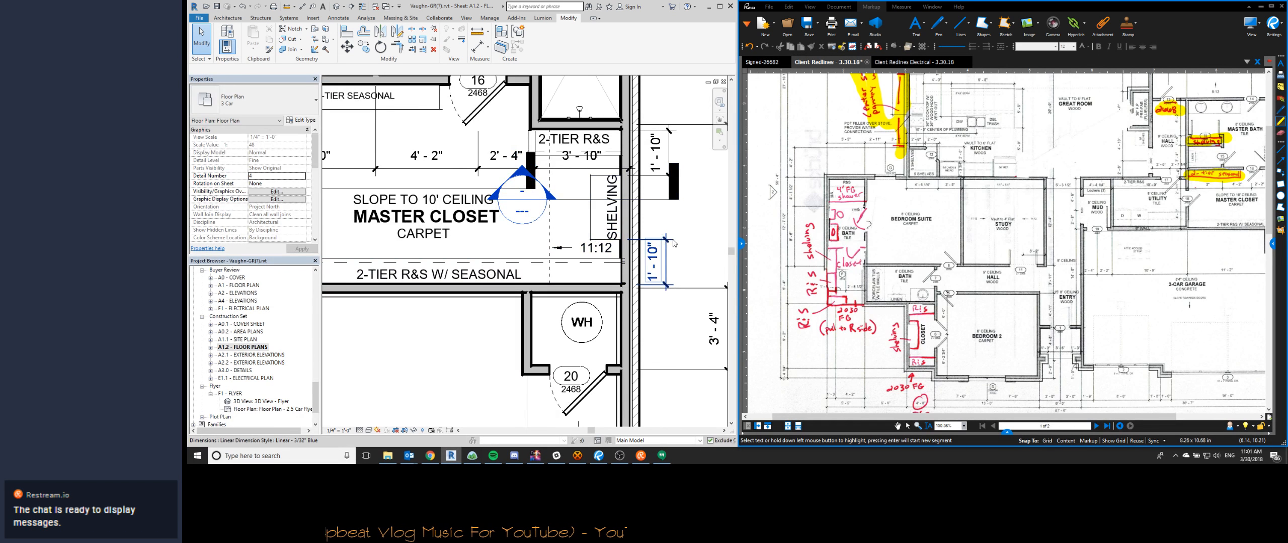
scroll(673, 245, "down", 2)
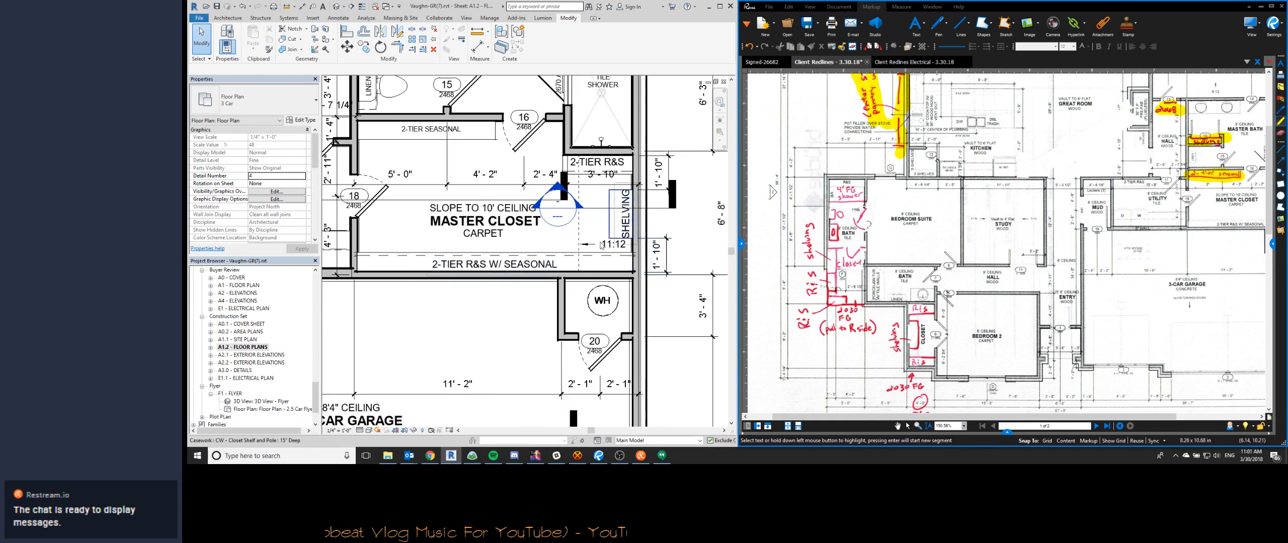
left_click(662, 242)
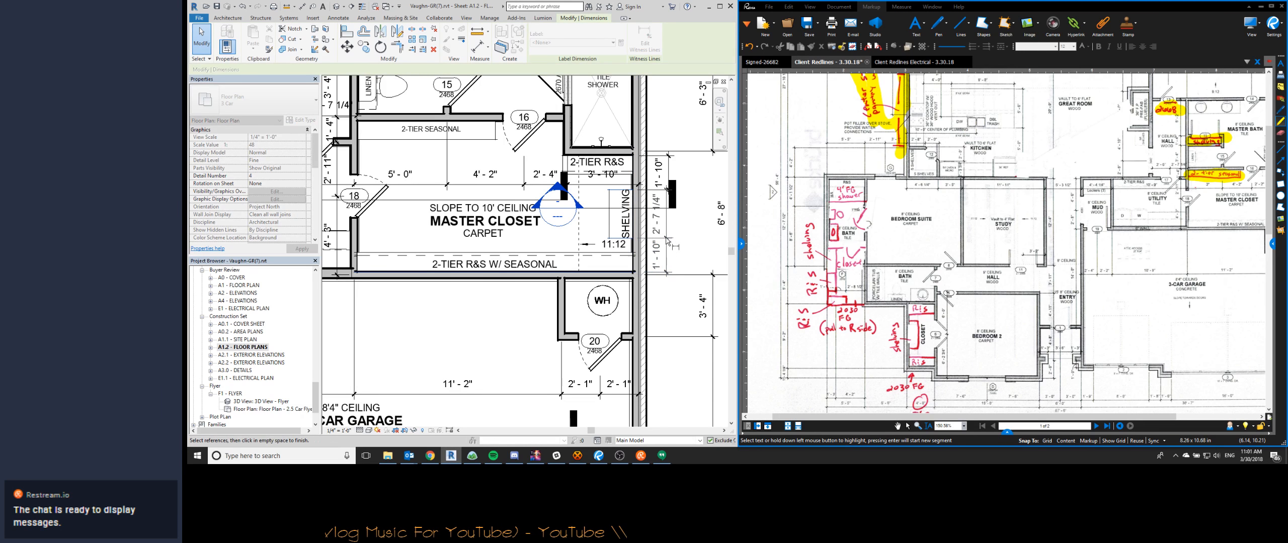
key("Escape")
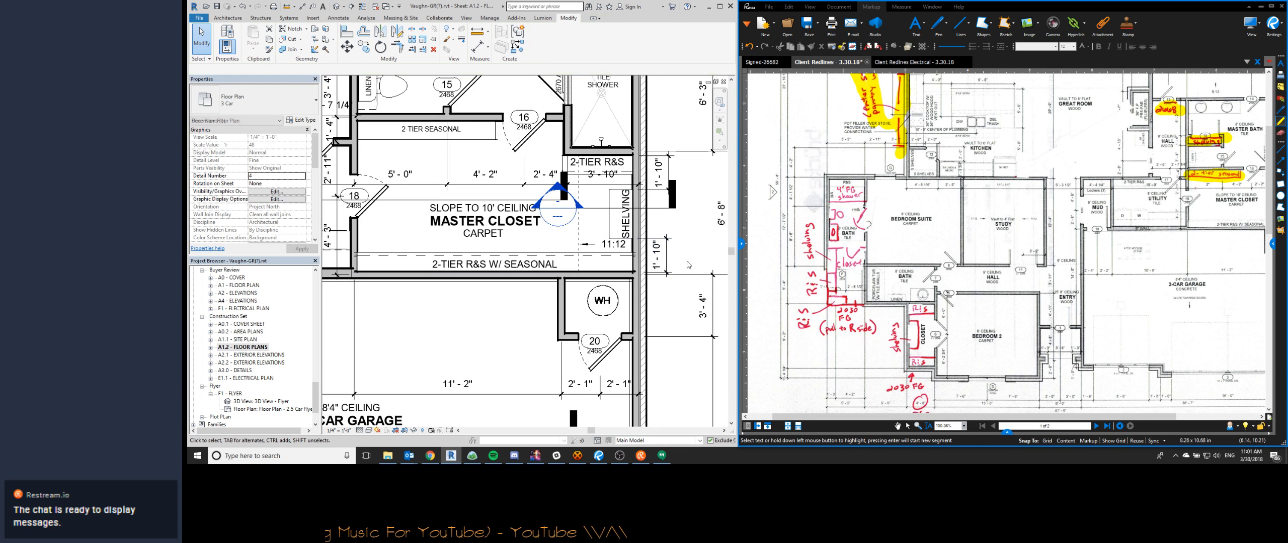
- Draw a 1' 10" overhead detail line from the bath-side wall of the Bedroom 2 closet over the back-wall shelf
scroll(681, 256, "down", 2)
middle_click_drag(487, 297, 455, 291)
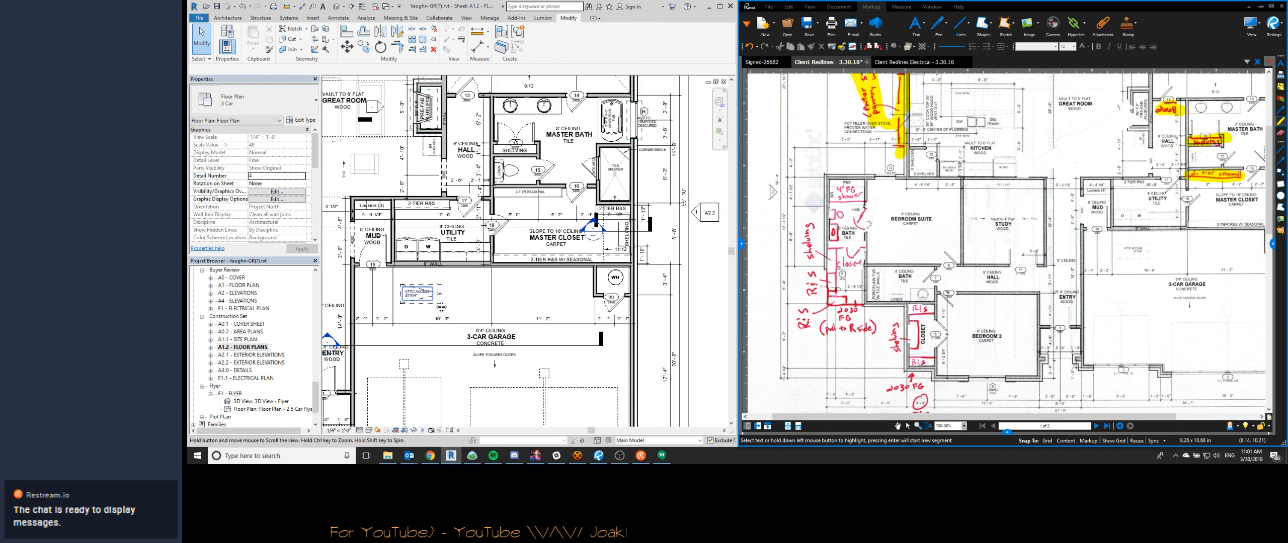
middle_click_drag(441, 307, 451, 327)
scroll(635, 255, "up", 5)
scroll(635, 251, "down", 6)
scroll(562, 267, "down", 1)
middle_click_drag(403, 297, 584, 267)
middle_click_drag(407, 230, 465, 230)
scroll(511, 302, "up", 5)
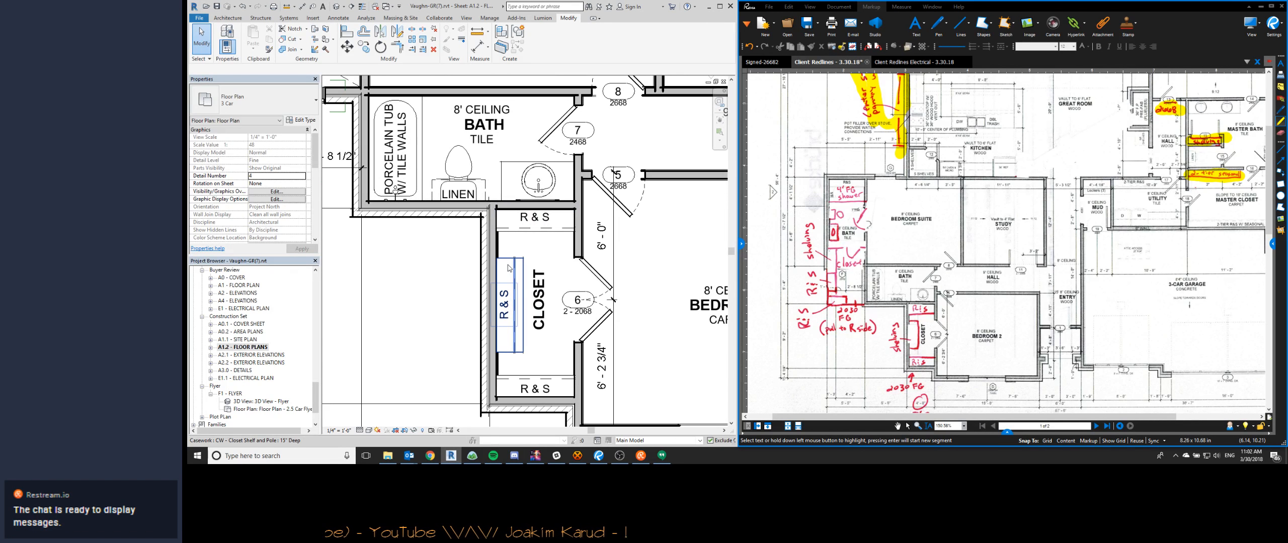
key("d")
key("l")
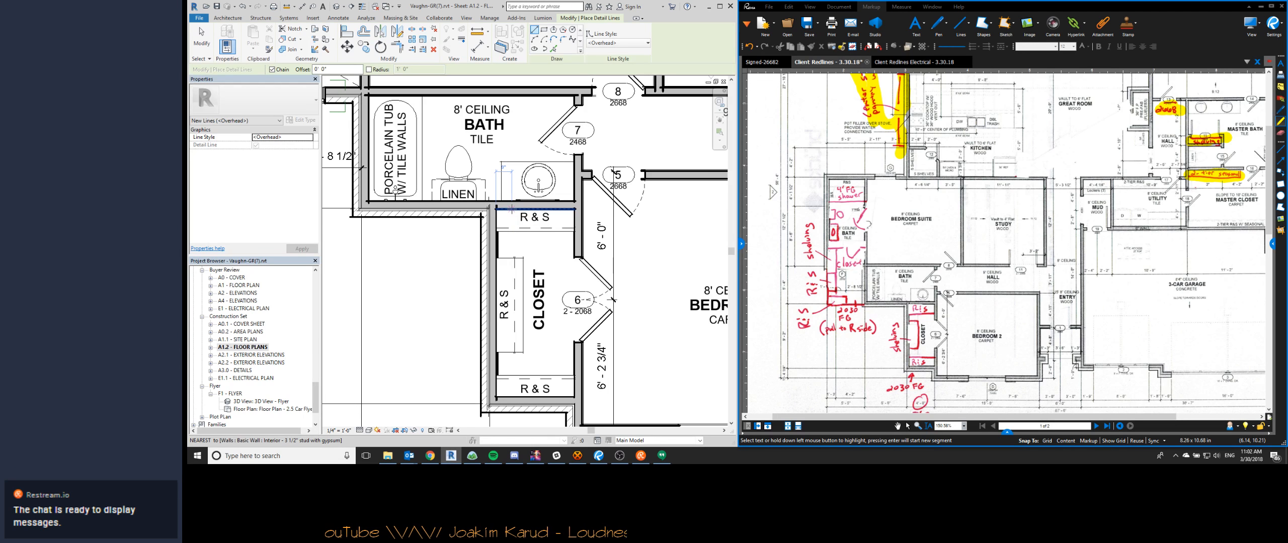
left_click(512, 207)
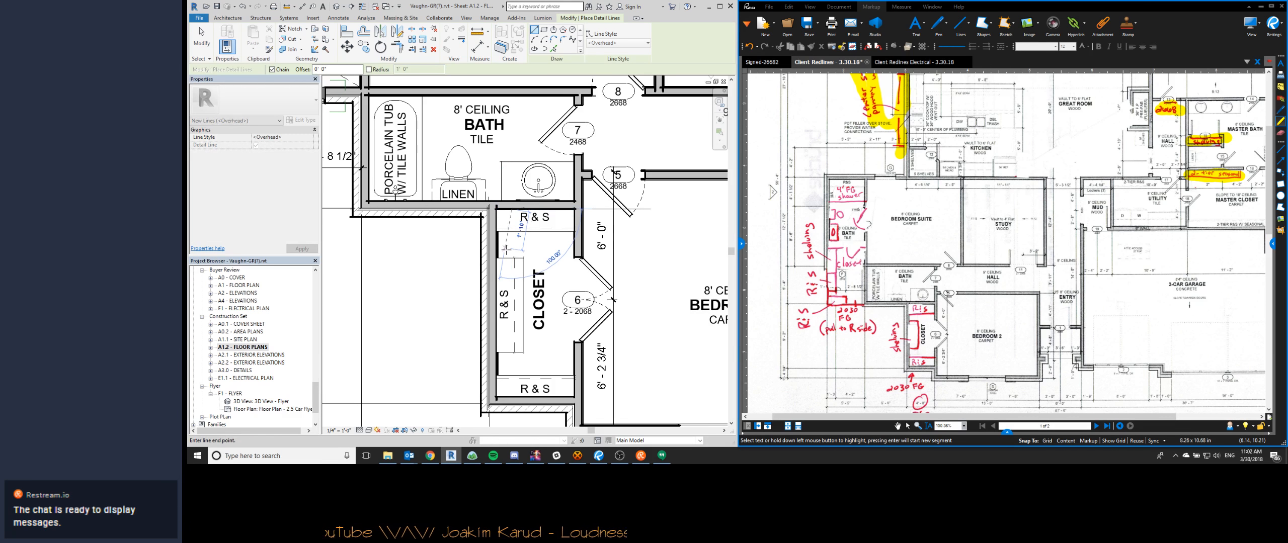
left_click(511, 246)
key("Escape")
key("Escape")
- Copy the guide line to the opposite end of the Bedroom 2 closet, against the exterior wall
left_click(511, 247)
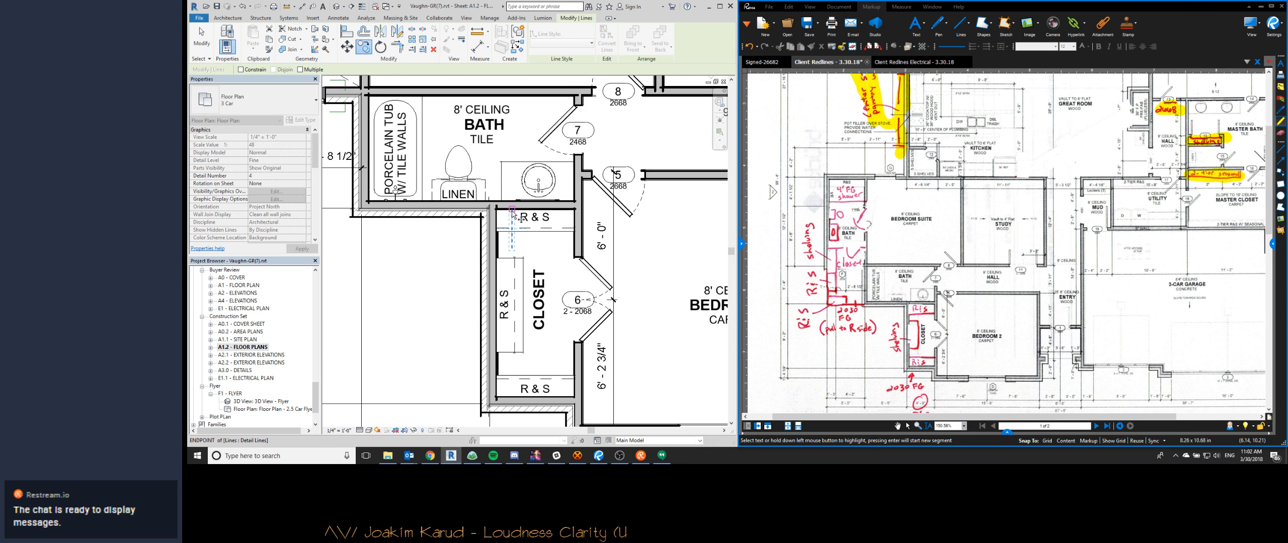
left_click_drag(512, 211, 512, 398)
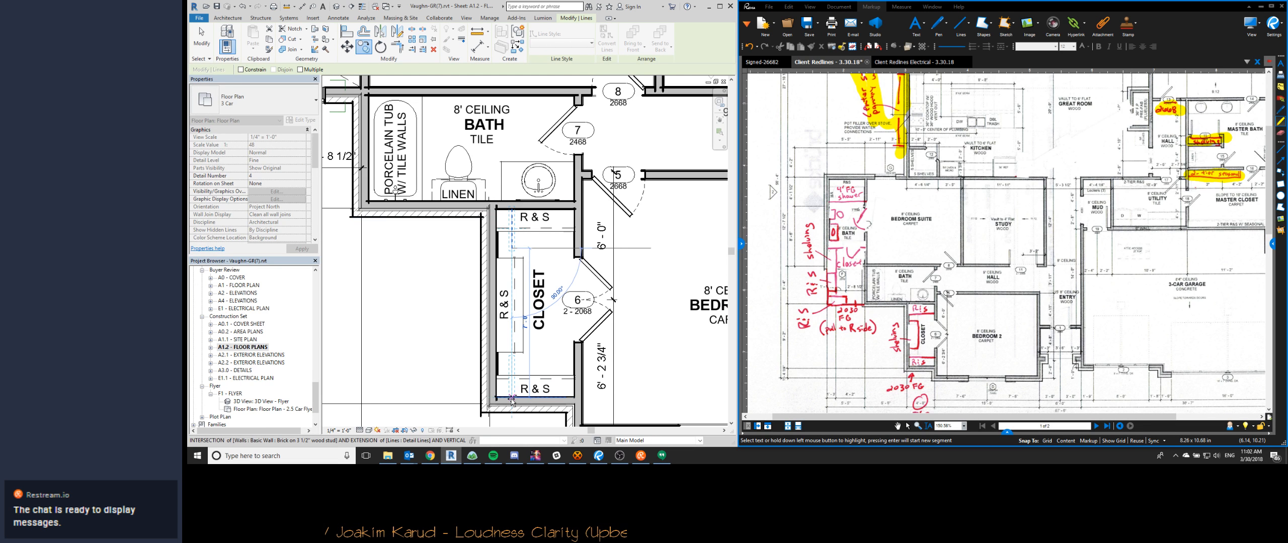
left_click(511, 398)
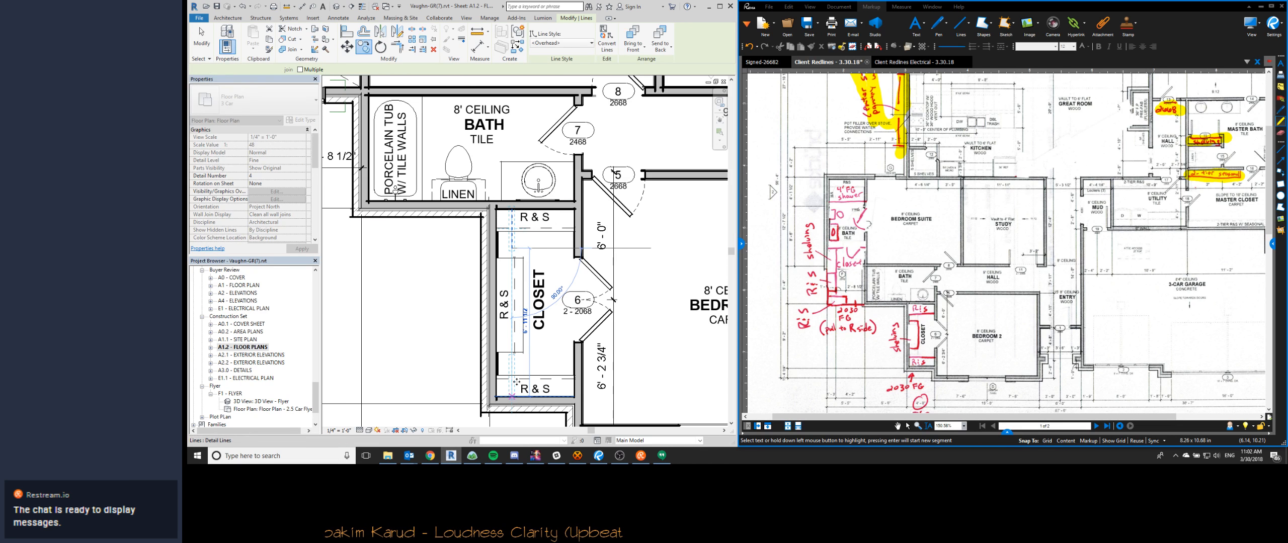
key("Escape")
- Align both ends of the Bedroom 2 closet's back-wall R & S shelf to the guide lines and delete the guides
key("a")
key("l")
left_click(509, 353)
left_click(511, 248)
left_click(511, 258)
key("Escape")
left_click(518, 249)
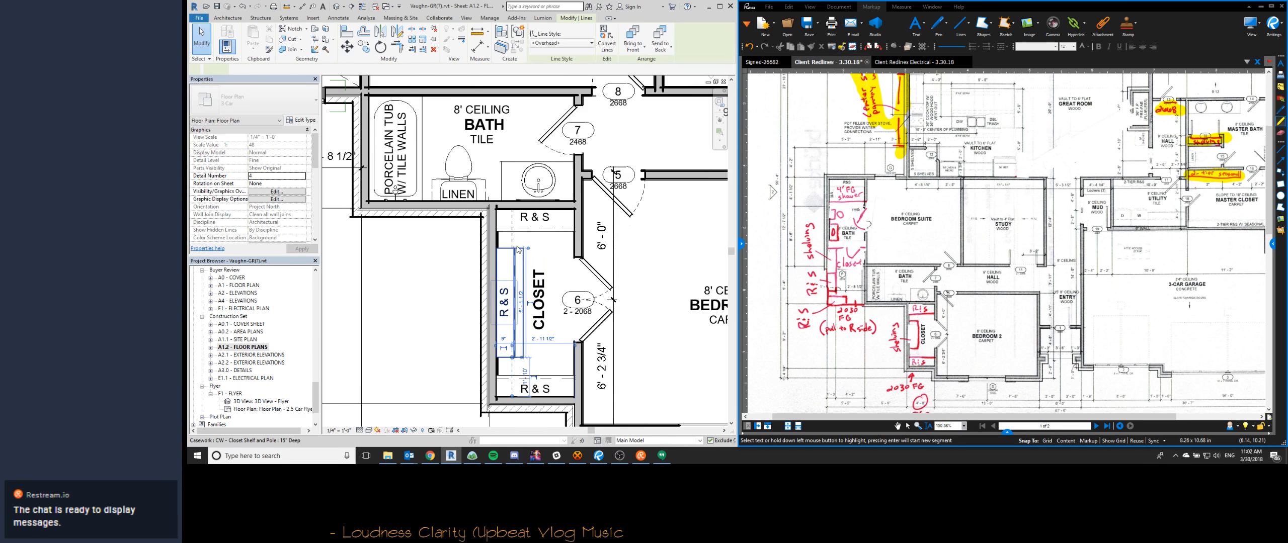
key("Delete")
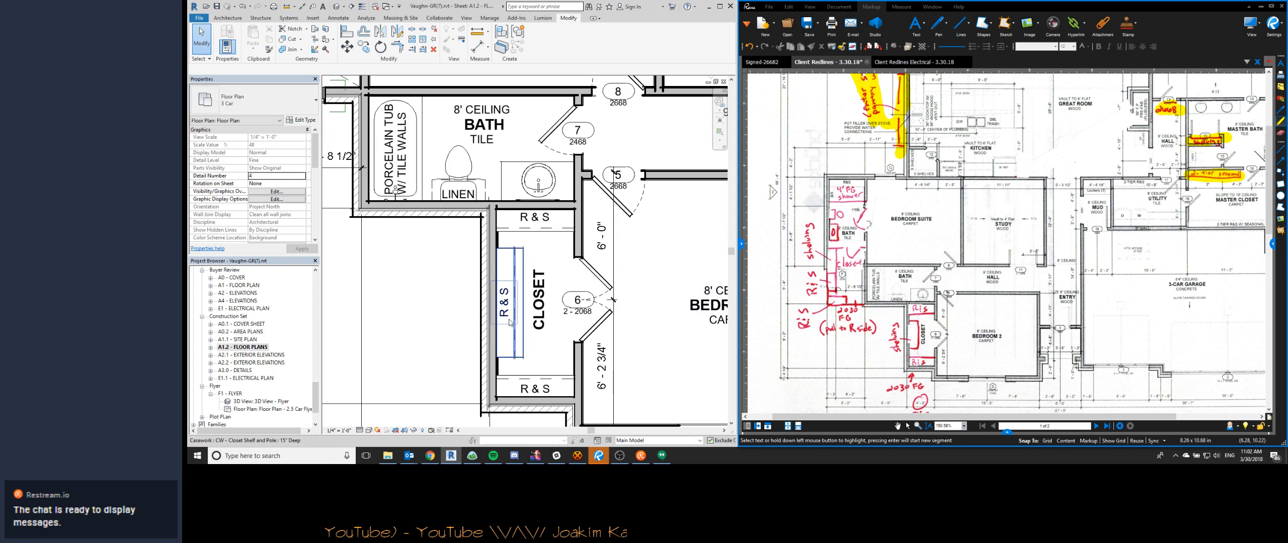
- Highlight the R & S and shelving redlines around the Bedroom 2 closet in the client redlines PDF as completed
mouse_move(909, 309)
left_mouse_down()
mouse_move(935, 308)
mouse_move(913, 348)
left_mouse_up()
left_click_drag(911, 362, 943, 360)
left_click_drag(897, 332, 930, 368)
left_click(549, 347)
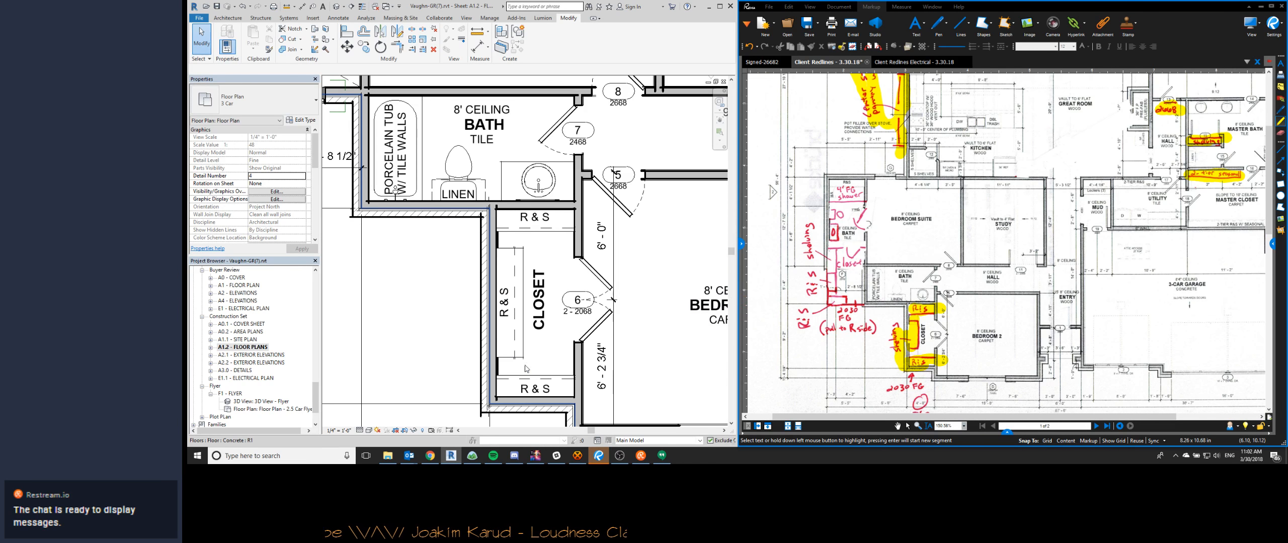
middle_click_drag(531, 394, 523, 315)
scroll(515, 283, "down", 1)
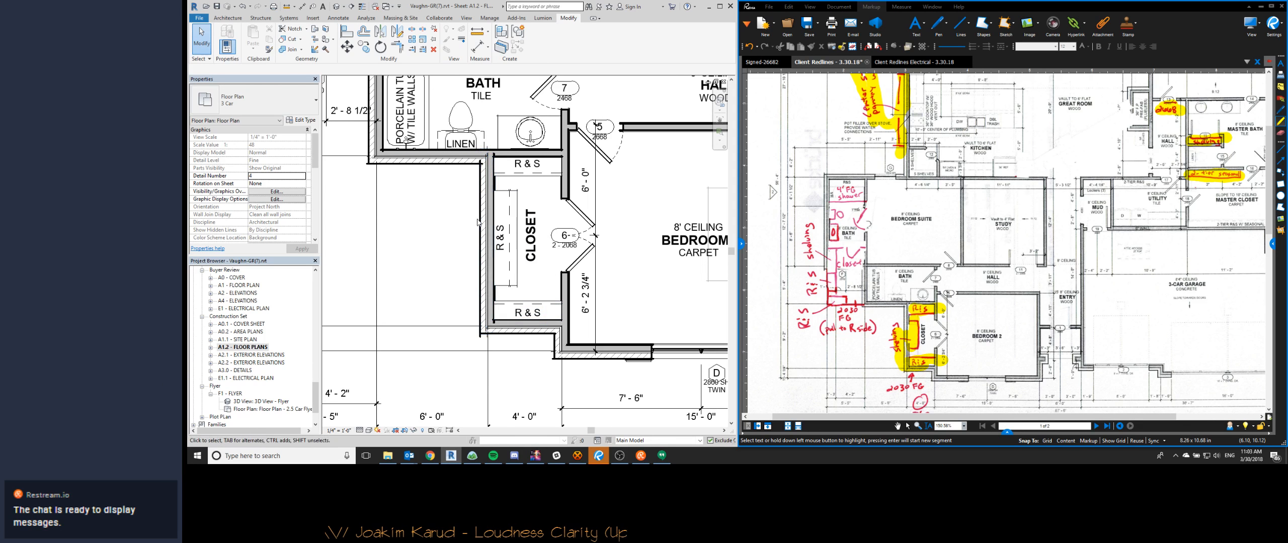
scroll(928, 240, "down", 3)
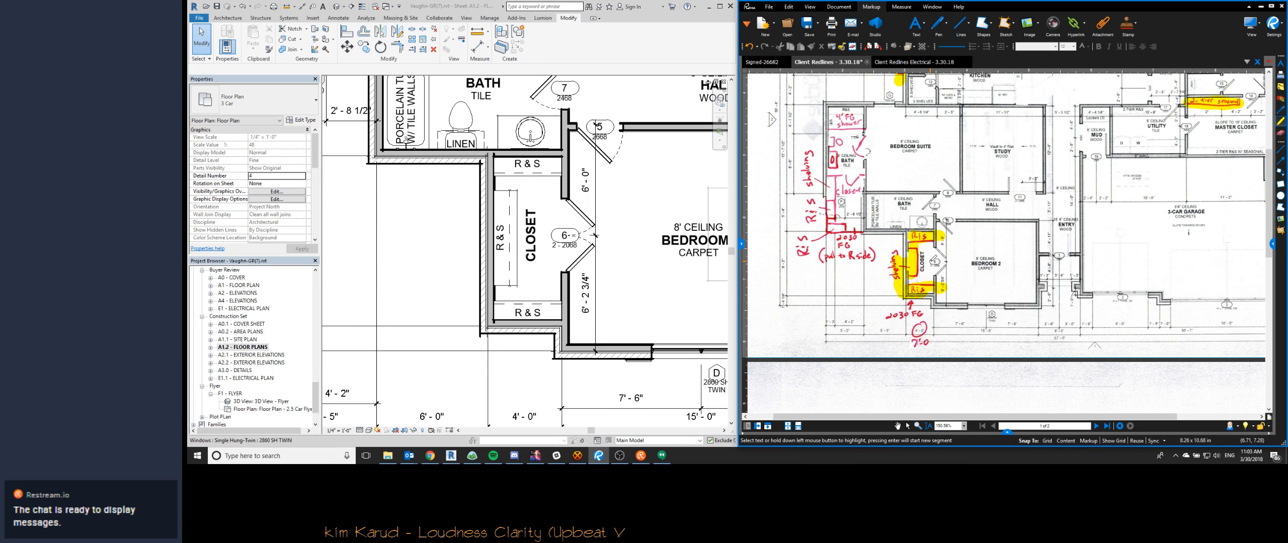
left_click(478, 290)
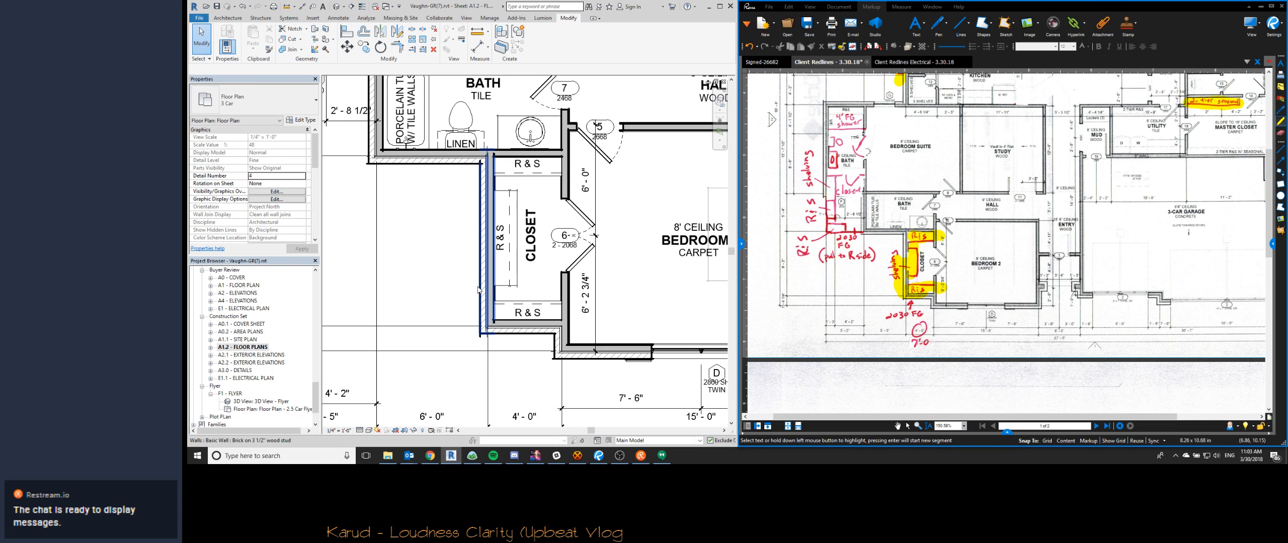
left_click(478, 289)
left_click(524, 416)
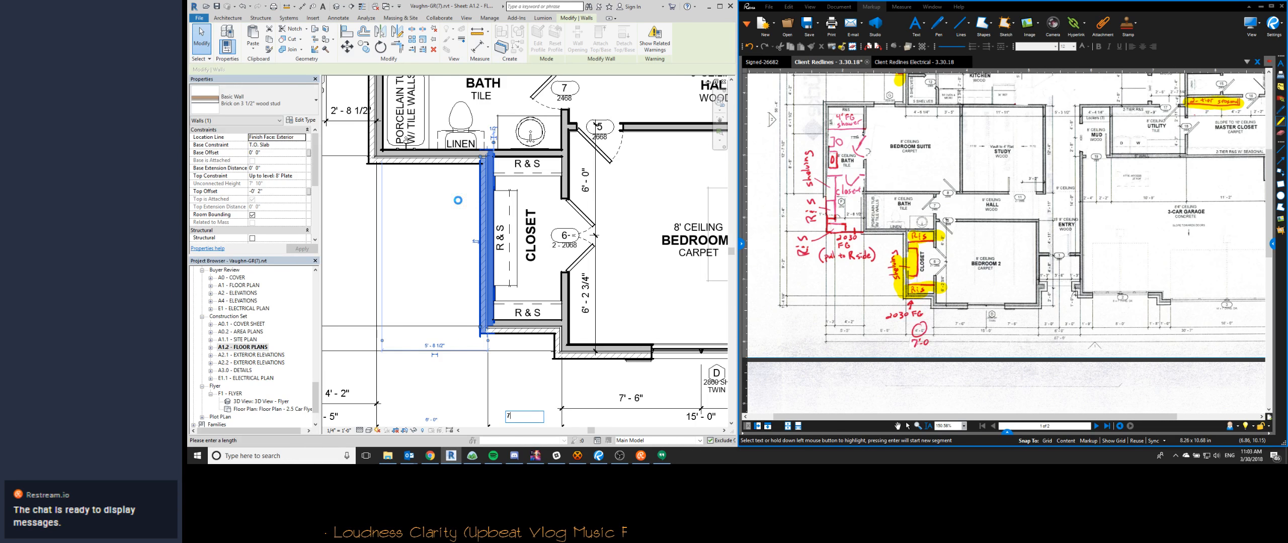
left_click(1251, 425)
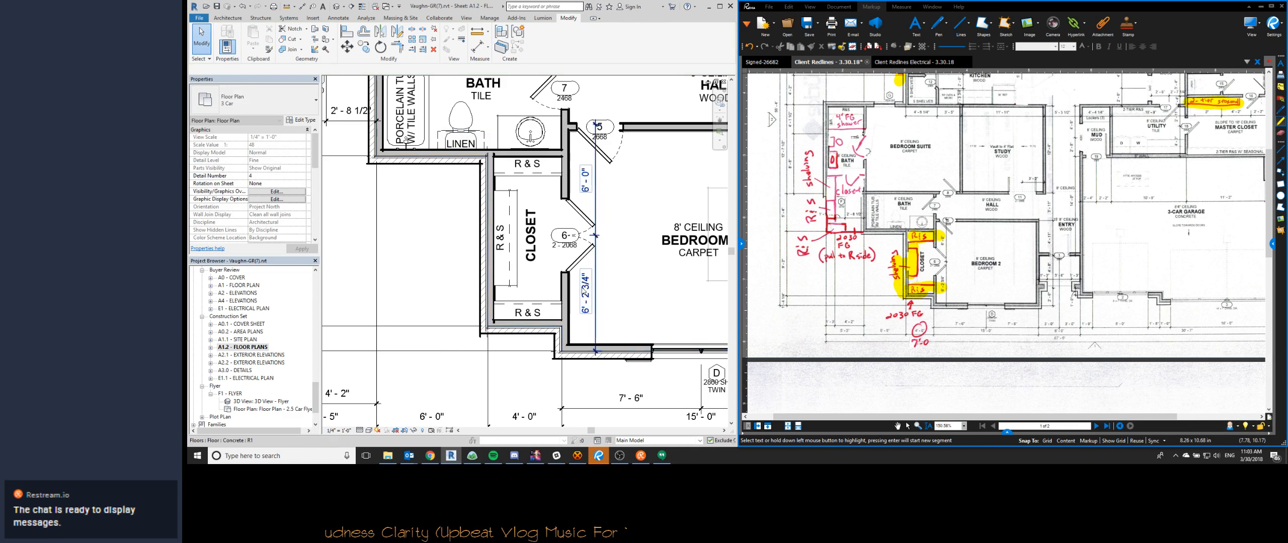
left_click(483, 296)
key("Escape")
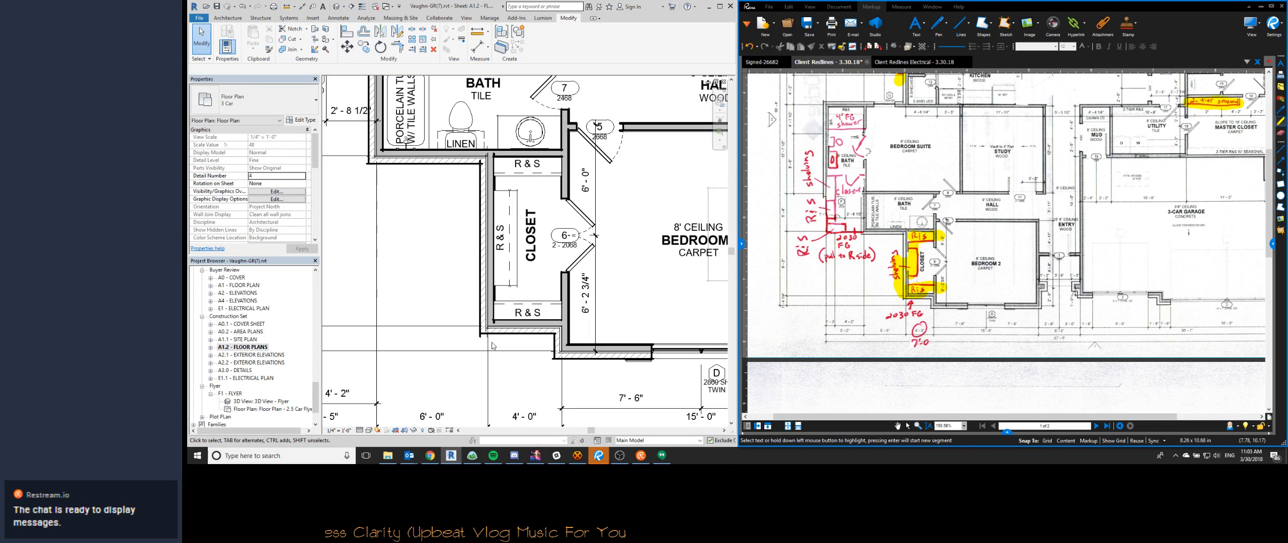
- Move the Bedroom 2 closet's exterior back wall to make the closet 7' wide, deleting the conflicting elements
left_click(484, 302)
left_click(524, 416)
type("7")
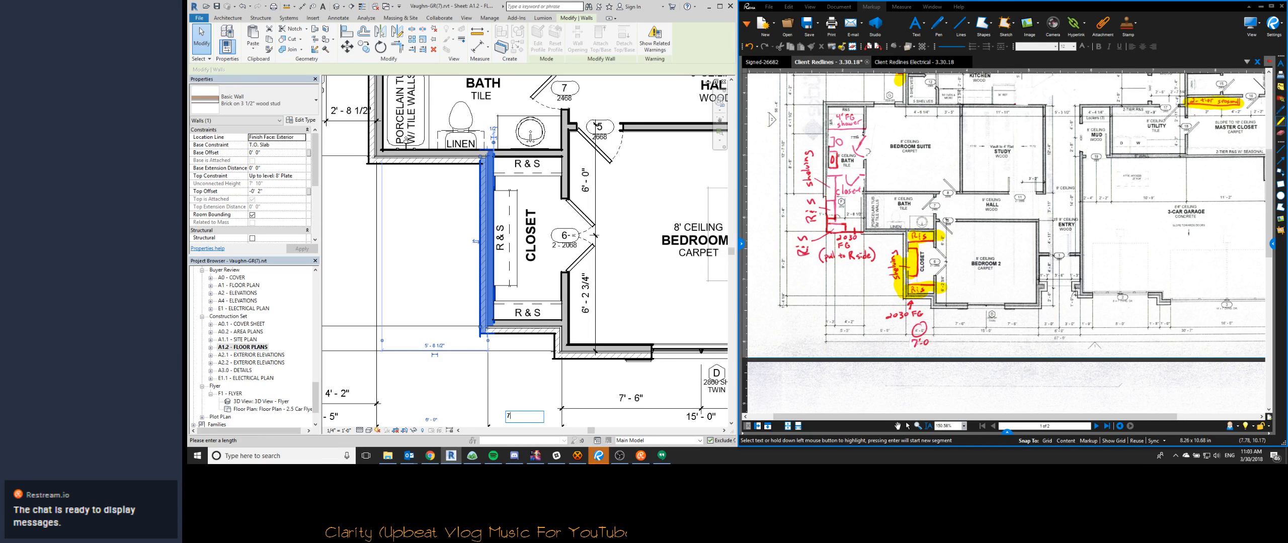
key("Return")
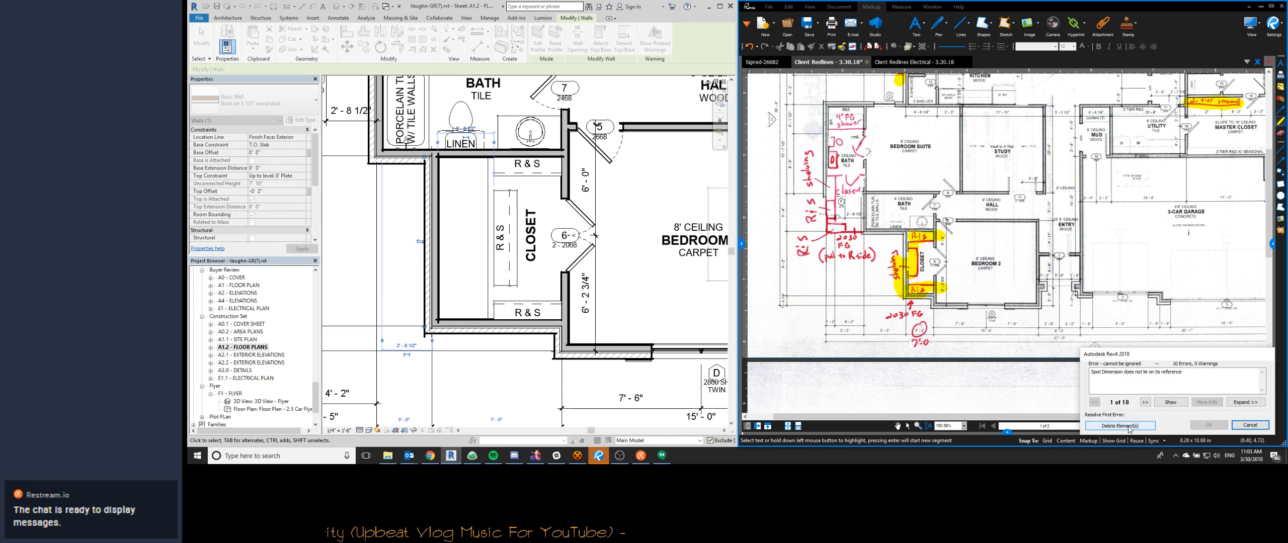
left_click(1120, 426)
left_click(479, 244)
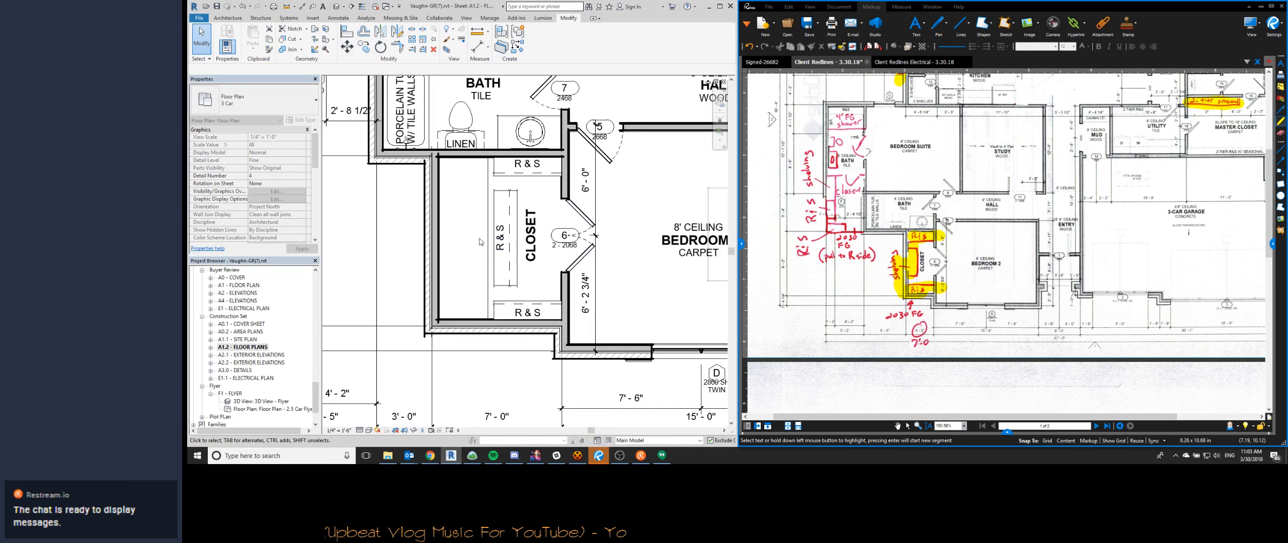
- Move the Bedroom 2 closet's back-wall R & S shelf against the relocated exterior wall
scroll(479, 244, "down", 4)
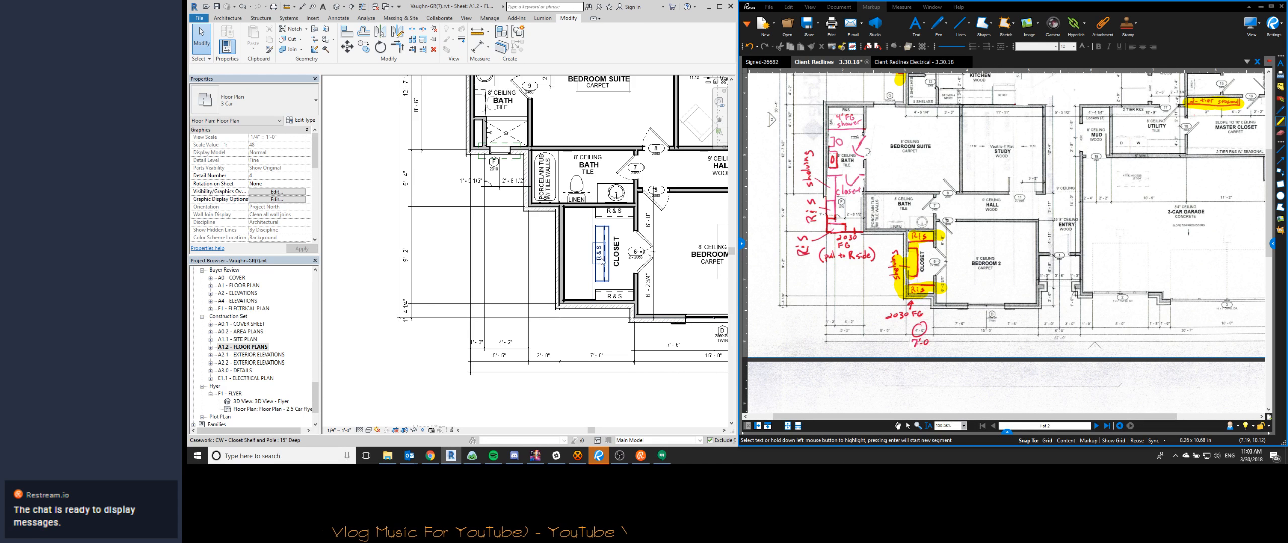
scroll(602, 259, "up", 2)
double_click(586, 217)
left_click_drag(585, 220, 529, 221)
left_click(534, 44)
left_click(787, 235)
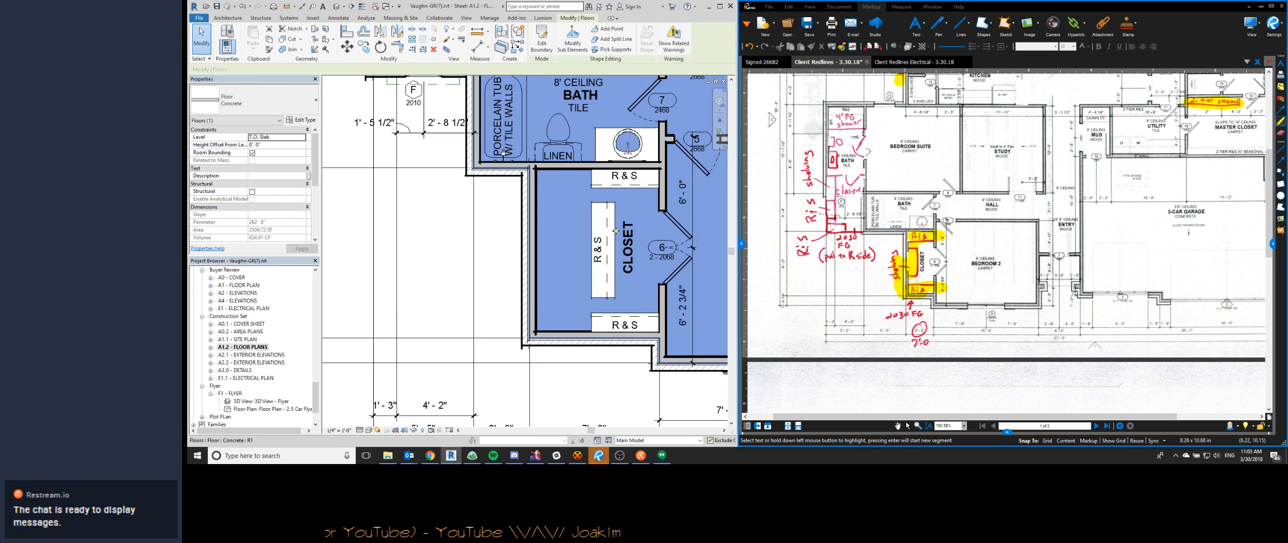
left_click(591, 216)
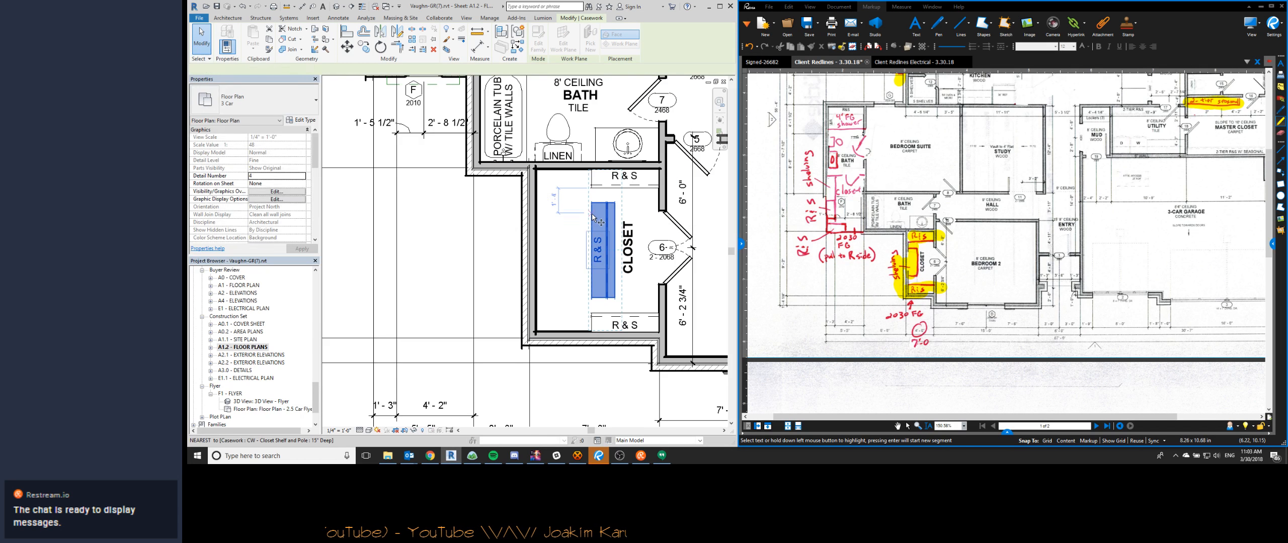
key("m")
key("v")
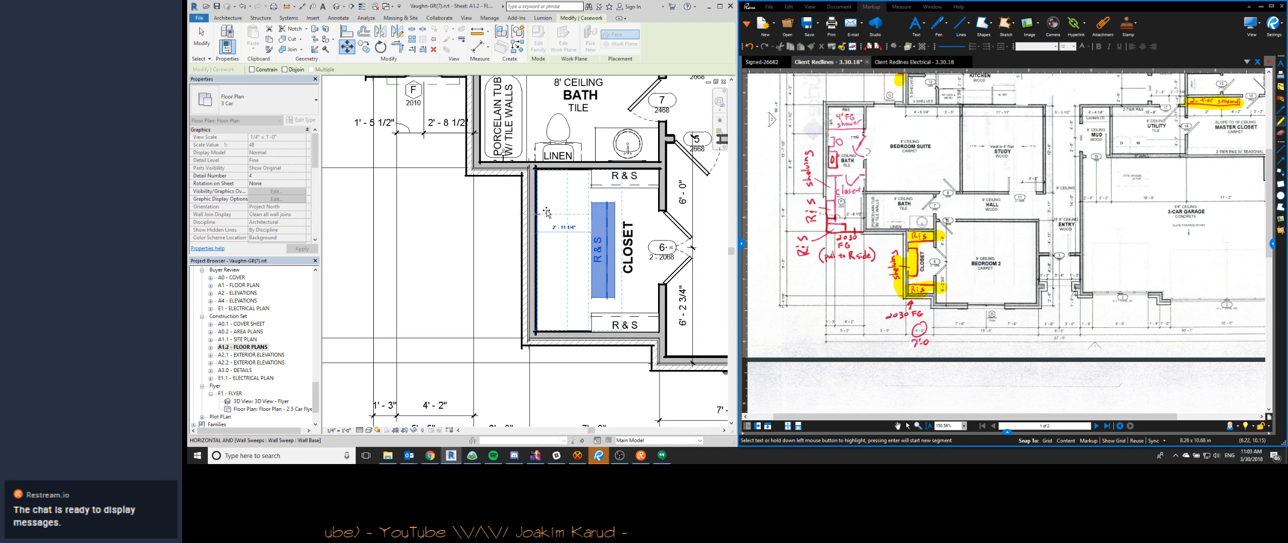
left_click(546, 213)
key("Escape")
- Extend the Bedroom 2 closet's two side-wall R & S shelves to the relocated back wall
left_click(601, 182)
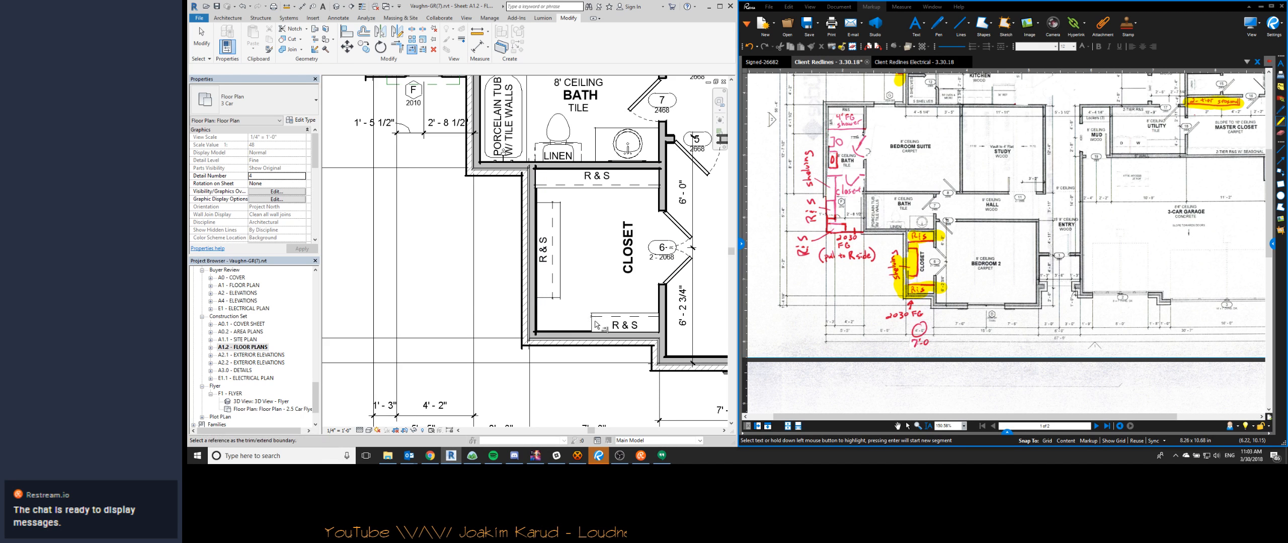
left_click(537, 313)
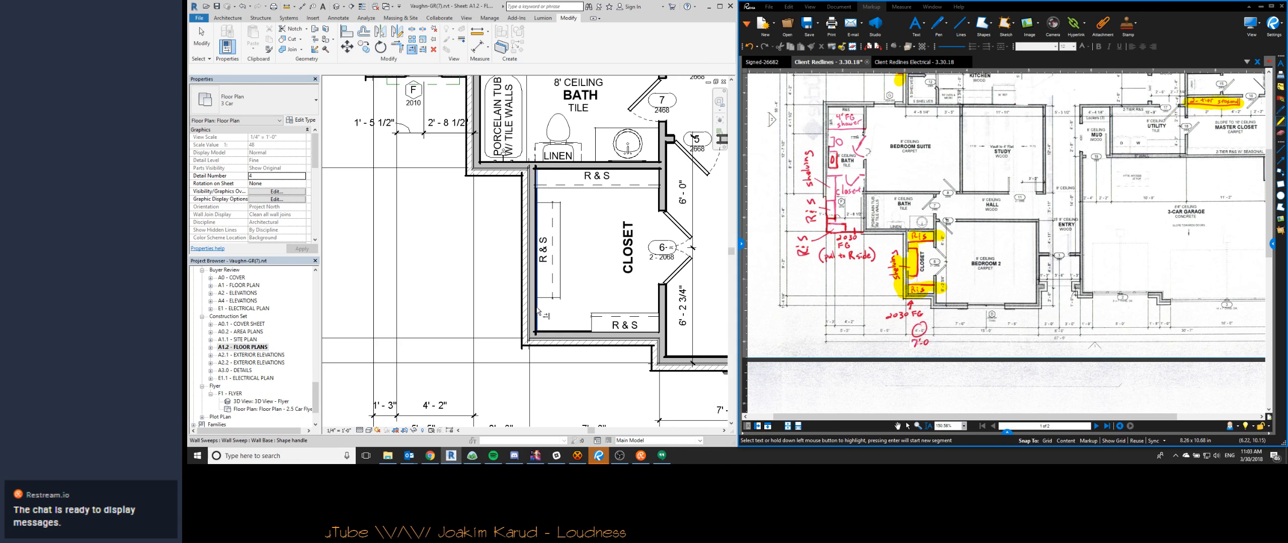
left_click(591, 320)
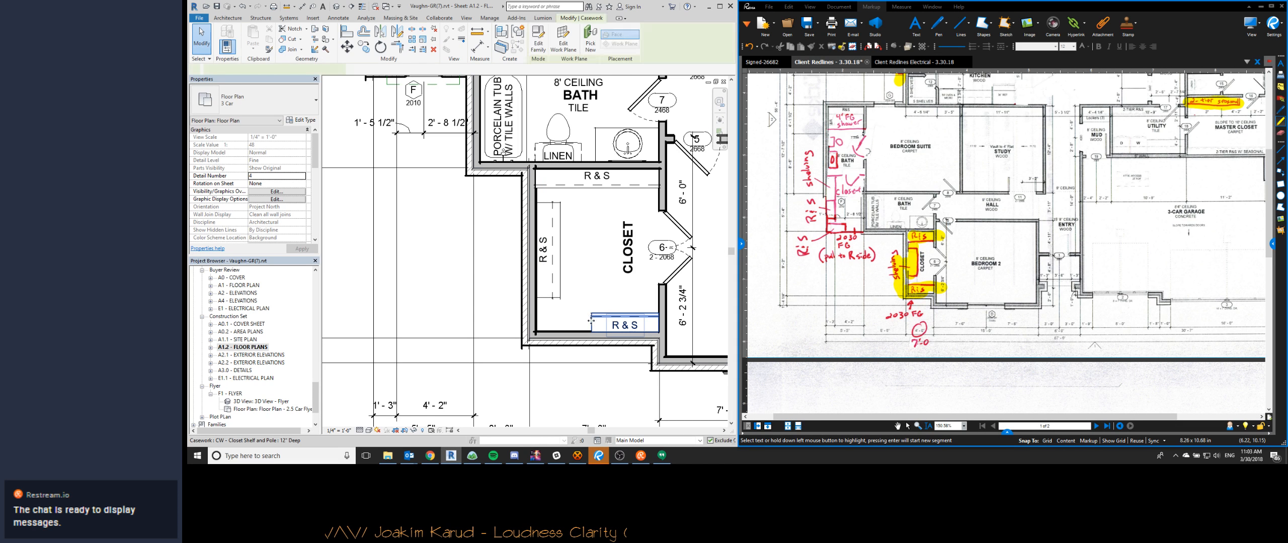
left_click_drag(591, 332, 536, 332)
key("Escape")
- Highlight the circled 7'-0" closet width redline below Bedroom 2 in the client redlines PDF
middle_click_drag(569, 235, 564, 219)
scroll(564, 219, "down", 1)
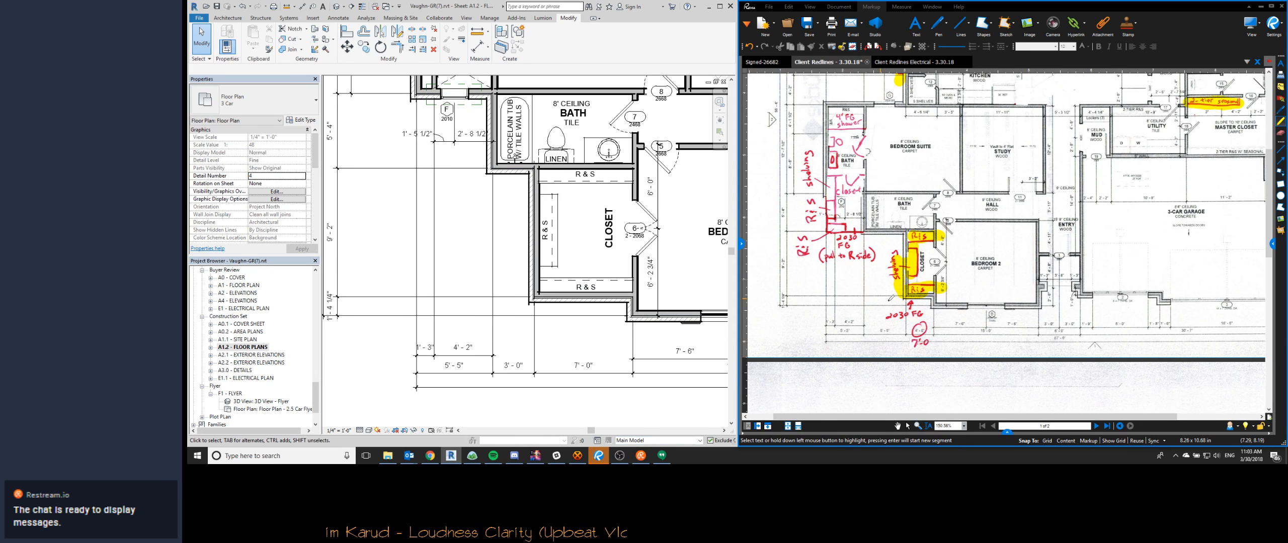
mouse_move(918, 329)
left_mouse_down()
mouse_move(910, 336)
mouse_move(933, 335)
left_mouse_up()
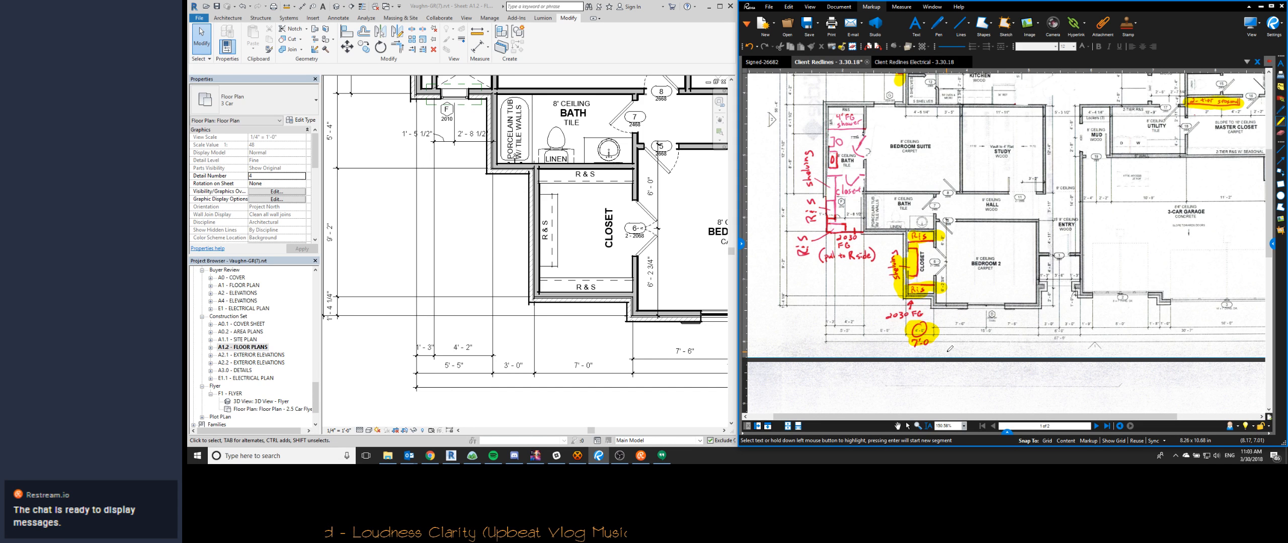
- Trim the bedroom suite's exterior side wall and the wall beside the Bedroom 2 closet to a corner, enclosing the space beside the tub
scroll(503, 254, "down", 1)
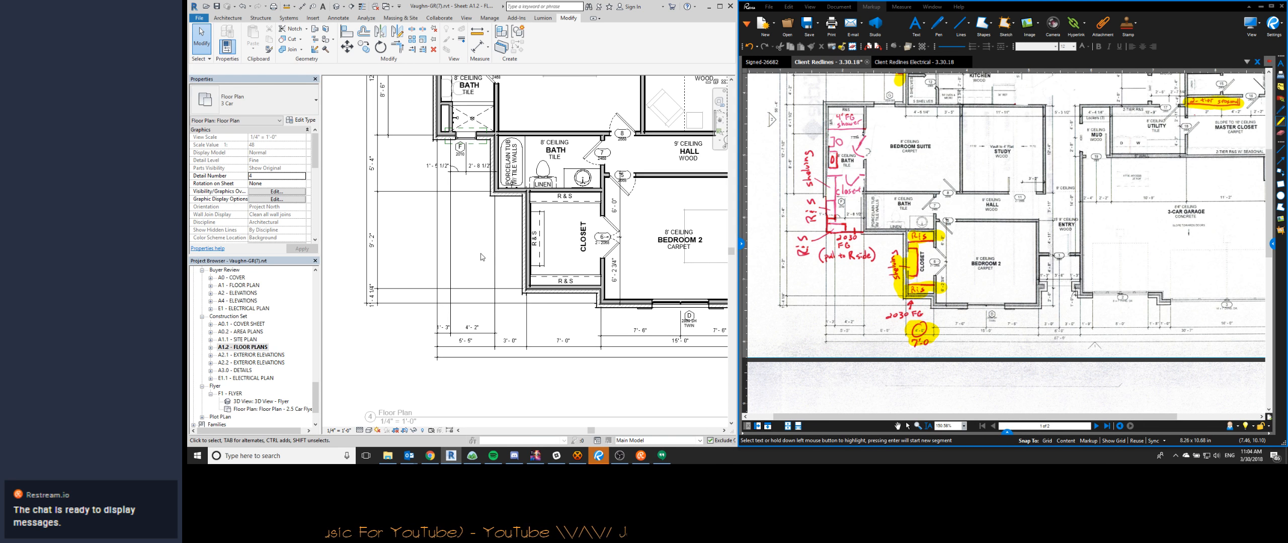
scroll(503, 252, "down", 2)
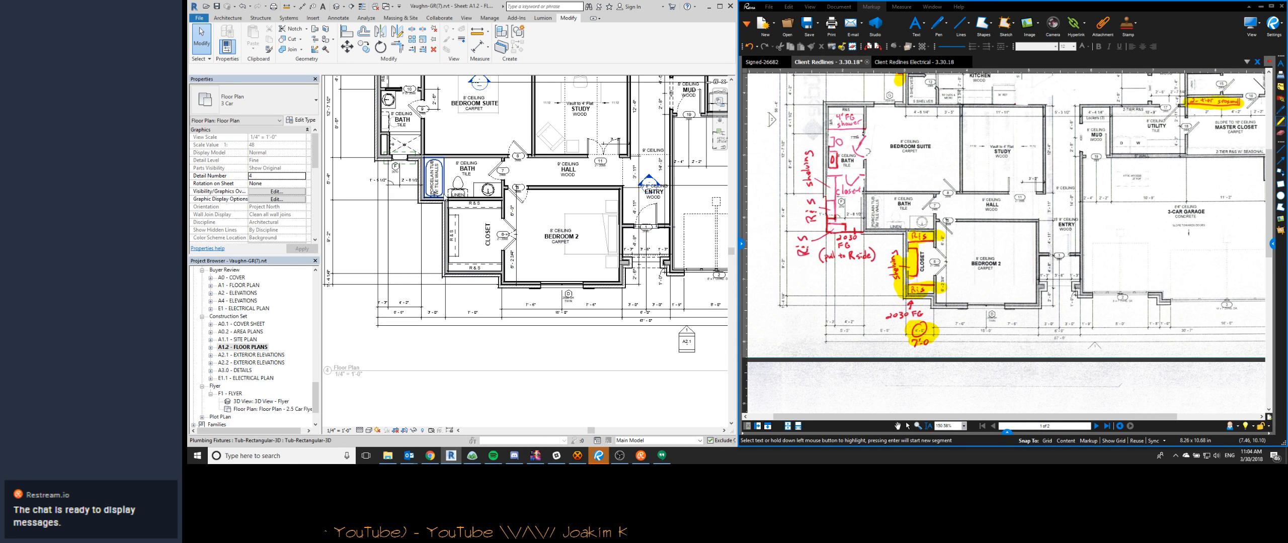
middle_click_drag(370, 183, 396, 198)
scroll(396, 198, "up", 2)
middle_click_drag(471, 237, 504, 248)
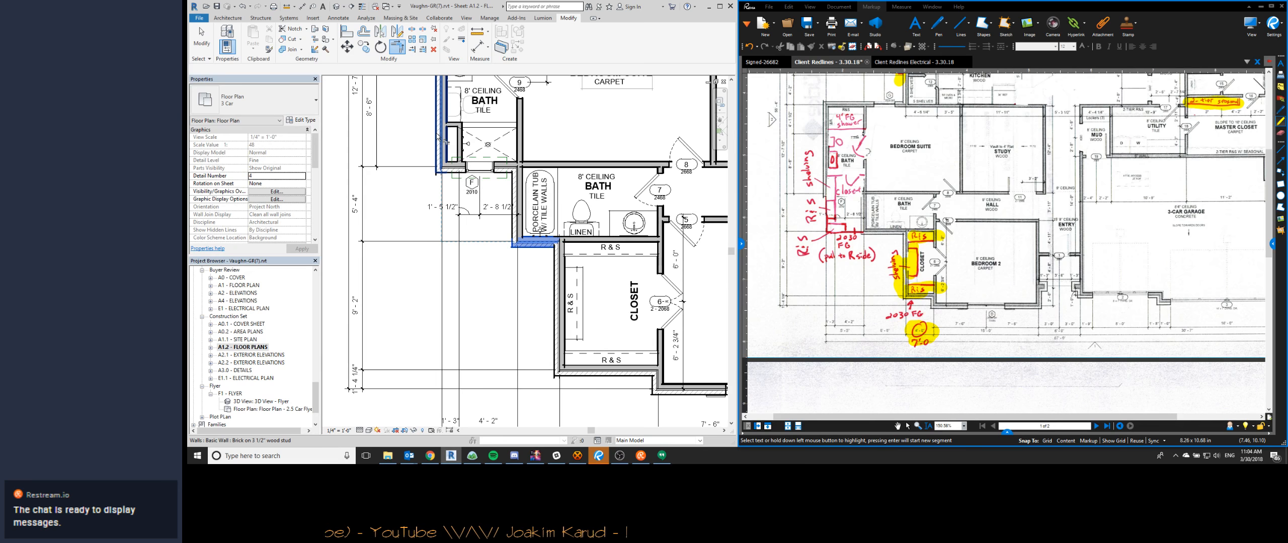
- Rehost the 2010 fixed window from the suite bath's shower wall to the new exterior wall of the enclosed space
left_click(481, 173)
left_click(564, 49)
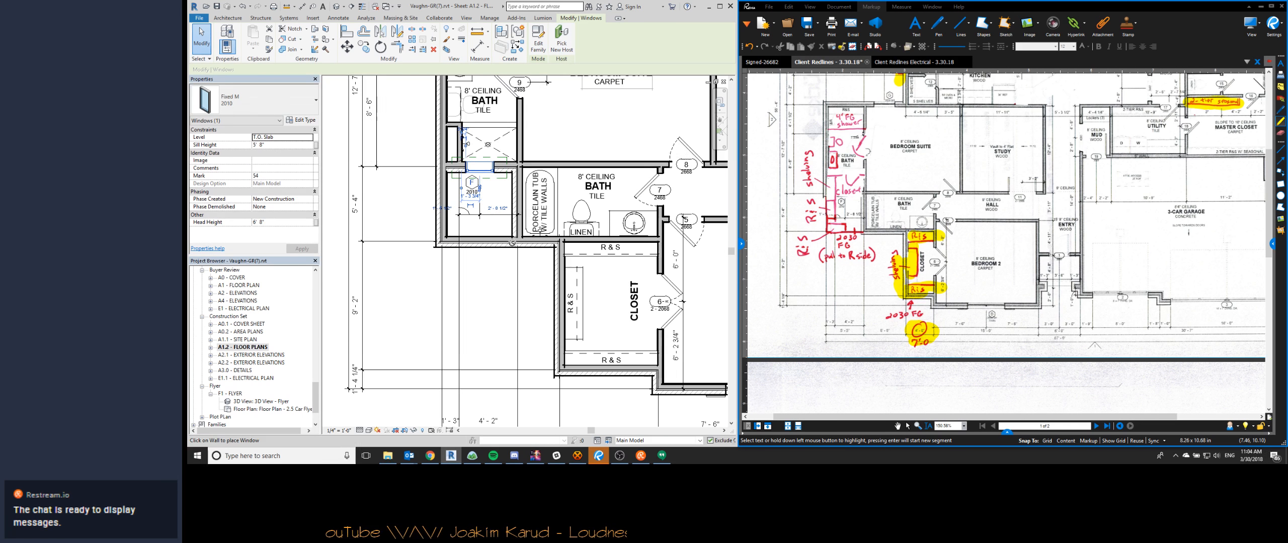
left_click(496, 245)
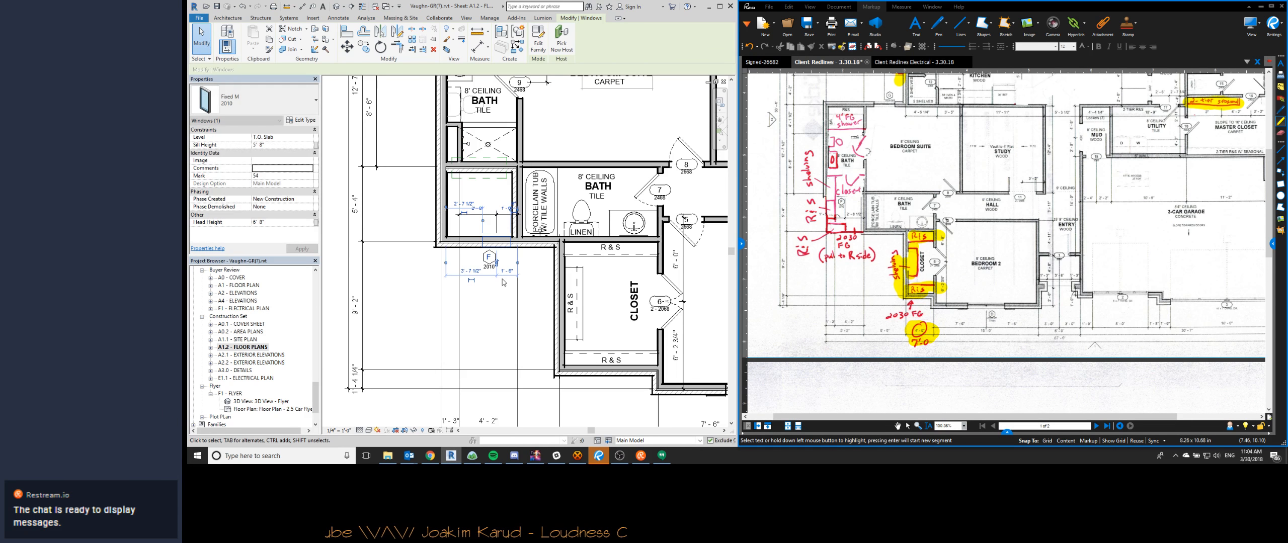
left_click(503, 269)
left_click(499, 245)
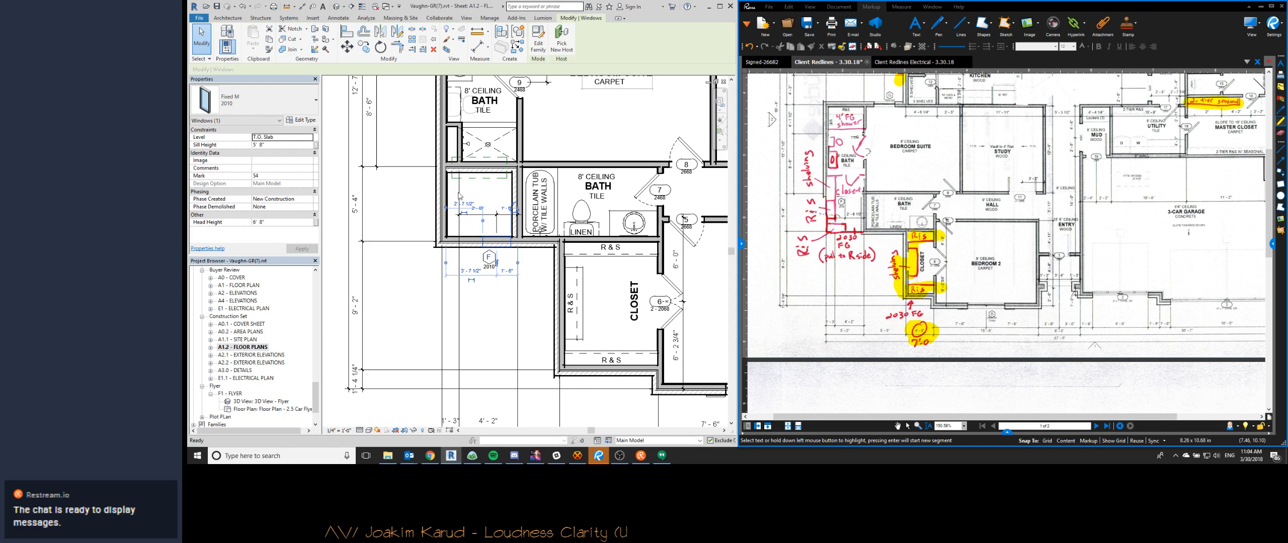
key("ctrl+z")
key("ctrl+y")
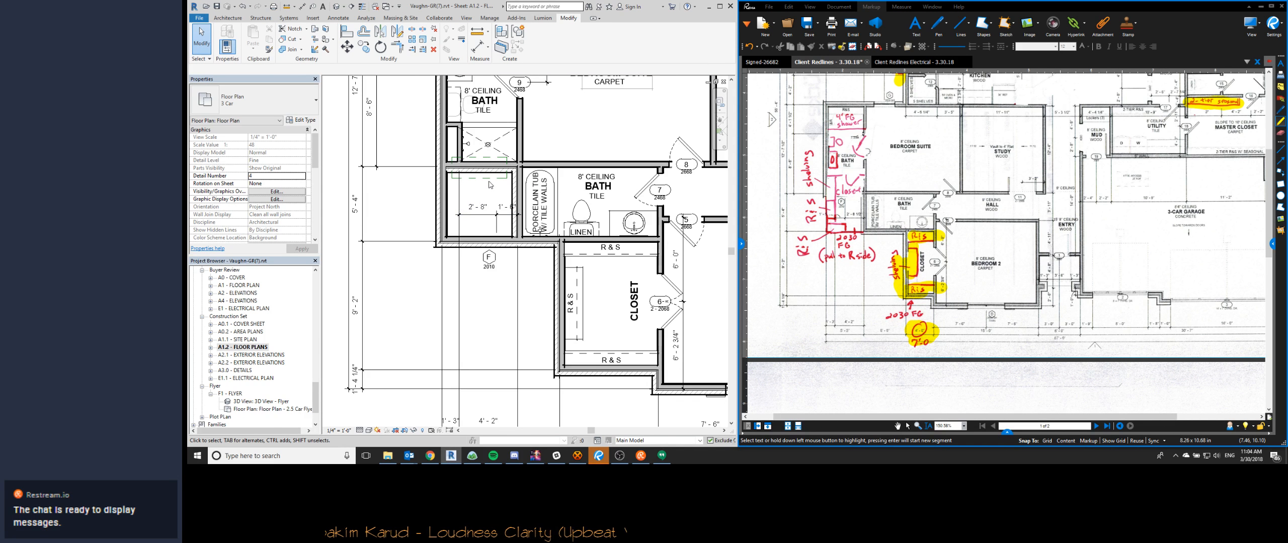
- Move the plan region from the suite bath's shower wall over the rehosted 2010 window
left_click(488, 178)
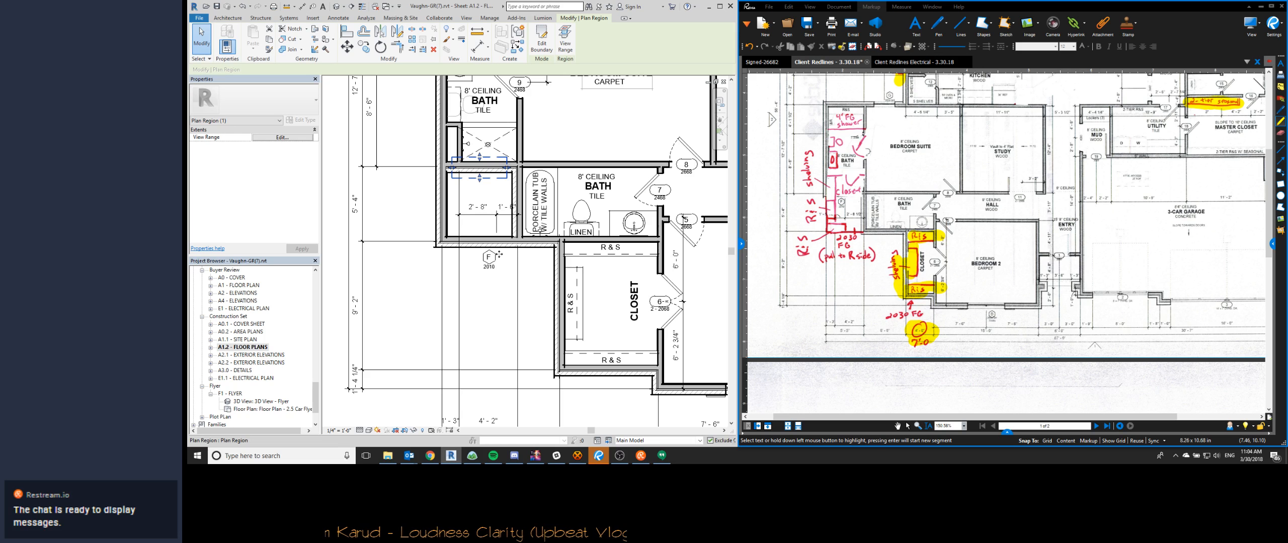
left_click_drag(504, 178, 512, 248)
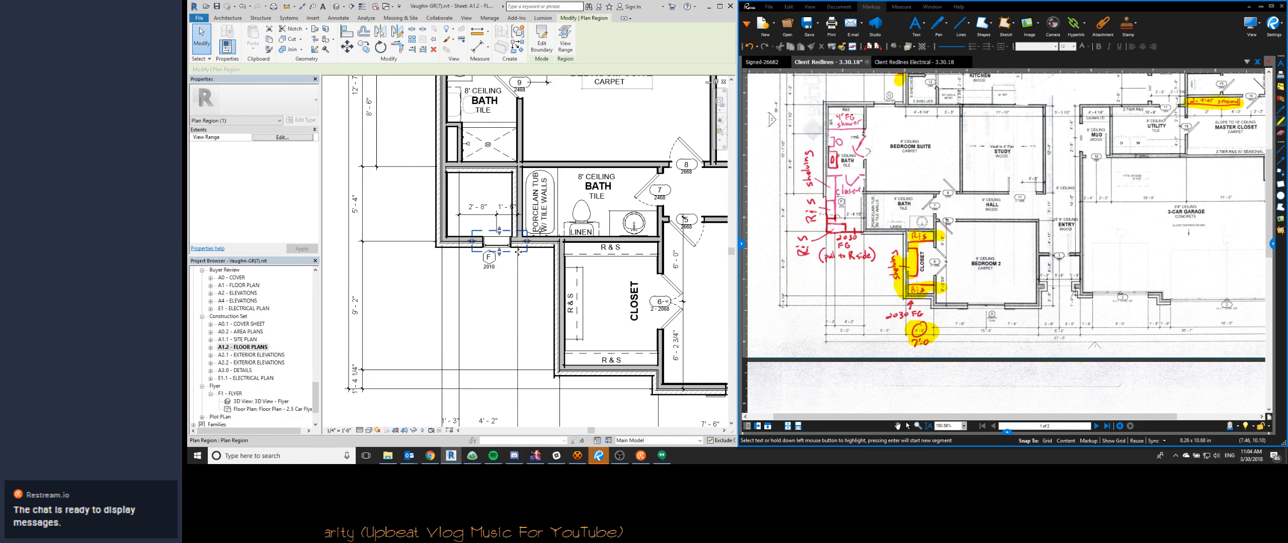
key("Escape")
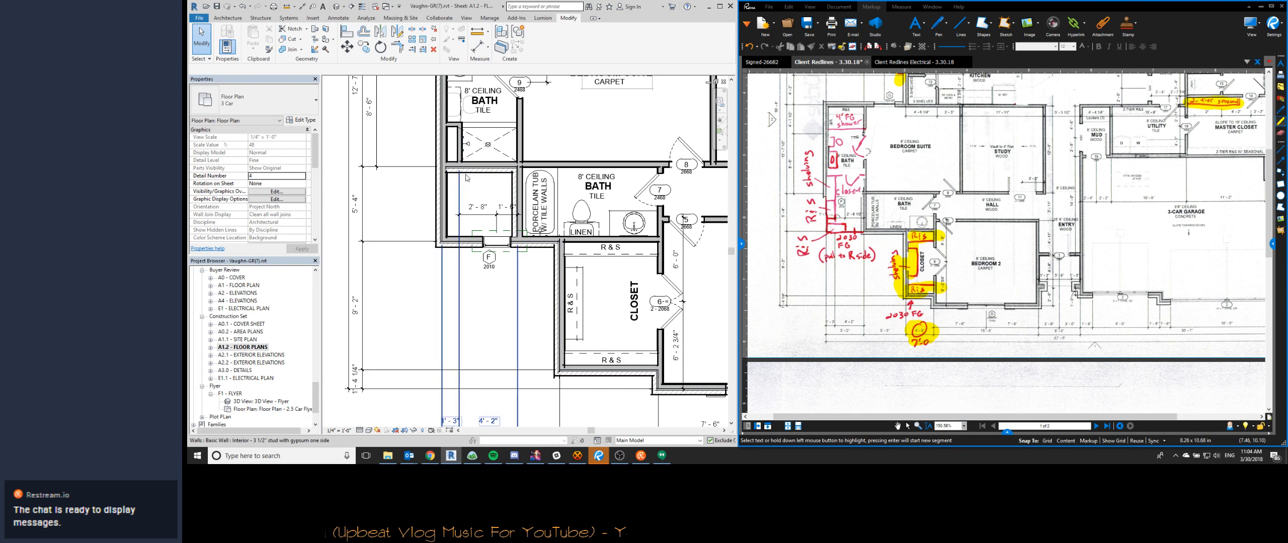
- Place a matching 2010 fixed window centered in the Bedroom 2 closet's exterior front wall
scroll(569, 346, "down", 2)
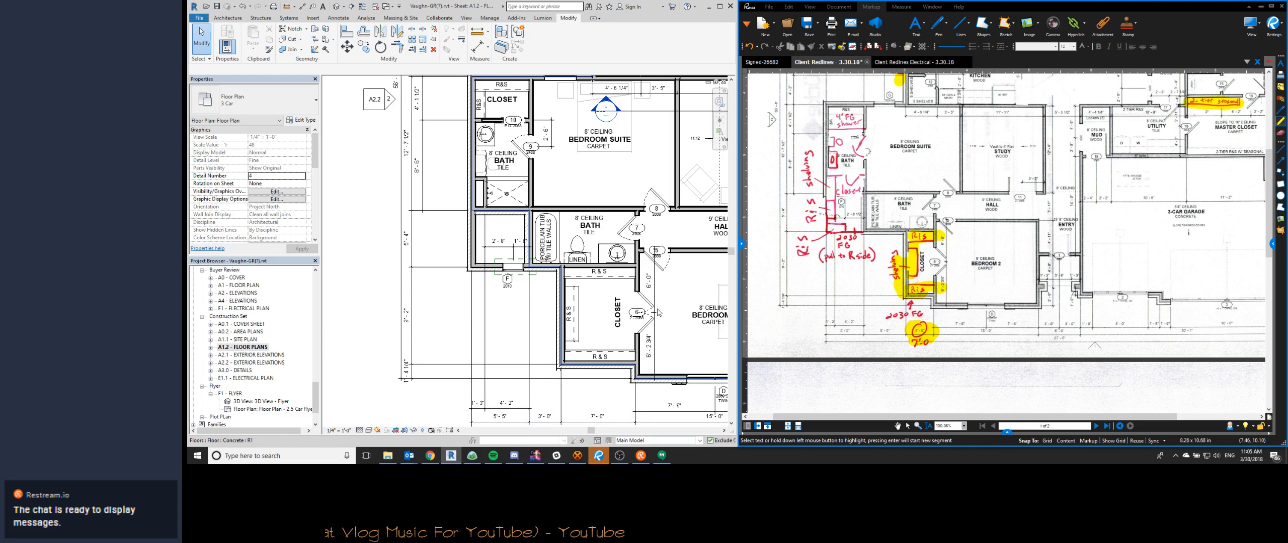
scroll(508, 269, "up", 1)
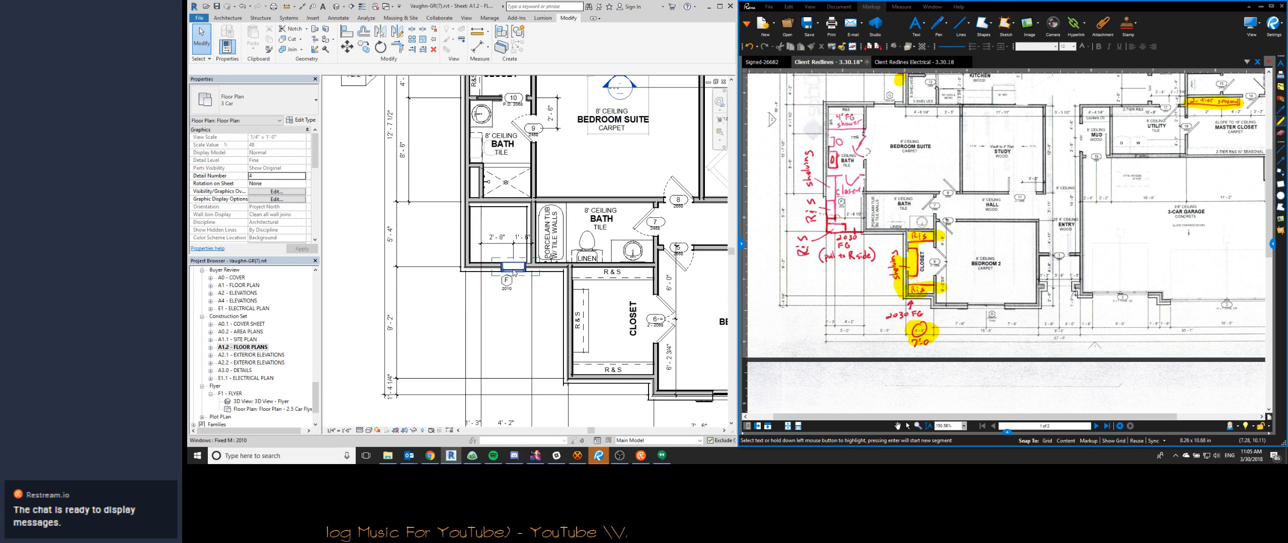
left_click(514, 269)
key("c")
key("s")
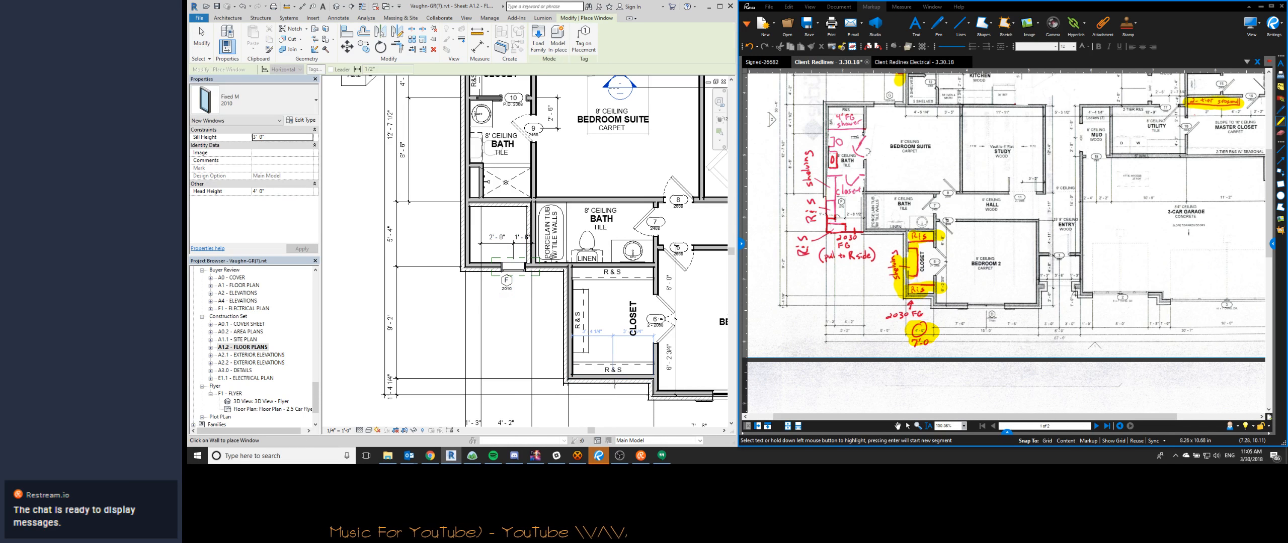
left_click(613, 380)
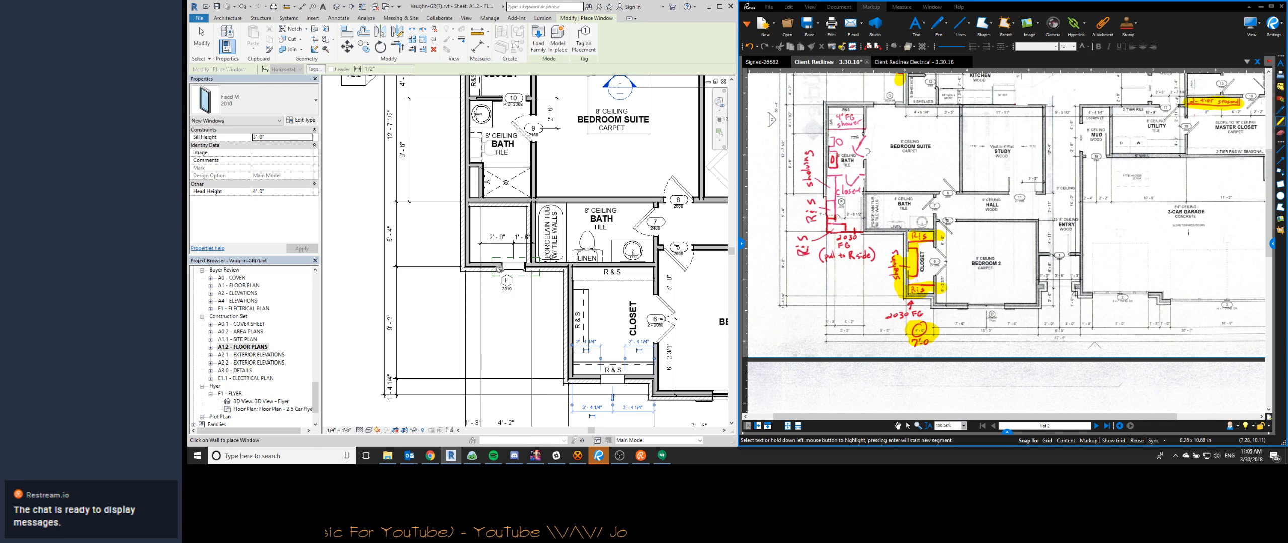
key("Escape")
- Copy the plan region over the 2010 window in the enclosed space beside the tub to the Bedroom 2 closet window
left_click(504, 276)
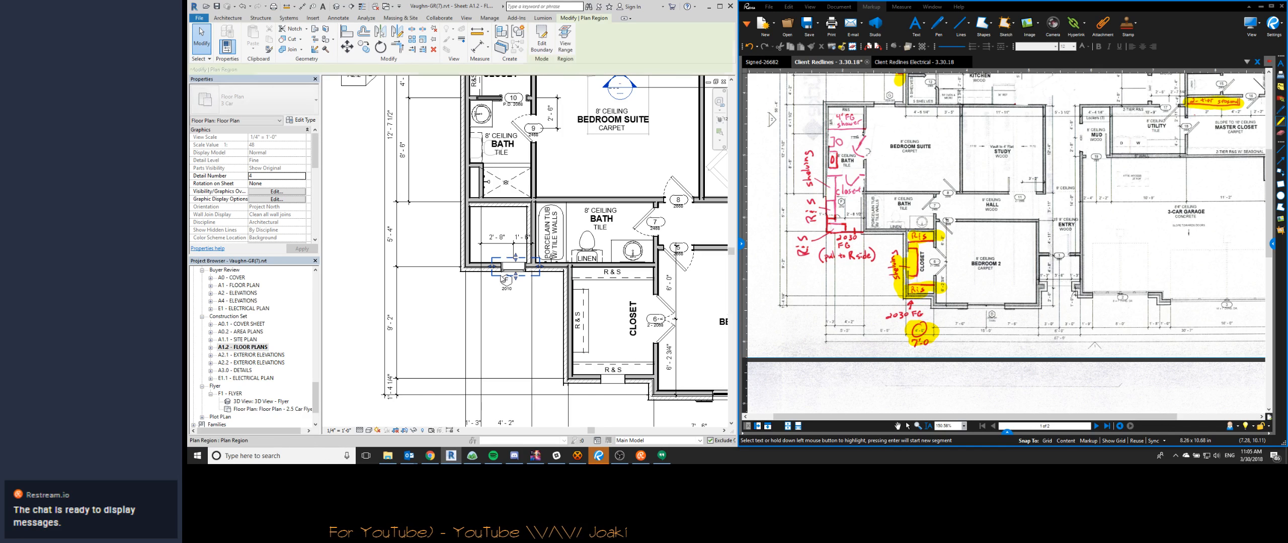
key("c")
key("o")
left_click(505, 276)
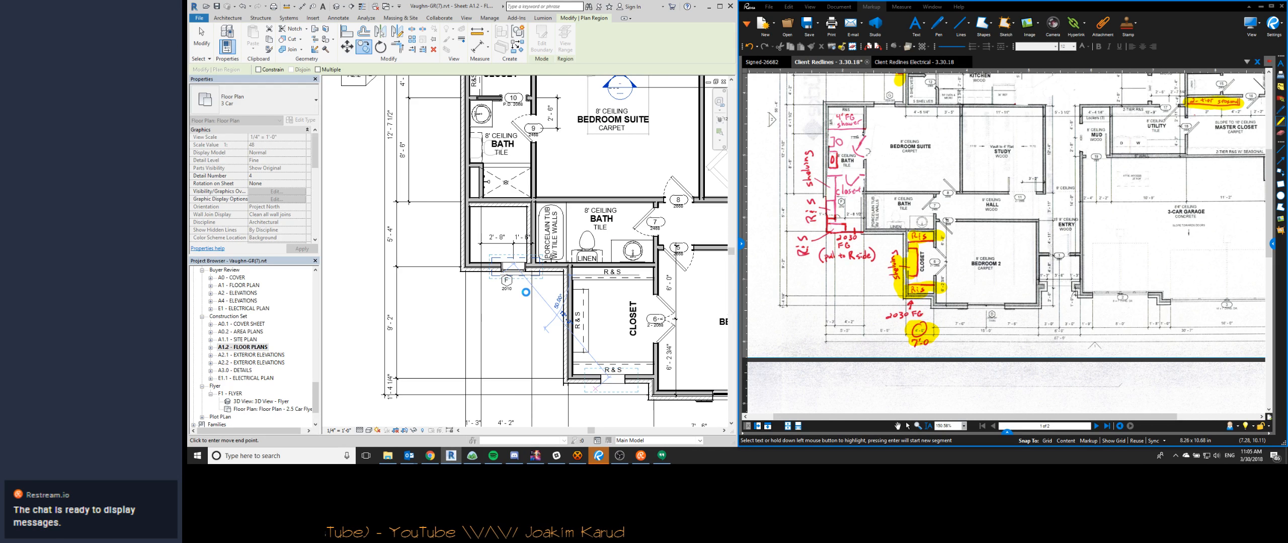
left_click(612, 383)
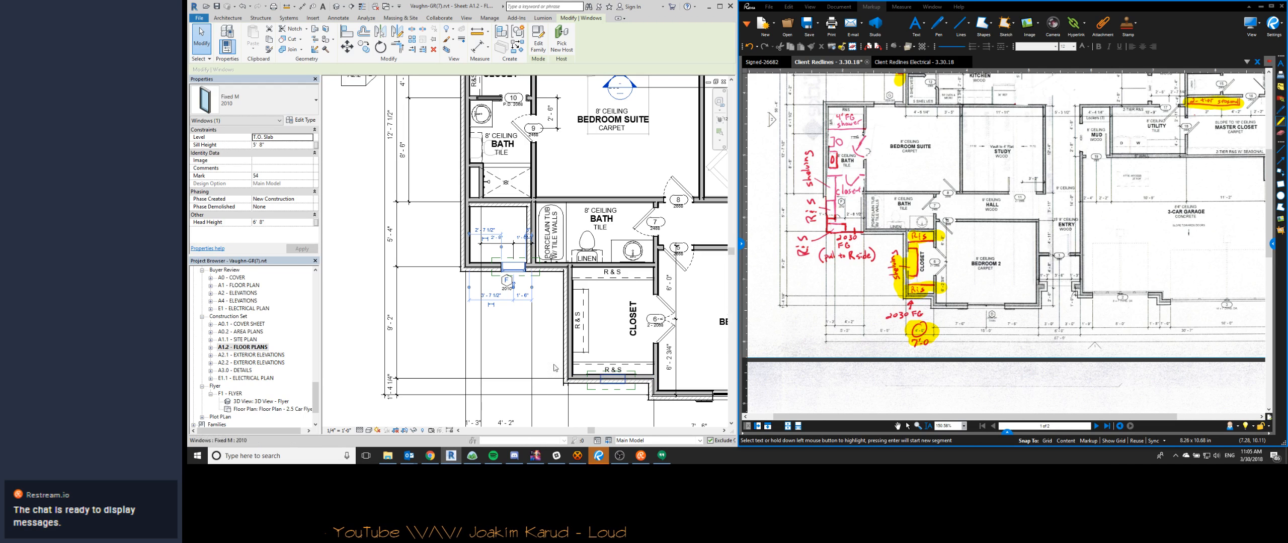
- Check the plan regions' view range settings and set the closet window's head height to match the existing 2010 window
left_click(529, 277)
left_click(282, 137)
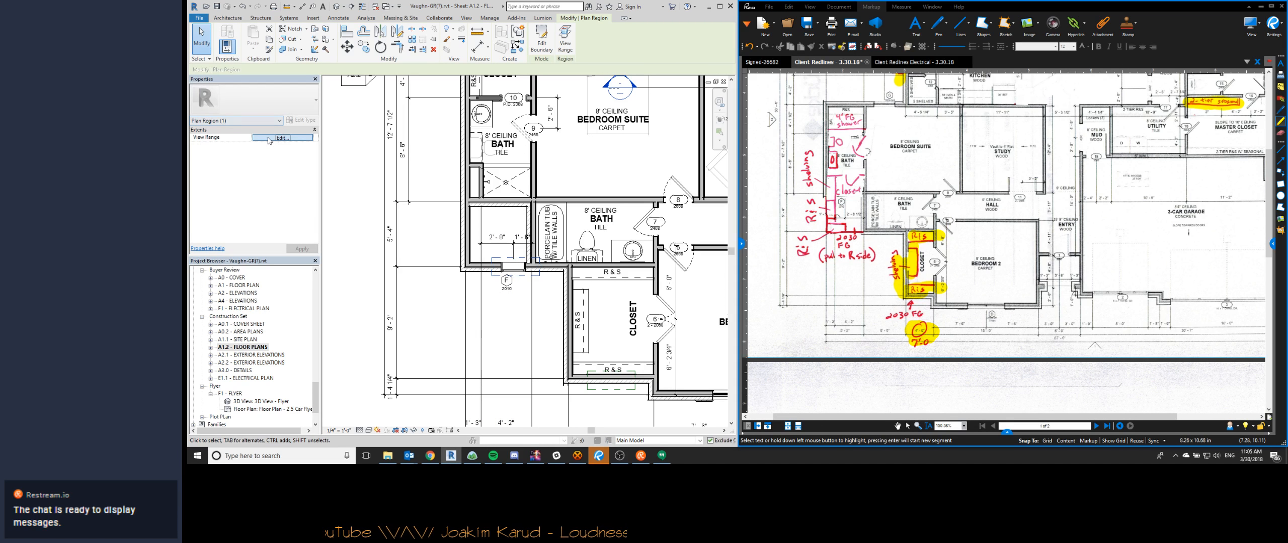
key("Escape")
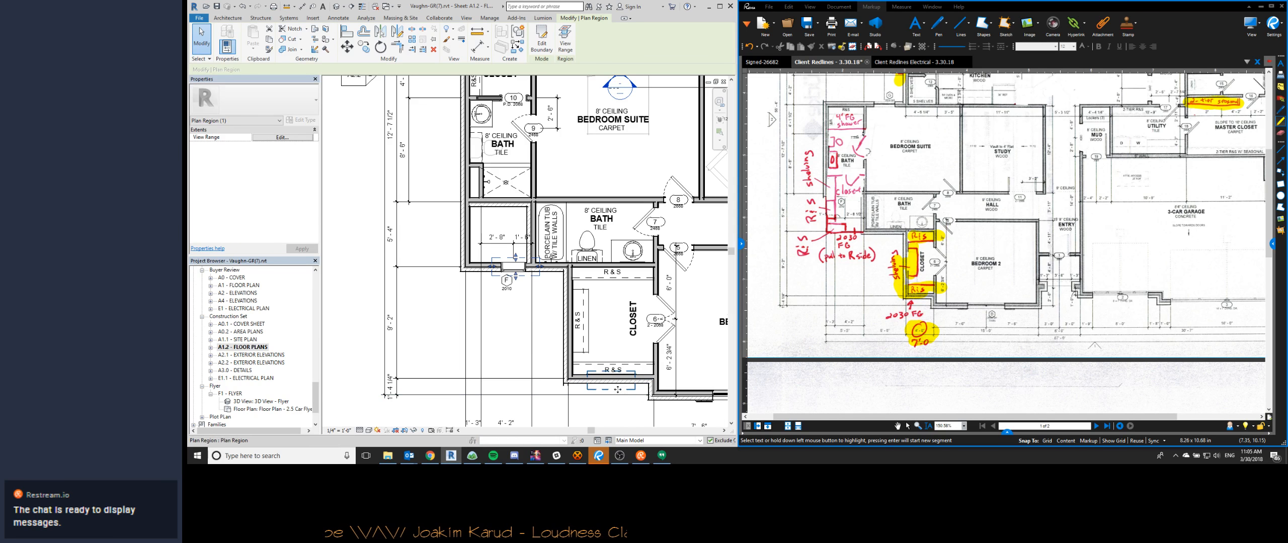
left_click(303, 139)
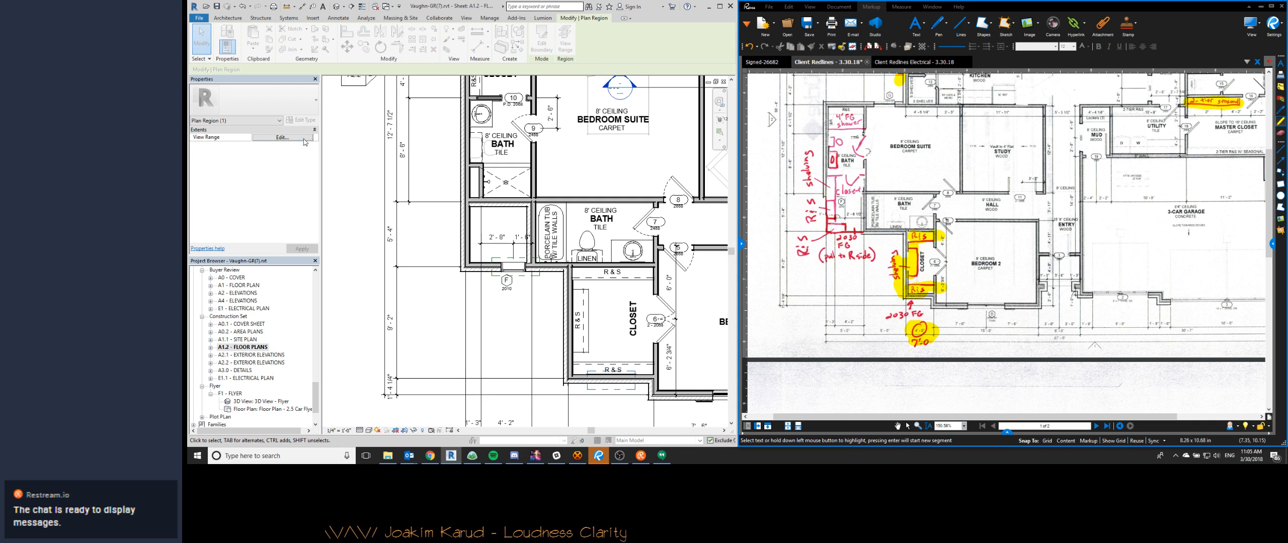
left_click(856, 276)
key("Escape")
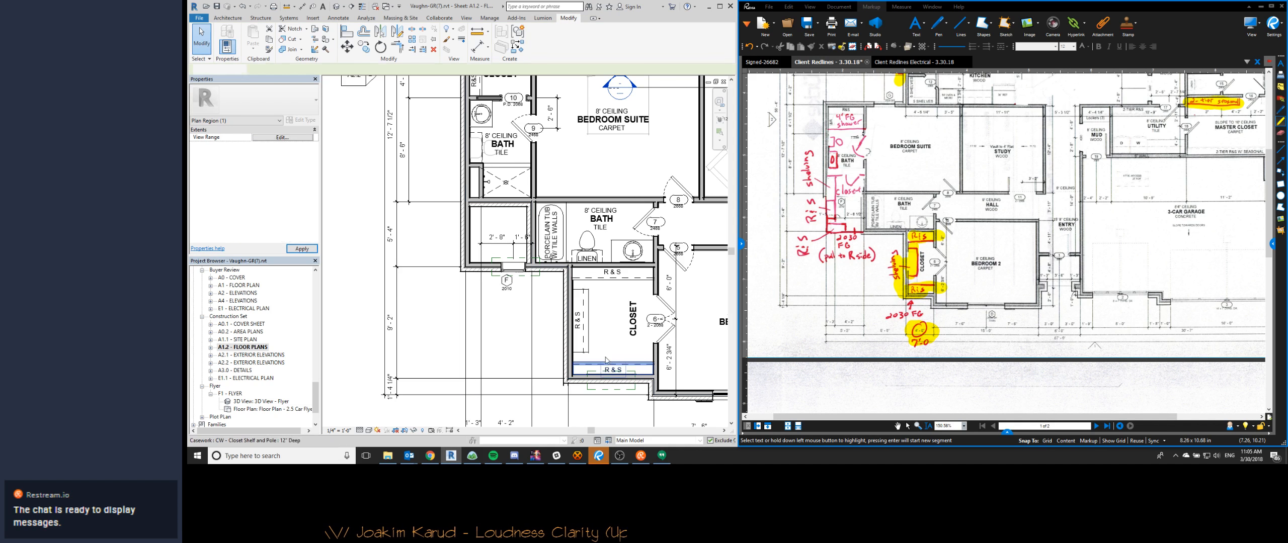
left_click(610, 386)
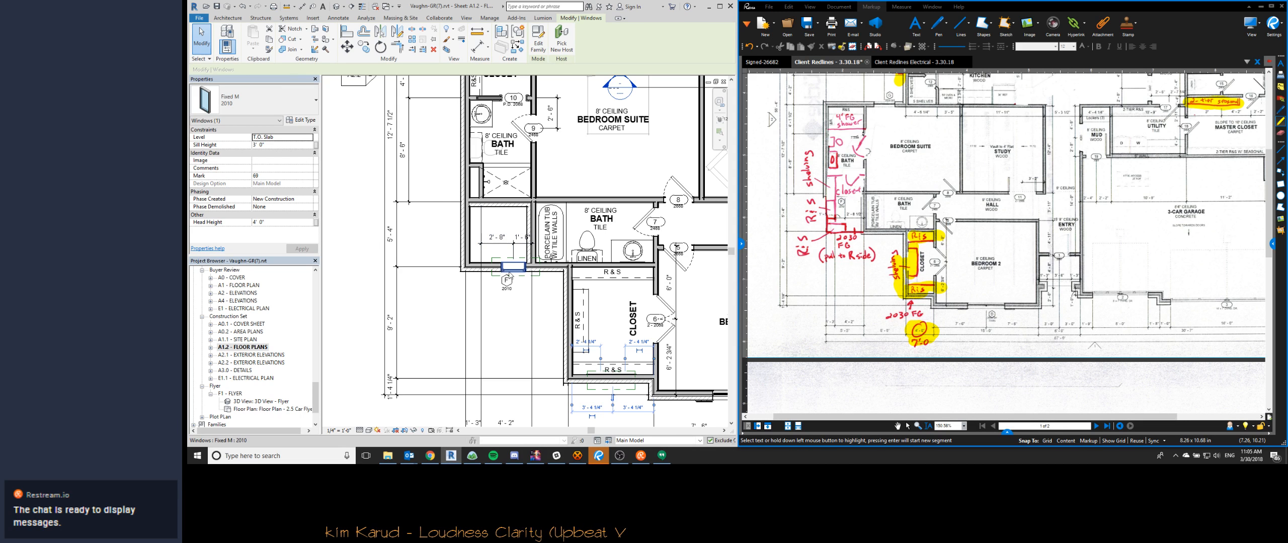
left_click(281, 222)
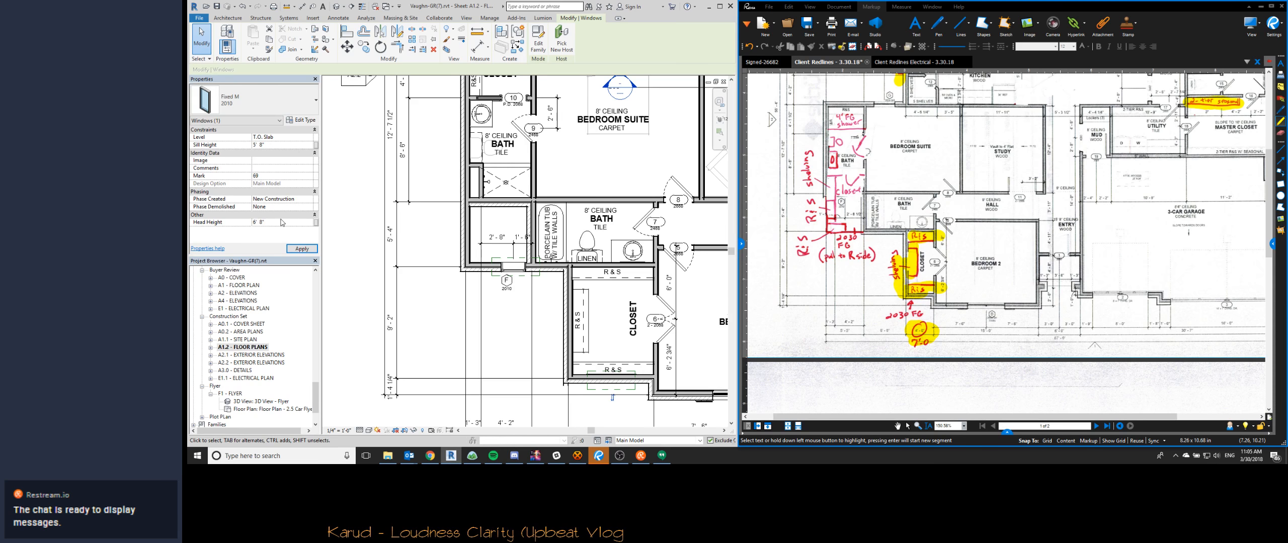
- Duplicate the 2010 type of both fixed windows as 2030 FG and set the new type's height to 3' 0"
left_click(518, 273)
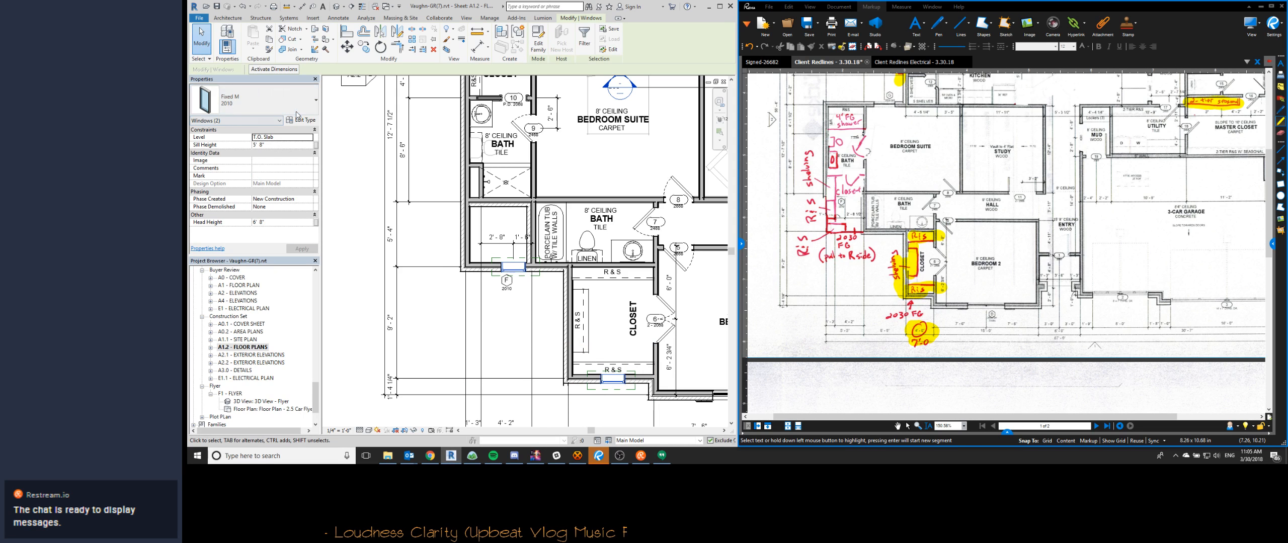
left_click(297, 111)
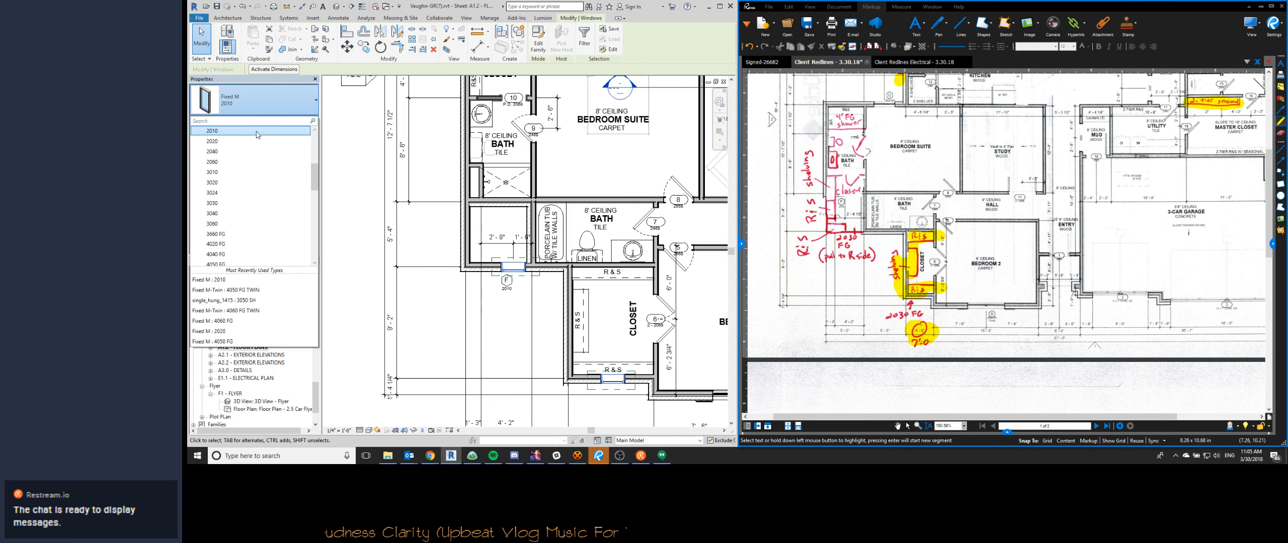
left_click(257, 132)
left_click(316, 122)
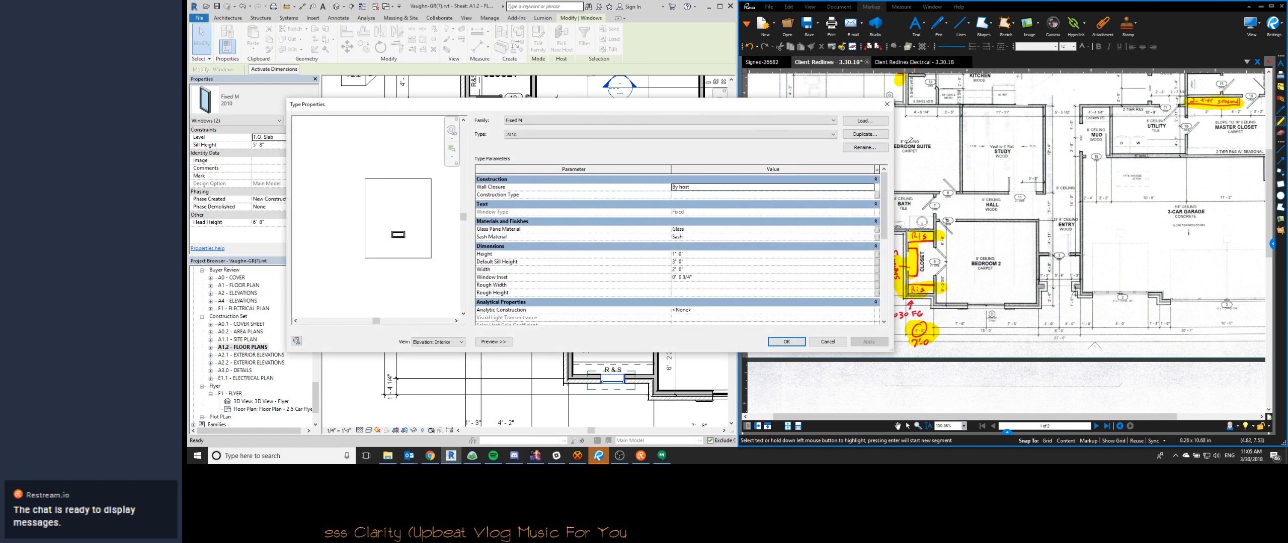
left_click(859, 135)
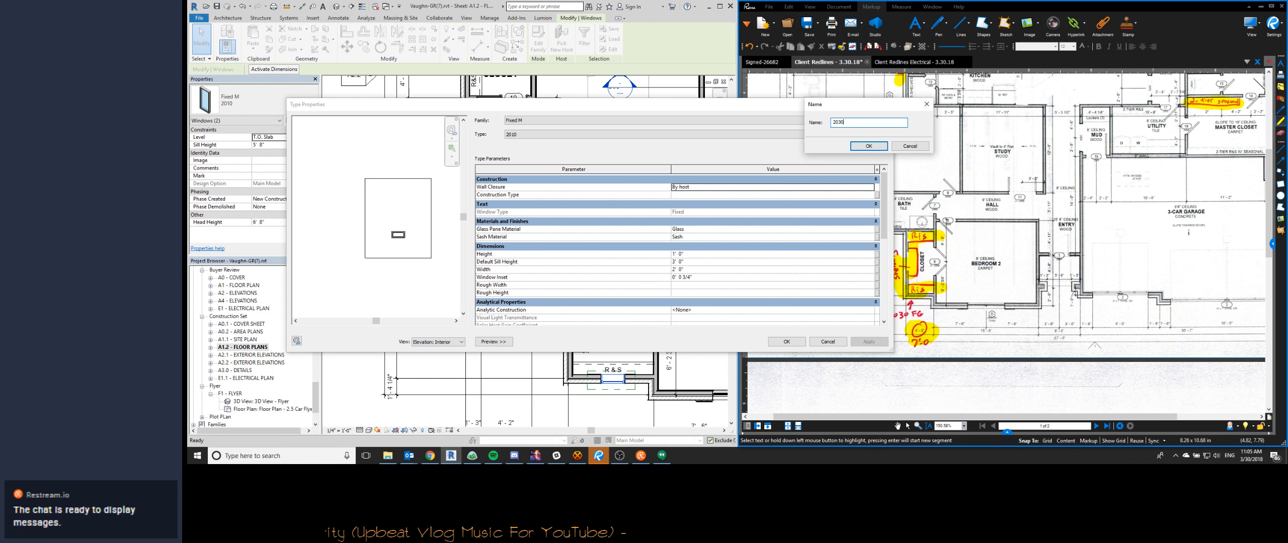
left_click(882, 148)
left_click(788, 341)
left_click(302, 120)
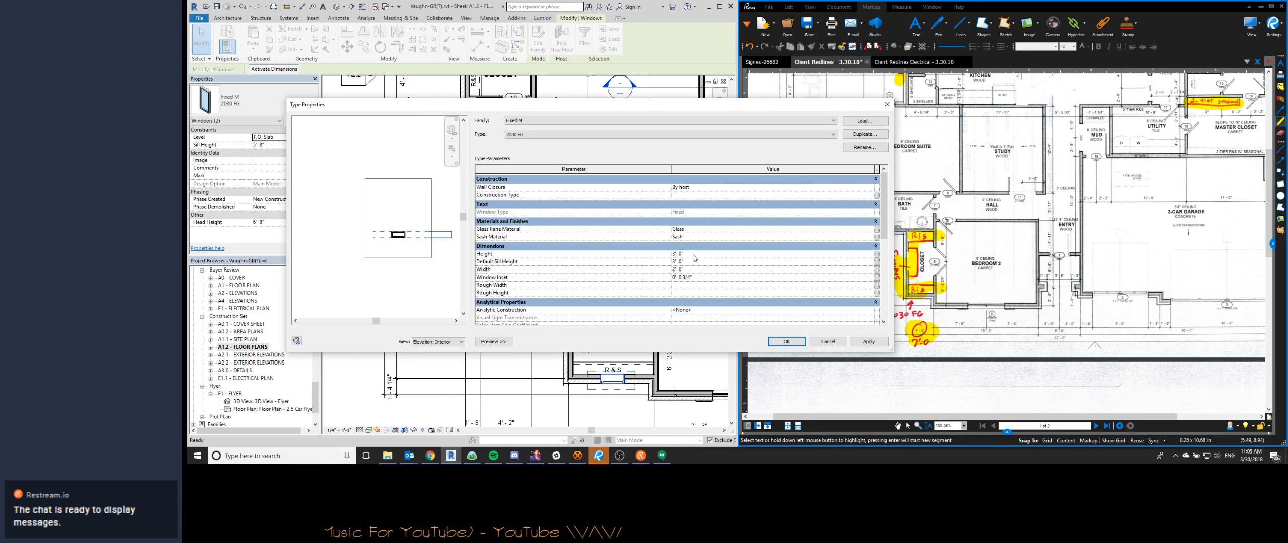
left_click(774, 338)
- Re-enter the head height of both 2030 FG windows and delete the two plan regions around them
left_click(272, 223)
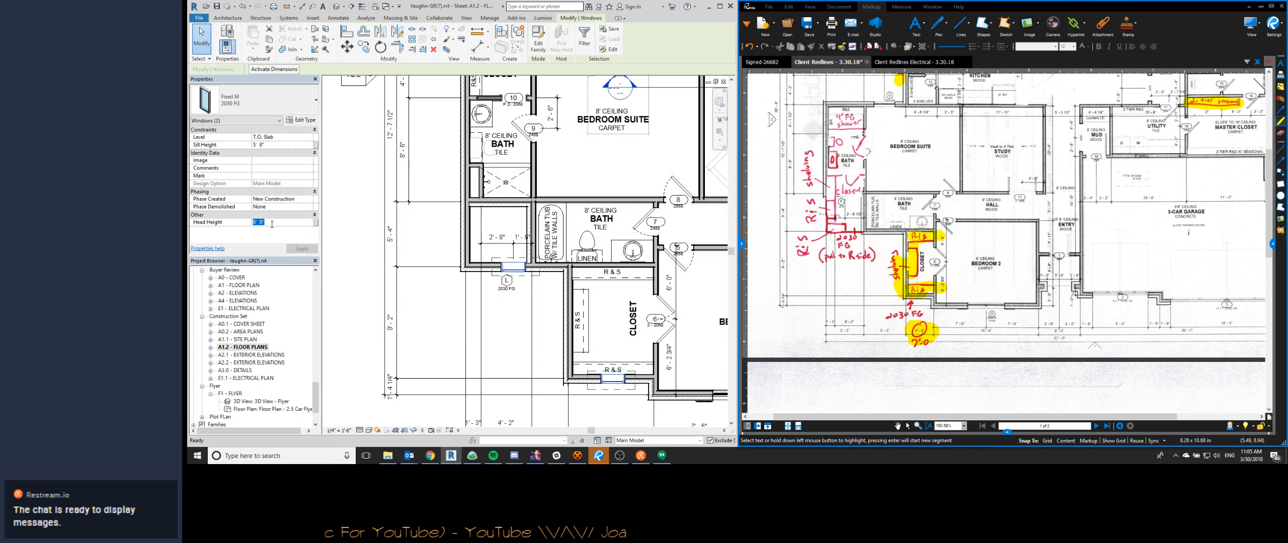
left_click(606, 329)
left_click(594, 389)
left_click(490, 275, "ctrl")
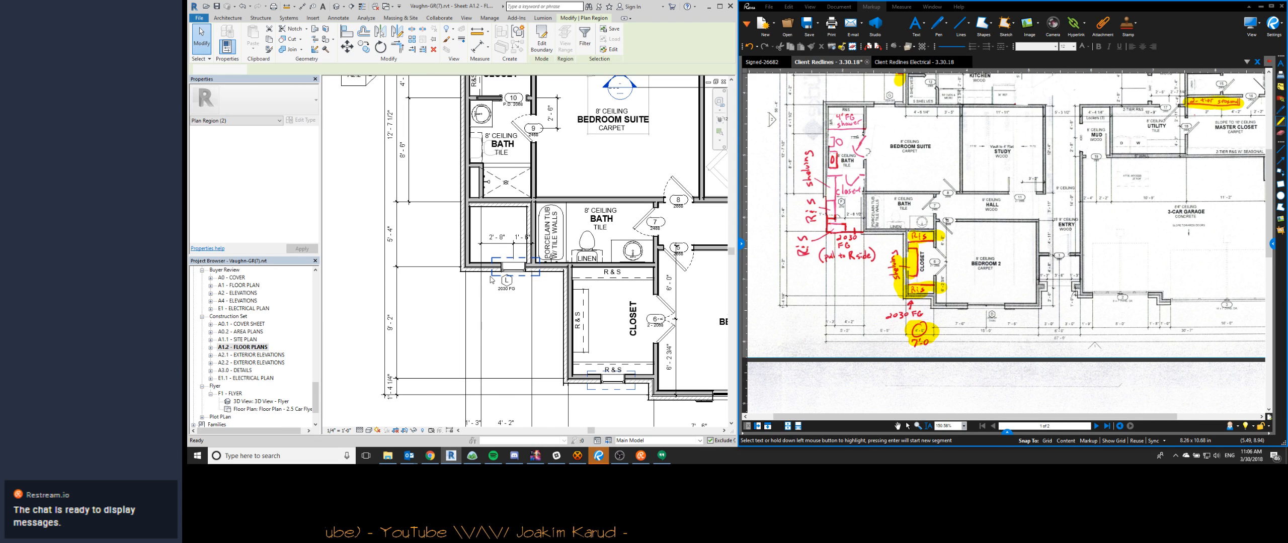
left_click(543, 348)
- Tag the Bedroom 2 closet's front window with a Window Tag with Size centered below it
key("t")
key("g")
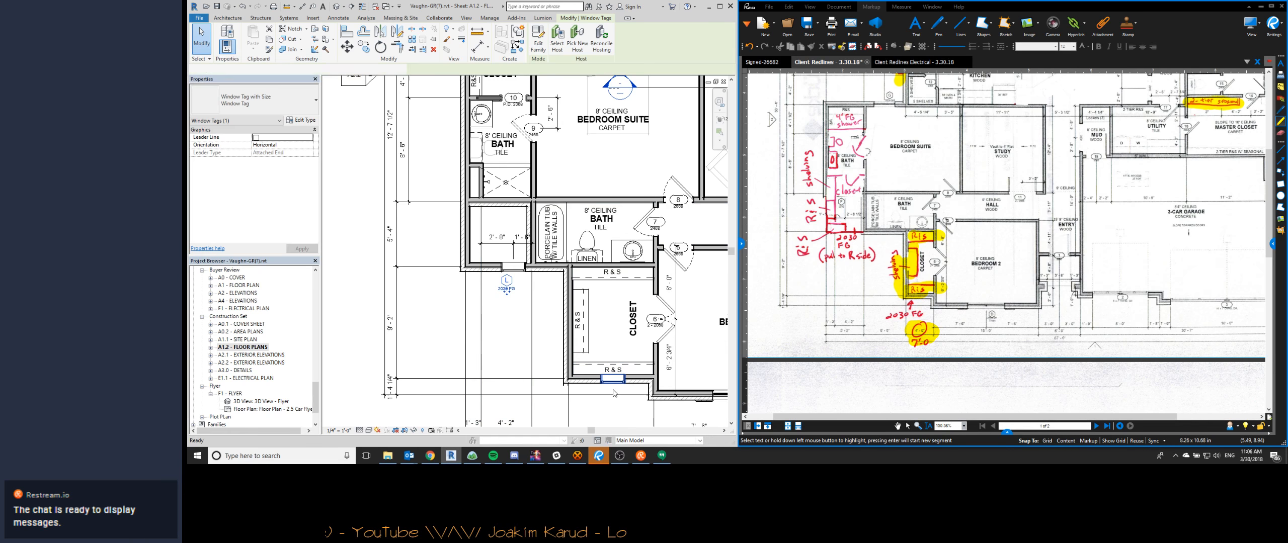
left_click(613, 391)
key("Escape")
scroll(611, 394, "up", 5)
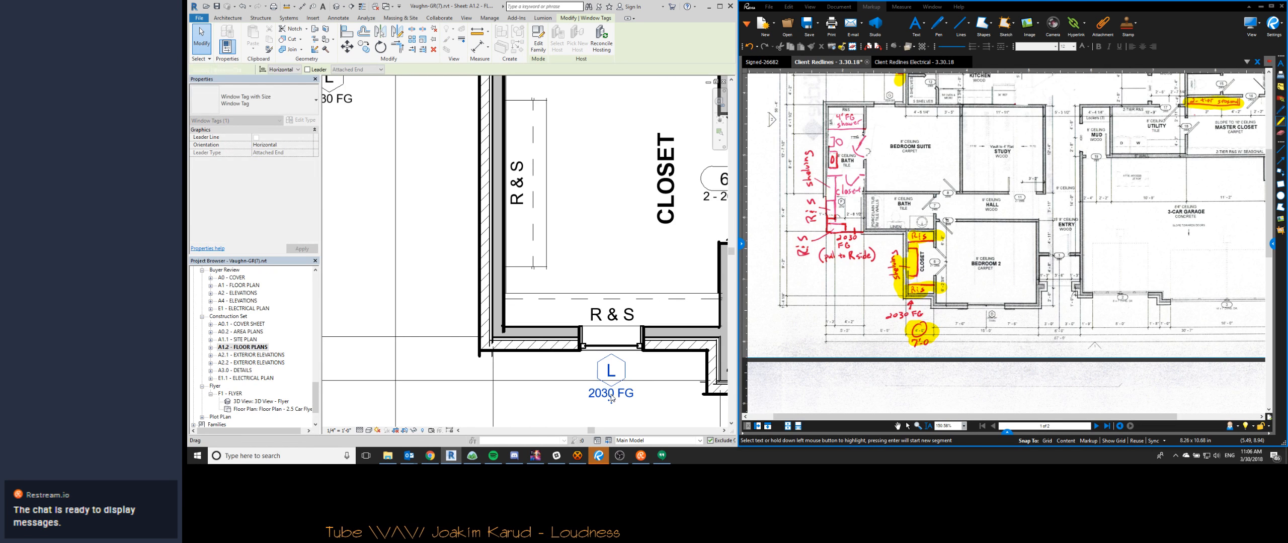
key("Escape")
- Highlight the completed 2030 FG window notes beside the bath and below the Bedroom 2 closet in the Client Redlines PDF
scroll(594, 317, "down", 3)
left_click_drag(478, 212, 485, 213)
left_click_drag(832, 238, 875, 258)
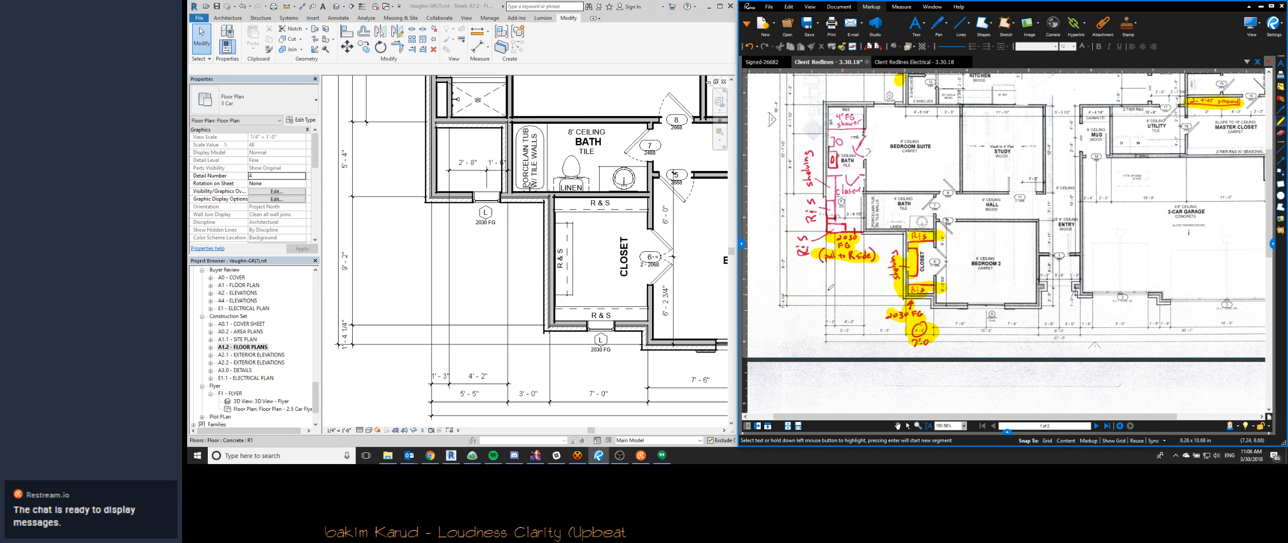
scroll(527, 316, "down", 2)
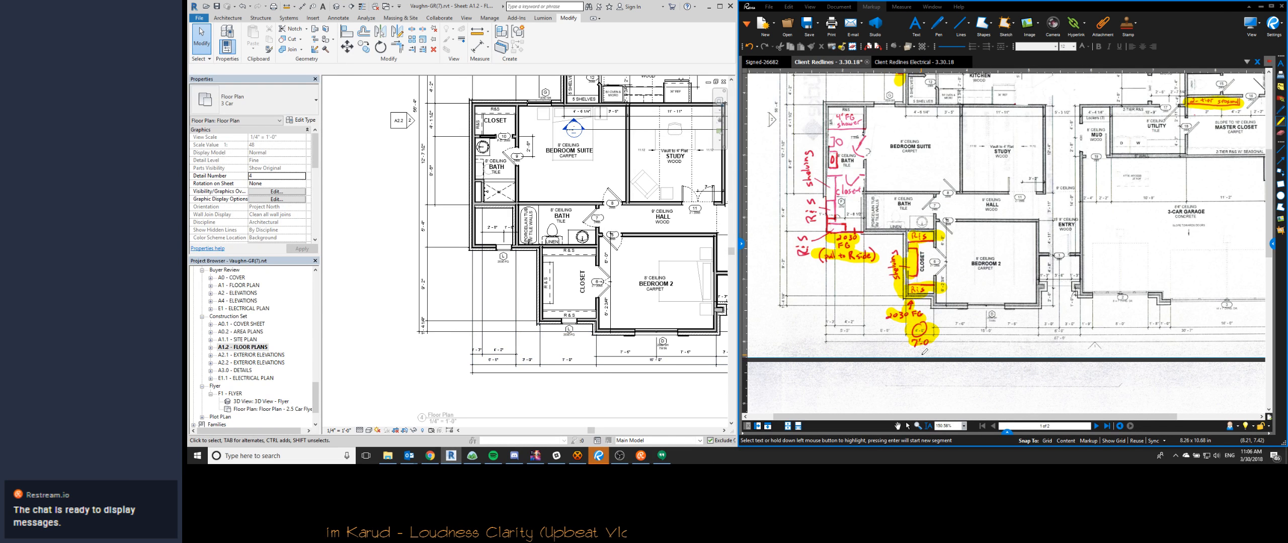
scroll(924, 352, "down", 2)
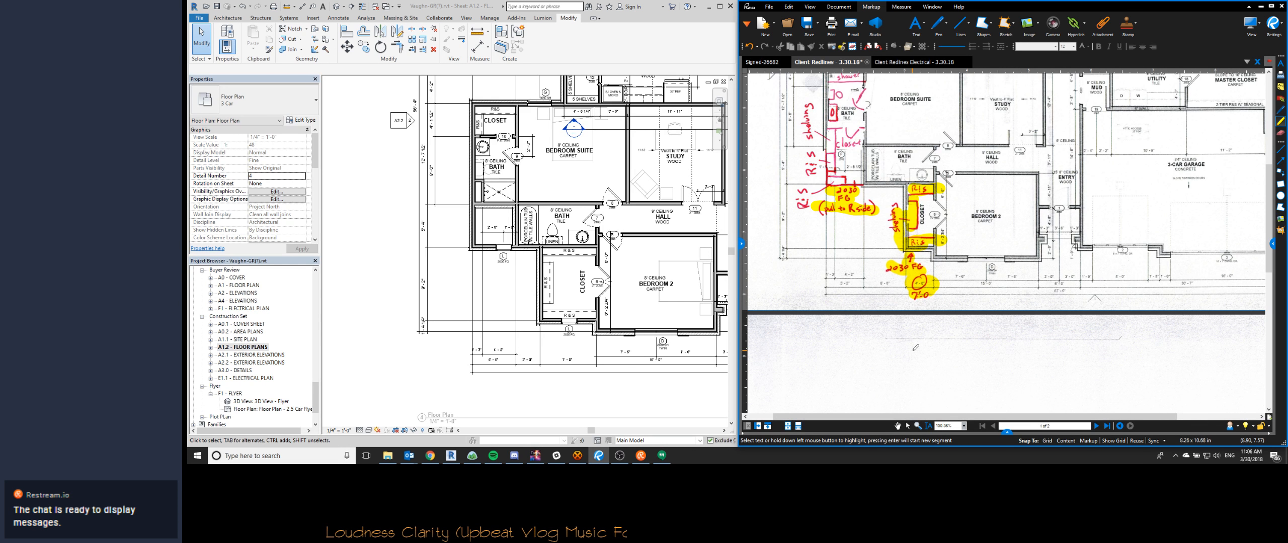
- Match the brick wall between the enclosed space and the tub to the suite bath's interior 3 1/2" stud wall type
left_click(506, 282)
scroll(505, 282, "down", 2)
middle_click_drag(508, 186, 446, 145)
scroll(446, 145, "up", 1)
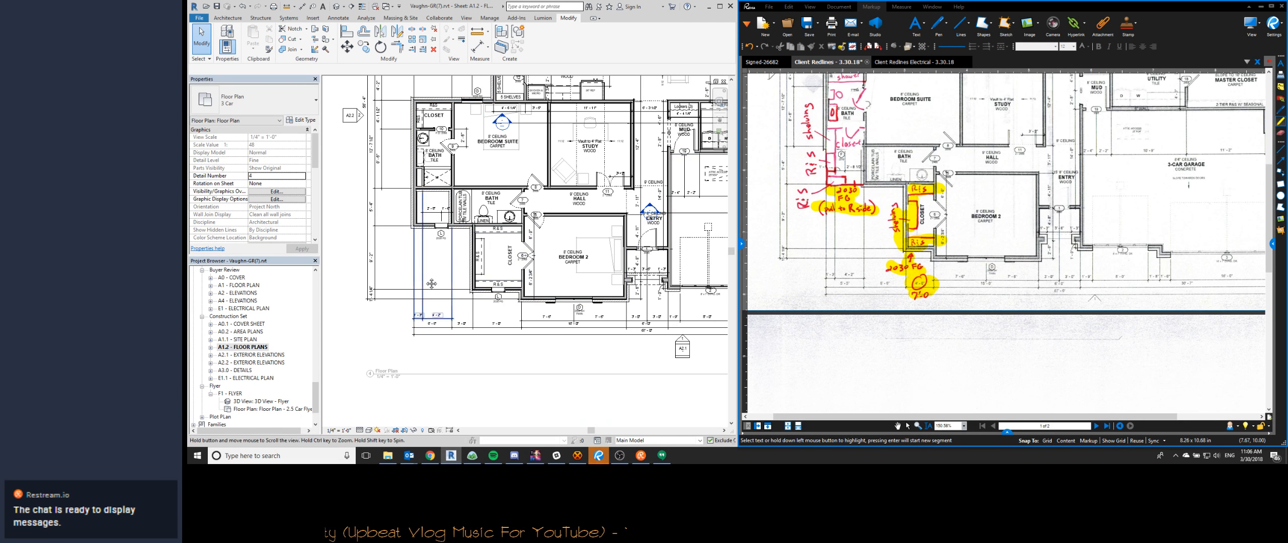
scroll(523, 221, "up", 4)
scroll(534, 237, "down", 2)
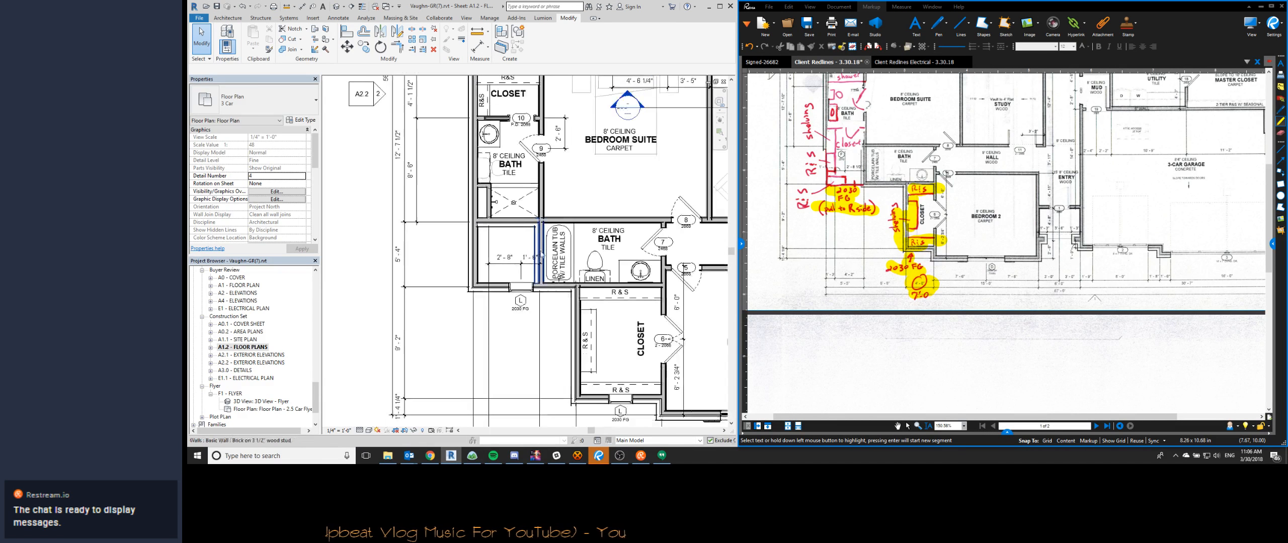
left_click(578, 247)
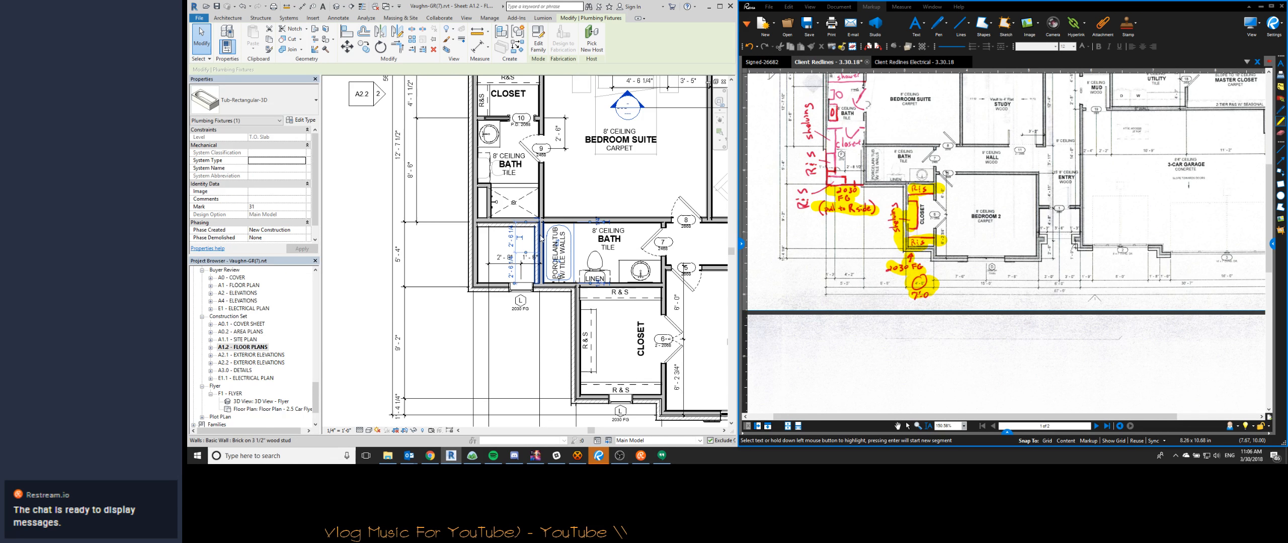
scroll(538, 238, "up", 2)
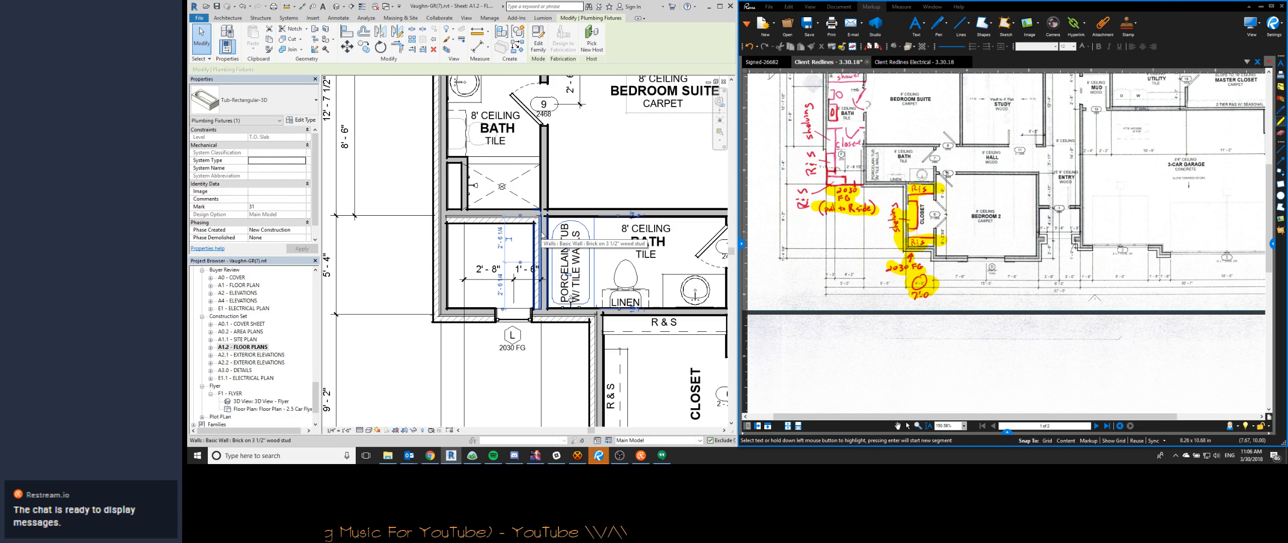
left_click(539, 251)
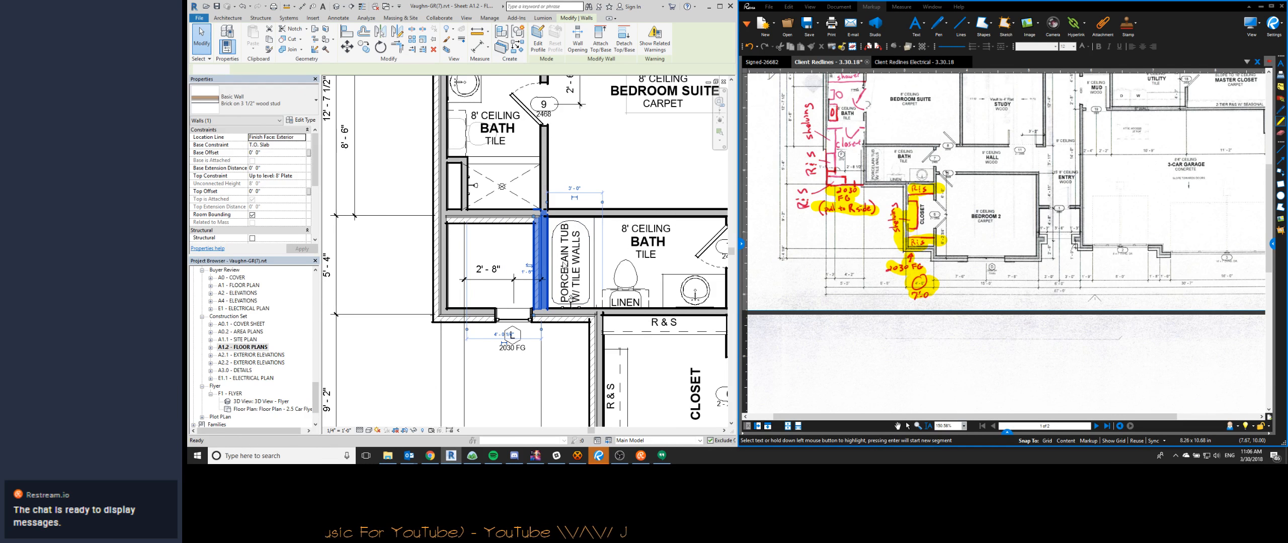
key("Escape")
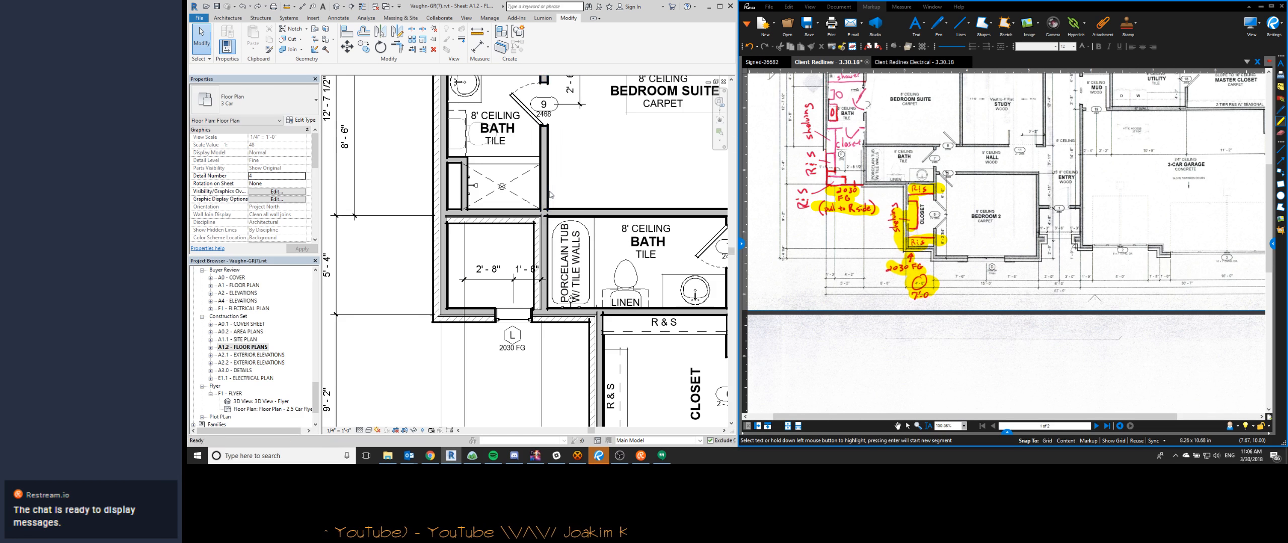
key("m")
key("a")
left_click(547, 196)
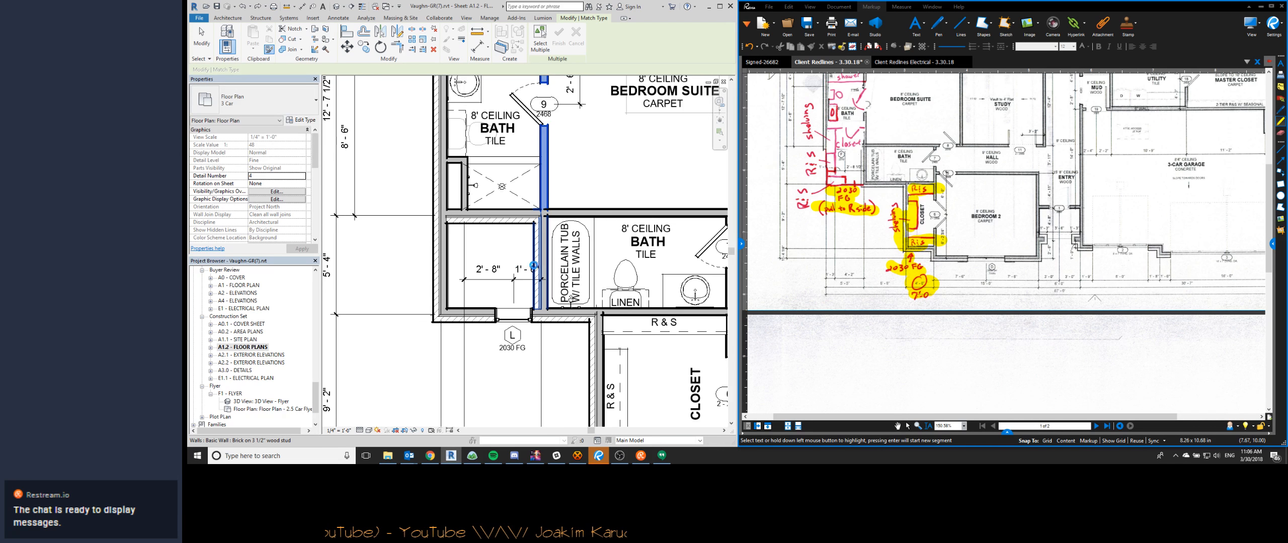
left_click(556, 273)
- Align the converted tub wall with the face of the suite bath's interior wall beside the shower
key("a")
key("l")
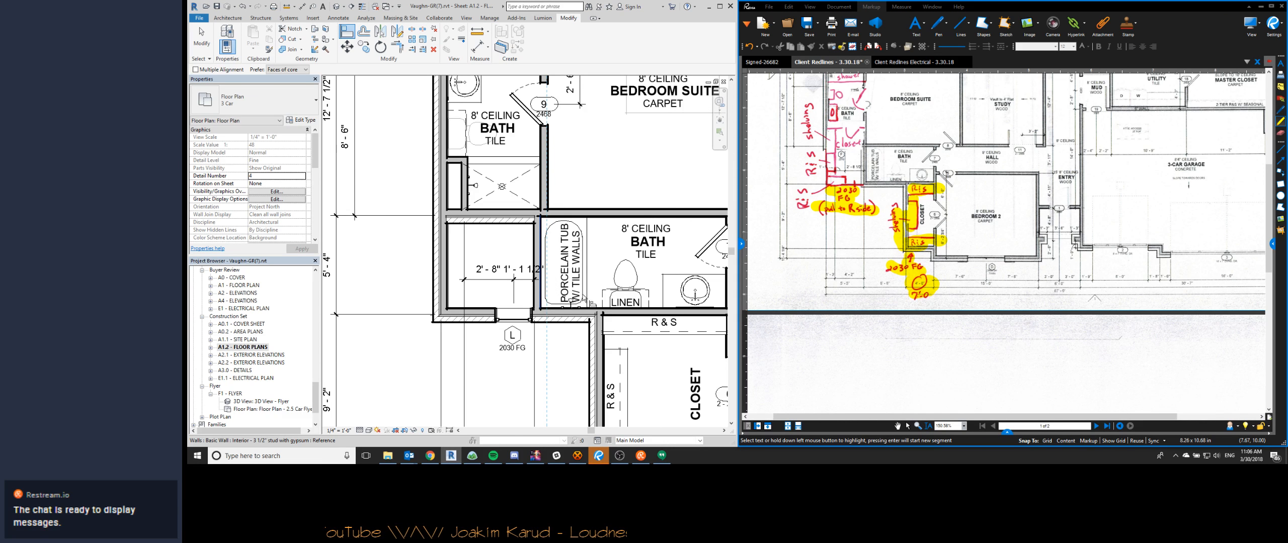
key("Escape")
- Try deleting the brick wall between the suite bath's shower and the enclosed space, and undo the deletion
middle_click_drag(521, 243, 585, 270)
left_click(573, 248)
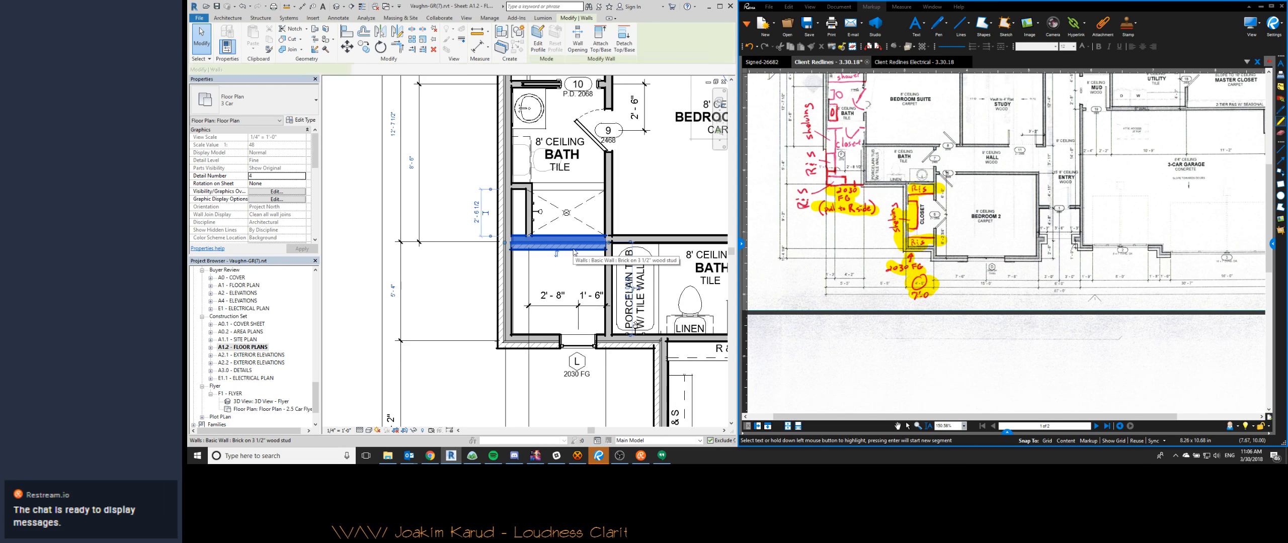
key("Escape")
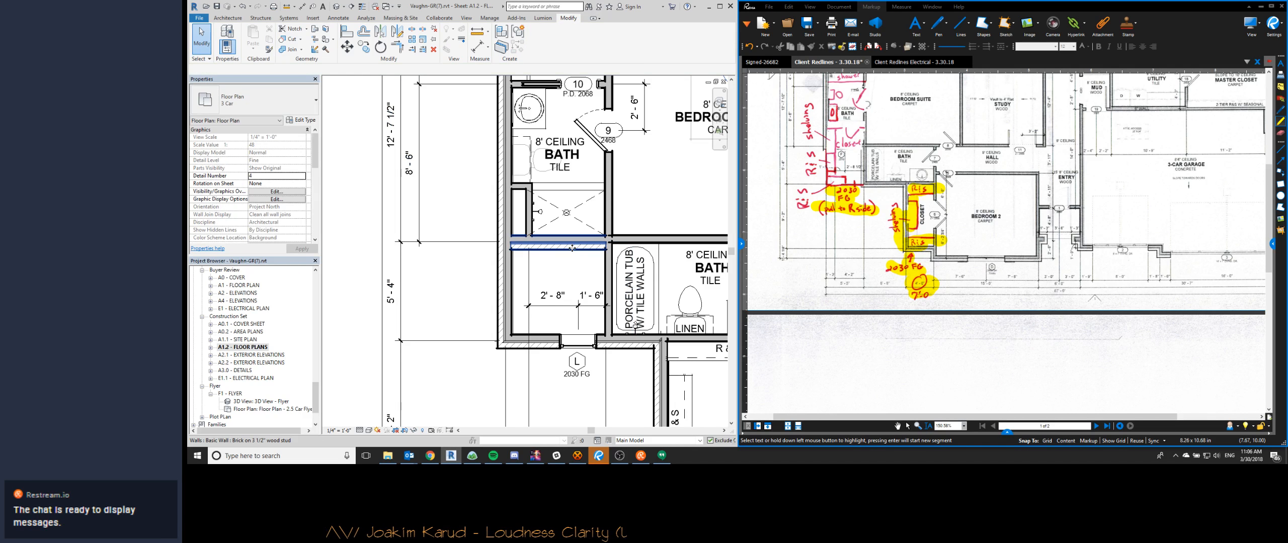
left_click(571, 248)
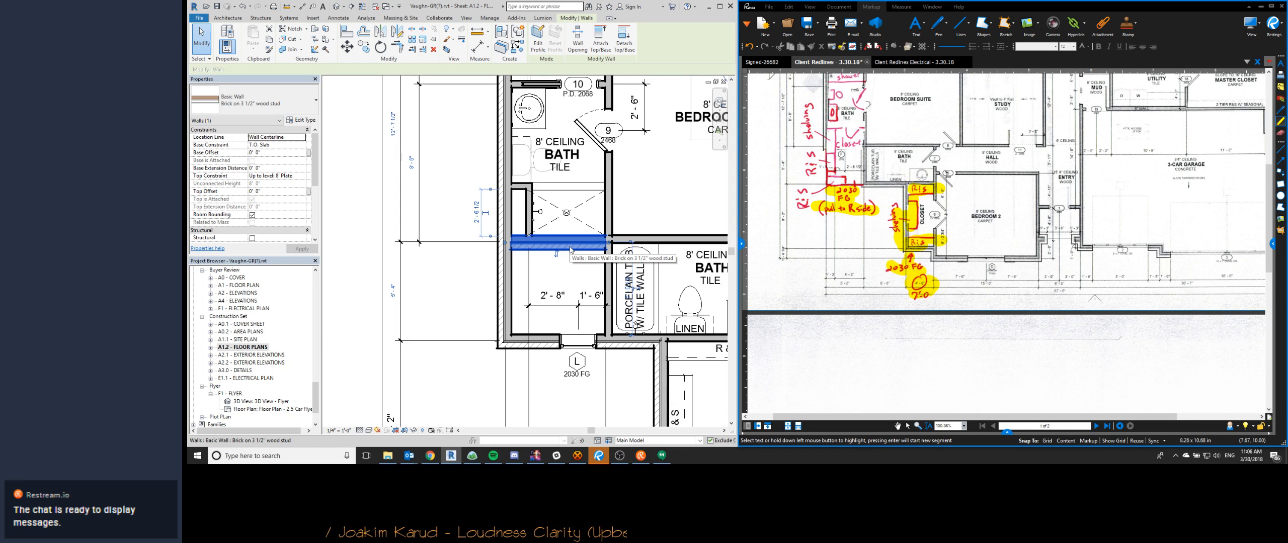
key("Escape")
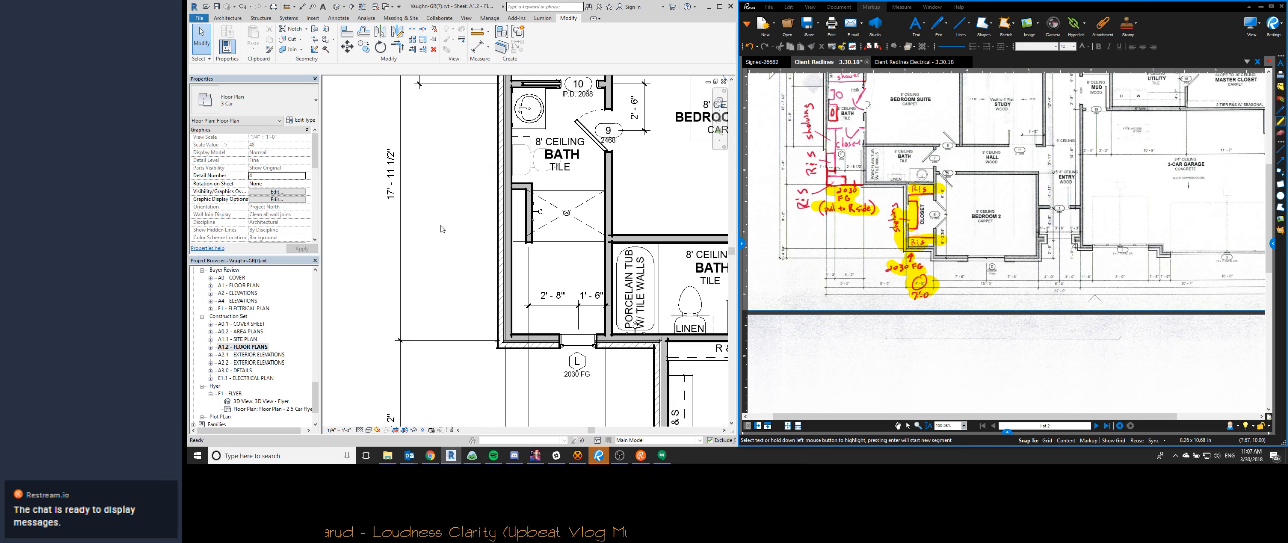
key("ctrl+z")
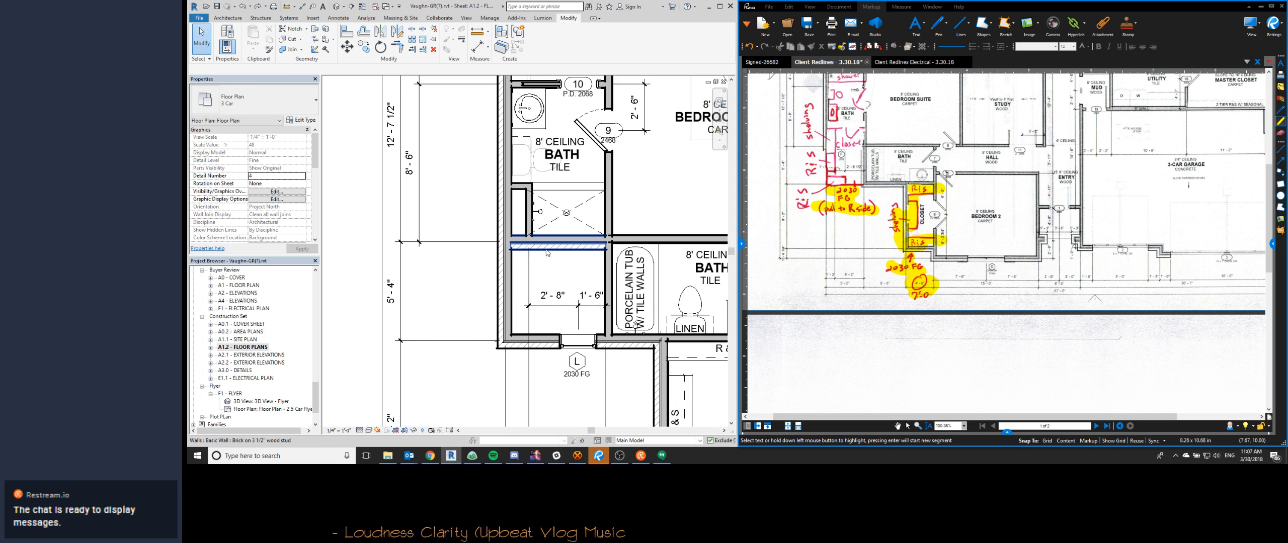
- Match the brick wall between the suite bath's shower and the enclosed space to the interior wall above the adjoining hall bath
key("m")
key("a")
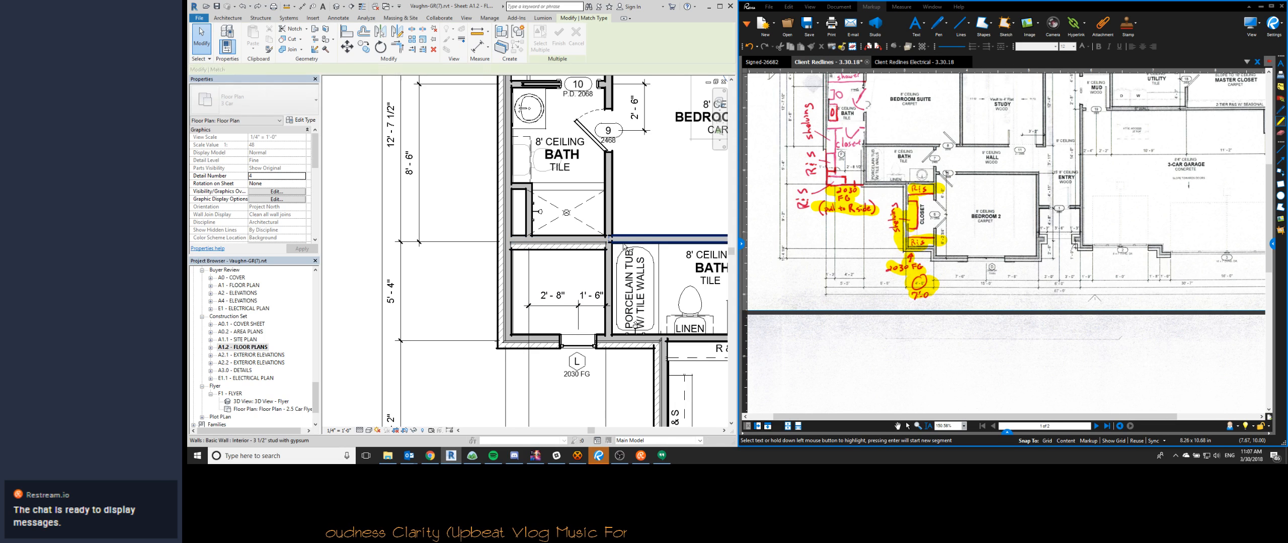
left_click(674, 243)
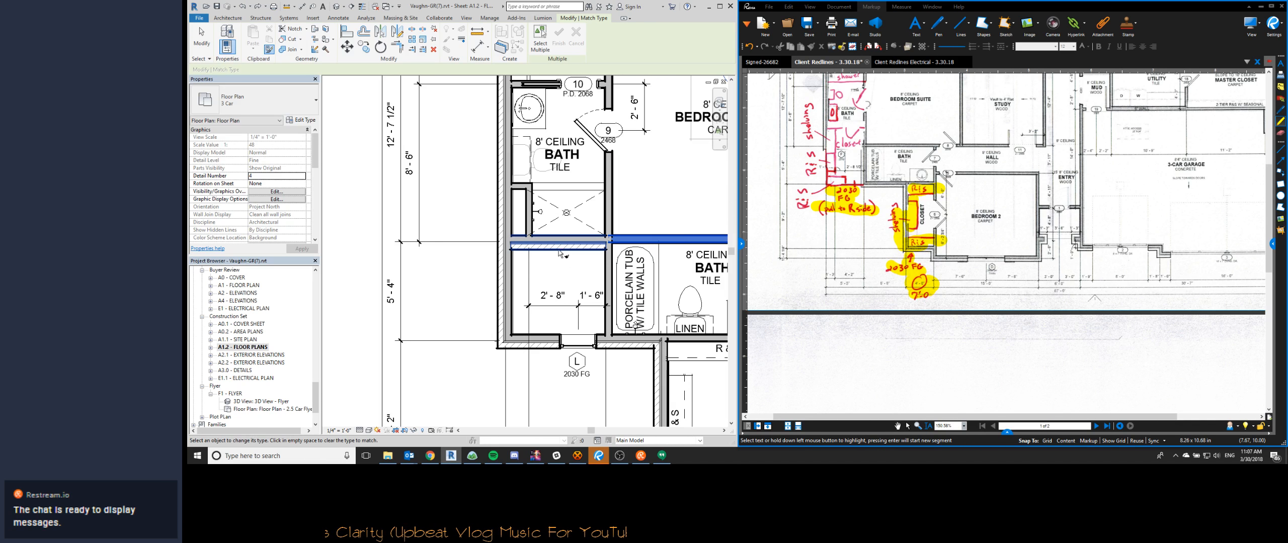
left_click(560, 291)
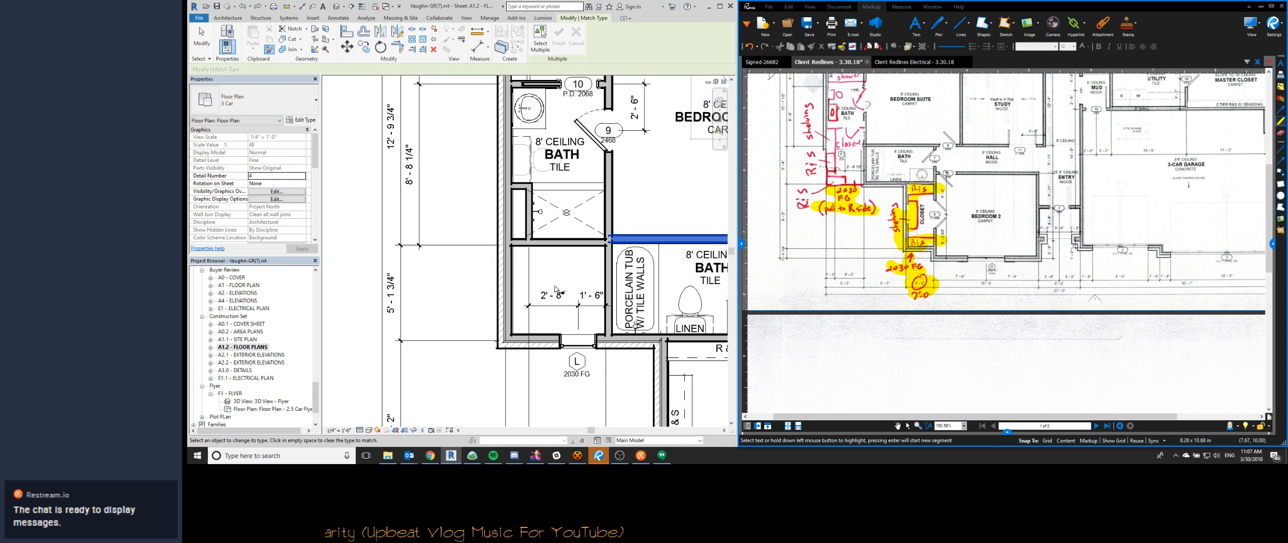
key("Escape")
- Review the revised suite bath, closet and exterior dimensions on the floor plan against the client redlines
middle_click_drag(842, 184, 855, 263)
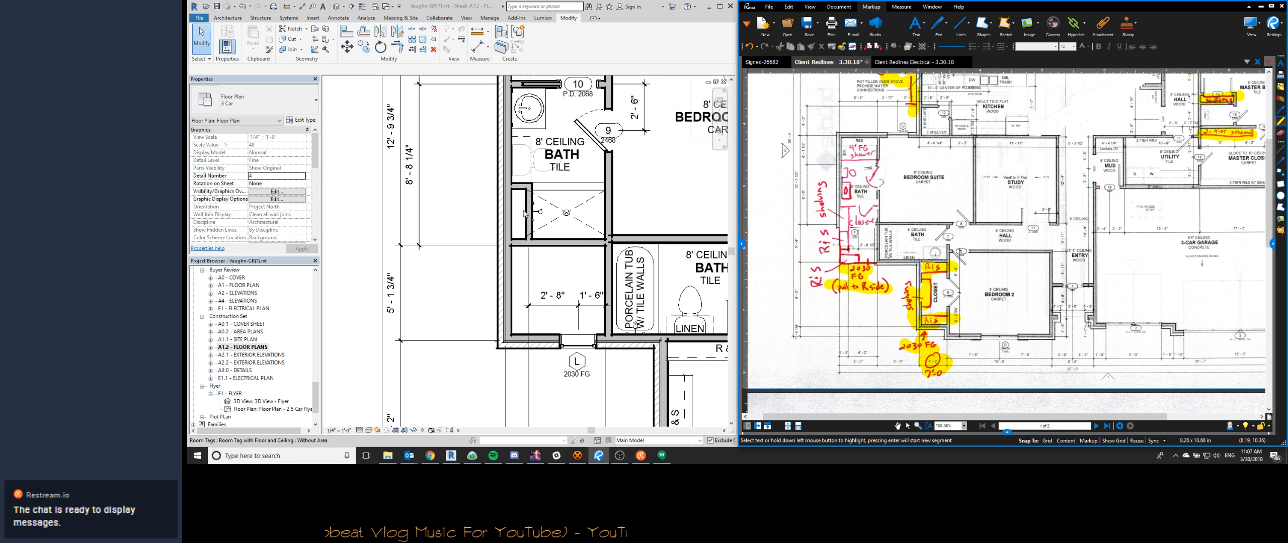
scroll(526, 281, "down", 1)
middle_click_drag(546, 131, 541, 208)
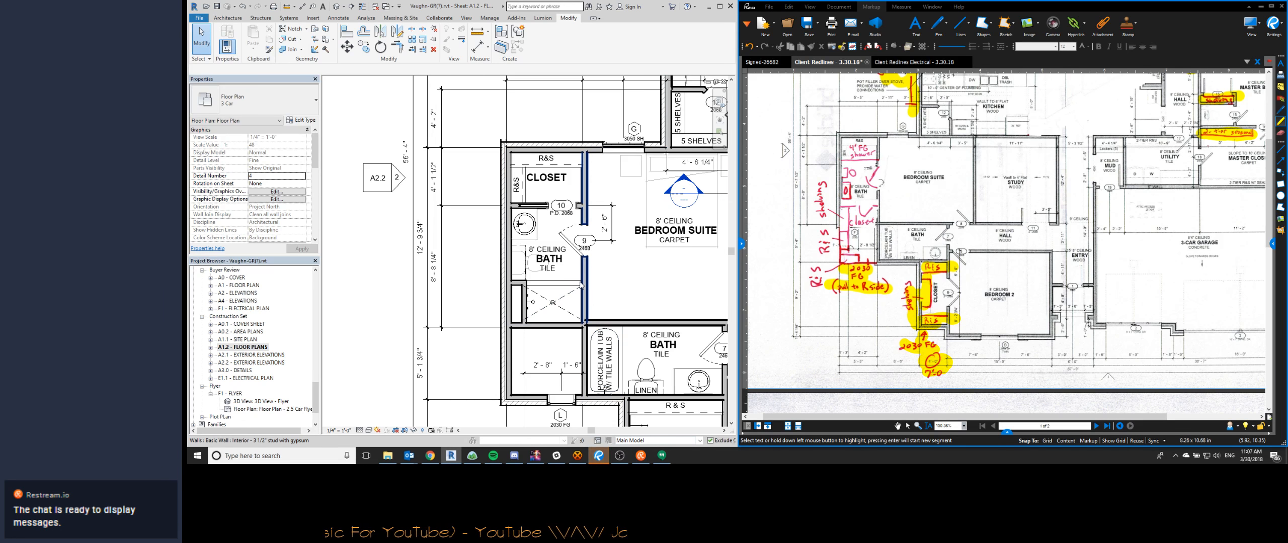
scroll(553, 312, "up", 2)
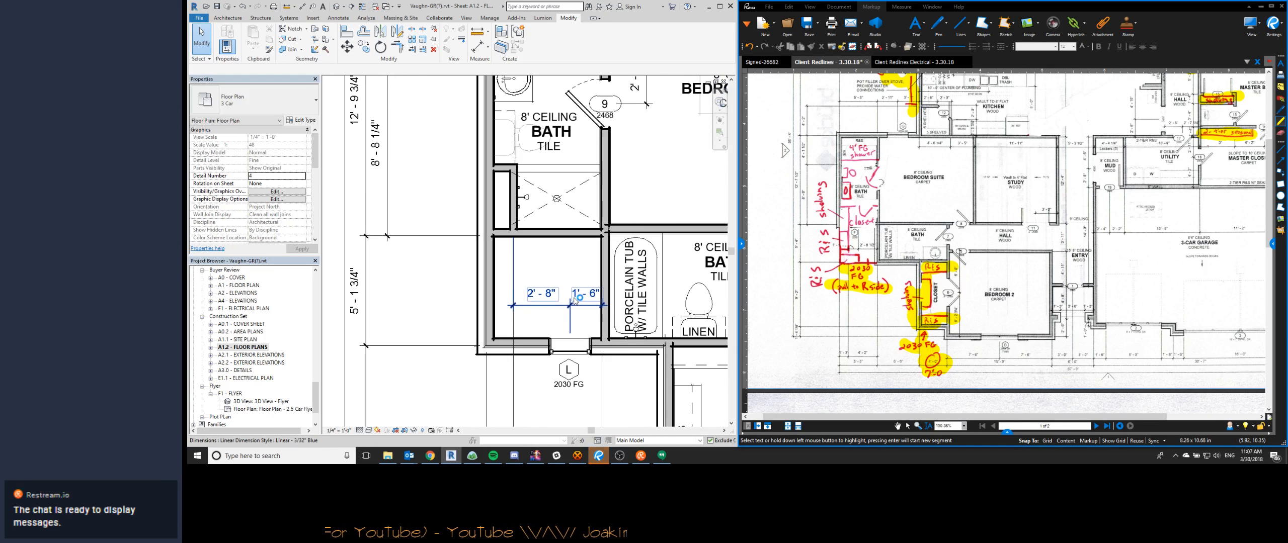
scroll(510, 256, "down", 4)
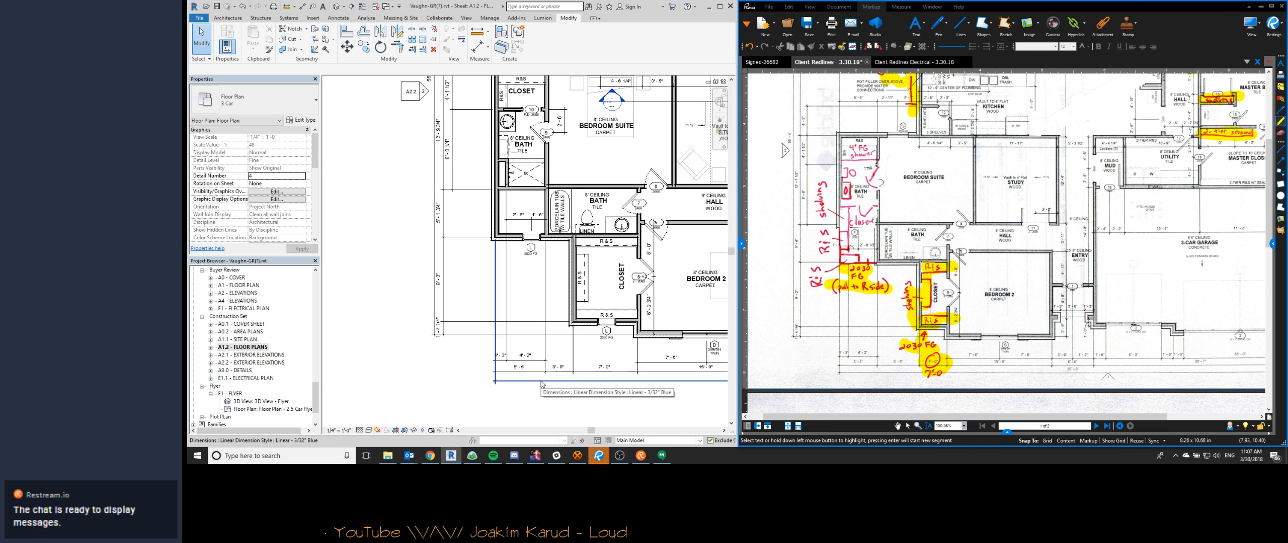
middle_click_drag(536, 283, 522, 320)
scroll(518, 308, "down", 1)
- In the 3D view, edit the footprint of the roof over the Bedroom 2 closet, moving the sketch line beside the gable outward about 3 feet
key("ctrl+Tab")
middle_click_drag(546, 234, 546, 232)
scroll(545, 231, "down", 1)
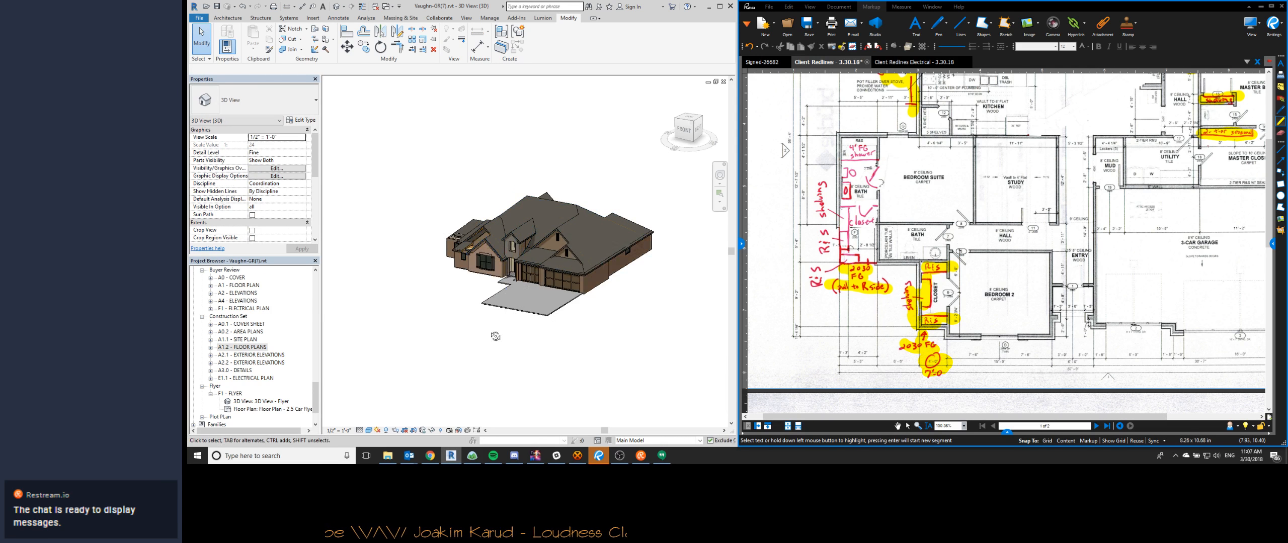
middle_click_drag(494, 336, 621, 336, "shift")
scroll(524, 264, "up", 4)
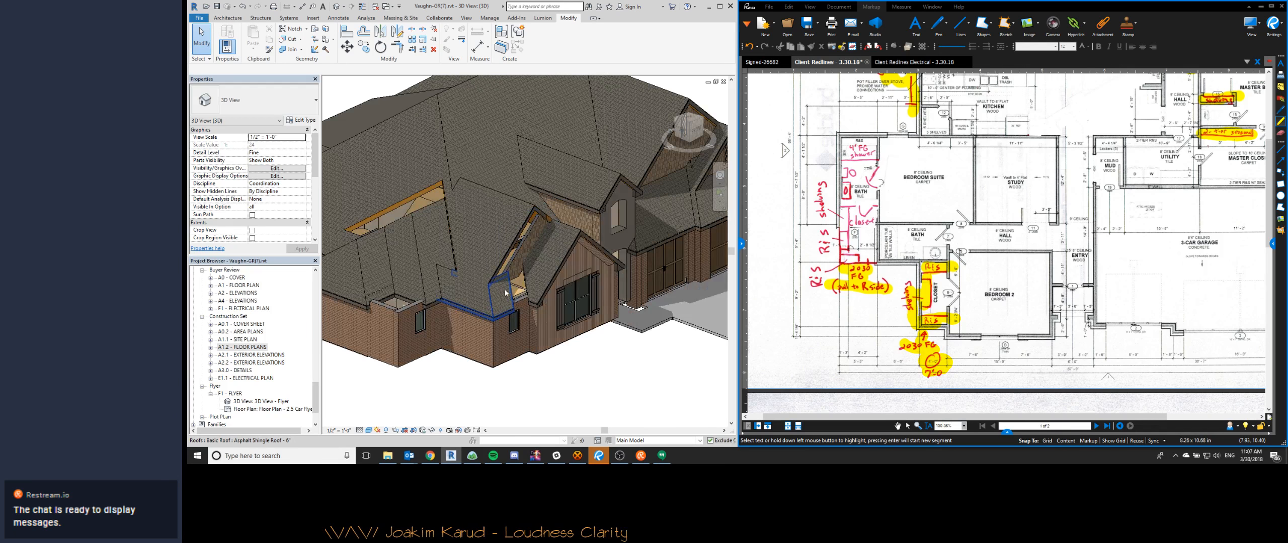
scroll(506, 287, "up", 4)
double_click(475, 336)
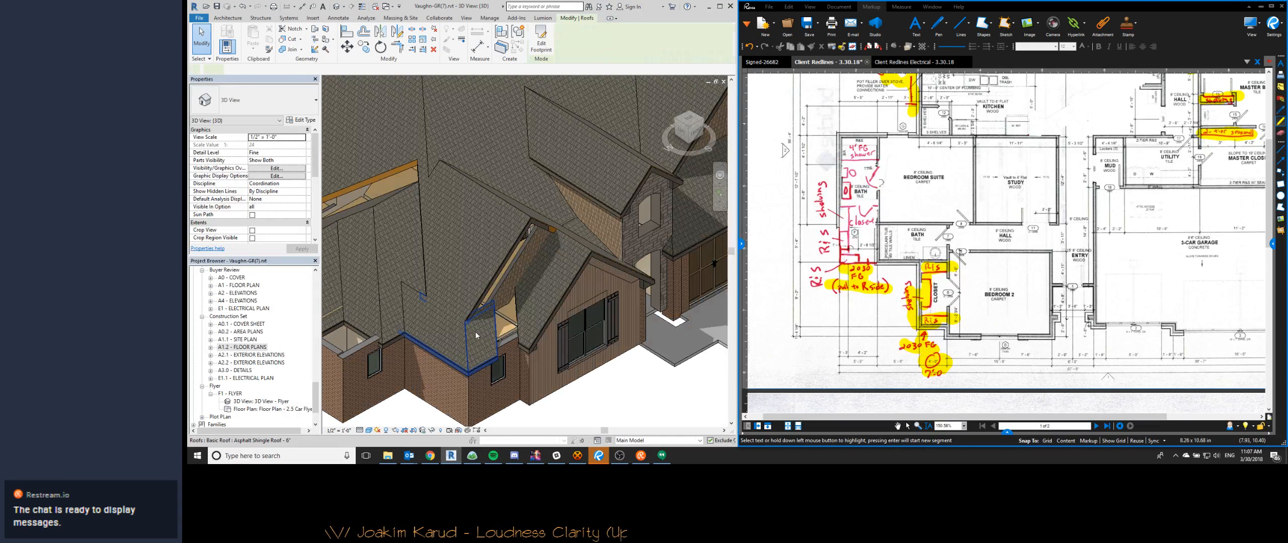
left_click(497, 339)
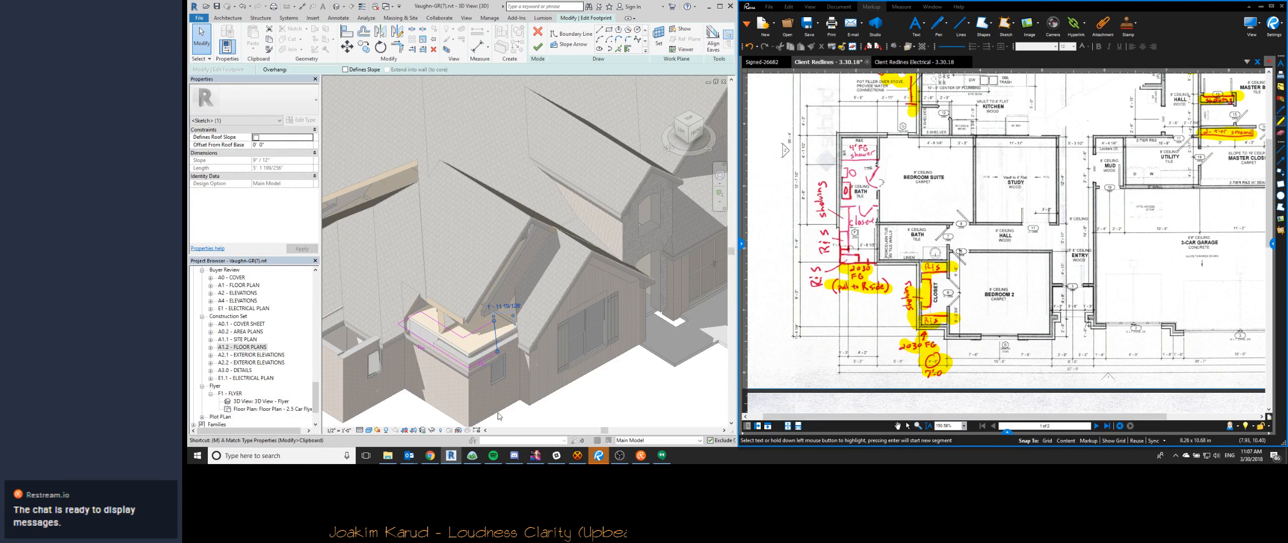
key("m")
key("v")
left_click(560, 417)
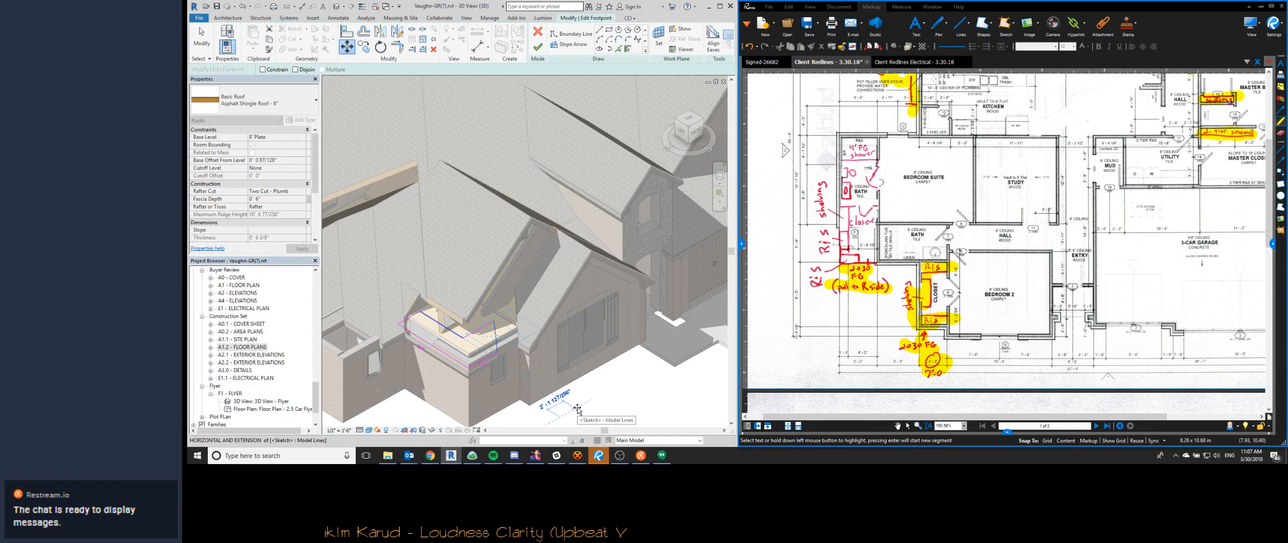
left_click(577, 408)
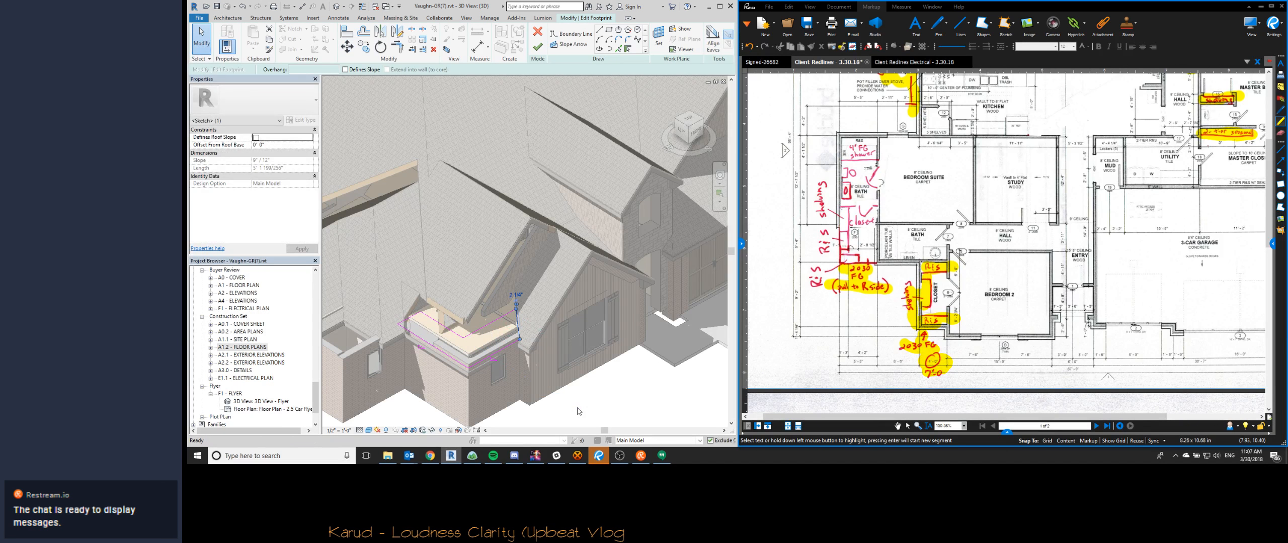
key("f")
key("s")
key("Escape")
- Edit the profile of the shake wall in the gable above the closet roof and align its sketch line with the roof edge
mouse_move(518, 315)
middle_mouse_down("shift")
mouse_move(454, 277)
mouse_move(408, 311)
mouse_move(434, 294)
middle_mouse_up("shift")
scroll(456, 226, "up", 3)
double_click(455, 226)
middle_click_drag(455, 225, 464, 213, "shift")
key("a")
key("l")
left_click(447, 167)
left_click(461, 172)
scroll(470, 229, "down", 3)
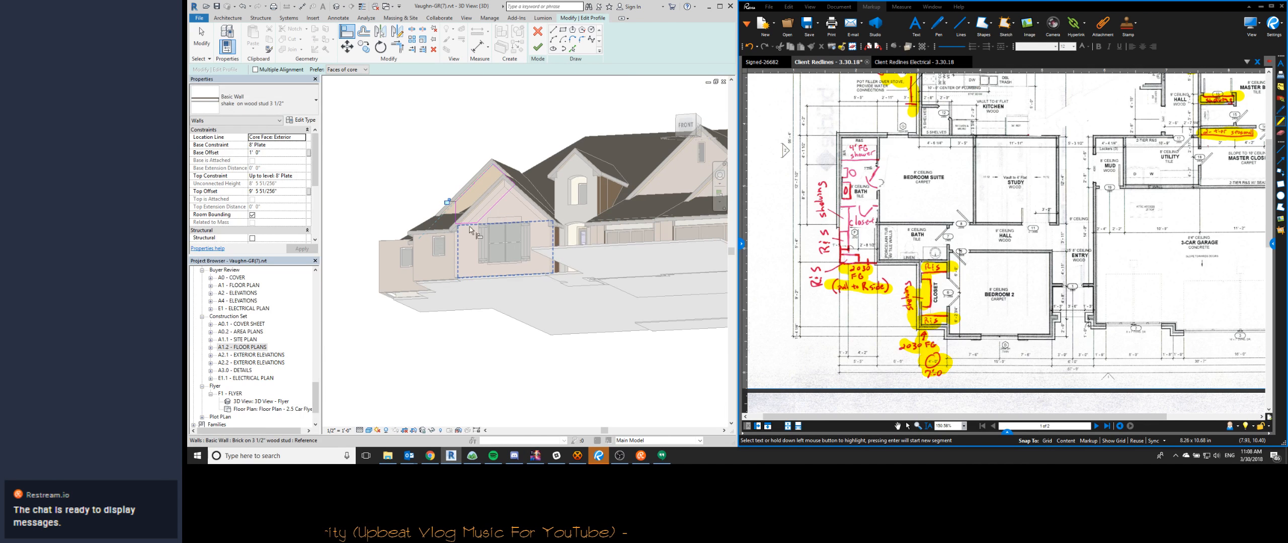
- Trim the shake wall profile's sloped and bottom lines into one corner, remove the leftover vertical line, and finish the profile
scroll(469, 229, "up", 8)
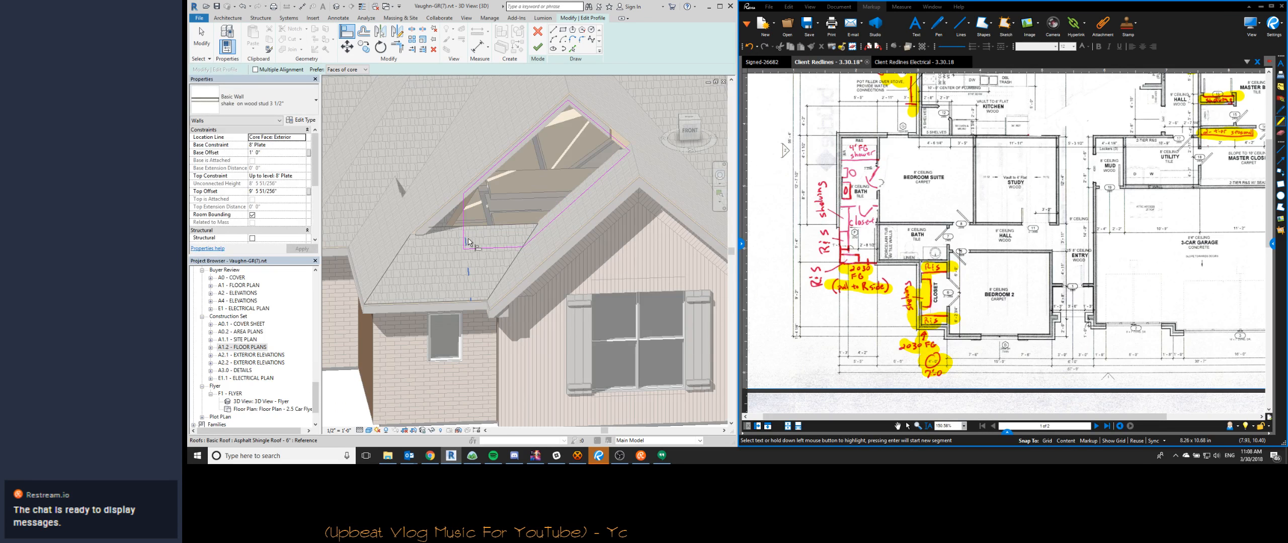
middle_click_drag(465, 237, 485, 209, "shift")
key("t")
key("r")
left_click(487, 256)
key("Escape")
key("Escape")
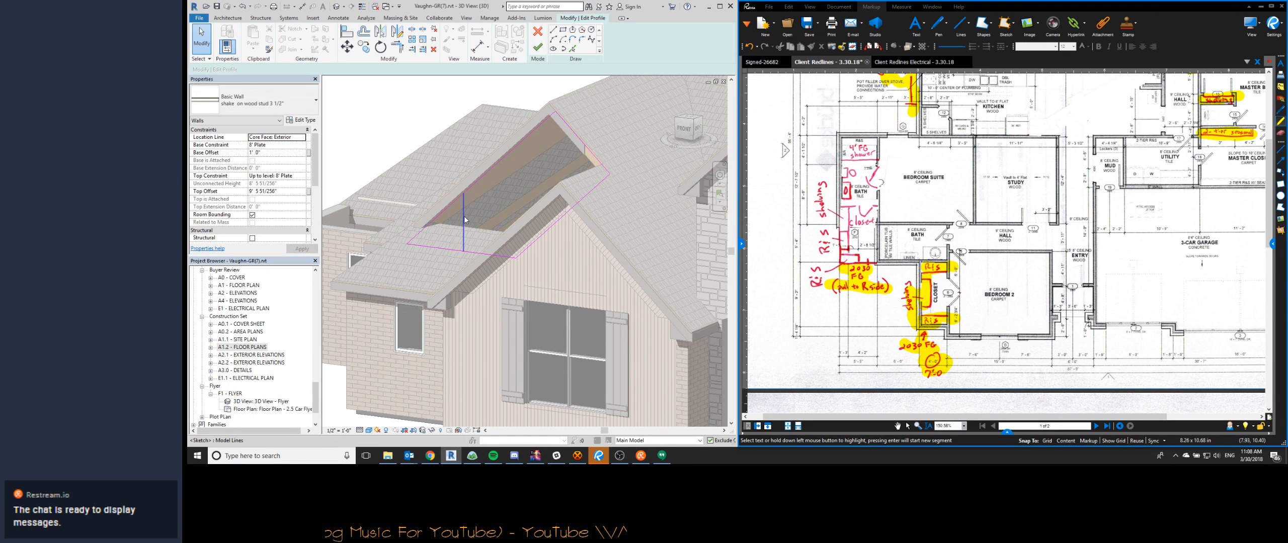
key("f")
key("f")
mouse_move(491, 236)
middle_mouse_down("shift")
mouse_move(487, 225)
mouse_move(496, 241)
middle_mouse_up("shift")
key("r")
key("p")
left_click(544, 248)
- Stretch the gable's right rake fascia down to the endpoint where it meets the neighbouring shingle roof
scroll(567, 151, "up", 6)
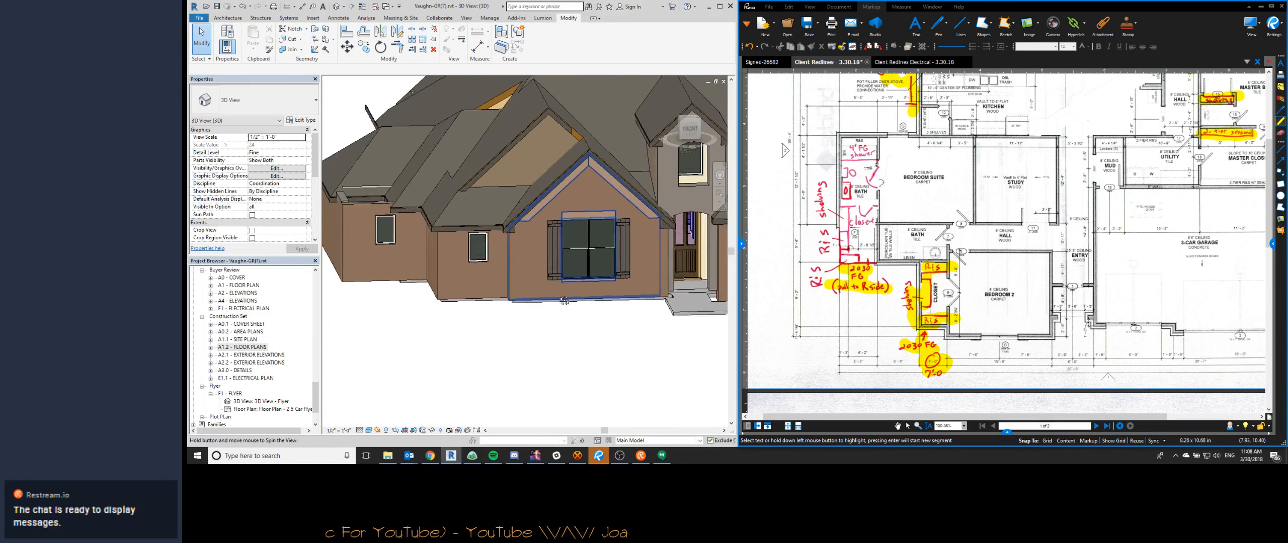
left_click(571, 96)
middle_click_drag(580, 118, 582, 229)
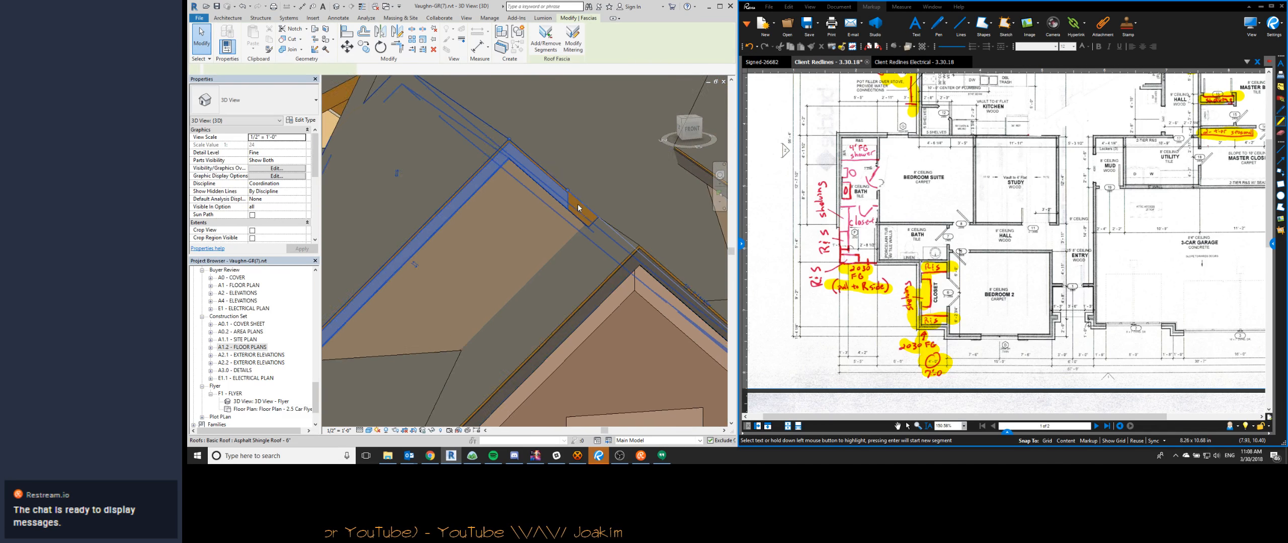
scroll(584, 226, "up", 2)
left_click_drag(565, 186, 586, 217)
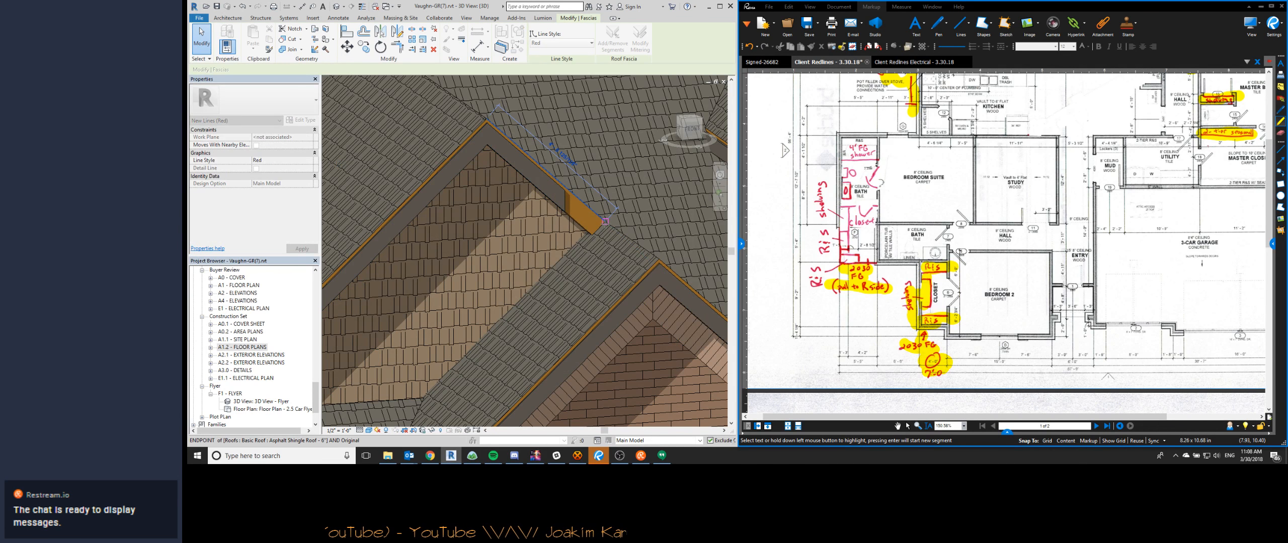
scroll(551, 229, "down", 3)
key("Escape")
- Stretch the lower end of the gable's left rake fascia to the roof endpoint at the valley
scroll(549, 221, "down", 2)
scroll(487, 251, "up", 7)
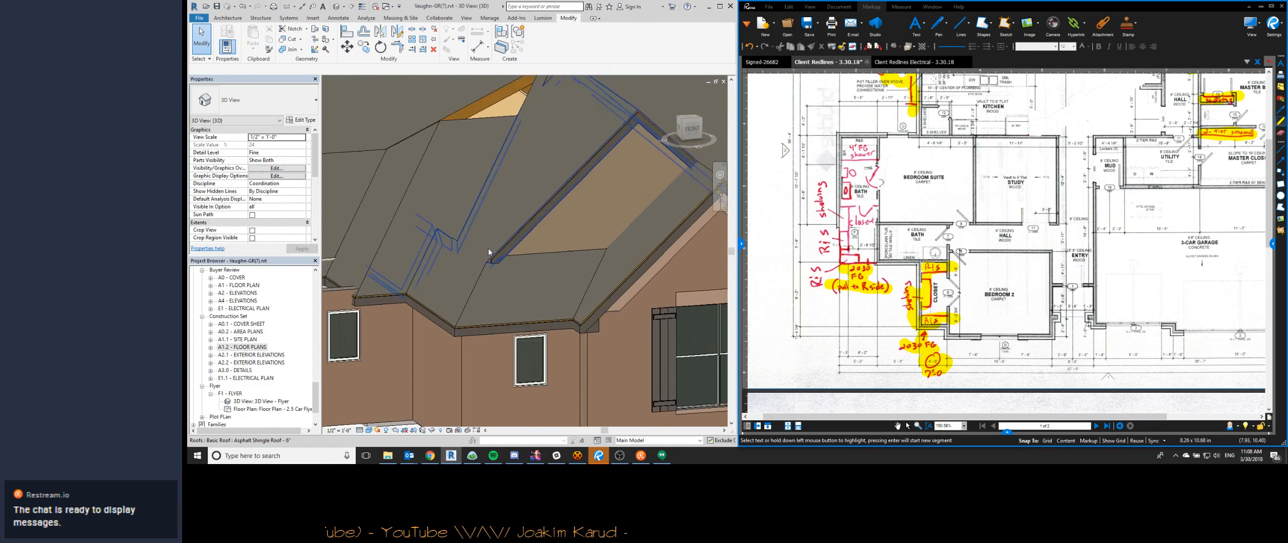
left_click(499, 262)
key("Escape")
scroll(475, 242, "down", 5)
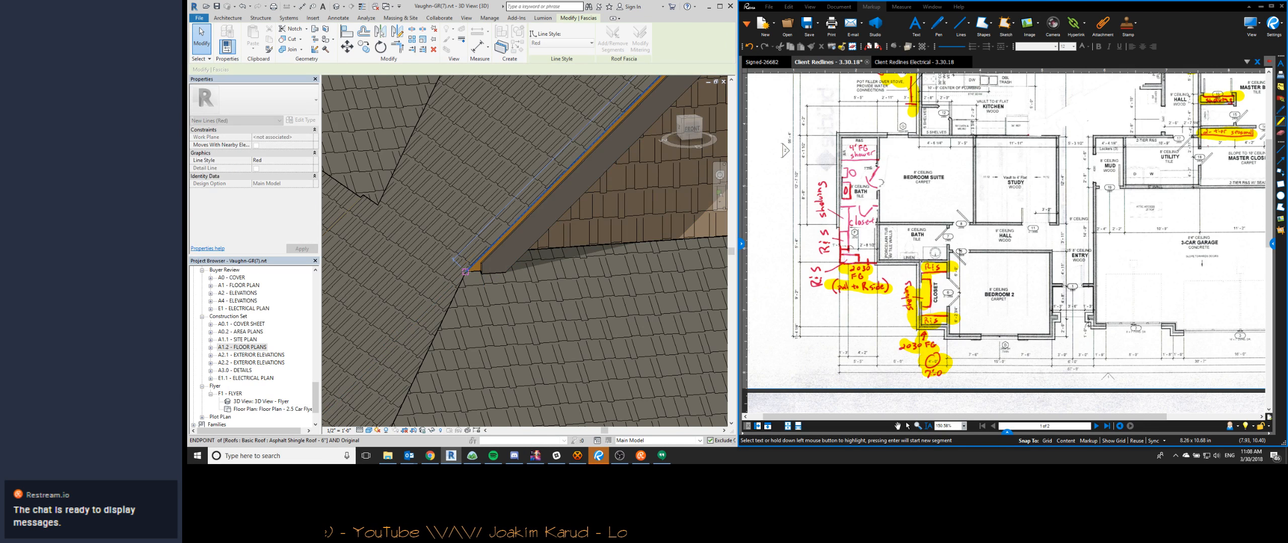
- Trim the notched corner of the suite bath roof's footprint to a full corner, finish the sketch, and delete the invalid spot dimensions
scroll(467, 224, "down", 3)
middle_click_drag(471, 236, 541, 297, "shift")
scroll(524, 222, "up", 2)
double_click(523, 222)
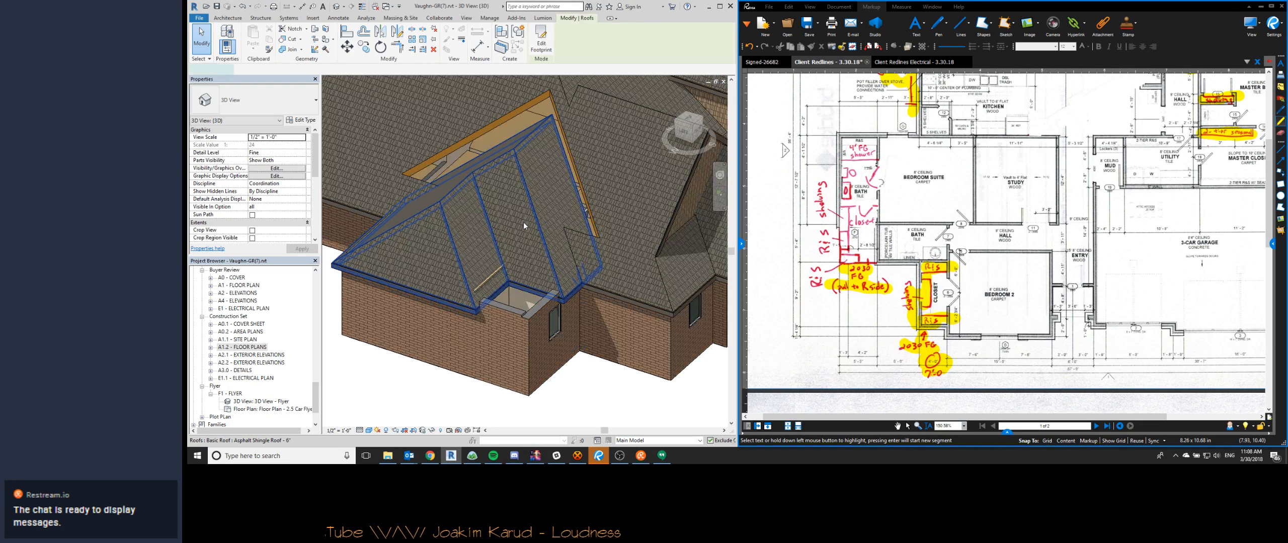
key("t")
key("r")
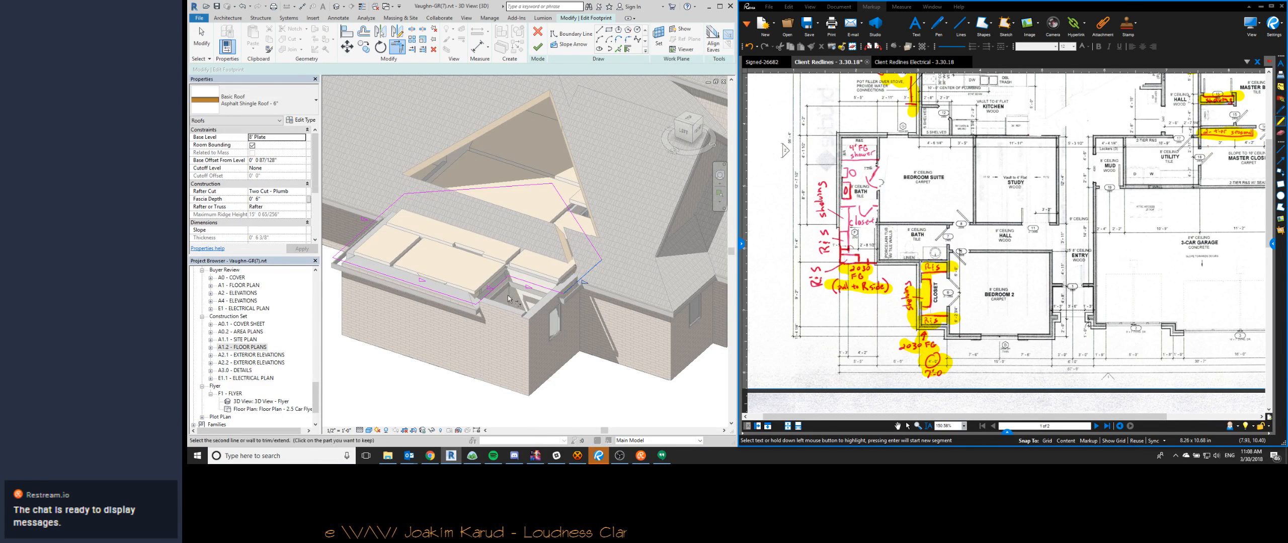
left_click(461, 301)
key("Escape")
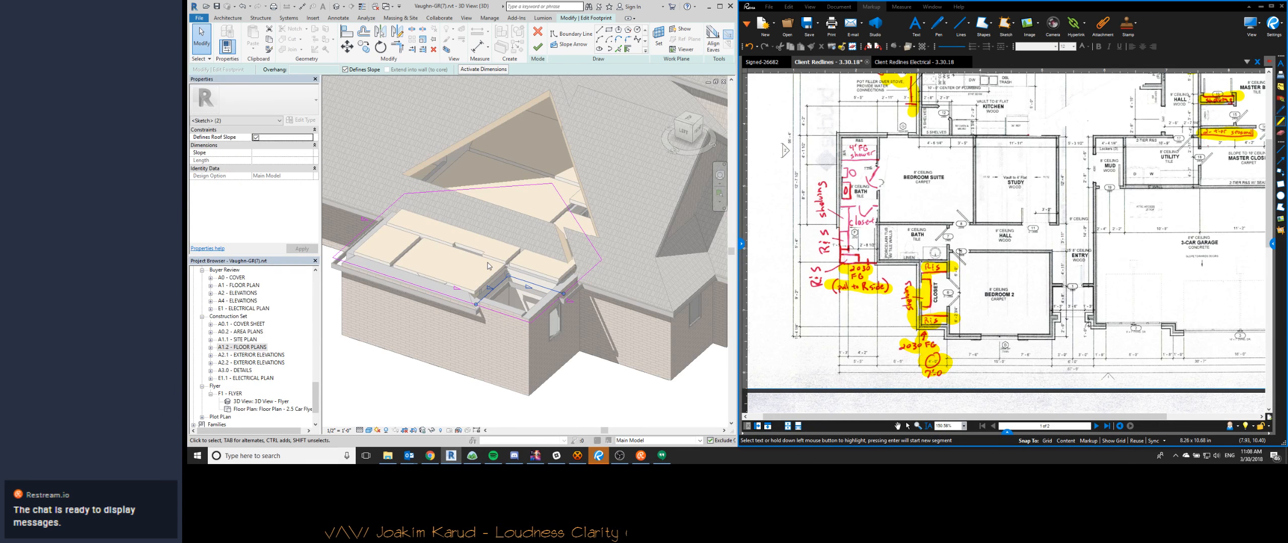
left_click(537, 46)
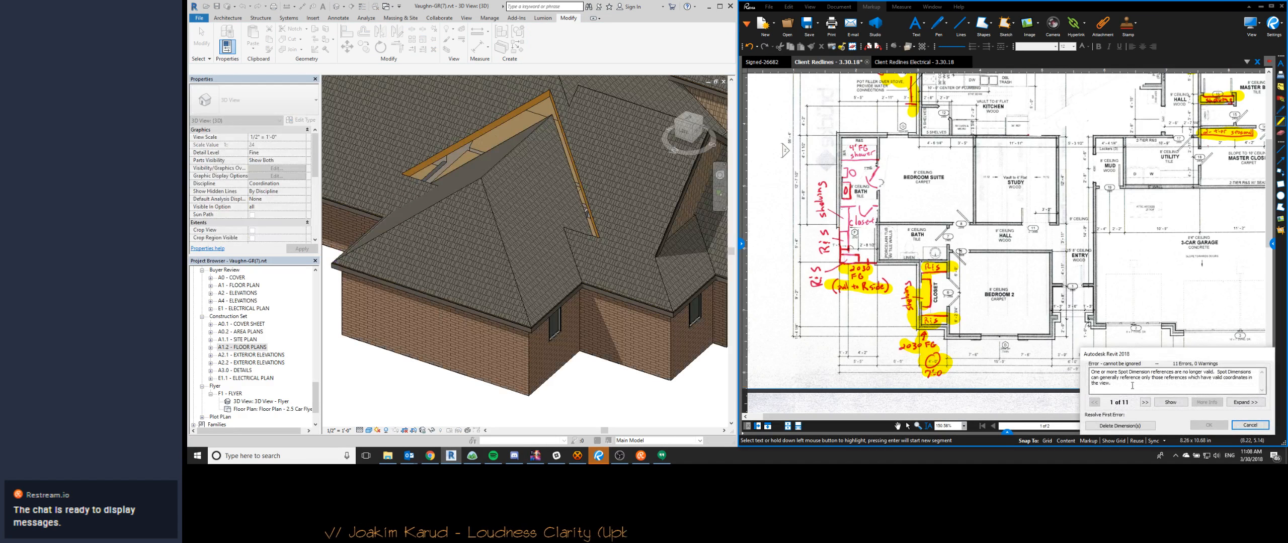
left_click(1120, 425)
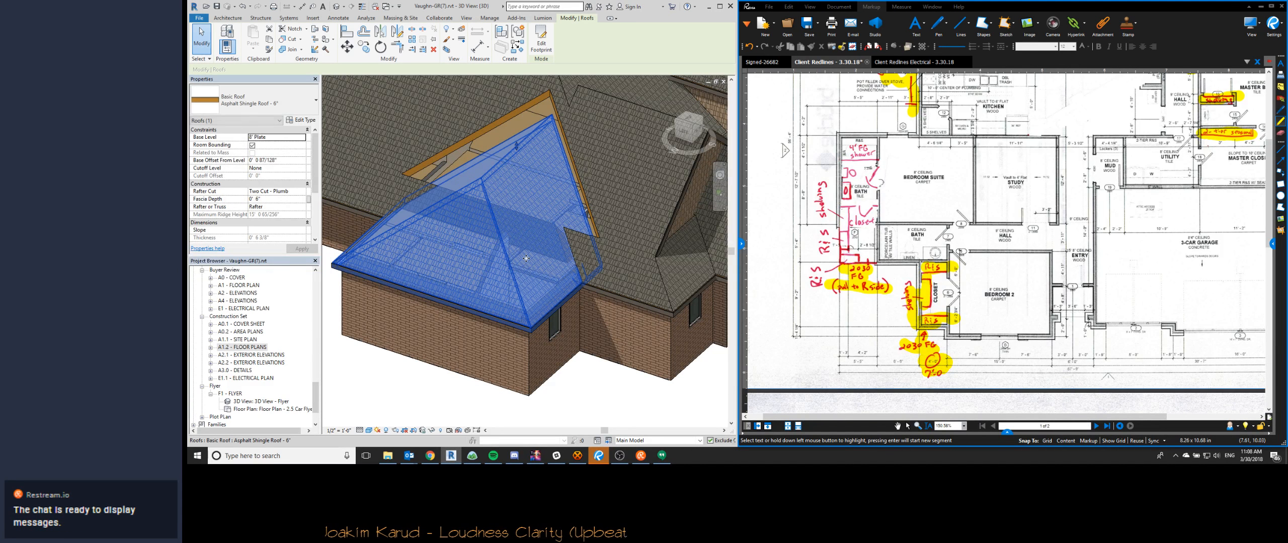
scroll(524, 249, "up", 2)
double_click(523, 249)
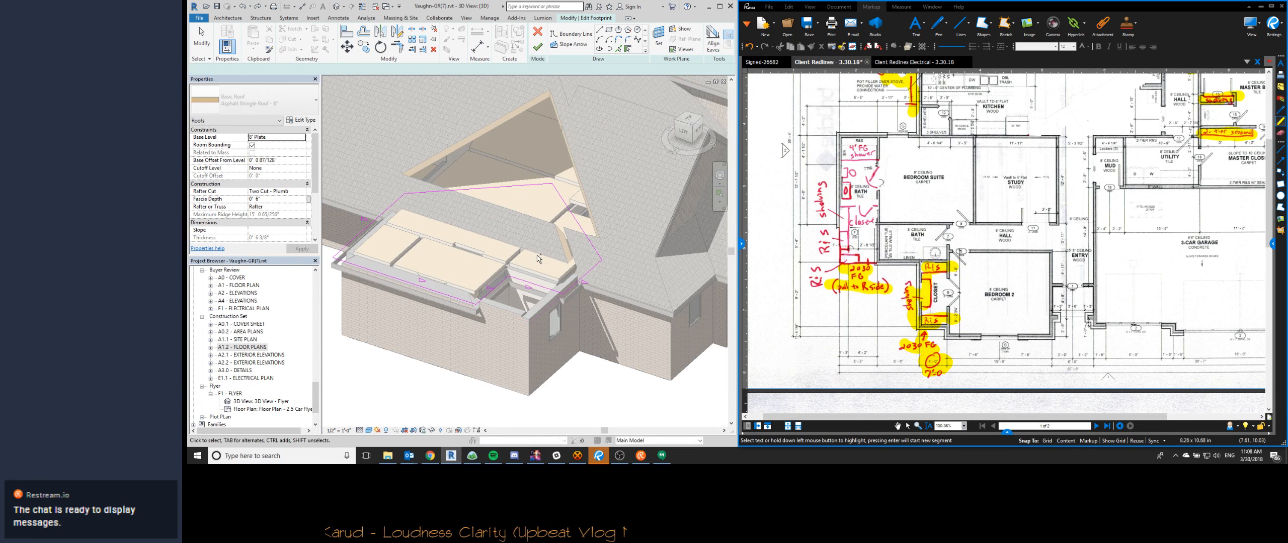
key("ctrl+z")
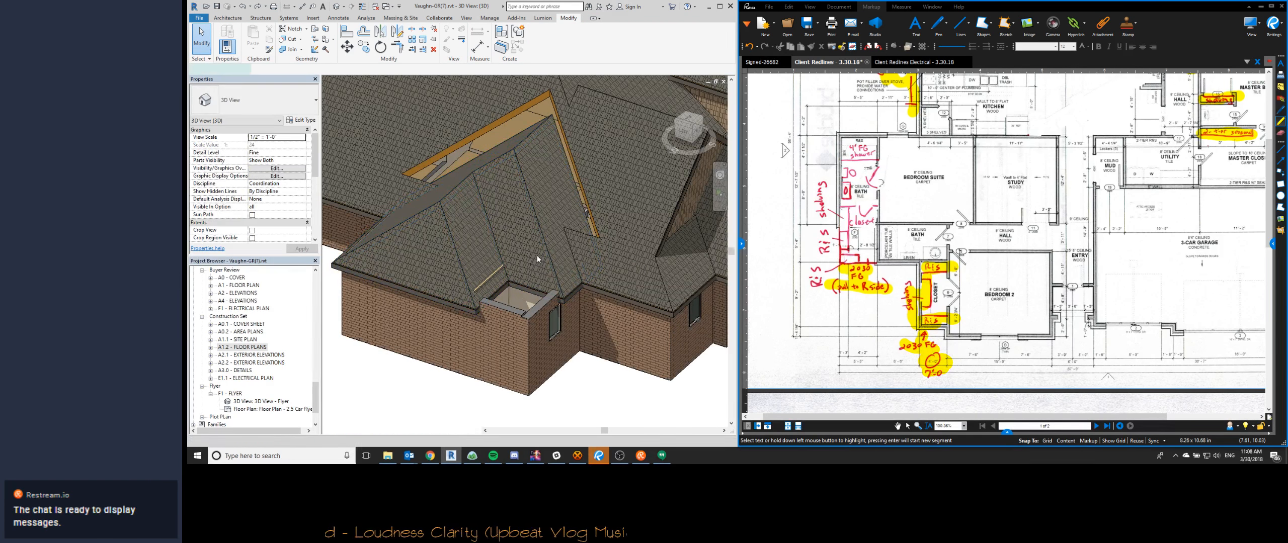
double_click(537, 258)
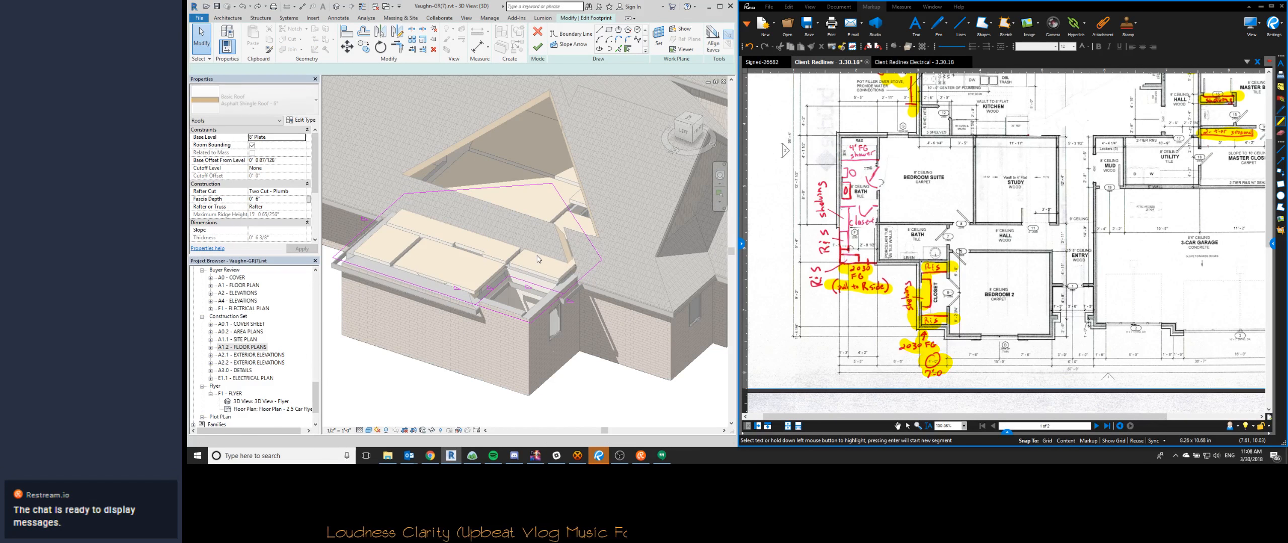
key("ctrl+z")
- Edit the boundary of the main roof's opening cut behind the suite bath roof and move its two diagonal lines inward in the top view
scroll(531, 250, "down", 3)
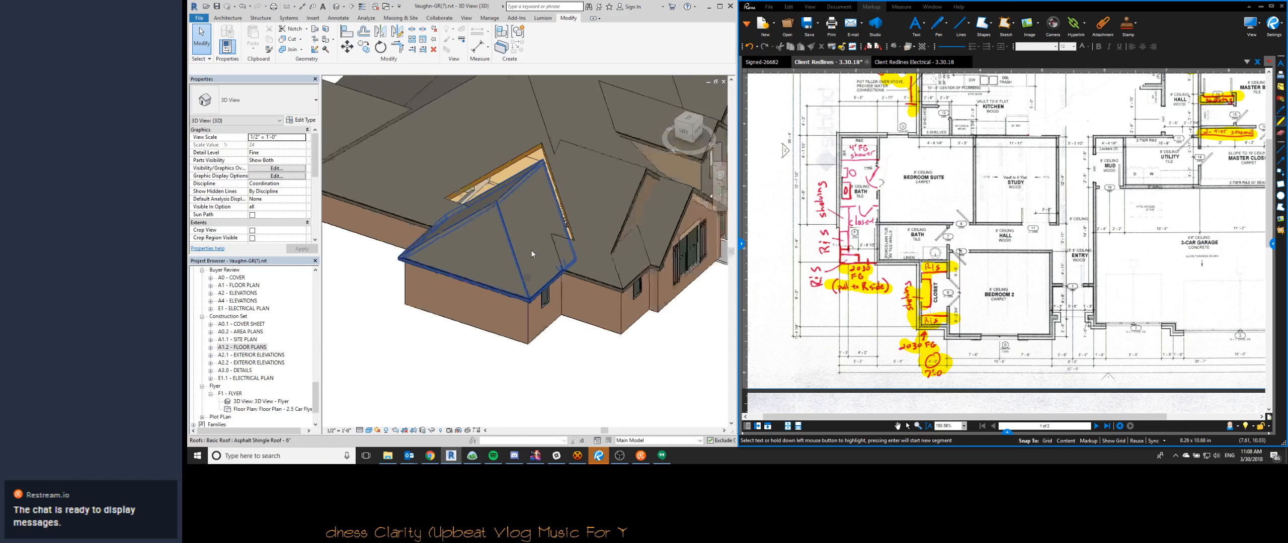
middle_click_drag(508, 342, 516, 274, "shift")
middle_click_drag(505, 278, 562, 177, "shift")
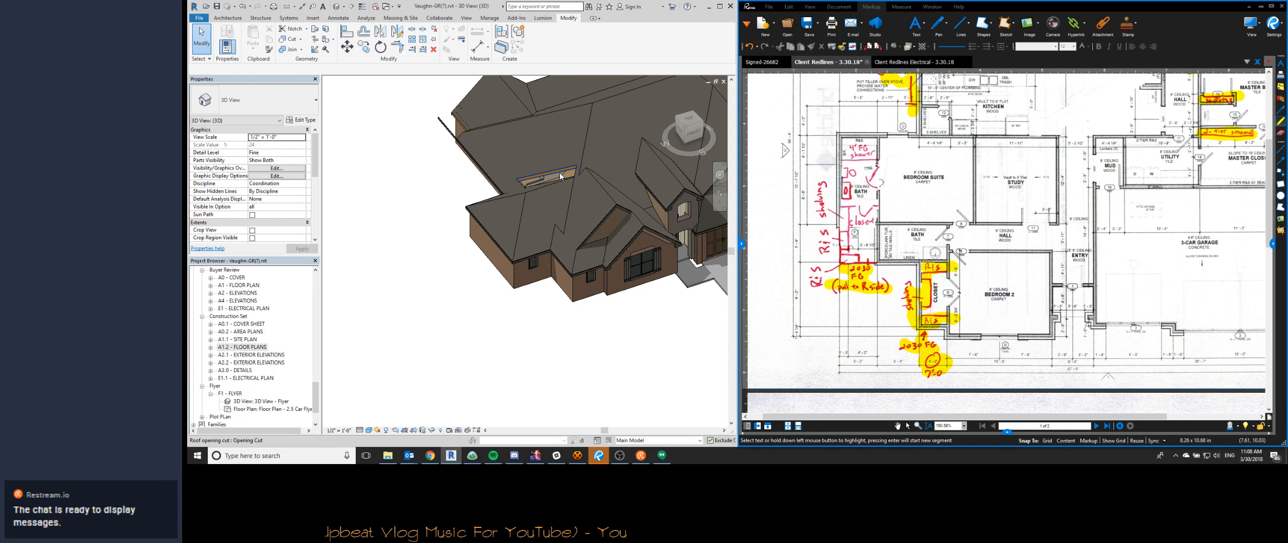
double_click(559, 173)
left_click(574, 199)
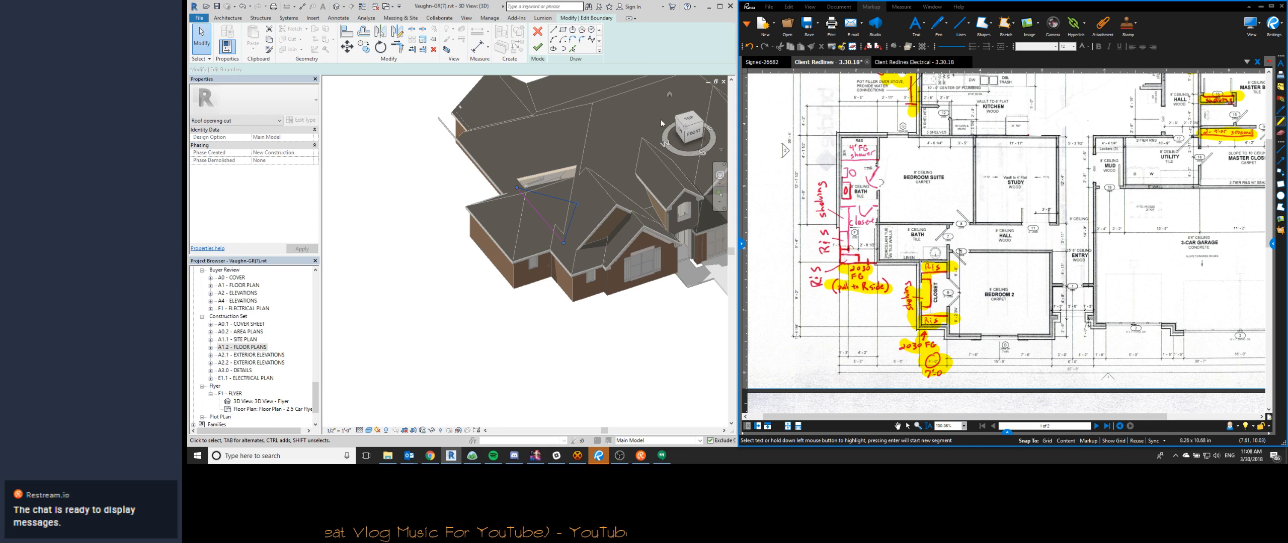
left_click(687, 121)
scroll(596, 222, "down", 2)
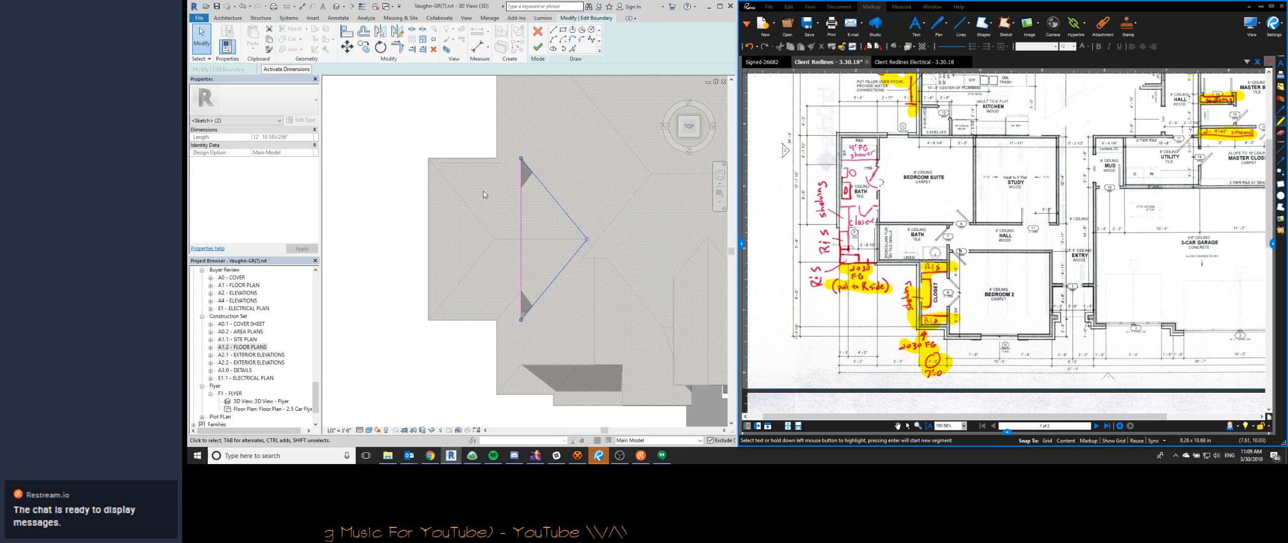
scroll(495, 189, "up", 2)
scroll(495, 190, "down", 1)
key("m")
key("v")
left_click(476, 117)
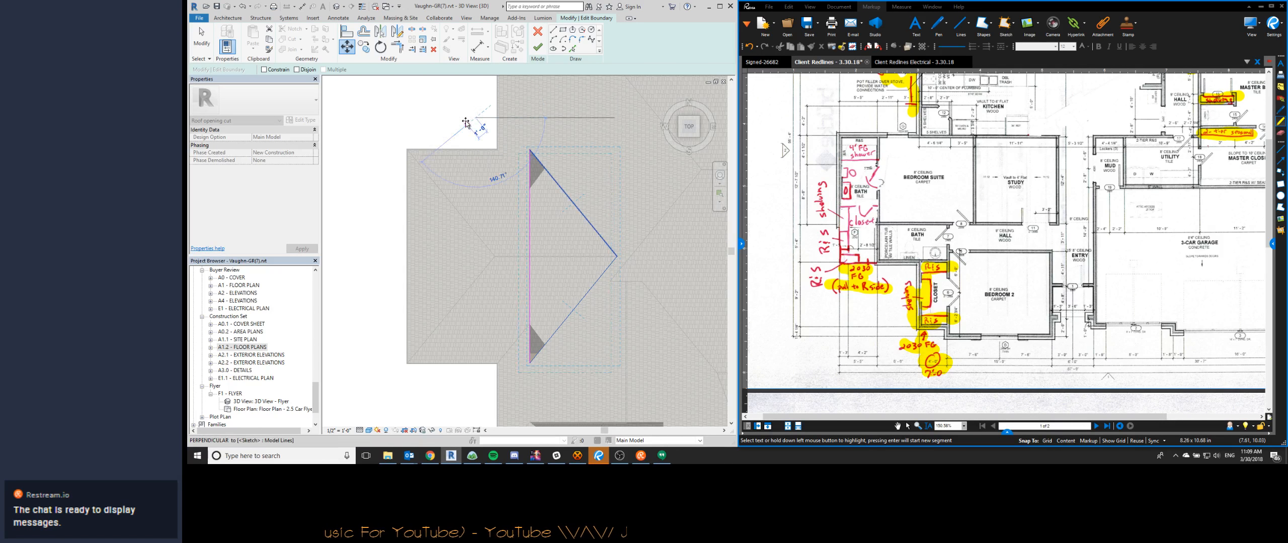
left_click(458, 120)
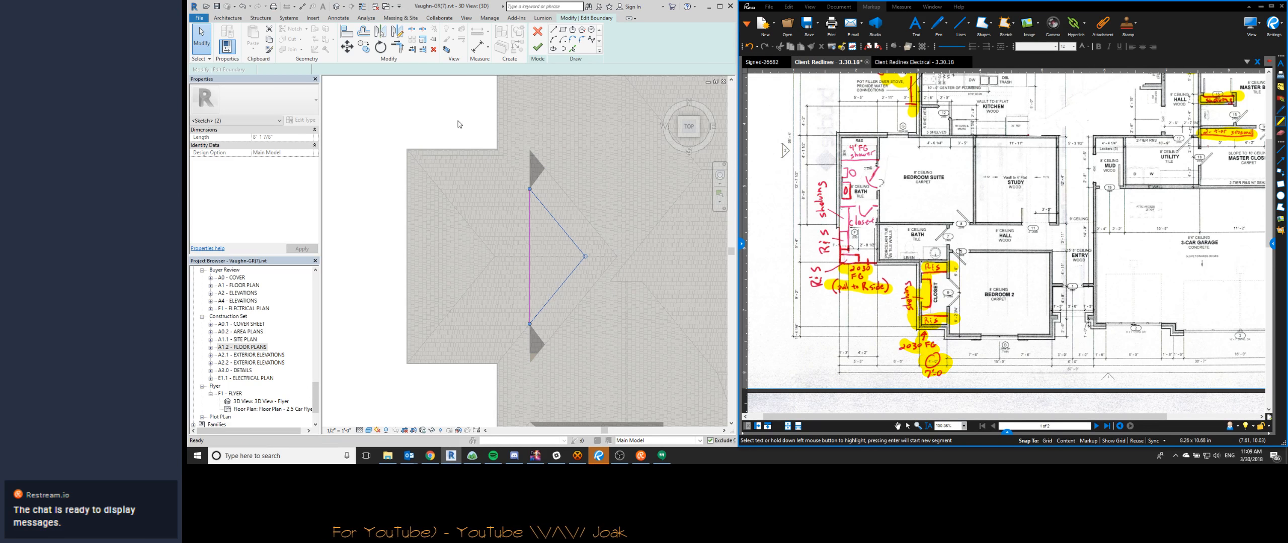
- Finish the edited boundary of the main roof's opening behind the suite bath roof and check the result in 3D
key("f")
key("f")
key("Escape")
mouse_move(402, 221)
middle_mouse_down("shift")
mouse_move(438, 186)
mouse_move(599, 163)
middle_mouse_up("shift")
middle_click_drag(553, 300, 684, 336, "shift")
scroll(511, 215, "up", 1)
scroll(511, 211, "down", 3)
middle_click_drag(603, 325, 677, 355, "shift")
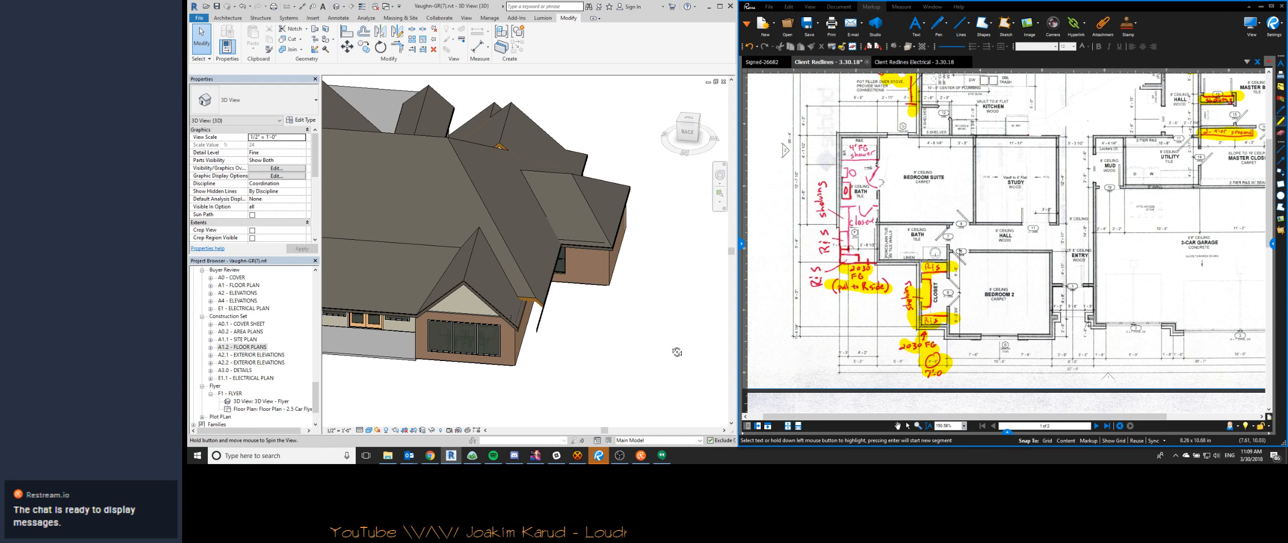
- Open the main roof's footprint sketch and check its outline around the suite bath and closet walls
double_click(531, 251)
mouse_move(606, 219)
middle_mouse_down("shift")
mouse_move(445, 253)
mouse_move(714, 252)
mouse_move(378, 249)
mouse_move(463, 322)
mouse_move(399, 347)
mouse_move(562, 287)
middle_mouse_up("shift")
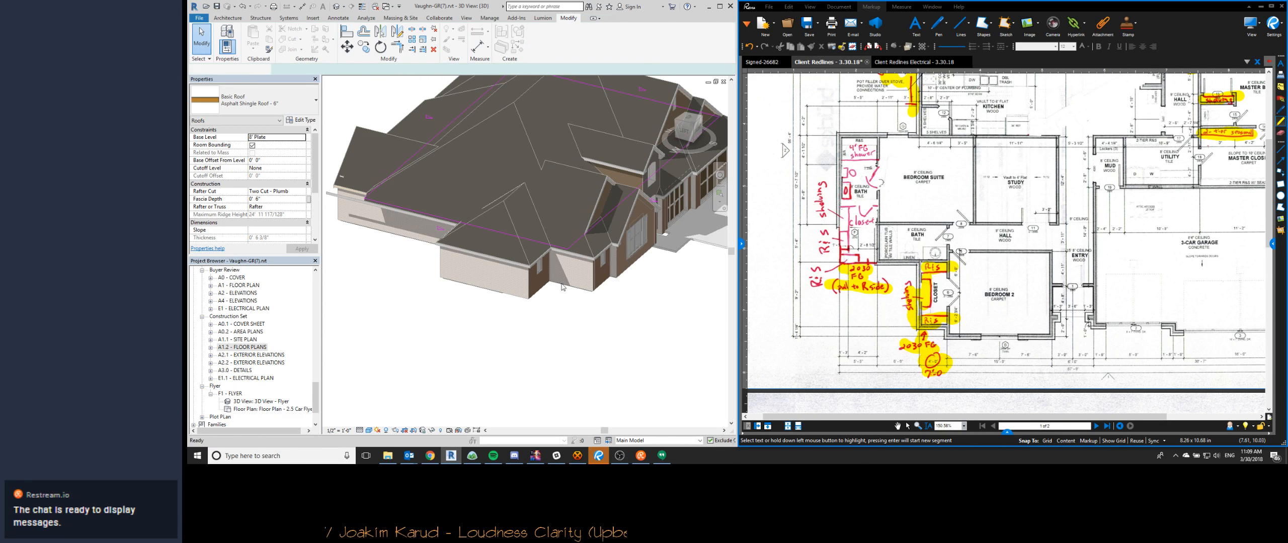
left_click(560, 326)
- Open the concrete floor slab's boundary sketch from beneath the house, check it against the walls, and close the sketch
scroll(561, 325, "down", 3)
middle_click_drag(561, 326, 508, 322, "shift")
scroll(573, 179, "up", 4)
scroll(572, 179, "down", 5)
middle_click_drag(537, 356, 541, 156, "shift")
scroll(503, 211, "down", 2)
double_click(488, 215)
middle_click_drag(487, 214, 638, 317, "shift")
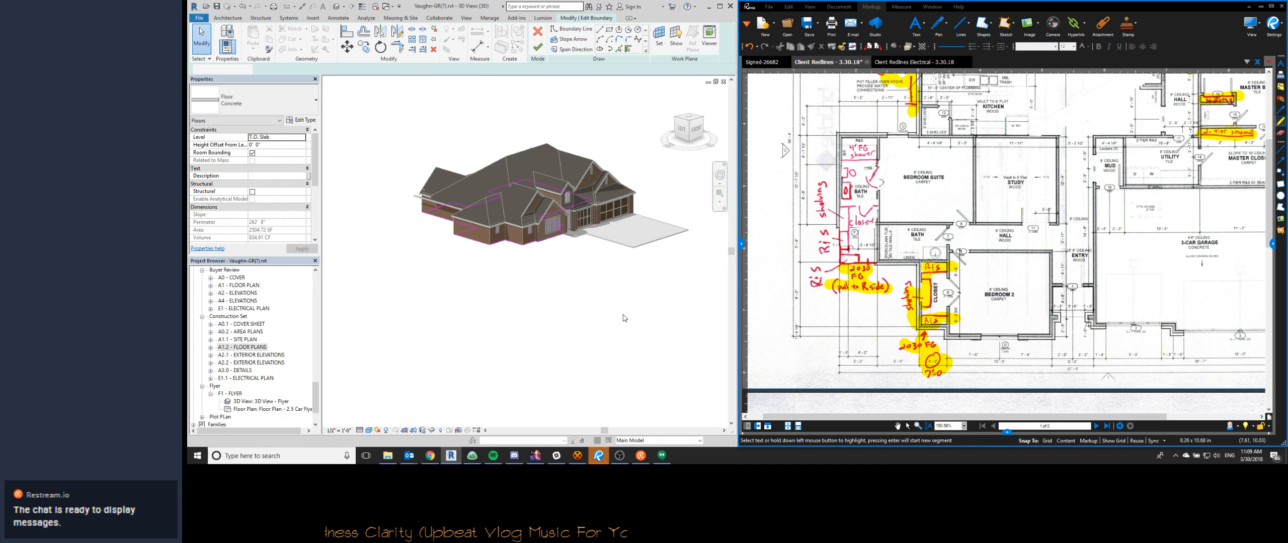
left_click(1108, 426)
- Temporarily hide the main roof, examine the ceilings and neighbouring roofs around its opening, and restore the hidden roof
middle_click_drag(654, 322, 506, 247, "shift")
left_click(486, 280)
scroll(487, 281, "up", 3)
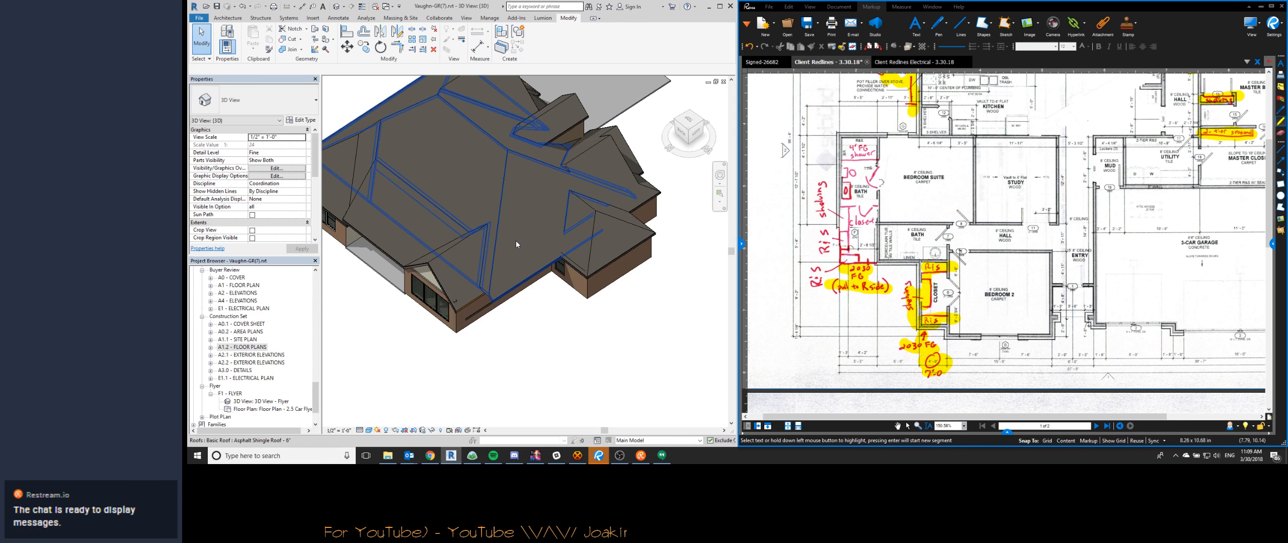
left_click(516, 244)
key("h")
key("h")
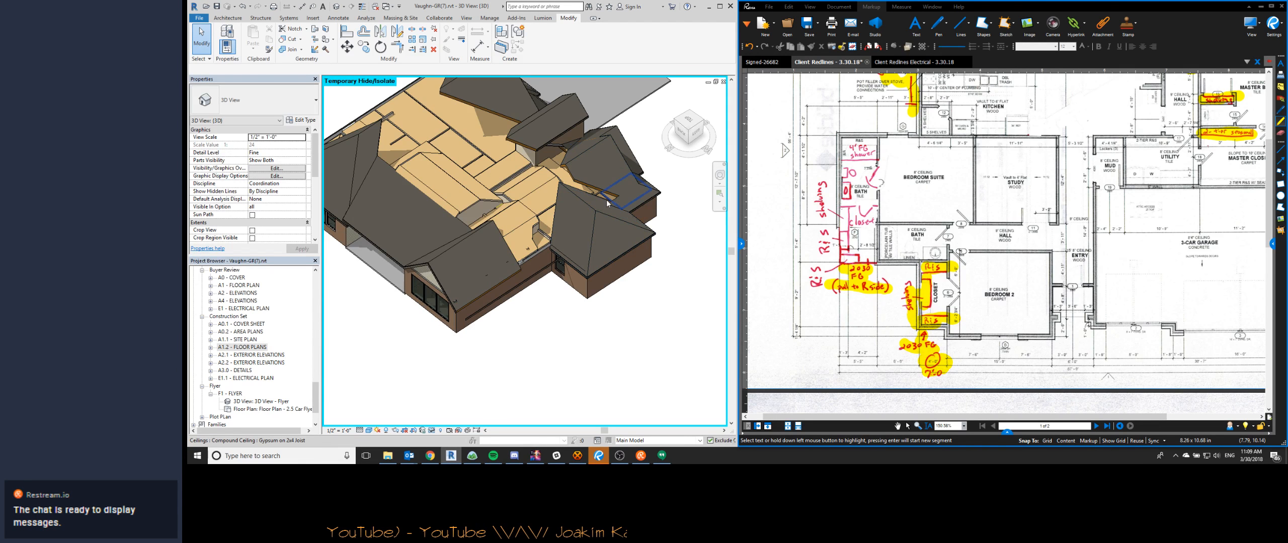
scroll(604, 267, "up", 5)
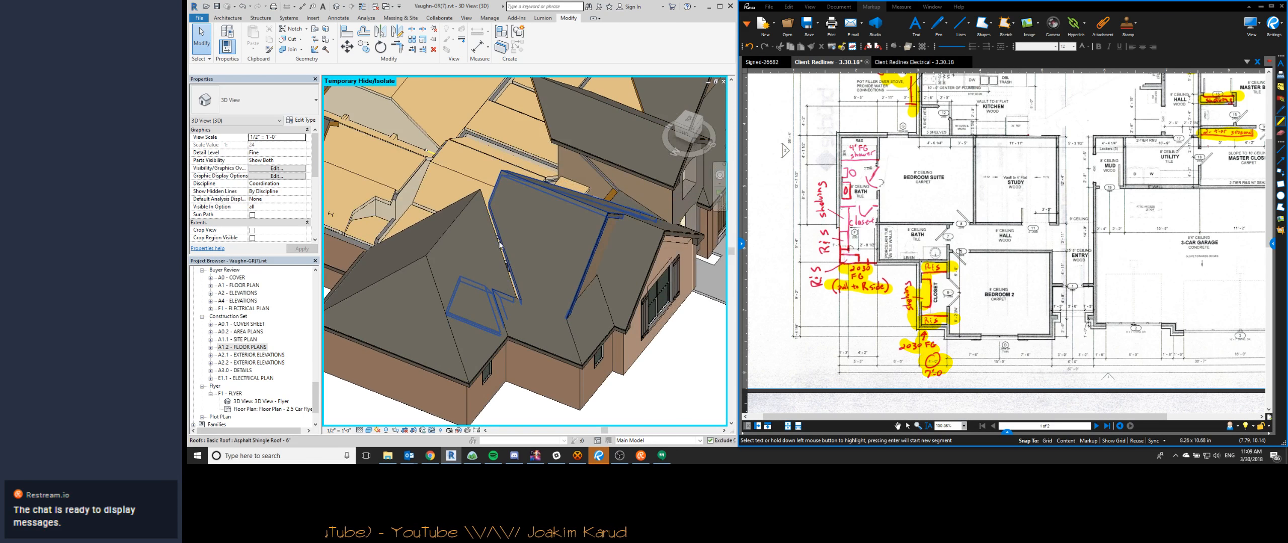
scroll(593, 251, "down", 6)
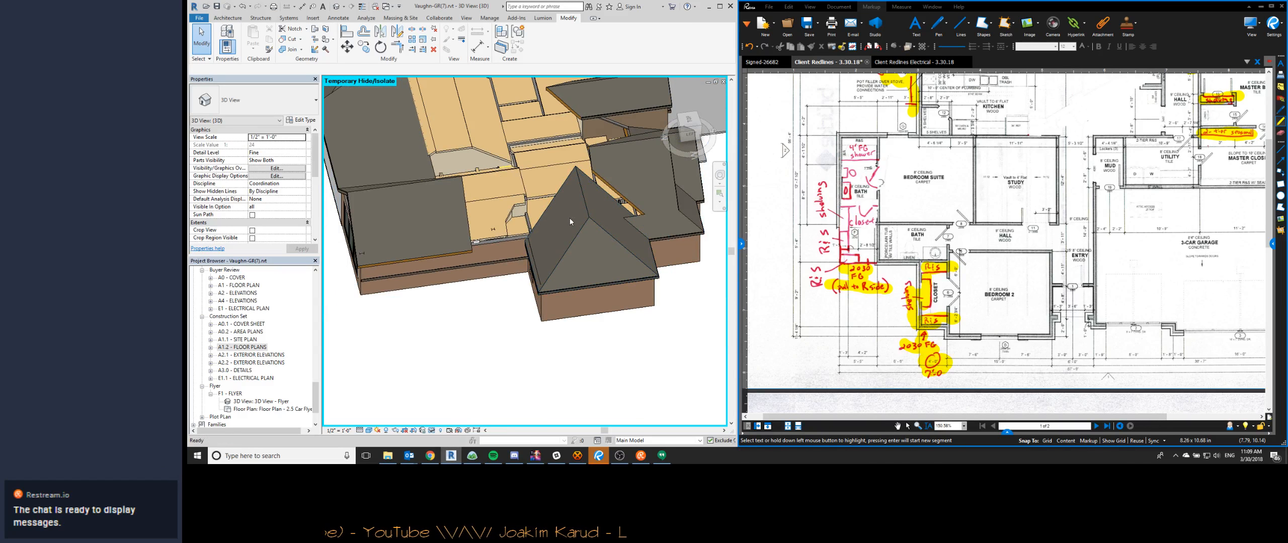
key("h")
key("r")
- Edit the main roof's footprint and pick the closet-side exterior wall as a slope-defining boundary with 1' 0" overhang, extended to the wall core
double_click(513, 226)
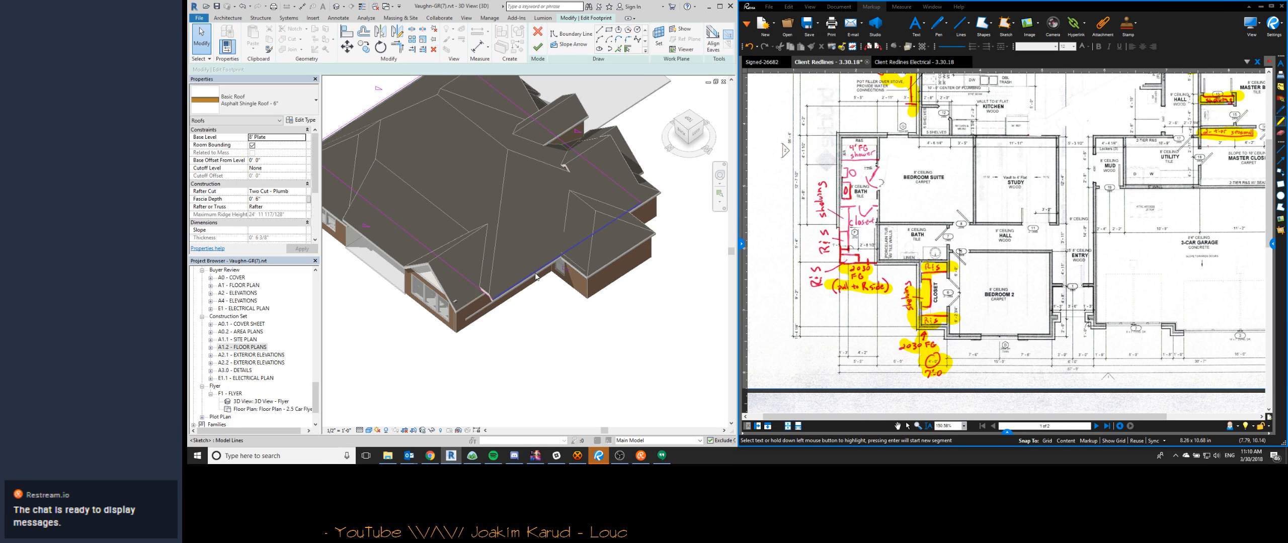
middle_click_drag(515, 315, 561, 327, "shift")
scroll(548, 301, "up", 2)
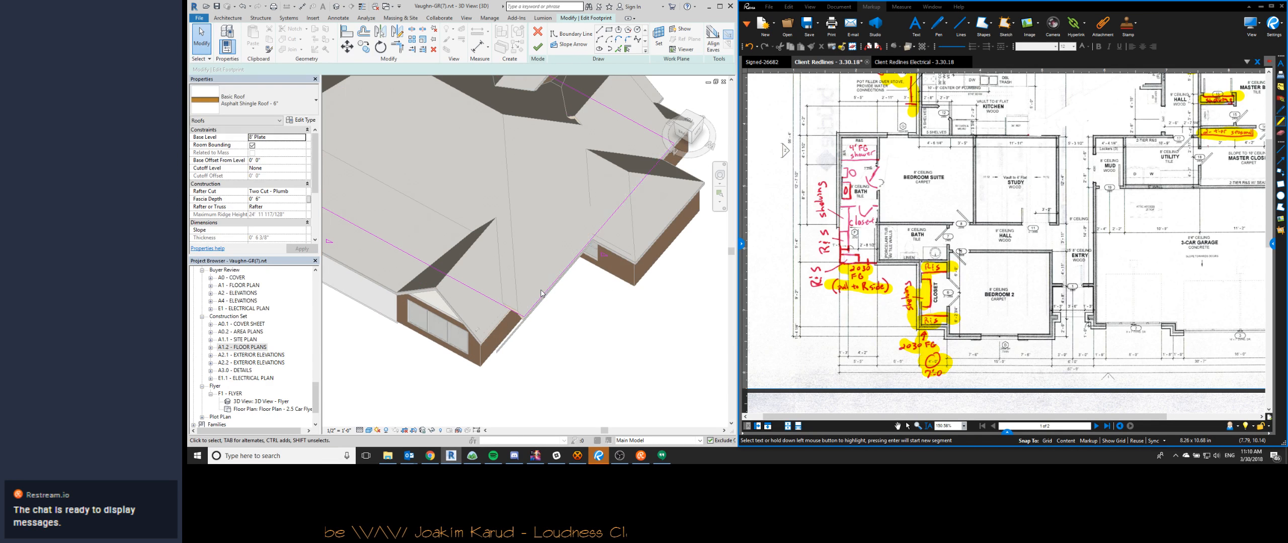
scroll(545, 298, "down", 3)
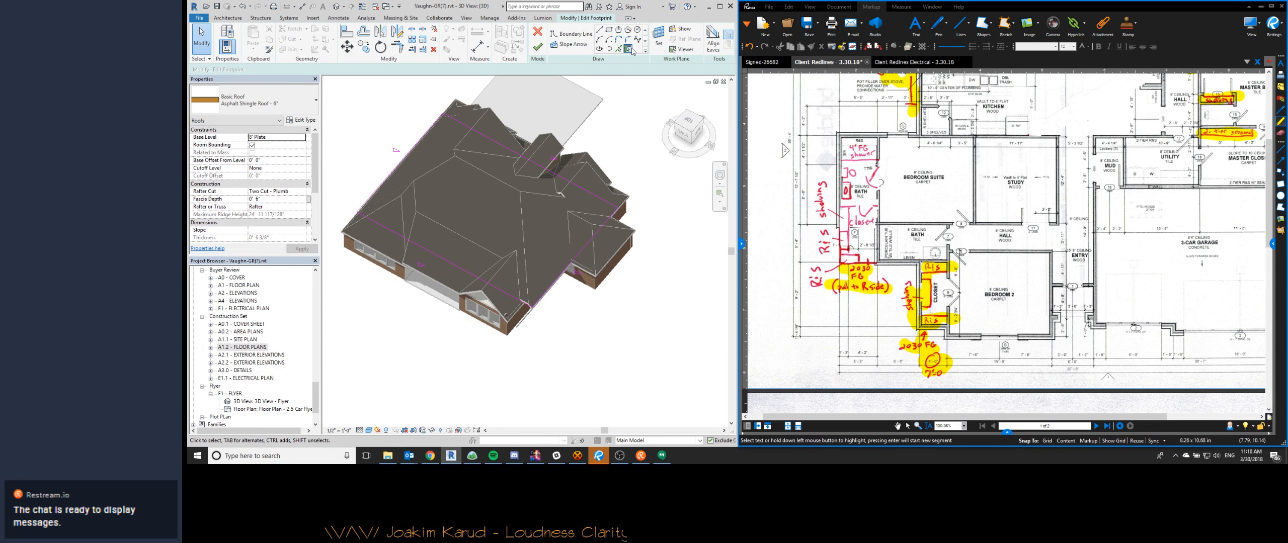
left_click(569, 272)
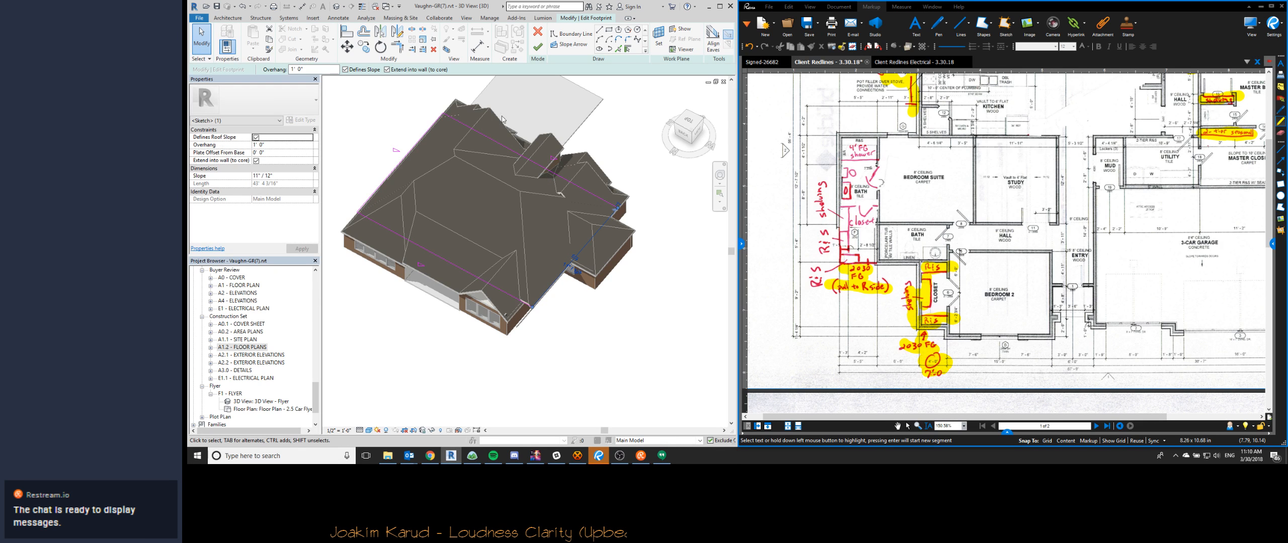
left_click(628, 48)
scroll(521, 305, "up", 5)
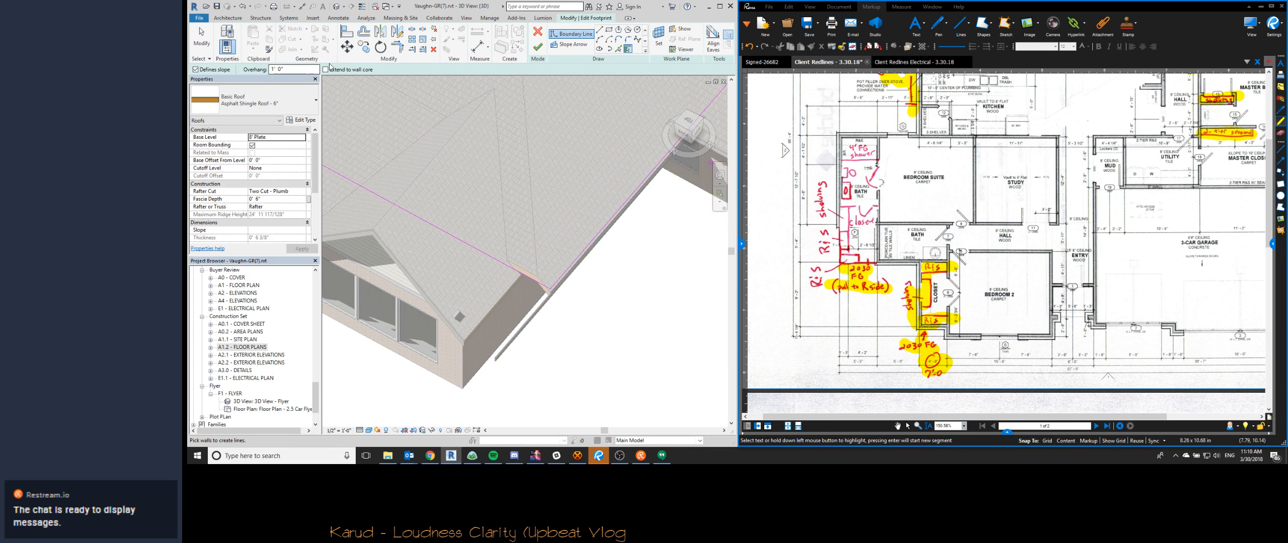
left_click(333, 69)
left_click(503, 318)
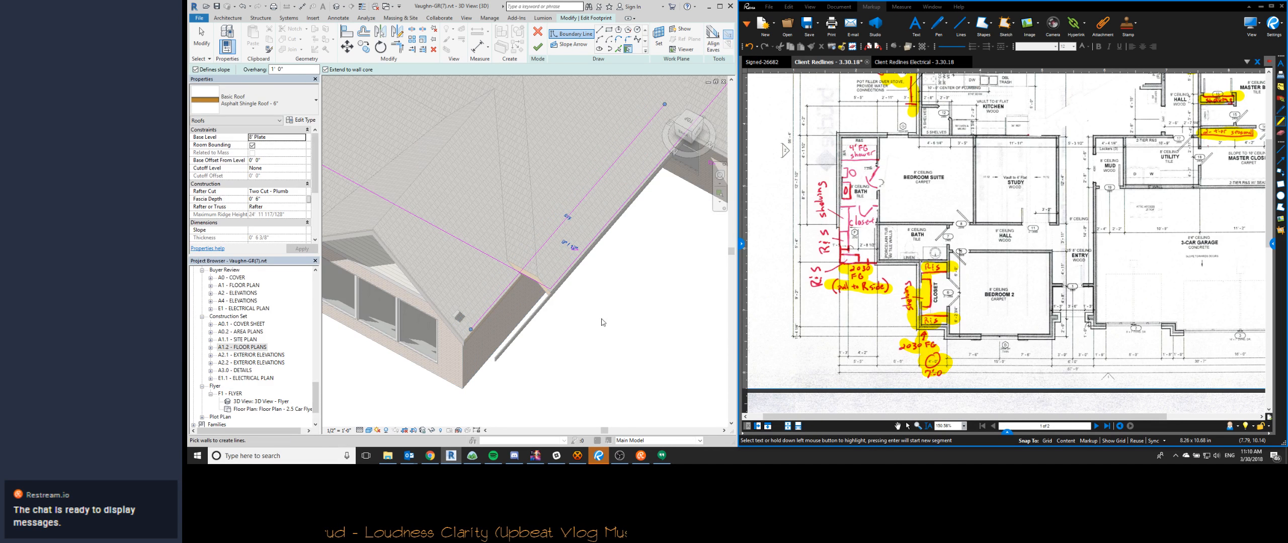
- Trim the newly picked eave line to a closed corner with the adjoining line of the main roof's footprint
scroll(607, 318, "down", 1)
middle_click_drag(611, 316, 562, 322)
scroll(563, 325, "down", 2)
key("t")
key("r")
left_click(562, 257)
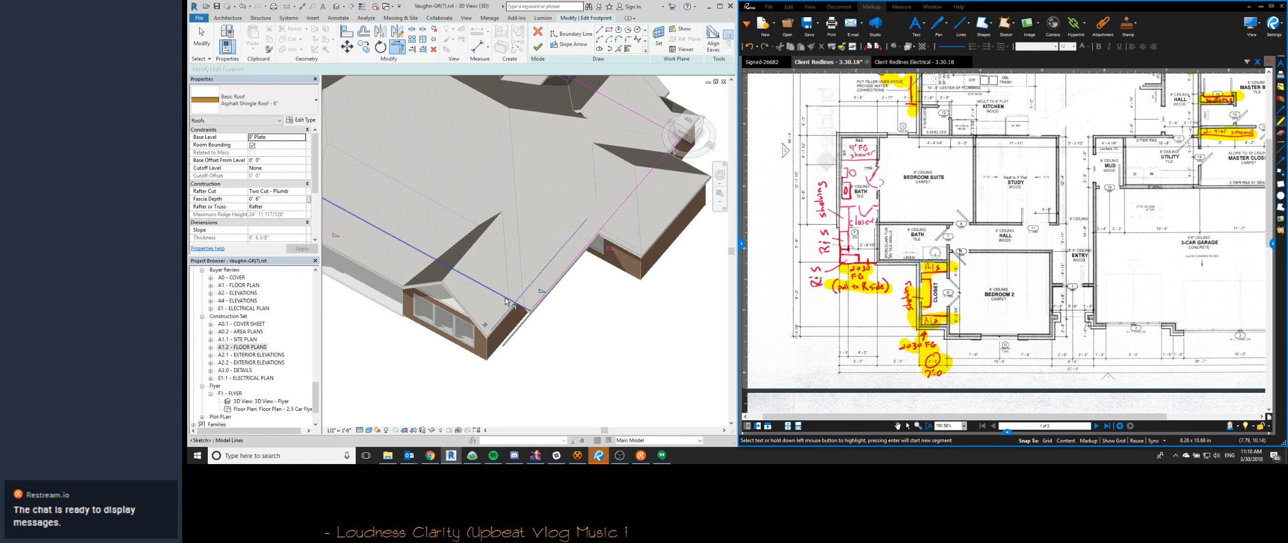
- Set the slope of the new closet-side eave line in the main roof's footprint to 11
left_click(598, 232)
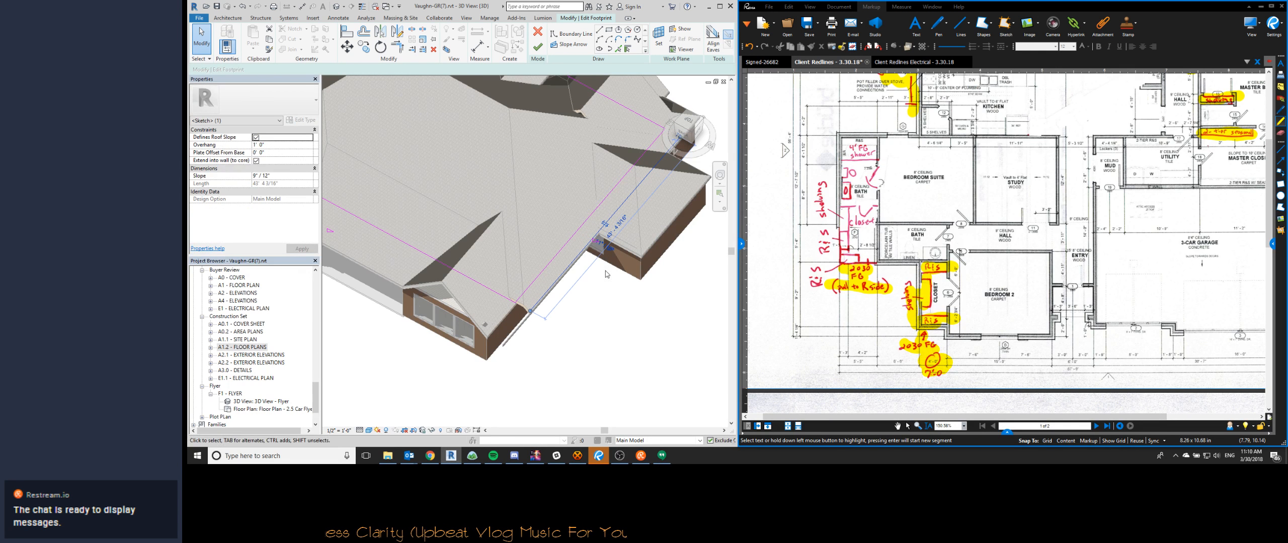
left_click(591, 214)
left_click(585, 234)
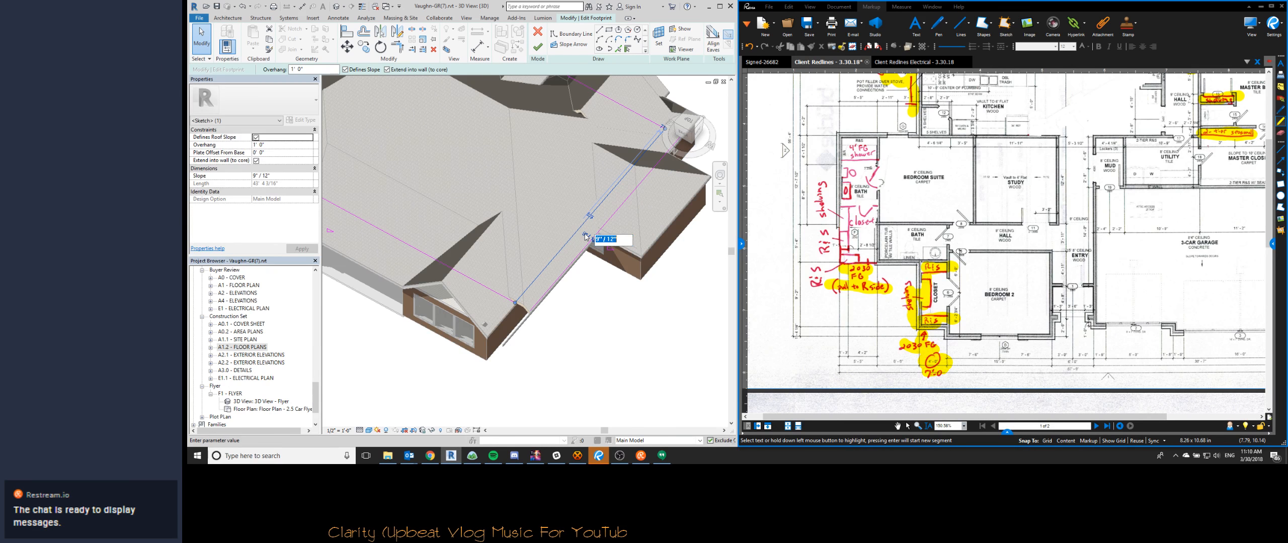
type("11")
key("Return")
key("Escape")
scroll(488, 227, "down", 2)
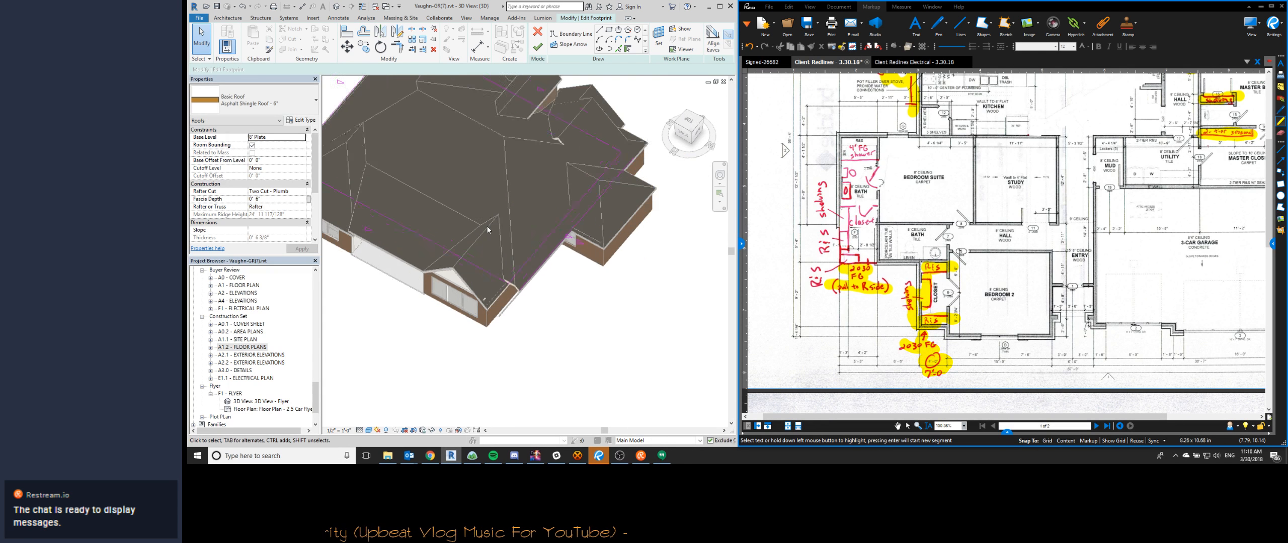
- Try to align the new closet-side eave with the other eaves of the main roof's footprint
left_click(713, 43)
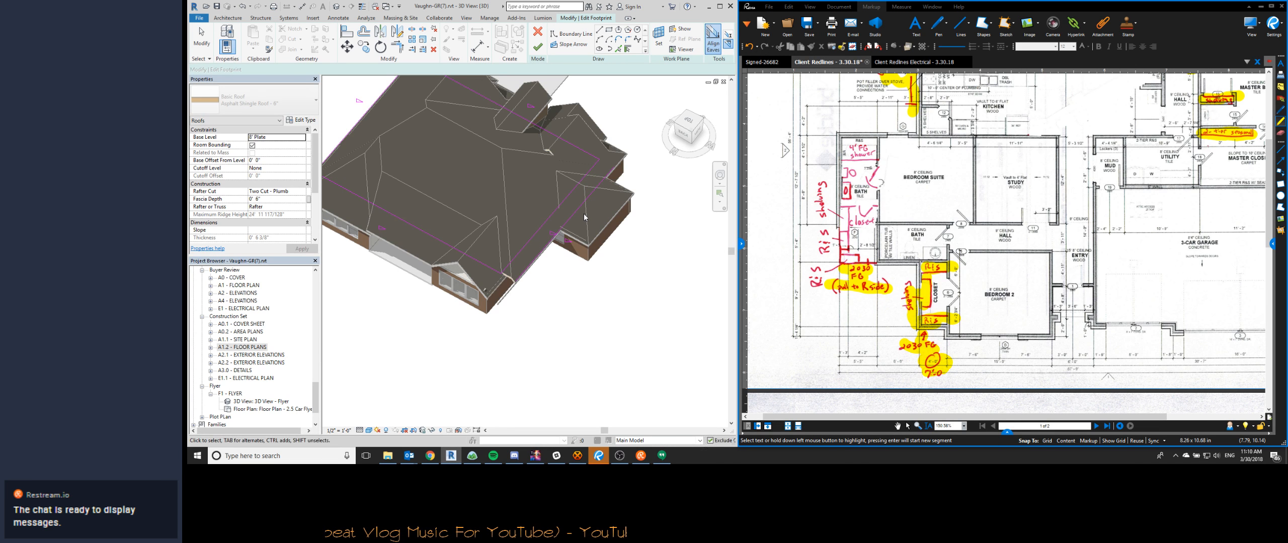
key("Escape")
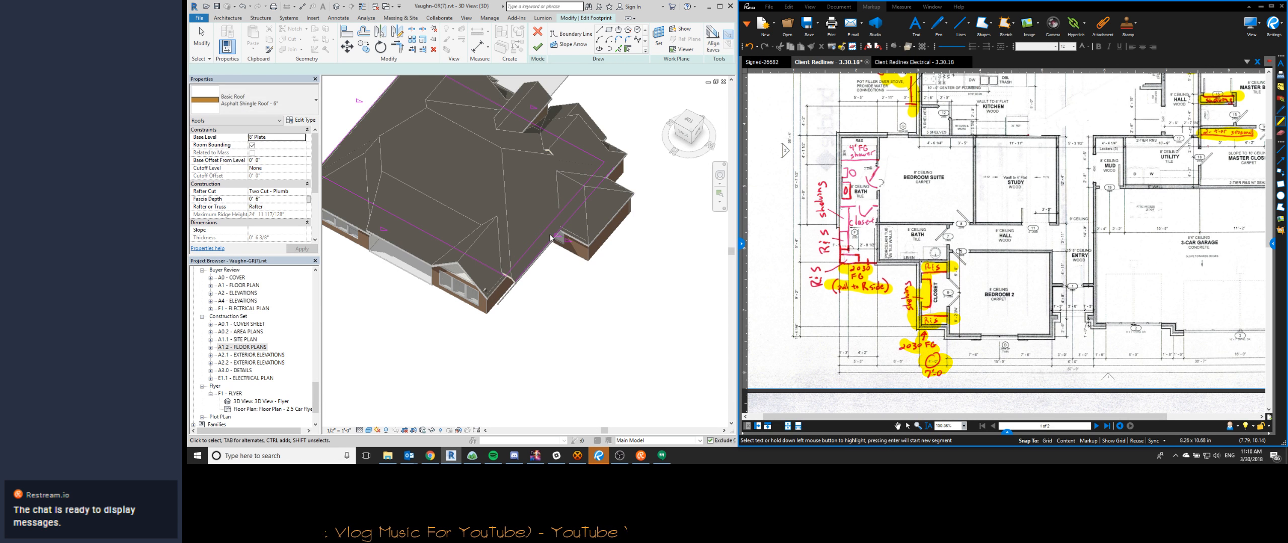
left_click(710, 37)
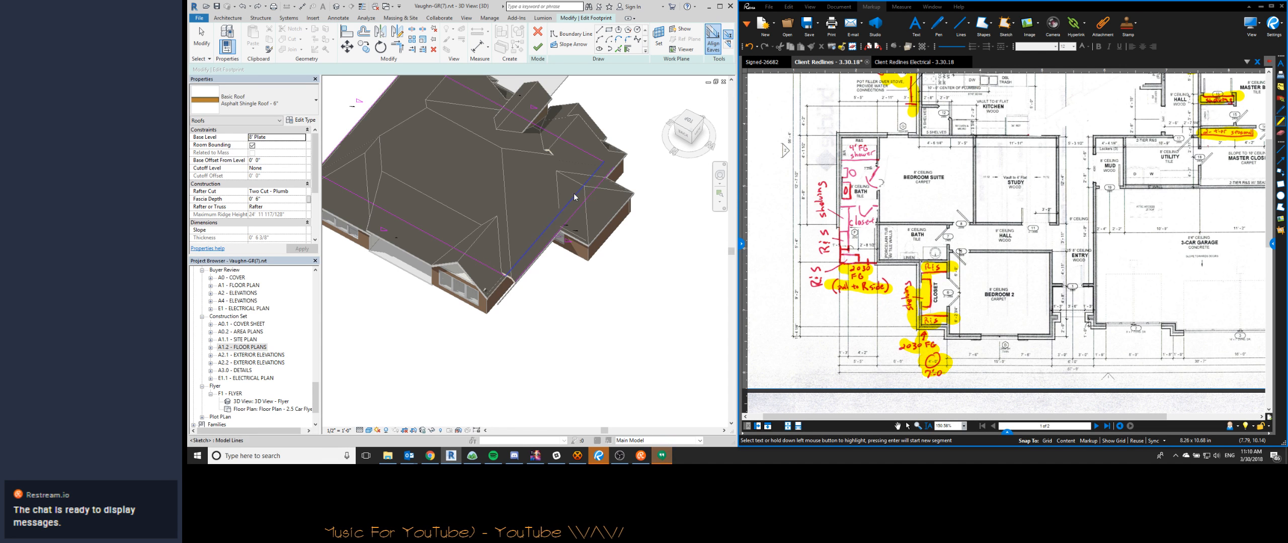
key("Escape")
- Try to finish the main roof's footprint by unjoining the conflicting elements, and cancel back to the sketch
left_click(568, 235)
key("Escape")
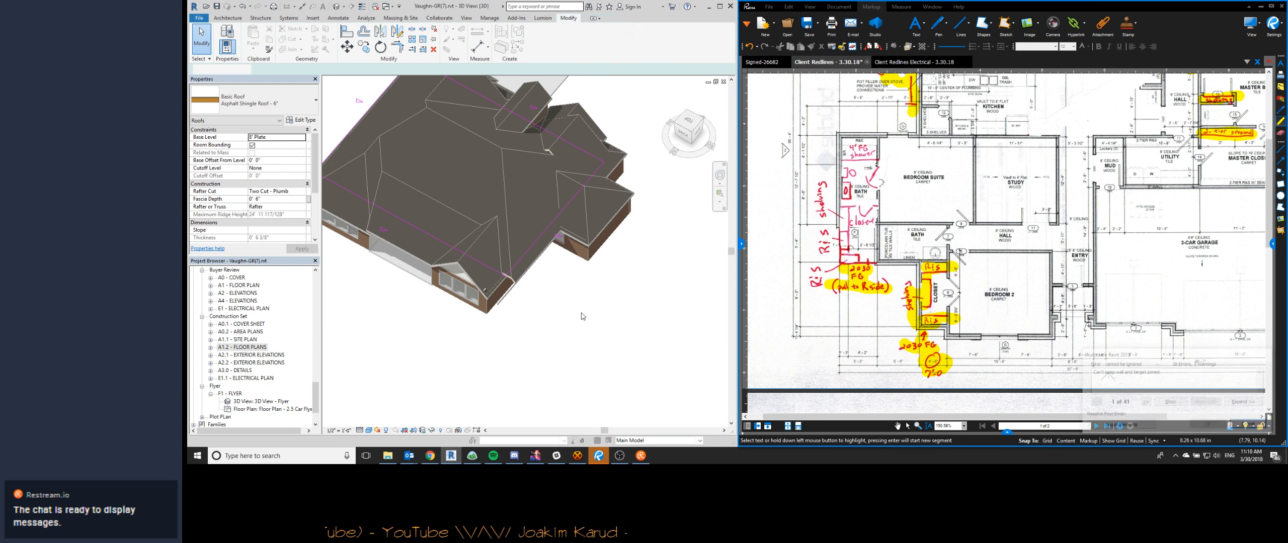
left_click(1110, 427)
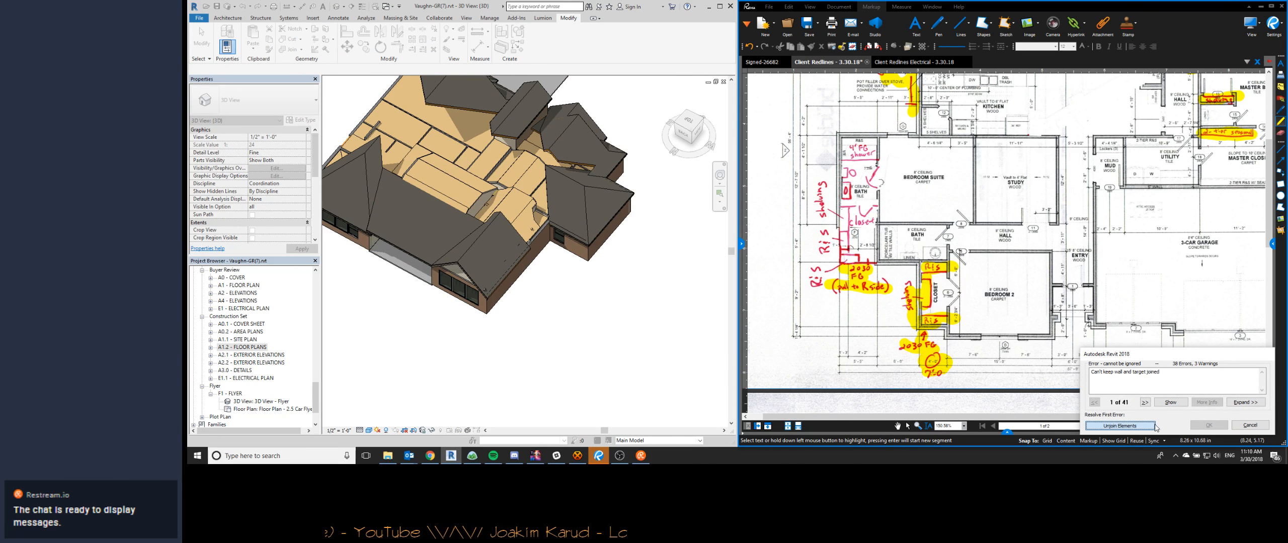
left_click(1242, 428)
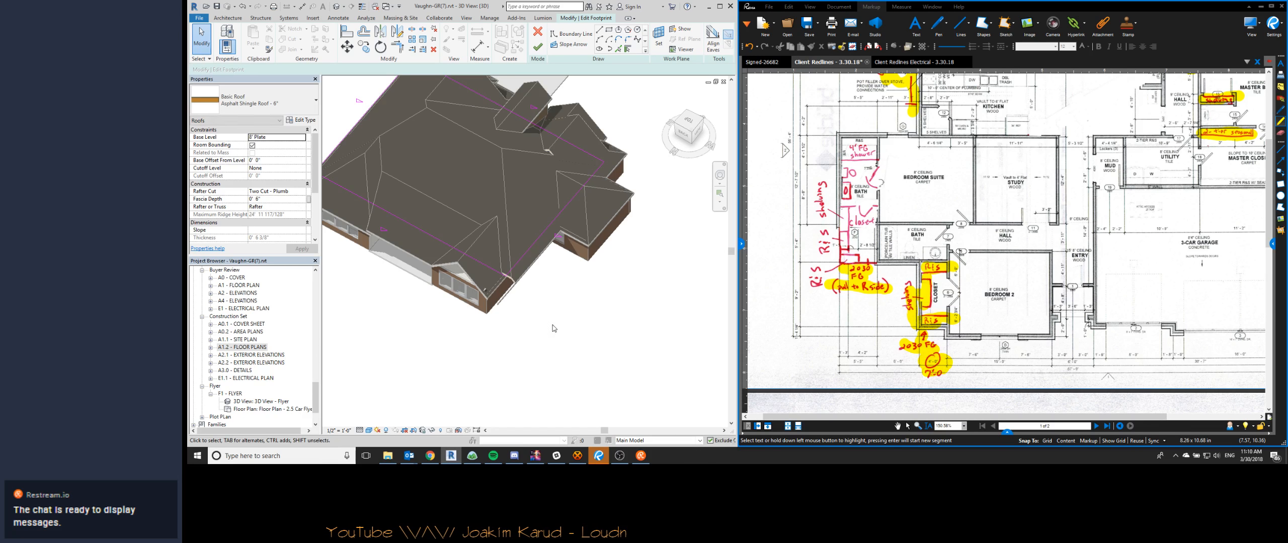